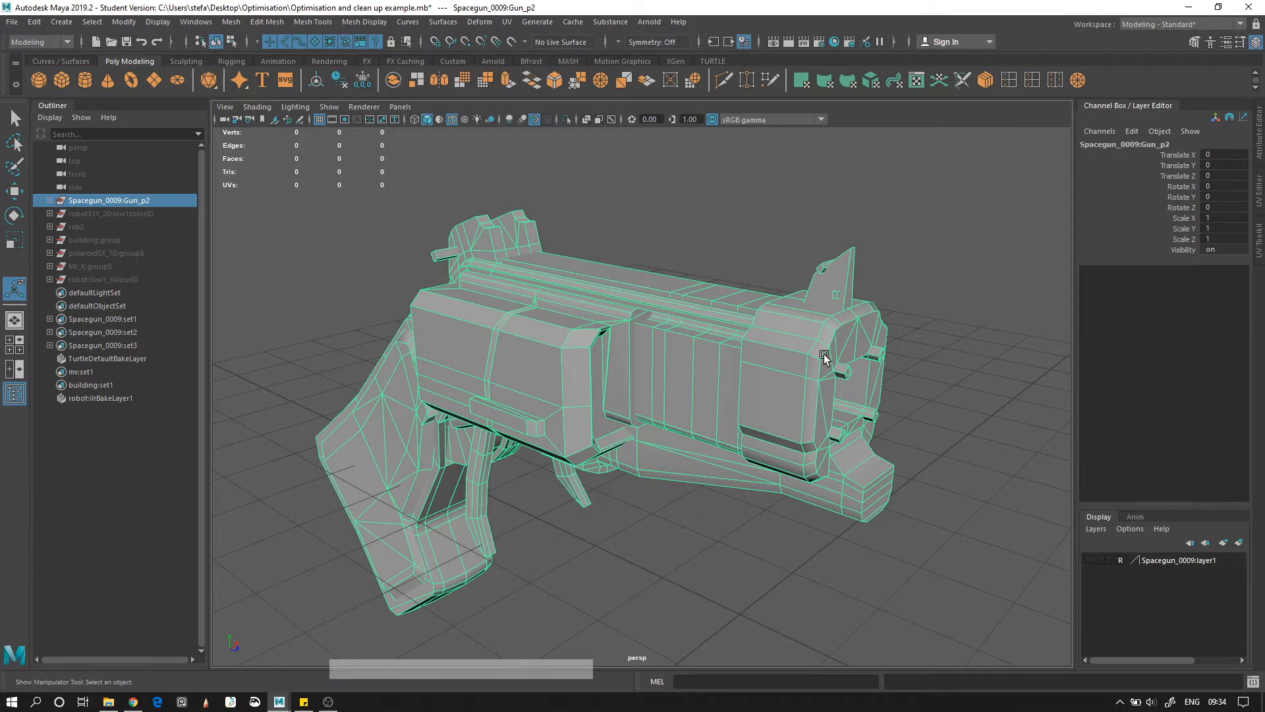
# Examine the space gun's wireframe from several angles, covering the barrel, trigger area and grip, to find redundant edges
pyautogui.keyDown('alt'); pyautogui.moveTo(686, 362); pyautogui.dragTo(750, 312); pyautogui.keyUp('alt')
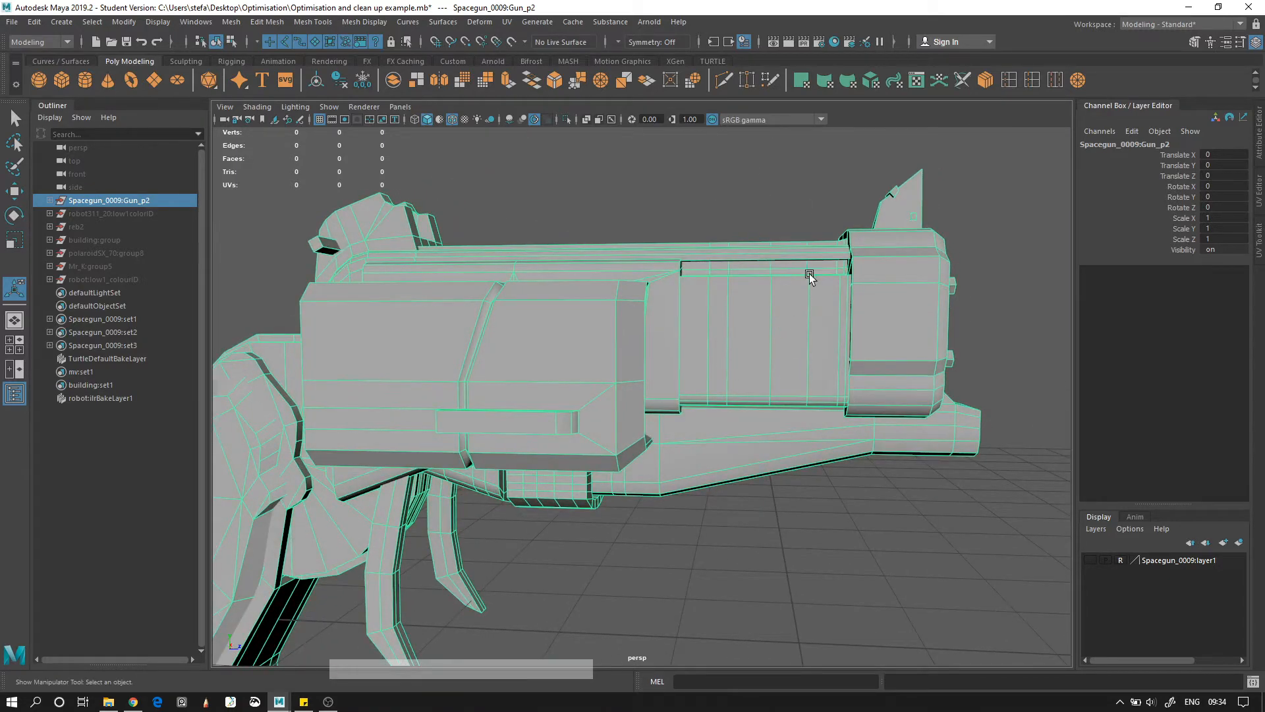
pyautogui.keyDown('alt'); pyautogui.moveTo(722, 385); pyautogui.dragTo(677, 333, button='middle'); pyautogui.keyUp('alt')
pyautogui.keyDown('alt'); pyautogui.moveTo(678, 333); pyautogui.dragTo(585, 260, button='right'); pyautogui.keyUp('alt')
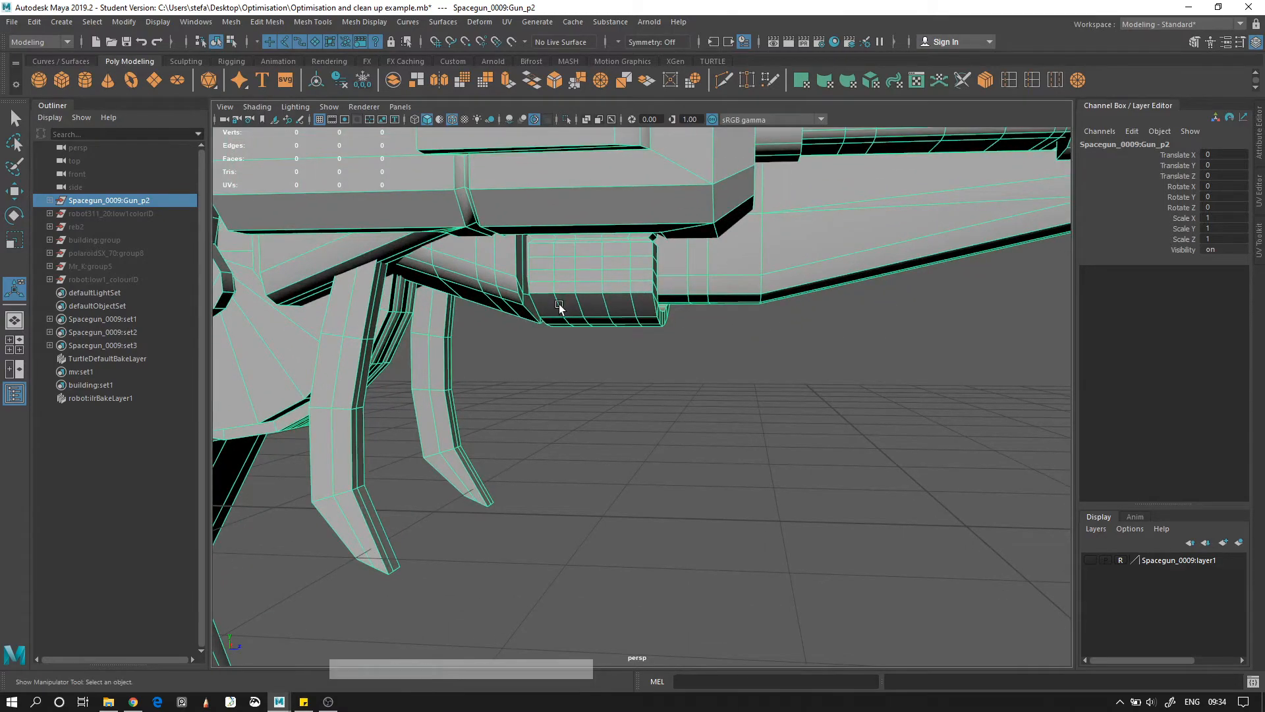
pyautogui.keyDown('alt'); pyautogui.moveTo(559, 303); pyautogui.dragTo(765, 299, button='middle'); pyautogui.keyUp('alt')
pyautogui.keyDown('alt'); pyautogui.moveTo(765, 300); pyautogui.dragTo(663, 342, button='right'); pyautogui.keyUp('alt')
pyautogui.keyDown('alt'); pyautogui.moveTo(663, 342); pyautogui.dragTo(712, 395); pyautogui.keyUp('alt')
pyautogui.keyDown('alt'); pyautogui.moveTo(711, 395); pyautogui.dragTo(481, 291, button='right'); pyautogui.keyUp('alt')
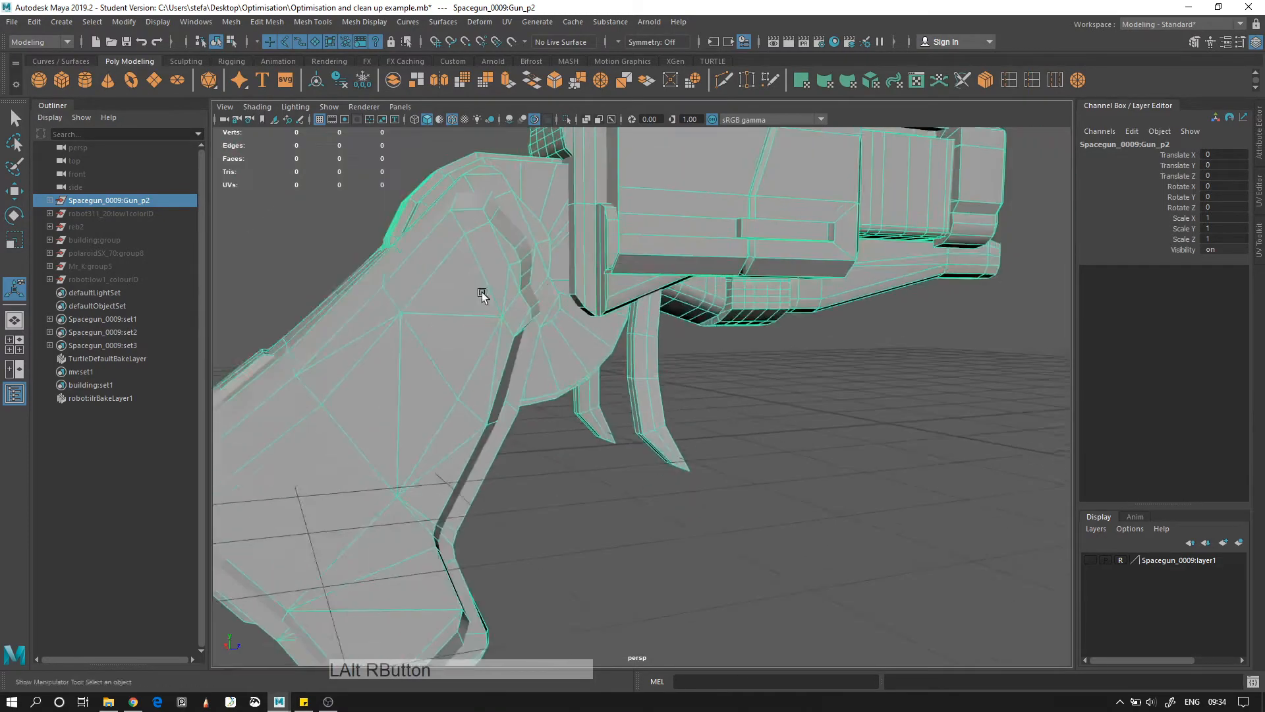
pyautogui.keyDown('alt'); pyautogui.moveTo(481, 291); pyautogui.dragTo(624, 276, button='middle'); pyautogui.keyUp('alt')
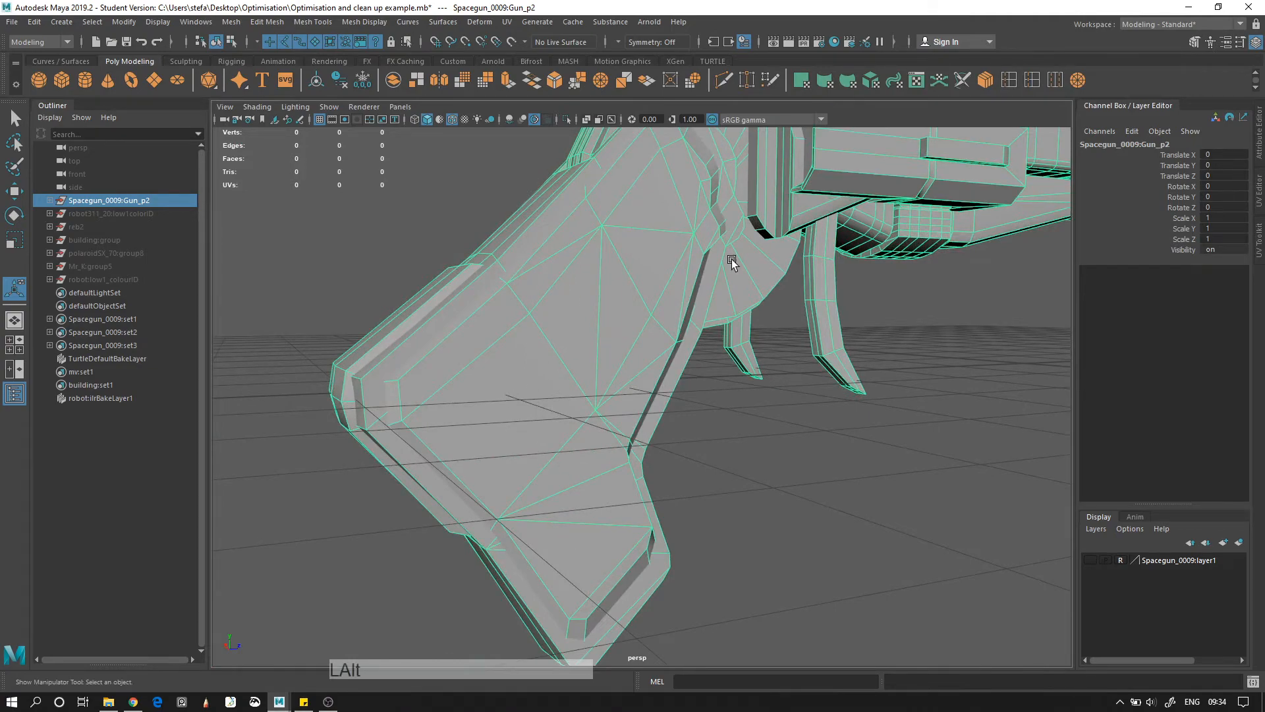
pyautogui.keyDown('alt'); pyautogui.moveTo(732, 262); pyautogui.dragTo(881, 421, button='middle'); pyautogui.keyUp('alt')
pyautogui.keyDown('alt'); pyautogui.moveTo(881, 421); pyautogui.dragTo(740, 333); pyautogui.keyUp('alt')
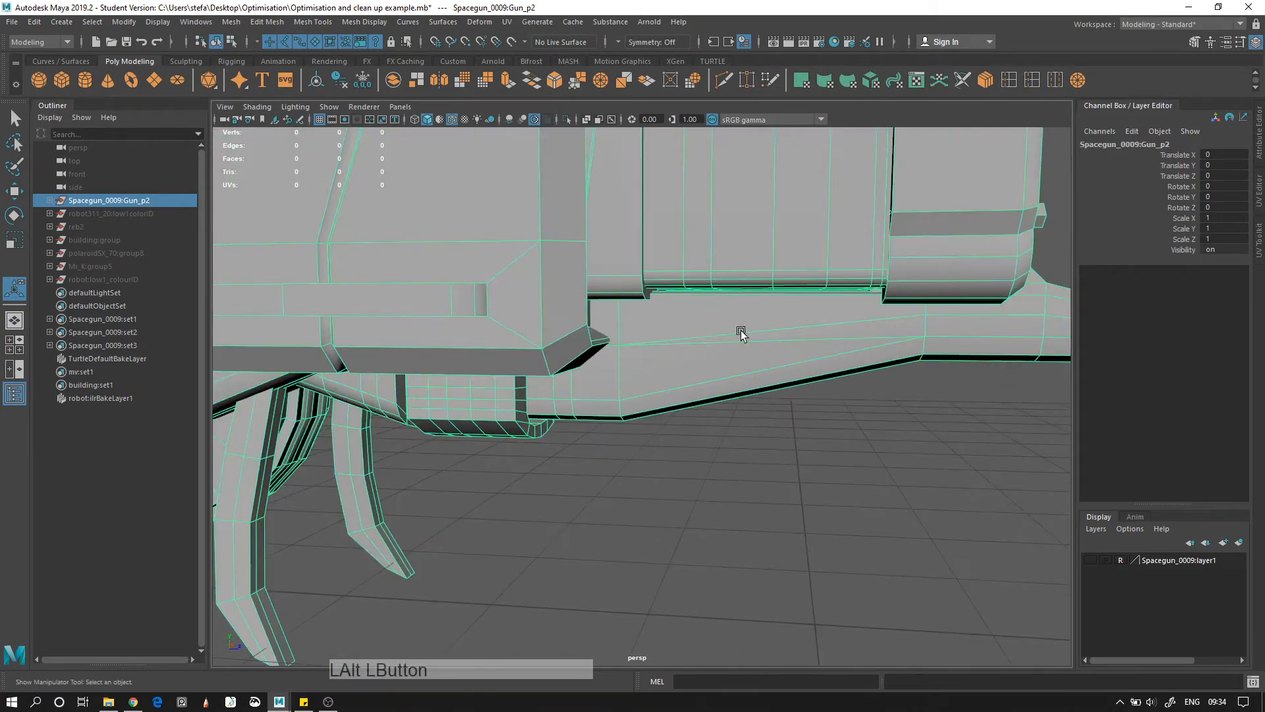
pyautogui.keyDown('alt'); pyautogui.moveTo(740, 332); pyautogui.dragTo(681, 359, button='right'); pyautogui.keyUp('alt')
pyautogui.keyDown('alt'); pyautogui.moveTo(680, 358); pyautogui.dragTo(638, 423); pyautogui.keyUp('alt')
pyautogui.keyDown('alt'); pyautogui.moveTo(638, 423); pyautogui.dragTo(727, 428, button='middle'); pyautogui.keyUp('alt')
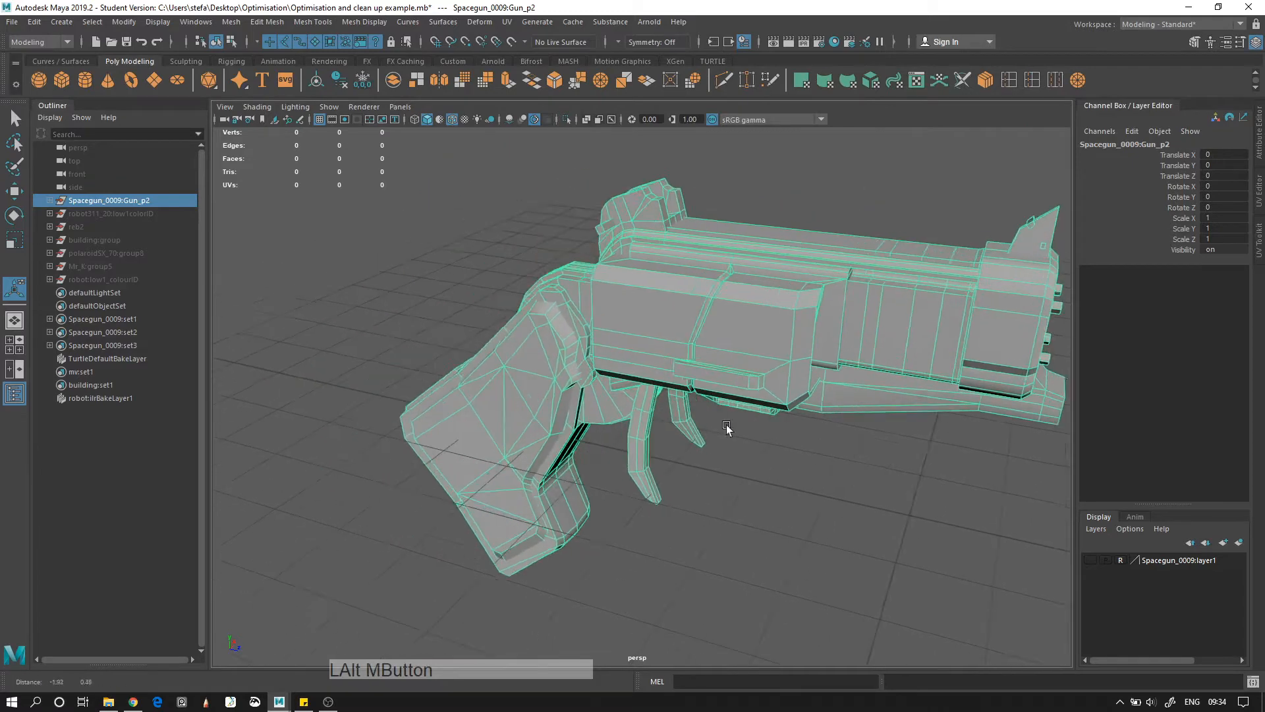
pyautogui.keyDown('alt'); pyautogui.moveTo(726, 428); pyautogui.dragTo(741, 403, button='right'); pyautogui.keyUp('alt')
pyautogui.keyDown('alt'); pyautogui.moveTo(741, 404); pyautogui.dragTo(606, 394, button='middle'); pyautogui.keyUp('alt')
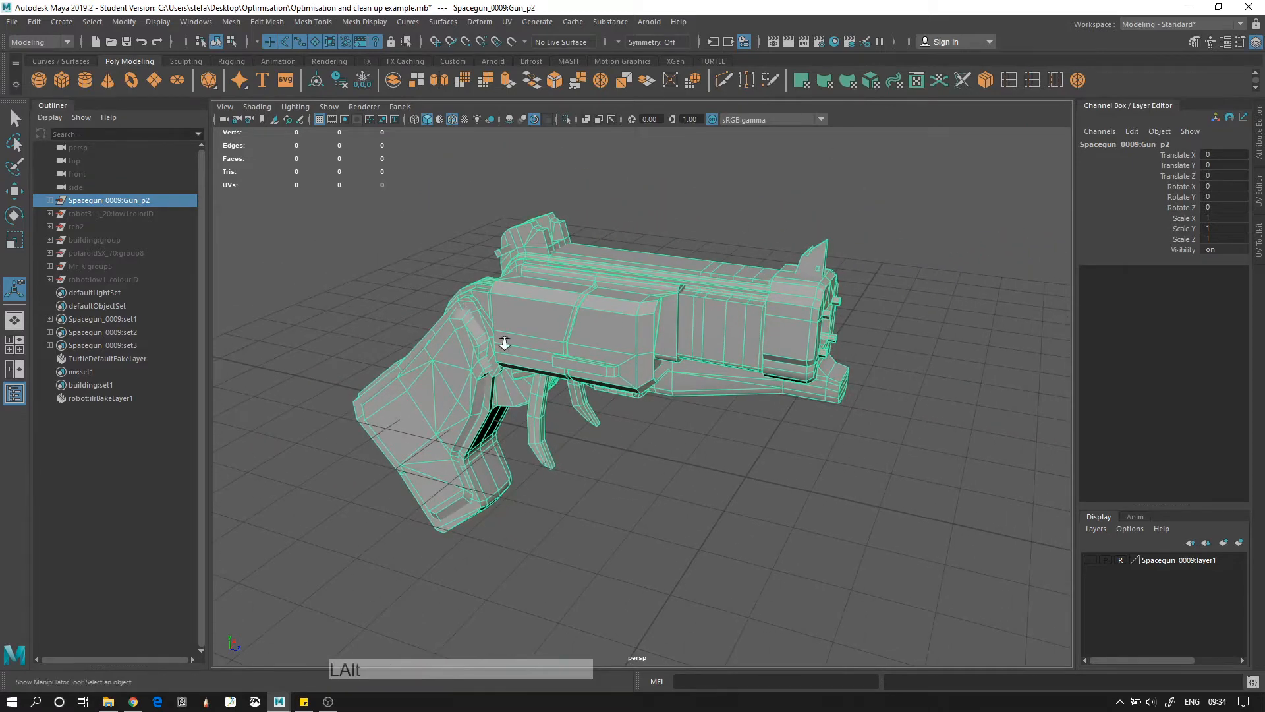
pyautogui.keyDown('alt'); pyautogui.moveTo(503, 342); pyautogui.dragTo(578, 391, button='right'); pyautogui.keyUp('alt')
pyautogui.keyDown('alt'); pyautogui.moveTo(579, 392); pyautogui.dragTo(615, 413, button='middle'); pyautogui.keyUp('alt')
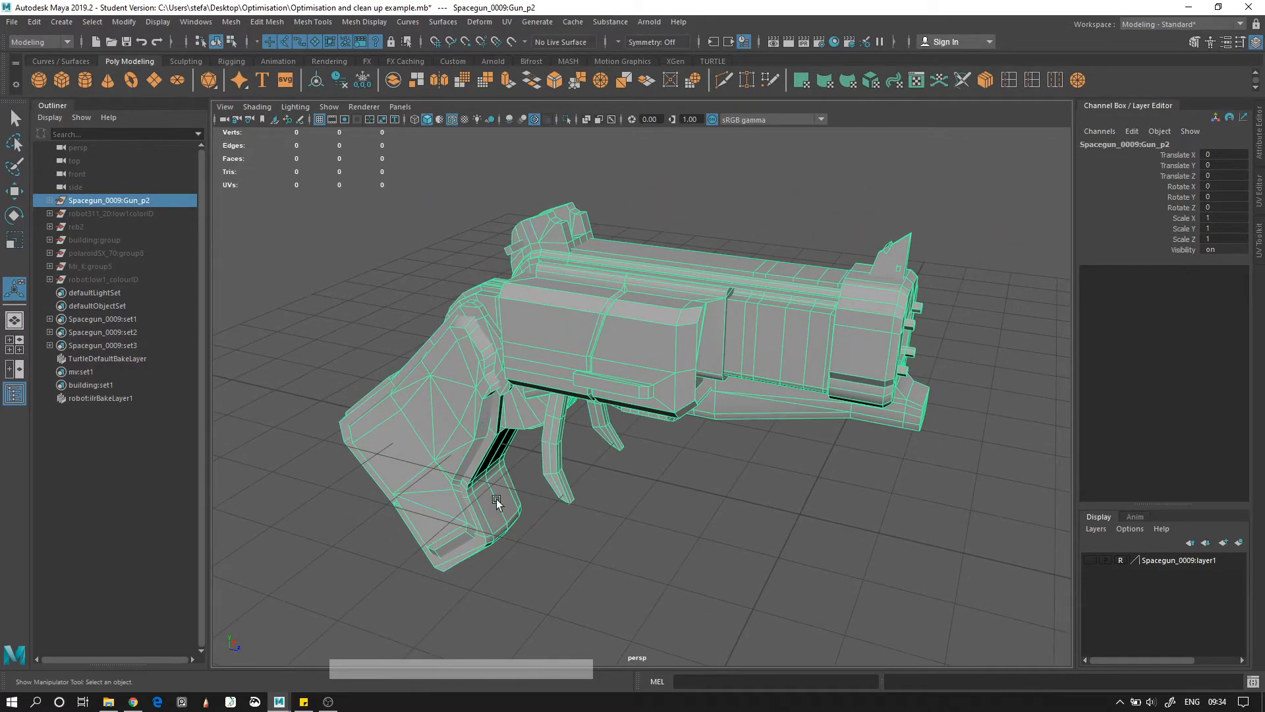
# Select the four redundant vertical edge loops running around the front barrel section
pyautogui.keyDown('alt'); pyautogui.moveTo(830, 237); pyautogui.dragTo(747, 385, button='right'); pyautogui.keyUp('alt')
pyautogui.keyDown('alt'); pyautogui.moveTo(747, 386); pyautogui.dragTo(557, 455, button='middle'); pyautogui.keyUp('alt')
pyautogui.keyDown('alt'); pyautogui.moveTo(557, 455); pyautogui.dragTo(684, 392); pyautogui.keyUp('alt')
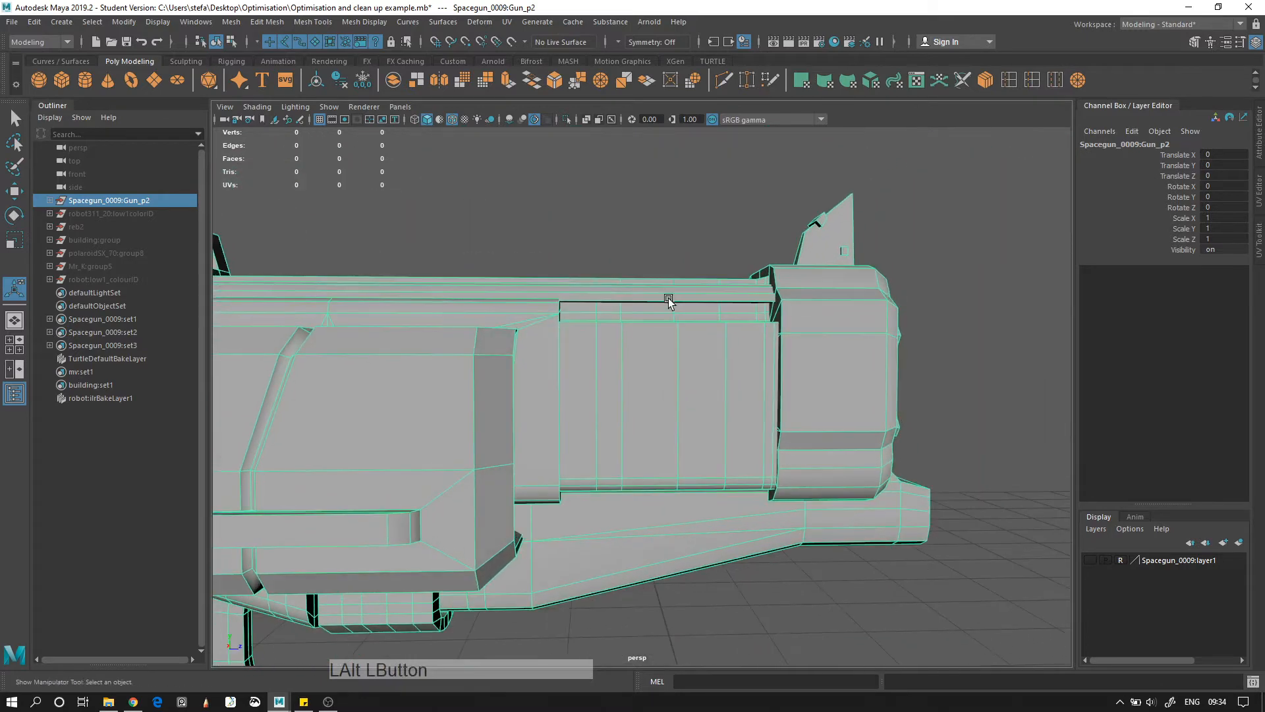
pyautogui.press('q')
pyautogui.rightClick(661, 325)
pyautogui.moveTo(661, 327); pyautogui.dragTo(661, 288, button='right')
pyautogui.keyDown('alt'); pyautogui.moveTo(690, 374); pyautogui.dragTo(594, 336); pyautogui.keyUp('alt')
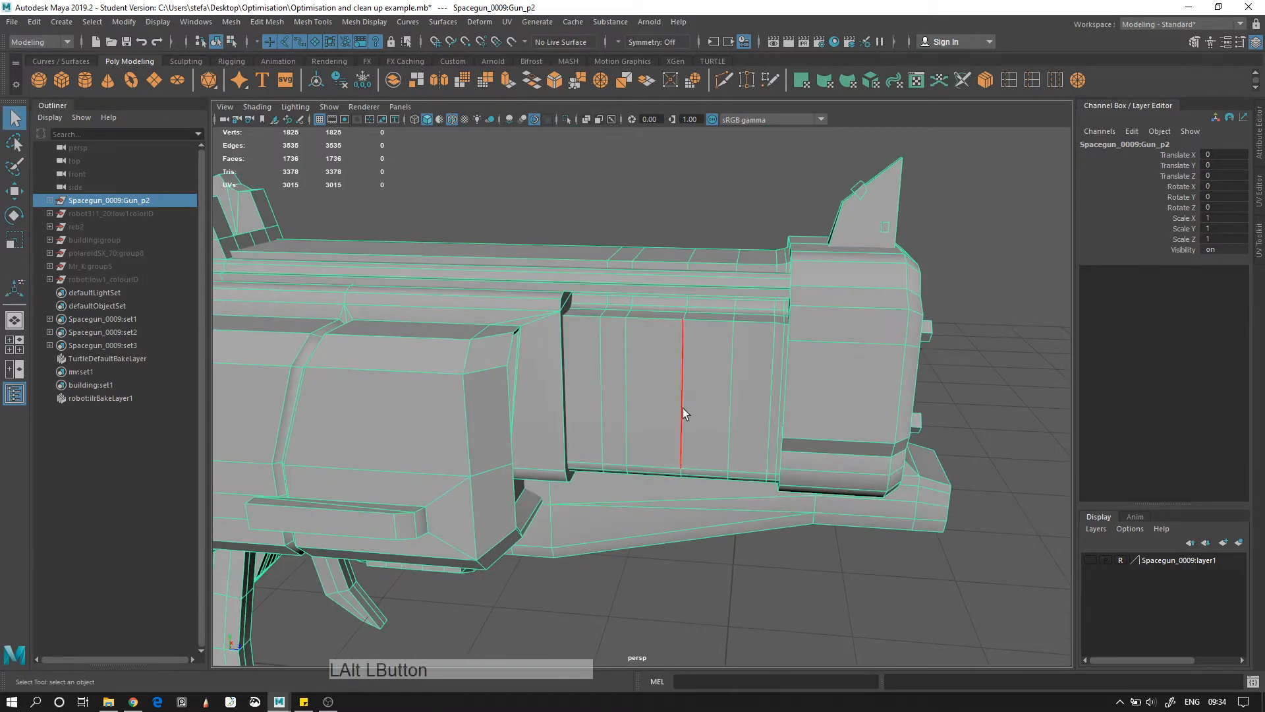
pyautogui.doubleClick(667, 380)
pyautogui.keyDown('shift'); pyautogui.doubleClick(635, 382); pyautogui.keyUp('shift')
pyautogui.keyDown('shift'); pyautogui.doubleClick(595, 376); pyautogui.keyUp('shift')
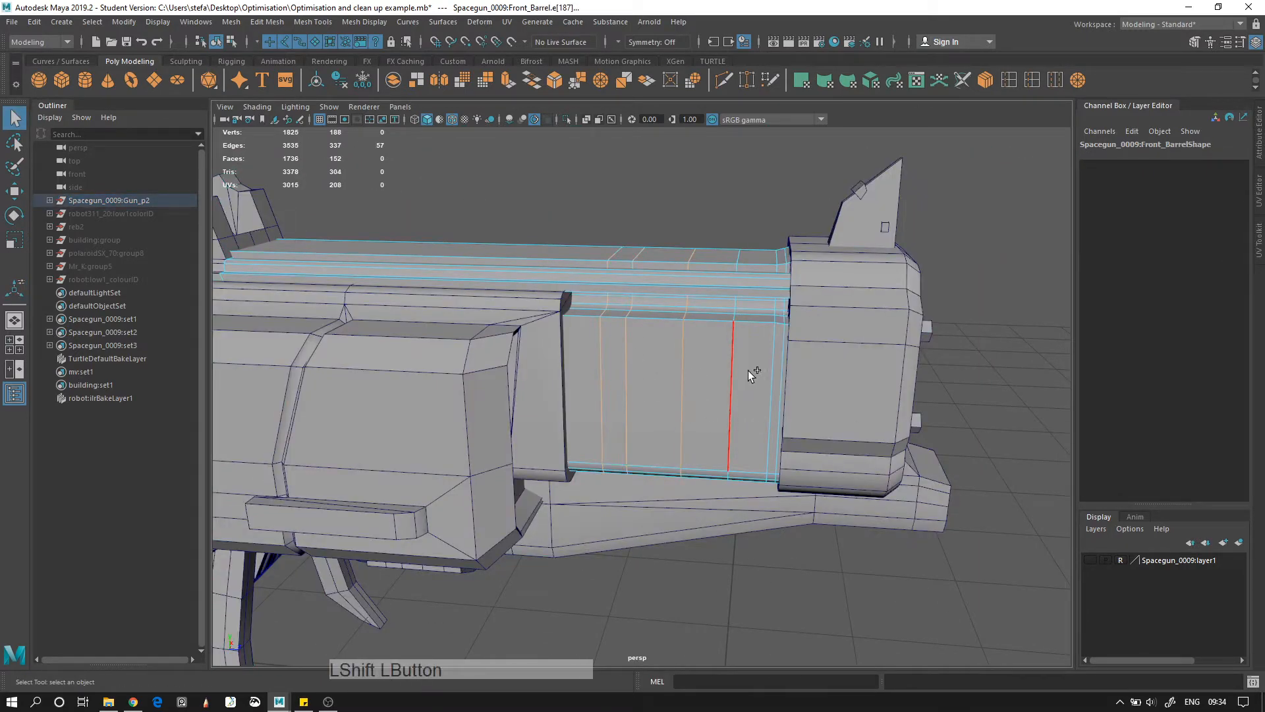
pyautogui.keyDown('shift'); pyautogui.doubleClick(735, 374); pyautogui.keyUp('shift')
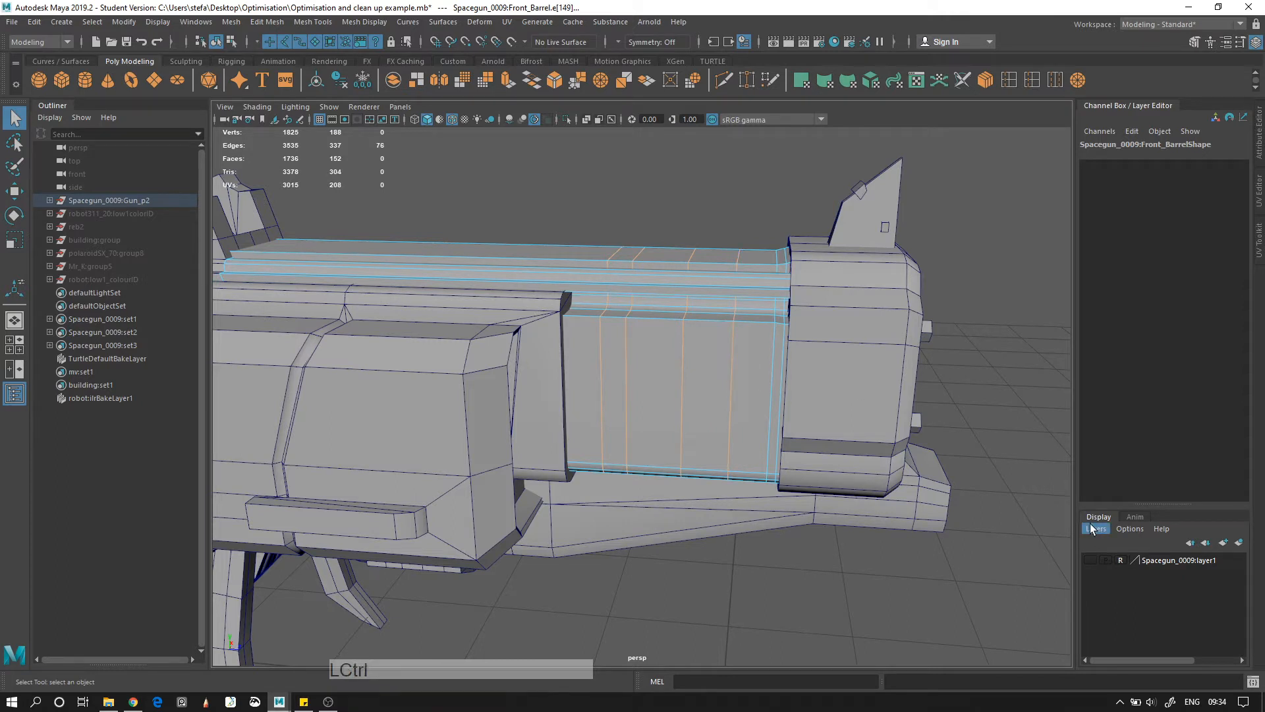
# Compare deleting the selected barrel loops with and without their vertices, inspect the leftover vertices, and undo each attempt
pyautogui.press('Delete')
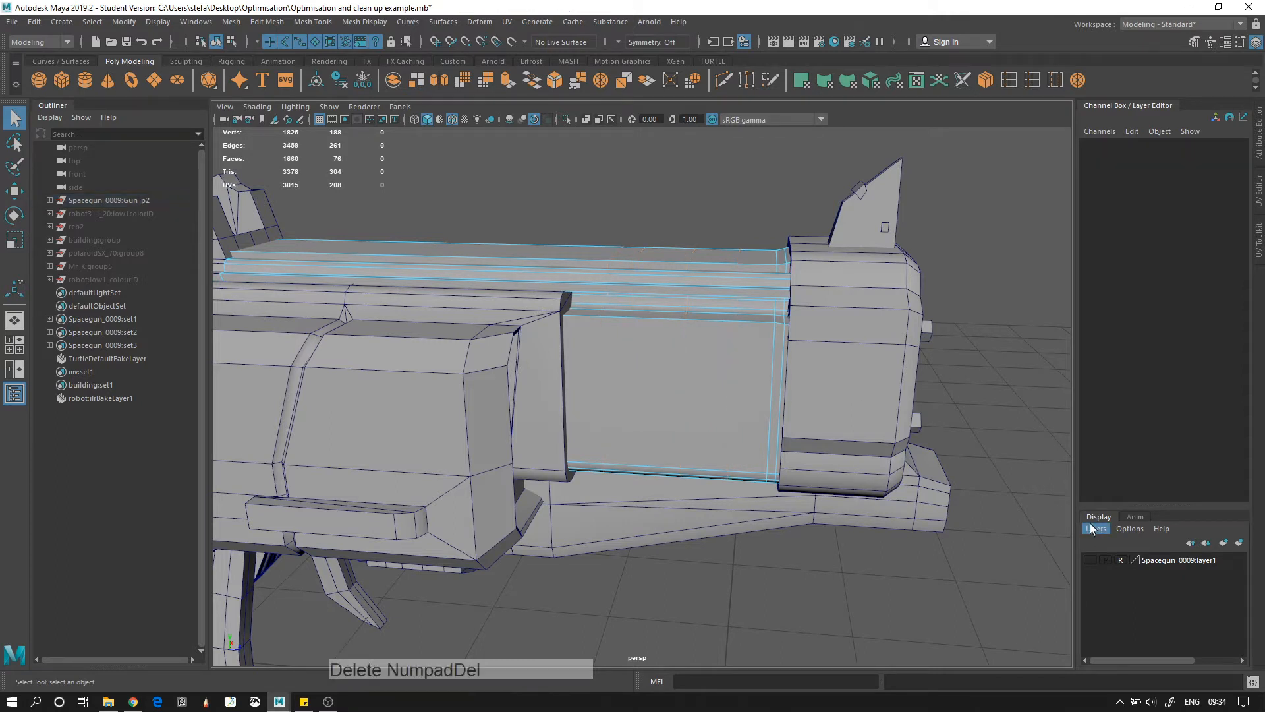
pyautogui.hotkey('ctrl', 'z')
pyautogui.hotkey('ctrl', 'Delete')
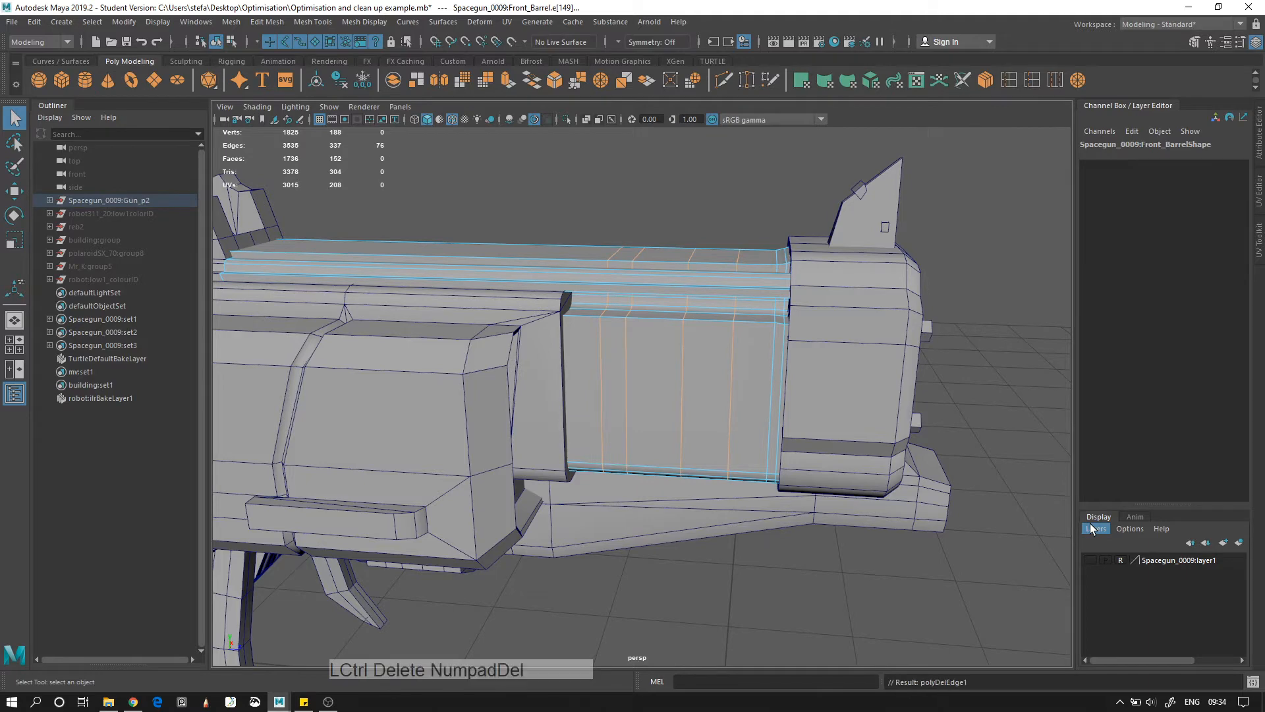
pyautogui.hotkey('ctrl', 'z')
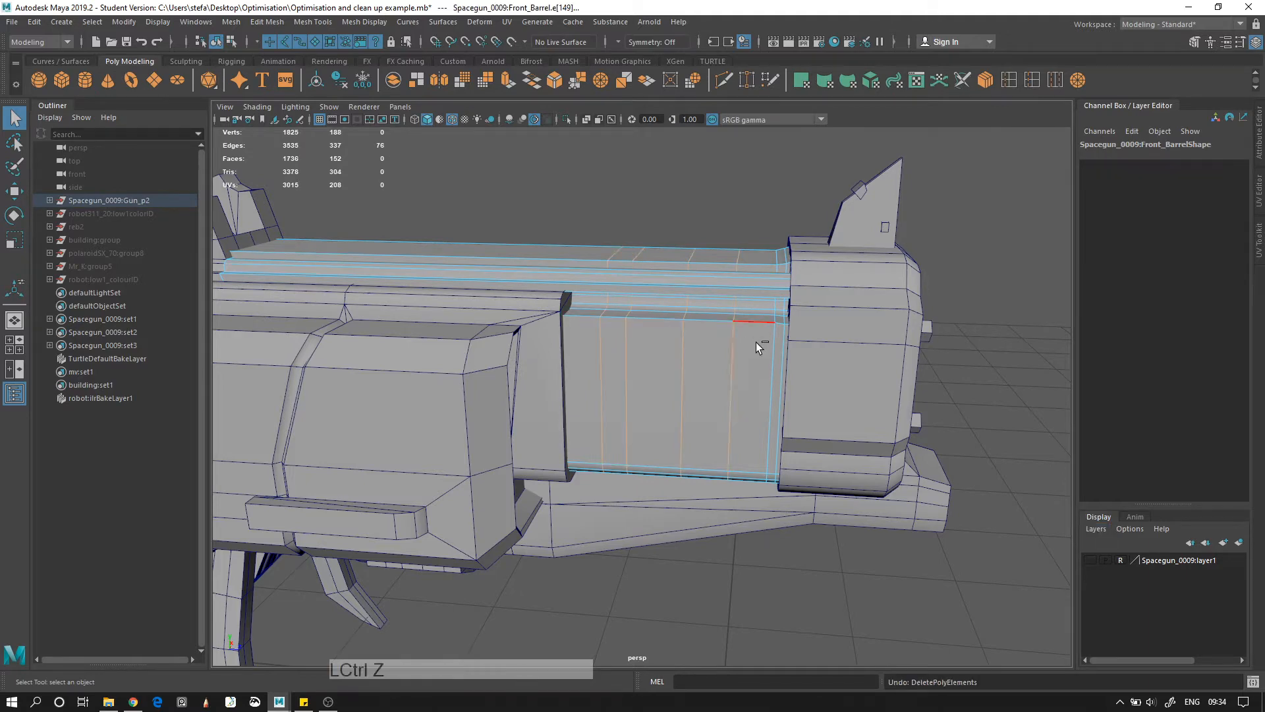
pyautogui.press('Delete')
pyautogui.rightClick(758, 336)
pyautogui.click(693, 335)
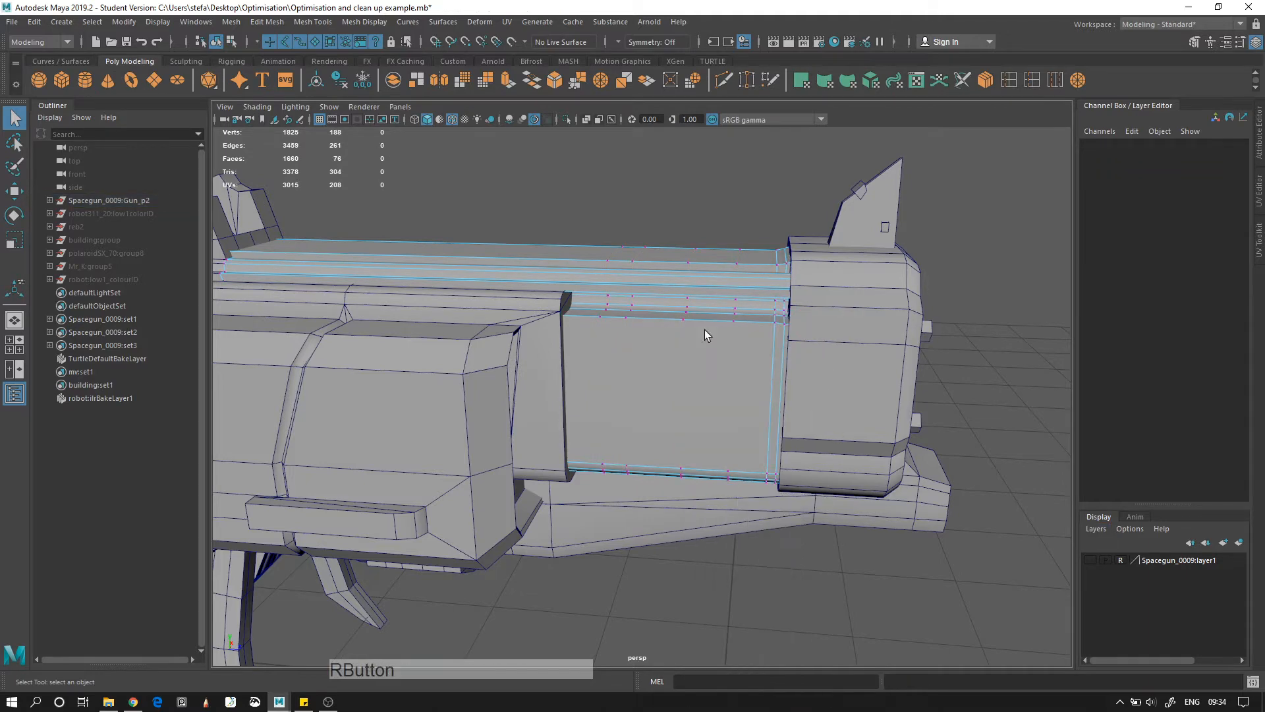
pyautogui.keyDown('alt'); pyautogui.moveTo(705, 329); pyautogui.dragTo(916, 428, button='right'); pyautogui.keyUp('alt')
pyautogui.hotkey('ctrl', 'z')
pyautogui.hotkey('ctrl', 'z')
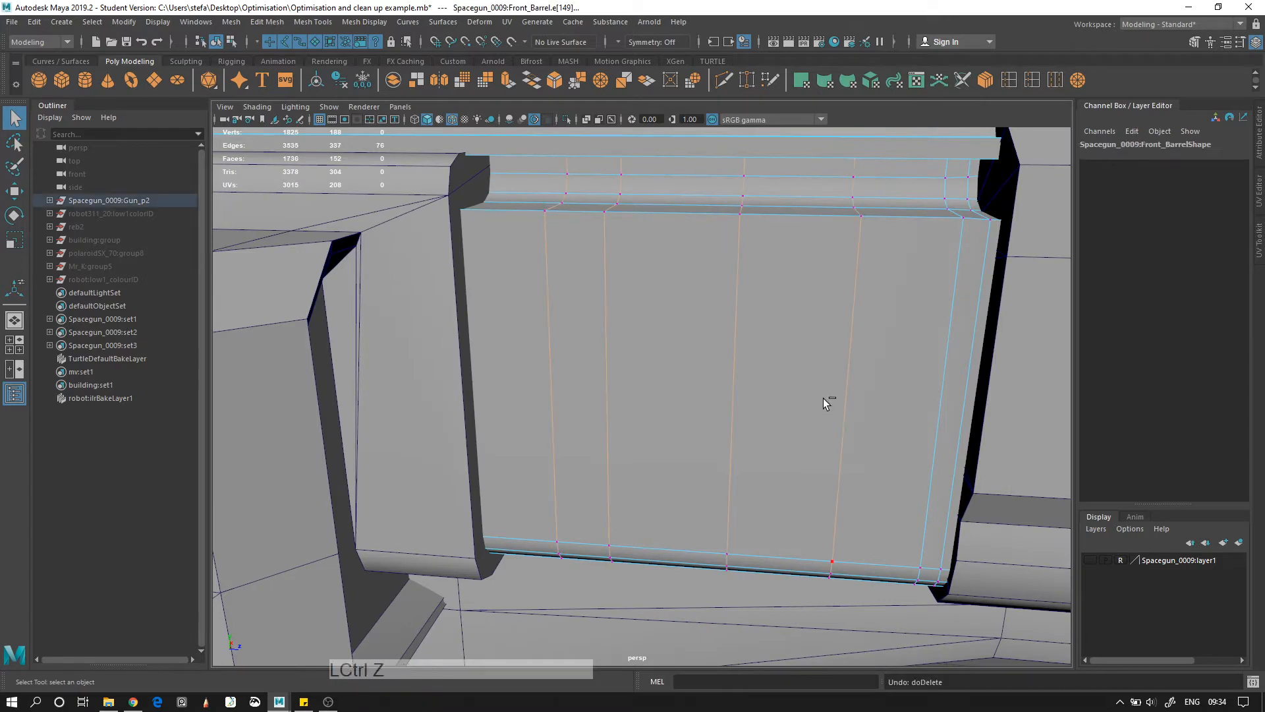
# Delete the selected barrel edge loops together with their vertices and inspect the cleaned surface
pyautogui.hotkey('ctrl', 'Delete')
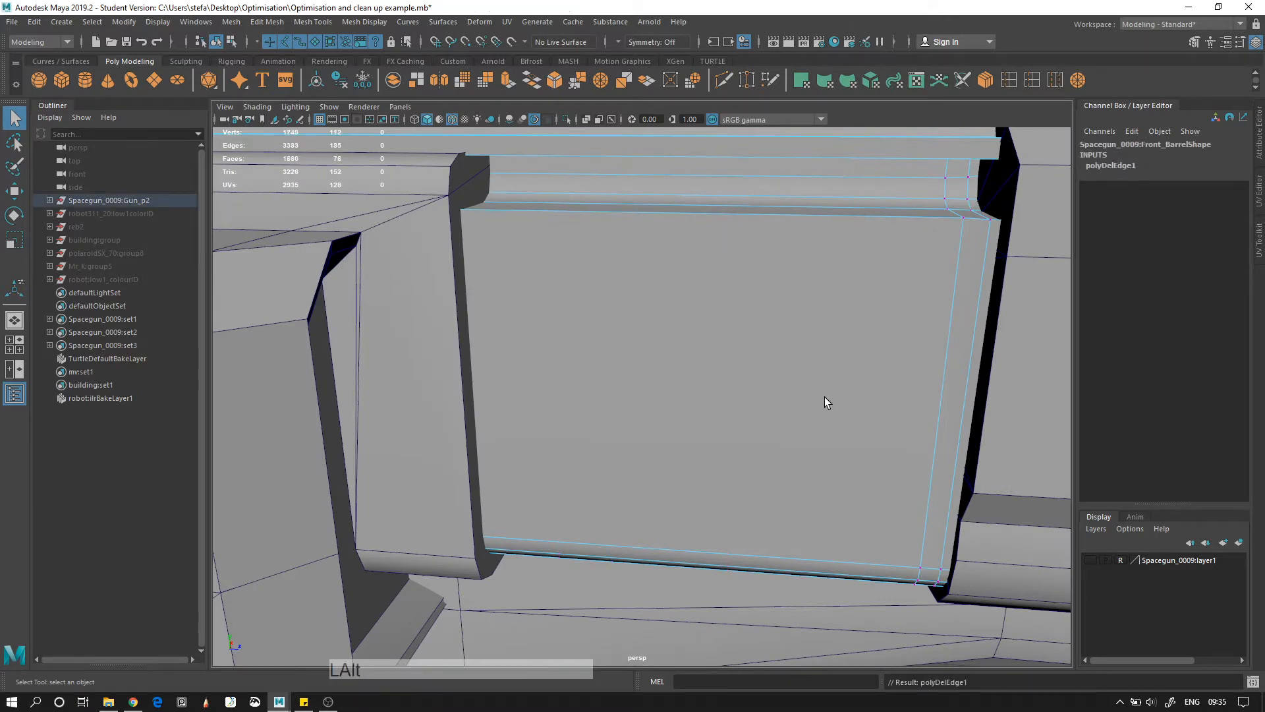
pyautogui.keyDown('alt'); pyautogui.moveTo(824, 397); pyautogui.dragTo(480, 366, button='middle'); pyautogui.keyUp('alt')
pyautogui.keyDown('alt'); pyautogui.moveTo(780, 449); pyautogui.dragTo(698, 428); pyautogui.keyUp('alt')
pyautogui.keyDown('alt'); pyautogui.moveTo(698, 428); pyautogui.dragTo(1048, 382, button='middle'); pyautogui.keyUp('alt')
# Isolate the large Piston_BigBit housing so that only this object is displayed
pyautogui.click(644, 359)
pyautogui.keyDown('alt'); pyautogui.moveTo(712, 372); pyautogui.dragTo(805, 332); pyautogui.keyUp('alt')
pyautogui.hotkey('alt', 'd')
pyautogui.click(805, 332)
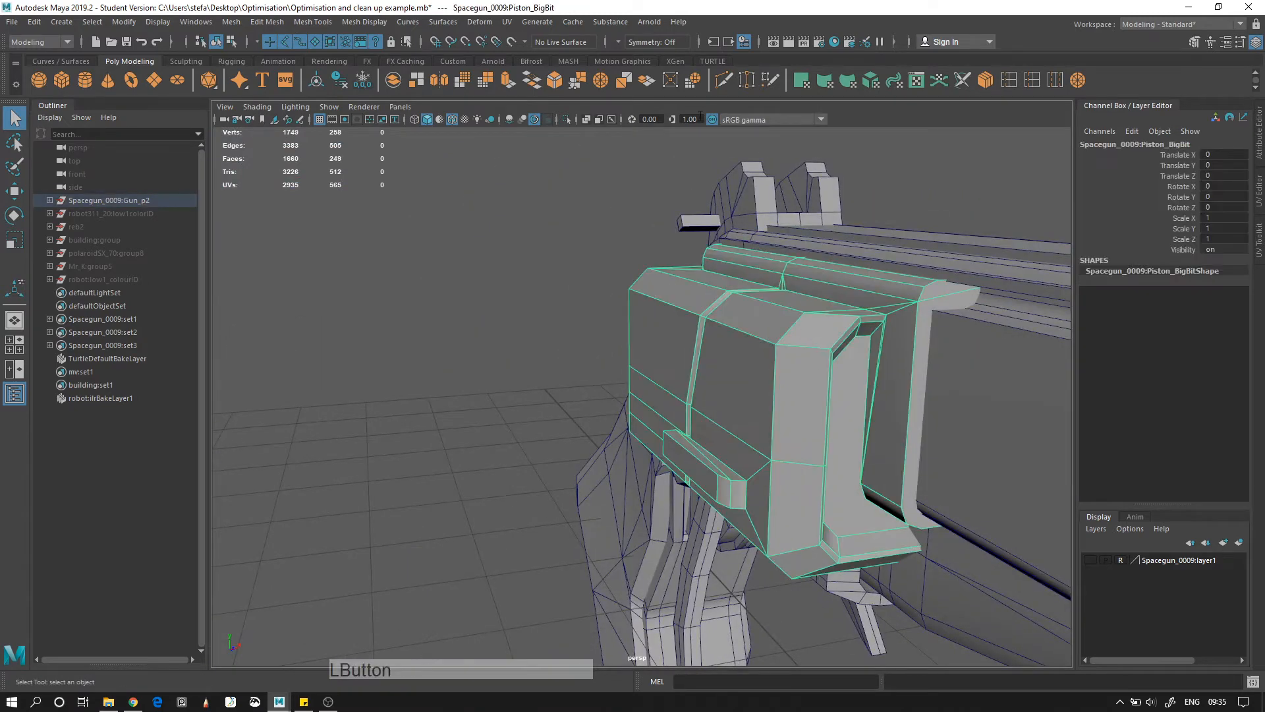
pyautogui.click(564, 122)
# Select the recessed U-shaped n-gon face around the inner block at the front of the piston housing
pyautogui.keyDown('alt'); pyautogui.moveTo(952, 390); pyautogui.dragTo(596, 293); pyautogui.keyUp('alt')
pyautogui.keyDown('alt'); pyautogui.moveTo(597, 293); pyautogui.dragTo(626, 284, button='right'); pyautogui.keyUp('alt')
pyautogui.keyDown('alt'); pyautogui.moveTo(626, 283); pyautogui.dragTo(580, 267); pyautogui.keyUp('alt')
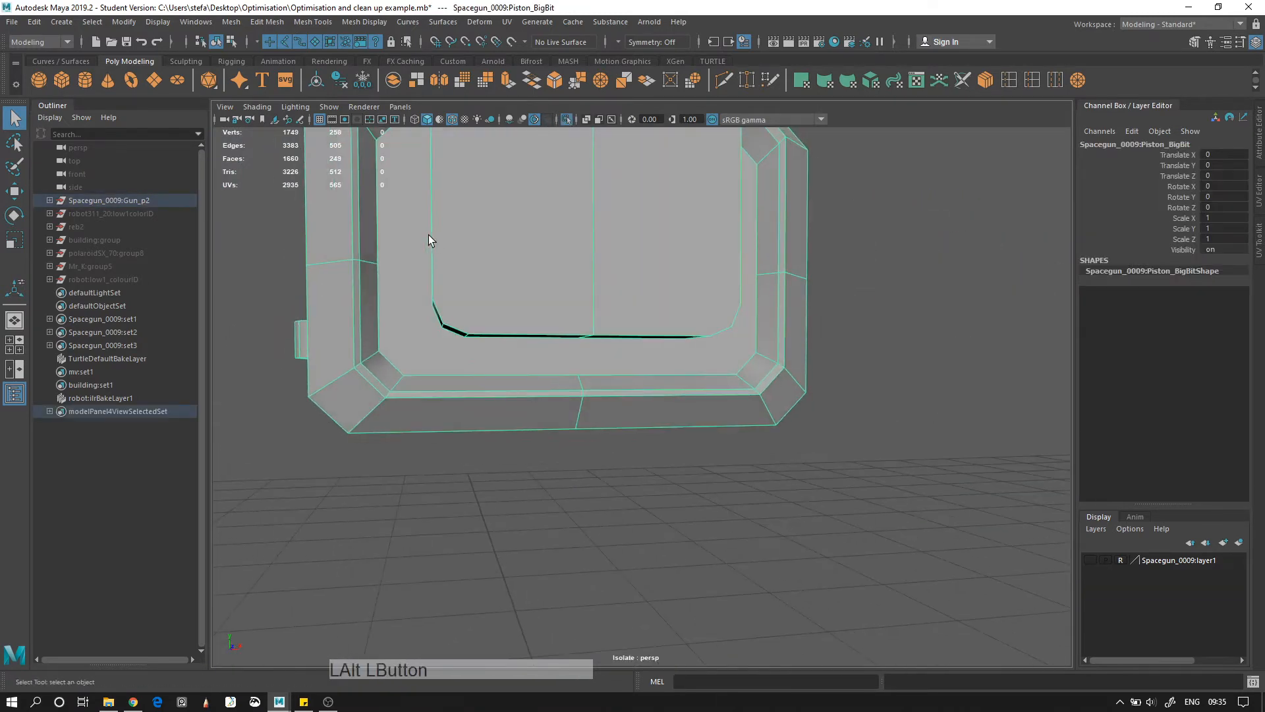
pyautogui.moveTo(426, 306); pyautogui.dragTo(425, 327, button='right')
pyautogui.click(402, 361)
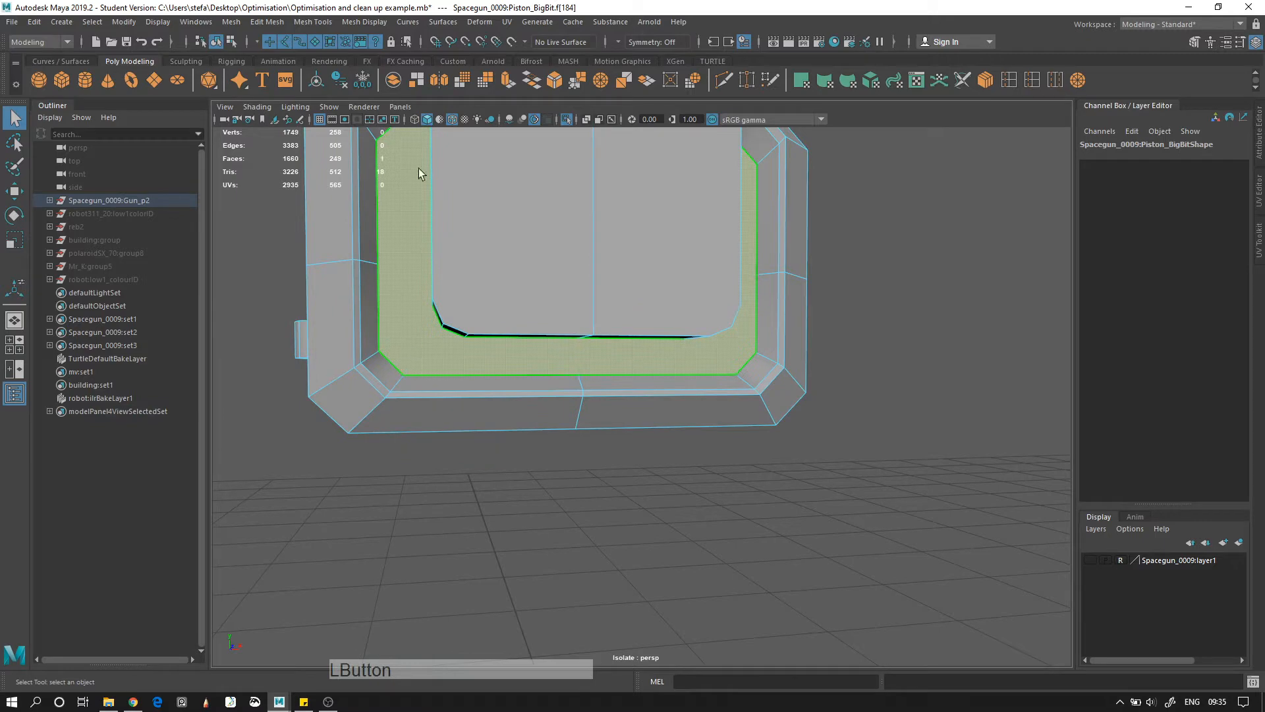
pyautogui.keyDown('alt'); pyautogui.moveTo(482, 335); pyautogui.dragTo(536, 197); pyautogui.keyUp('alt')
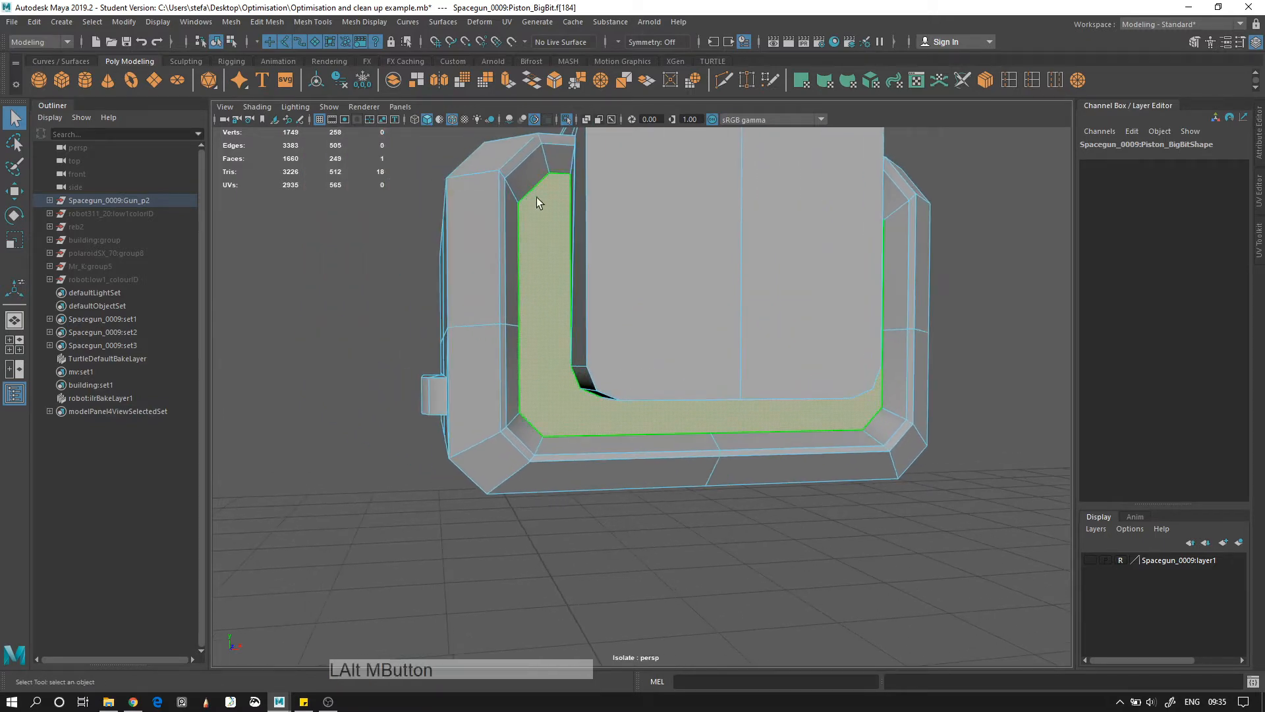
pyautogui.keyDown('alt'); pyautogui.moveTo(592, 500); pyautogui.dragTo(630, 448); pyautogui.keyUp('alt')
pyautogui.keyDown('alt'); pyautogui.moveTo(630, 448); pyautogui.dragTo(710, 44, button='right'); pyautogui.keyUp('alt')
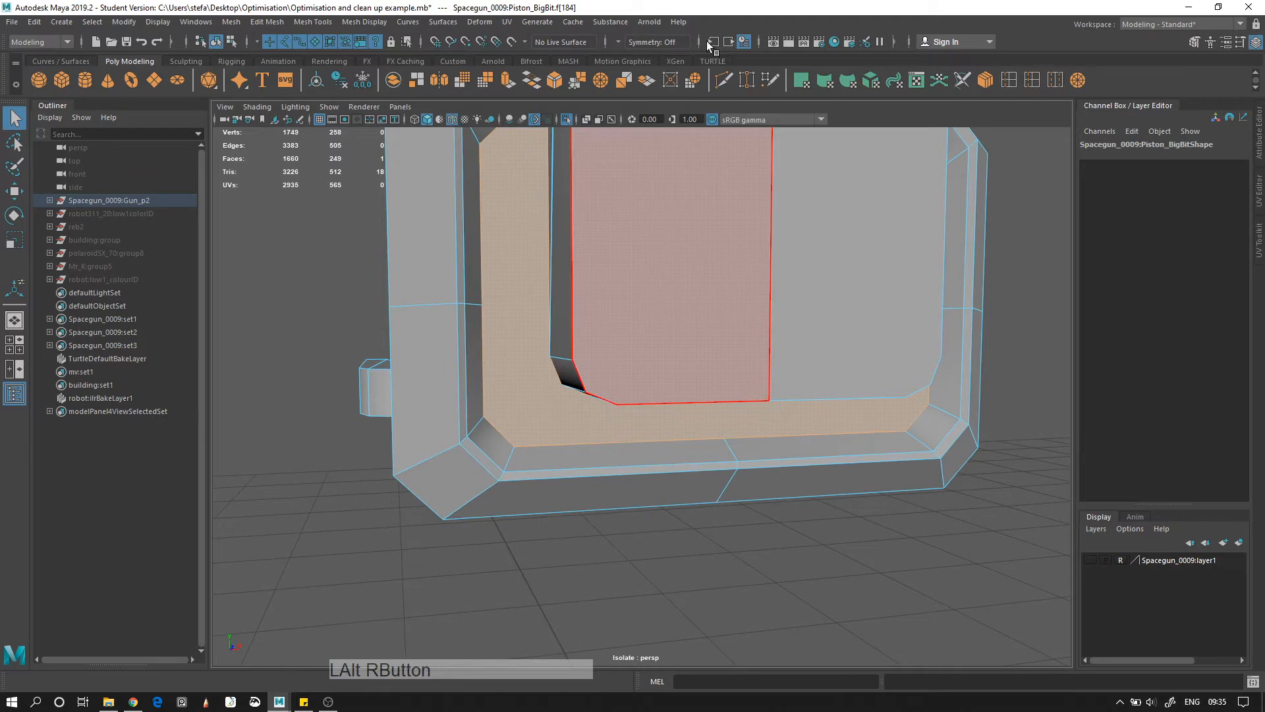
# Try cutting two edges across one lower corner of the U-shaped face with Multi-Cut, linking outer to inner corner vertices
pyautogui.click(722, 82)
pyautogui.keyDown('alt'); pyautogui.moveTo(635, 296); pyautogui.dragTo(494, 409); pyautogui.keyUp('alt')
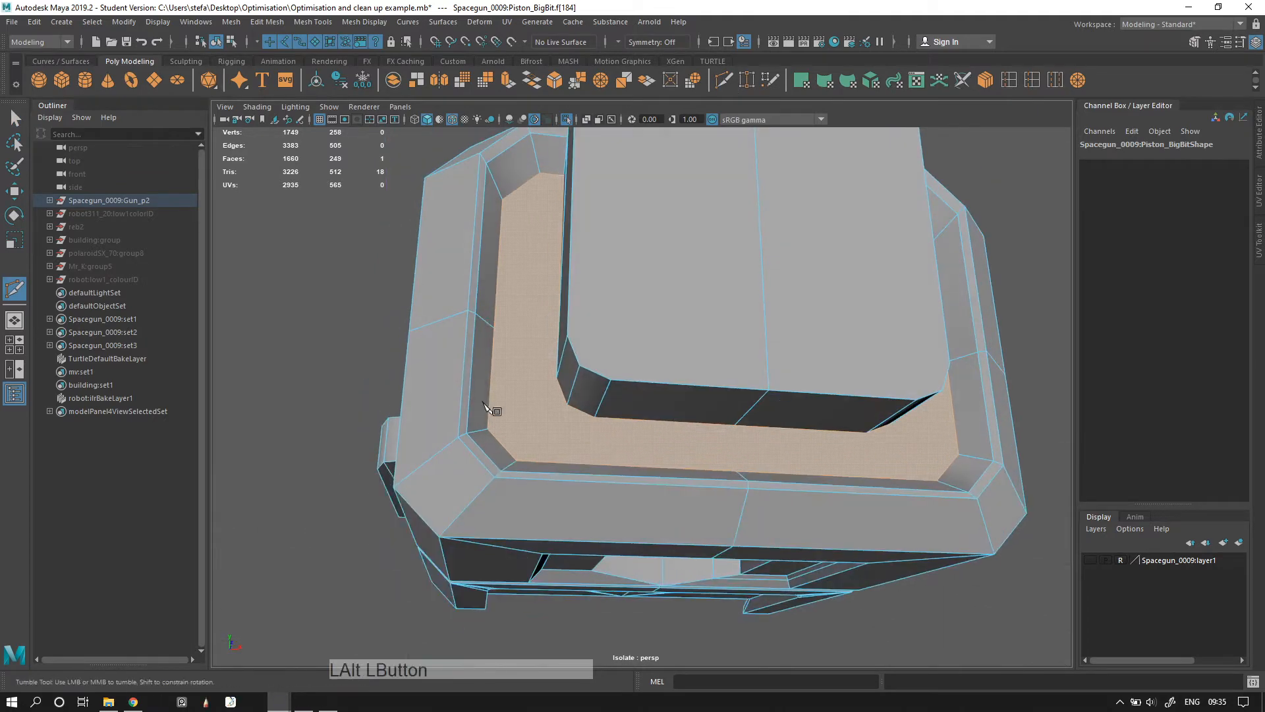
pyautogui.click(488, 429)
pyautogui.click(557, 377)
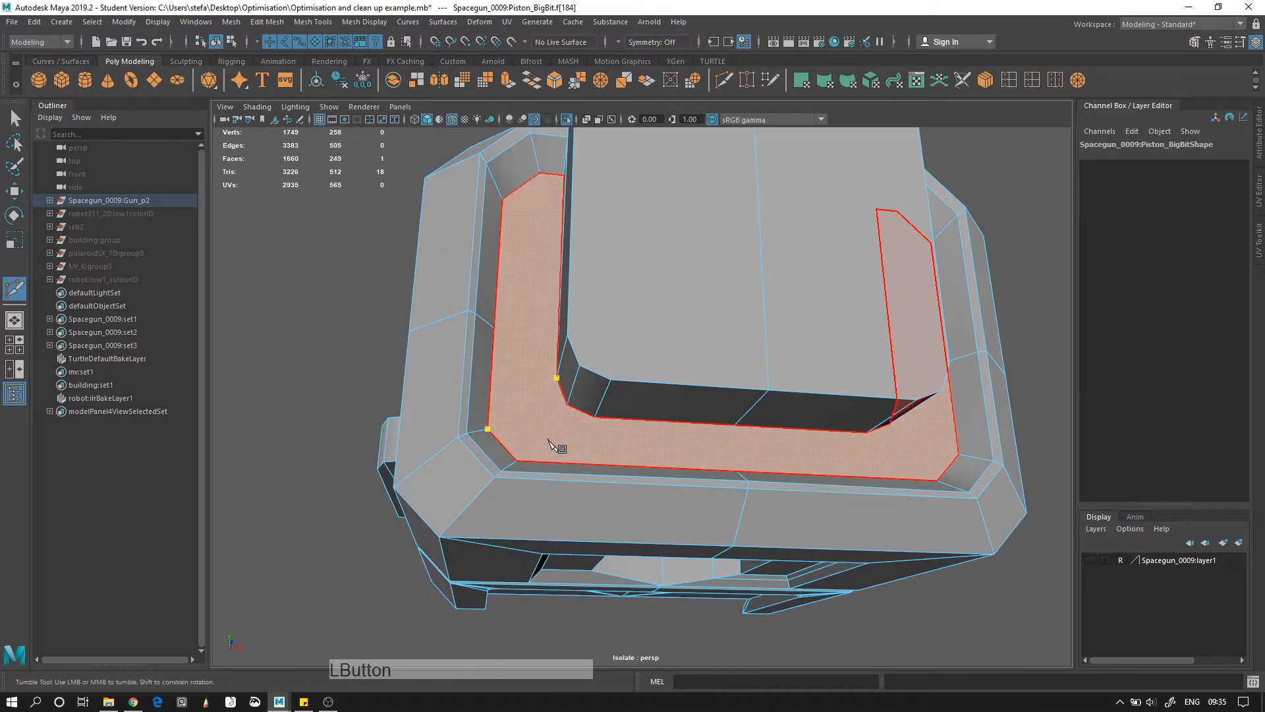
pyautogui.press('Escape')
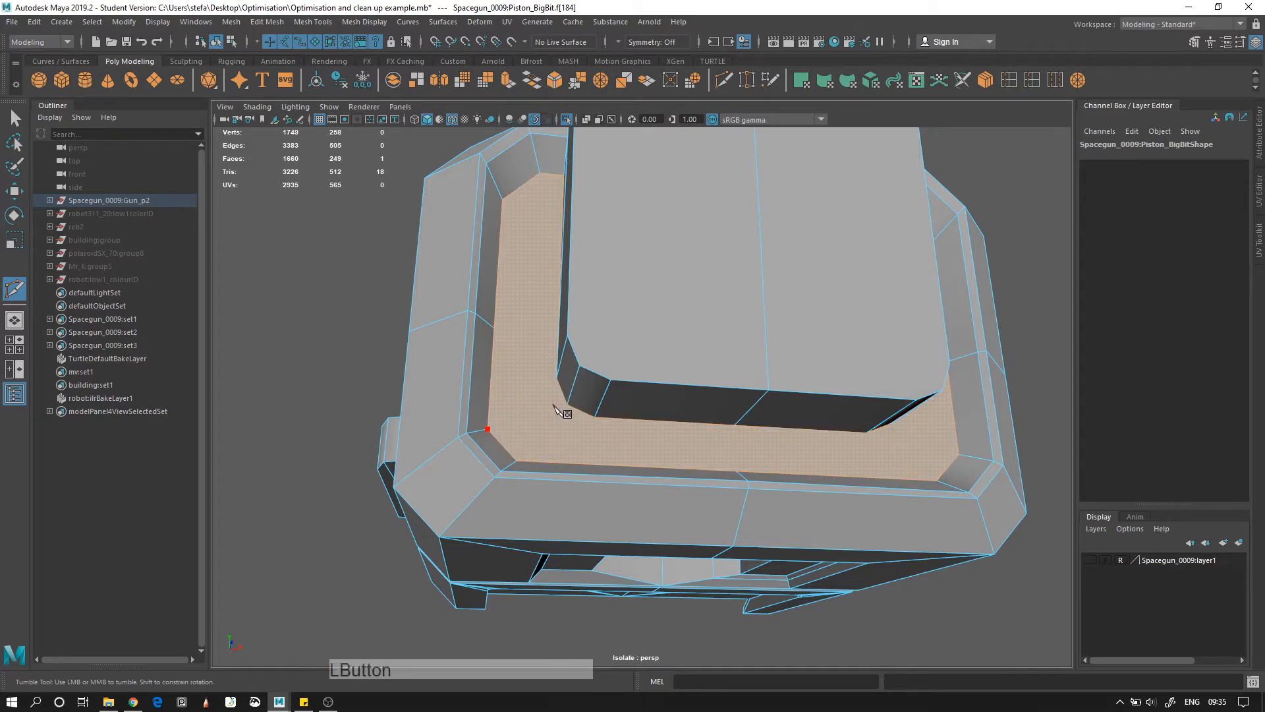
pyautogui.press('Return')
pyautogui.click(529, 456)
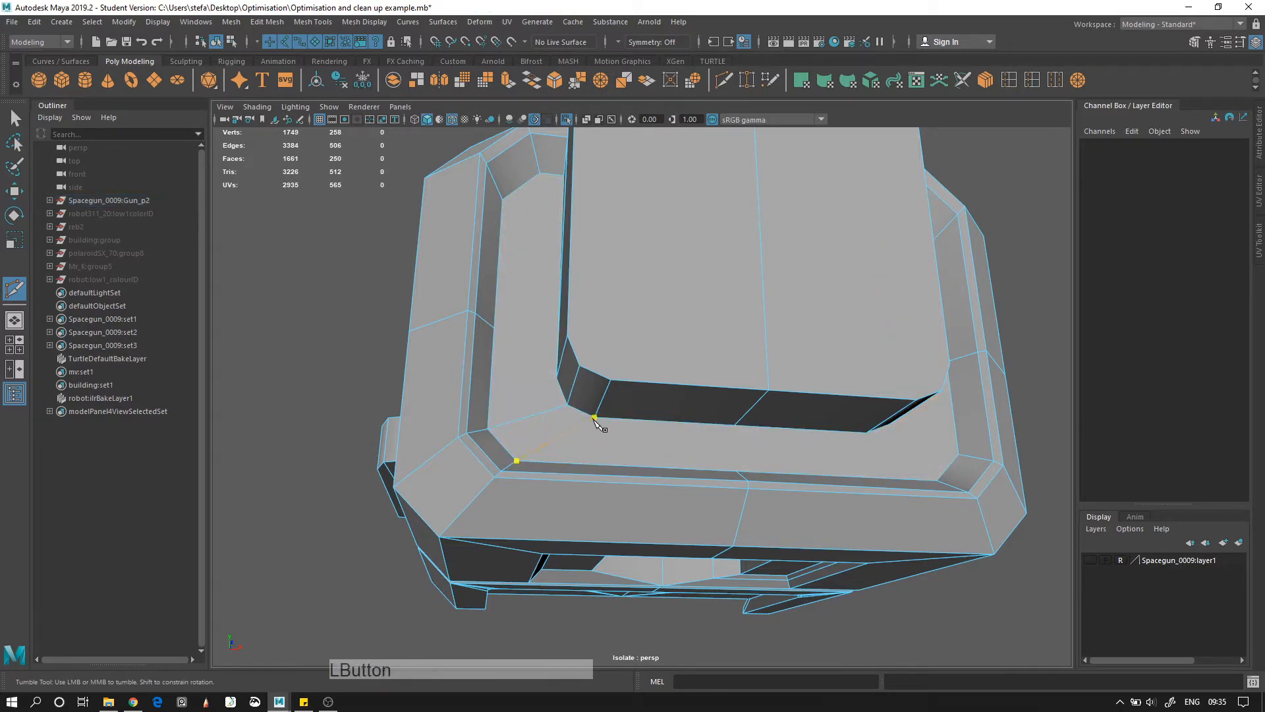
pyautogui.press('Return')
# Try cutting further edges across the side and upper end of the U-shaped face with Multi-Cut
pyautogui.click(494, 328)
pyautogui.press('Return')
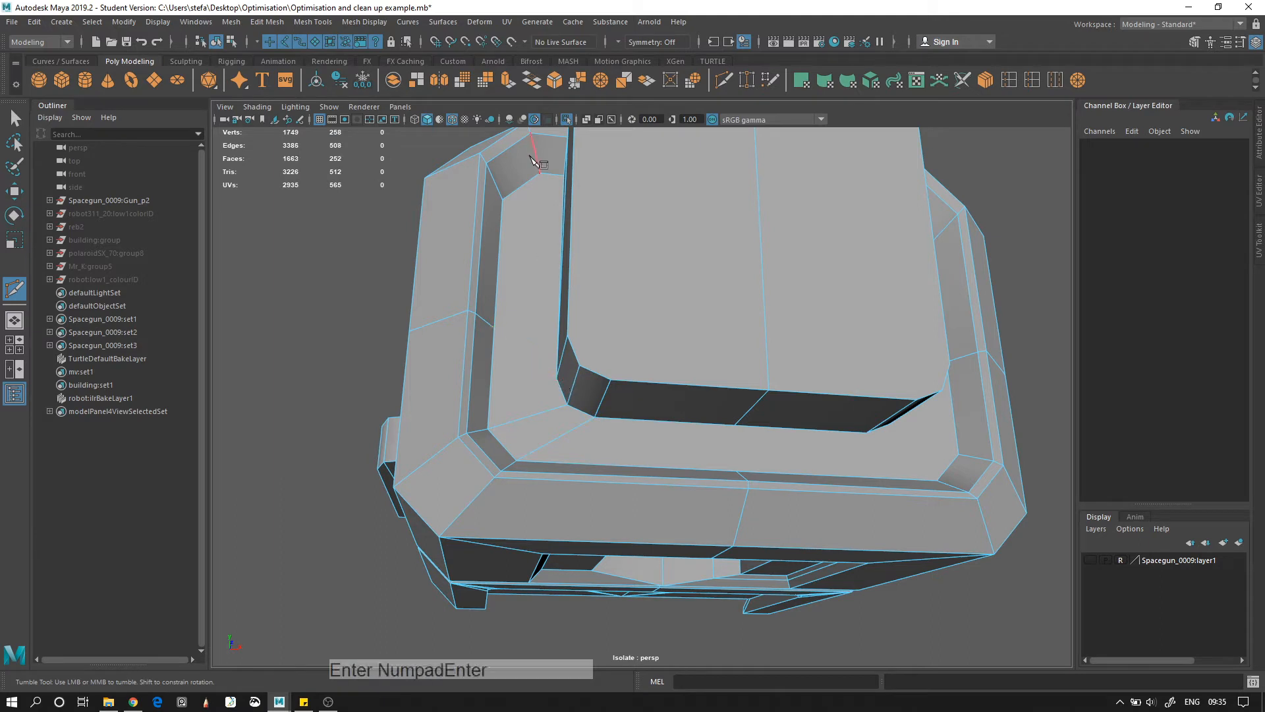
pyautogui.click(517, 201)
pyautogui.keyDown('alt'); pyautogui.moveTo(508, 203); pyautogui.dragTo(580, 226); pyautogui.keyUp('alt')
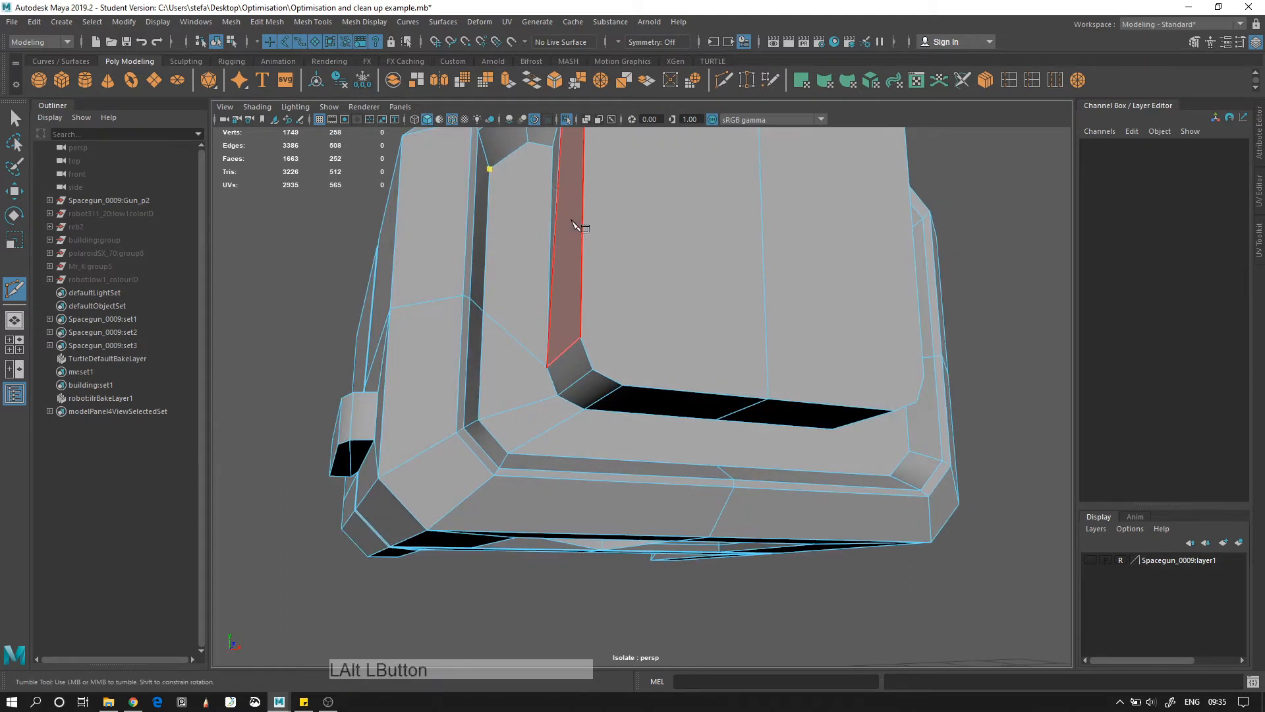
pyautogui.click(553, 156)
pyautogui.press('Return')
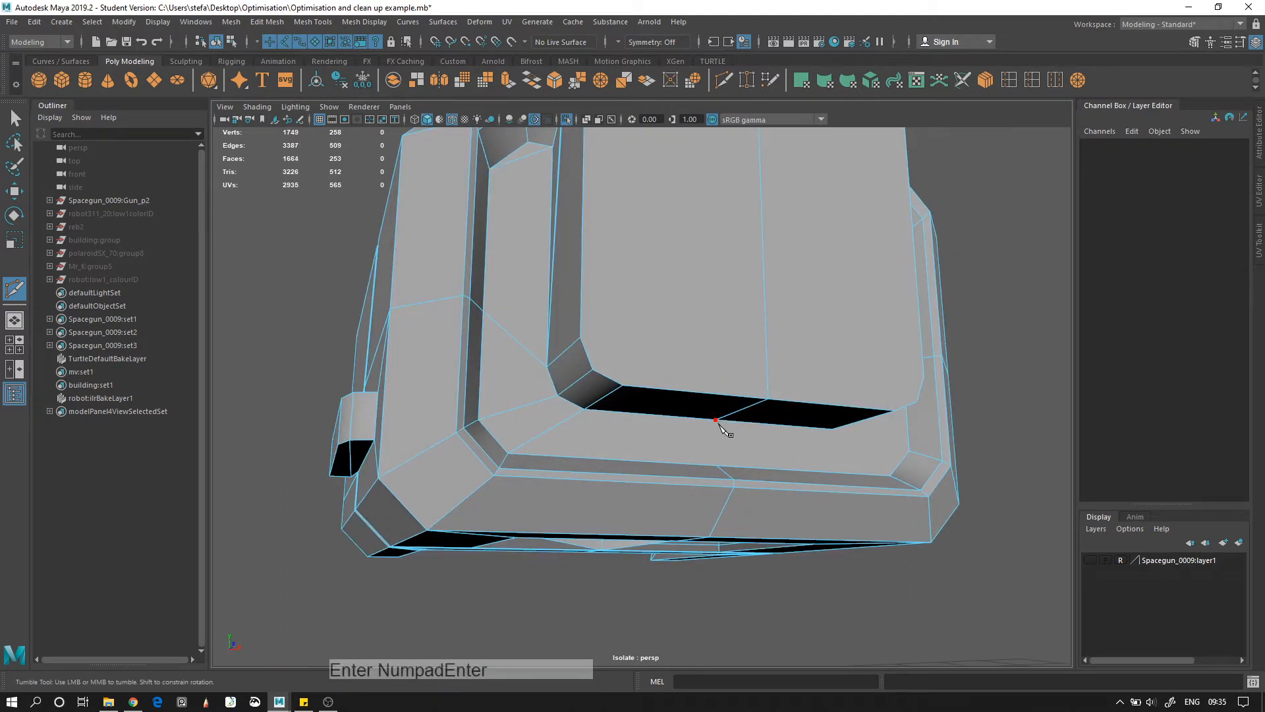
# Try a cut from the middle of the U-shaped face's lower inner edge, and undo all Multi-Cut edges on the face
pyautogui.click(716, 420)
pyautogui.press('Return')
pyautogui.hotkey('ctrl', 'z')
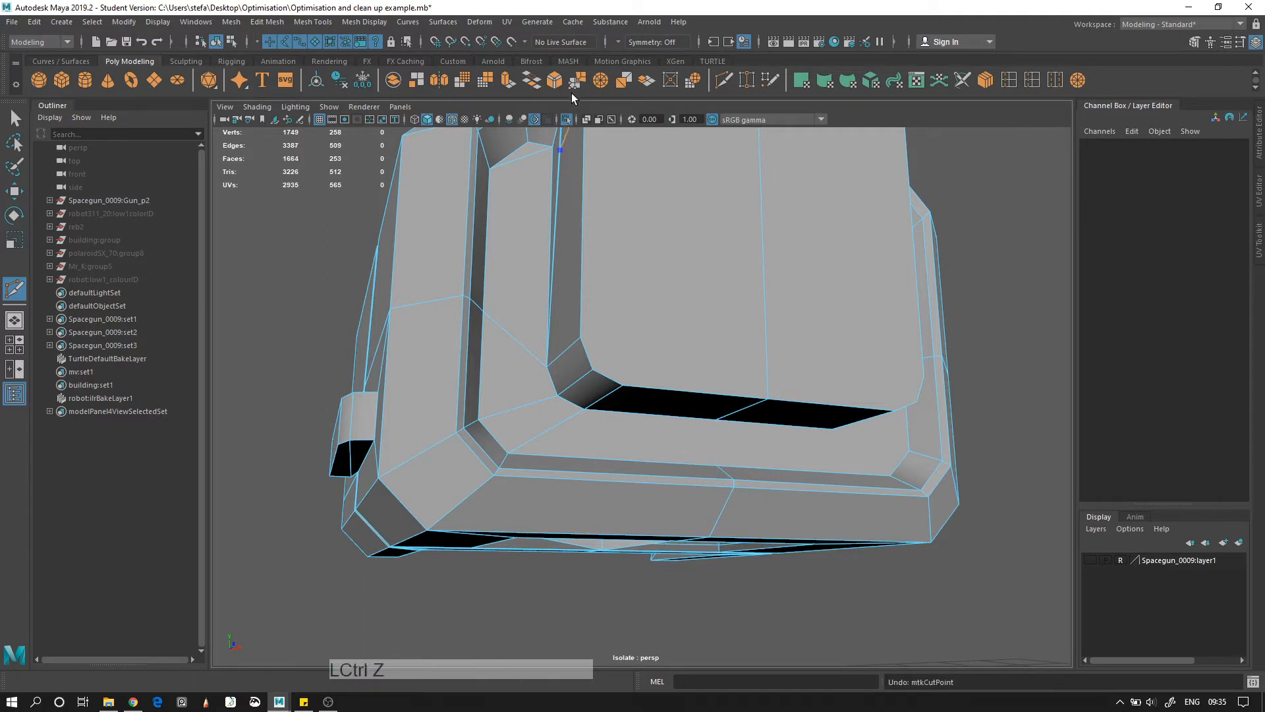
pyautogui.hotkey('ctrl', 'z')
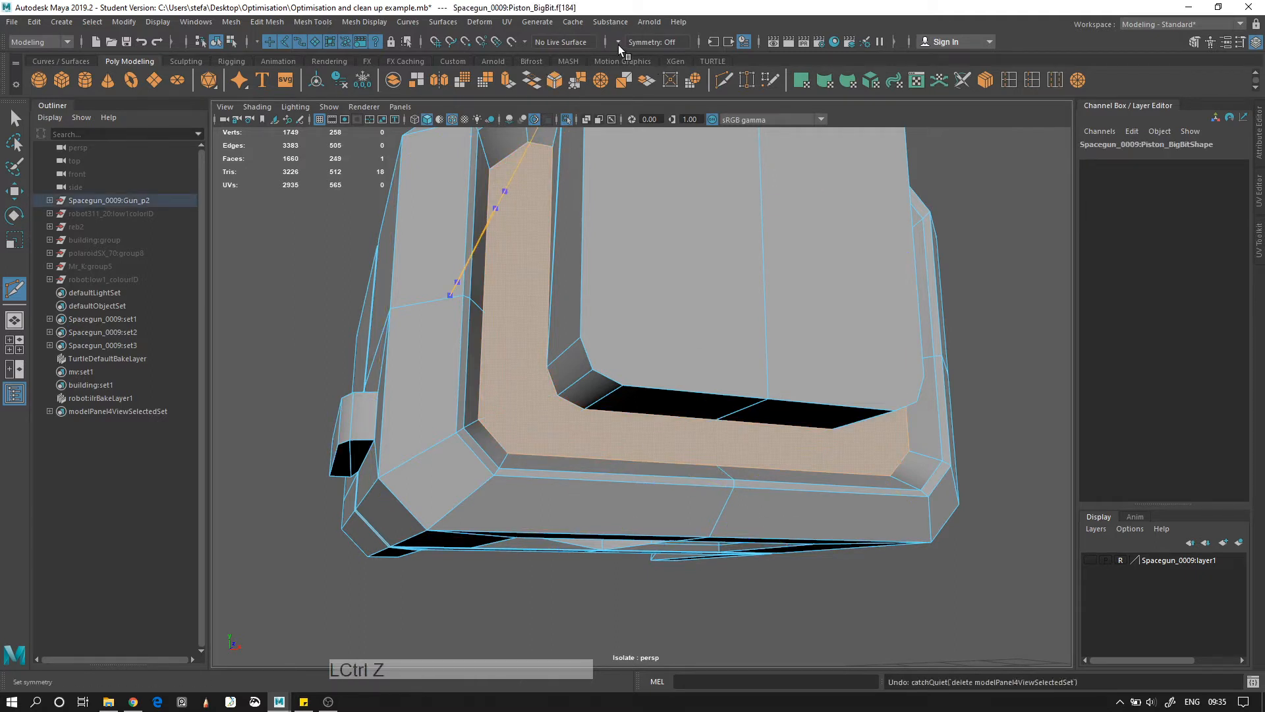
# Turn on World X symmetry and cut a mirrored edge from outer to inner corner vertex at the U-shaped face's lower corners
pyautogui.click(618, 43)
pyautogui.click(665, 108)
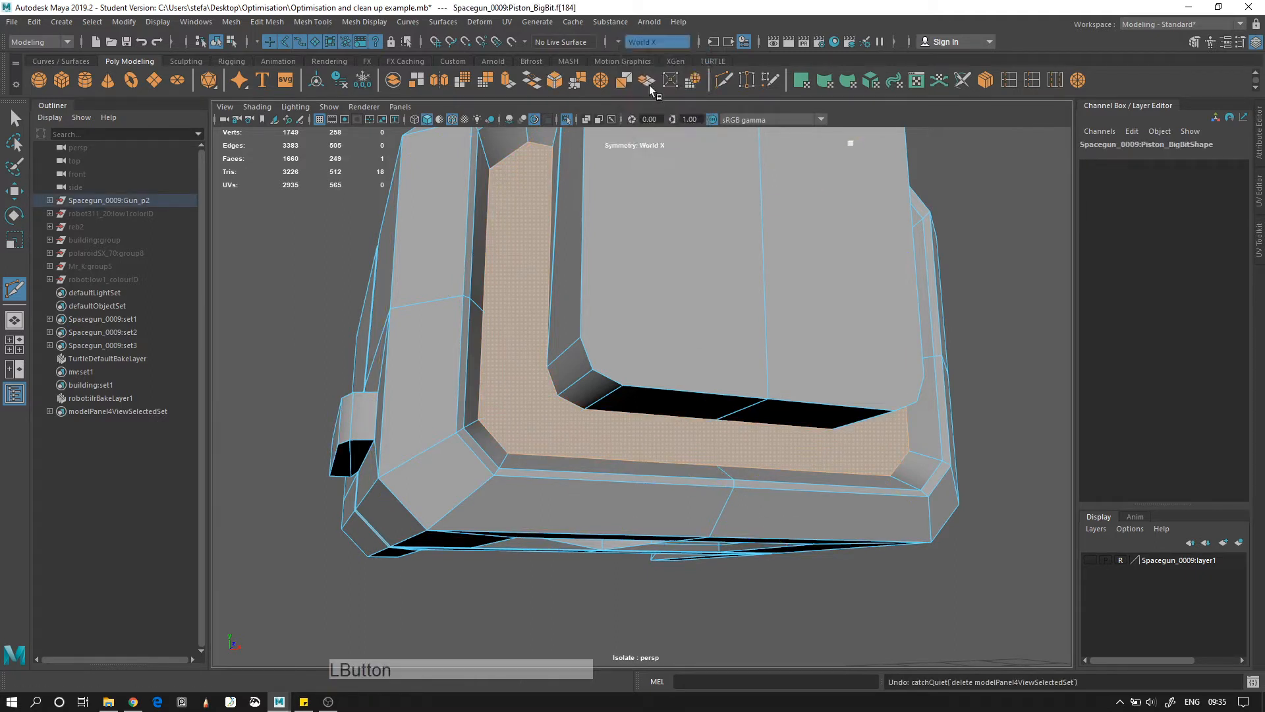
pyautogui.click(507, 454)
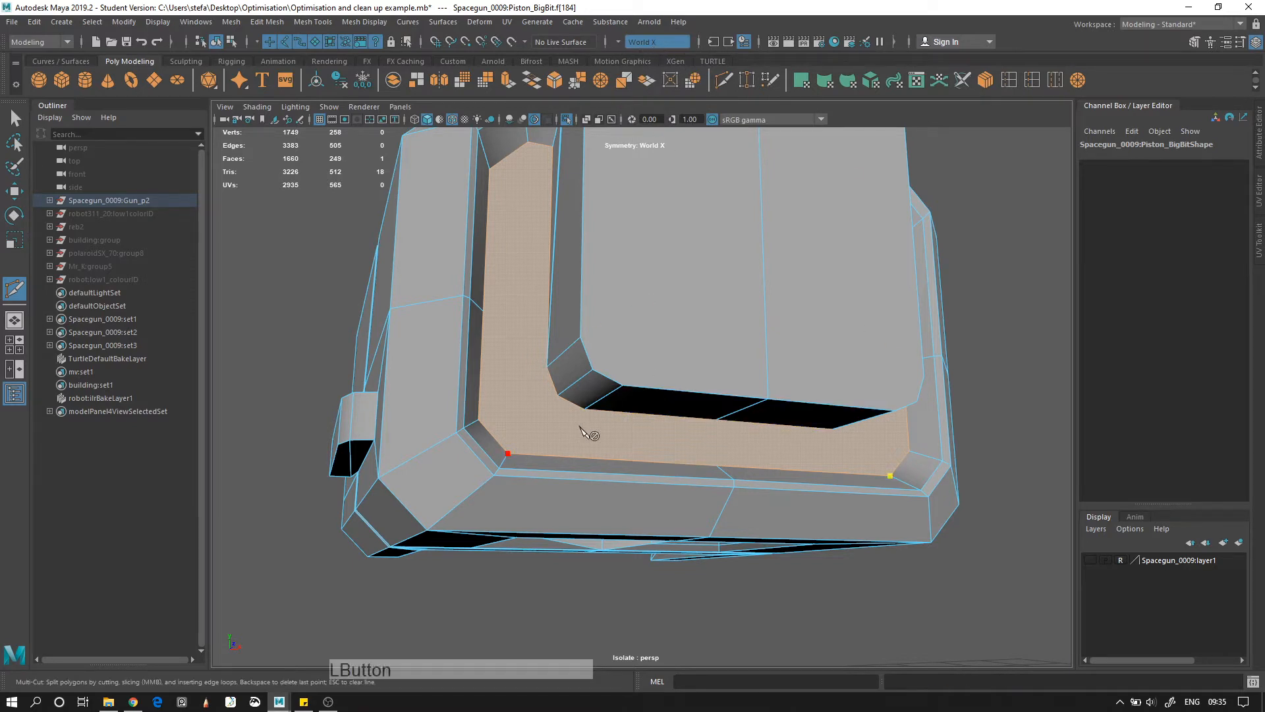
pyautogui.click(584, 410)
pyautogui.press('Return')
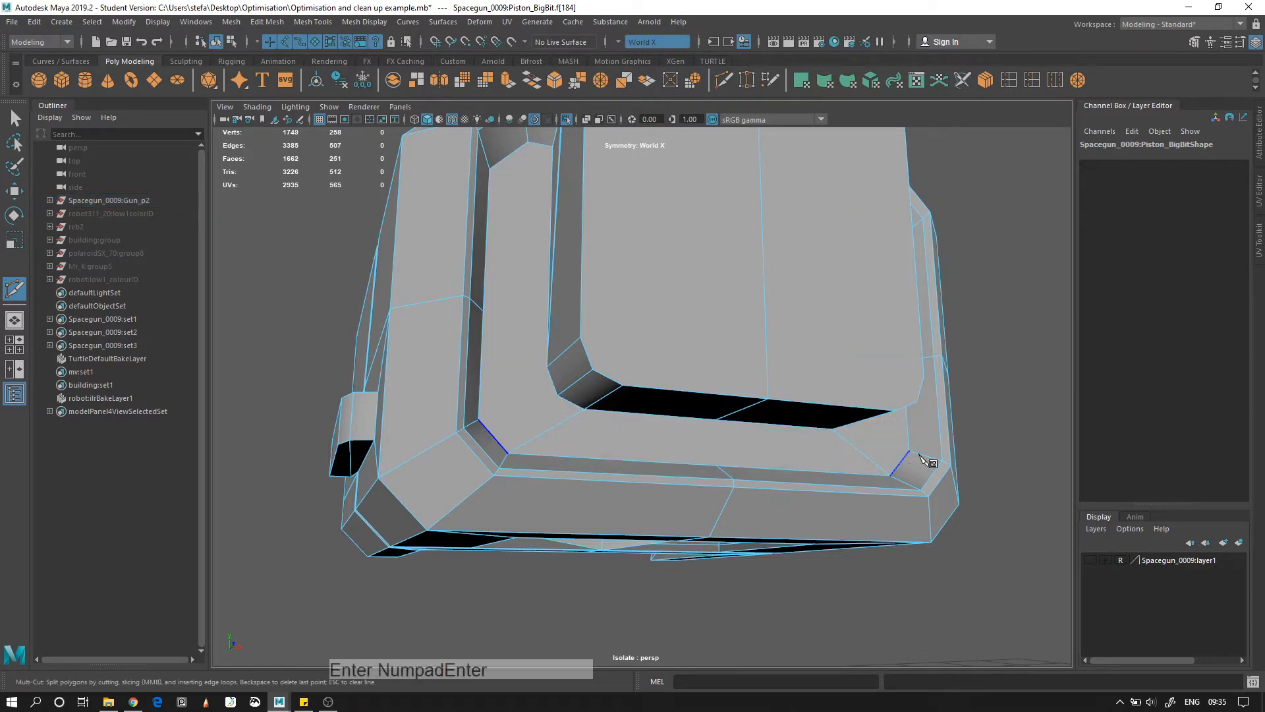
# Cut an edge across the middle of the U-shaped face's lower strip with Multi-Cut, linking its inner and outer edges
pyautogui.keyDown('alt'); pyautogui.moveTo(802, 486); pyautogui.dragTo(491, 270, button='right'); pyautogui.keyUp('alt')
pyautogui.keyDown('alt'); pyautogui.moveTo(613, 369); pyautogui.dragTo(693, 370); pyautogui.keyUp('alt')
pyautogui.keyDown('alt'); pyautogui.moveTo(699, 372); pyautogui.dragTo(757, 486, button='right'); pyautogui.keyUp('alt')
pyautogui.click(736, 448)
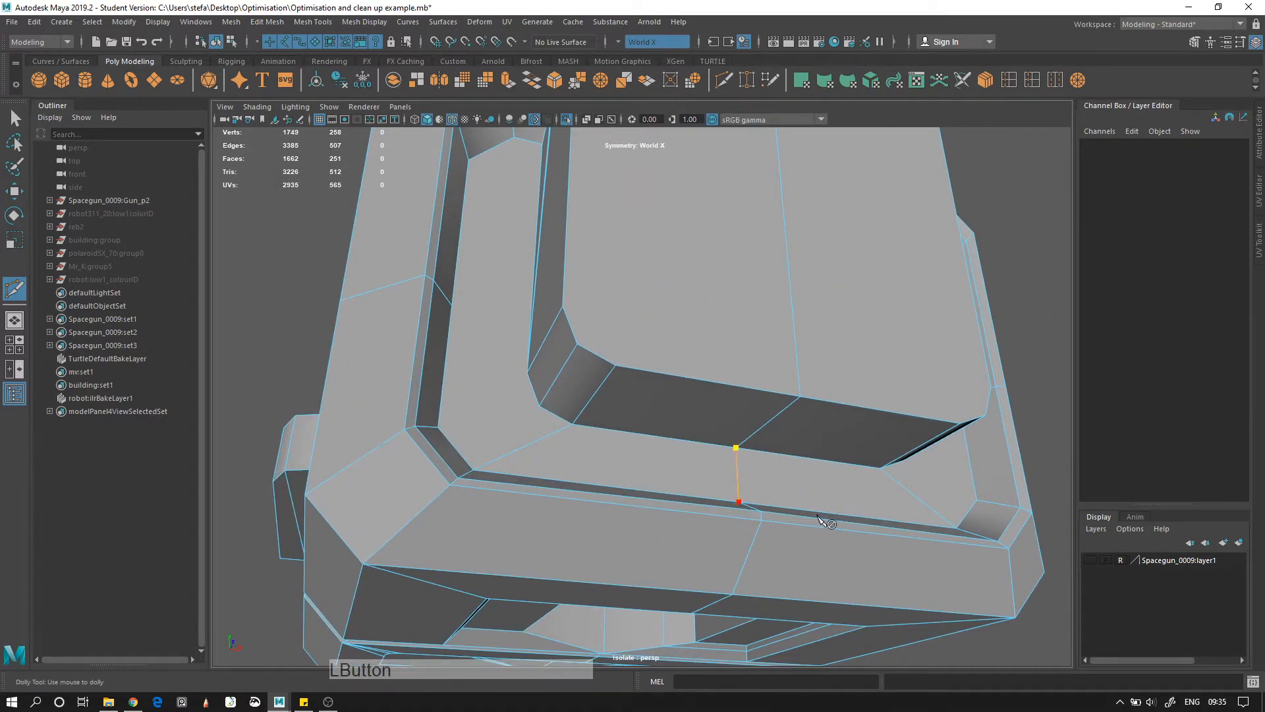
pyautogui.press('Return')
# Select and delete all the split faces of the U-shaped surface, including the lower strip and both mirrored sides
pyautogui.press('q')
pyautogui.click(526, 368)
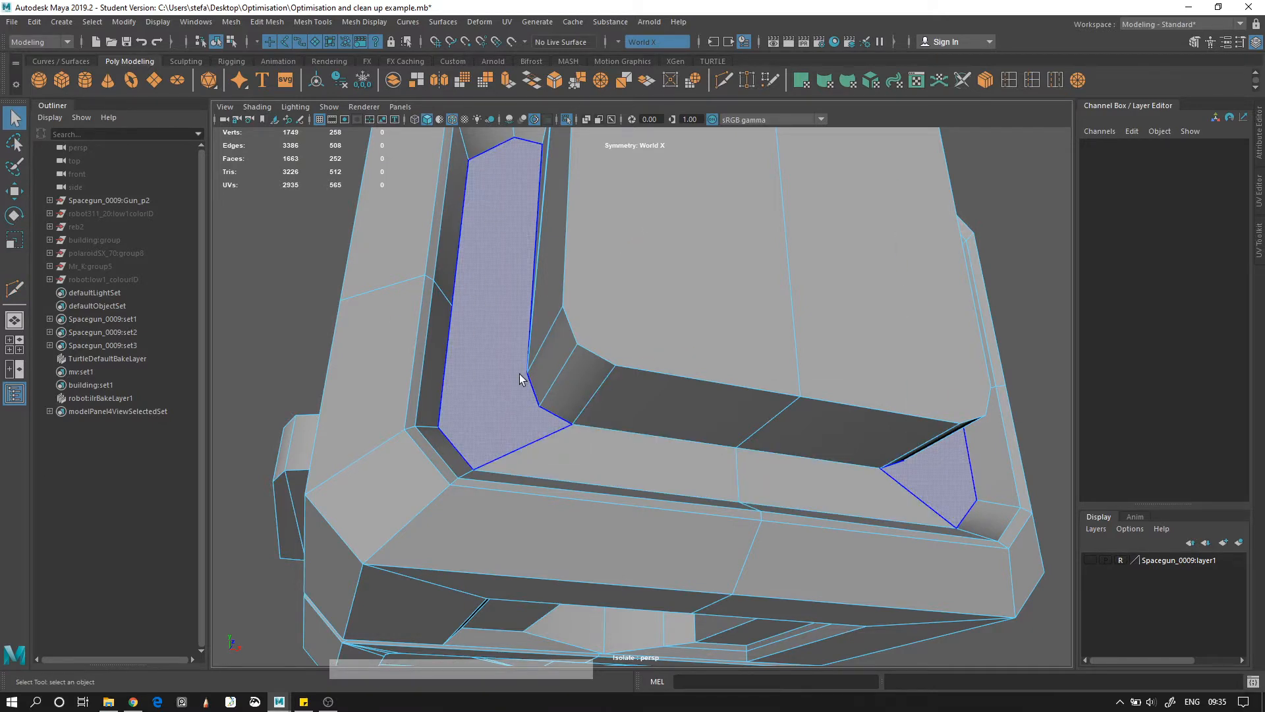
pyautogui.rightClick(595, 460)
pyautogui.click(592, 454)
pyautogui.keyDown('shift'); pyautogui.click(530, 418); pyautogui.keyUp('shift')
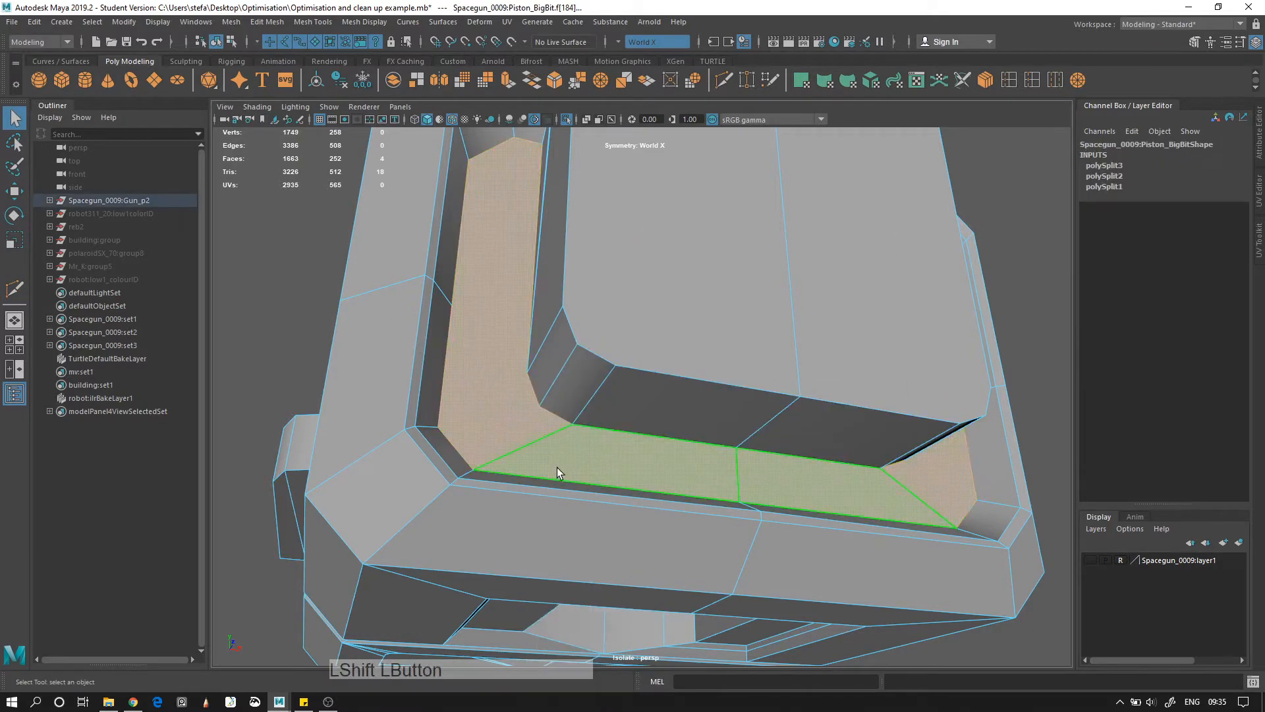
pyautogui.press('Delete')
# Bridge the inner and outer border edges along the lower strip of the U-shaped opening
pyautogui.rightClick(566, 268)
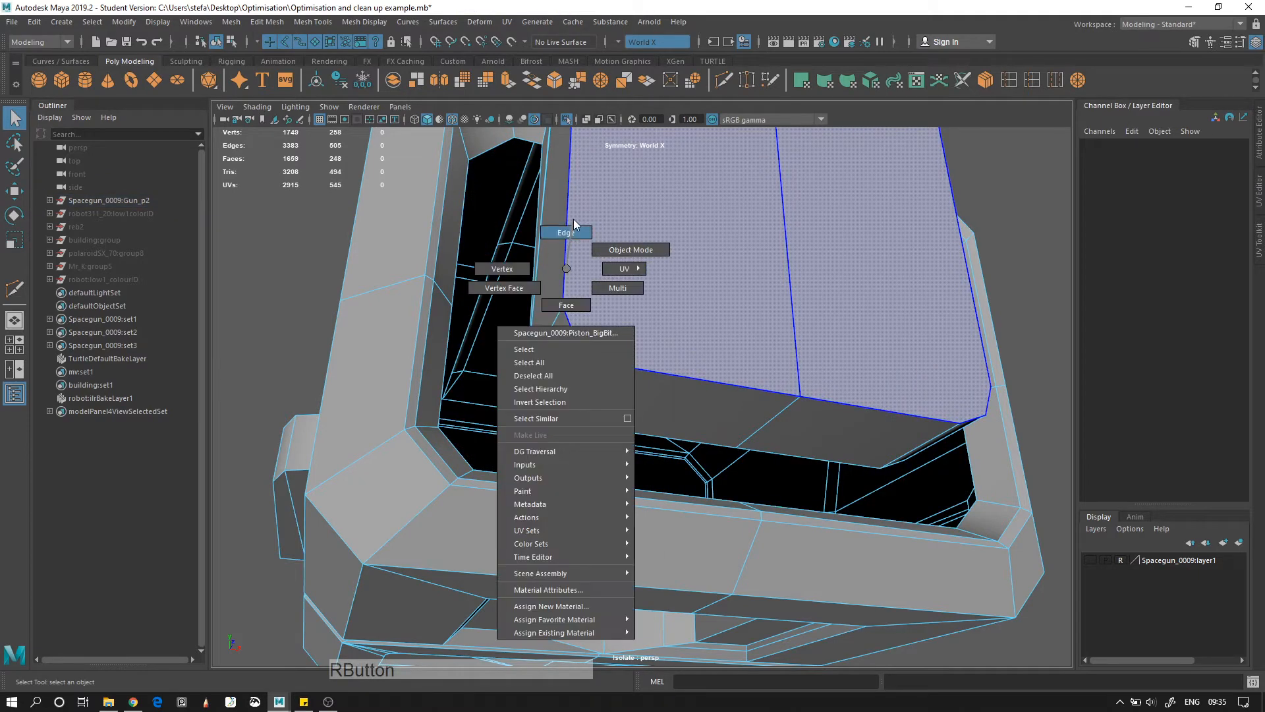
pyautogui.moveTo(573, 225); pyautogui.dragTo(568, 232, button='right')
pyautogui.click(547, 477)
pyautogui.keyDown('shift'); pyautogui.click(631, 432); pyautogui.keyUp('shift')
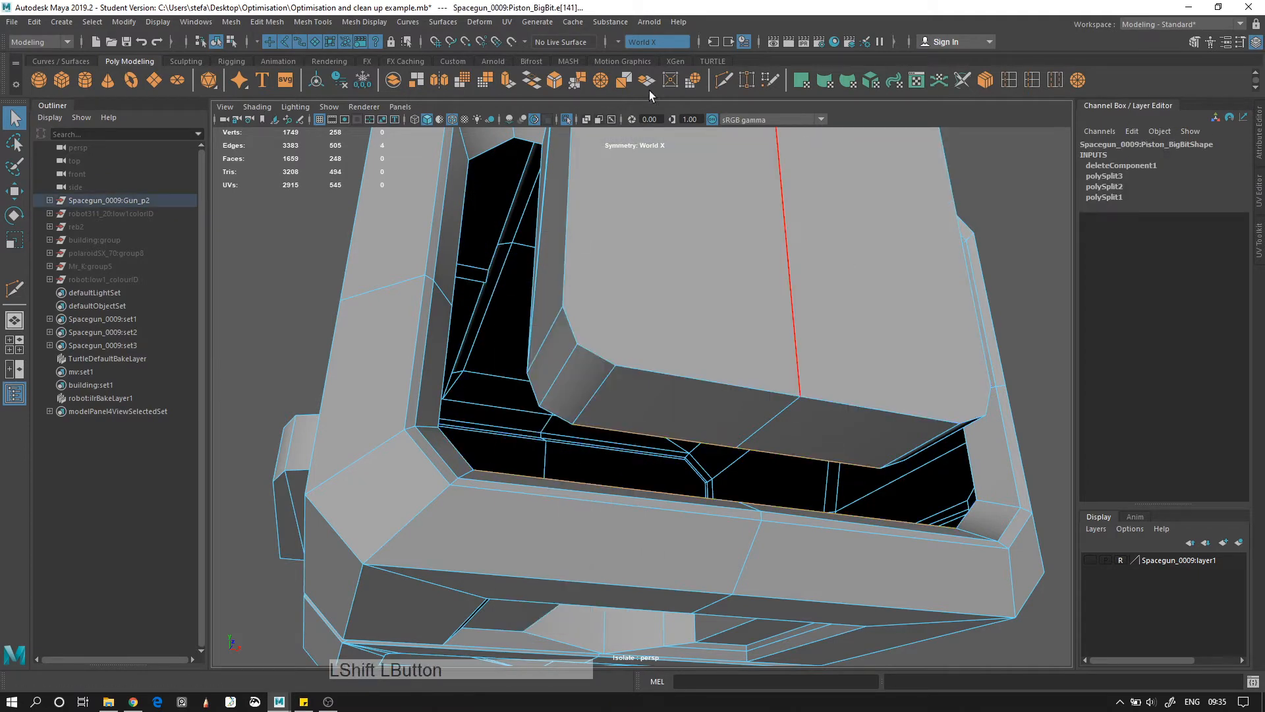
pyautogui.click(532, 83)
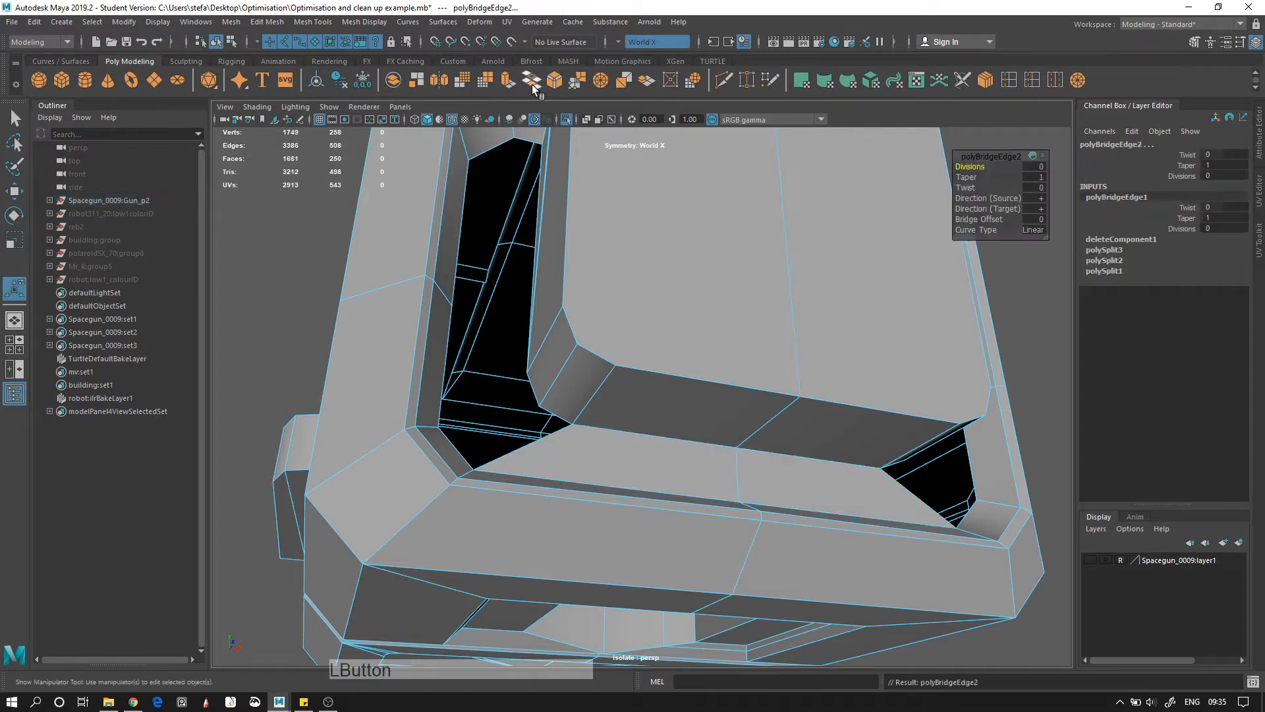
# Select the inner and outer border edges at the lower corners and sides of the U-shaped opening and bridge them
pyautogui.keyDown('alt'); pyautogui.moveTo(635, 429); pyautogui.dragTo(564, 466); pyautogui.keyUp('alt')
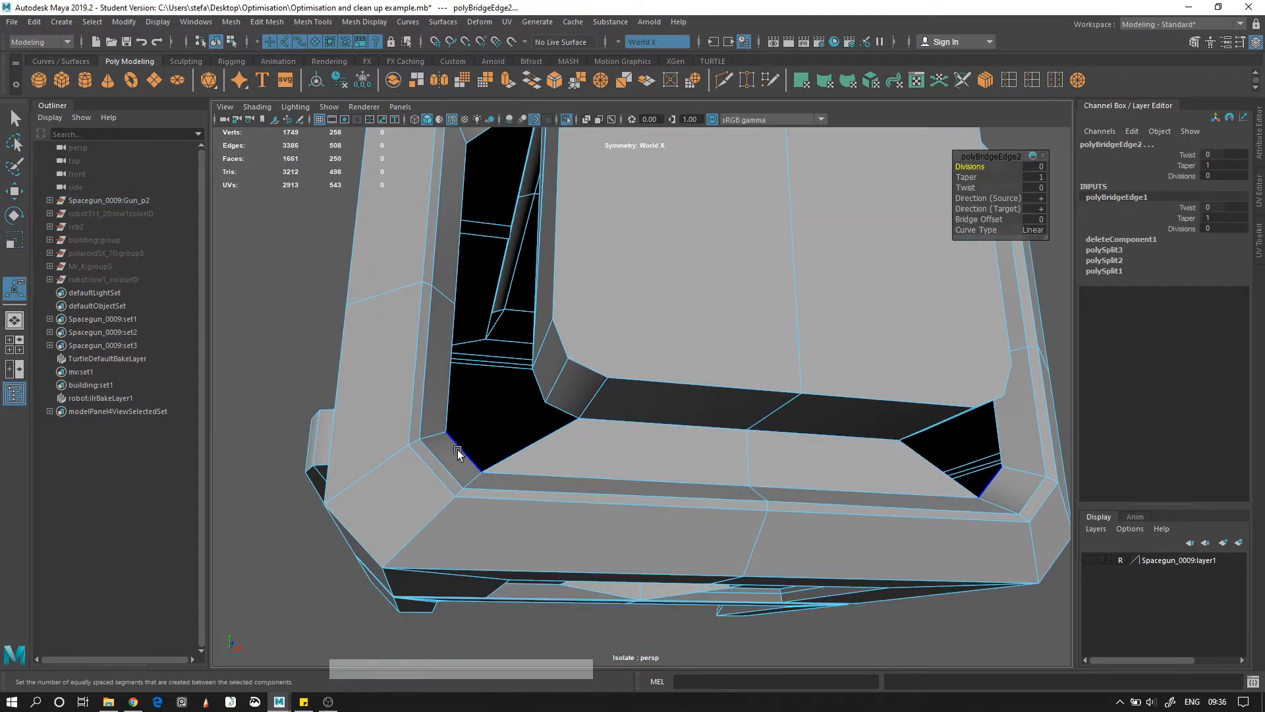
pyautogui.keyDown('shift'); pyautogui.click(578, 408); pyautogui.keyUp('shift')
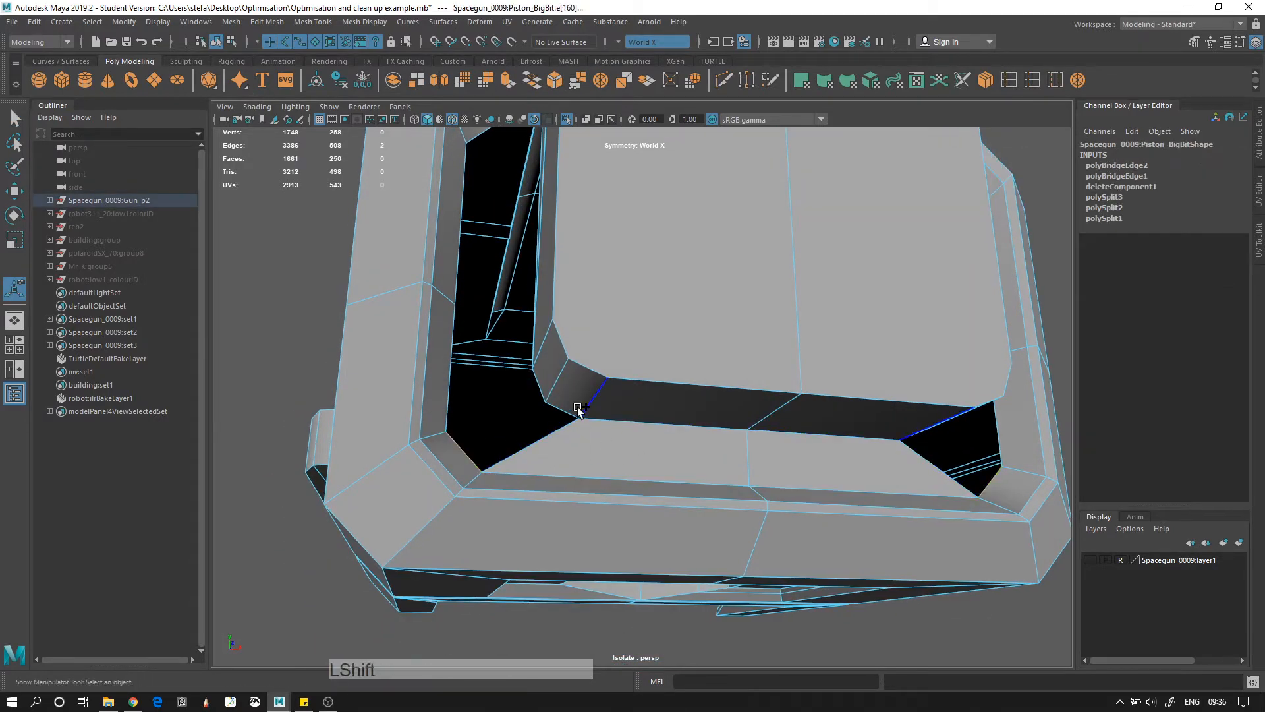
pyautogui.keyDown('shift'); pyautogui.click(452, 354); pyautogui.keyUp('shift')
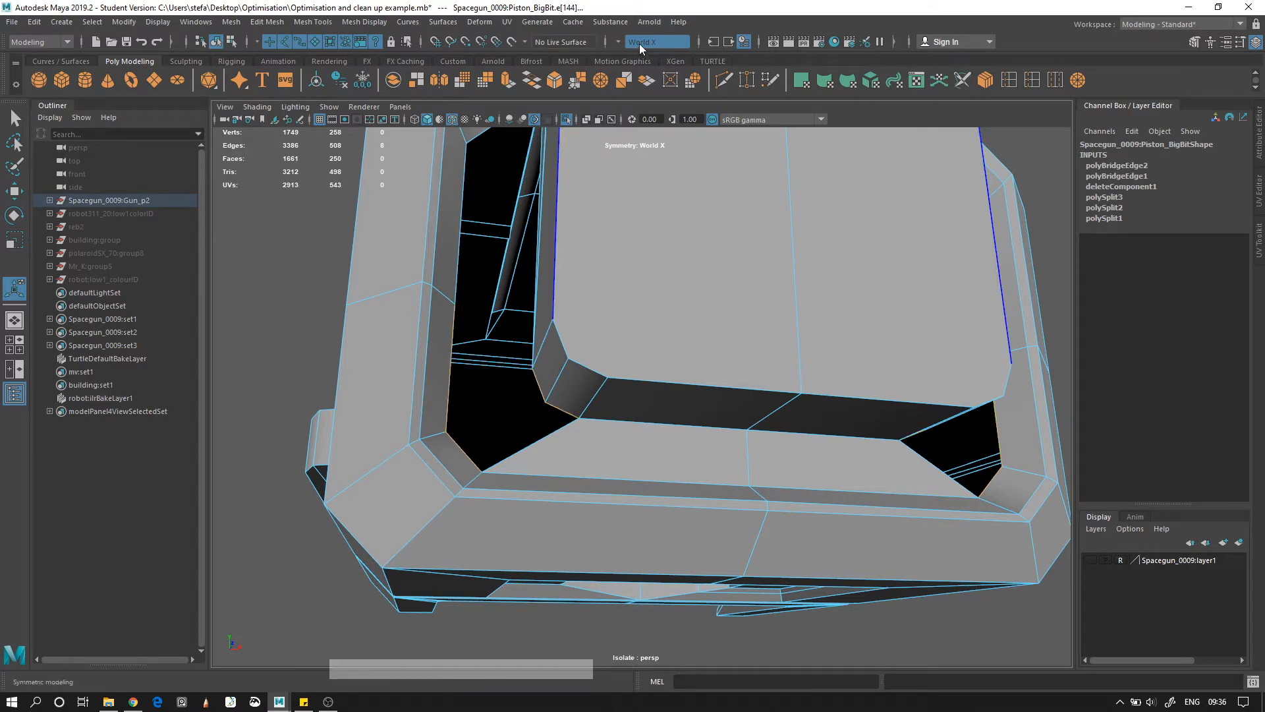
pyautogui.keyDown('shift'); pyautogui.click(459, 239); pyautogui.keyUp('shift')
pyautogui.keyDown('alt'); pyautogui.moveTo(527, 261); pyautogui.dragTo(557, 261); pyautogui.keyUp('alt')
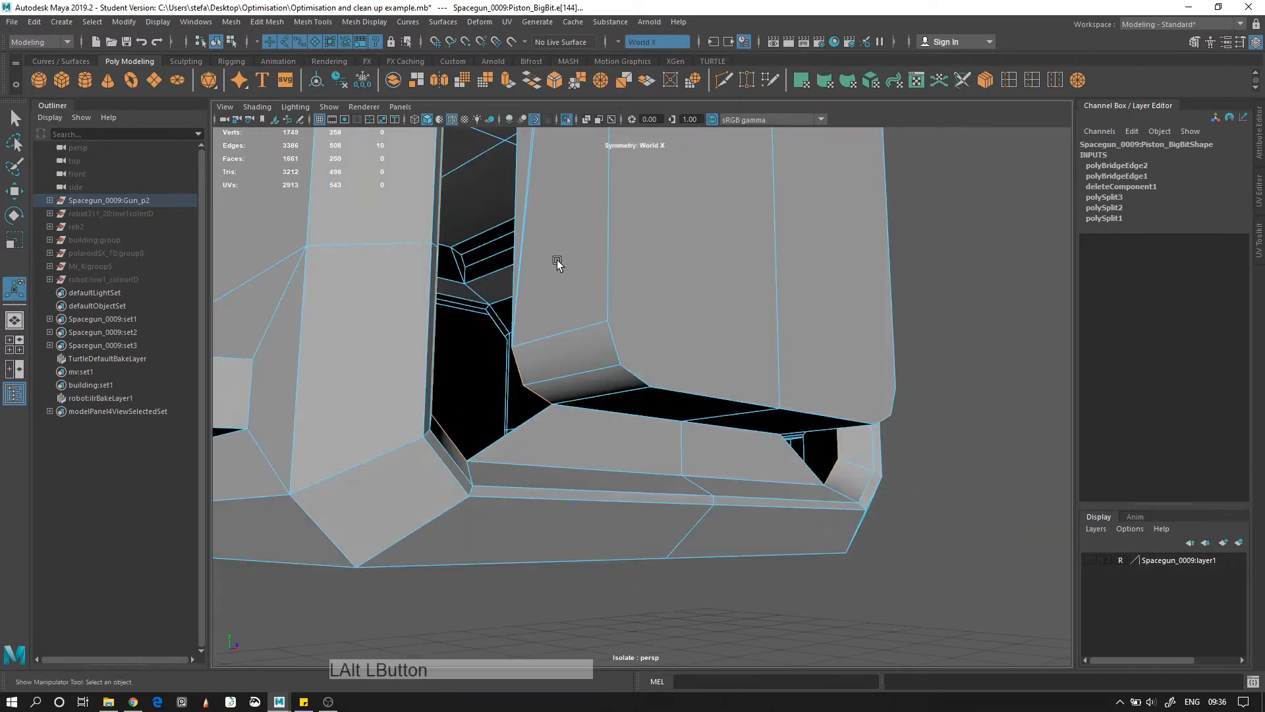
pyautogui.keyDown('shift'); pyautogui.click(513, 219); pyautogui.keyUp('shift')
pyautogui.keyDown('alt'); pyautogui.moveTo(652, 278); pyautogui.dragTo(623, 282); pyautogui.keyUp('alt')
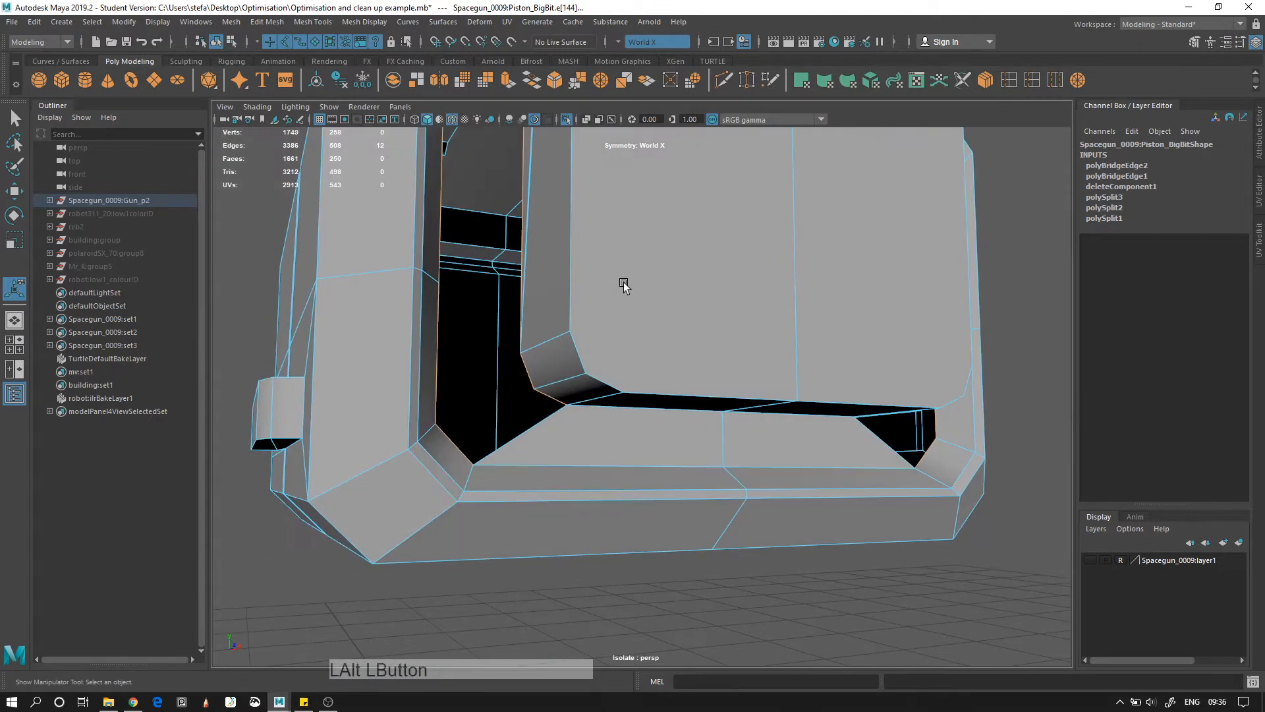
pyautogui.click(535, 83)
# Select the border of the remaining gap at the upper end of the U-shaped opening and close it with Fill Hole
pyautogui.keyDown('alt'); pyautogui.moveTo(670, 379); pyautogui.dragTo(647, 353, button='right'); pyautogui.keyUp('alt')
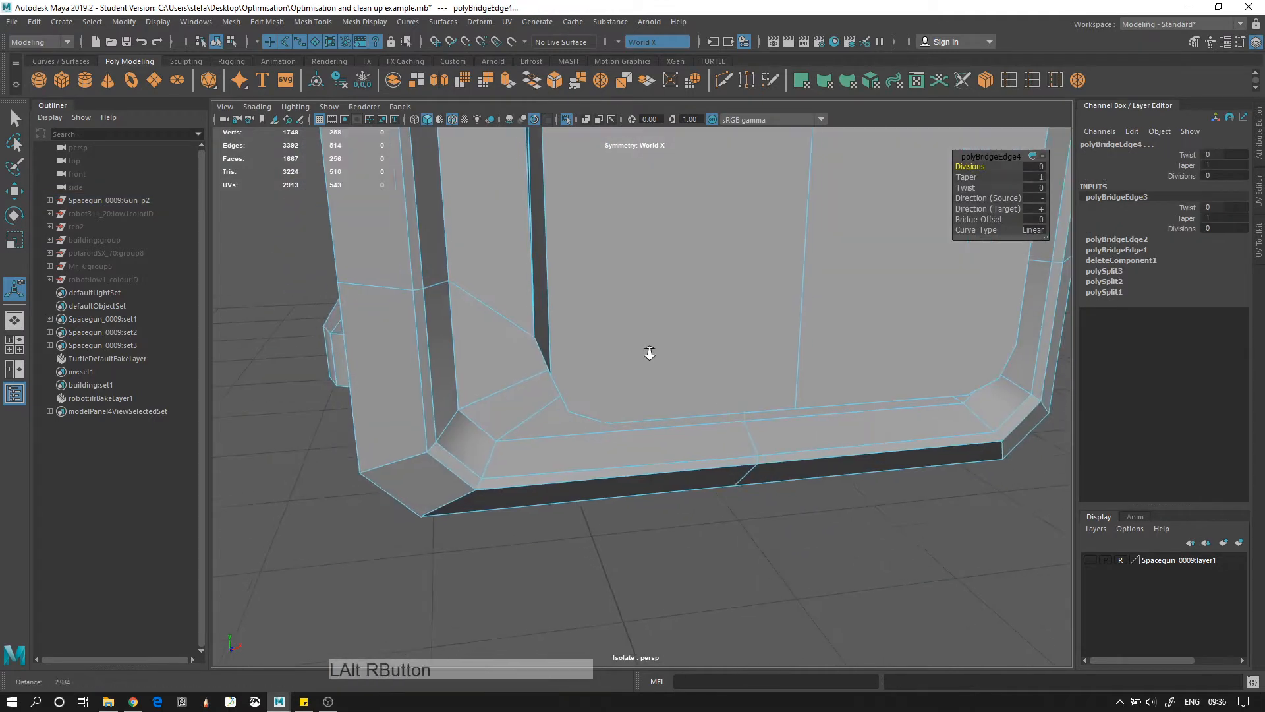
pyautogui.keyDown('alt'); pyautogui.moveTo(646, 353); pyautogui.dragTo(620, 310); pyautogui.keyUp('alt')
pyautogui.keyDown('alt'); pyautogui.moveTo(520, 243); pyautogui.dragTo(623, 229); pyautogui.keyUp('alt')
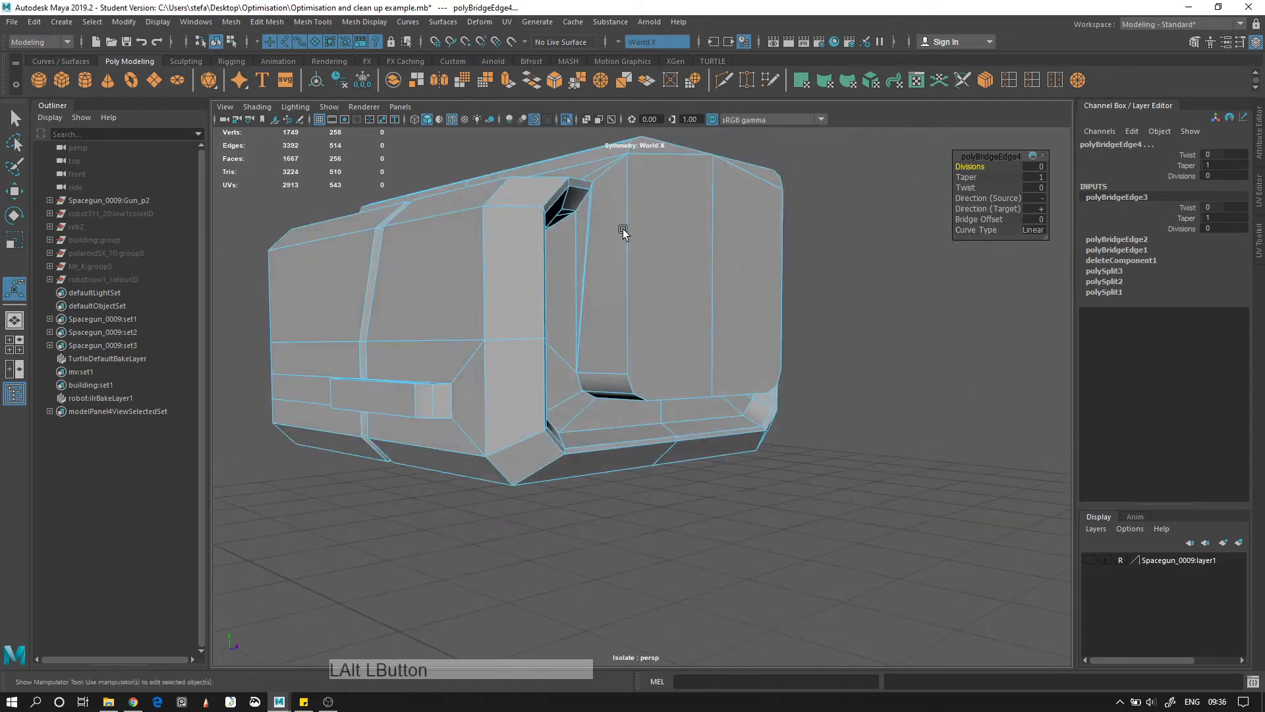
pyautogui.scroll(3, 622, 228)
pyautogui.keyDown('alt'); pyautogui.moveTo(622, 228); pyautogui.dragTo(645, 290, button='middle'); pyautogui.keyUp('alt')
pyautogui.keyDown('alt'); pyautogui.moveTo(646, 289); pyautogui.dragTo(663, 353, button='right'); pyautogui.keyUp('alt')
pyautogui.keyDown('alt'); pyautogui.moveTo(663, 353); pyautogui.dragTo(587, 270); pyautogui.keyUp('alt')
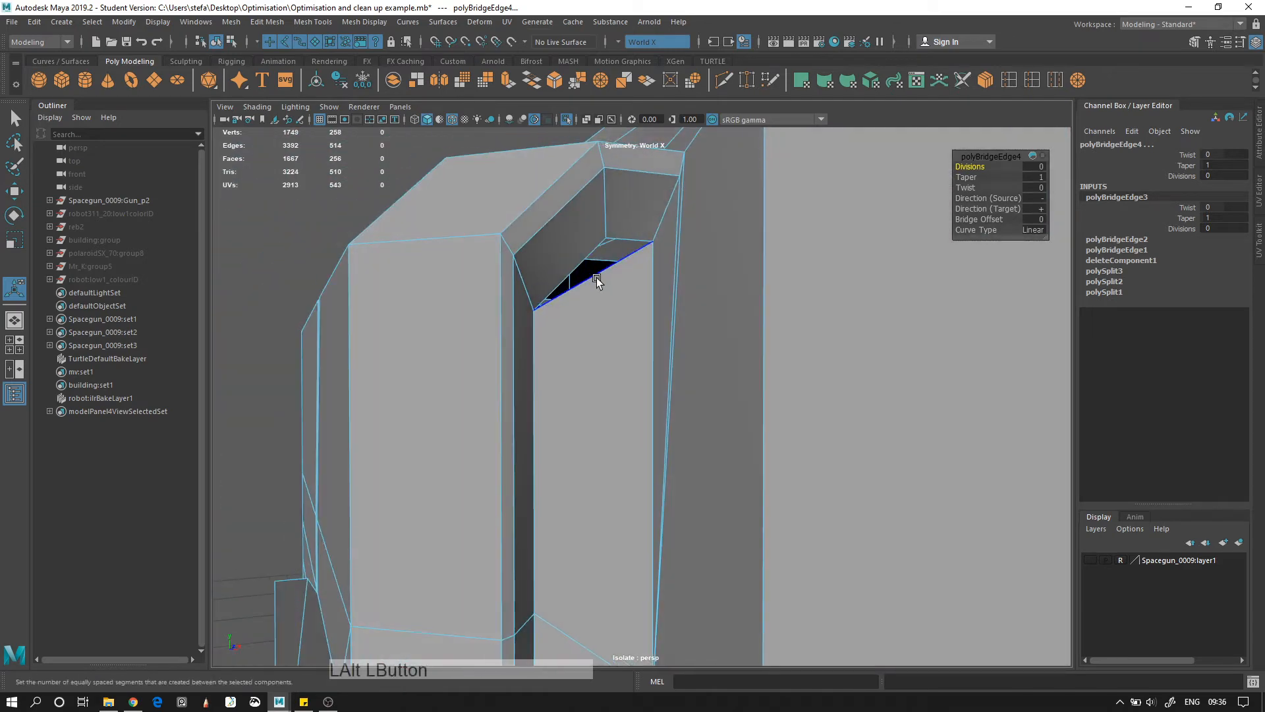
pyautogui.click(596, 278)
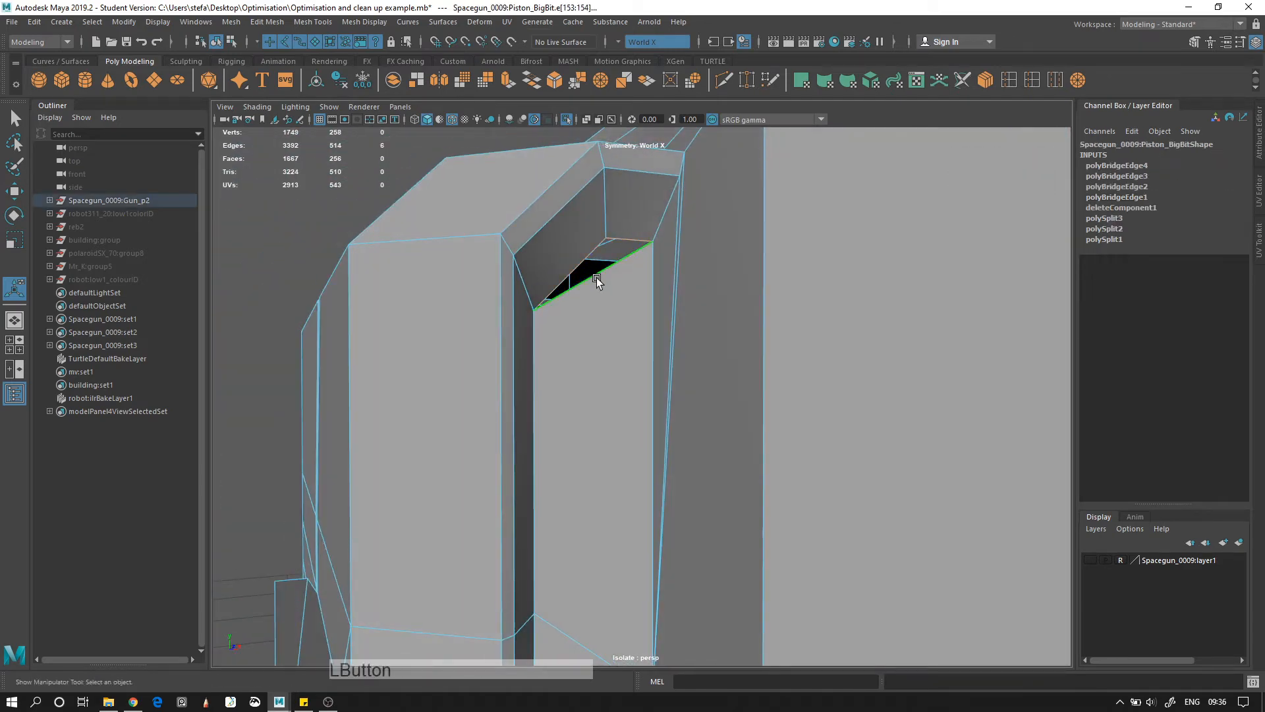
pyautogui.click(312, 21)
pyautogui.moveTo(276, 24)
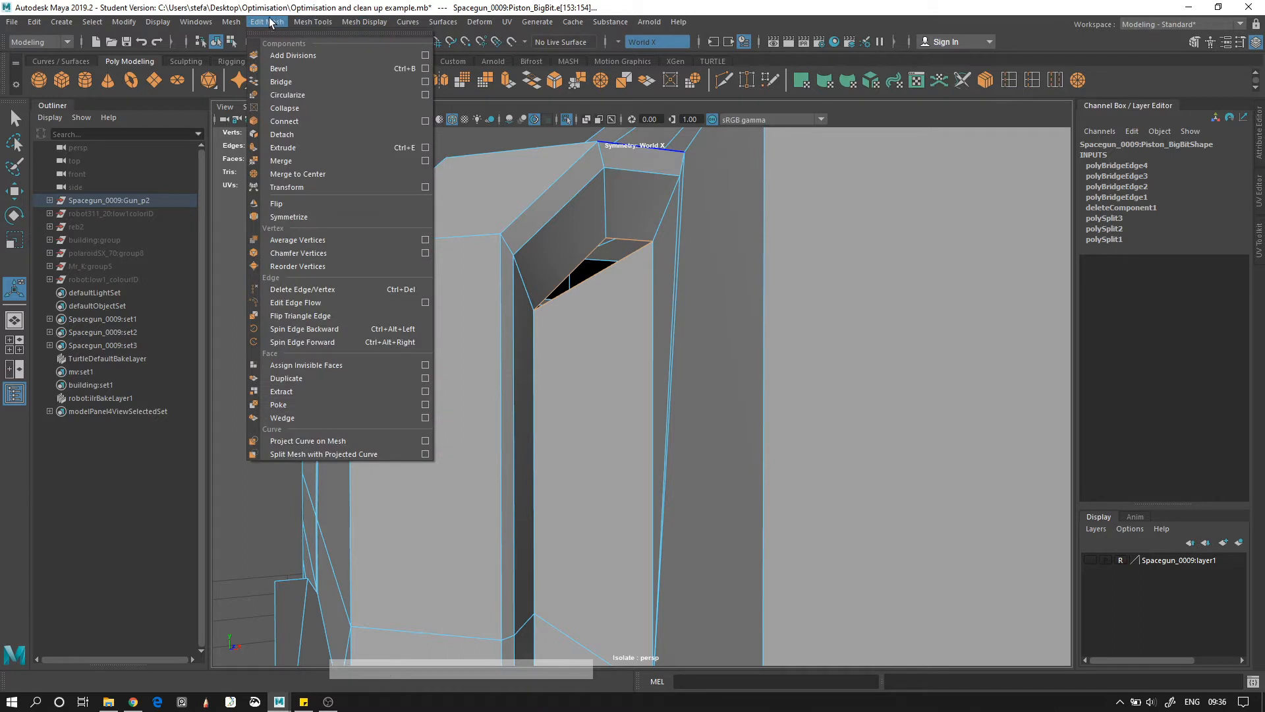
pyautogui.moveTo(236, 24)
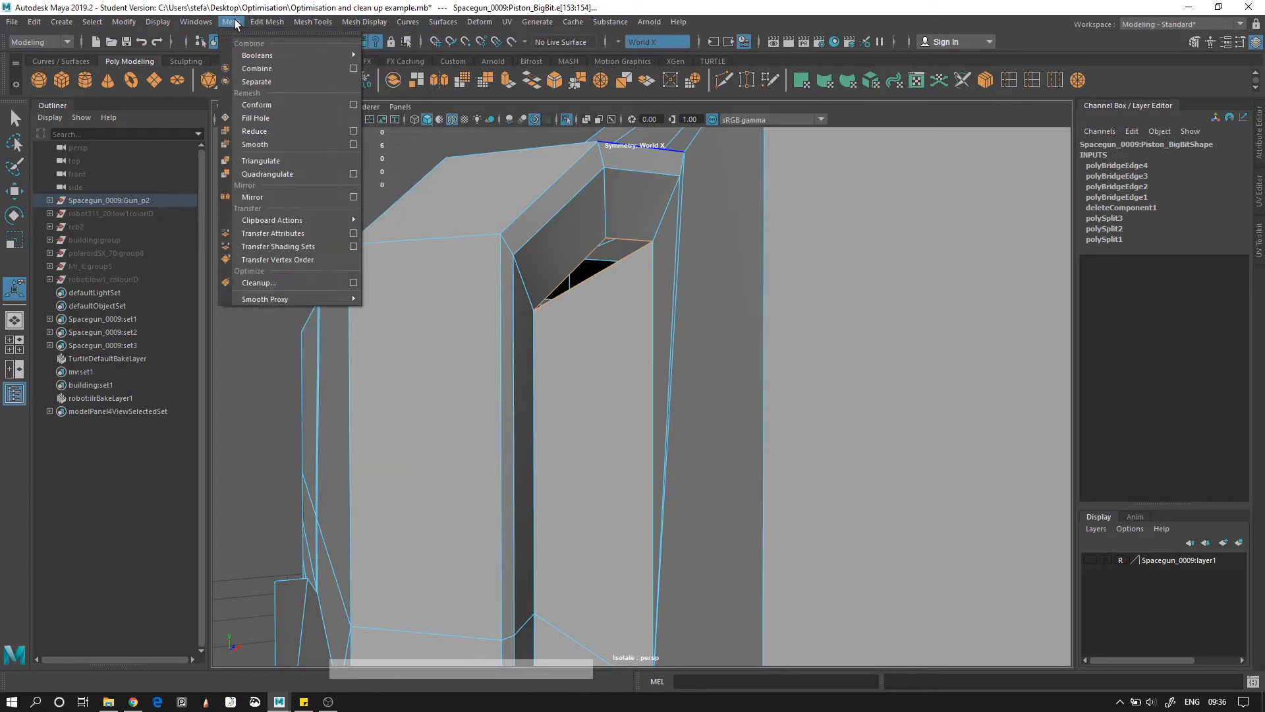
pyautogui.click(258, 120)
# Examine the rebuilt U-shaped surface and its corners from several sides for remaining gaps
pyautogui.keyDown('alt'); pyautogui.moveTo(593, 296); pyautogui.dragTo(481, 257, button='right'); pyautogui.keyUp('alt')
pyautogui.click(481, 254)
pyautogui.keyDown('alt'); pyautogui.moveTo(603, 375); pyautogui.dragTo(559, 375, button='right'); pyautogui.keyUp('alt')
pyautogui.keyDown('alt'); pyautogui.moveTo(559, 375); pyautogui.dragTo(592, 378); pyautogui.keyUp('alt')
pyautogui.keyDown('alt'); pyautogui.moveTo(678, 348); pyautogui.dragTo(692, 431, button='right'); pyautogui.keyUp('alt')
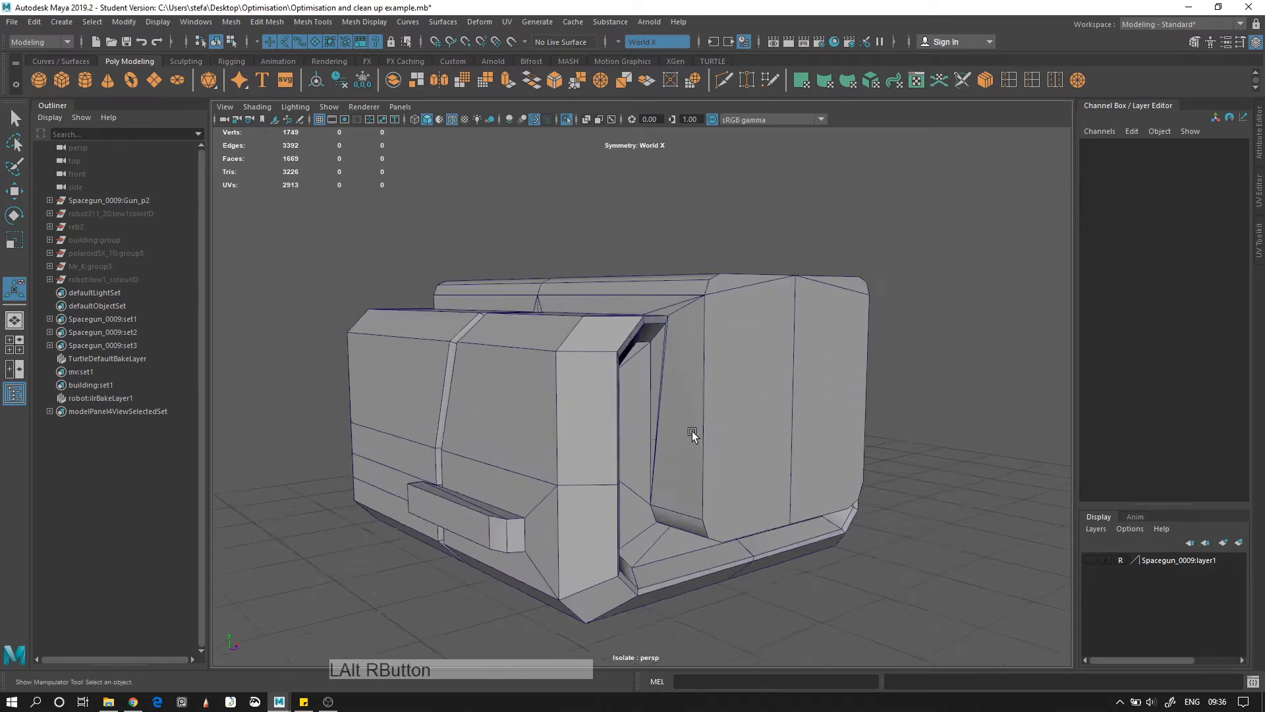
pyautogui.keyDown('alt'); pyautogui.moveTo(692, 431); pyautogui.dragTo(485, 384); pyautogui.keyUp('alt')
pyautogui.keyDown('alt'); pyautogui.moveTo(486, 384); pyautogui.dragTo(622, 468, button='right'); pyautogui.keyUp('alt')
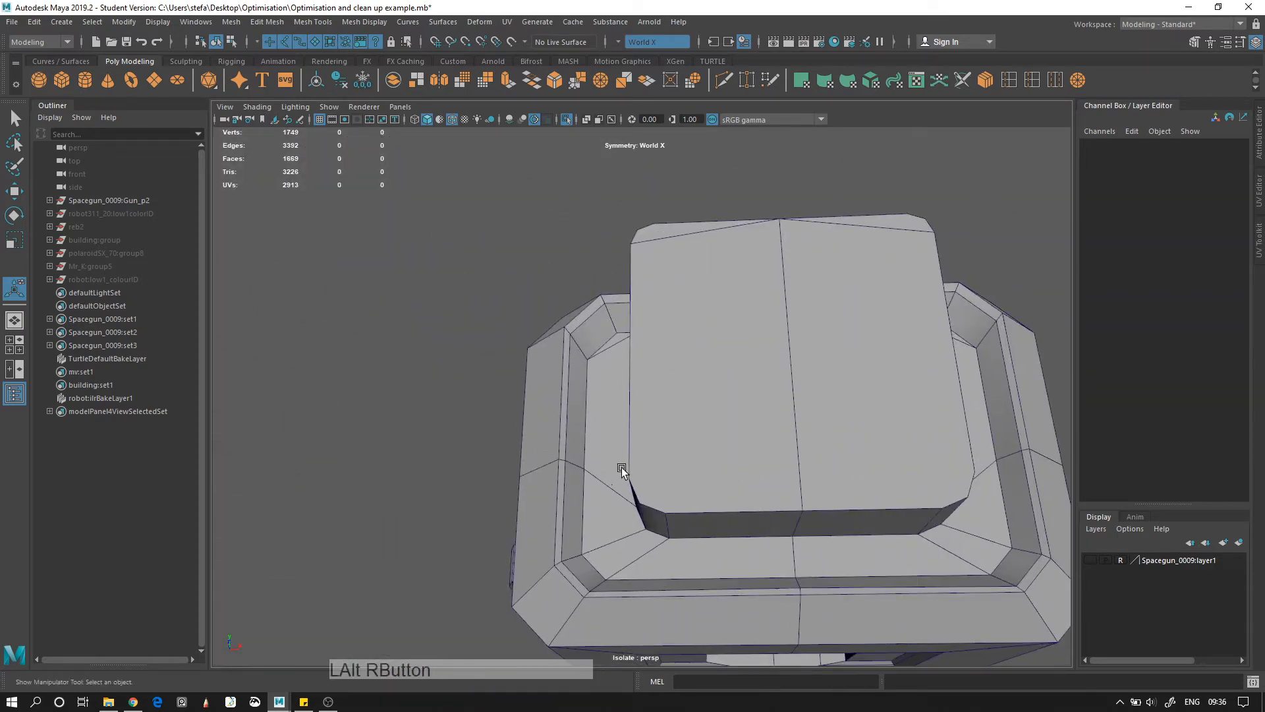
pyautogui.keyDown('alt'); pyautogui.moveTo(755, 574); pyautogui.dragTo(665, 491); pyautogui.keyUp('alt')
pyautogui.keyDown('alt'); pyautogui.moveTo(666, 490); pyautogui.dragTo(523, 417, button='right'); pyautogui.keyUp('alt')
pyautogui.keyDown('alt'); pyautogui.moveTo(523, 417); pyautogui.dragTo(666, 269); pyautogui.keyUp('alt')
# Try running mesh Cleanup on the whole boxy piston piece, inspect the triangulated end face, and undo the cleanup
pyautogui.click(666, 269)
pyautogui.keyDown('alt'); pyautogui.moveTo(665, 269); pyautogui.dragTo(729, 267, button='right'); pyautogui.keyUp('alt')
pyautogui.keyDown('alt'); pyautogui.moveTo(729, 266); pyautogui.dragTo(477, 38); pyautogui.keyUp('alt')
pyautogui.keyDown('alt'); pyautogui.moveTo(477, 38); pyautogui.dragTo(310, 6, button='middle'); pyautogui.keyUp('alt')
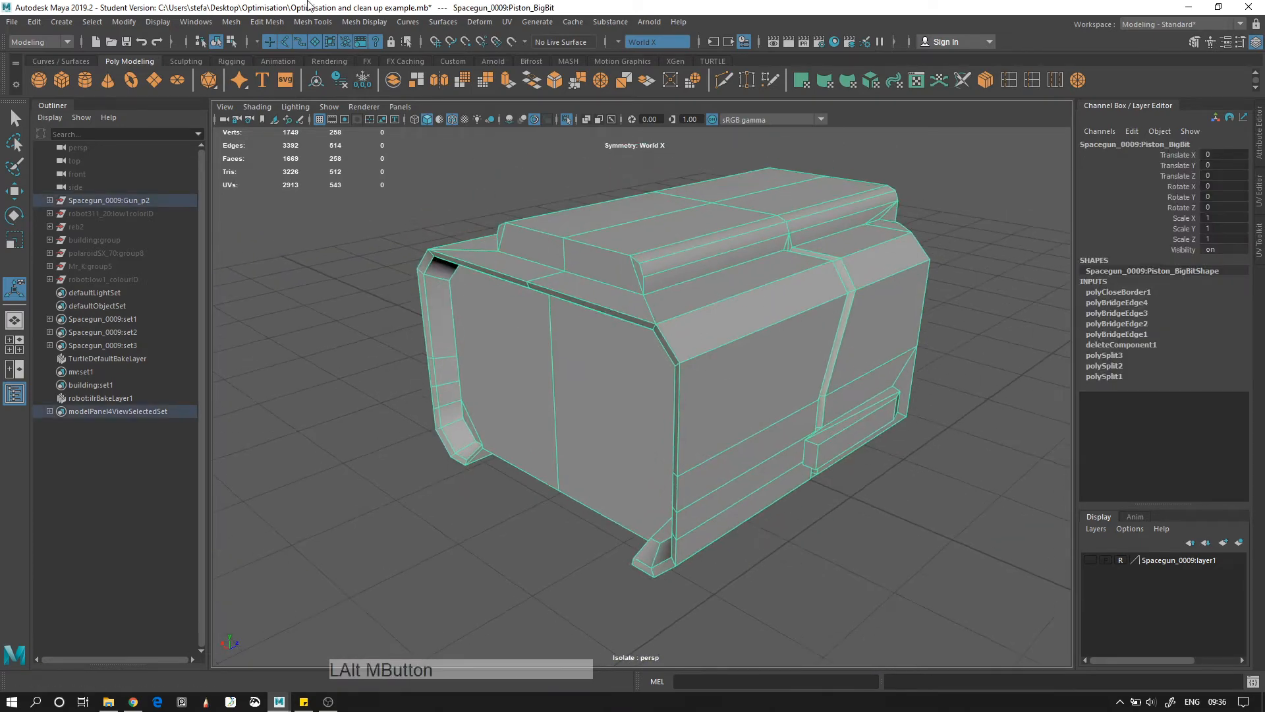
pyautogui.click(231, 22)
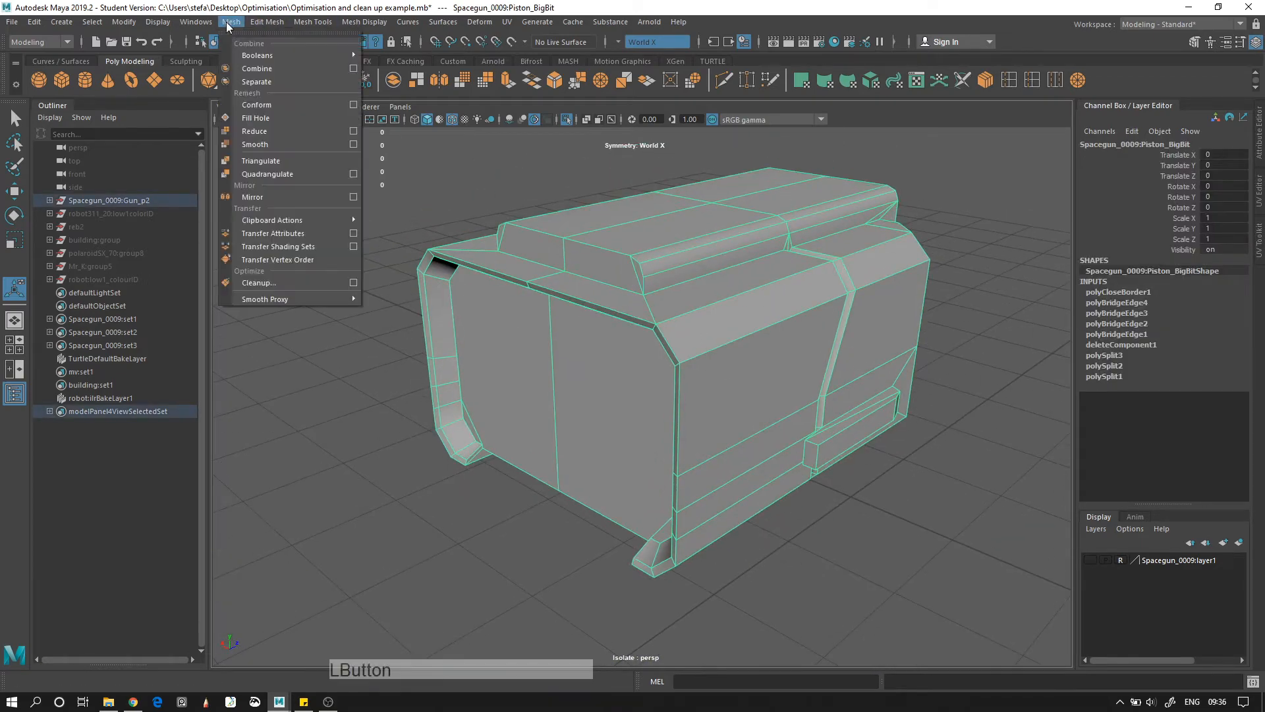
pyautogui.click(282, 282)
pyautogui.keyDown('alt'); pyautogui.moveTo(454, 358); pyautogui.dragTo(472, 325); pyautogui.keyUp('alt')
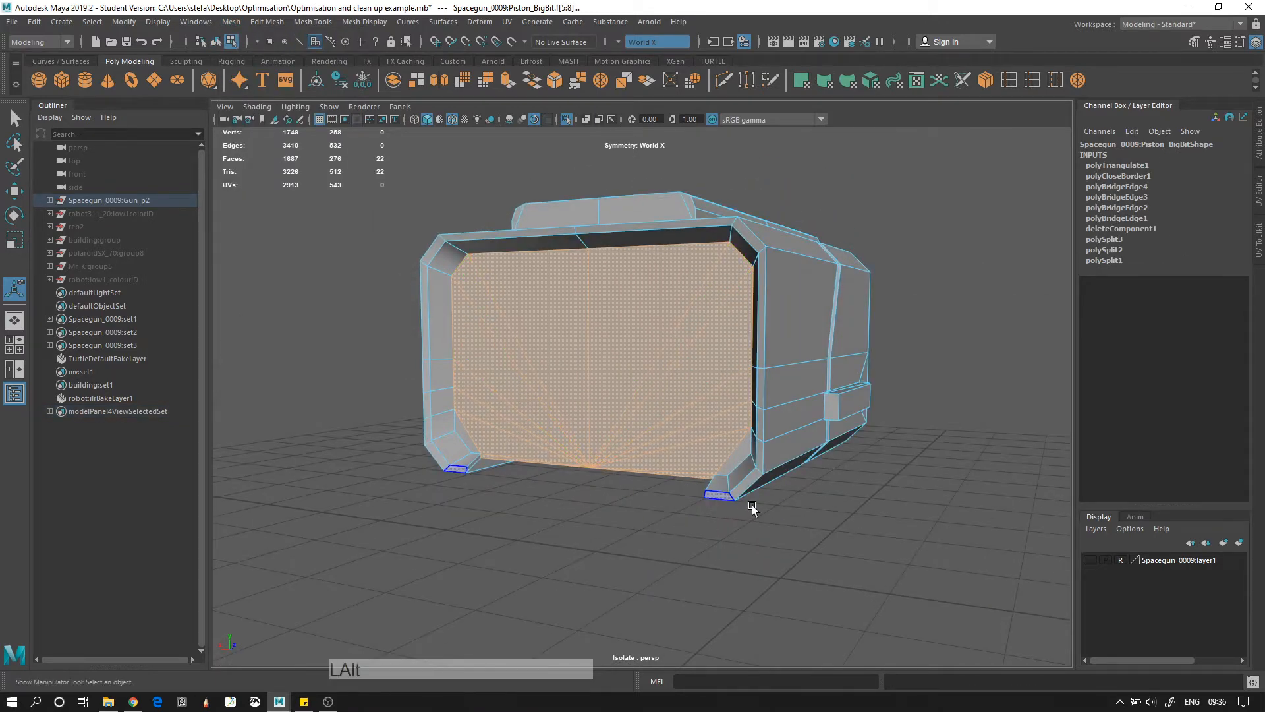
pyautogui.keyDown('alt'); pyautogui.moveTo(753, 505); pyautogui.dragTo(697, 425); pyautogui.keyUp('alt')
pyautogui.hotkey('ctrl', 'z')
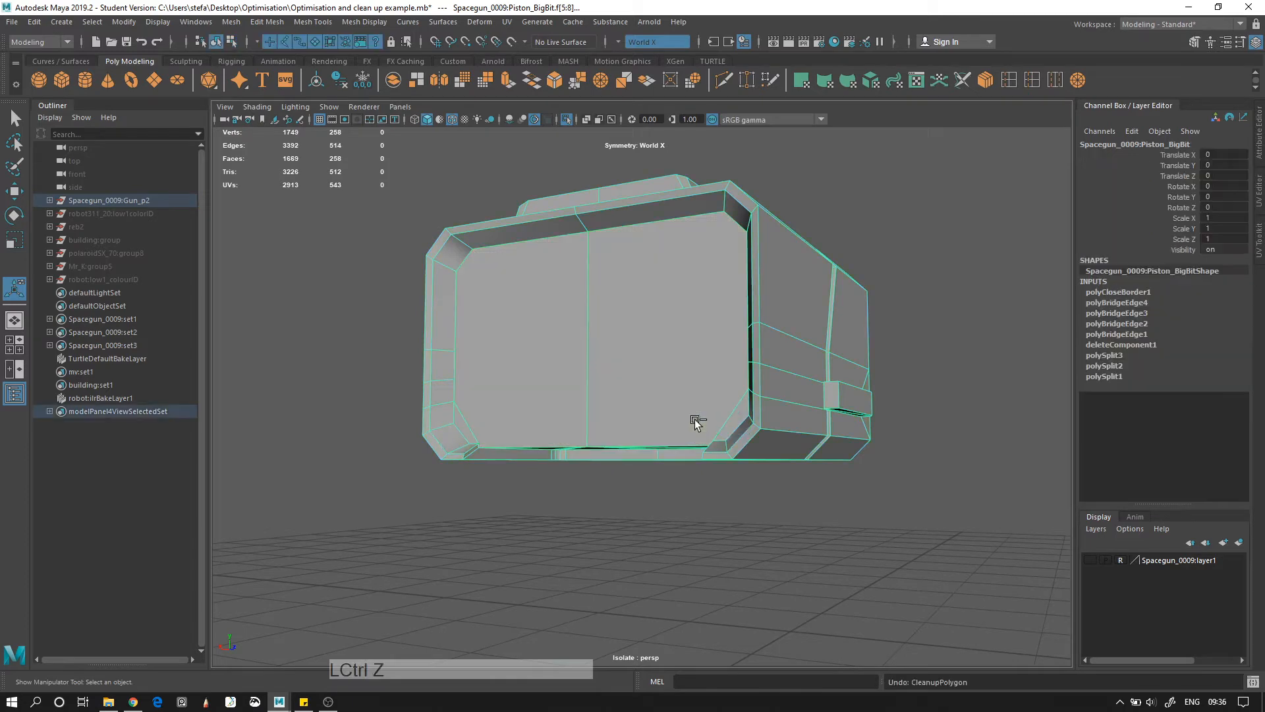
# Multi-Cut two mirrored horizontal edges across the large end face, at its upper corner vertices and at the upper side vertices
pyautogui.click(662, 548)
pyautogui.click(724, 79)
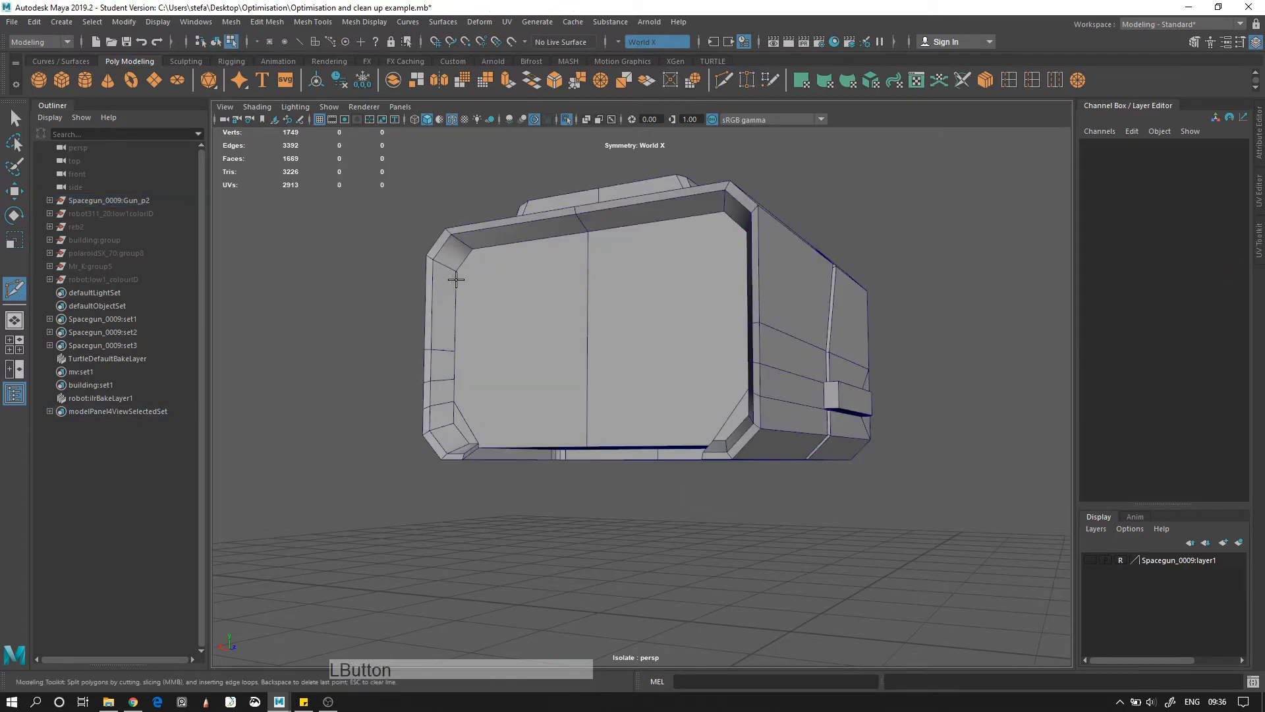
pyautogui.click(477, 264)
pyautogui.click(456, 270)
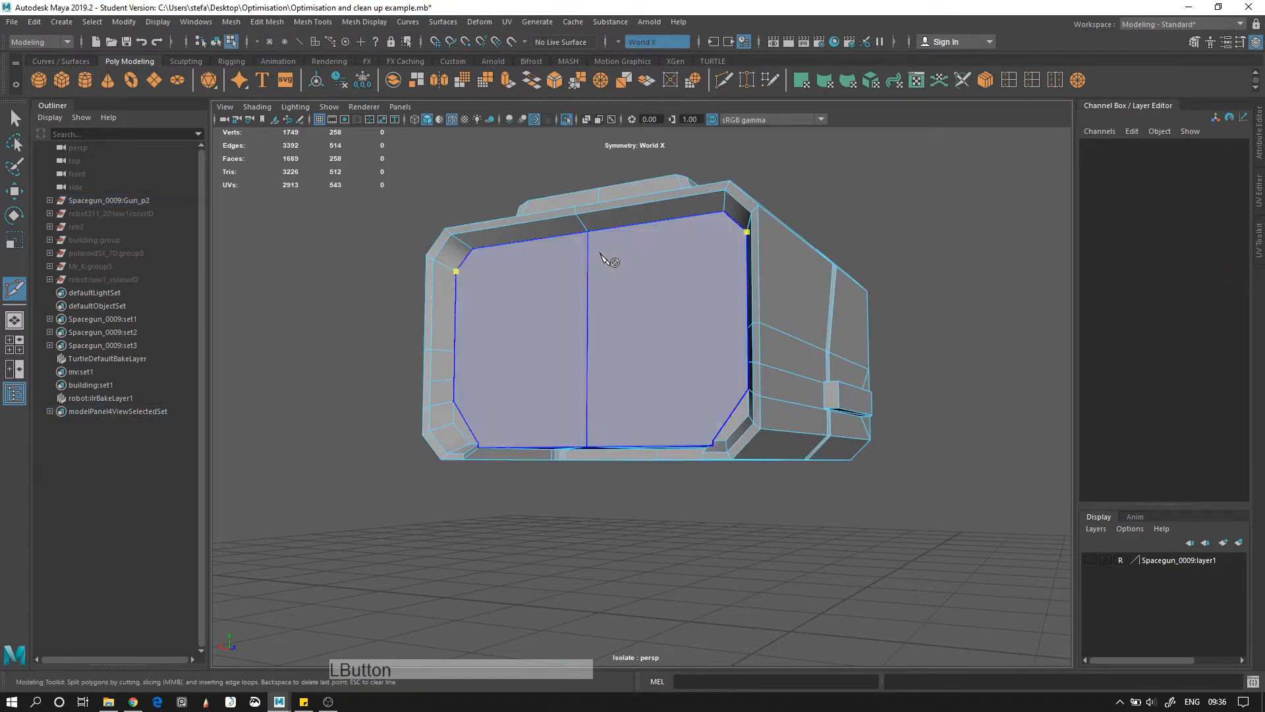
pyautogui.press('Return')
pyautogui.click(454, 350)
pyautogui.press('Return')
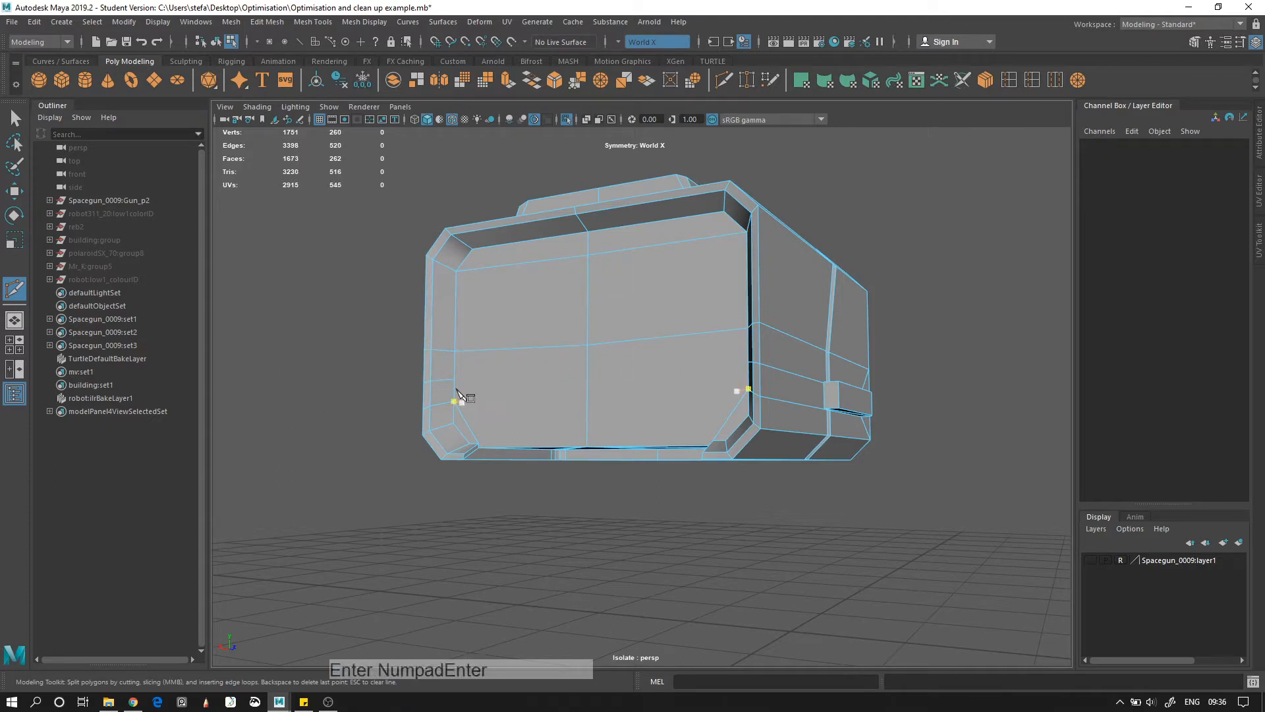
# Multi-Cut two more mirrored horizontal edges across the end face, joining the two lower pairs of side vertices
pyautogui.click(454, 380)
pyautogui.press('Return')
pyautogui.click(454, 400)
pyautogui.click(588, 396)
pyautogui.press('Return')
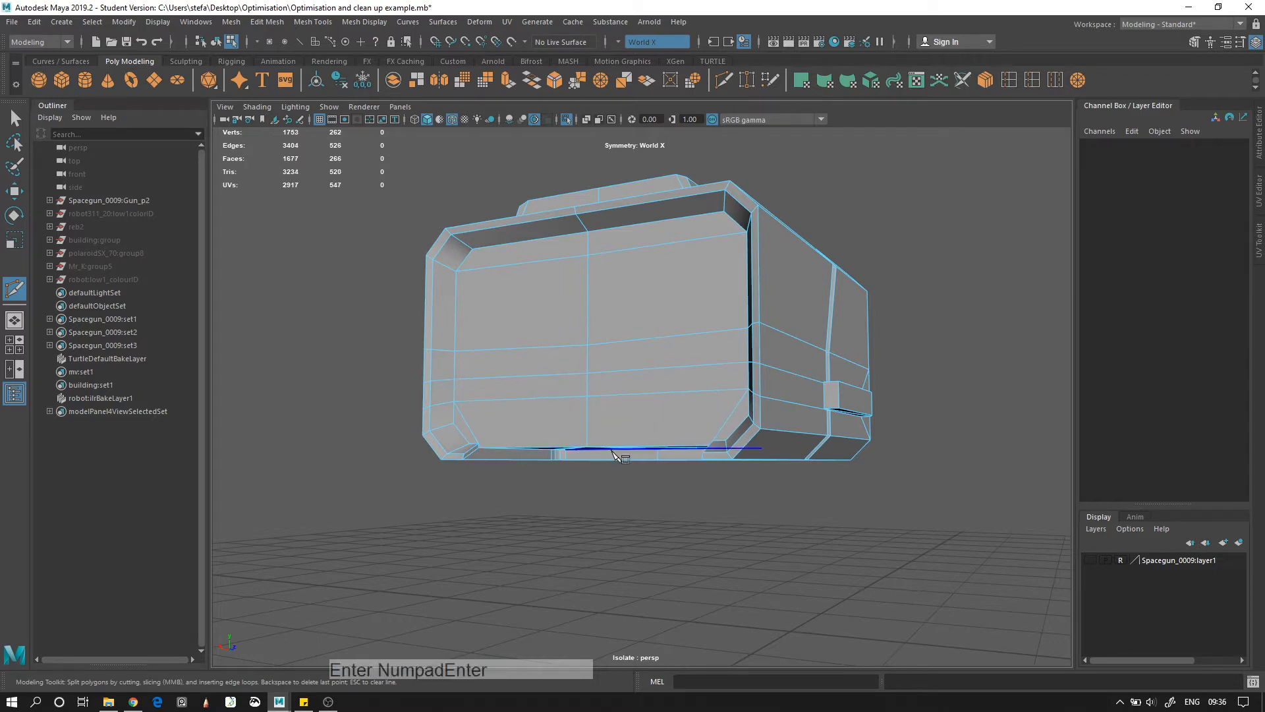
# Multi-Cut a mirrored edge from the lower corner notch vertex to the centre edge, just above the end face's lower border
pyautogui.keyDown('alt'); pyautogui.moveTo(588, 396); pyautogui.dragTo(648, 421); pyautogui.keyUp('alt')
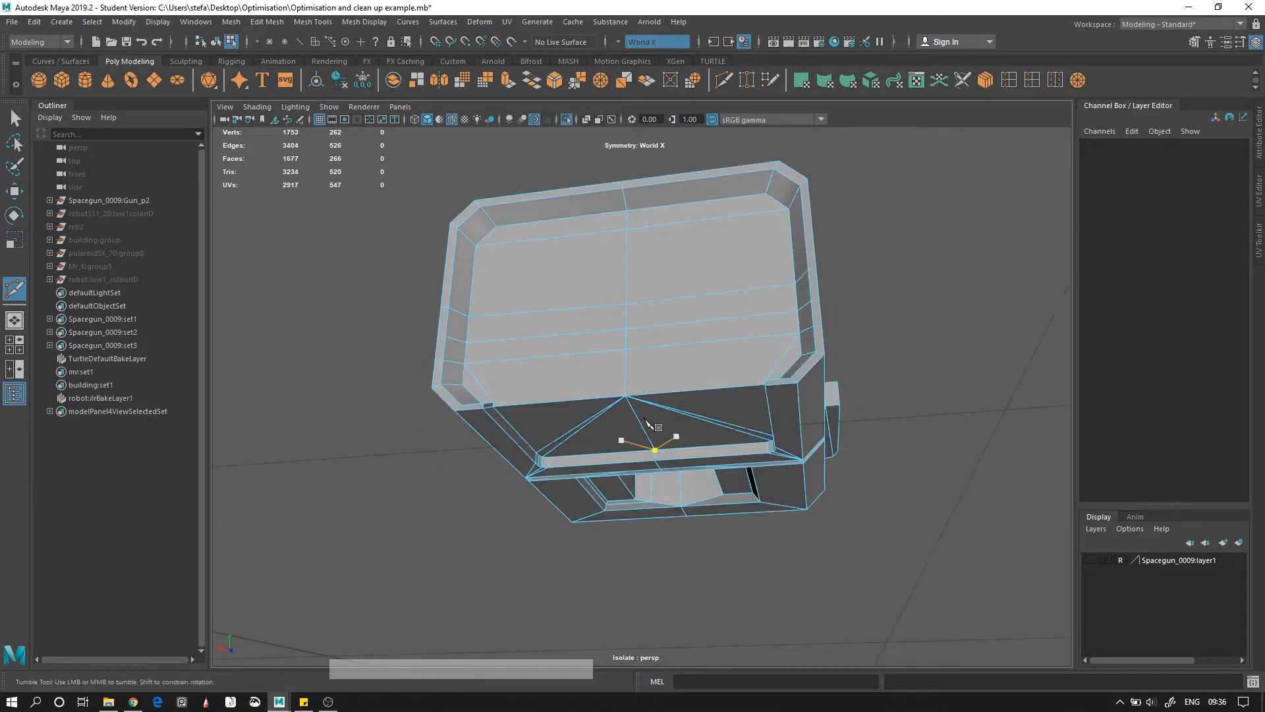
pyautogui.keyDown('alt'); pyautogui.moveTo(499, 403); pyautogui.dragTo(587, 424, button='right'); pyautogui.keyUp('alt')
pyautogui.keyDown('alt'); pyautogui.moveTo(587, 423); pyautogui.dragTo(393, 409, button='middle'); pyautogui.keyUp('alt')
pyautogui.click(385, 414)
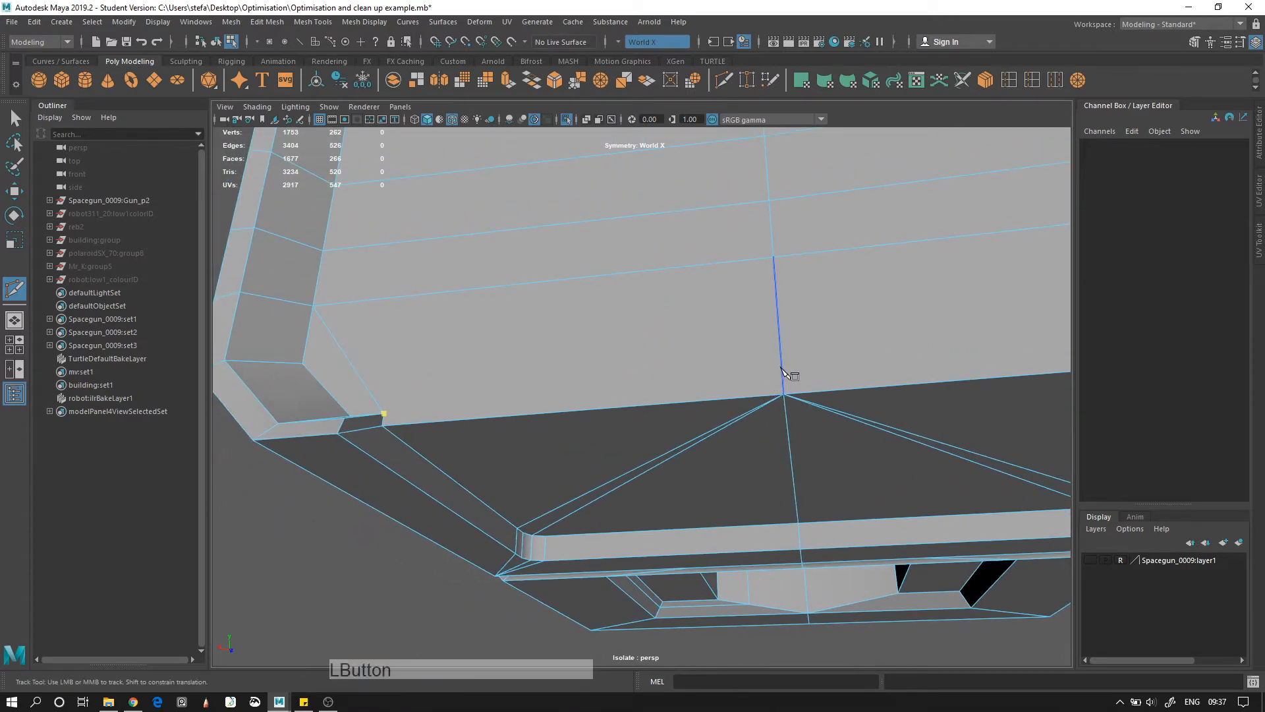
pyautogui.press('Return')
pyautogui.click(782, 394)
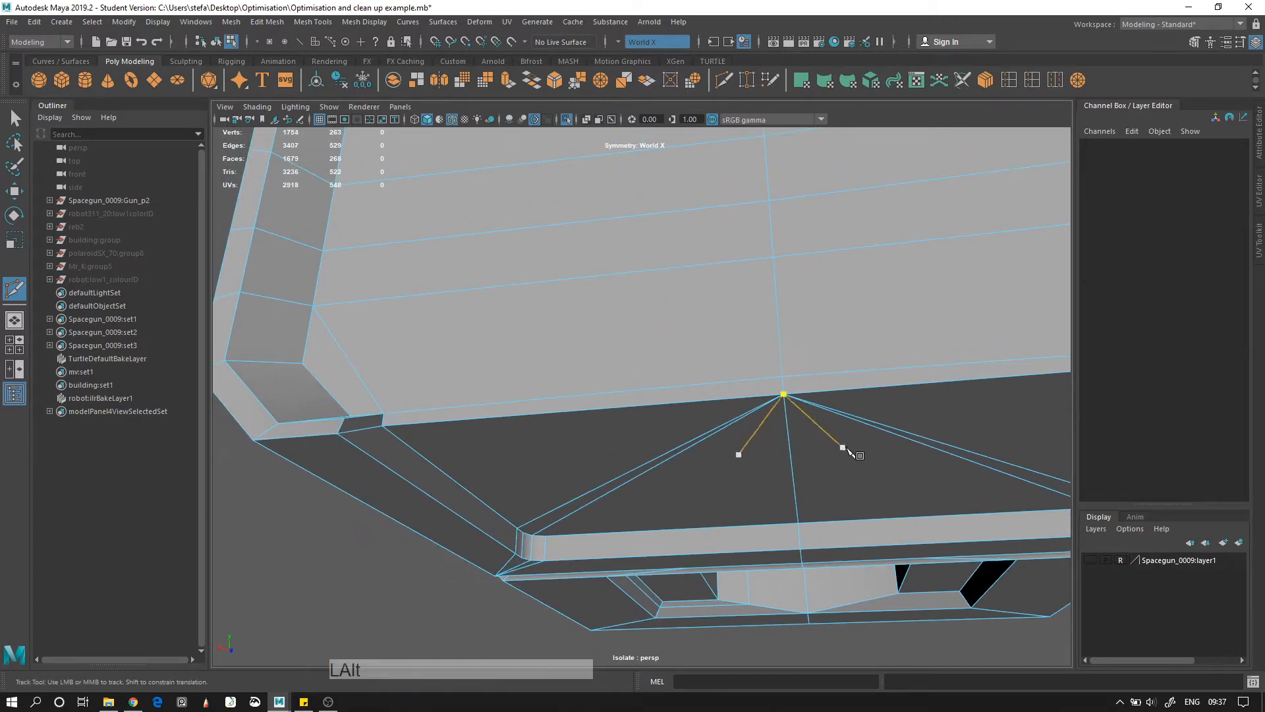
# Leave Multi-Cut, show the whole gun again, and isolate the front under-barrel piece
pyautogui.keyDown('alt'); pyautogui.moveTo(846, 448); pyautogui.dragTo(715, 395, button='right'); pyautogui.keyUp('alt')
pyautogui.keyDown('alt'); pyautogui.moveTo(715, 395); pyautogui.dragTo(706, 275); pyautogui.keyUp('alt')
pyautogui.keyDown('alt'); pyautogui.moveTo(879, 451); pyautogui.dragTo(833, 452); pyautogui.keyUp('alt')
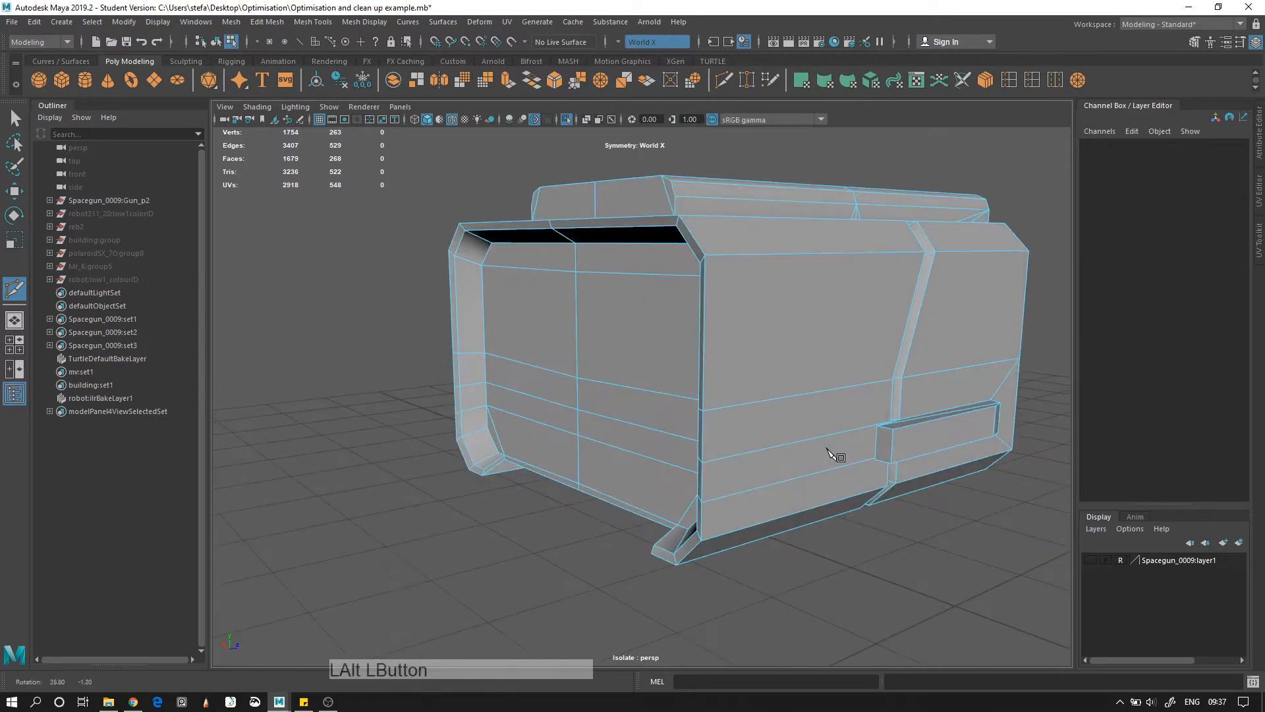
pyautogui.hotkey('alt', 'd')
pyautogui.keyDown('alt'); pyautogui.moveTo(832, 449); pyautogui.dragTo(738, 382, button='right'); pyautogui.keyUp('alt')
pyautogui.press('q')
pyautogui.click(535, 119)
pyautogui.keyDown('alt'); pyautogui.moveTo(753, 259); pyautogui.dragTo(678, 369); pyautogui.keyUp('alt')
pyautogui.click(678, 366)
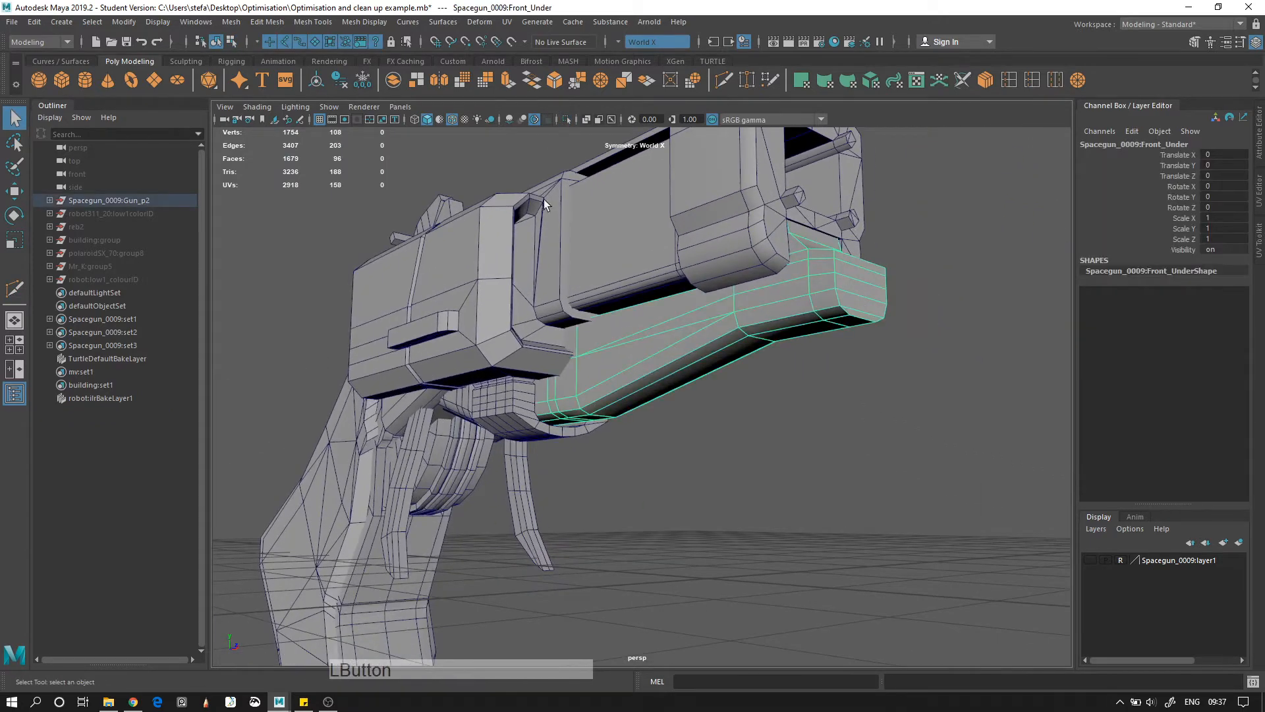
pyautogui.click(567, 120)
# Insert a vertical edge loop through the raised front block of the under-barrel piece
pyautogui.keyDown('alt'); pyautogui.moveTo(725, 271); pyautogui.dragTo(808, 288, button='right'); pyautogui.keyUp('alt')
pyautogui.keyDown('alt'); pyautogui.moveTo(807, 288); pyautogui.dragTo(719, 349); pyautogui.keyUp('alt')
pyautogui.keyDown('alt'); pyautogui.moveTo(718, 349); pyautogui.dragTo(547, 264, button='middle'); pyautogui.keyUp('alt')
pyautogui.keyDown('alt'); pyautogui.moveTo(725, 283); pyautogui.dragTo(642, 266, button='right'); pyautogui.keyUp('alt')
pyautogui.keyDown('alt'); pyautogui.moveTo(758, 352); pyautogui.dragTo(817, 453, button='right'); pyautogui.keyUp('alt')
pyautogui.keyDown('alt'); pyautogui.moveTo(892, 290); pyautogui.dragTo(655, 297, button='middle'); pyautogui.keyUp('alt')
pyautogui.click(1022, 81)
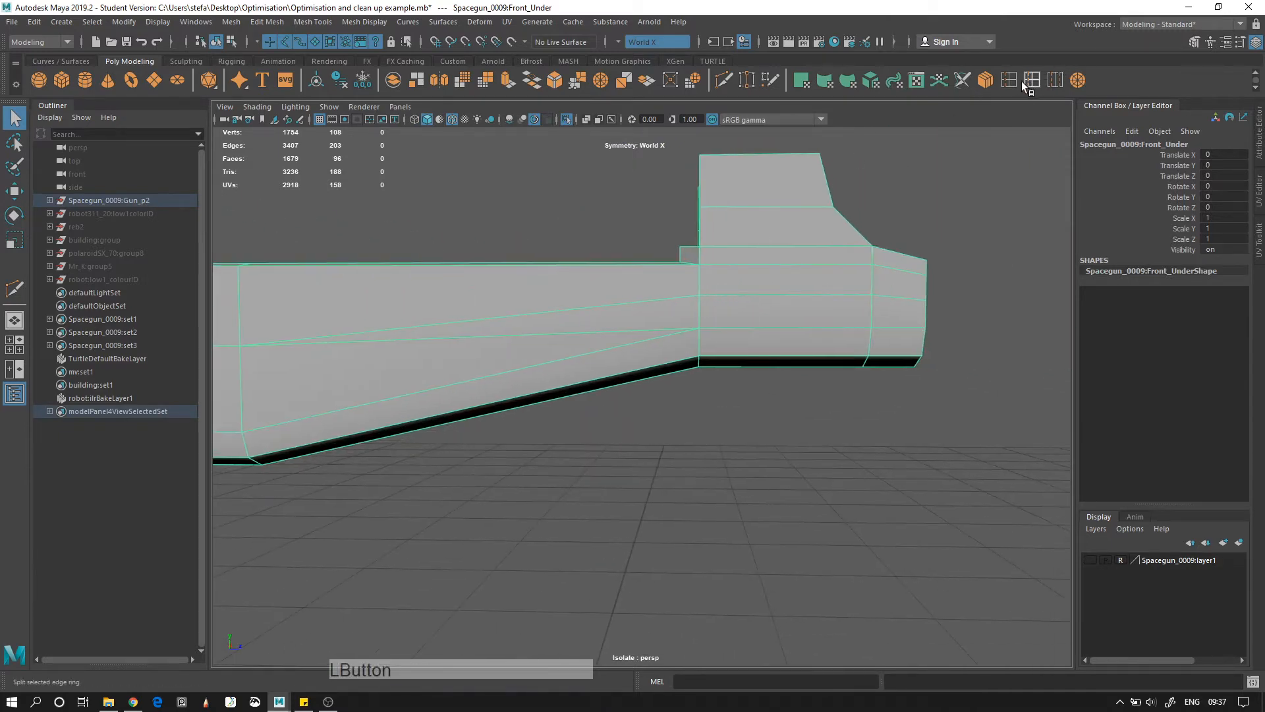
pyautogui.moveTo(775, 263); pyautogui.dragTo(767, 265)
pyautogui.hotkey('ctrl', 'z')
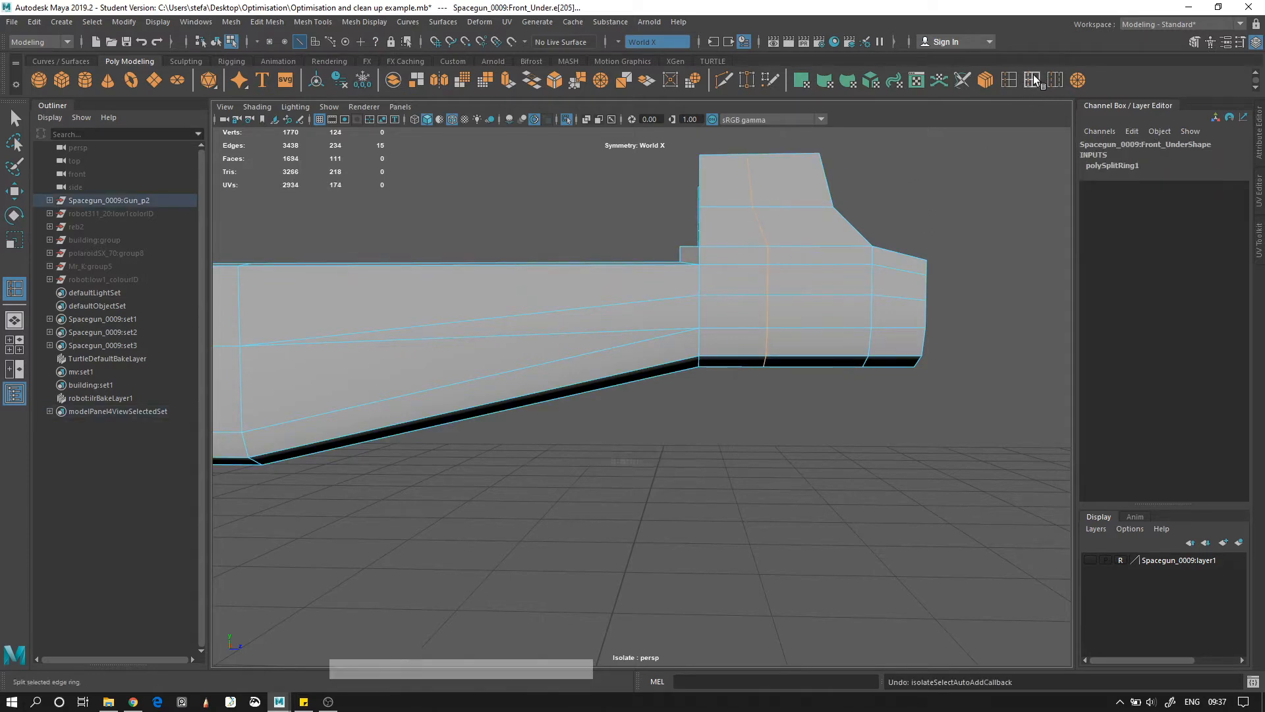
pyautogui.click(283, 25)
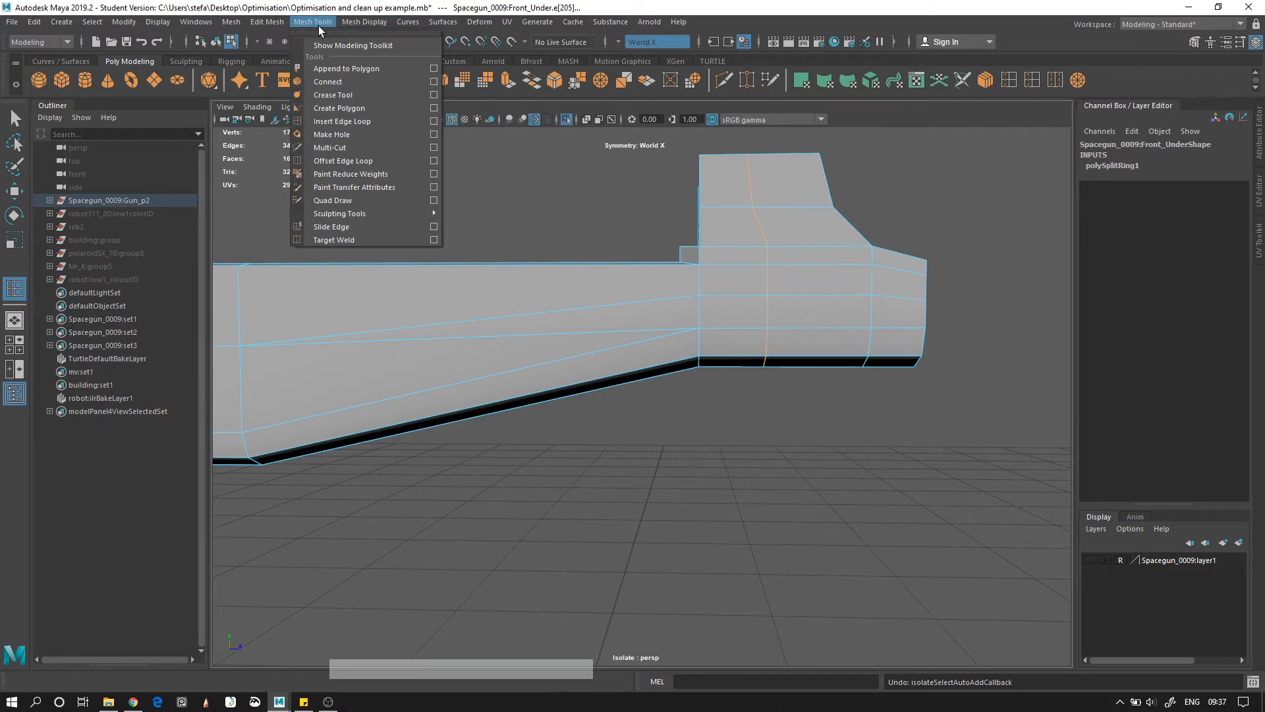
# Add an Insert Edge Loop shortcut to the Poly Modeling shelf, and delete two surplus shelf entries
pyautogui.keyDown('ctrl'); pyautogui.keyDown('shift'); pyautogui.click(370, 125); pyautogui.keyUp('shift'); pyautogui.keyUp('ctrl')
pyautogui.rightClick(1103, 81)
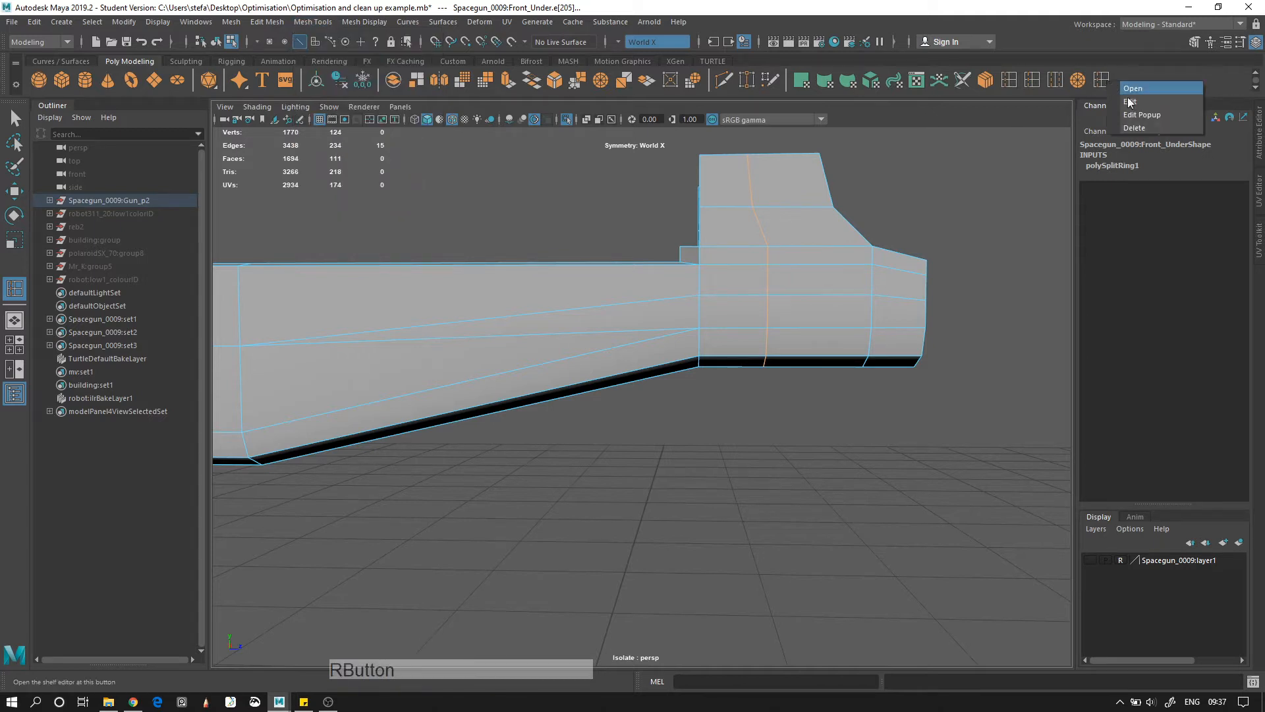
pyautogui.click(1136, 128)
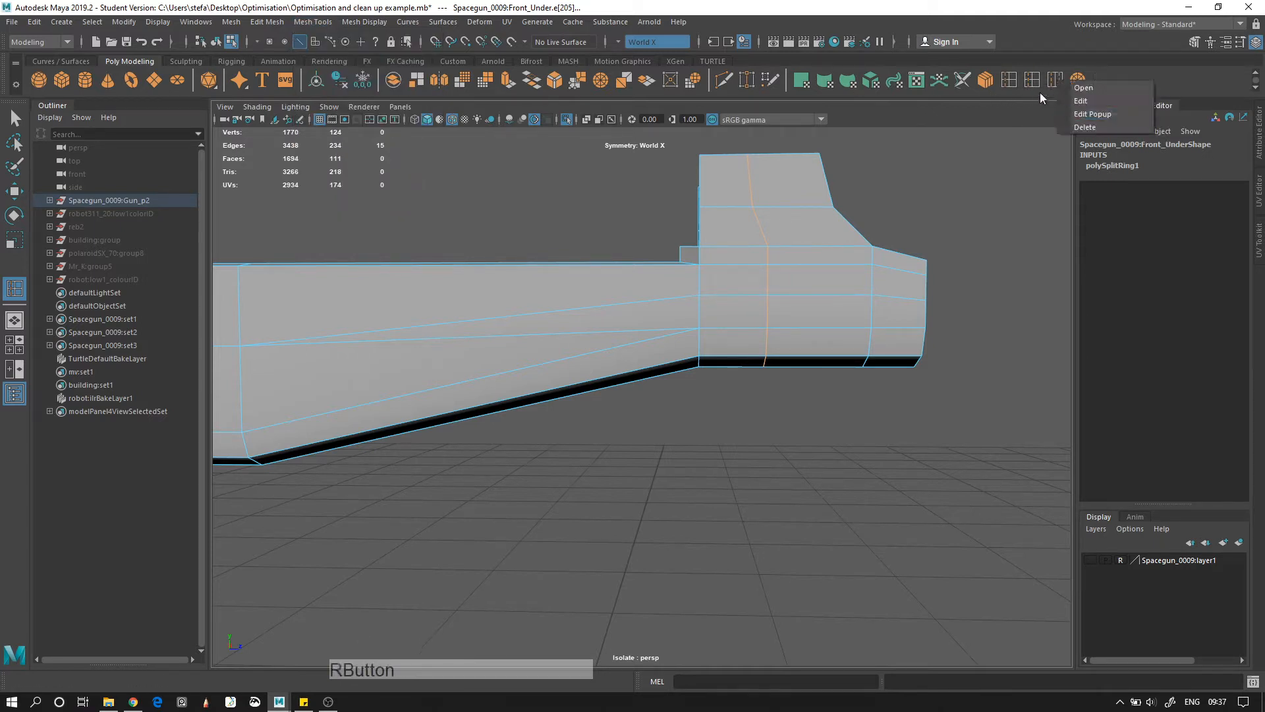
pyautogui.rightClick(1049, 84)
pyautogui.click(1094, 130)
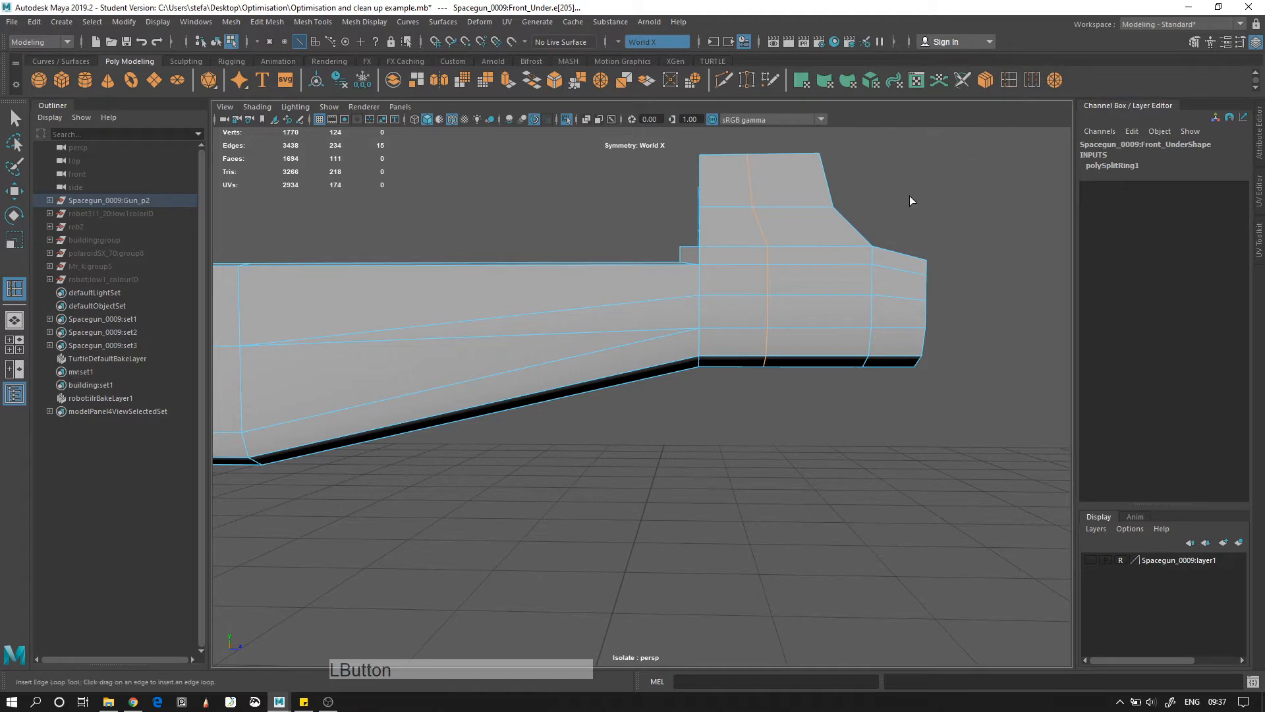
# Insert two more vertical edge loops through the raised front block and lower the loops' bottom vertices to bulge its underside
pyautogui.moveTo(796, 263); pyautogui.dragTo(816, 264)
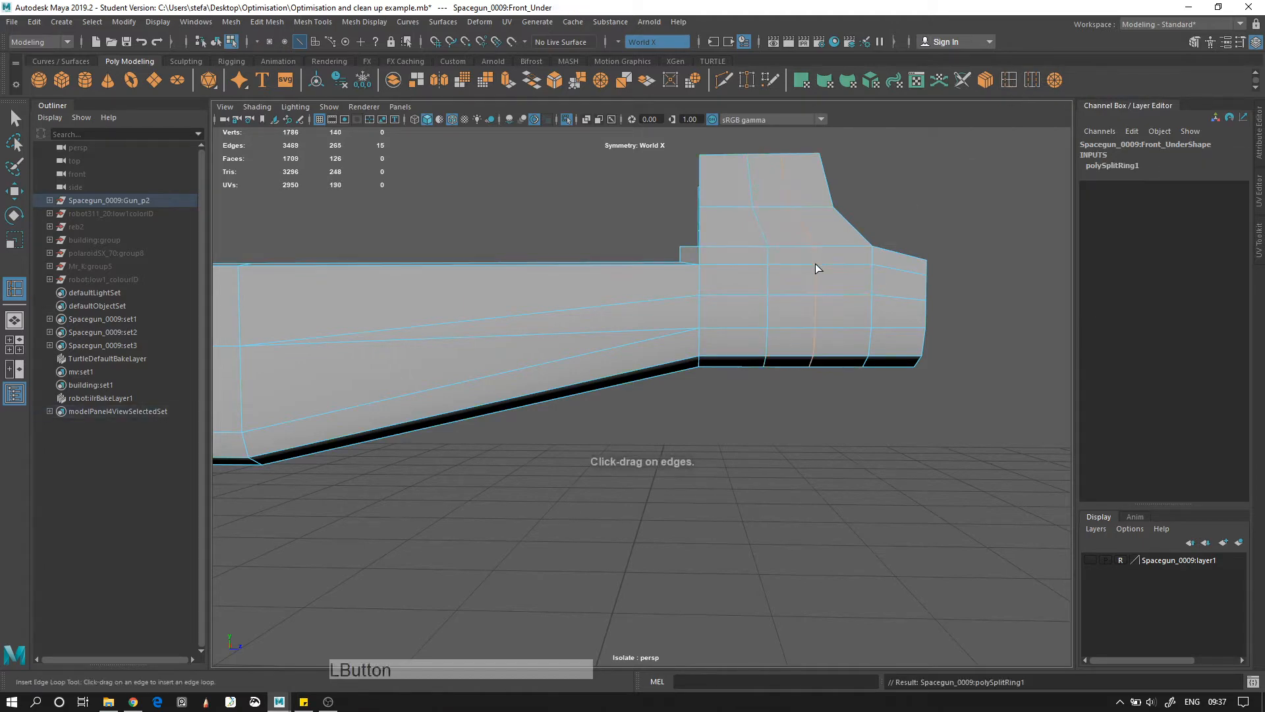
pyautogui.moveTo(733, 265); pyautogui.dragTo(749, 270)
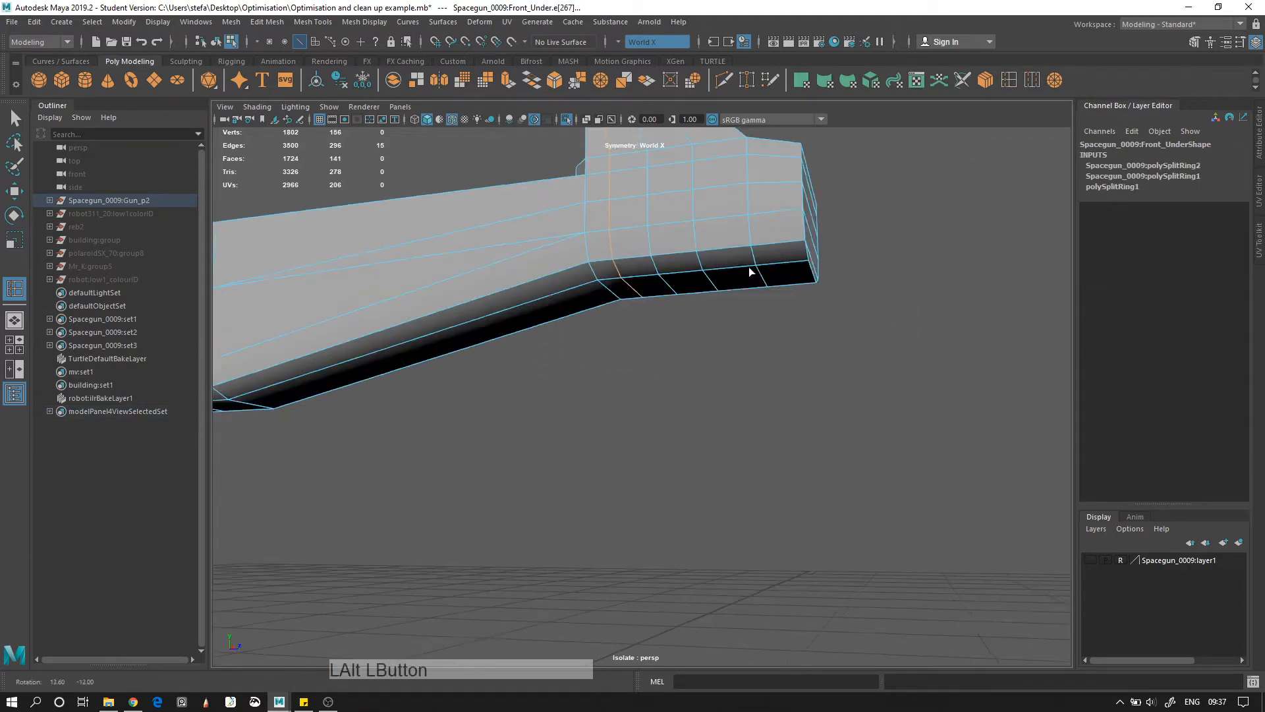
pyautogui.moveTo(706, 269); pyautogui.dragTo(649, 265, button='right')
pyautogui.keyDown('alt'); pyautogui.moveTo(663, 262); pyautogui.dragTo(712, 329); pyautogui.keyUp('alt')
pyautogui.click(731, 355)
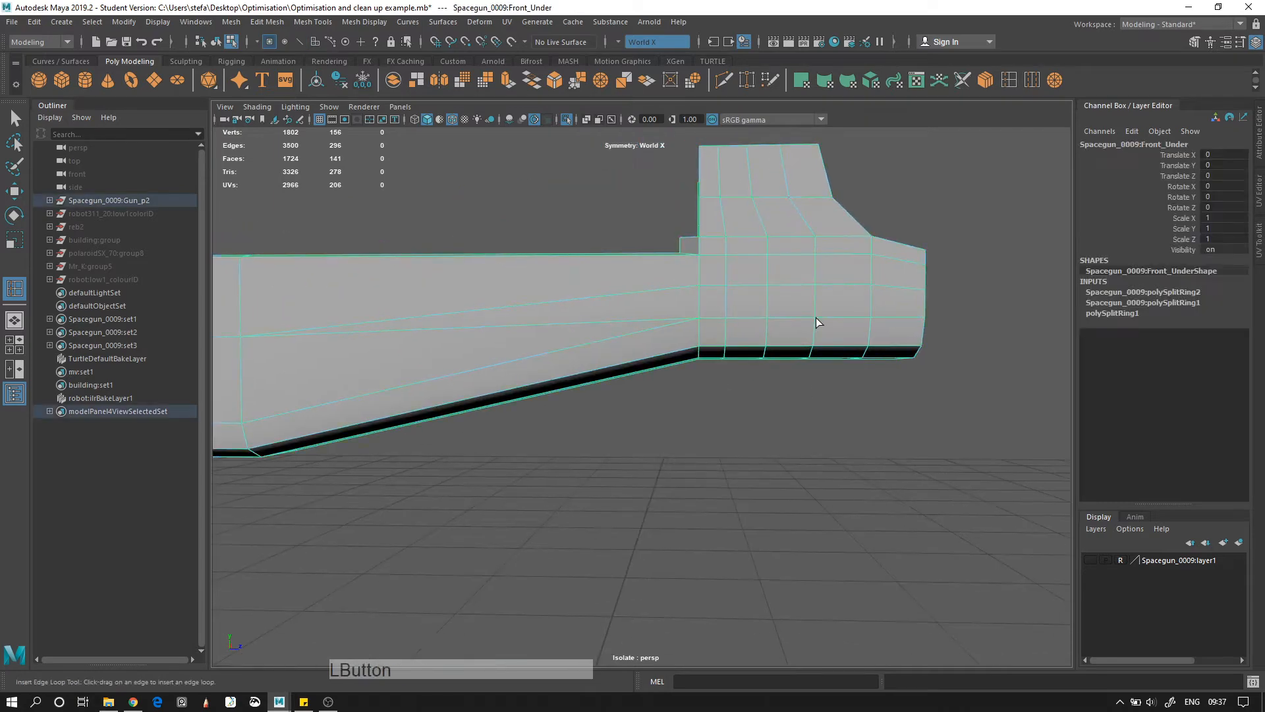
pyautogui.press('w')
pyautogui.press('w')
pyautogui.moveTo(799, 336); pyautogui.dragTo(774, 324)
pyautogui.press('F8')
pyautogui.click(832, 409)
# Try inserting vertical edge loops through the upper and lower faces of the under-barrel piece's tapered section
pyautogui.keyDown('alt'); pyautogui.moveTo(833, 410); pyautogui.dragTo(705, 352, button='right'); pyautogui.keyUp('alt')
pyautogui.moveTo(705, 349)
pyautogui.keyDown('alt'); pyautogui.mouseDown()
pyautogui.moveTo(663, 340)
pyautogui.moveTo(693, 342)
pyautogui.mouseUp(); pyautogui.keyUp('alt')
pyautogui.keyDown('alt'); pyautogui.moveTo(693, 343); pyautogui.dragTo(786, 327, button='middle'); pyautogui.keyUp('alt')
pyautogui.keyDown('alt'); pyautogui.moveTo(785, 326); pyautogui.dragTo(846, 362, button='right'); pyautogui.keyUp('alt')
pyautogui.keyDown('alt'); pyautogui.moveTo(846, 363); pyautogui.dragTo(868, 370); pyautogui.keyUp('alt')
pyautogui.click(858, 310)
pyautogui.keyDown('alt'); pyautogui.moveTo(859, 310); pyautogui.dragTo(641, 349, button='middle'); pyautogui.keyUp('alt')
pyautogui.keyDown('alt'); pyautogui.moveTo(641, 349); pyautogui.dragTo(762, 389, button='right'); pyautogui.keyUp('alt')
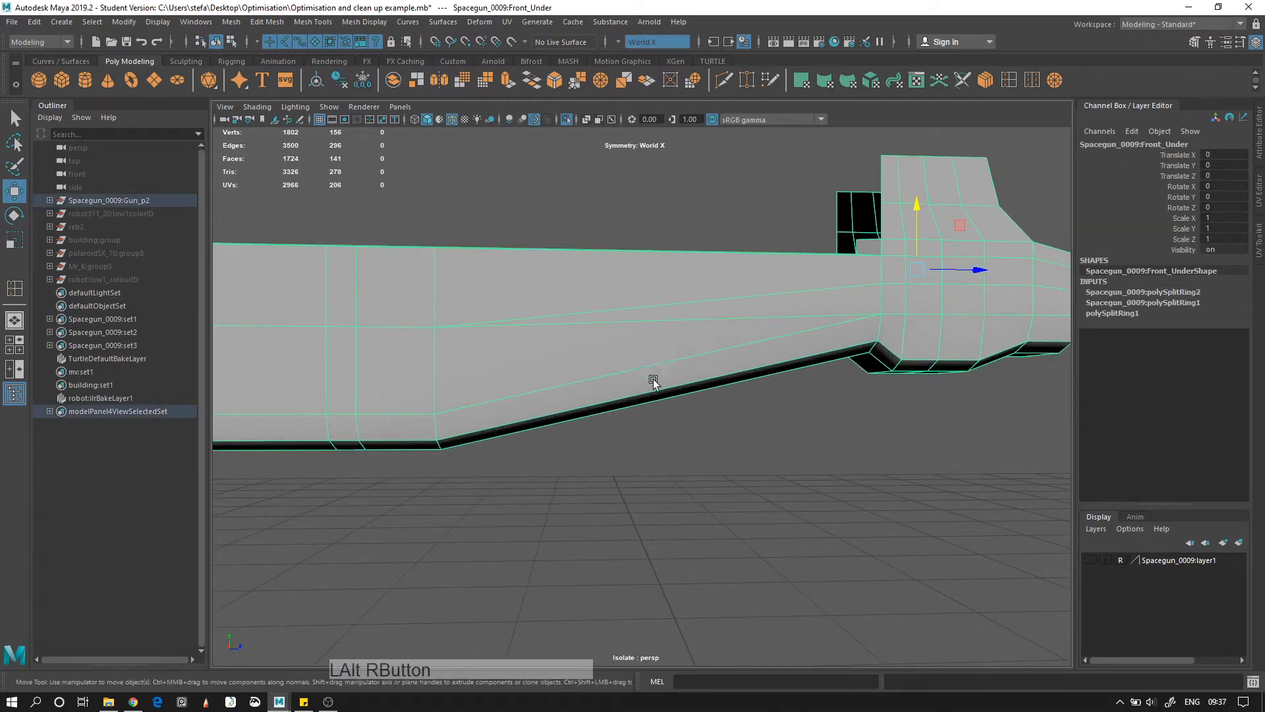
pyautogui.click(1003, 81)
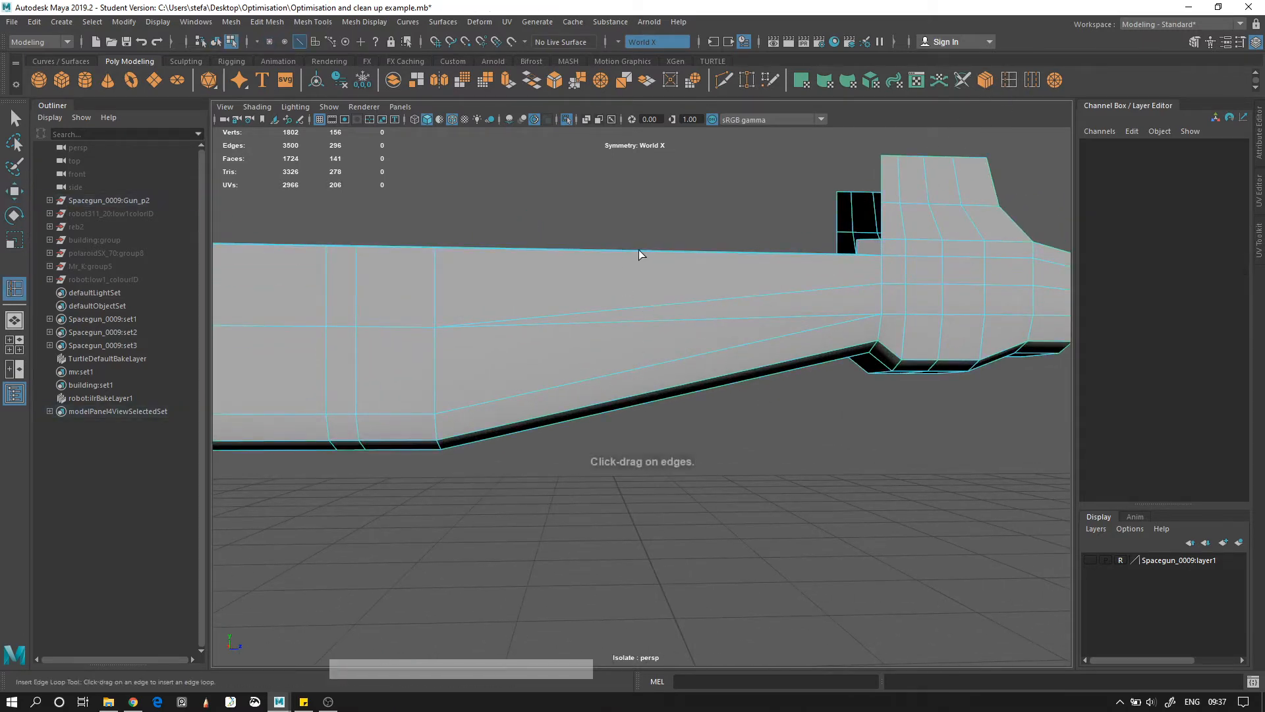
pyautogui.moveTo(638, 250); pyautogui.dragTo(610, 251)
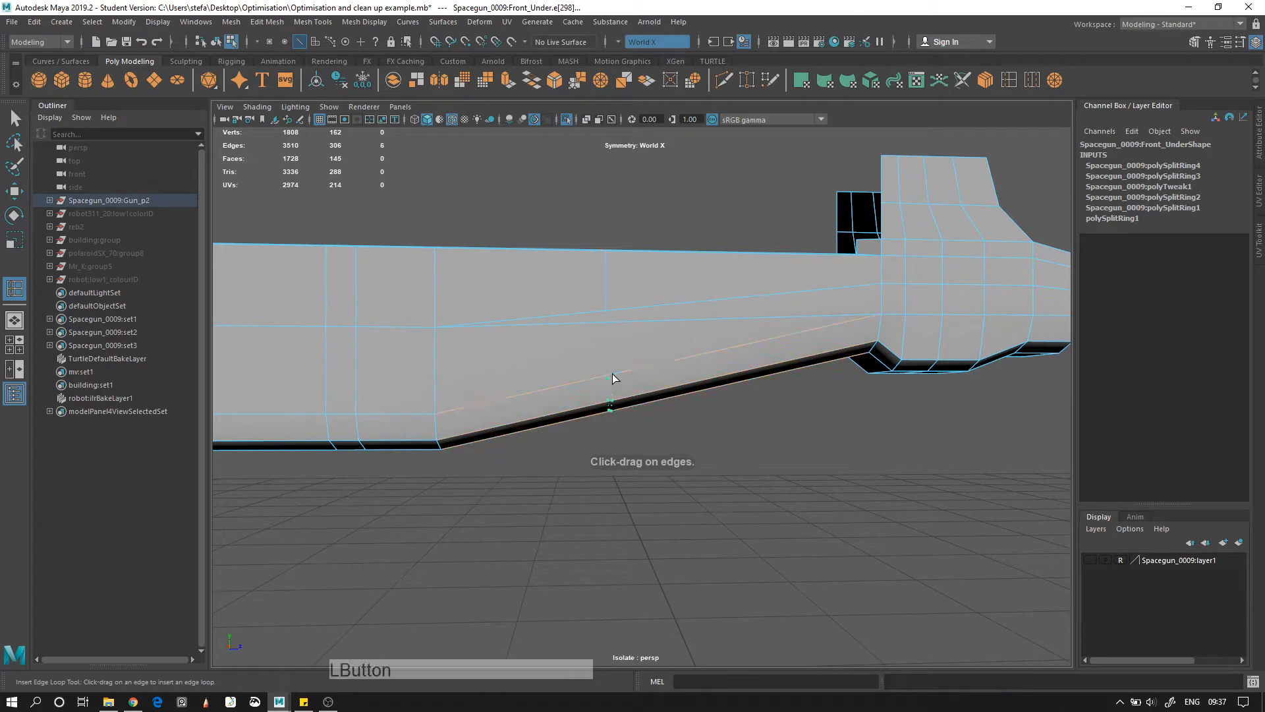
pyautogui.click(611, 373)
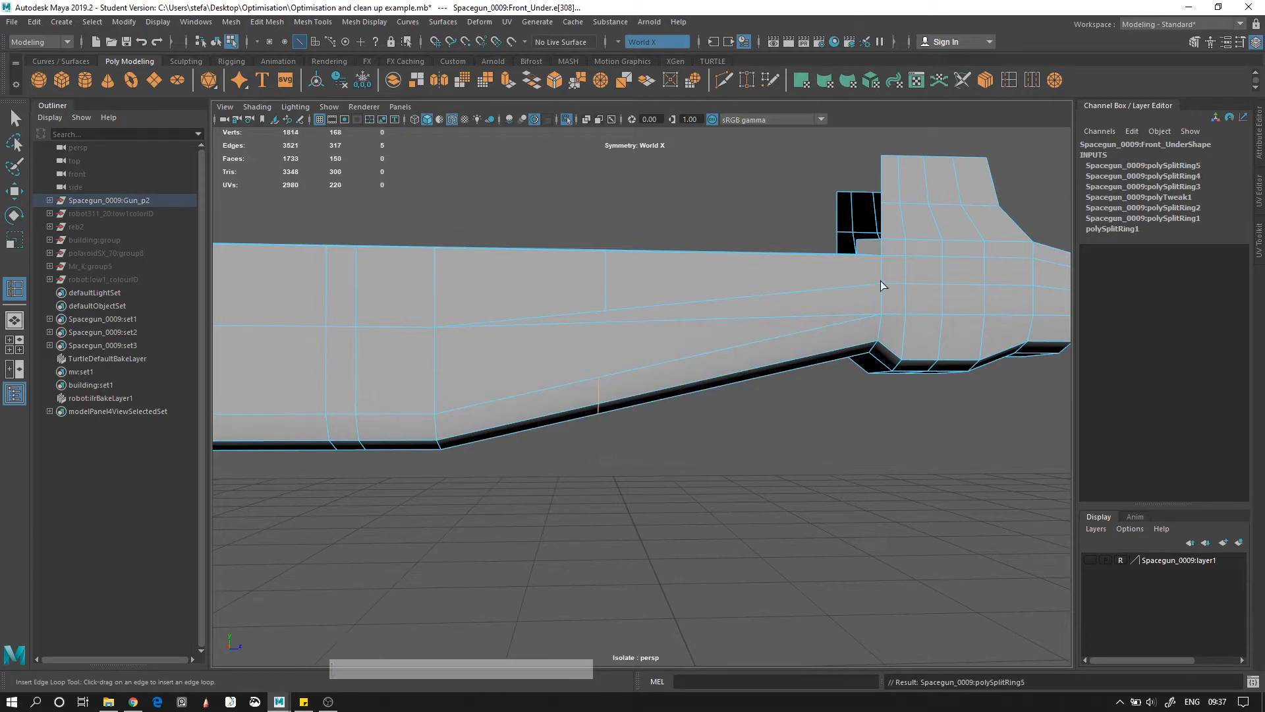
# Try another edge loop through the thin triangles of the tapered section, and undo all the trial loops there
pyautogui.keyDown('alt'); pyautogui.moveTo(570, 353); pyautogui.dragTo(610, 367, button='right'); pyautogui.keyUp('alt')
pyautogui.keyDown('alt'); pyautogui.moveTo(611, 367); pyautogui.dragTo(669, 328, button='middle'); pyautogui.keyUp('alt')
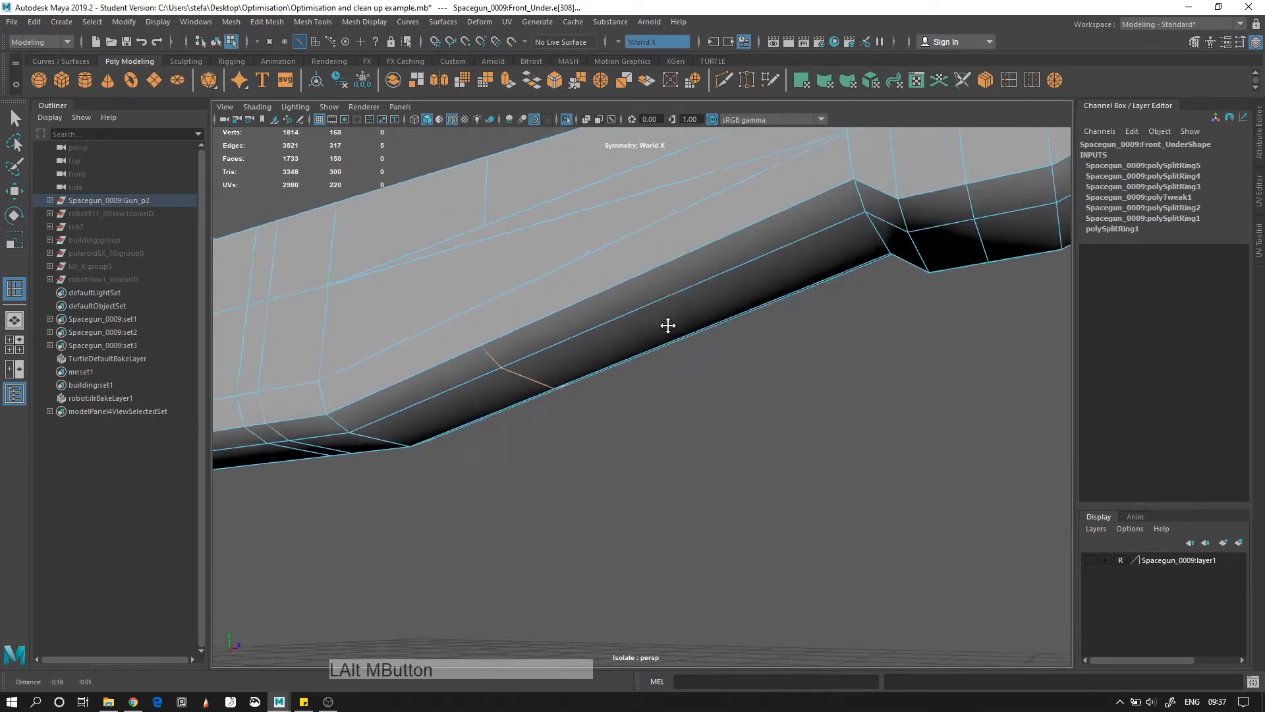
pyautogui.keyDown('alt'); pyautogui.moveTo(669, 328); pyautogui.dragTo(501, 282); pyautogui.keyUp('alt')
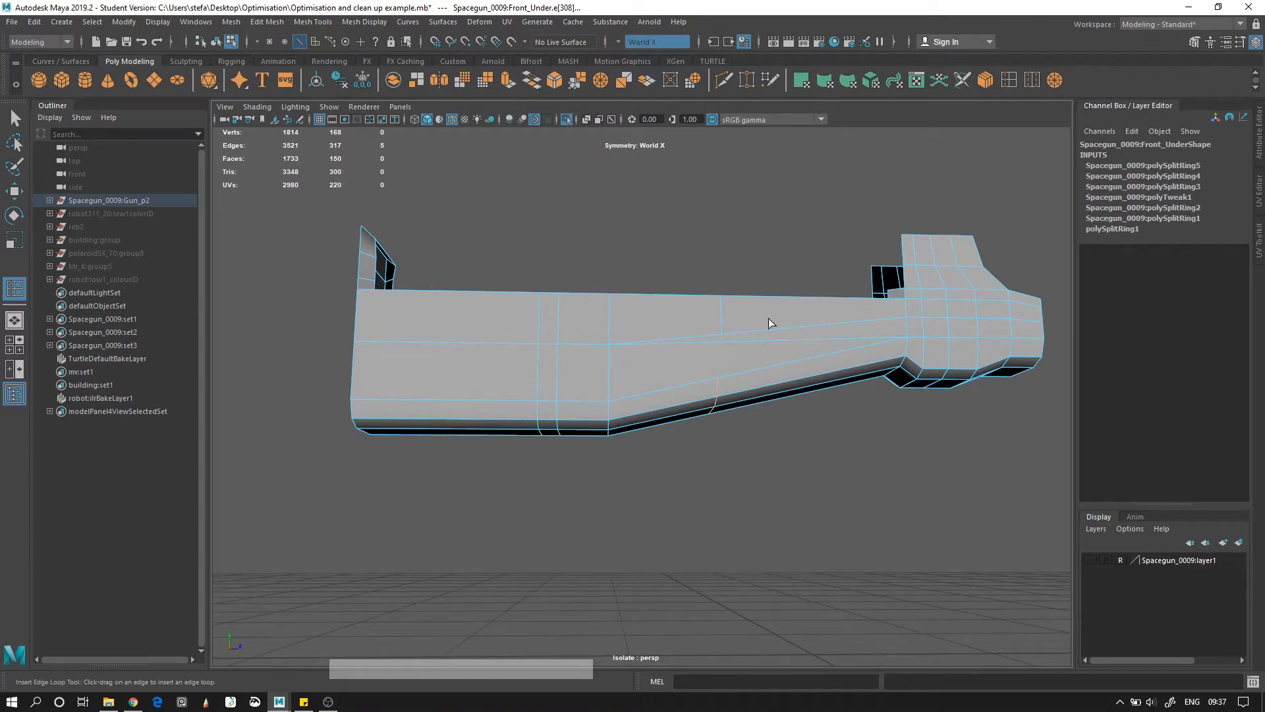
pyautogui.keyDown('alt'); pyautogui.moveTo(792, 339); pyautogui.dragTo(790, 366); pyautogui.keyUp('alt')
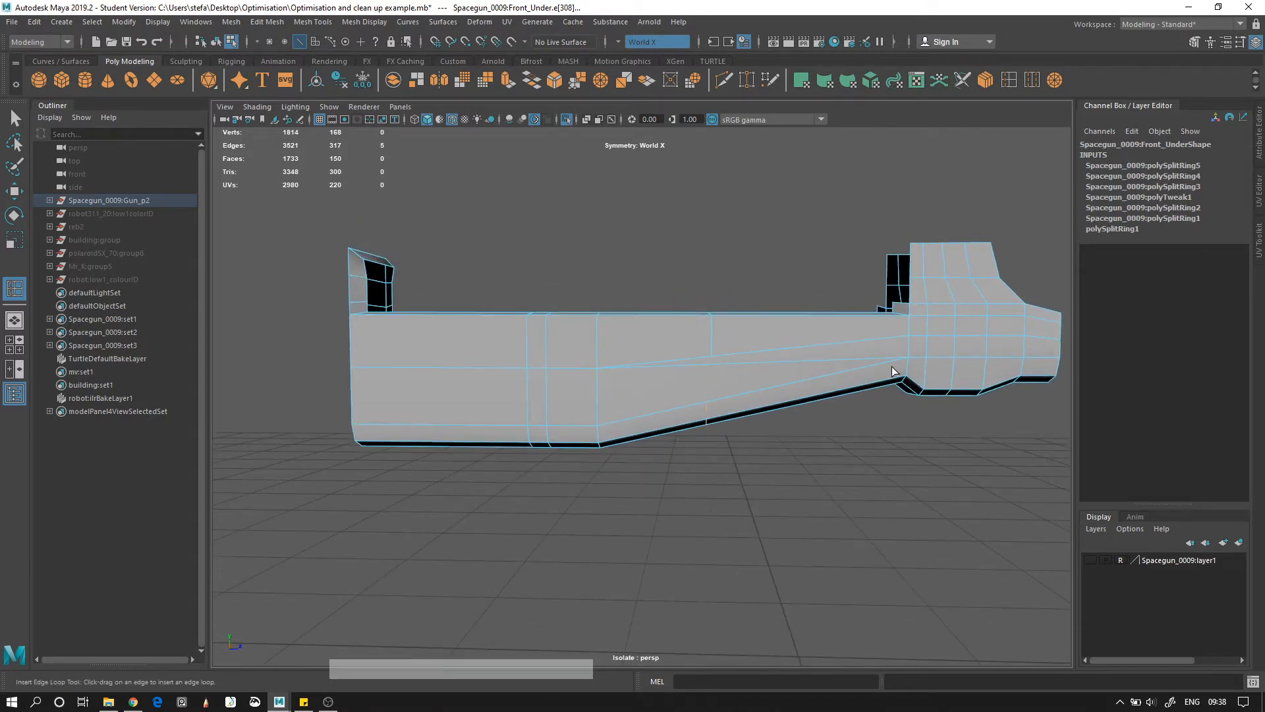
pyautogui.click(810, 354)
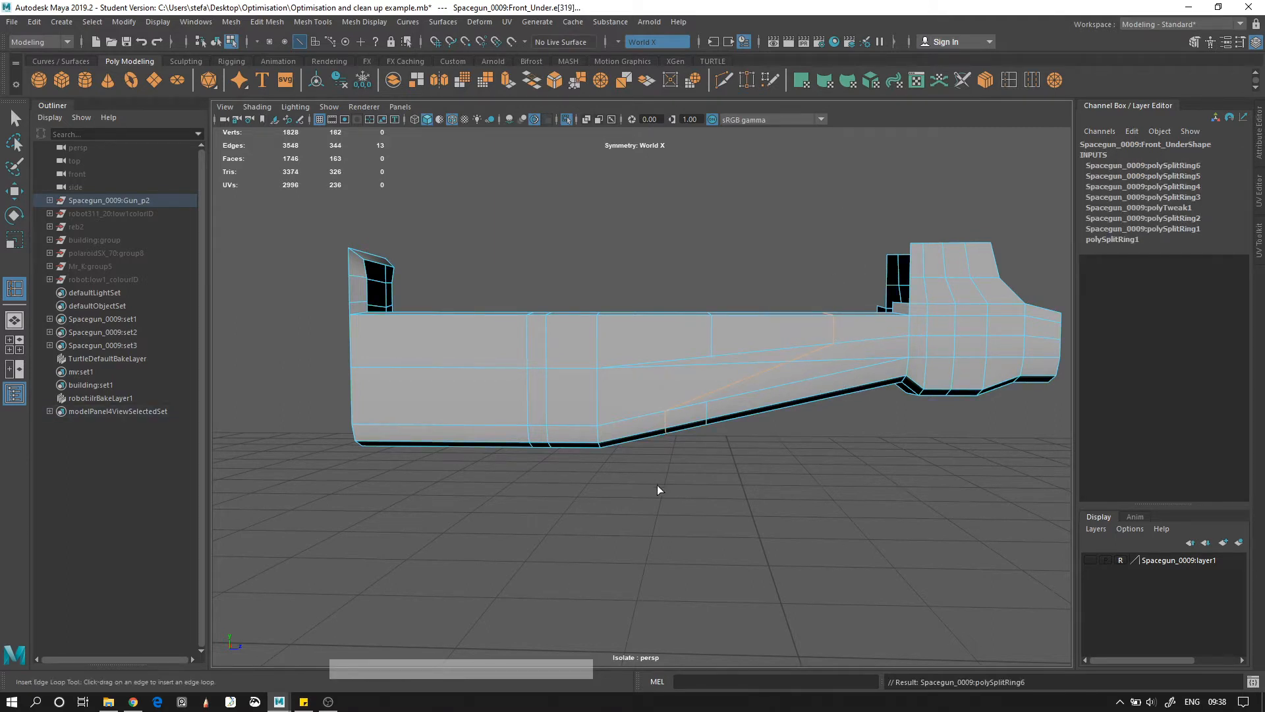
pyautogui.hotkey('ctrl', 'z')
pyautogui.hotkey('ctrl', 'z')
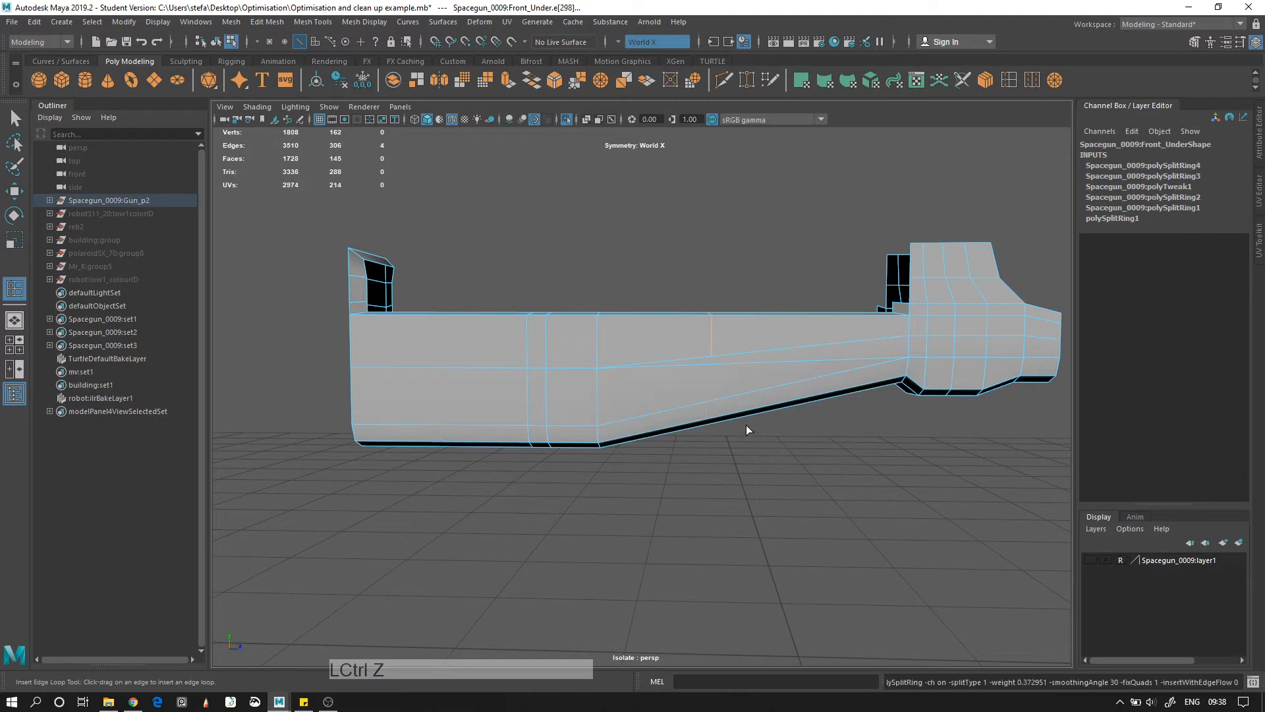
pyautogui.hotkey('ctrl', 'z')
# Delete the lower of the two converging middle edges on both sides of the tapered section, merging the triangles into quads
pyautogui.rightClick(780, 357)
pyautogui.press('q')
pyautogui.click(785, 358)
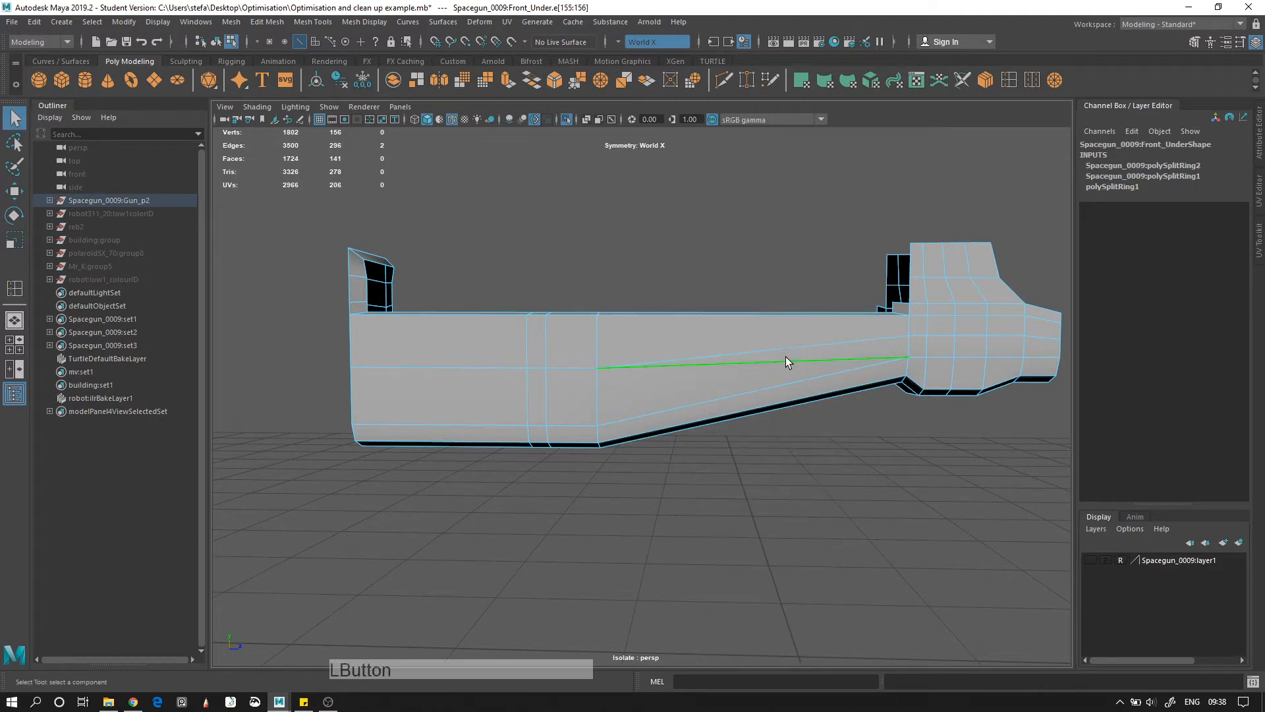
pyautogui.hotkey('ctrl', 'Delete')
pyautogui.click(757, 218)
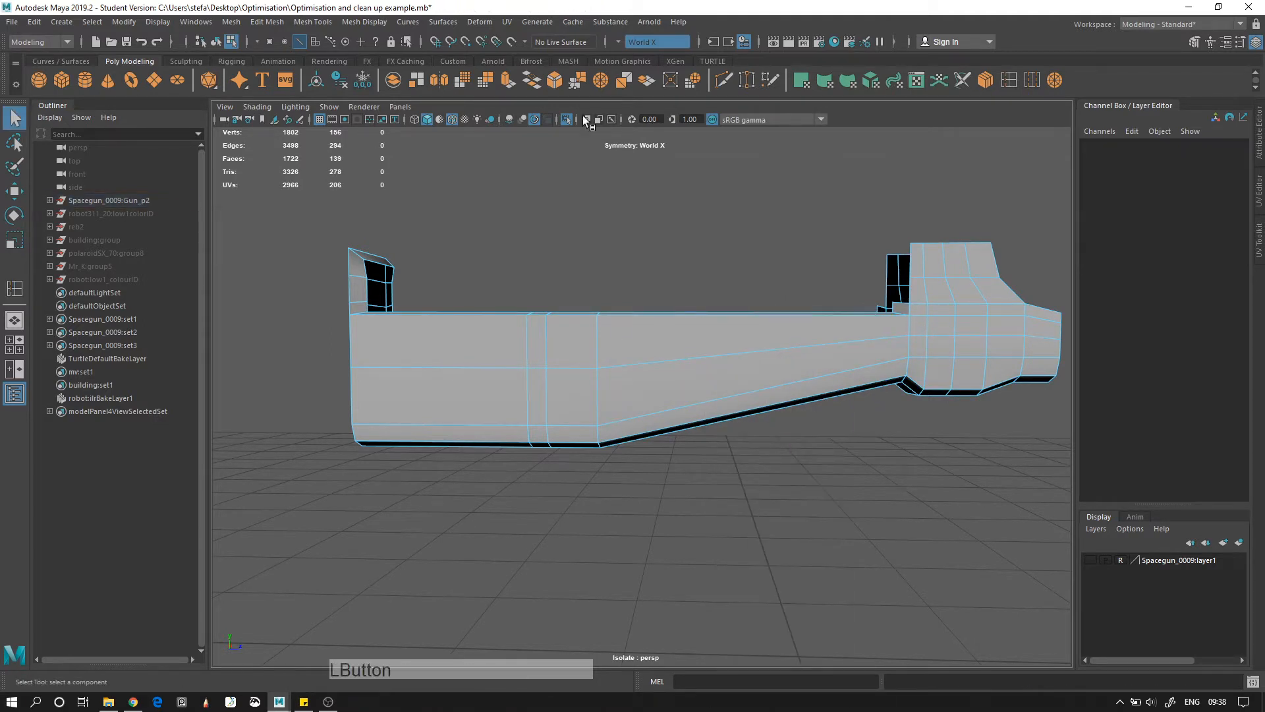
# Try a mirrored zigzag Multi-Cut across the side's upper faces, from the upper corner by the end tab to the taper's start
pyautogui.click(727, 85)
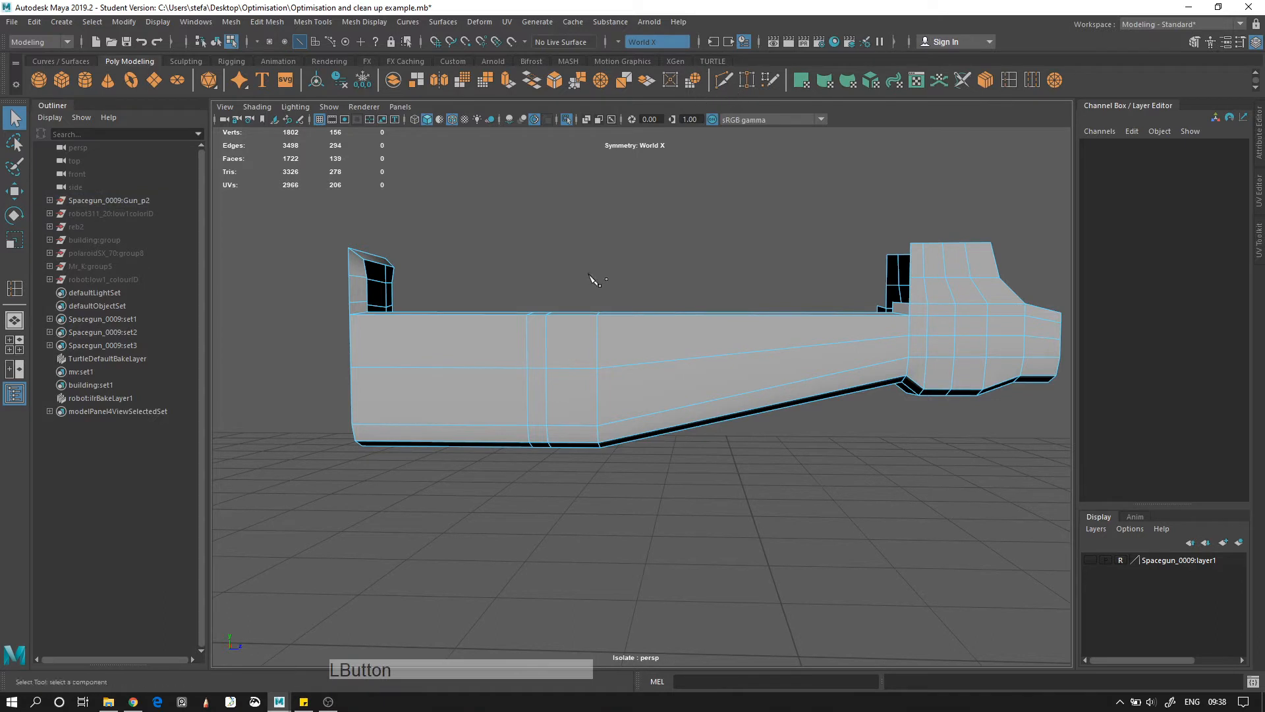
pyautogui.click(350, 315)
pyautogui.click(527, 367)
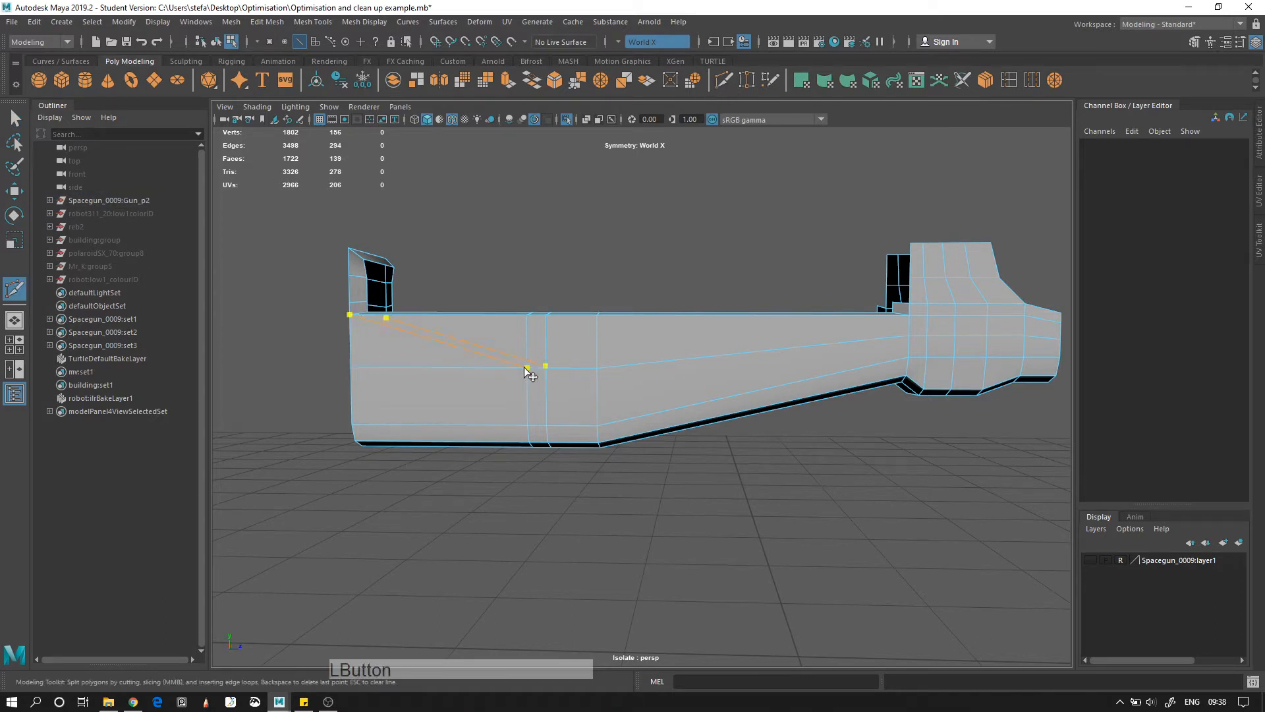
pyautogui.click(605, 364)
pyautogui.press('Return')
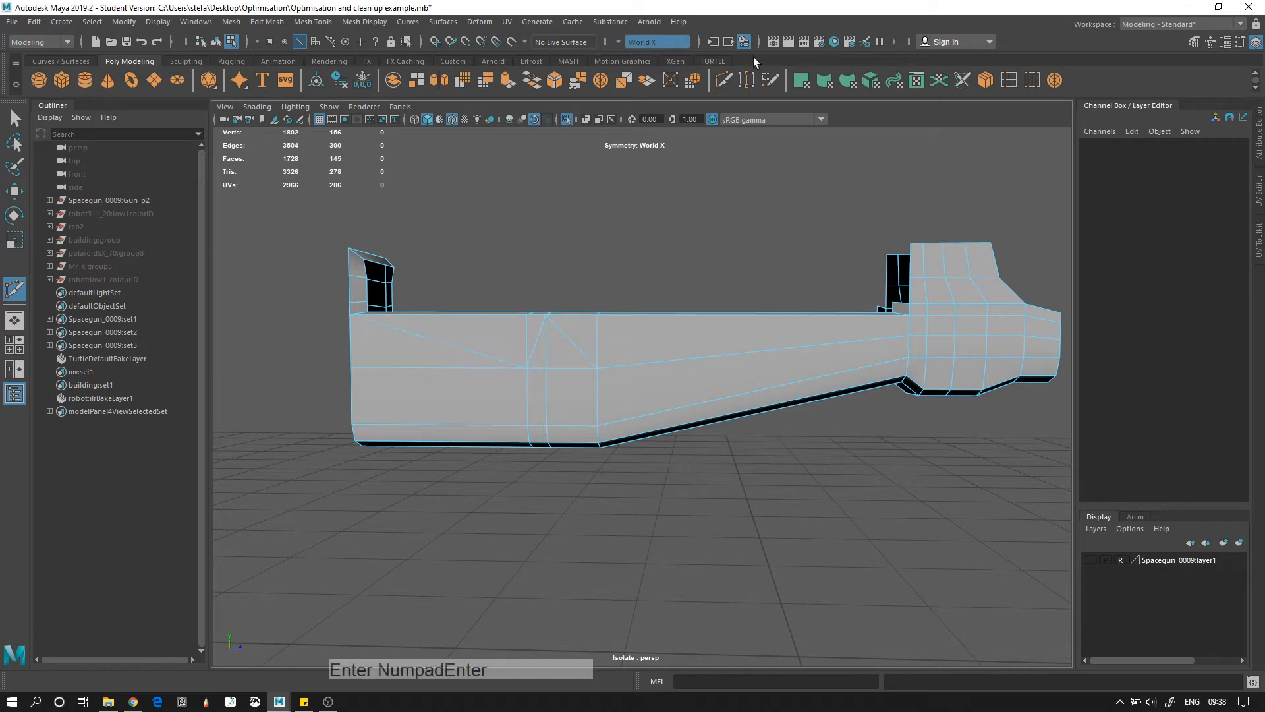
# Try target-welding the middle horizontal edge onto the upper border, and undo the trial weld and zigzag cuts
pyautogui.click(747, 79)
pyautogui.moveTo(586, 367); pyautogui.dragTo(573, 316)
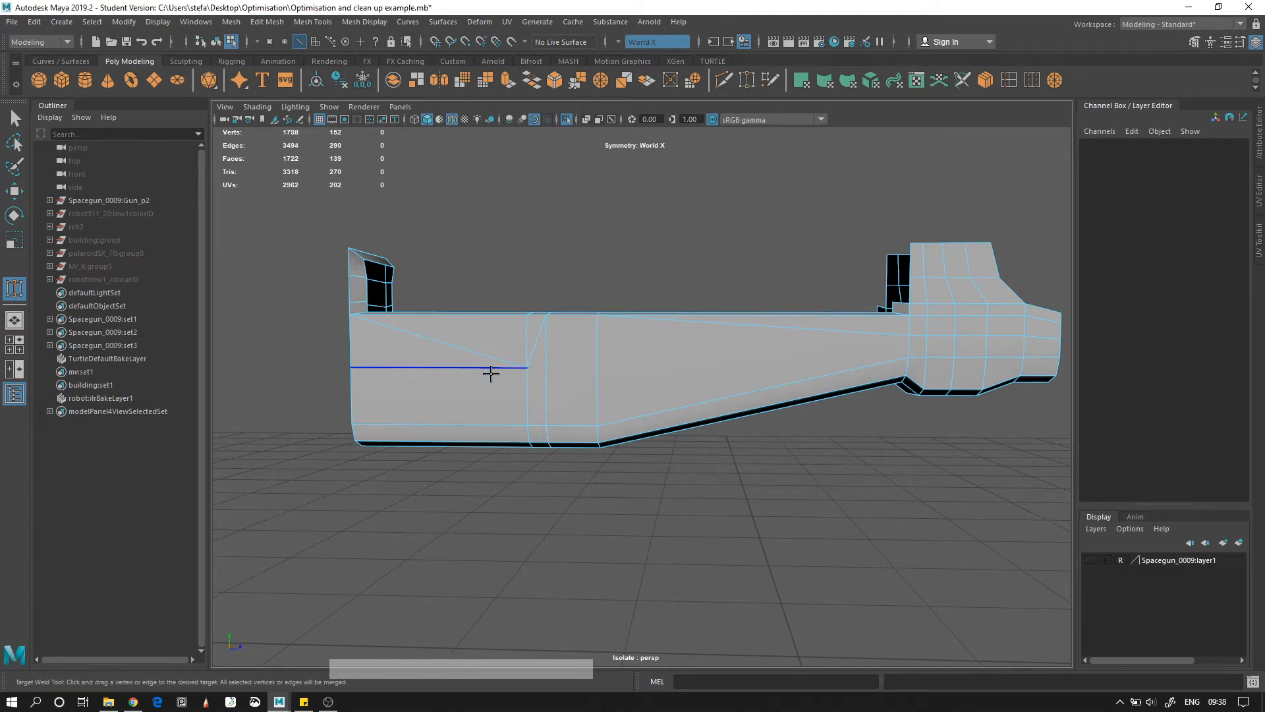
pyautogui.hotkey('ctrl', 'z')
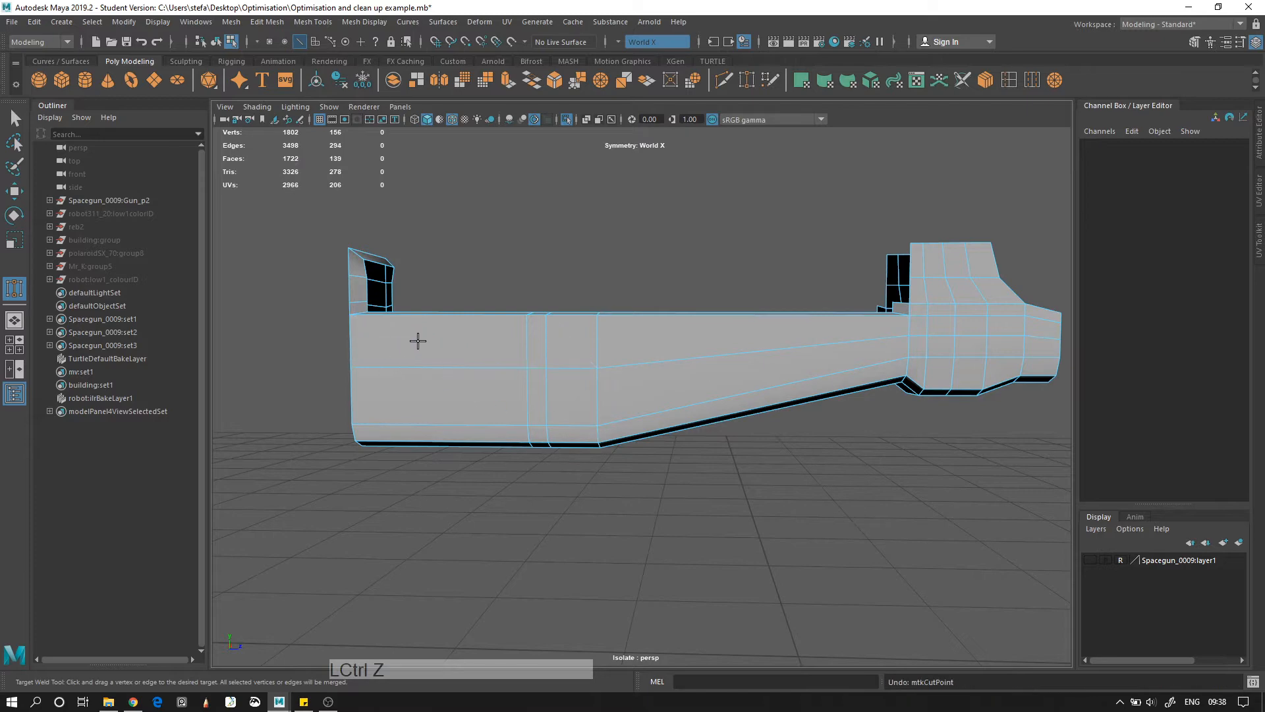
# Show the whole gun again and isolate the embossed handle panels
pyautogui.hotkey('alt', 'd')
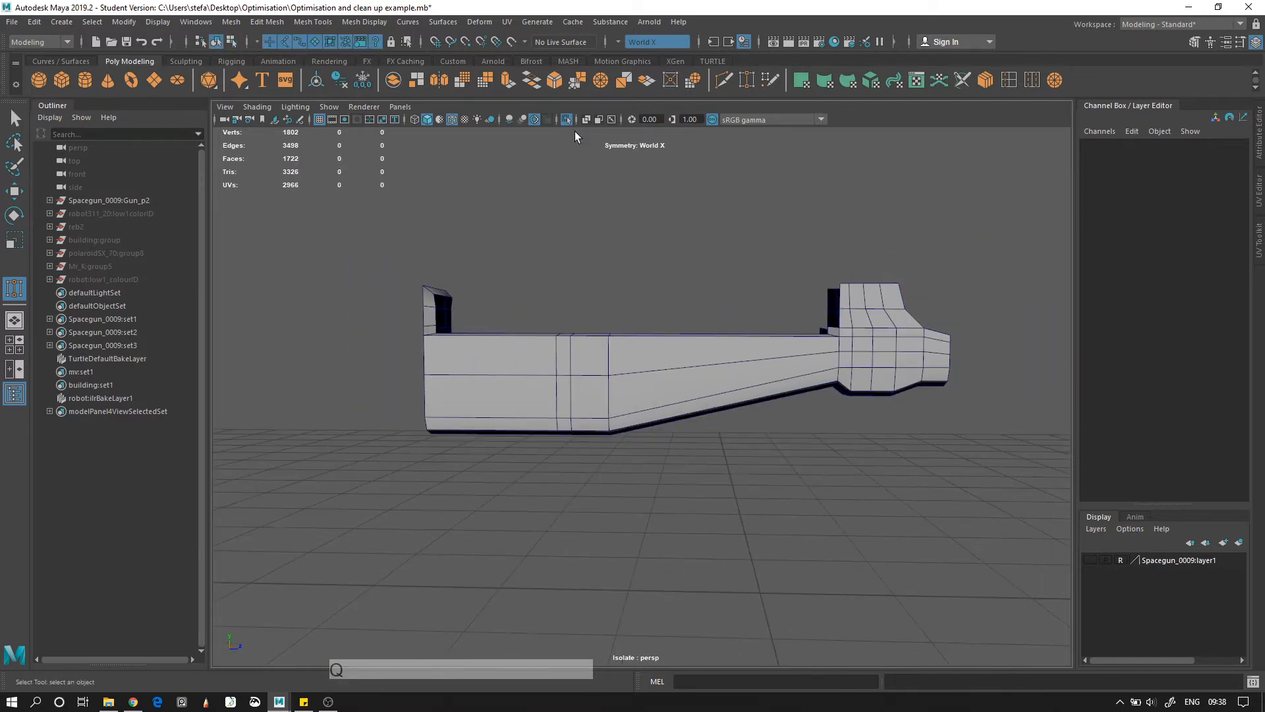
pyautogui.press('q')
pyautogui.click(566, 119)
pyautogui.keyDown('alt'); pyautogui.moveTo(619, 181); pyautogui.dragTo(554, 408); pyautogui.keyUp('alt')
pyautogui.click(554, 408)
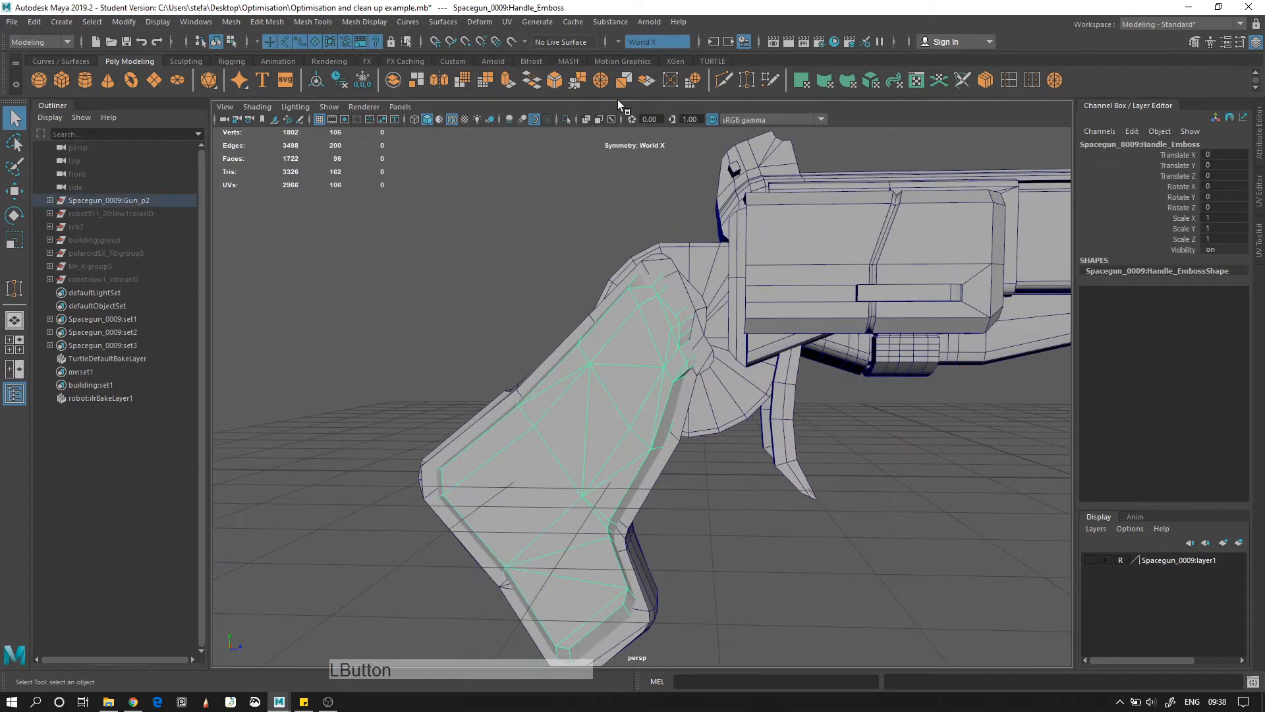
pyautogui.click(566, 120)
pyautogui.keyDown('alt'); pyautogui.moveTo(771, 357); pyautogui.dragTo(809, 425); pyautogui.keyUp('alt')
pyautogui.click(810, 425)
# Delete the redundant diagonal edges that triangulate the side faces of both embossed handle panels
pyautogui.keyDown('alt'); pyautogui.moveTo(593, 372); pyautogui.dragTo(658, 394, button='right'); pyautogui.keyUp('alt')
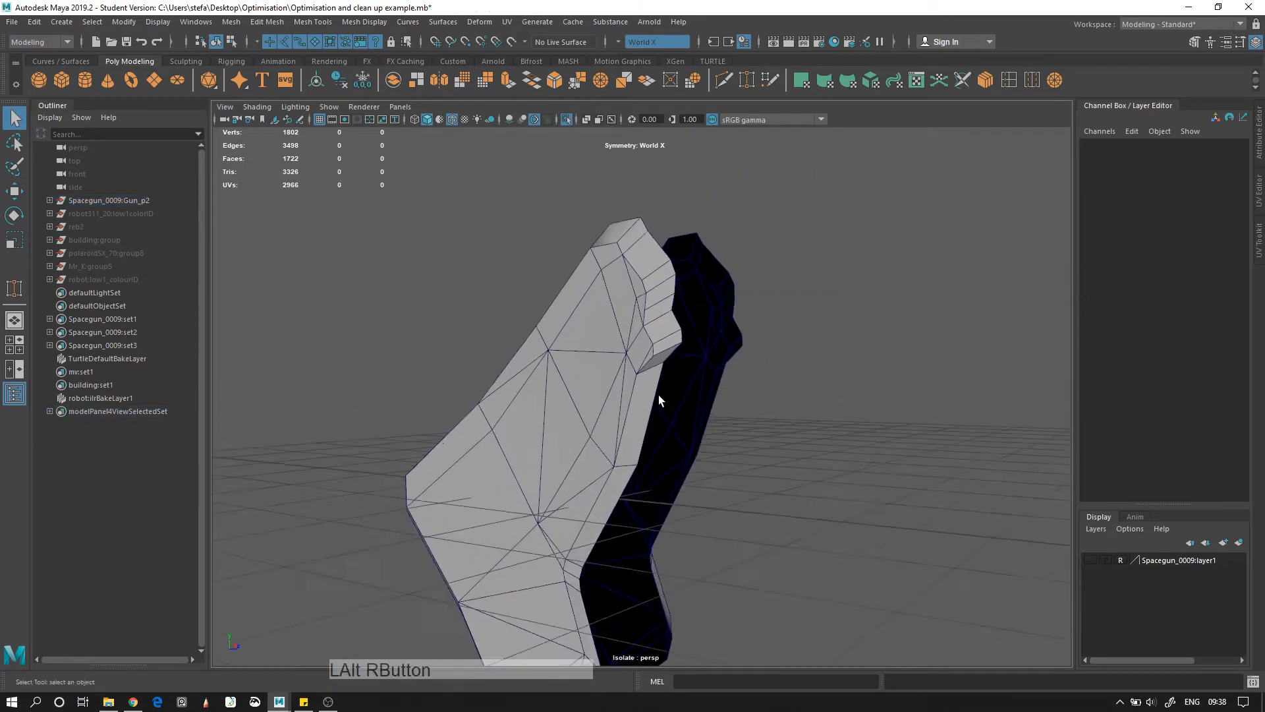
pyautogui.keyDown('alt'); pyautogui.moveTo(658, 394); pyautogui.dragTo(714, 279); pyautogui.keyUp('alt')
pyautogui.keyDown('alt'); pyautogui.moveTo(714, 279); pyautogui.dragTo(646, 322, button='right'); pyautogui.keyUp('alt')
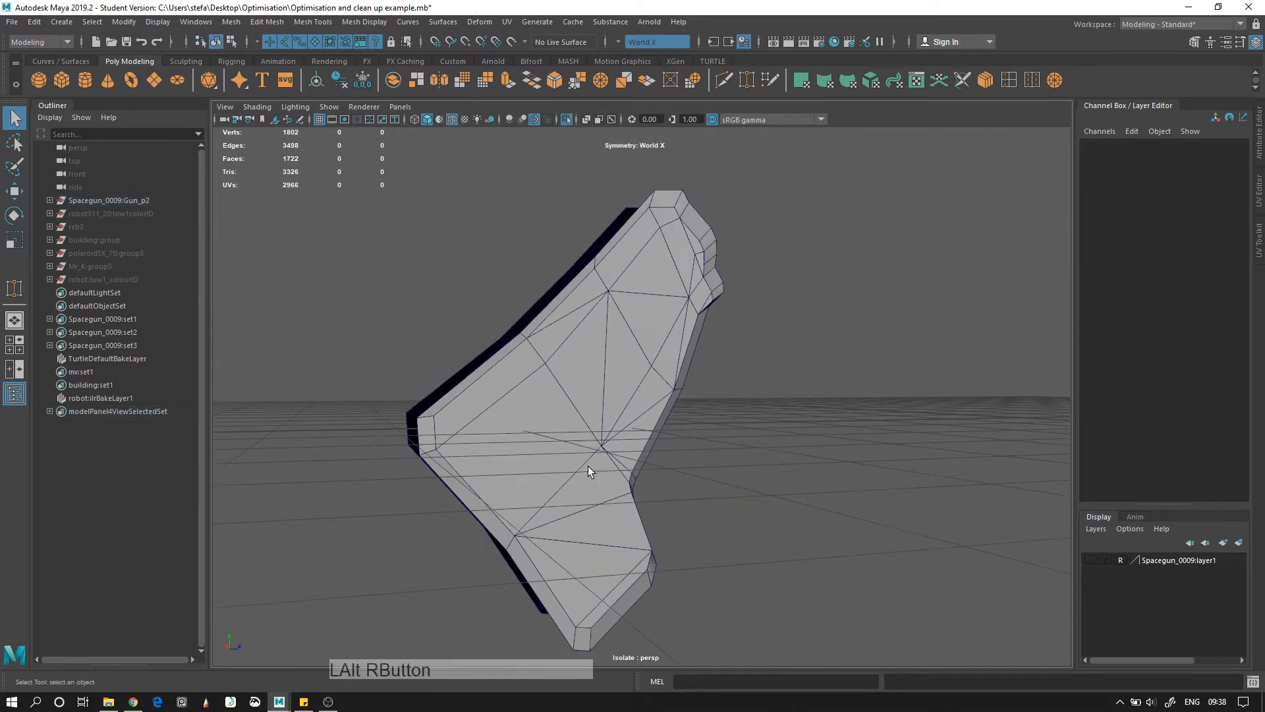
pyautogui.moveTo(567, 325); pyautogui.dragTo(566, 287, button='right')
pyautogui.click(567, 320)
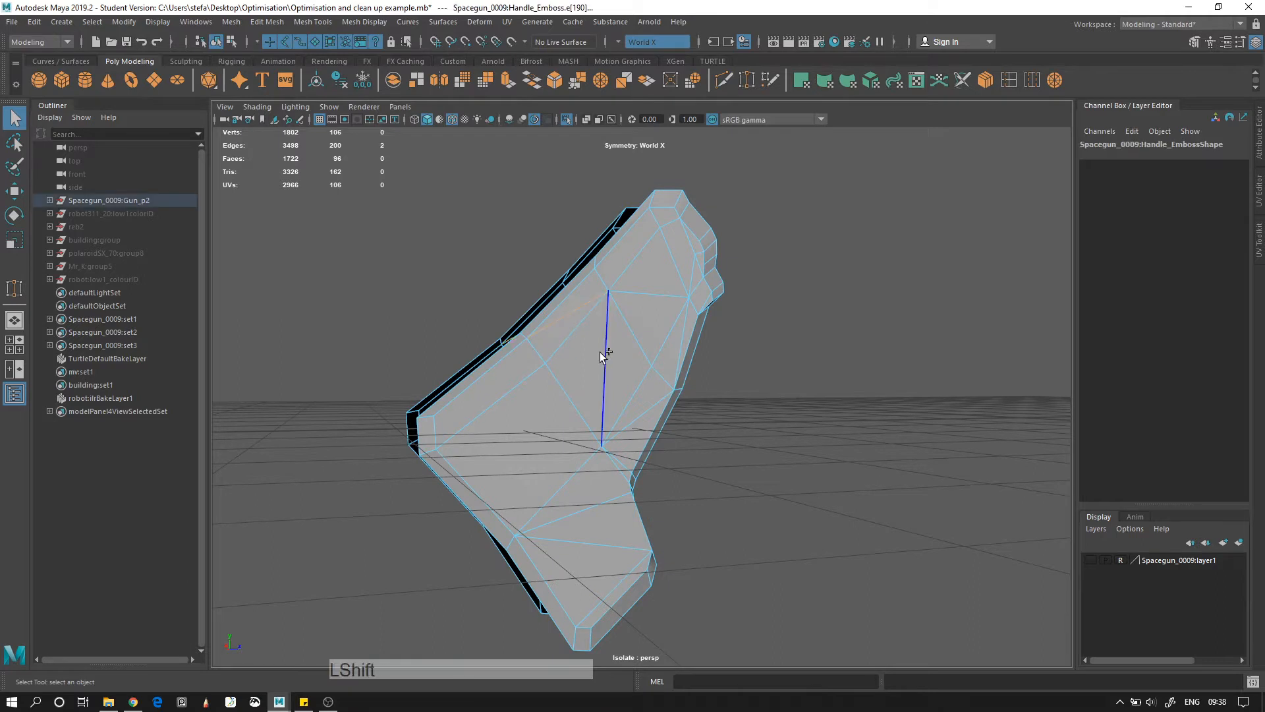
pyautogui.keyDown('shift'); pyautogui.click(600, 352); pyautogui.keyUp('shift')
pyautogui.keyDown('shift'); pyautogui.click(659, 294); pyautogui.keyUp('shift')
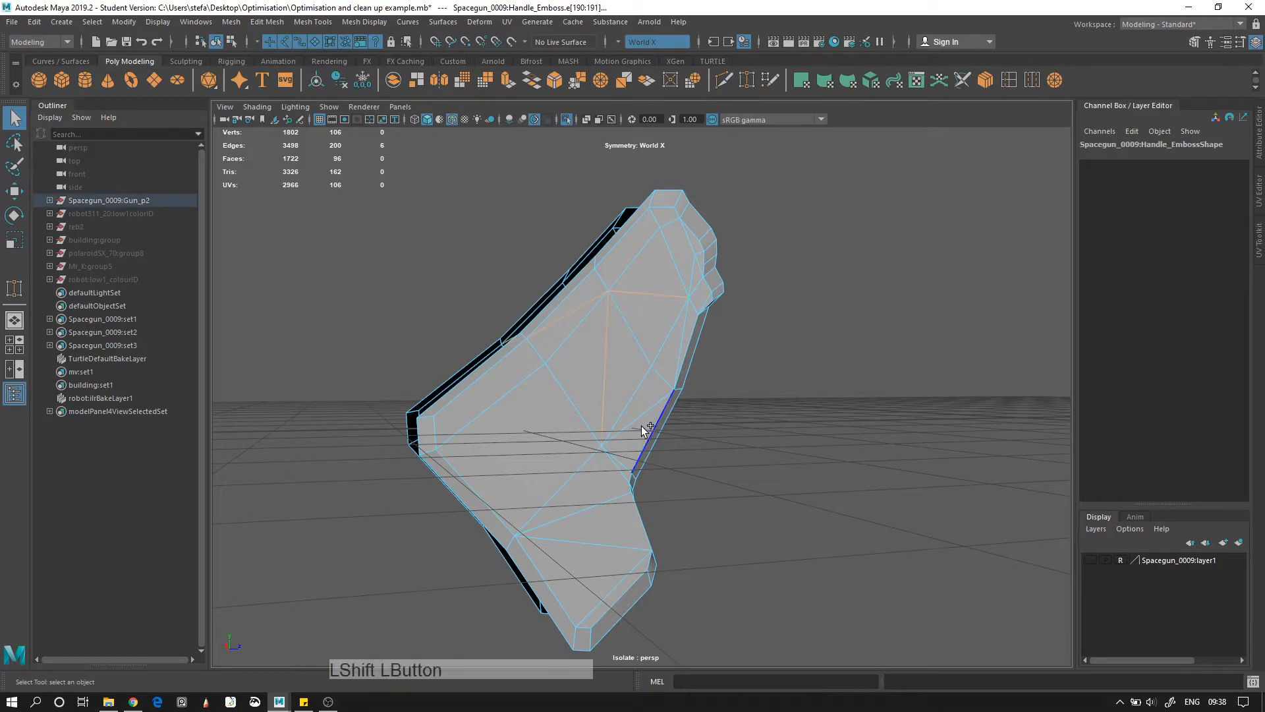
pyautogui.keyDown('shift'); pyautogui.click(684, 347); pyautogui.keyUp('shift')
pyautogui.keyDown('shift'); pyautogui.click(591, 493); pyautogui.keyUp('shift')
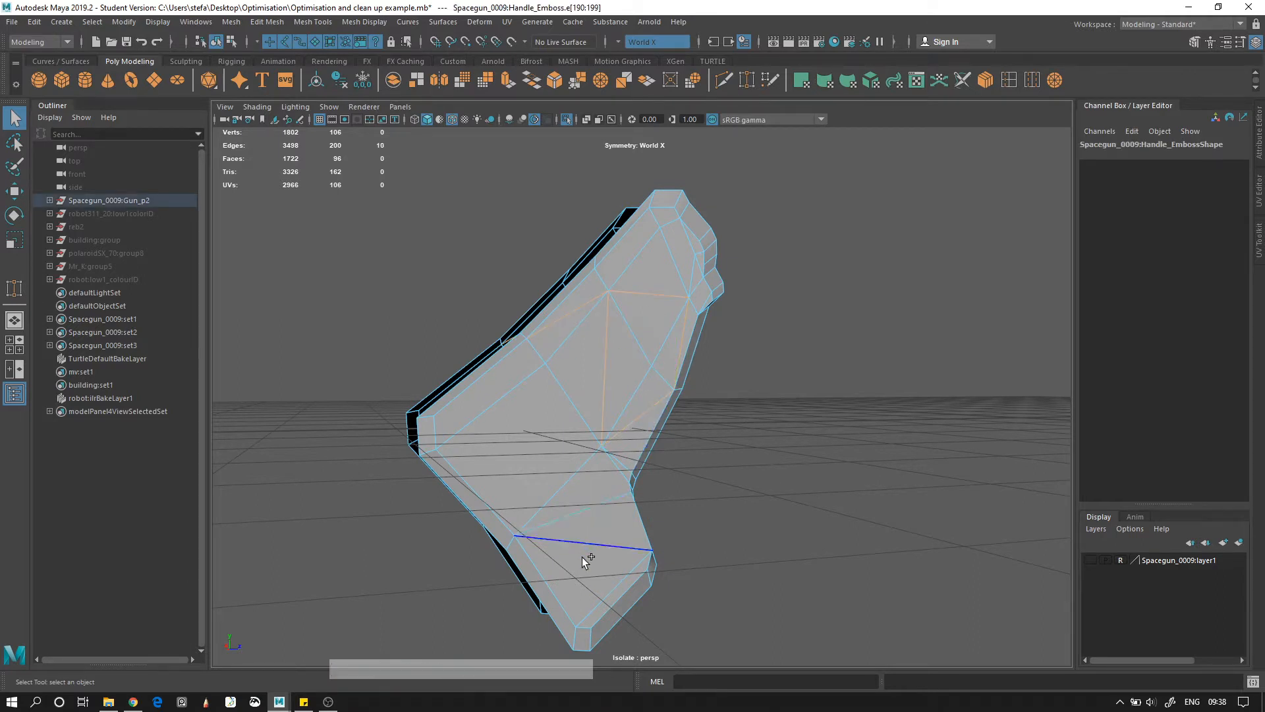
pyautogui.hotkey('ctrl', 'Delete')
pyautogui.click(691, 538)
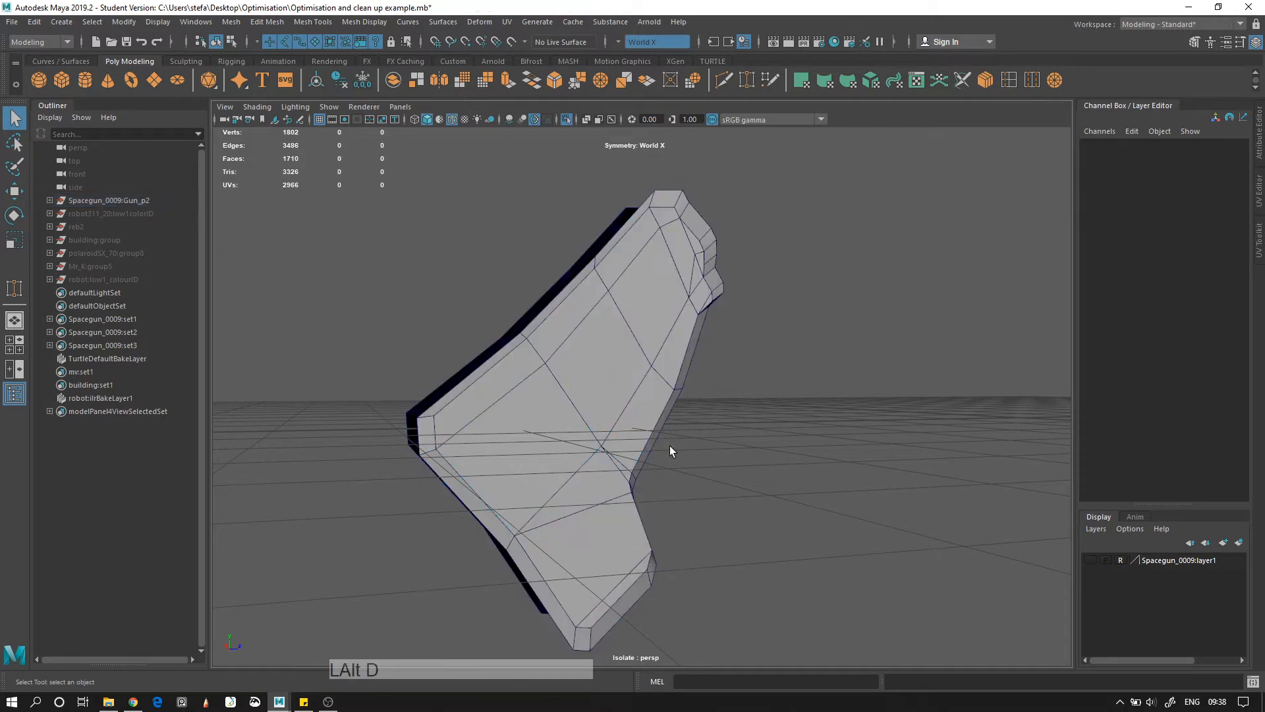
# Hide the grid and check the face loop running lengthwise through the handle panel's middle quads
pyautogui.keyDown('alt'); pyautogui.moveTo(669, 445); pyautogui.dragTo(389, 127); pyautogui.keyUp('alt')
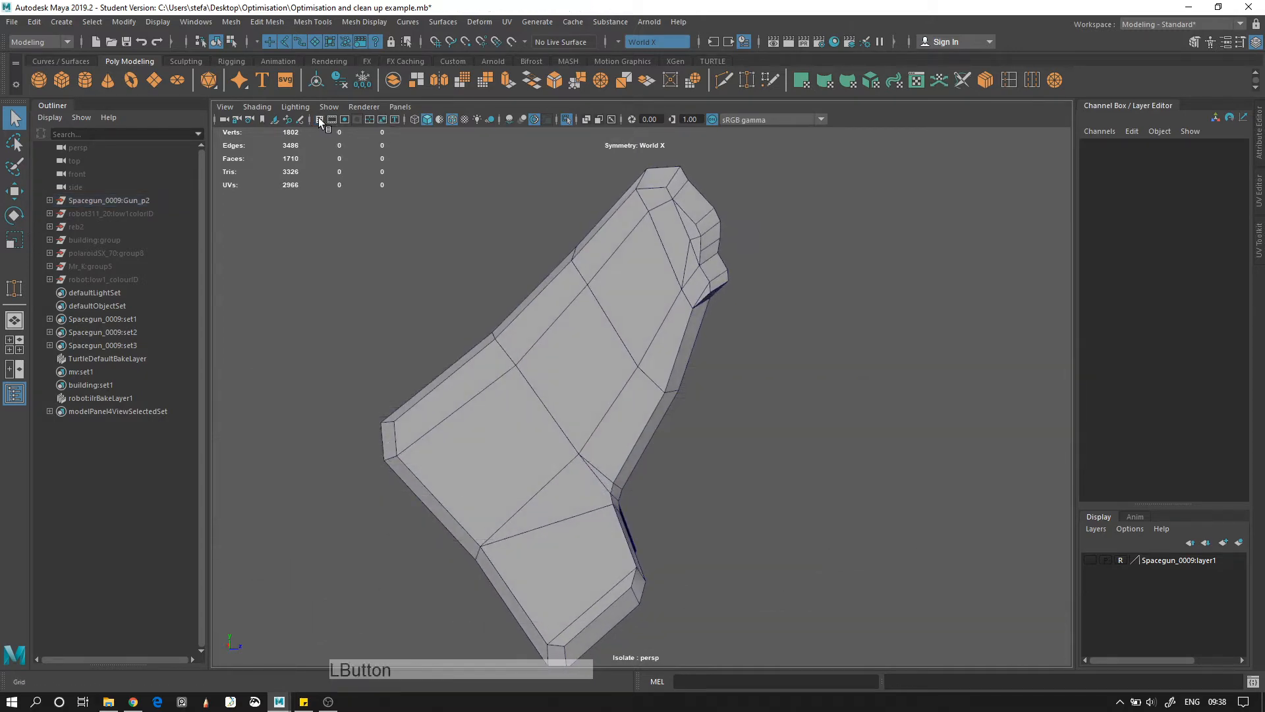
pyautogui.moveTo(553, 339); pyautogui.dragTo(556, 422, button='right')
pyautogui.click(524, 424)
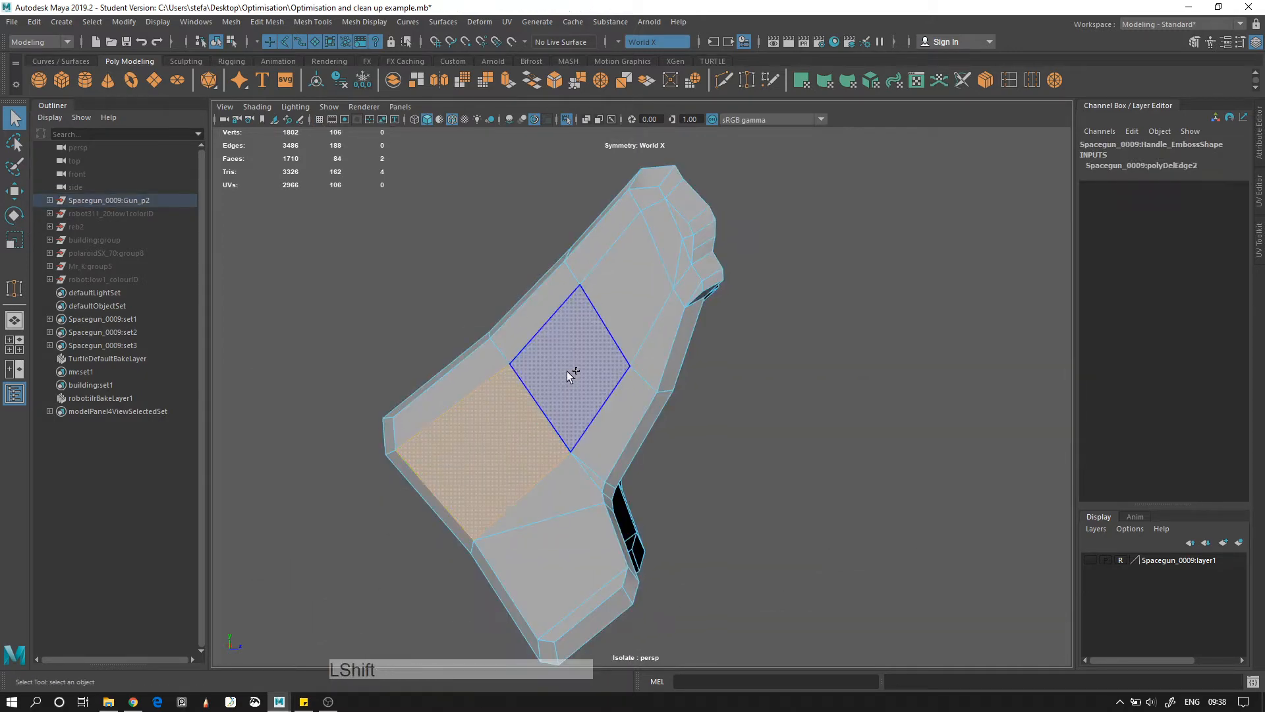
pyautogui.keyDown('shift'); pyautogui.click(566, 371); pyautogui.keyUp('shift')
pyautogui.keyDown('shift'); pyautogui.click(622, 305); pyautogui.keyUp('shift')
pyautogui.click(758, 492)
pyautogui.click(472, 489)
pyautogui.keyDown('shift'); pyautogui.doubleClick(564, 390); pyautogui.keyUp('shift')
pyautogui.keyDown('alt'); pyautogui.moveTo(564, 390); pyautogui.dragTo(435, 553); pyautogui.keyUp('alt')
pyautogui.click(753, 448)
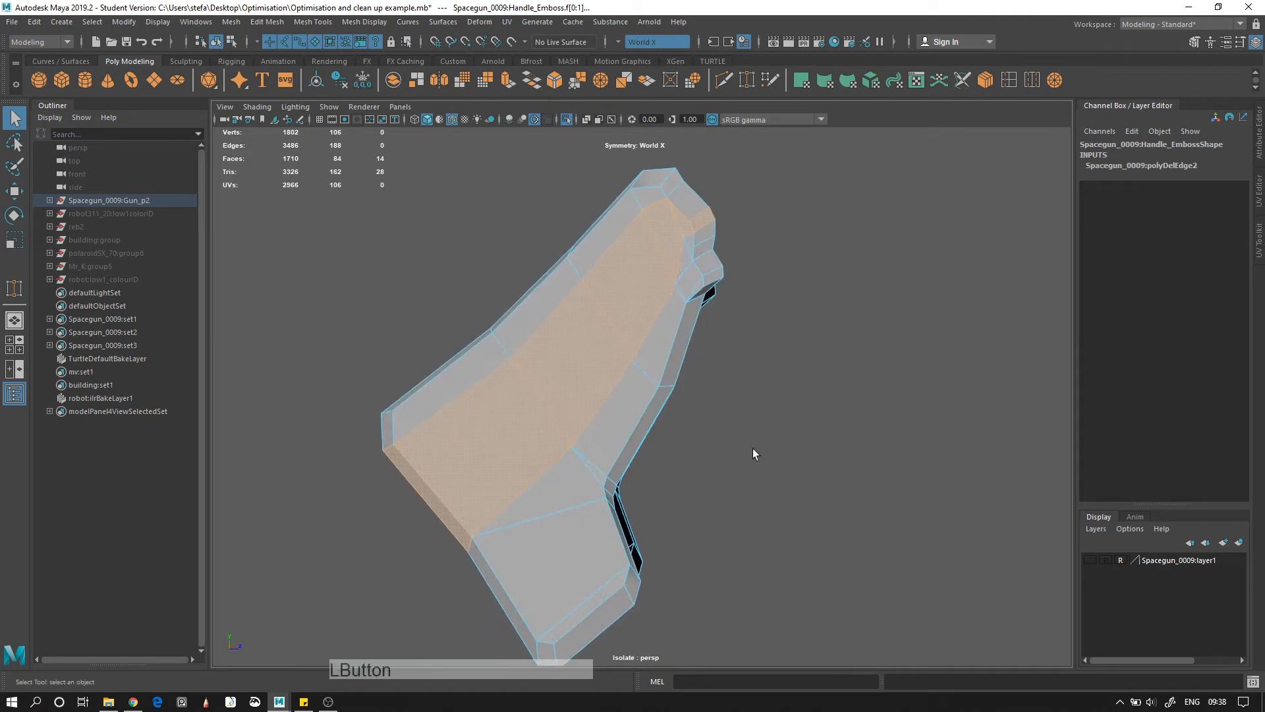
# Check the face loop running through the handle panel's lower faces and the narrow triangle at the inner bend
pyautogui.click(552, 564)
pyautogui.keyDown('shift'); pyautogui.doubleClick(563, 480); pyautogui.keyUp('shift')
pyautogui.keyDown('alt'); pyautogui.moveTo(817, 628); pyautogui.dragTo(607, 615); pyautogui.keyUp('alt')
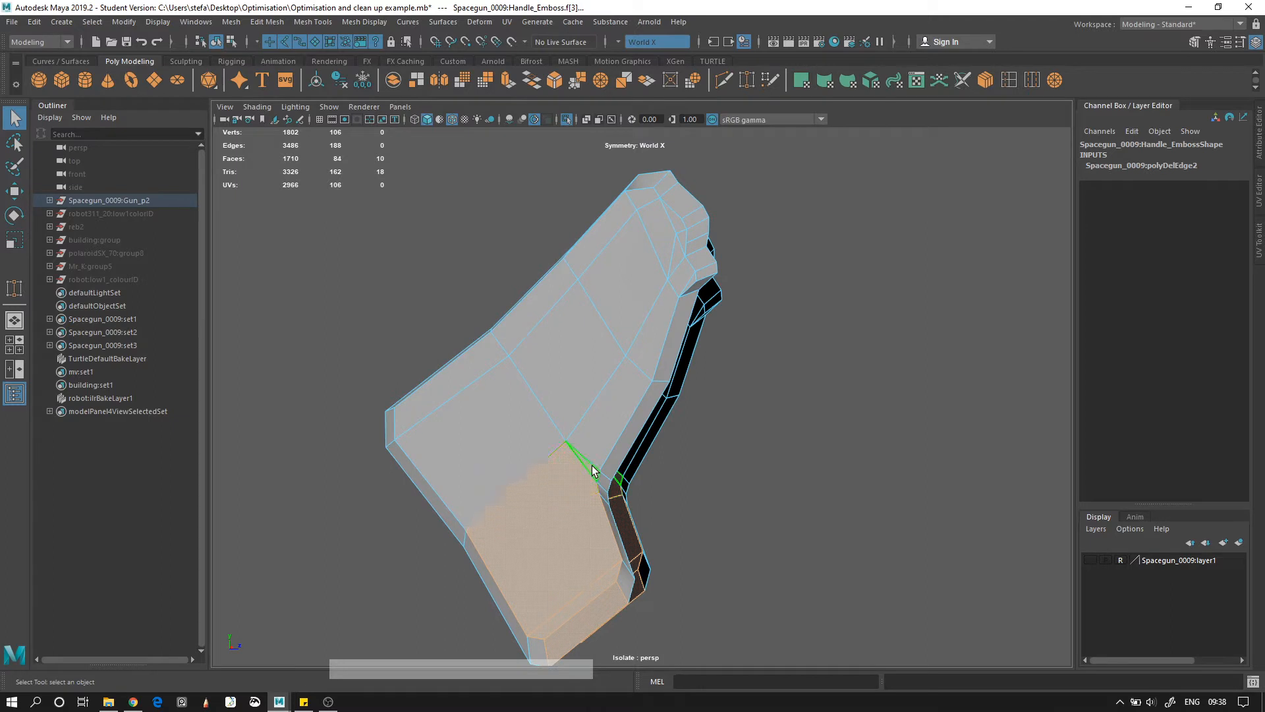
pyautogui.click(729, 302)
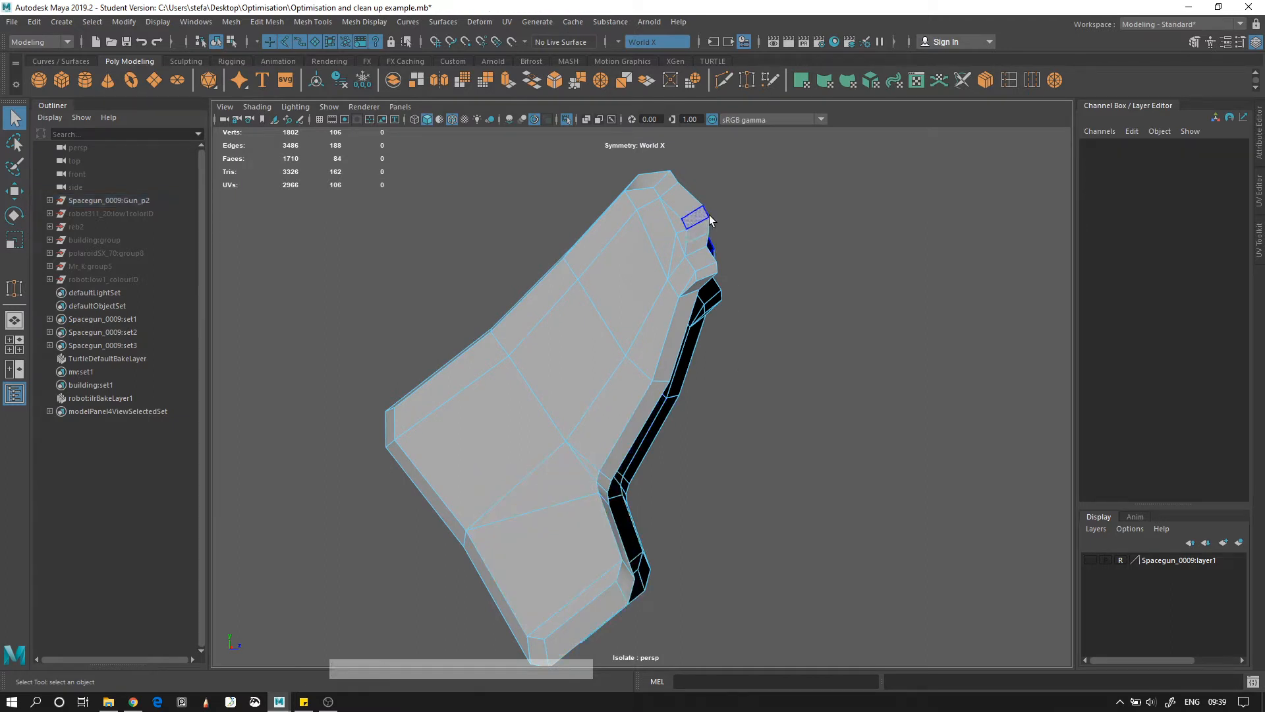
# Check the face loops along the handle panel's long outer bevel on both sides of the bend
pyautogui.keyDown('shift'); pyautogui.click(452, 389); pyautogui.keyUp('shift')
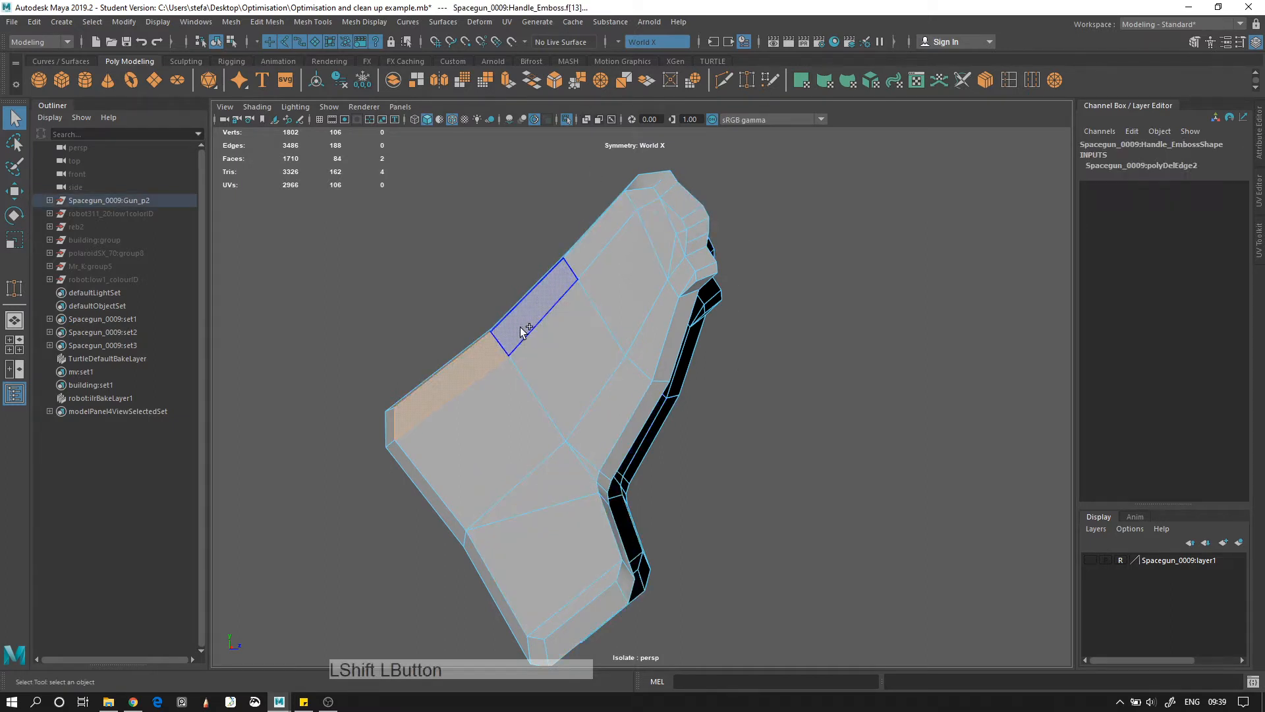
pyautogui.keyDown('shift'); pyautogui.click(469, 425); pyautogui.keyUp('shift')
pyautogui.keyDown('shift'); pyautogui.doubleClick(469, 426); pyautogui.keyUp('shift')
pyautogui.click(525, 329)
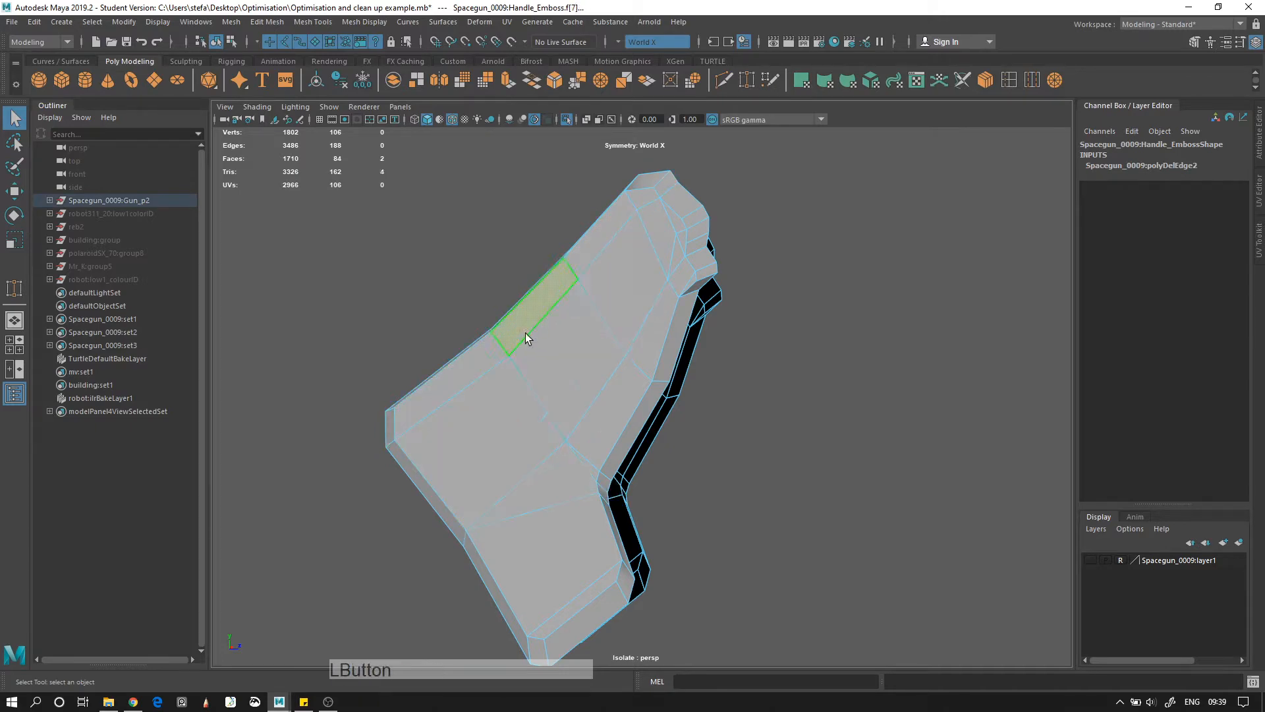
pyautogui.keyDown('shift'); pyautogui.doubleClick(564, 355); pyautogui.keyUp('shift')
pyautogui.click(715, 399)
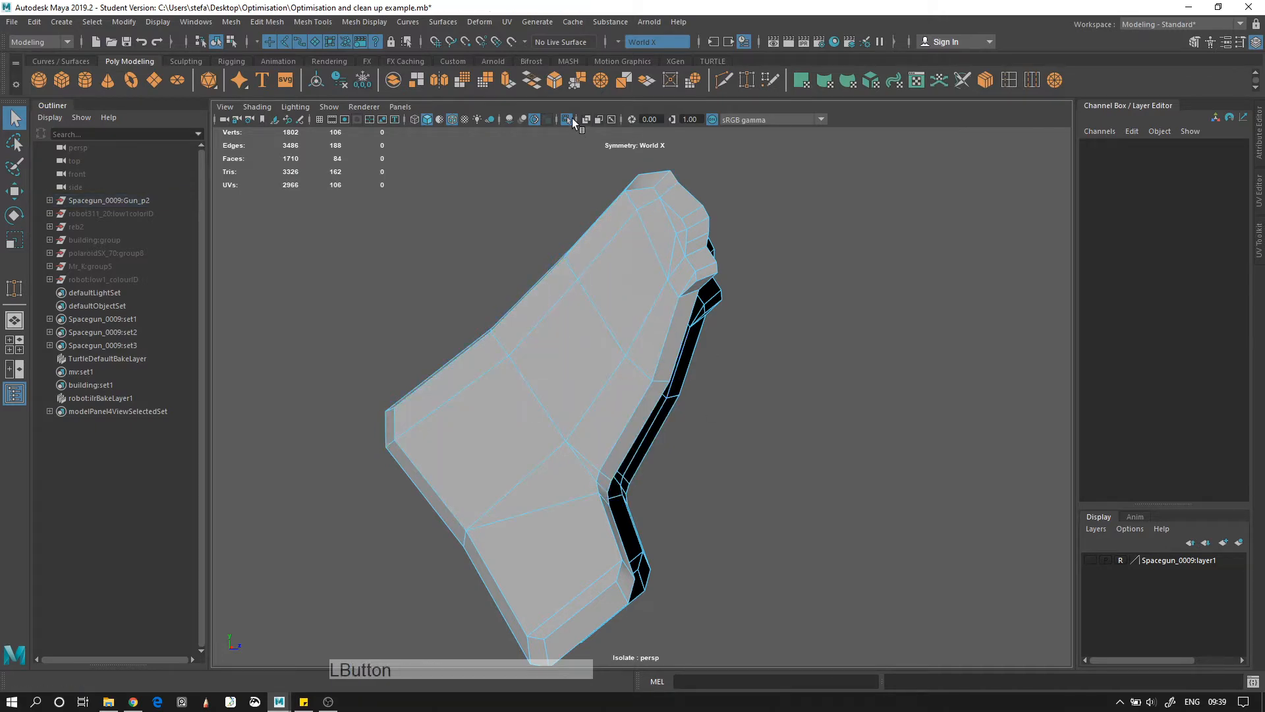
# Show the whole gun again and delete the redundant edge loops that divide the piston connector across its length
pyautogui.click(571, 119)
pyautogui.keyDown('alt'); pyautogui.moveTo(572, 317); pyautogui.dragTo(744, 396, button='right'); pyautogui.keyUp('alt')
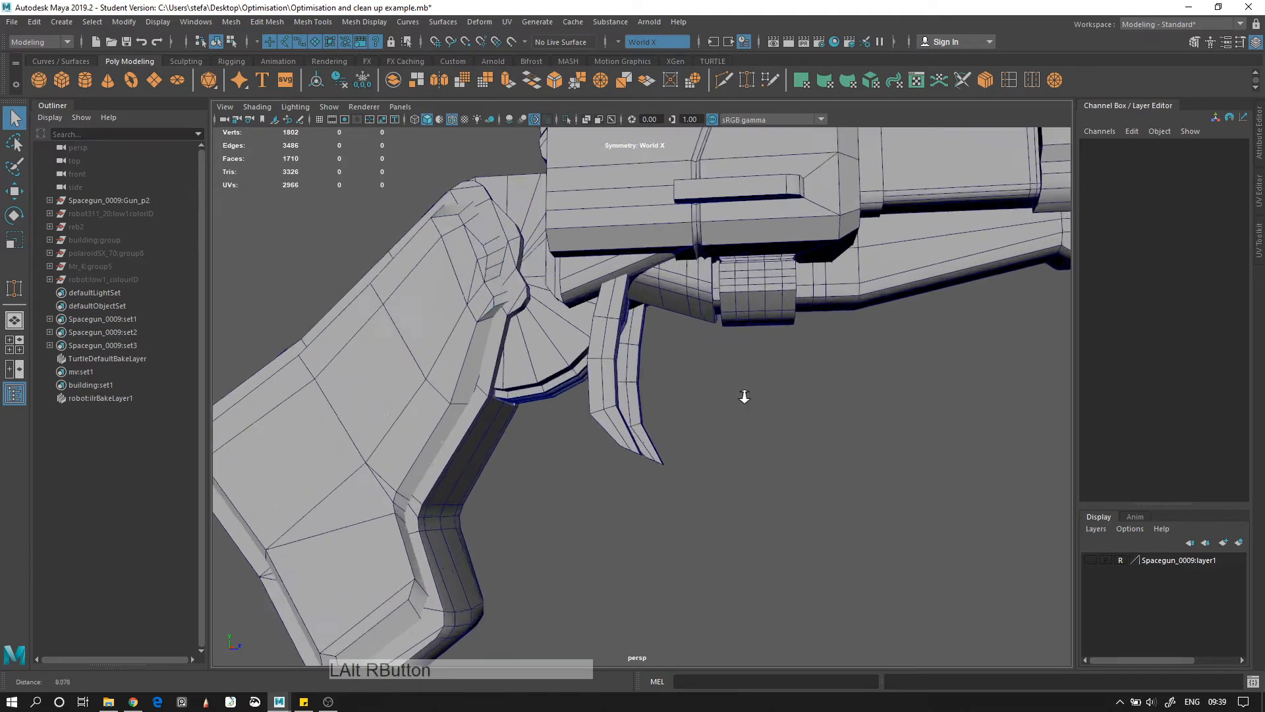
pyautogui.keyDown('alt'); pyautogui.moveTo(745, 396); pyautogui.dragTo(635, 441, button='middle'); pyautogui.keyUp('alt')
pyautogui.click(606, 322)
pyautogui.keyDown('alt'); pyautogui.moveTo(606, 323); pyautogui.dragTo(631, 292, button='right'); pyautogui.keyUp('alt')
pyautogui.press('q')
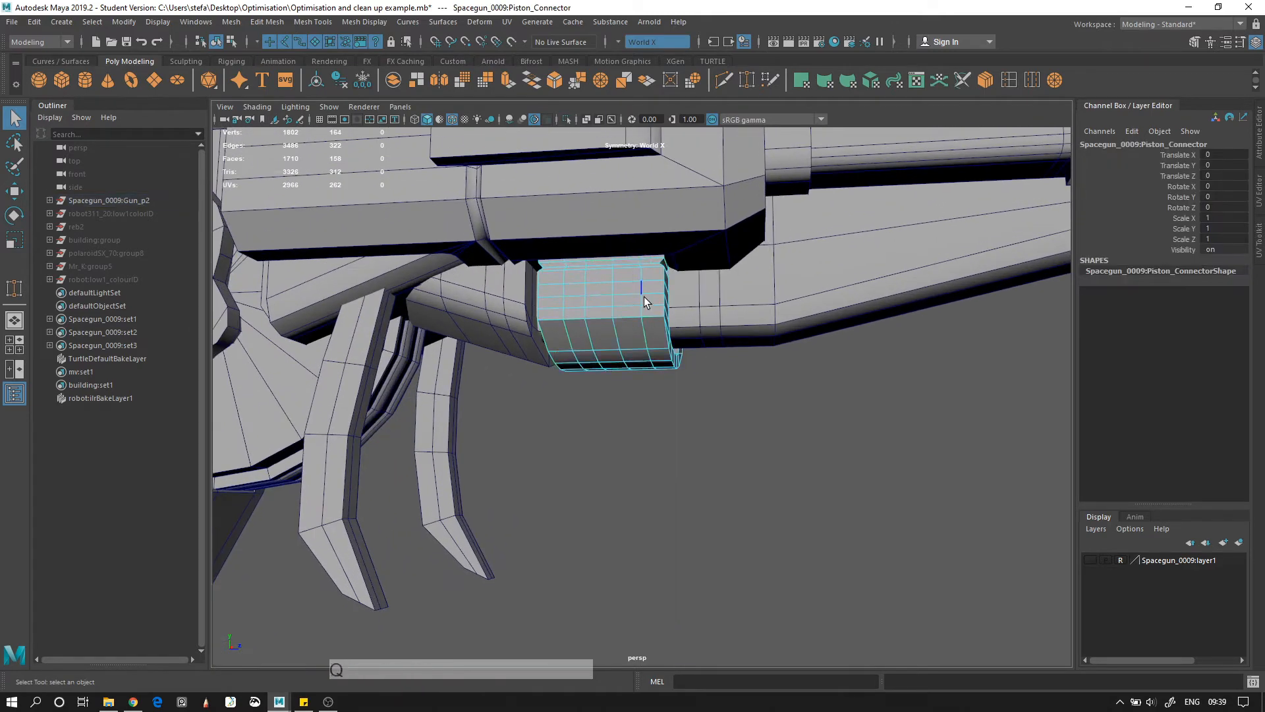
pyautogui.click(641, 297)
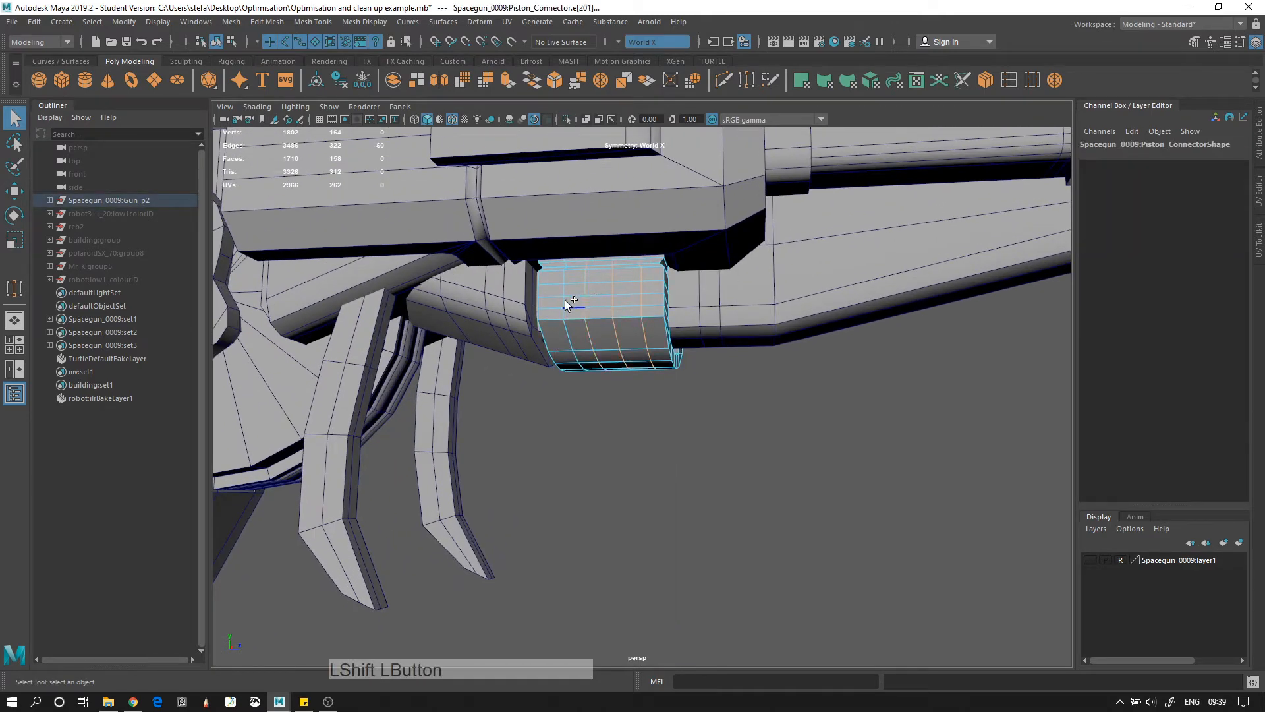
pyautogui.hotkey('ctrl', 'Delete')
# Try to delete the lowest horizontal edge loop on the piston connector's straight sides
pyautogui.keyDown('alt'); pyautogui.moveTo(569, 291); pyautogui.dragTo(558, 356); pyautogui.keyUp('alt')
pyautogui.doubleClick(550, 272)
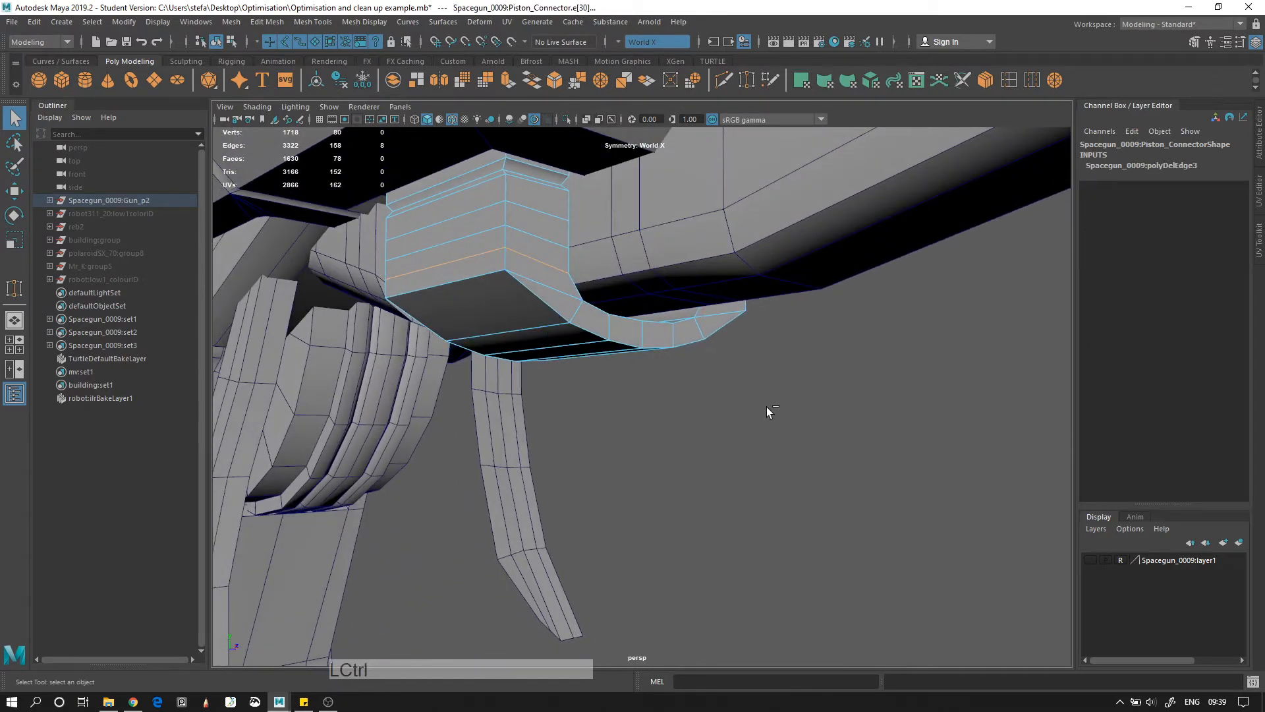
pyautogui.hotkey('ctrl', 'Delete')
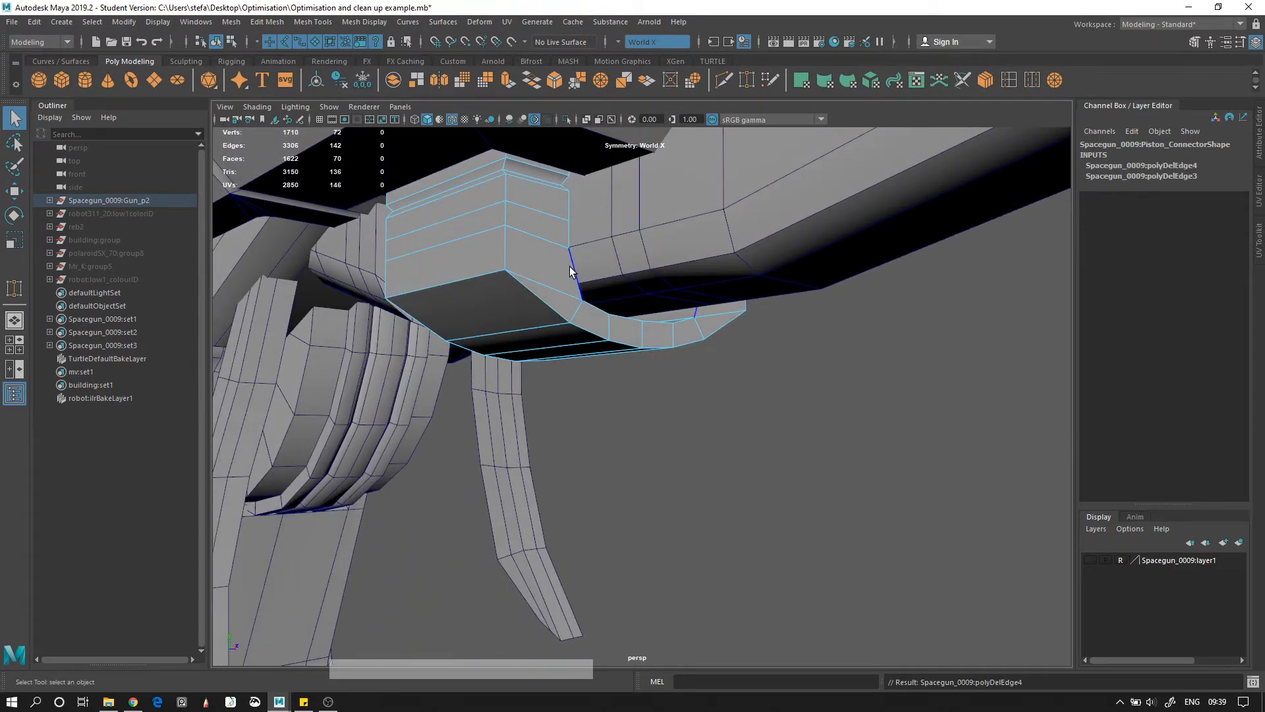
pyautogui.hotkey('ctrl', 'z')
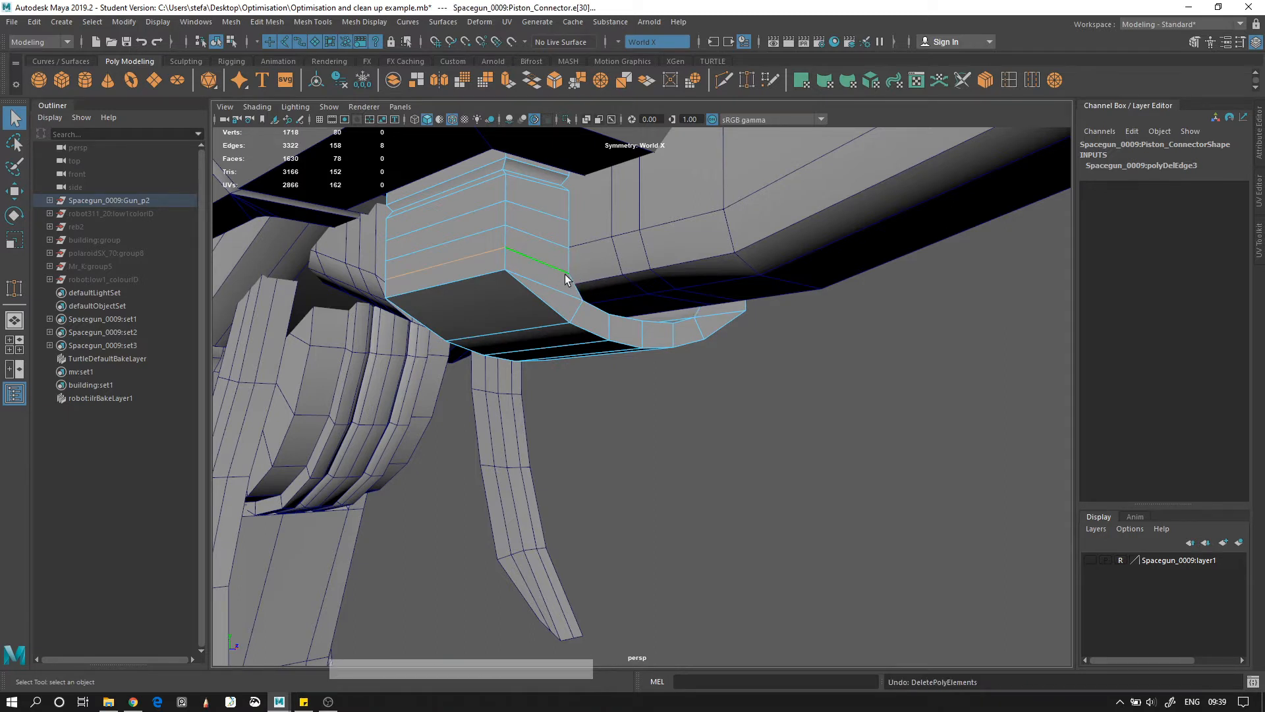
# Delete the two upper horizontal edge loops on the piston connector's straight sides
pyautogui.keyDown('shift'); pyautogui.click(537, 225); pyautogui.keyUp('shift')
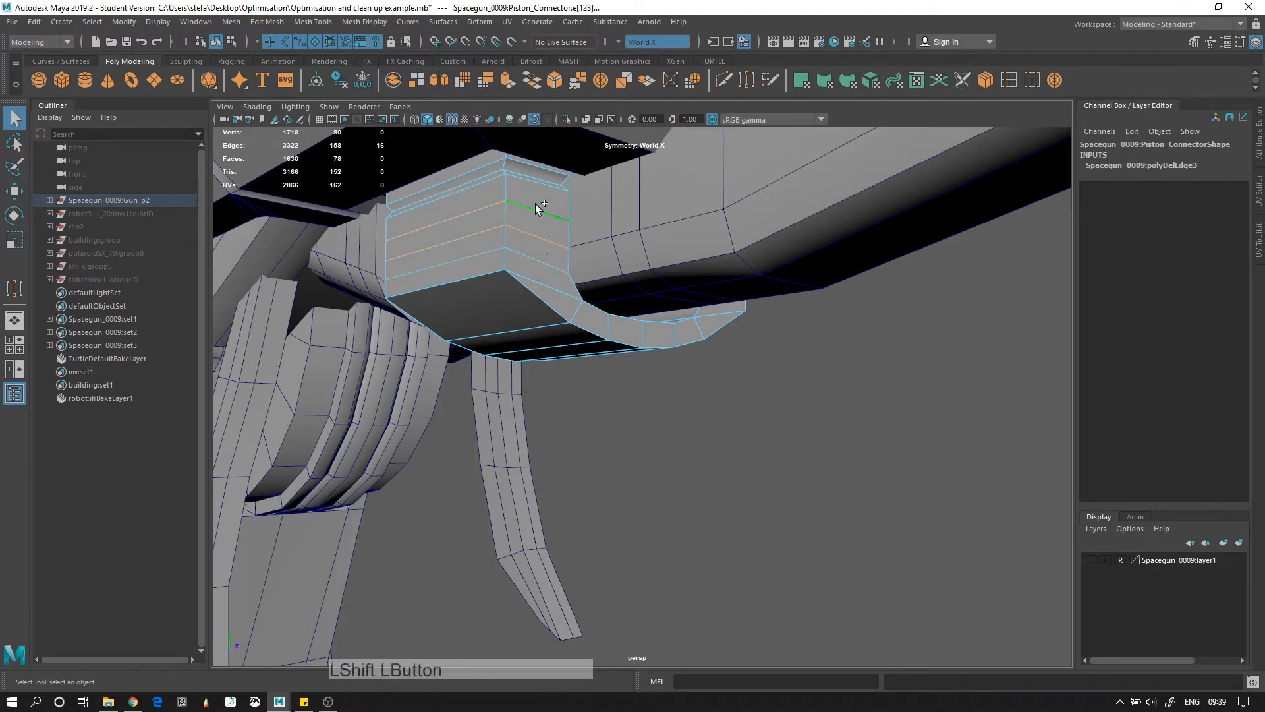
pyautogui.hotkey('ctrl', 'Delete')
# Try to raise the remaining horizontal edge on the piston connector's side and delete it
pyautogui.keyDown('alt'); pyautogui.moveTo(535, 203); pyautogui.dragTo(564, 282, button='right'); pyautogui.keyUp('alt')
pyautogui.keyDown('alt'); pyautogui.moveTo(565, 282); pyautogui.dragTo(689, 364, button='middle'); pyautogui.keyUp('alt')
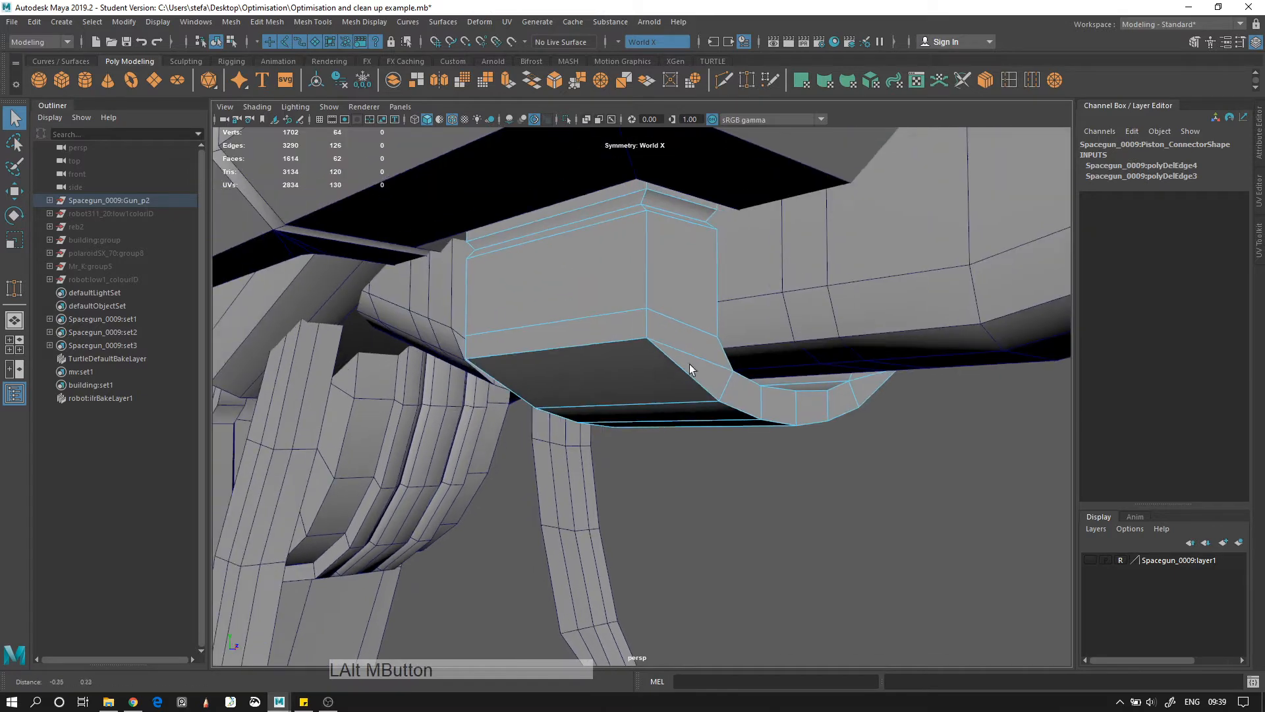
pyautogui.click(602, 318)
pyautogui.keyDown('alt'); pyautogui.moveTo(553, 322); pyautogui.dragTo(479, 347); pyautogui.keyUp('alt')
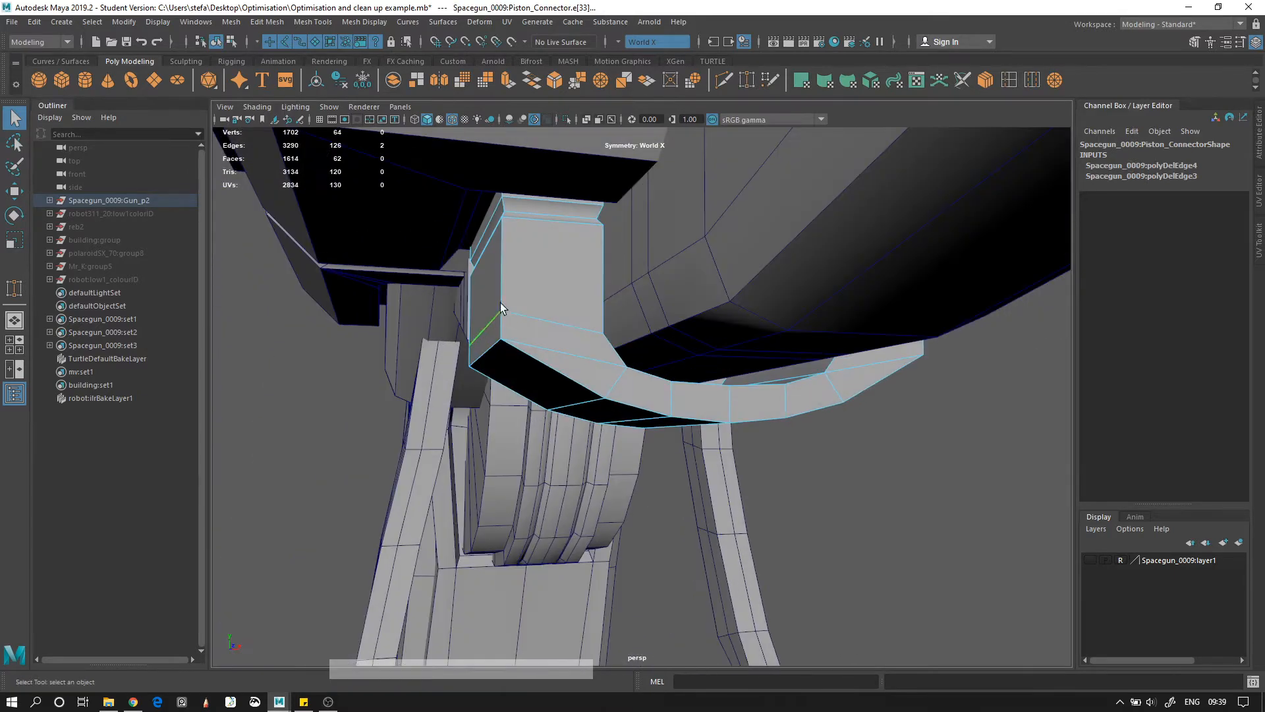
pyautogui.press('w')
pyautogui.moveTo(484, 272)
pyautogui.mouseDown()
pyautogui.moveTo(483, 244)
pyautogui.moveTo(482, 295)
pyautogui.moveTo(479, 263)
pyautogui.mouseUp()
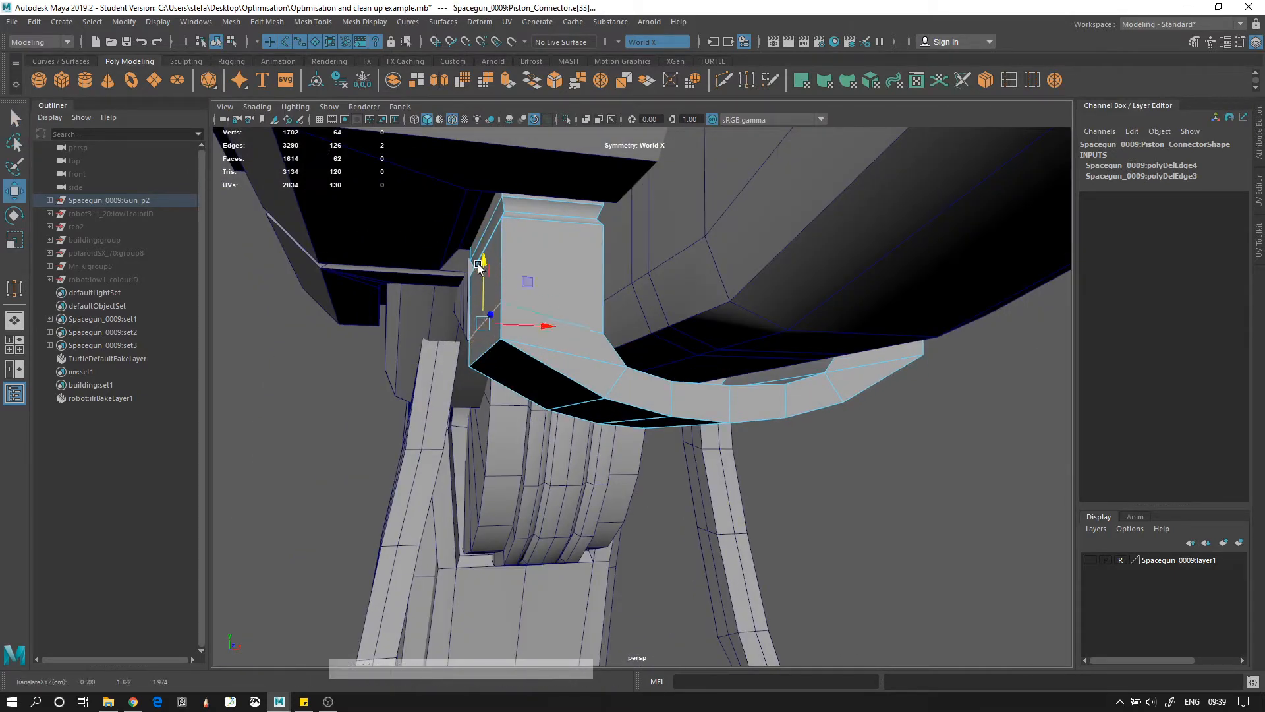
pyautogui.hotkey('ctrl', 'z')
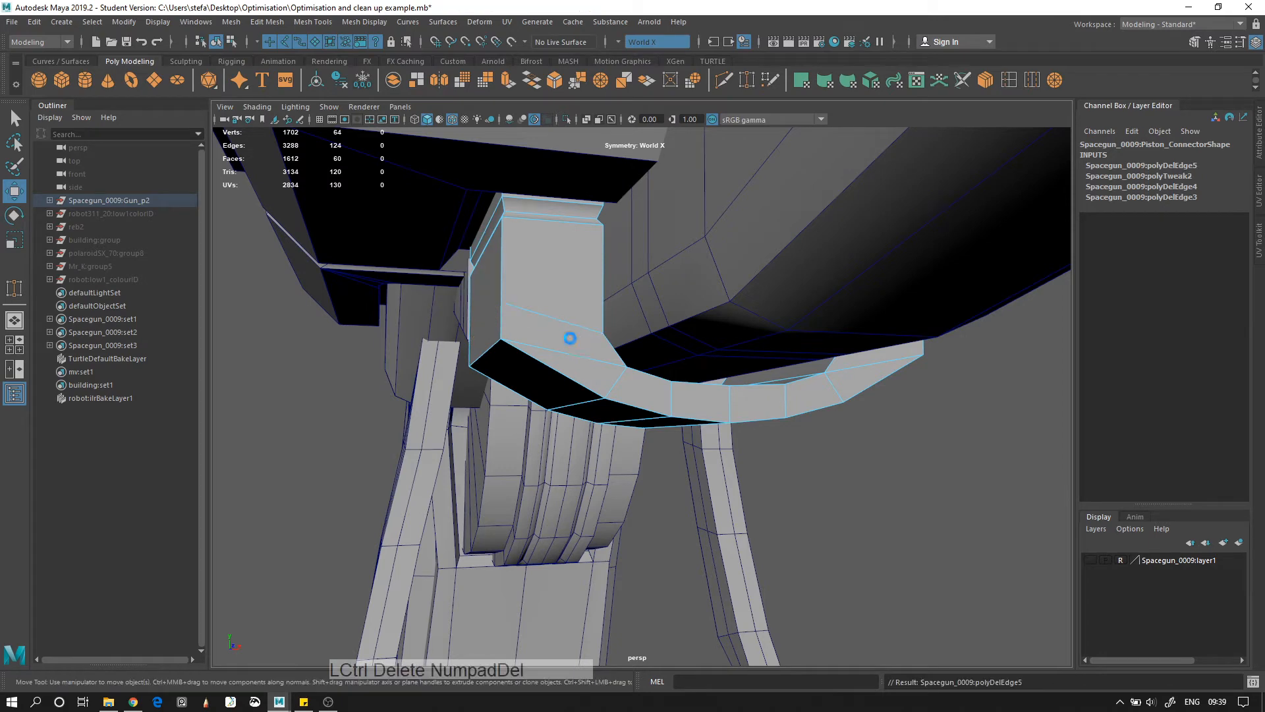
# Target-weld the remaining horizontal edge on the piston connector's side onto the side's bottom edge
pyautogui.keyDown('alt'); pyautogui.moveTo(570, 340); pyautogui.dragTo(653, 263); pyautogui.keyUp('alt')
pyautogui.click(747, 79)
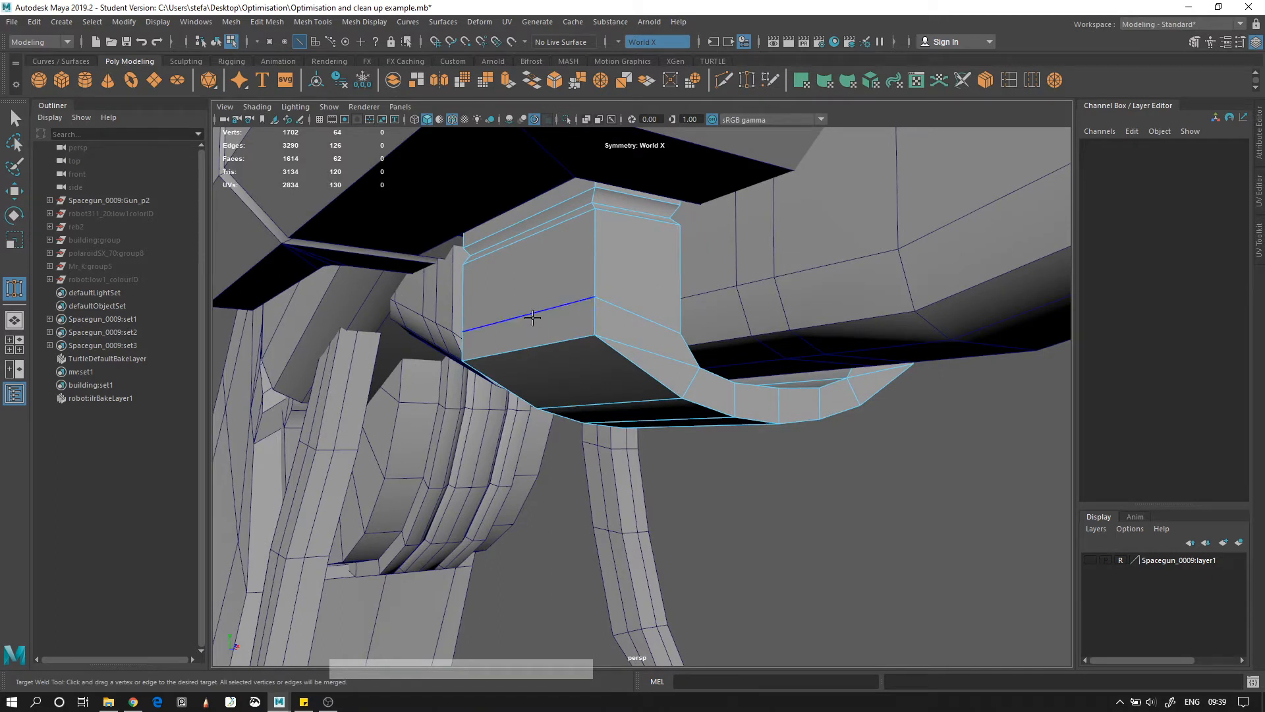
pyautogui.moveTo(533, 317); pyautogui.dragTo(540, 349)
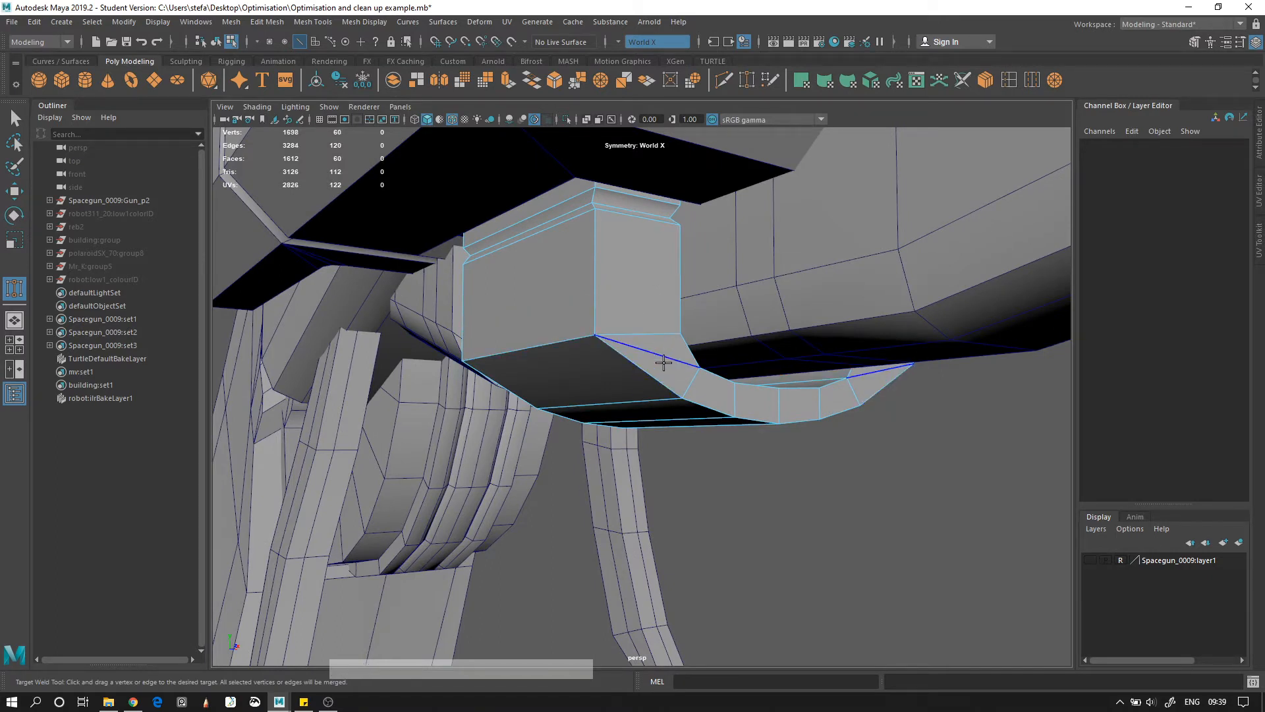
# Delete the leftover diagonal edge on the end face of the piston connector, where the curve begins
pyautogui.moveTo(666, 414); pyautogui.dragTo(641, 415, button='right')
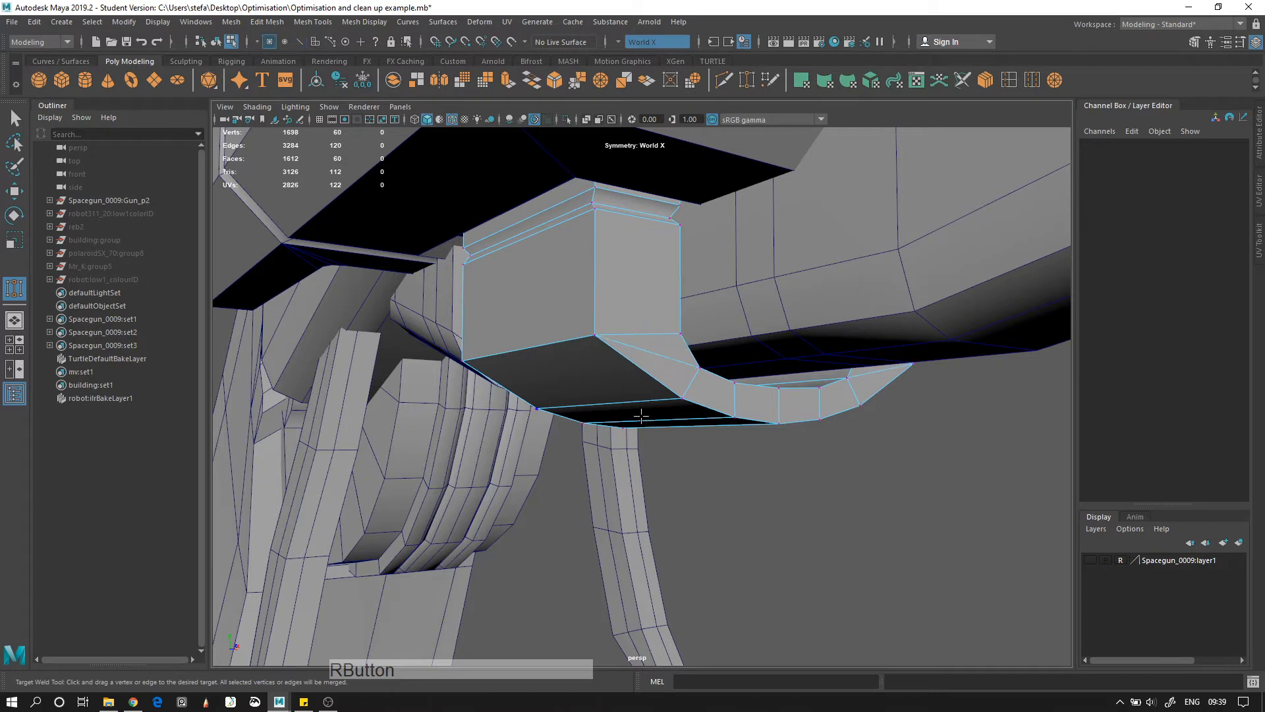
pyautogui.press('q')
pyautogui.moveTo(677, 338); pyautogui.dragTo(674, 308, button='right')
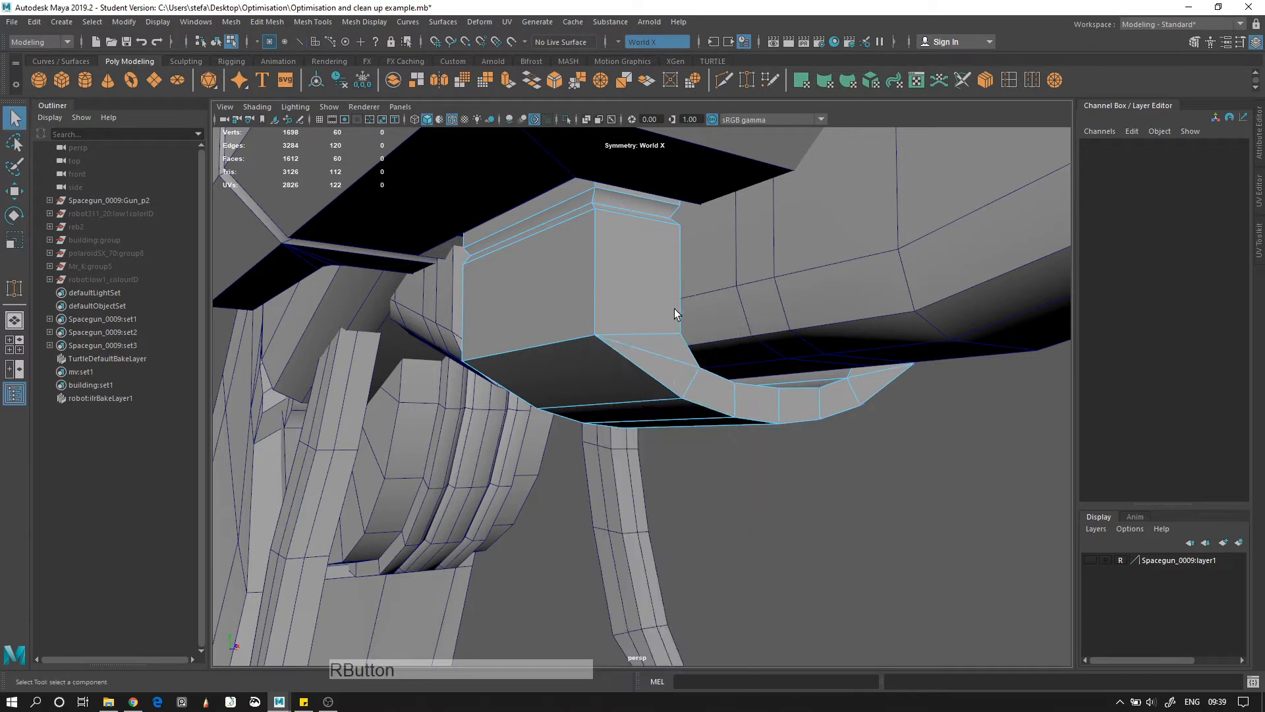
pyautogui.click(664, 359)
pyautogui.hotkey('ctrl', 'Delete')
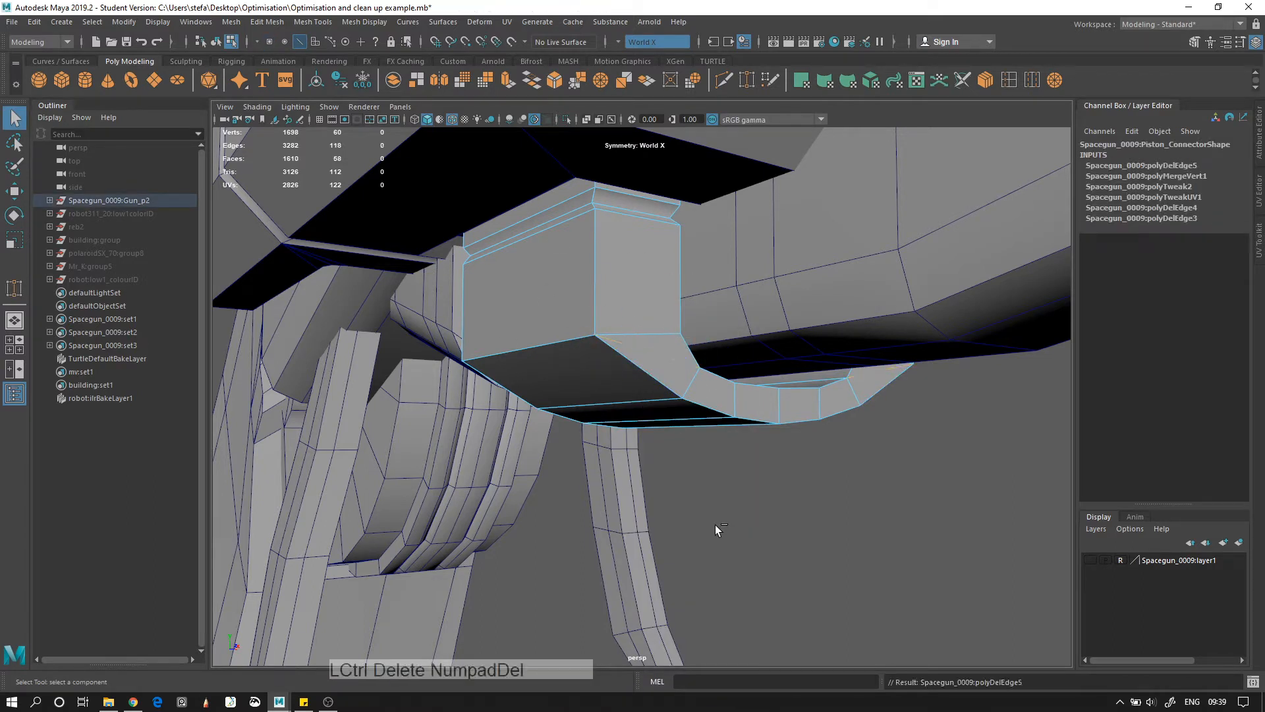
pyautogui.keyDown('alt'); pyautogui.moveTo(819, 507); pyautogui.dragTo(692, 485); pyautogui.keyUp('alt')
pyautogui.keyDown('alt'); pyautogui.moveTo(692, 485); pyautogui.dragTo(804, 489, button='right'); pyautogui.keyUp('alt')
pyautogui.click(879, 448)
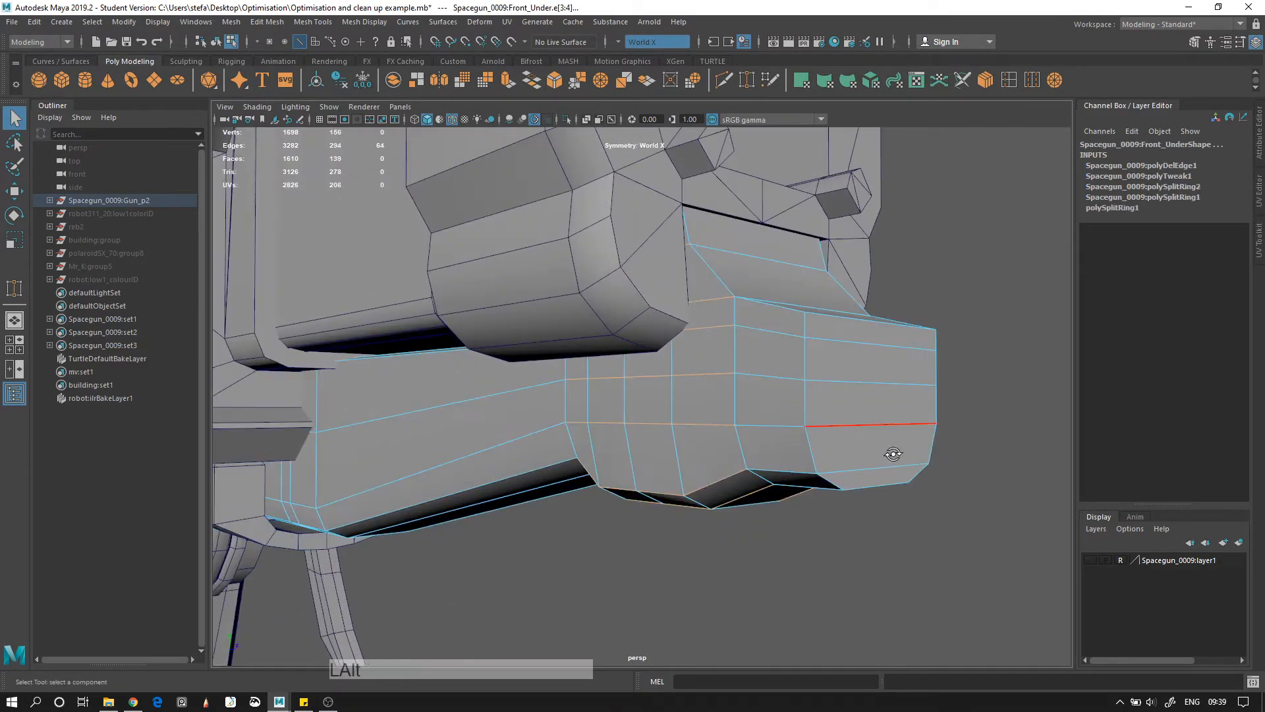
pyautogui.keyDown('alt'); pyautogui.moveTo(892, 455); pyautogui.dragTo(890, 491); pyautogui.keyUp('alt')
pyautogui.press('F8')
pyautogui.click(888, 498)
# Target-weld the redundant horizontal edges on the front under-barrel piece's end face onto the neighbouring lower and top edges
pyautogui.keyDown('alt'); pyautogui.moveTo(888, 499); pyautogui.dragTo(664, 527, button='middle'); pyautogui.keyUp('alt')
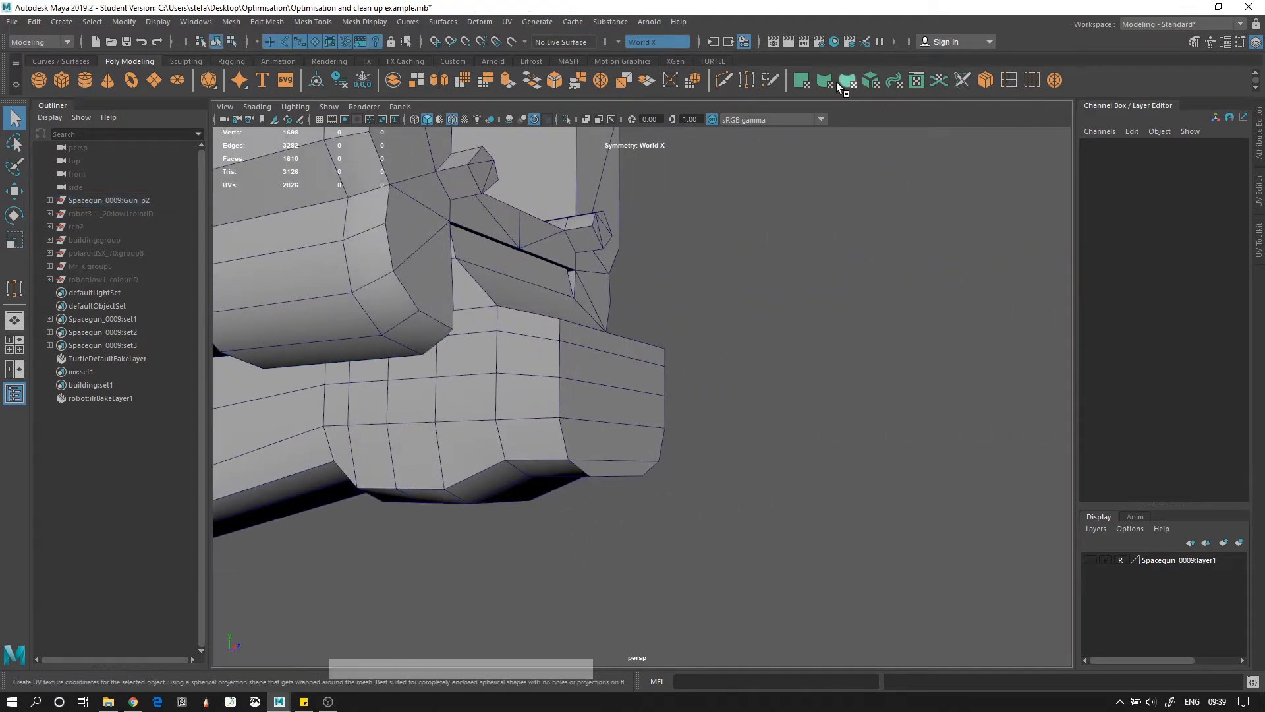
pyautogui.click(747, 80)
pyautogui.keyDown('alt'); pyautogui.moveTo(601, 425); pyautogui.dragTo(402, 435); pyautogui.keyUp('alt')
pyautogui.keyDown('alt'); pyautogui.moveTo(421, 441); pyautogui.dragTo(712, 457, button='middle'); pyautogui.keyUp('alt')
pyautogui.keyDown('alt'); pyautogui.moveTo(392, 449); pyautogui.dragTo(405, 445); pyautogui.keyUp('alt')
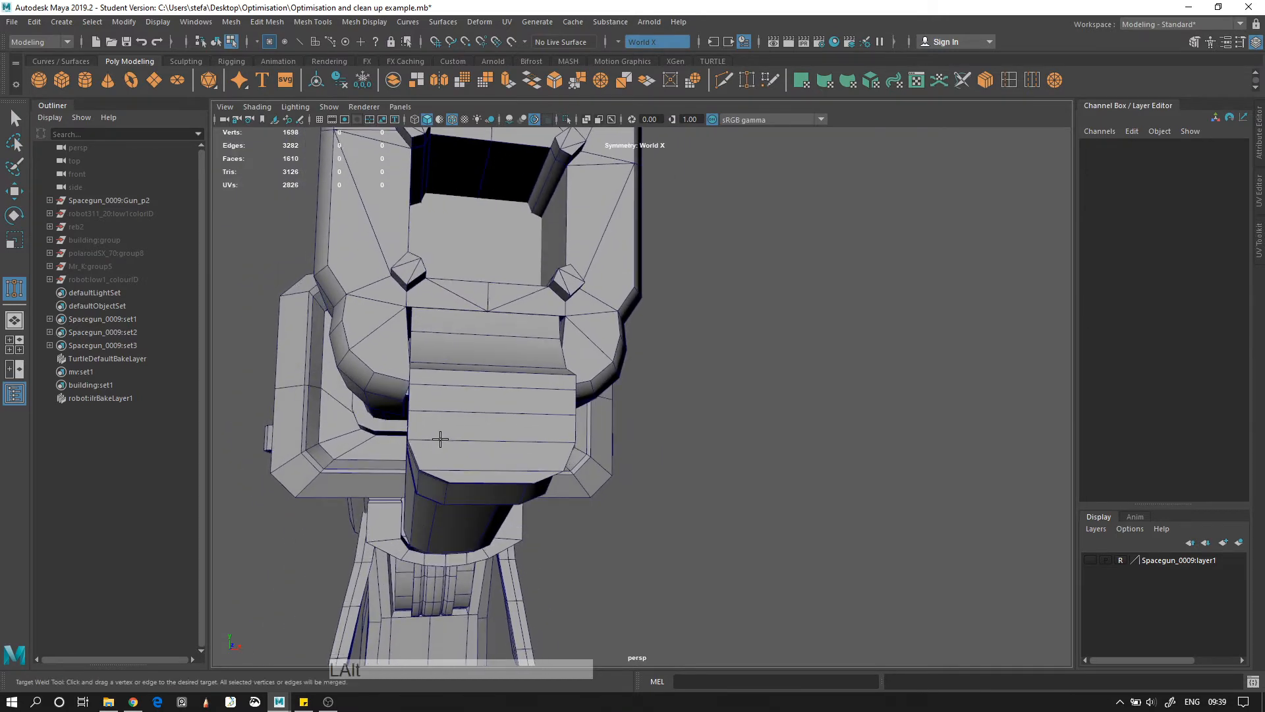
pyautogui.keyDown('alt'); pyautogui.moveTo(485, 439); pyautogui.dragTo(661, 454); pyautogui.keyUp('alt')
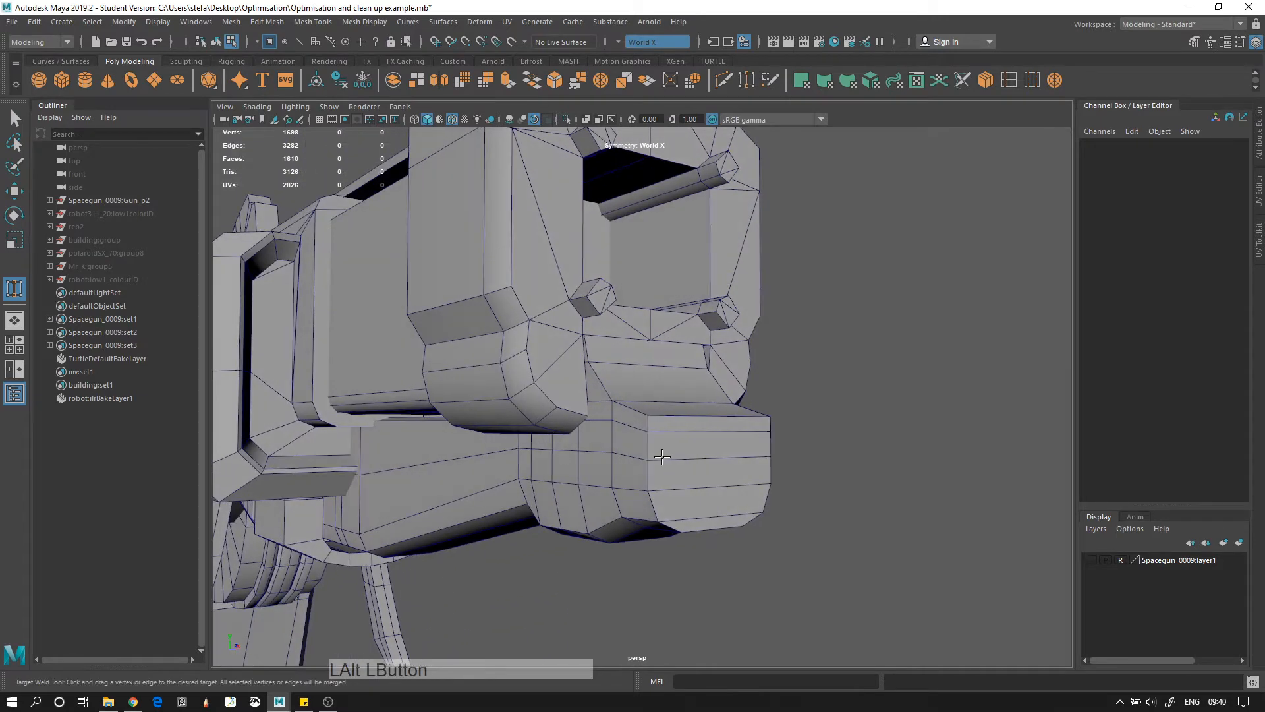
pyautogui.rightClick(679, 336)
pyautogui.moveTo(686, 337); pyautogui.dragTo(679, 299, button='right')
pyautogui.moveTo(678, 462); pyautogui.dragTo(684, 484)
pyautogui.moveTo(682, 433); pyautogui.dragTo(677, 420)
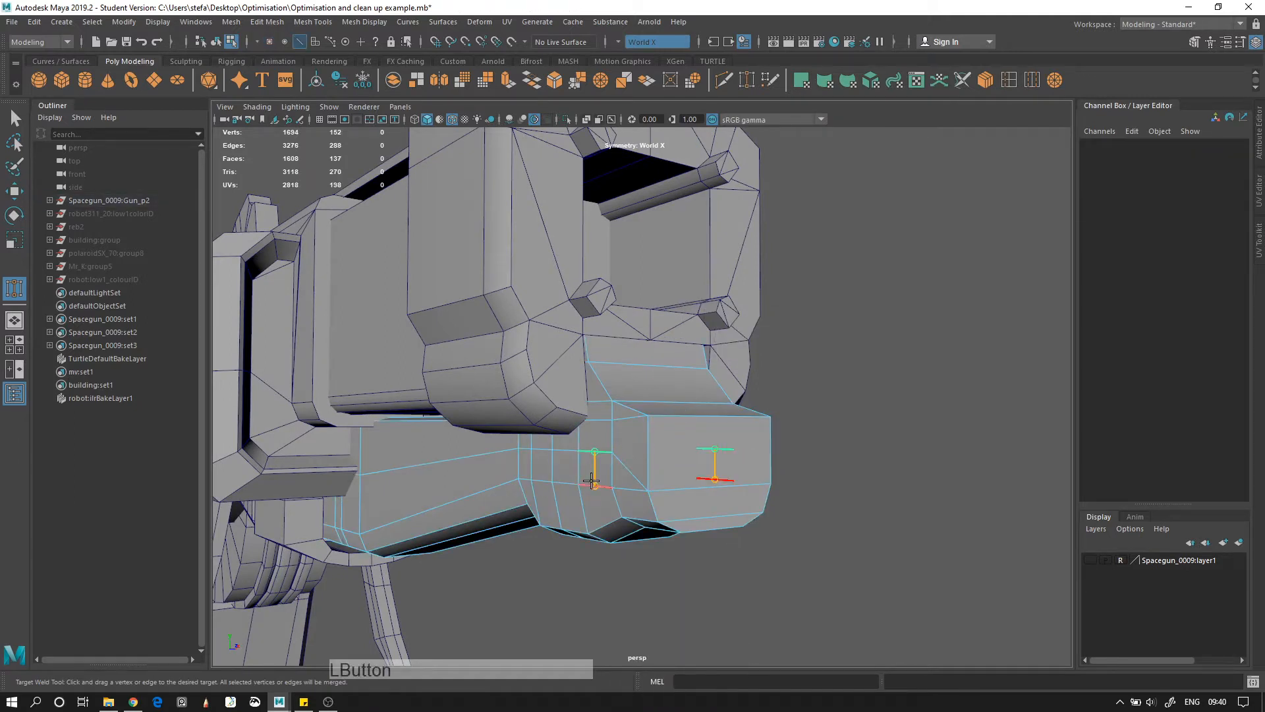
# Target-weld the matching horizontal edges along the front under-barrel piece's side onto their neighbouring edges
pyautogui.moveTo(591, 479); pyautogui.dragTo(593, 483)
pyautogui.moveTo(536, 450); pyautogui.dragTo(734, 418)
pyautogui.press('q')
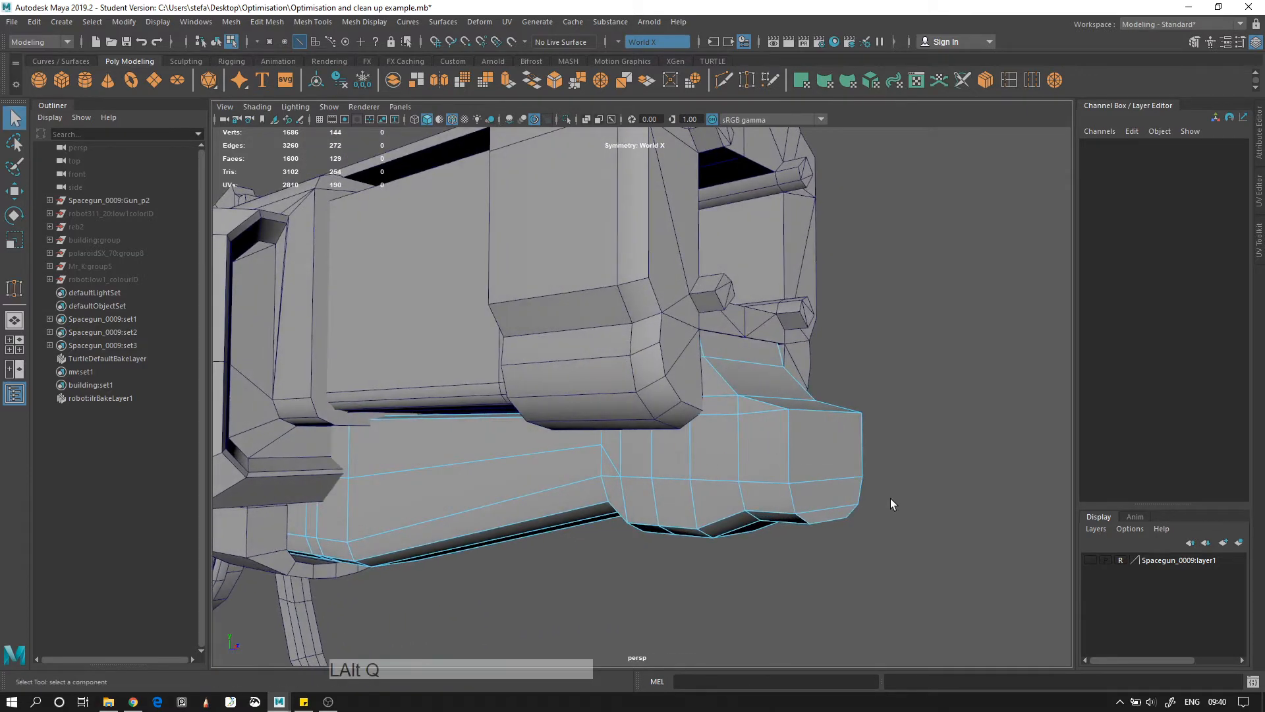
pyautogui.press('F8')
# Delete the redundant lengthwise middle edge loops running down the curved trigger prongs
pyautogui.keyDown('alt'); pyautogui.moveTo(891, 504); pyautogui.dragTo(745, 453, button='right'); pyautogui.keyUp('alt')
pyautogui.keyDown('alt'); pyautogui.moveTo(376, 442); pyautogui.dragTo(618, 429, button='middle'); pyautogui.keyUp('alt')
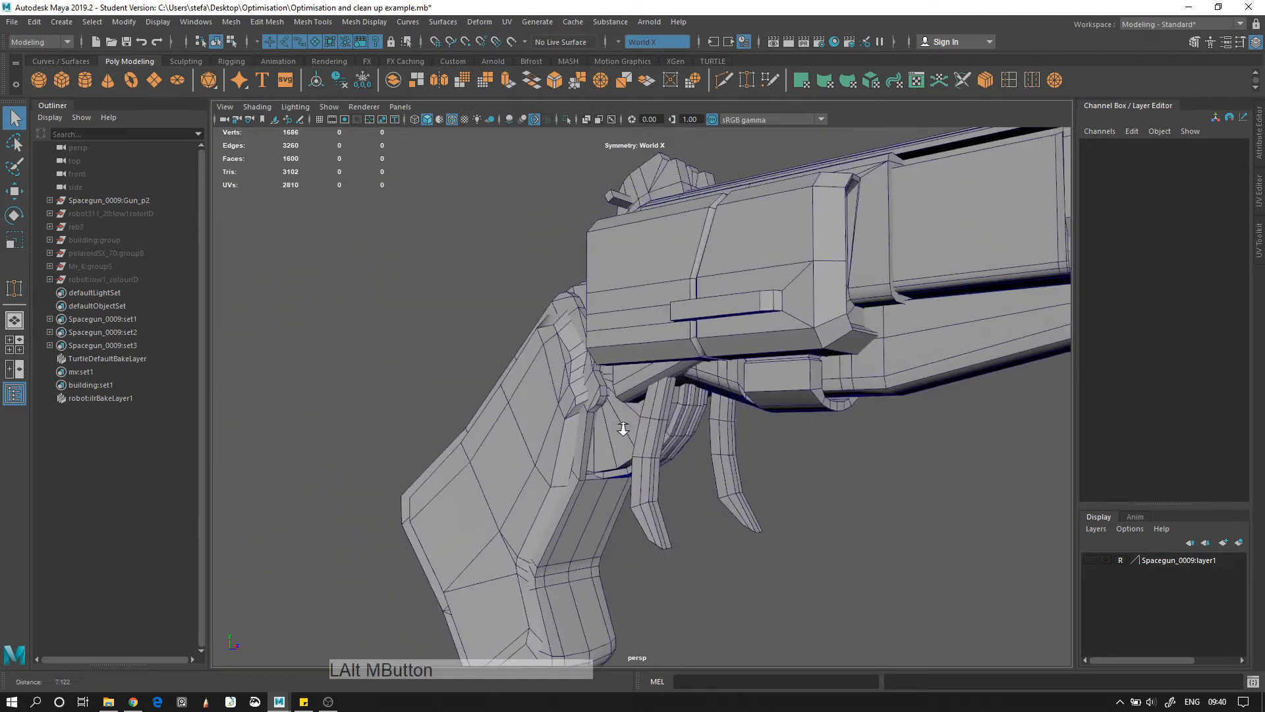
pyautogui.keyDown('alt'); pyautogui.moveTo(618, 429); pyautogui.dragTo(723, 417, button='right'); pyautogui.keyUp('alt')
pyautogui.keyDown('alt'); pyautogui.moveTo(685, 443); pyautogui.dragTo(640, 396, button='middle'); pyautogui.keyUp('alt')
pyautogui.click(639, 354)
pyautogui.keyDown('alt'); pyautogui.moveTo(639, 353); pyautogui.dragTo(665, 369); pyautogui.keyUp('alt')
pyautogui.keyDown('alt'); pyautogui.moveTo(665, 369); pyautogui.dragTo(694, 301, button='right'); pyautogui.keyUp('alt')
pyautogui.click(684, 383)
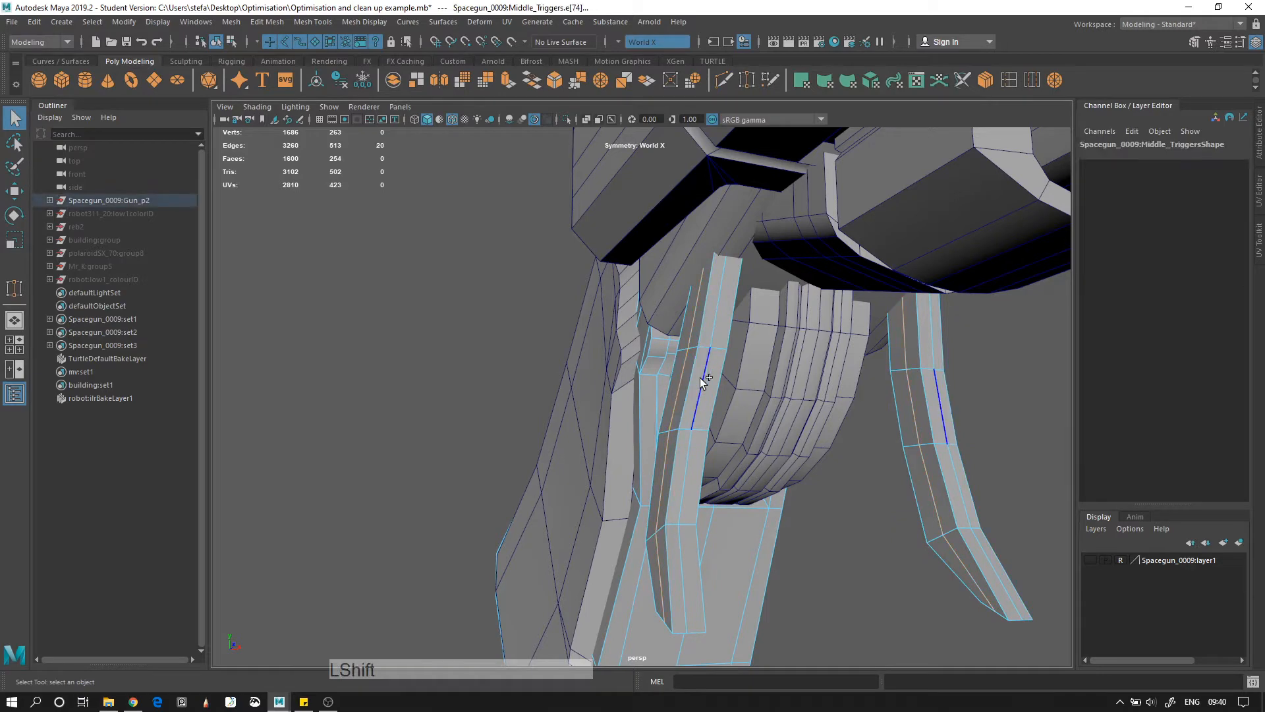
pyautogui.keyDown('shift'); pyautogui.doubleClick(701, 378); pyautogui.keyUp('shift')
pyautogui.press('r')
pyautogui.moveTo(697, 420); pyautogui.dragTo(723, 434)
pyautogui.click(739, 482)
pyautogui.keyDown('alt'); pyautogui.moveTo(740, 484); pyautogui.dragTo(540, 432); pyautogui.keyUp('alt')
pyautogui.hotkey('ctrl', 'z')
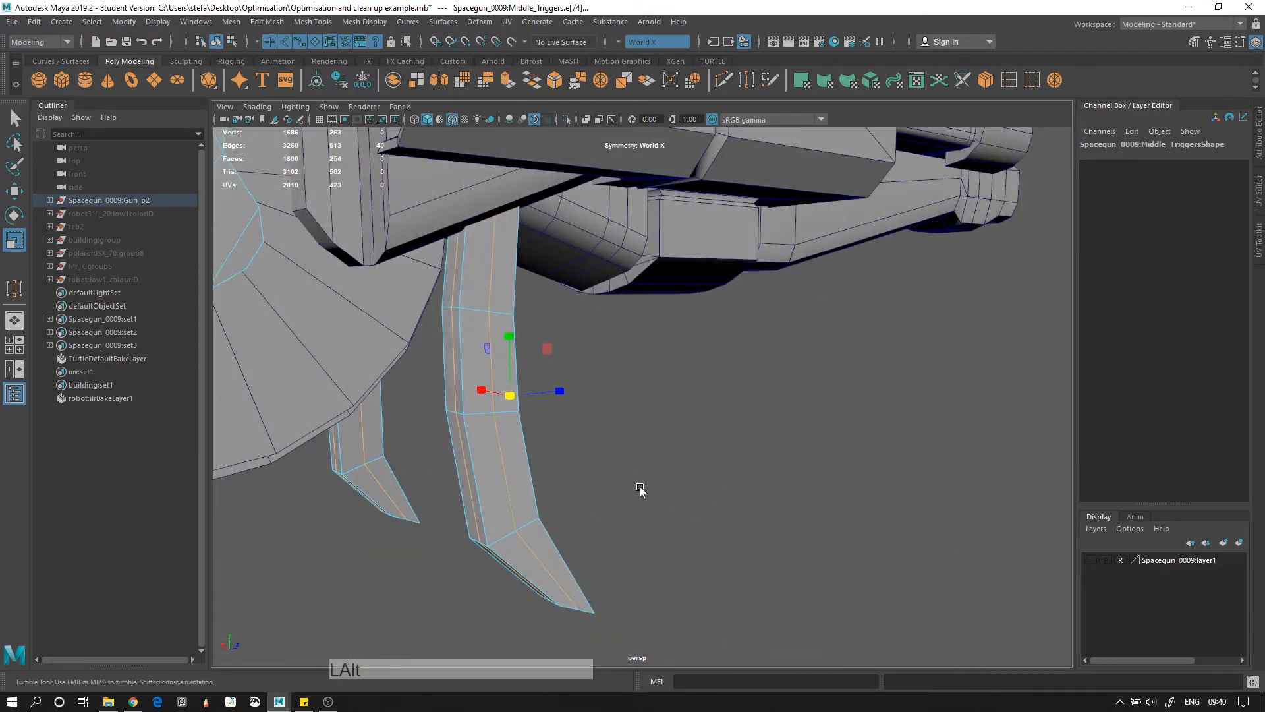
pyautogui.keyDown('alt'); pyautogui.moveTo(644, 486); pyautogui.dragTo(508, 484); pyautogui.keyUp('alt')
pyautogui.hotkey('ctrl', 'Delete')
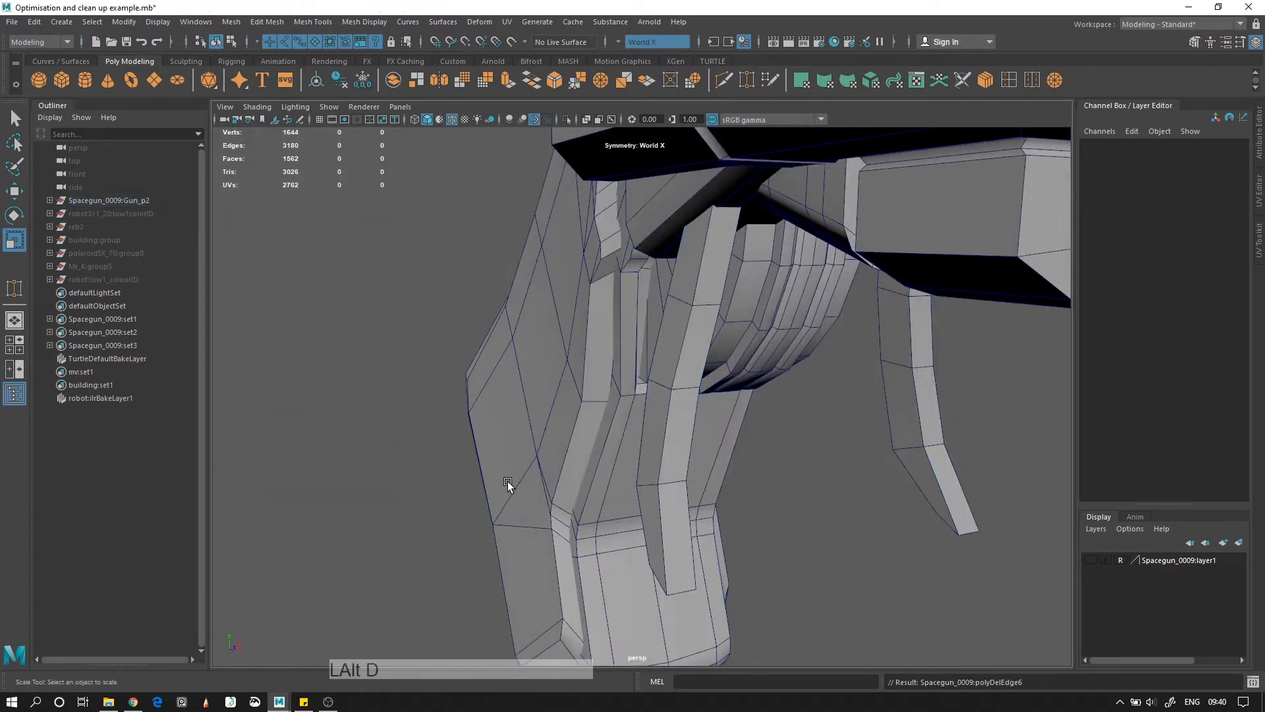
# Examine the triggers, the rear of the gun body and the sights for remaining redundant edges
pyautogui.keyDown('alt'); pyautogui.moveTo(508, 480); pyautogui.dragTo(730, 479, button='right'); pyautogui.keyUp('alt')
pyautogui.keyDown('alt'); pyautogui.moveTo(752, 354); pyautogui.dragTo(565, 387, button='right'); pyautogui.keyUp('alt')
pyautogui.keyDown('alt'); pyautogui.moveTo(564, 387); pyautogui.dragTo(709, 398); pyautogui.keyUp('alt')
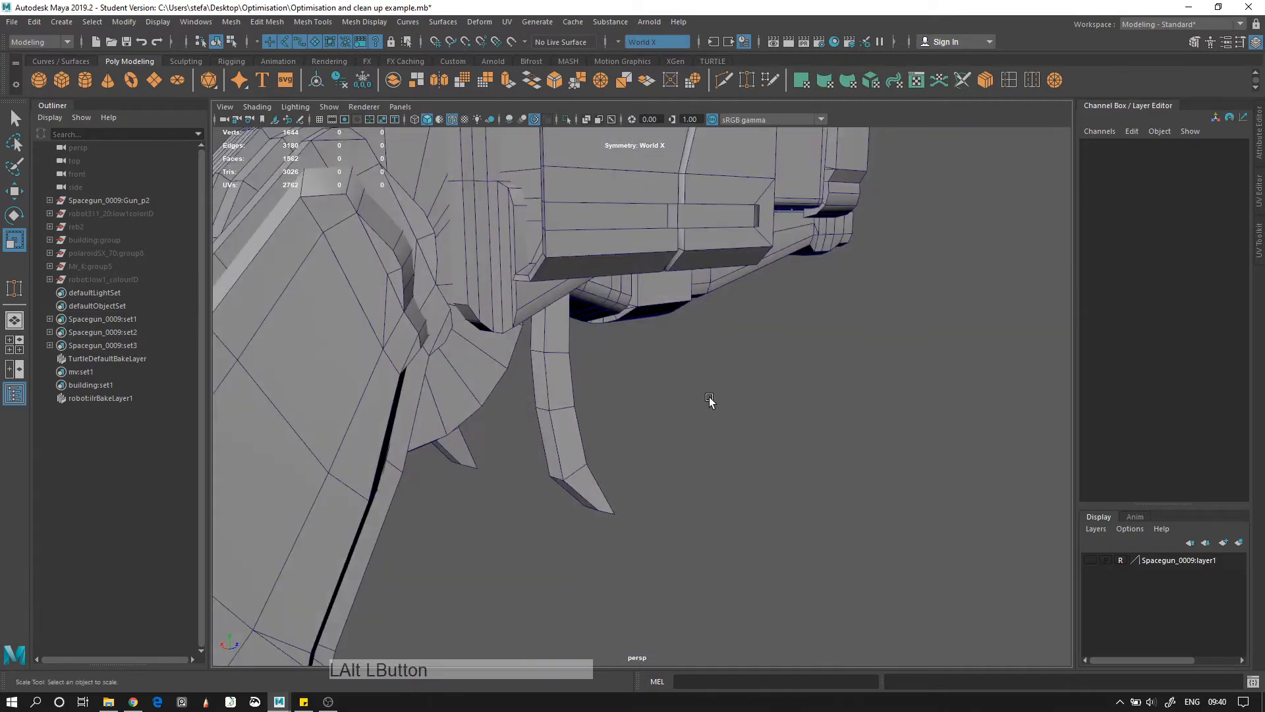
pyautogui.keyDown('alt'); pyautogui.moveTo(709, 398); pyautogui.dragTo(751, 436, button='middle'); pyautogui.keyUp('alt')
pyautogui.keyDown('alt'); pyautogui.moveTo(686, 277); pyautogui.dragTo(767, 250, button='right'); pyautogui.keyUp('alt')
pyautogui.keyDown('alt'); pyautogui.moveTo(767, 250); pyautogui.dragTo(686, 451, button='middle'); pyautogui.keyUp('alt')
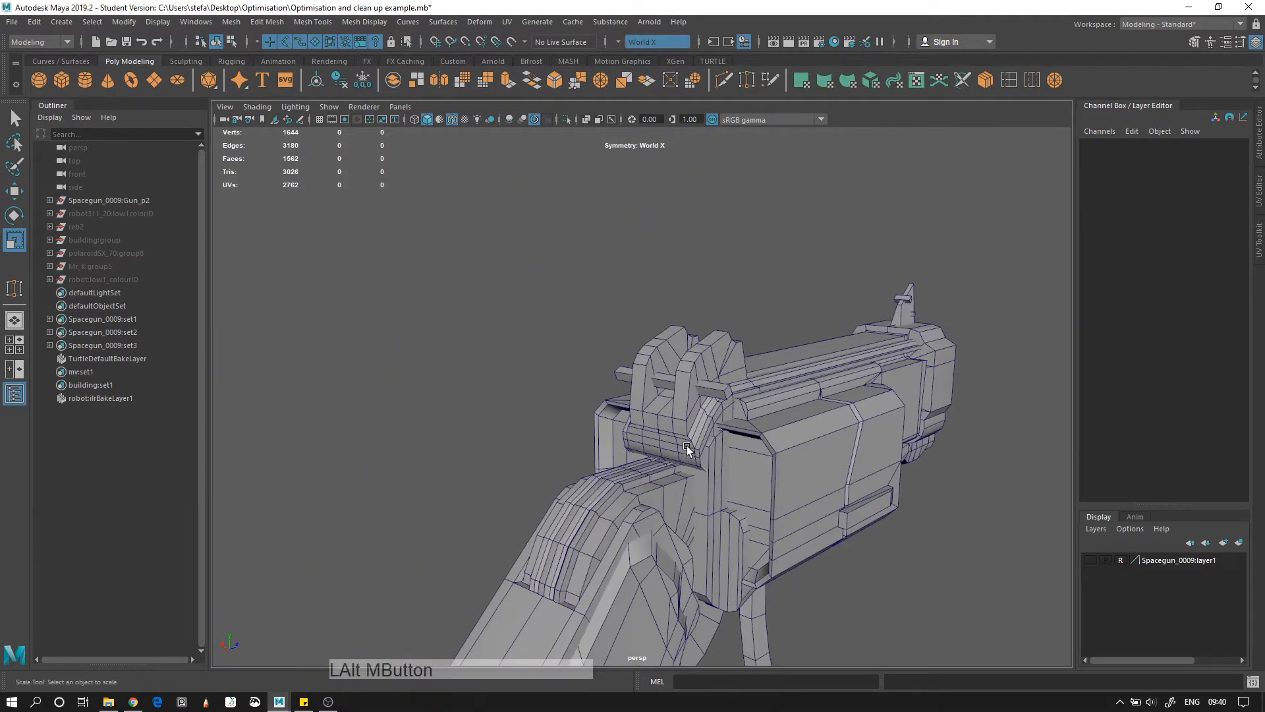
pyautogui.keyDown('alt'); pyautogui.moveTo(711, 474); pyautogui.dragTo(871, 506, button='right'); pyautogui.keyUp('alt')
pyautogui.keyDown('alt'); pyautogui.moveTo(764, 491); pyautogui.dragTo(620, 455); pyautogui.keyUp('alt')
pyautogui.keyDown('alt'); pyautogui.moveTo(621, 456); pyautogui.dragTo(674, 322, button='middle'); pyautogui.keyUp('alt')
pyautogui.keyDown('alt'); pyautogui.moveTo(674, 322); pyautogui.dragTo(761, 366, button='right'); pyautogui.keyUp('alt')
pyautogui.keyDown('alt'); pyautogui.moveTo(761, 366); pyautogui.dragTo(832, 317); pyautogui.keyUp('alt')
pyautogui.keyDown('alt'); pyautogui.moveTo(831, 318); pyautogui.dragTo(718, 315, button='right'); pyautogui.keyUp('alt')
pyautogui.keyDown('alt'); pyautogui.moveTo(718, 315); pyautogui.dragTo(668, 373, button='middle'); pyautogui.keyUp('alt')
pyautogui.keyDown('alt'); pyautogui.moveTo(669, 374); pyautogui.dragTo(722, 373, button='right'); pyautogui.keyUp('alt')
# Target-weld the redundant vertical edges on the rear sight's curved lower face onto the neighbouring side edges
pyautogui.click(721, 374)
pyautogui.keyDown('alt'); pyautogui.moveTo(722, 374); pyautogui.dragTo(656, 415); pyautogui.keyUp('alt')
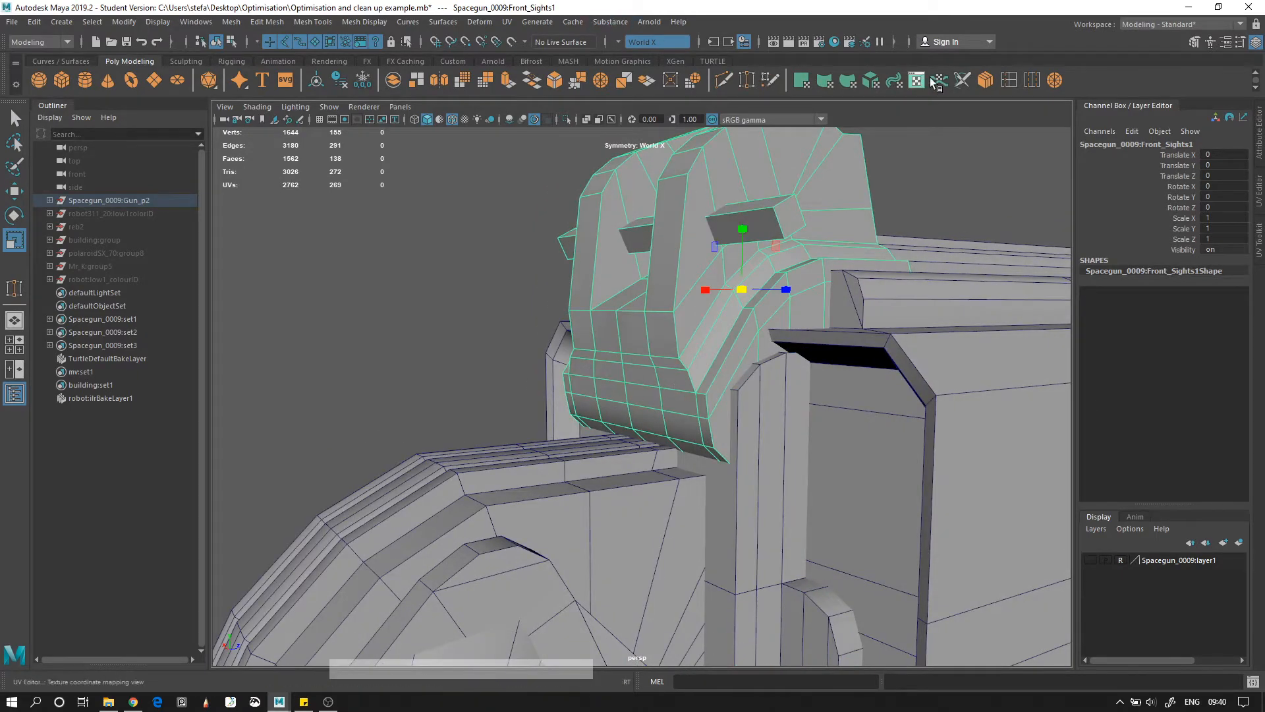
pyautogui.click(747, 82)
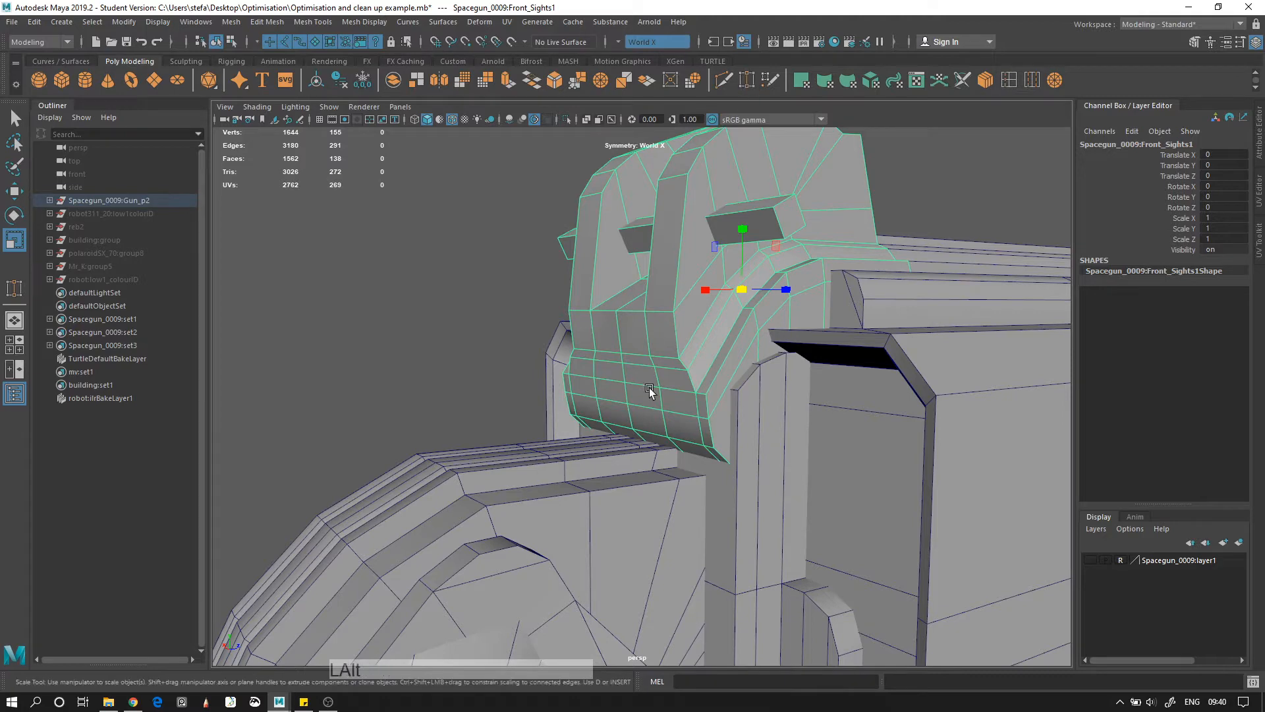
pyautogui.keyDown('alt'); pyautogui.moveTo(650, 391); pyautogui.dragTo(624, 401); pyautogui.keyUp('alt')
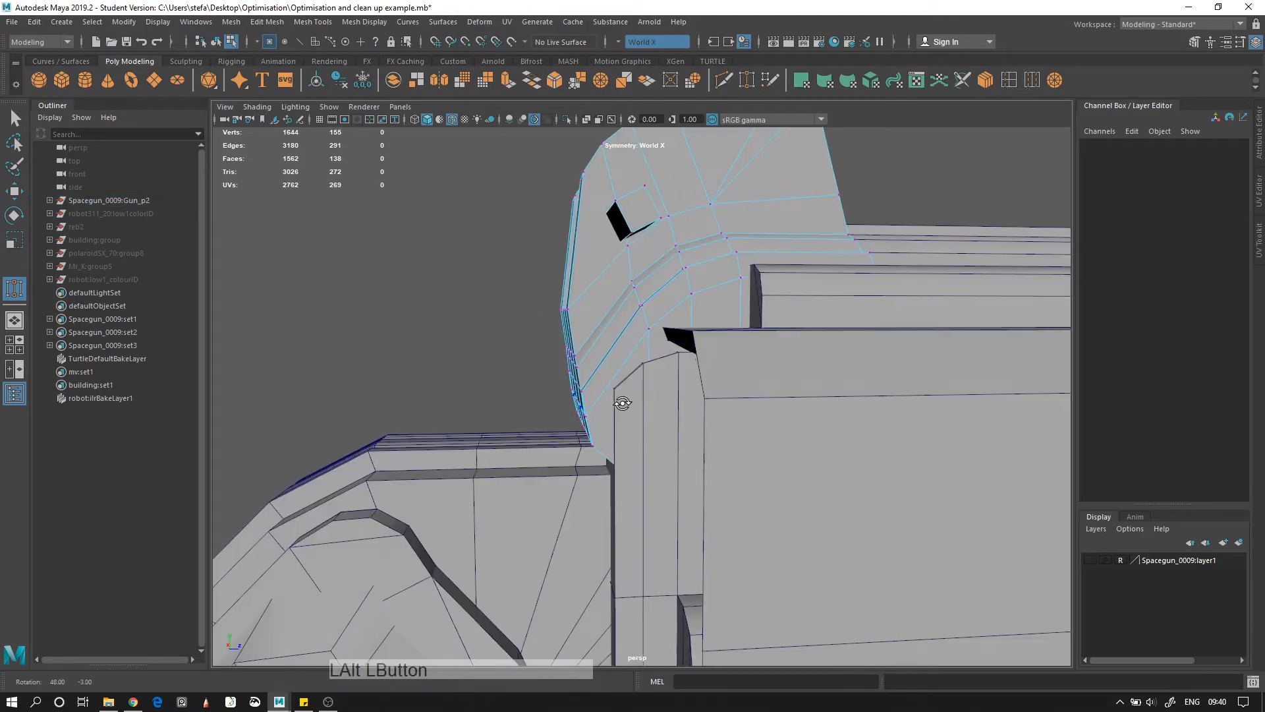
pyautogui.keyDown('alt'); pyautogui.moveTo(646, 484); pyautogui.dragTo(623, 391); pyautogui.keyUp('alt')
pyautogui.keyDown('alt'); pyautogui.moveTo(623, 391); pyautogui.dragTo(640, 431); pyautogui.keyUp('alt')
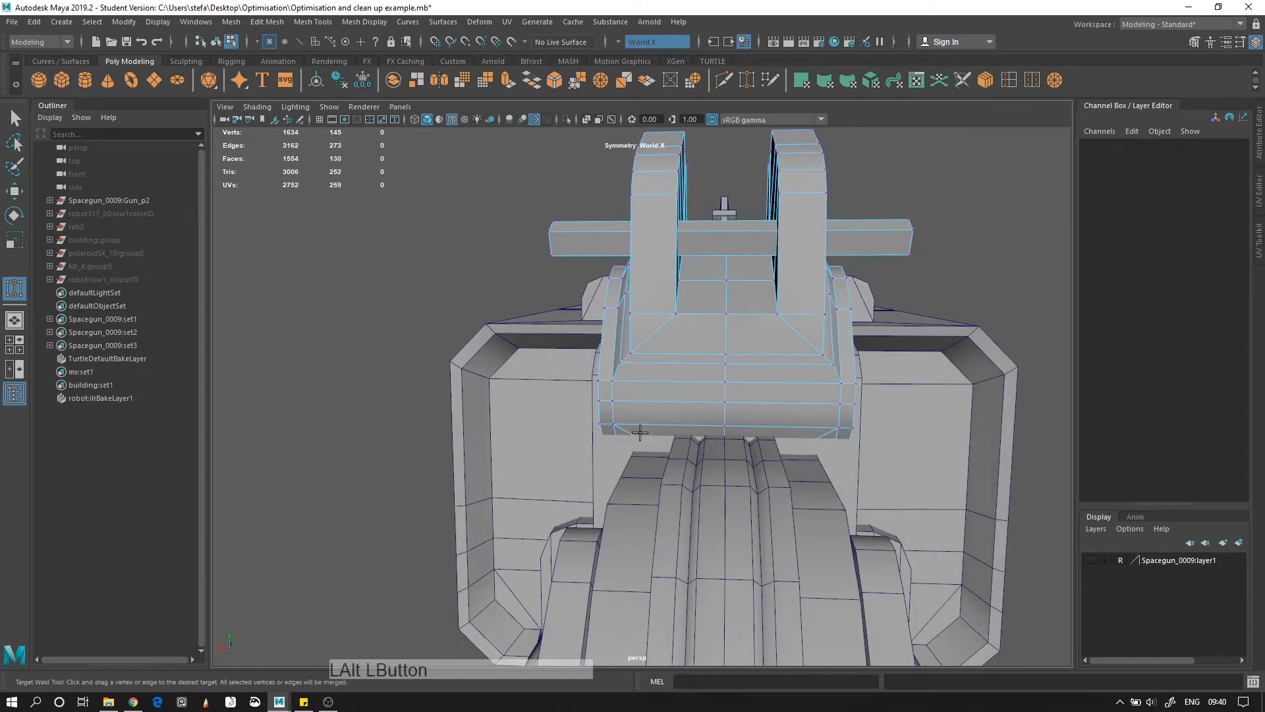
# Using X-ray shading, target-weld the remaining inner corner vertices at the base of the rear sight onto its outer side edge
pyautogui.click(586, 120)
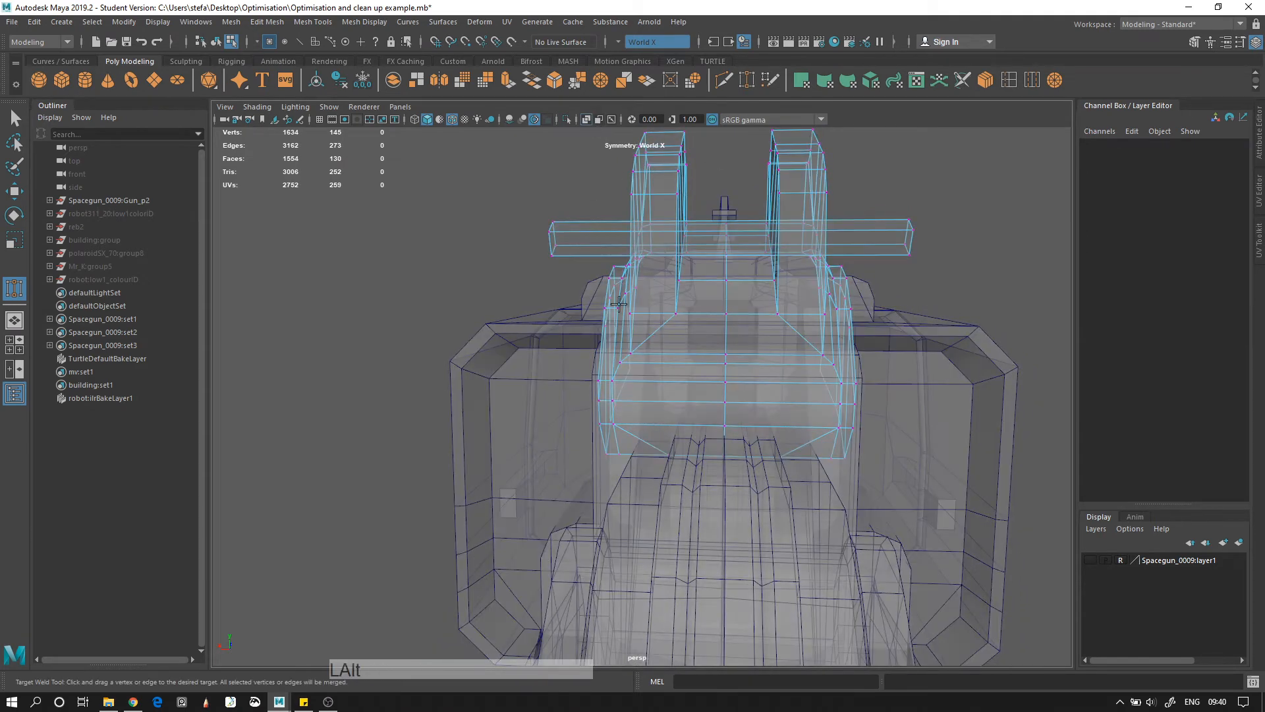
pyautogui.keyDown('alt'); pyautogui.moveTo(666, 441); pyautogui.dragTo(738, 471, button='right'); pyautogui.keyUp('alt')
pyautogui.moveTo(679, 475); pyautogui.dragTo(589, 469)
pyautogui.hotkey('ctrl', 'z')
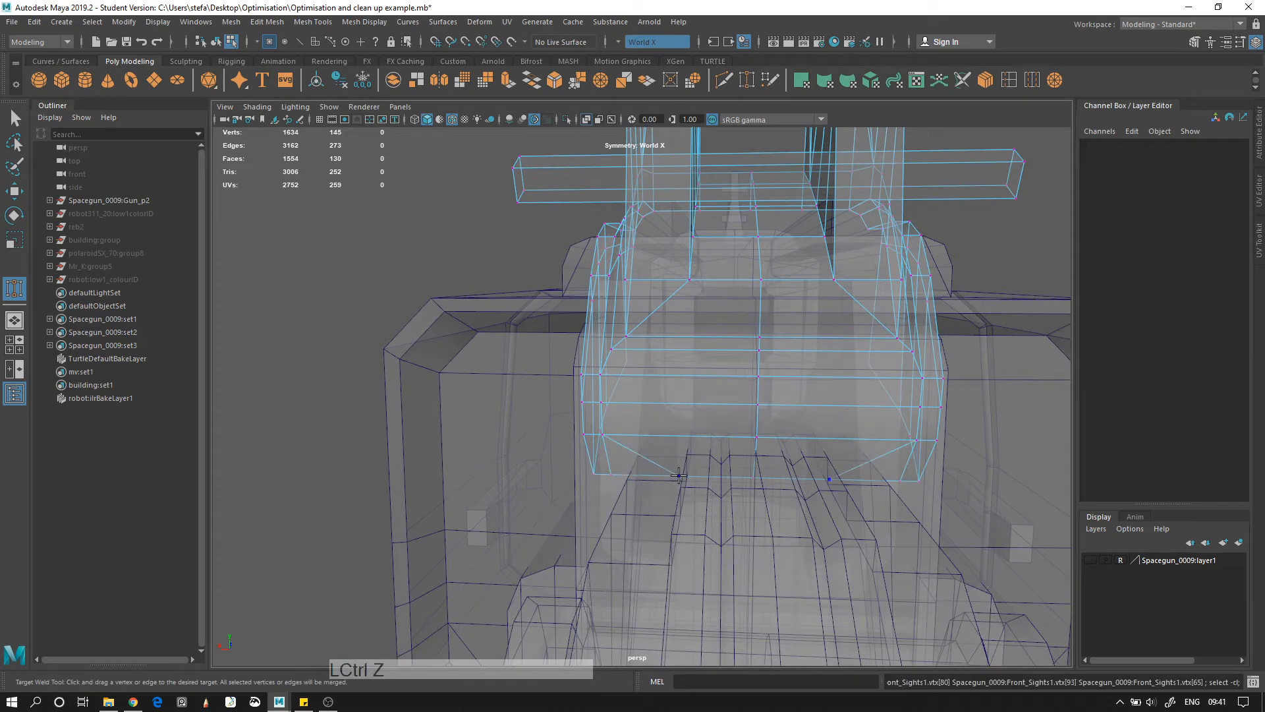
pyautogui.moveTo(609, 473); pyautogui.dragTo(582, 435)
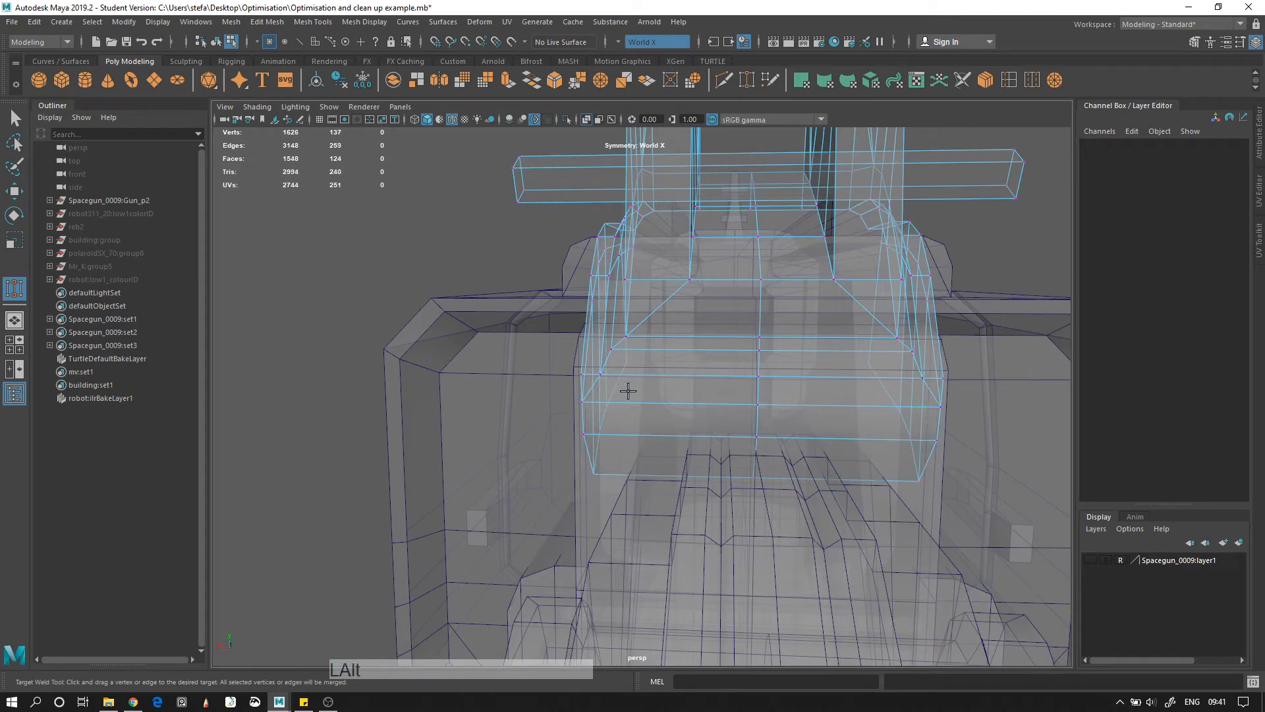
pyautogui.keyDown('alt'); pyautogui.moveTo(628, 391); pyautogui.dragTo(756, 334); pyautogui.keyUp('alt')
pyautogui.hotkey('alt', 'x')
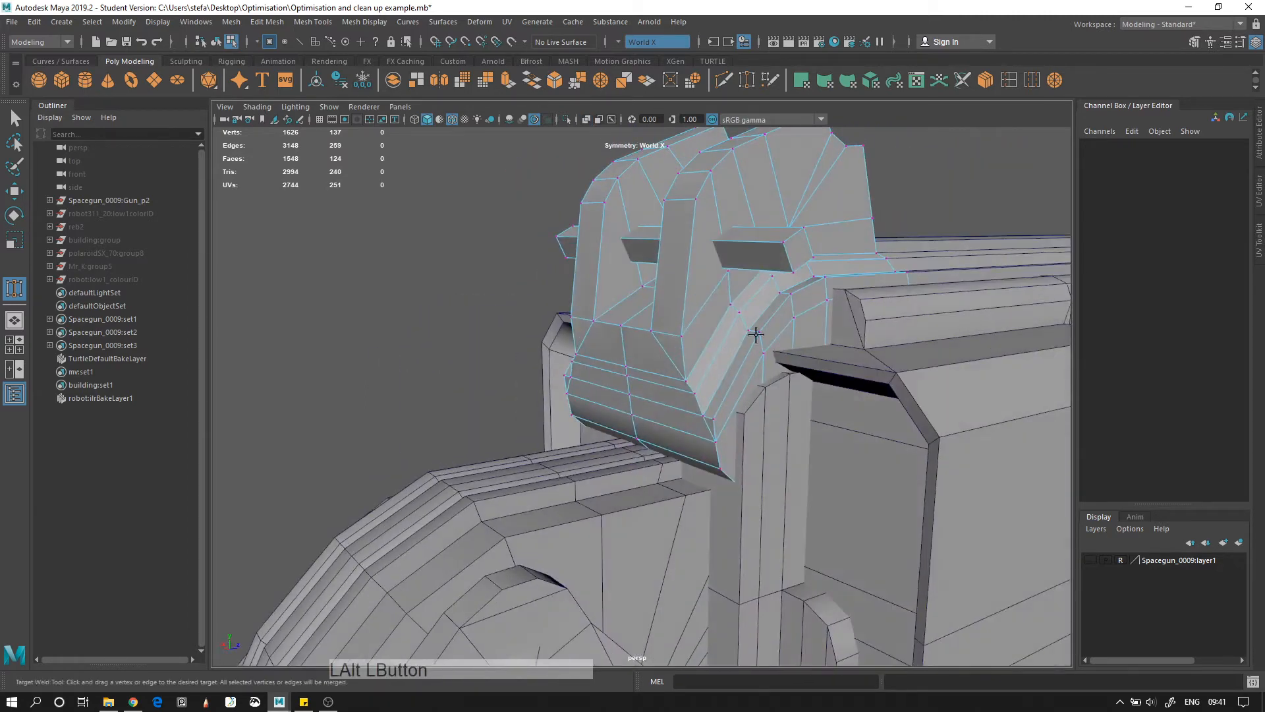
# Raise the upper vertices on the rear sight's prongs slightly to smooth their top outline, keeping both sides symmetrical
pyautogui.keyDown('alt'); pyautogui.moveTo(750, 398); pyautogui.dragTo(639, 387); pyautogui.keyUp('alt')
pyautogui.hotkey('ctrl', 'z')
pyautogui.press('q')
pyautogui.moveTo(639, 336); pyautogui.dragTo(584, 334, button='right')
pyautogui.keyDown('alt'); pyautogui.moveTo(583, 333); pyautogui.dragTo(591, 324); pyautogui.keyUp('alt')
pyautogui.moveTo(601, 329); pyautogui.dragTo(637, 369)
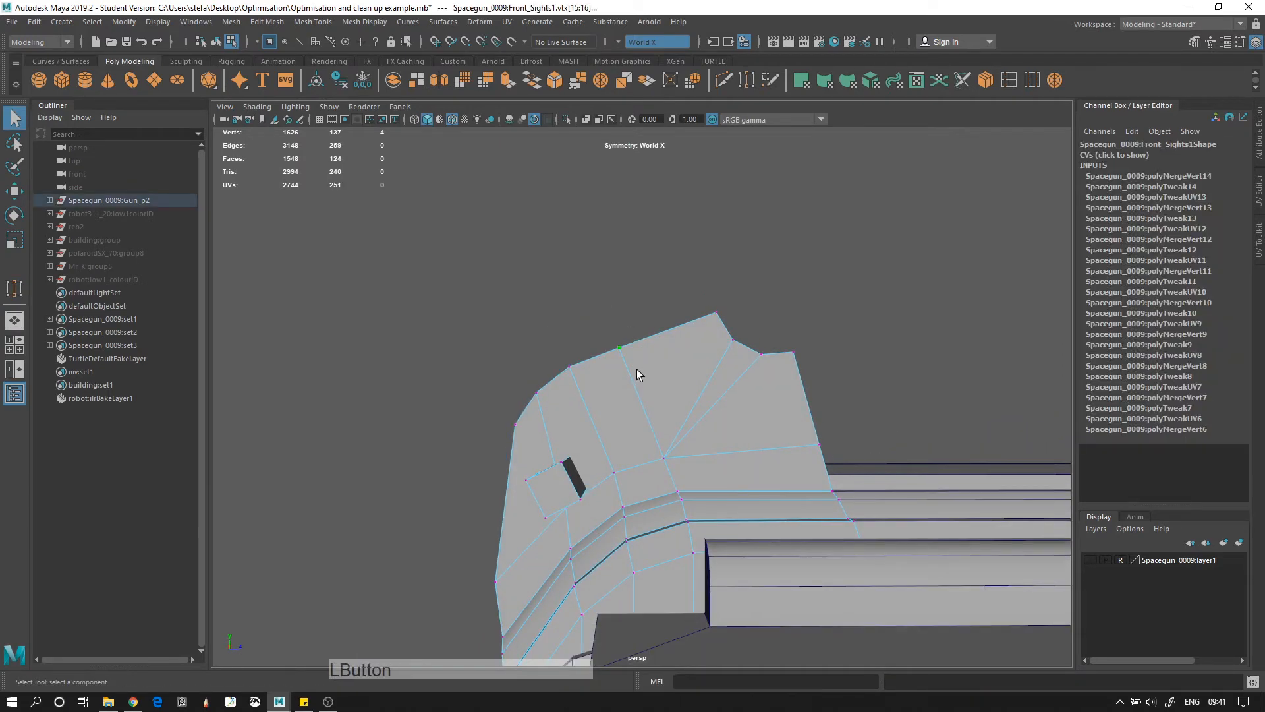
pyautogui.press('w')
pyautogui.moveTo(664, 305); pyautogui.dragTo(666, 294)
pyautogui.moveTo(666, 294); pyautogui.dragTo(666, 295)
pyautogui.moveTo(725, 295); pyautogui.dragTo(790, 277, button='right')
pyautogui.click(829, 300)
# Examine the rear sight, barrel and gun body for remaining redundant edges
pyautogui.keyDown('alt'); pyautogui.moveTo(823, 300); pyautogui.dragTo(626, 260, button='right'); pyautogui.keyUp('alt')
pyautogui.keyDown('alt'); pyautogui.moveTo(627, 260); pyautogui.dragTo(666, 278); pyautogui.keyUp('alt')
pyautogui.keyDown('alt'); pyautogui.moveTo(686, 290); pyautogui.dragTo(613, 297, button='right'); pyautogui.keyUp('alt')
pyautogui.keyDown('alt'); pyautogui.moveTo(682, 329); pyautogui.dragTo(728, 129, button='middle'); pyautogui.keyUp('alt')
pyautogui.keyDown('alt'); pyautogui.moveTo(679, 316); pyautogui.dragTo(737, 353, button='right'); pyautogui.keyUp('alt')
pyautogui.keyDown('alt'); pyautogui.moveTo(679, 270); pyautogui.dragTo(757, 311); pyautogui.keyUp('alt')
pyautogui.keyDown('alt'); pyautogui.moveTo(694, 219); pyautogui.dragTo(648, 373, button='middle'); pyautogui.keyUp('alt')
pyautogui.keyDown('alt'); pyautogui.moveTo(863, 385); pyautogui.dragTo(711, 329); pyautogui.keyUp('alt')
pyautogui.keyDown('alt'); pyautogui.moveTo(672, 349); pyautogui.dragTo(610, 421, button='middle'); pyautogui.keyUp('alt')
pyautogui.keyDown('alt'); pyautogui.moveTo(603, 336); pyautogui.dragTo(668, 332); pyautogui.keyUp('alt')
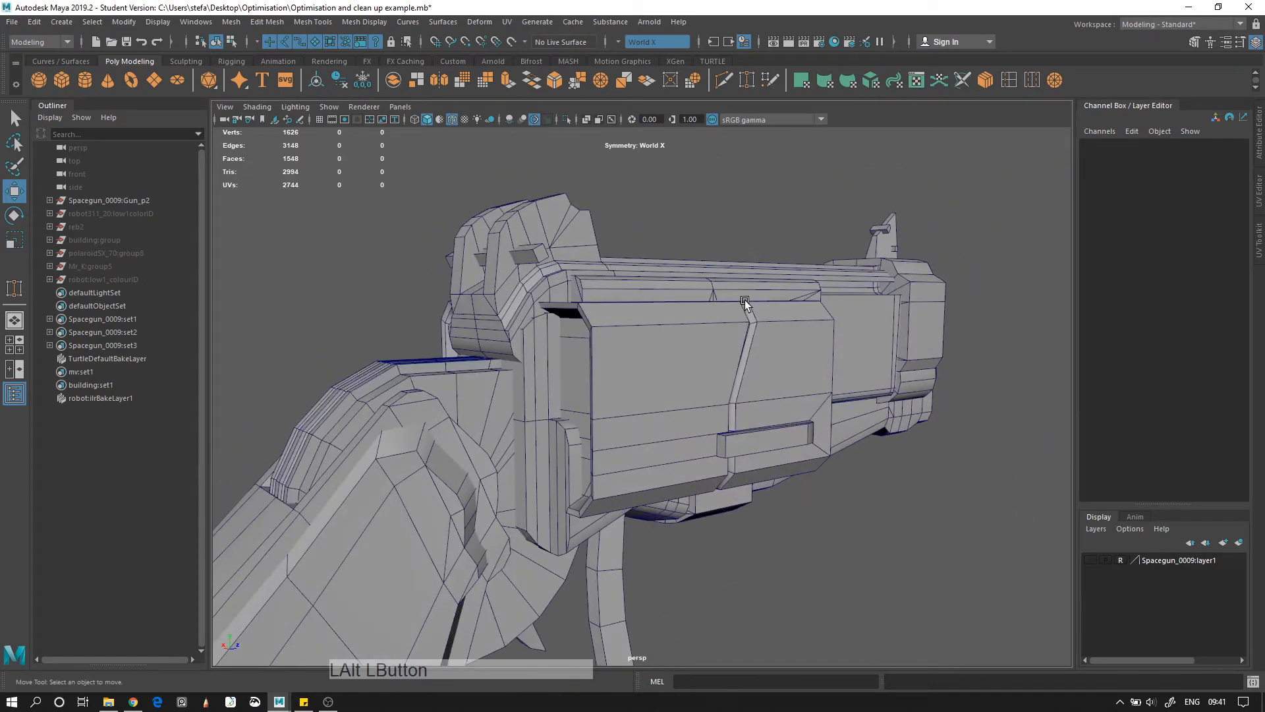
pyautogui.keyDown('alt'); pyautogui.moveTo(718, 490); pyautogui.dragTo(704, 508); pyautogui.keyUp('alt')
pyautogui.keyDown('alt'); pyautogui.moveTo(704, 509); pyautogui.dragTo(590, 410, button='right'); pyautogui.keyUp('alt')
pyautogui.moveTo(598, 422)
pyautogui.keyDown('alt'); pyautogui.mouseDown()
pyautogui.moveTo(536, 401)
pyautogui.moveTo(622, 408)
pyautogui.mouseUp(); pyautogui.keyUp('alt')
pyautogui.keyDown('alt'); pyautogui.moveTo(632, 409); pyautogui.dragTo(527, 369, button='right'); pyautogui.keyUp('alt')
# Hide the wireframe overlay and inspect the gun's silhouette and the ridged curved piece behind the rear sight
pyautogui.click(453, 121)
pyautogui.keyDown('alt'); pyautogui.moveTo(673, 302); pyautogui.dragTo(624, 301); pyautogui.keyUp('alt')
pyautogui.keyDown('alt'); pyautogui.moveTo(623, 304); pyautogui.dragTo(736, 421, button='right'); pyautogui.keyUp('alt')
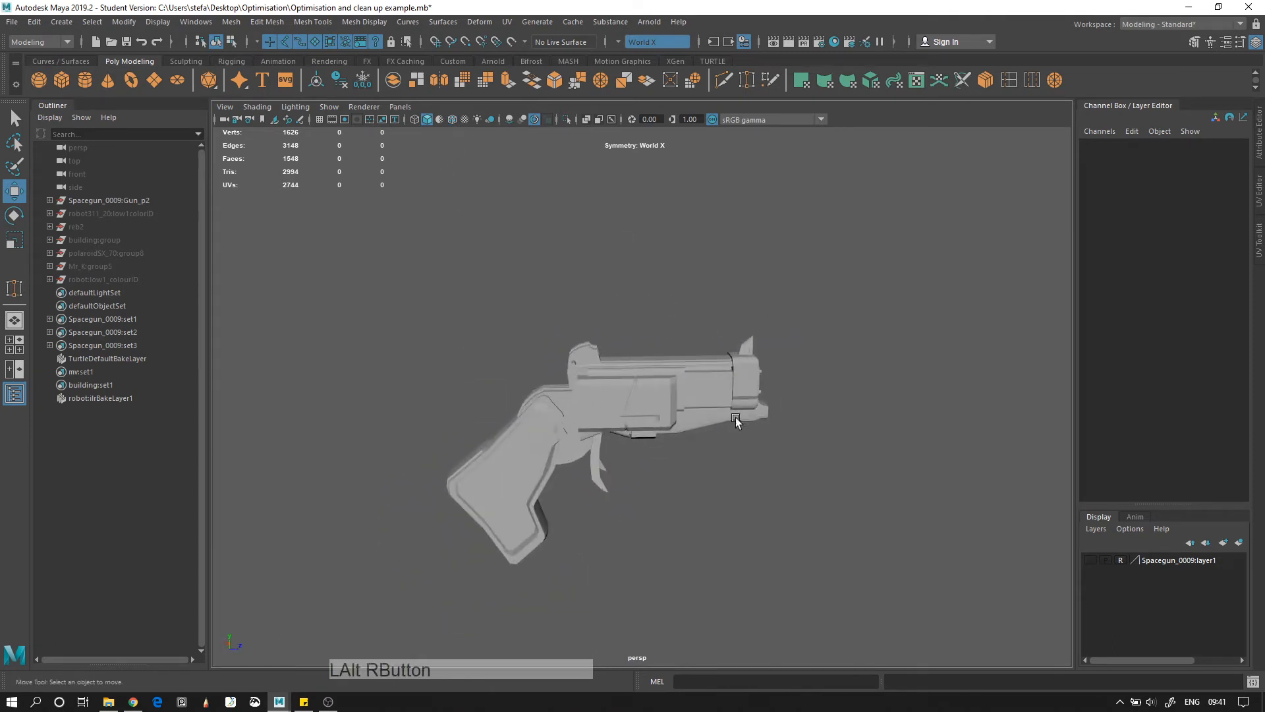
pyautogui.keyDown('alt'); pyautogui.moveTo(573, 398); pyautogui.dragTo(637, 460); pyautogui.keyUp('alt')
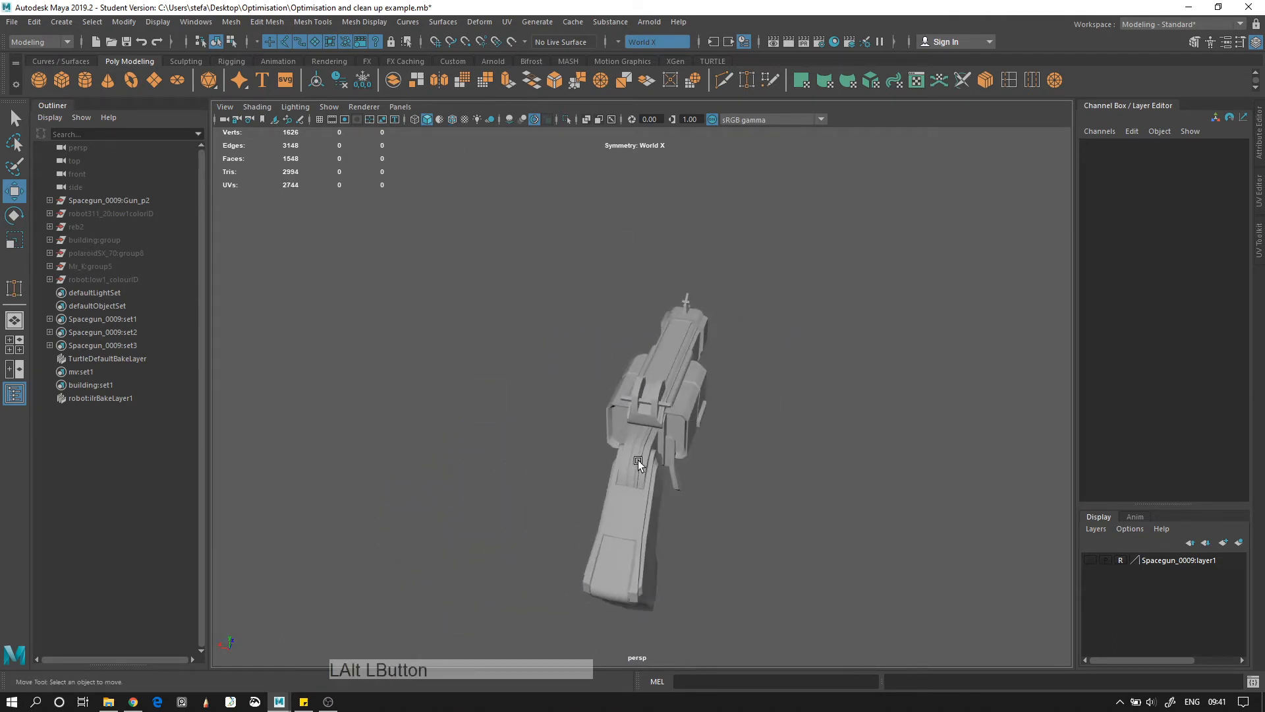
pyautogui.keyDown('alt'); pyautogui.moveTo(638, 461); pyautogui.dragTo(734, 347, button='right'); pyautogui.keyUp('alt')
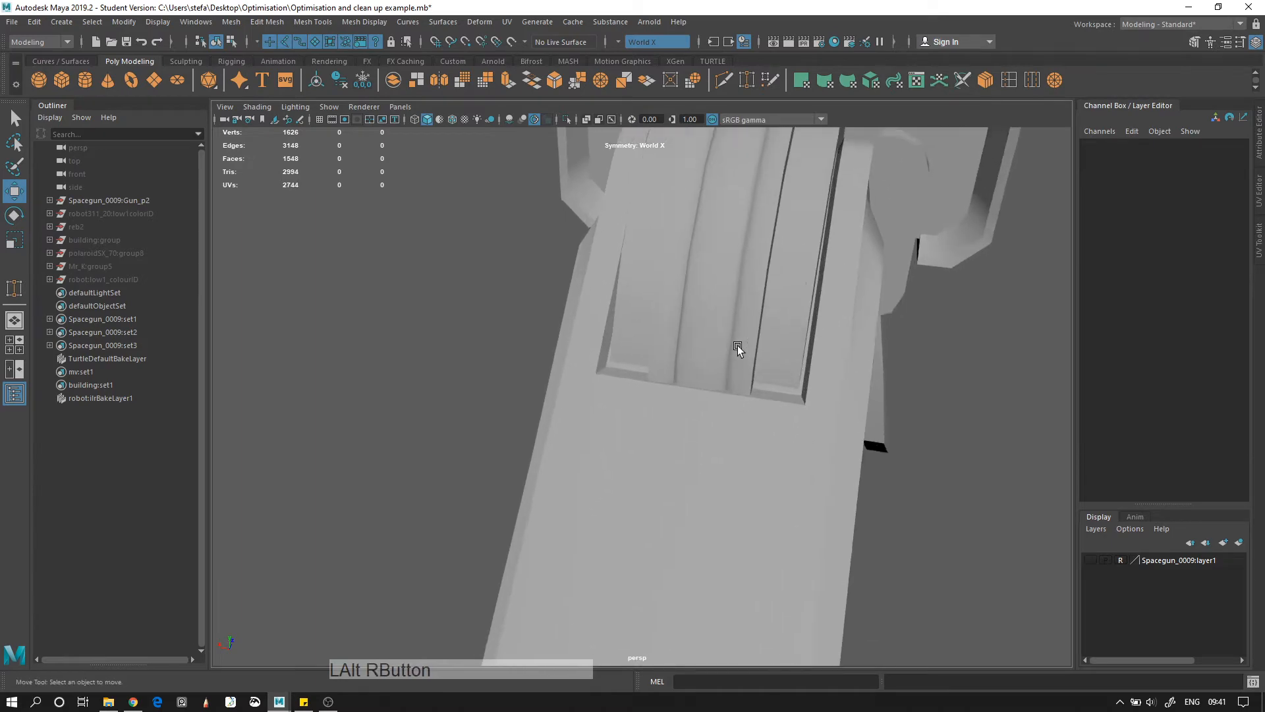
pyautogui.keyDown('alt'); pyautogui.moveTo(734, 347); pyautogui.dragTo(709, 377, button='middle'); pyautogui.keyUp('alt')
pyautogui.keyDown('alt'); pyautogui.moveTo(723, 367); pyautogui.dragTo(817, 468, button='right'); pyautogui.keyUp('alt')
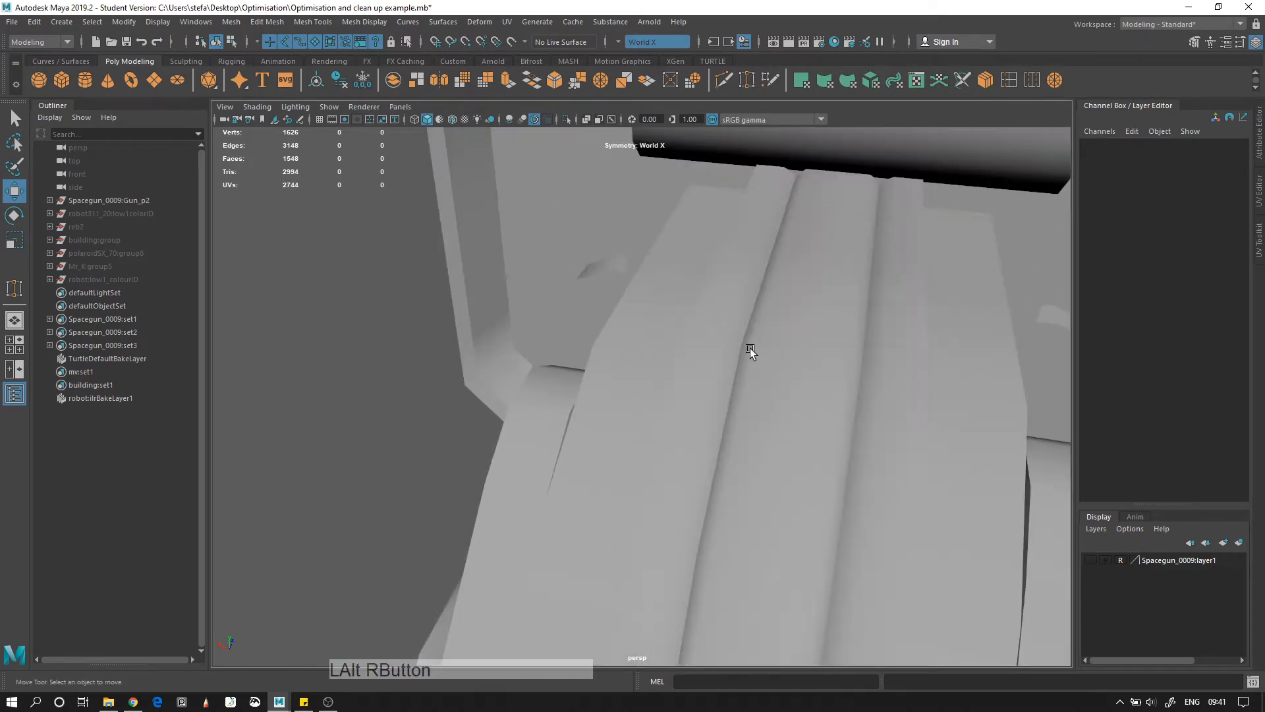
# Try deleting the ridge edge loops running lengthwise along the curved middle piece behind the rear sight
pyautogui.click(825, 356)
pyautogui.keyDown('alt'); pyautogui.moveTo(823, 358); pyautogui.dragTo(796, 310); pyautogui.keyUp('alt')
pyautogui.moveTo(789, 269); pyautogui.dragTo(788, 196, button='right')
pyautogui.press('q')
pyautogui.doubleClick(743, 222)
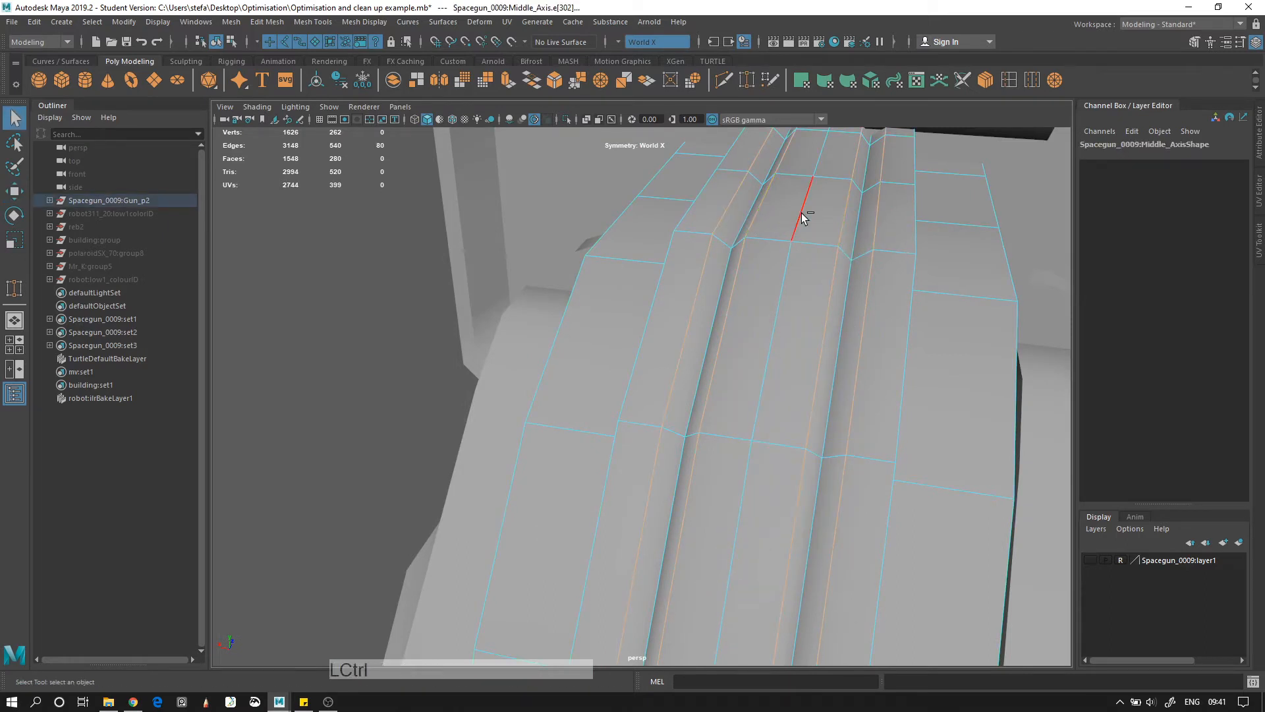
pyautogui.hotkey('ctrl', 'Delete')
pyautogui.click(752, 215)
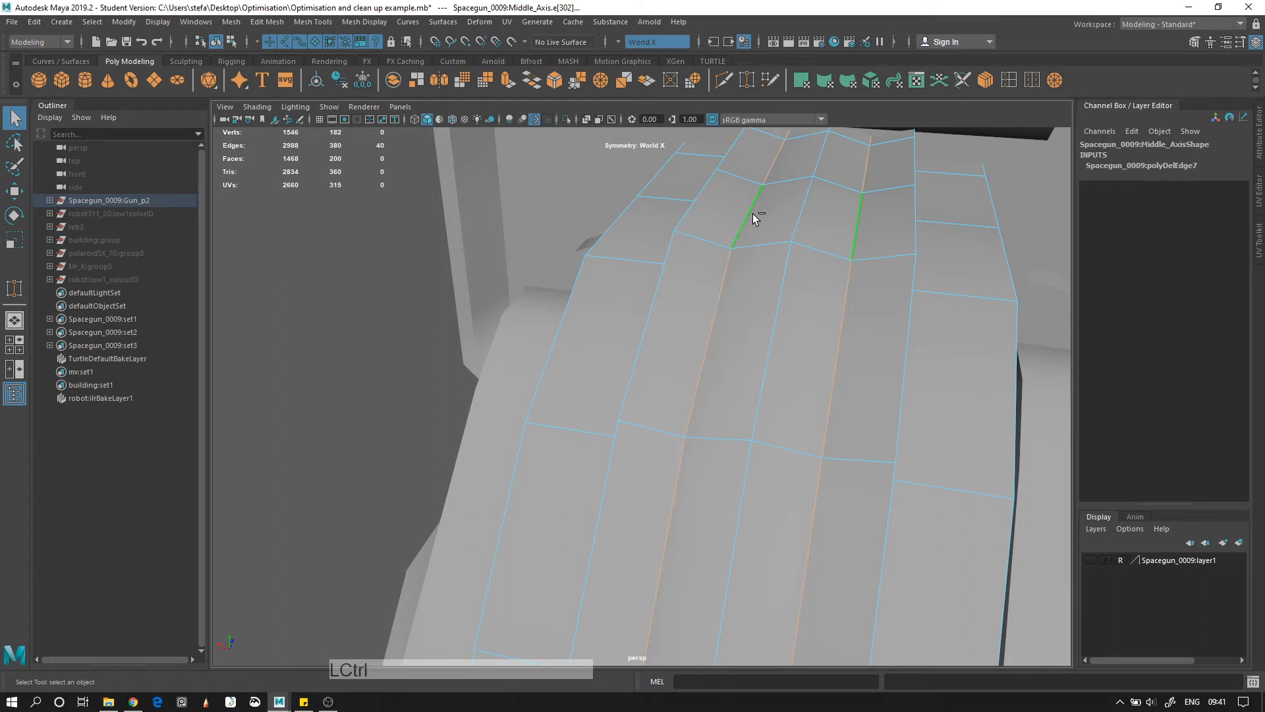
pyautogui.hotkey('ctrl', 'Delete')
pyautogui.click(752, 215)
pyautogui.keyDown('alt'); pyautogui.moveTo(722, 232); pyautogui.dragTo(720, 413, button='right'); pyautogui.keyUp('alt')
pyautogui.click(719, 417)
pyautogui.keyDown('alt'); pyautogui.moveTo(798, 484); pyautogui.dragTo(679, 474); pyautogui.keyUp('alt')
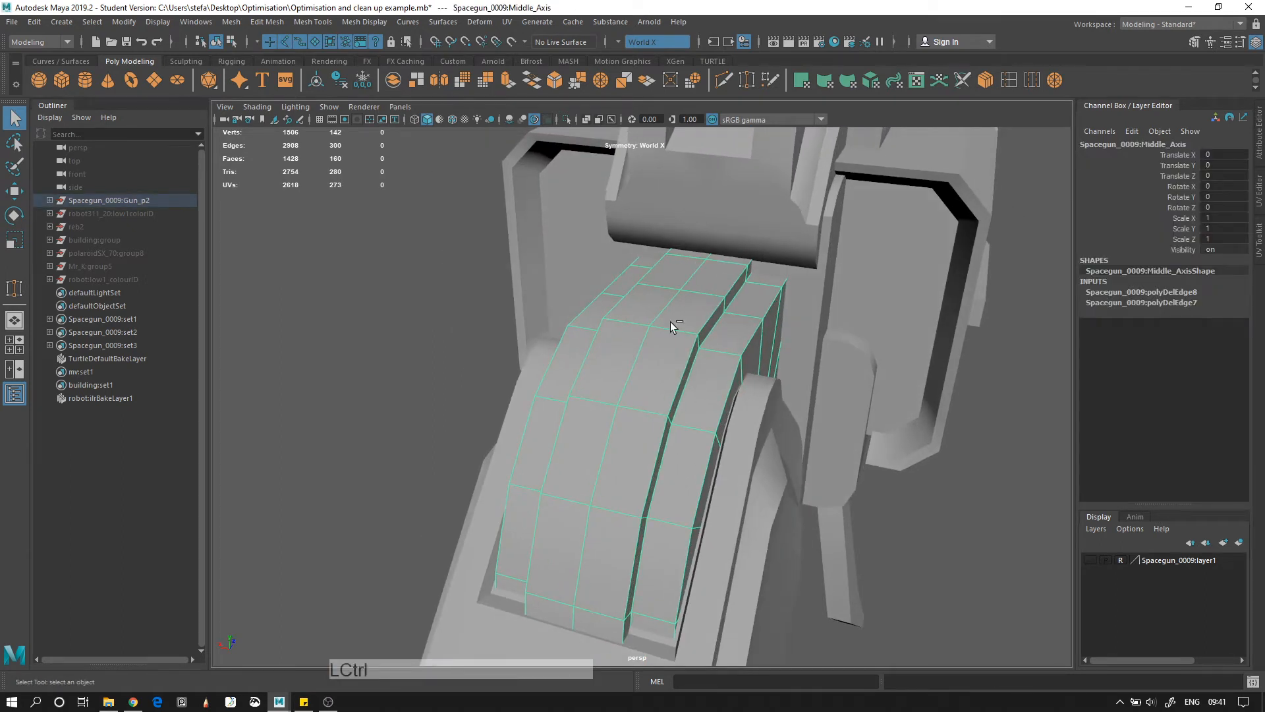
# Undo the edge loop deletions on the curved middle piece
pyautogui.hotkey('ctrl', 'z')
pyautogui.hotkey('ctrl', 'z')
pyautogui.hotkey('ctrl', 'z')
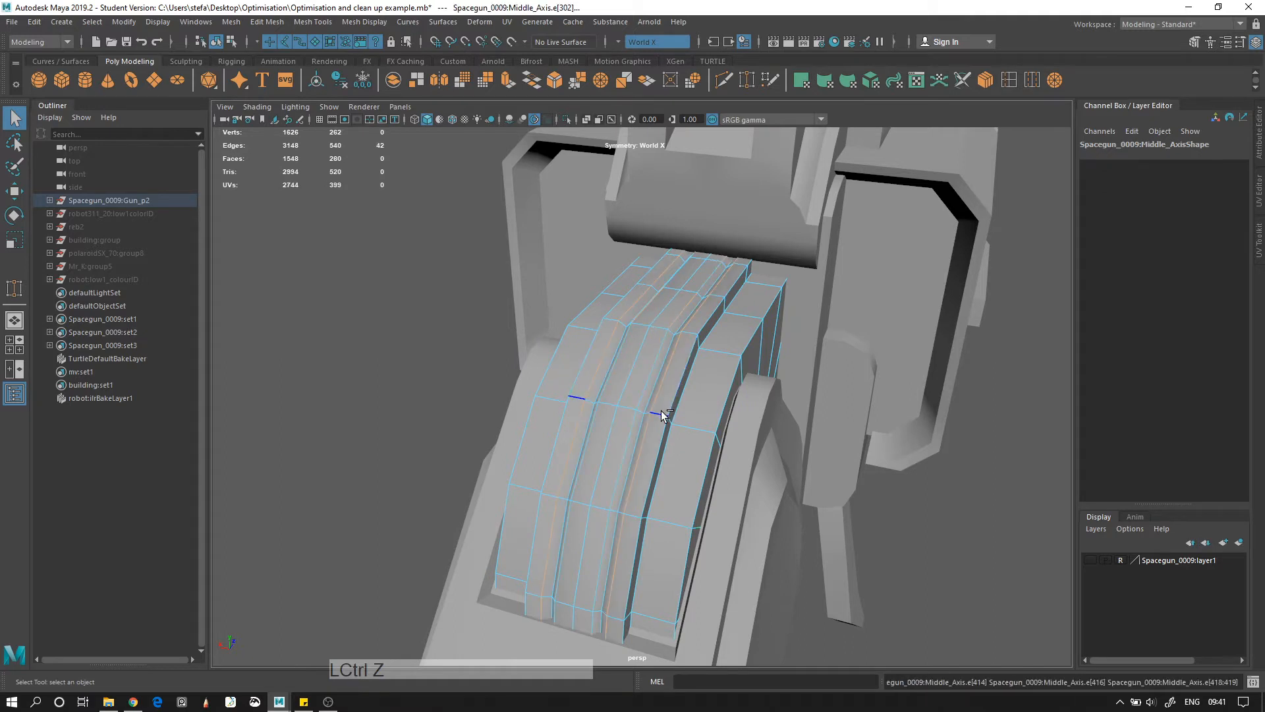
# Rename the curved middle piece from Middle_Axis to Ammo_high_poly
pyautogui.moveTo(552, 334); pyautogui.dragTo(640, 311, button='right')
pyautogui.click(600, 271)
pyautogui.click(617, 387)
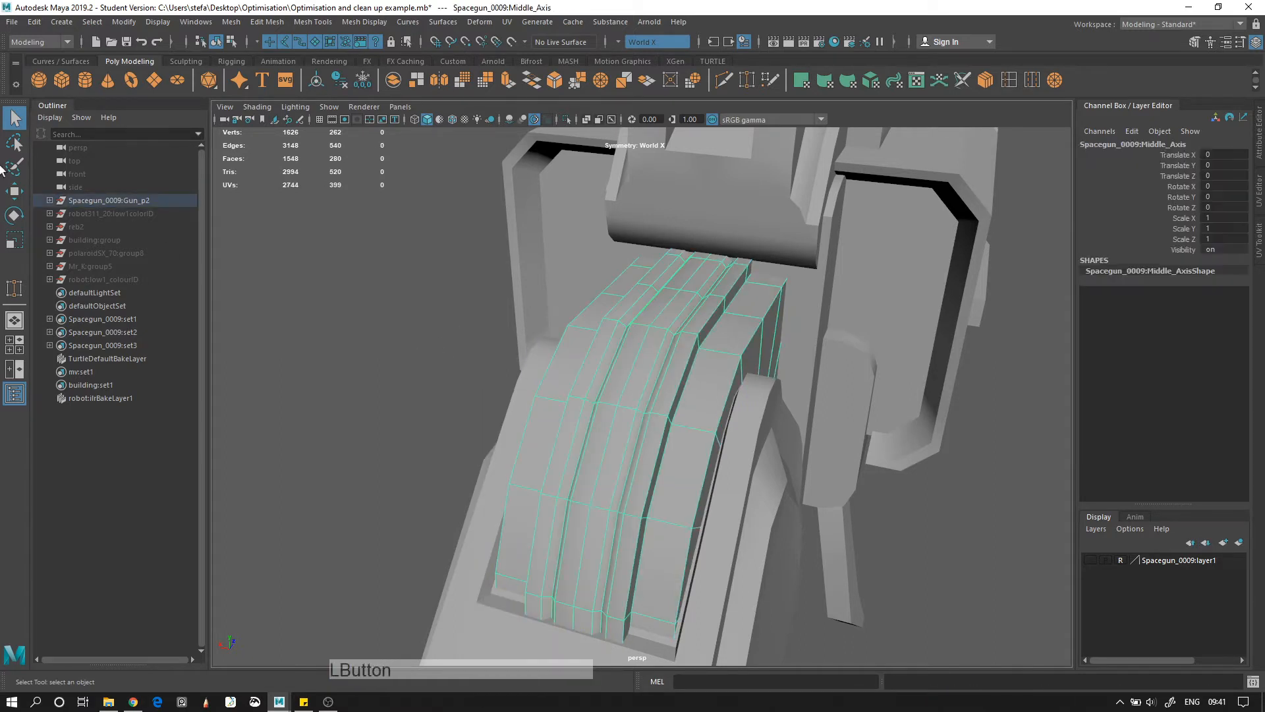
pyautogui.click(49, 199)
pyautogui.click(57, 226)
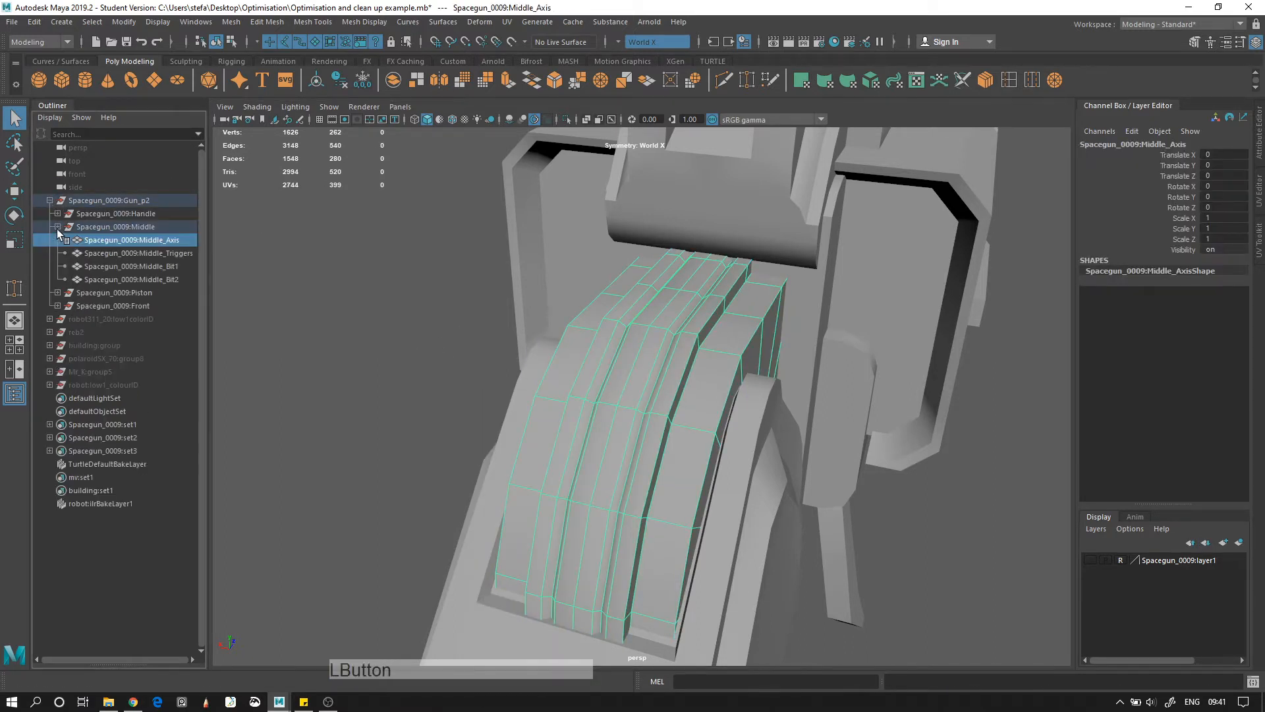
pyautogui.doubleClick(119, 241)
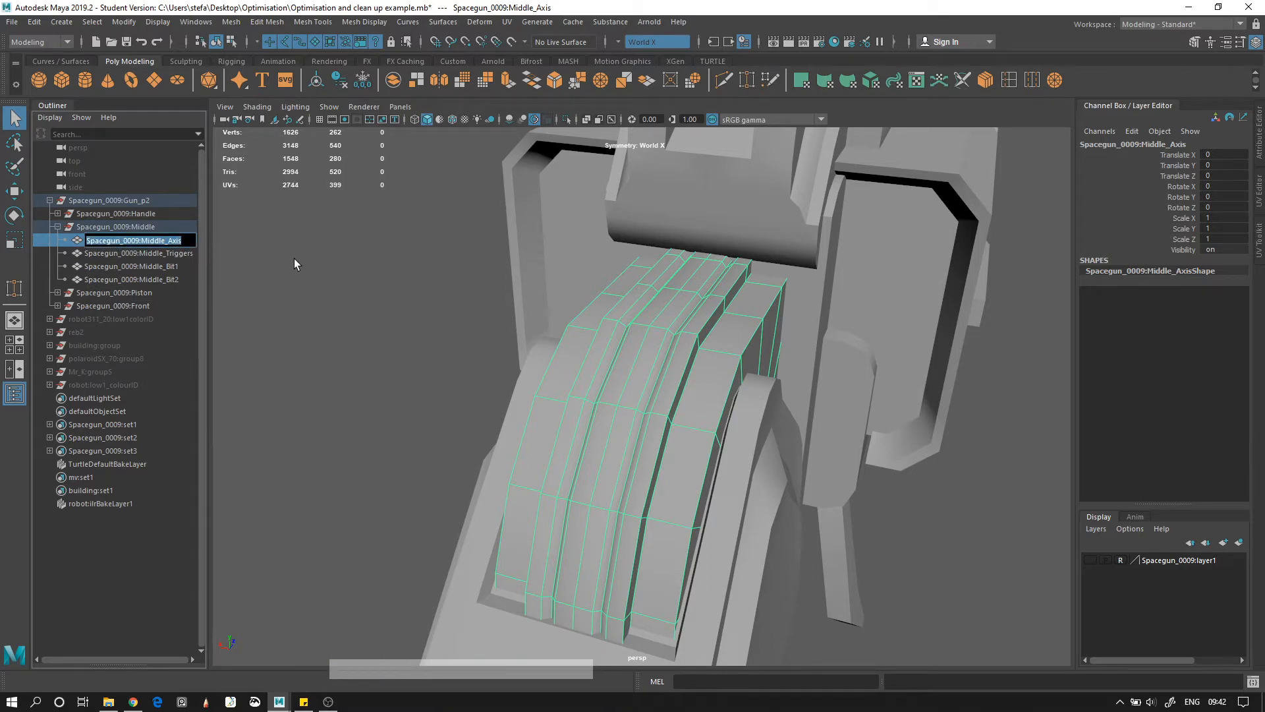
pyautogui.write('Am')
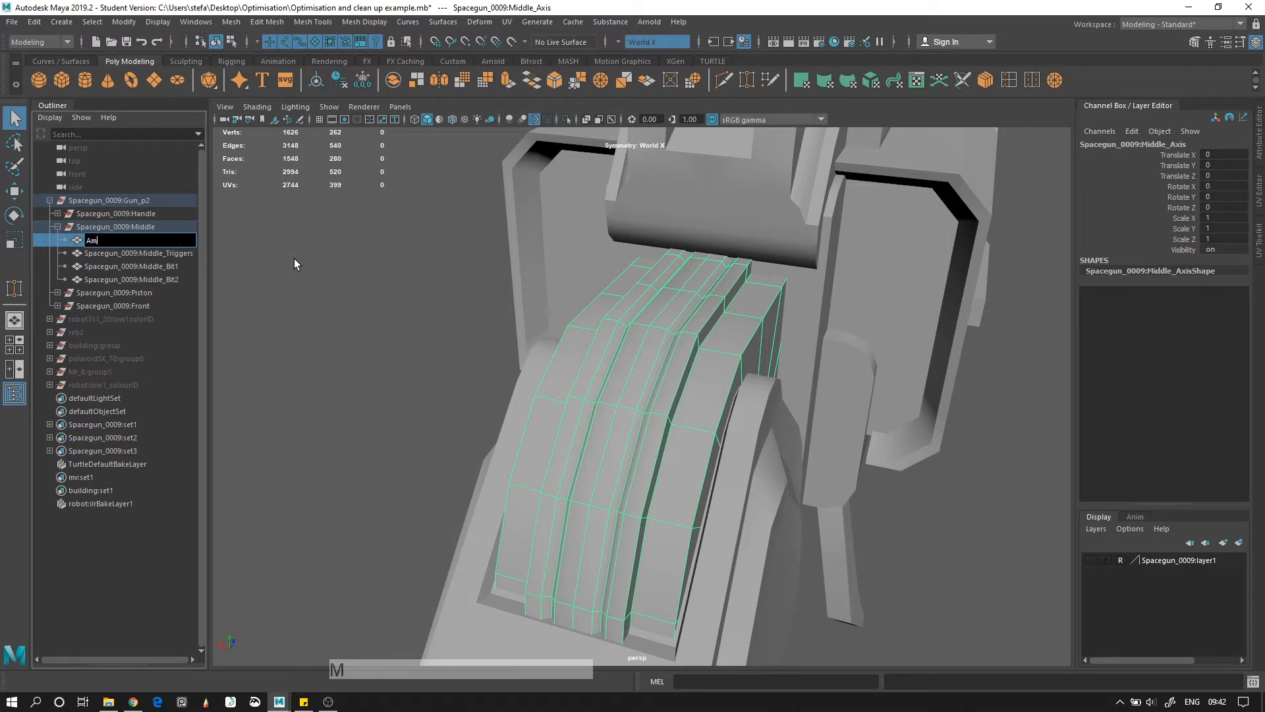
pyautogui.write('mo high_poly')
pyautogui.press('Return')
# Duplicate the Ammo_high_poly mesh and hide the original
pyautogui.hotkey('ctrl', 'd')
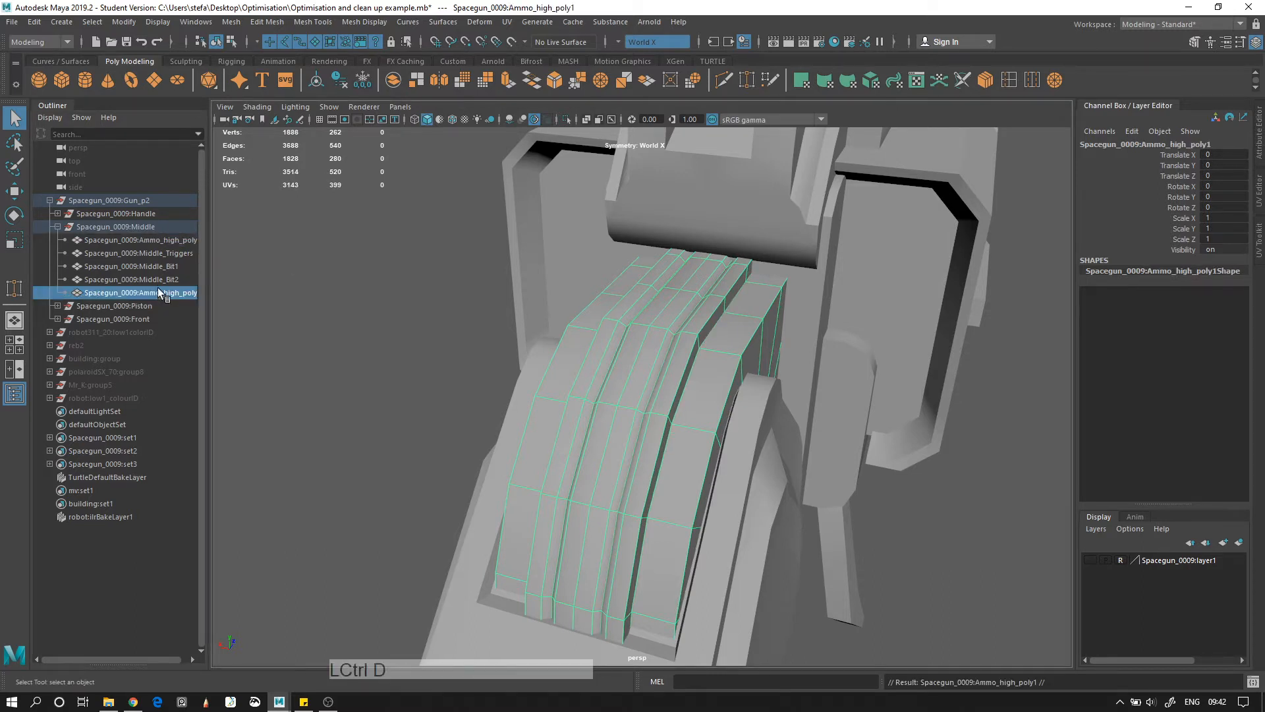
pyautogui.click(151, 241)
pyautogui.hotkey('ctrl', 'h')
# Rename the duplicated mesh as Ammo_low_poly1
pyautogui.doubleClick(145, 290)
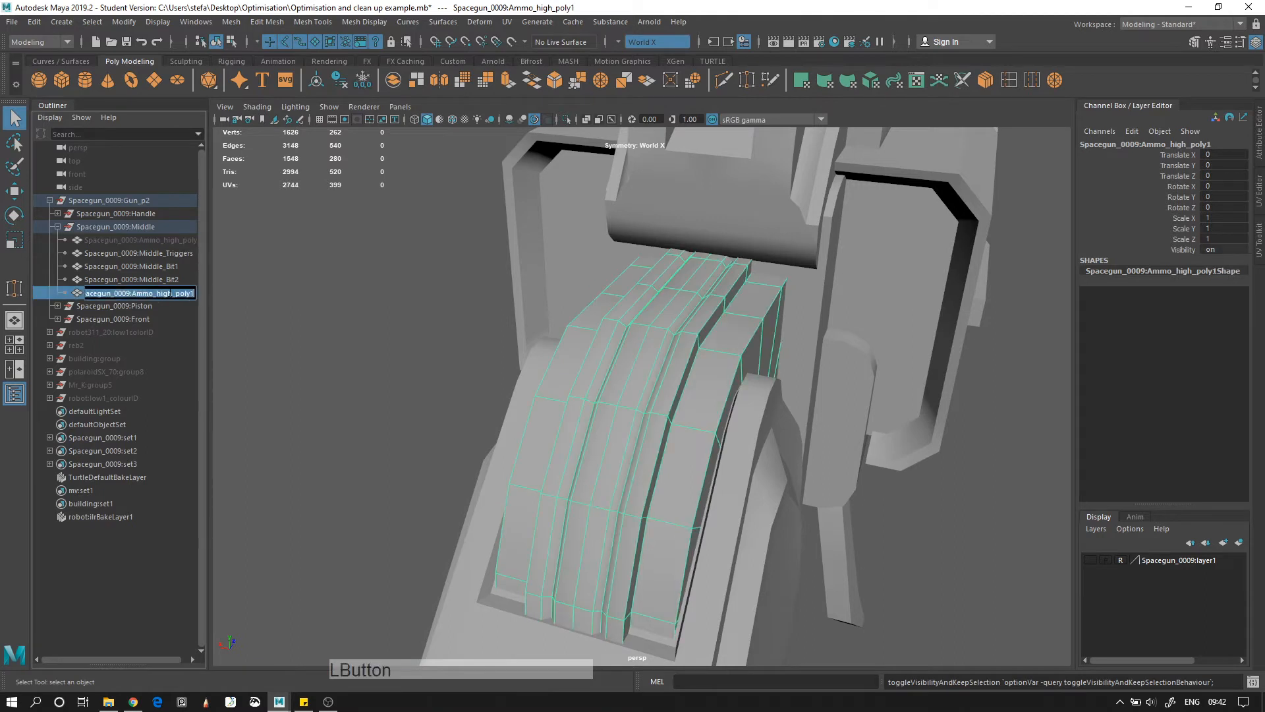
pyautogui.click(169, 293)
pyautogui.write('low')
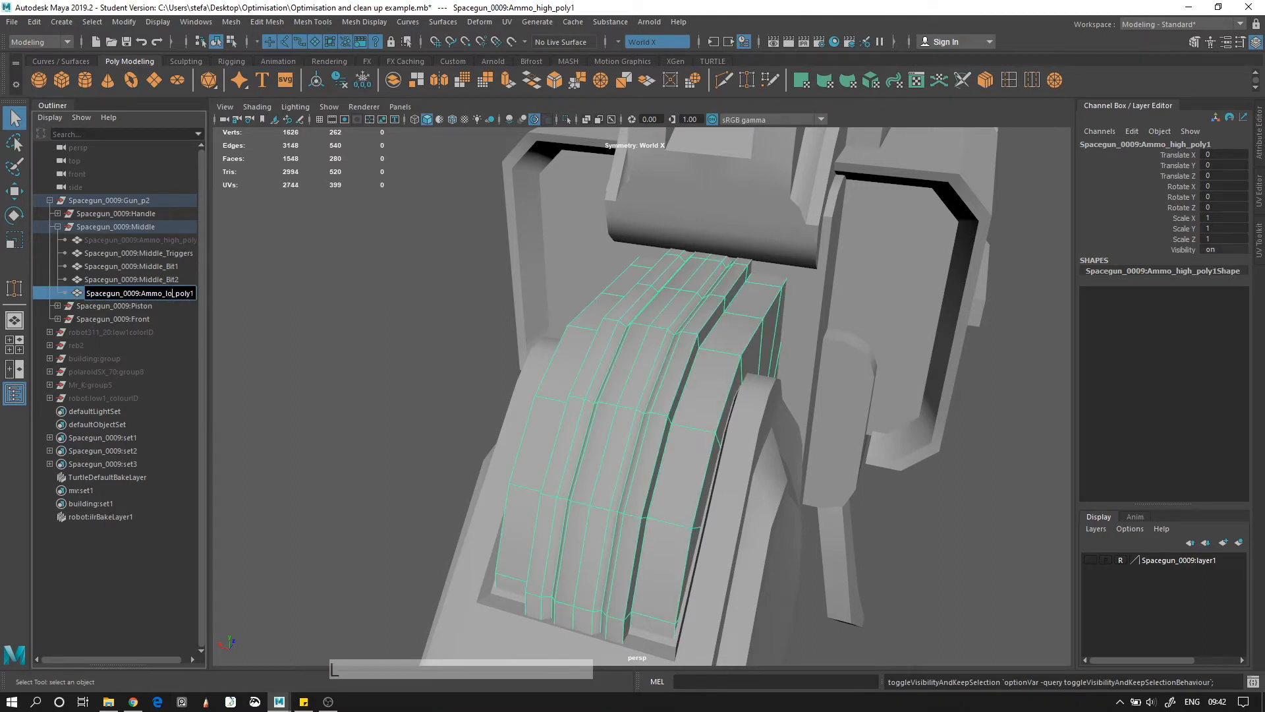
pyautogui.press('Return')
# Delete the lengthwise ridge edge loops on Ammo_low_poly1, leaving a smooth curved surface
pyautogui.moveTo(703, 336); pyautogui.dragTo(705, 311, button='right')
pyautogui.doubleClick(677, 353)
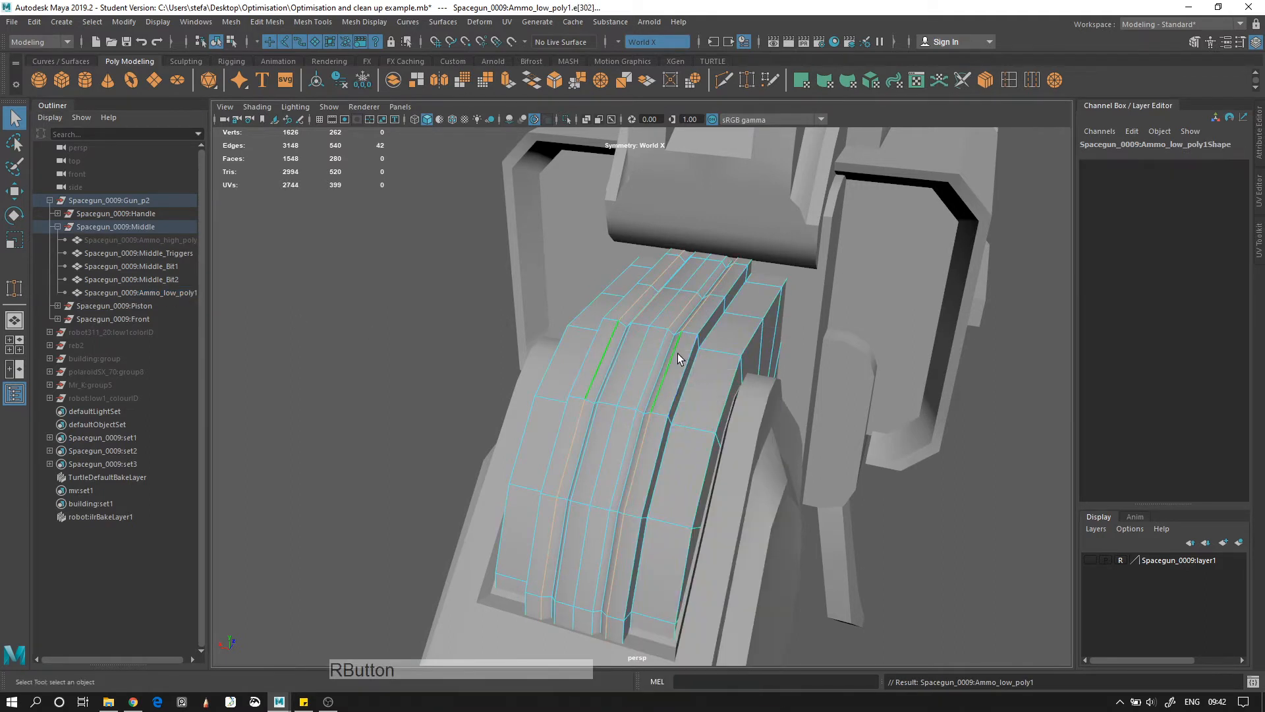
pyautogui.keyDown('shift'); pyautogui.doubleClick(671, 356); pyautogui.keyUp('shift')
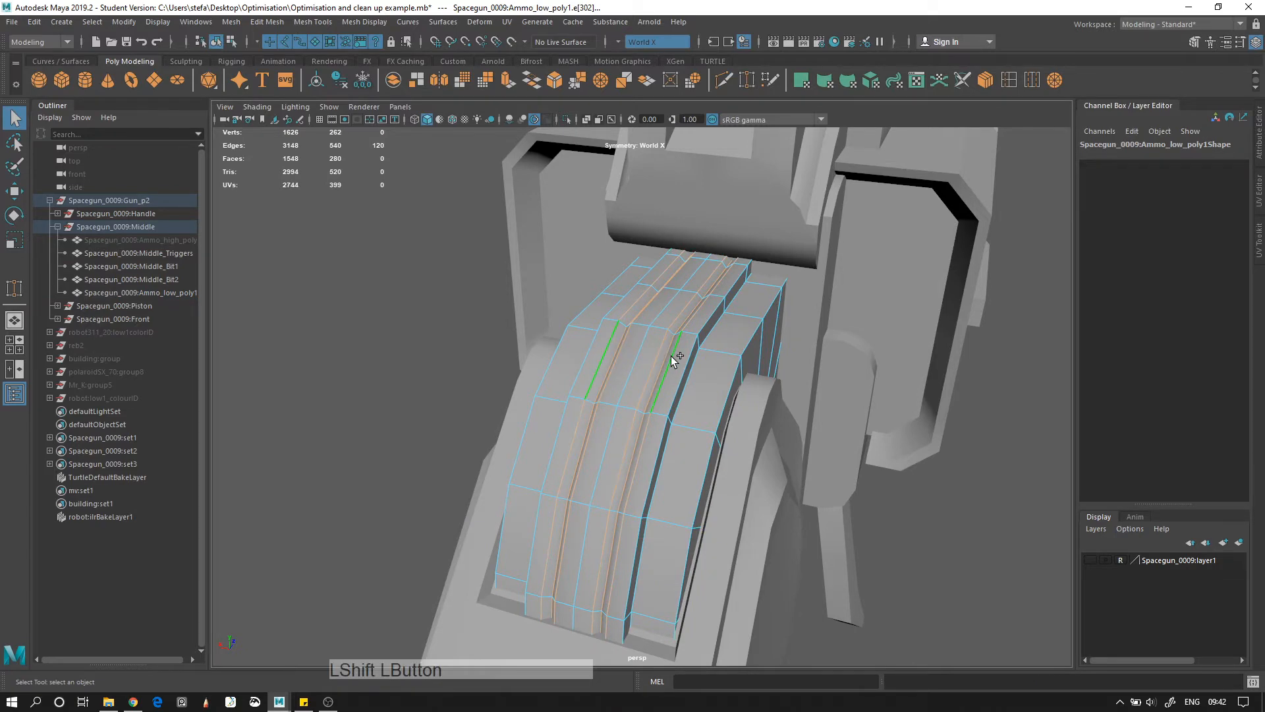
pyautogui.hotkey('ctrl', 'Delete')
pyautogui.hotkey('alt', 'd')
pyautogui.keyDown('alt'); pyautogui.moveTo(671, 356); pyautogui.dragTo(626, 404, button='right'); pyautogui.keyUp('alt')
pyautogui.click(626, 404)
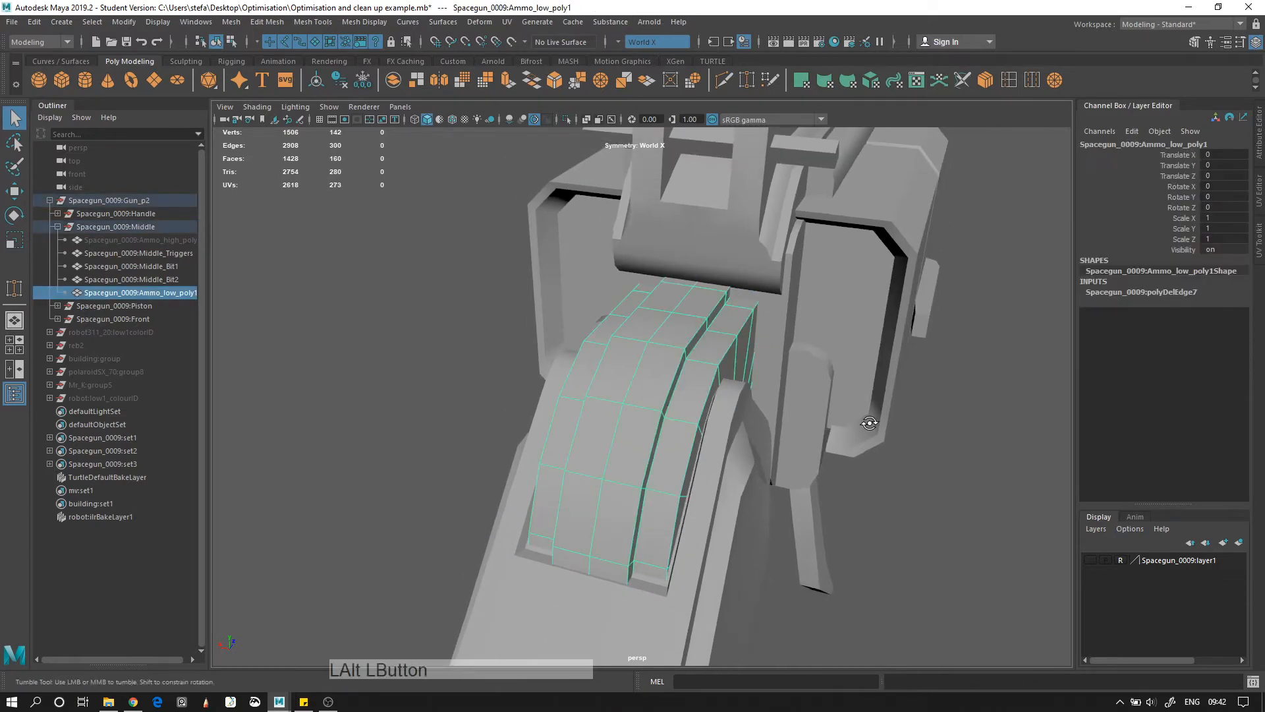
# Examine the simplified ammo piece against the whole gun's silhouette from the side and rear
pyautogui.keyDown('alt'); pyautogui.moveTo(681, 498); pyautogui.dragTo(520, 364); pyautogui.keyUp('alt')
pyautogui.keyDown('alt'); pyautogui.moveTo(520, 363); pyautogui.dragTo(503, 382, button='right'); pyautogui.keyUp('alt')
pyautogui.click(503, 381)
pyautogui.keyDown('alt'); pyautogui.moveTo(503, 381); pyautogui.dragTo(706, 460); pyautogui.keyUp('alt')
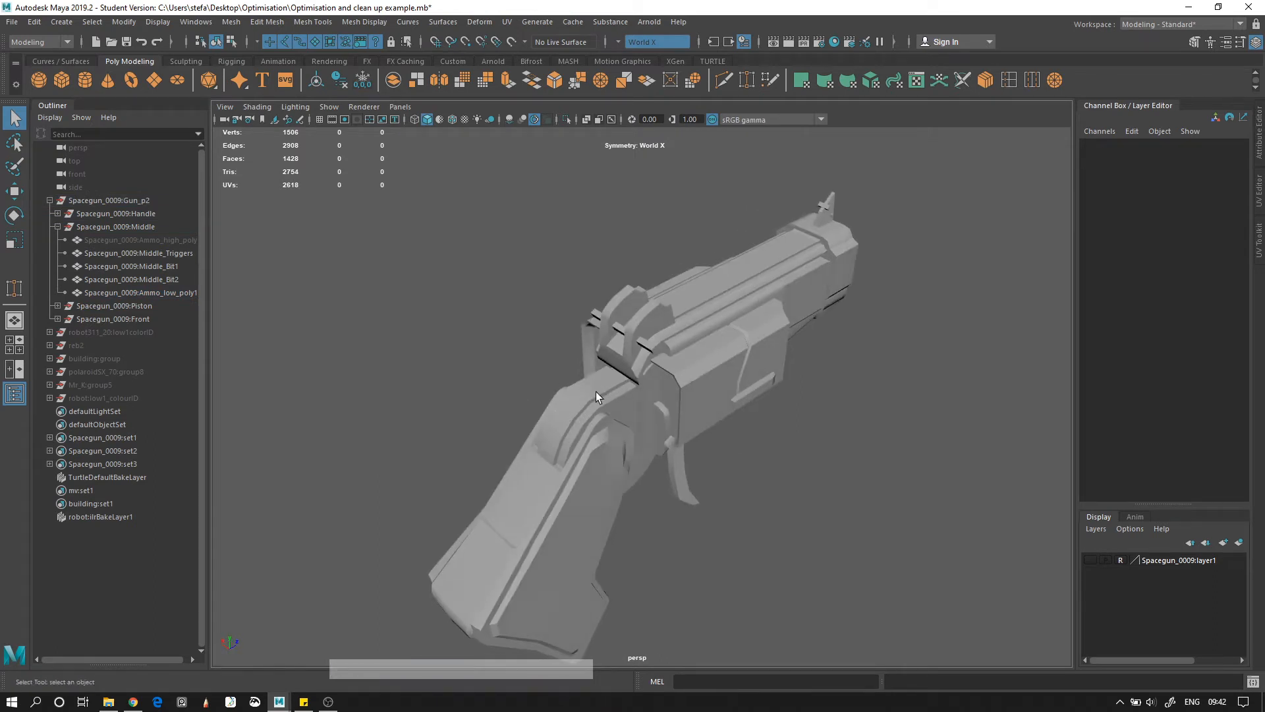
pyautogui.keyDown('alt'); pyautogui.moveTo(566, 462); pyautogui.dragTo(769, 461); pyautogui.keyUp('alt')
pyautogui.keyDown('alt'); pyautogui.moveTo(768, 460); pyautogui.dragTo(828, 474, button='right'); pyautogui.keyUp('alt')
pyautogui.keyDown('alt'); pyautogui.moveTo(827, 473); pyautogui.dragTo(481, 377); pyautogui.keyUp('alt')
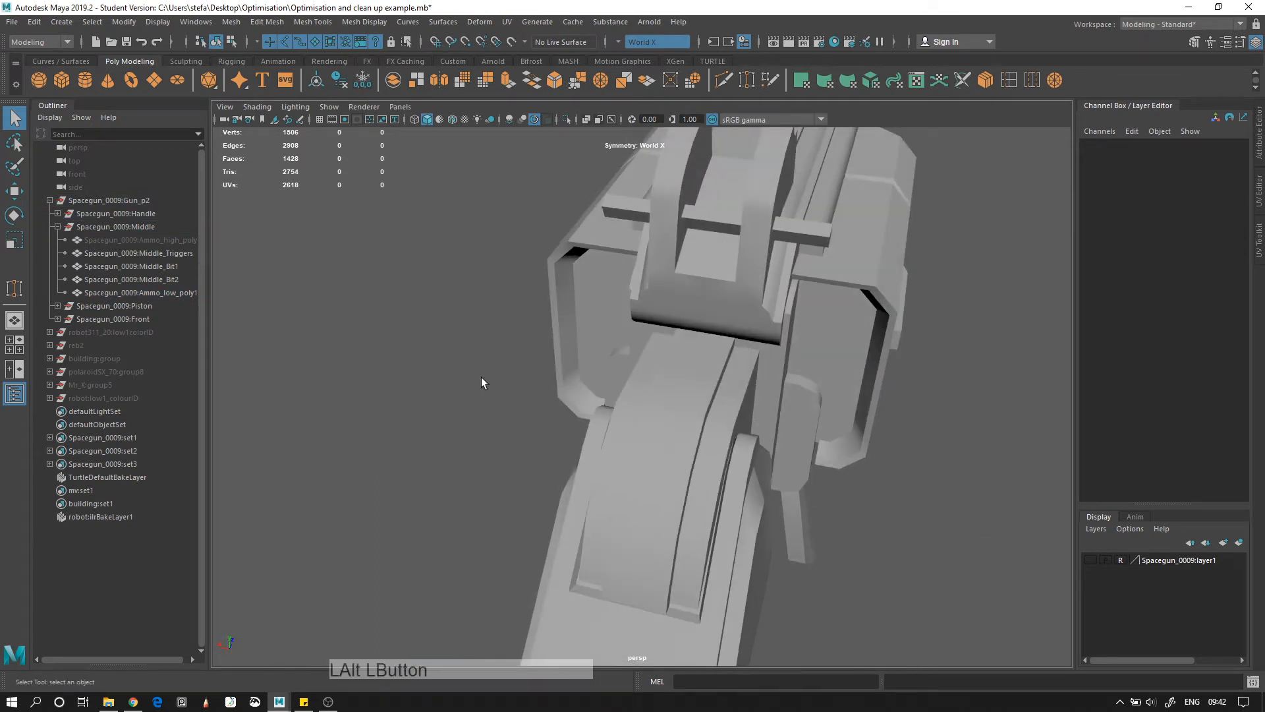
# Switch visibility between Ammo_high_poly and Ammo_low_poly1 to compare the ridged and simplified versions on the gun
pyautogui.click(173, 239)
pyautogui.press('h')
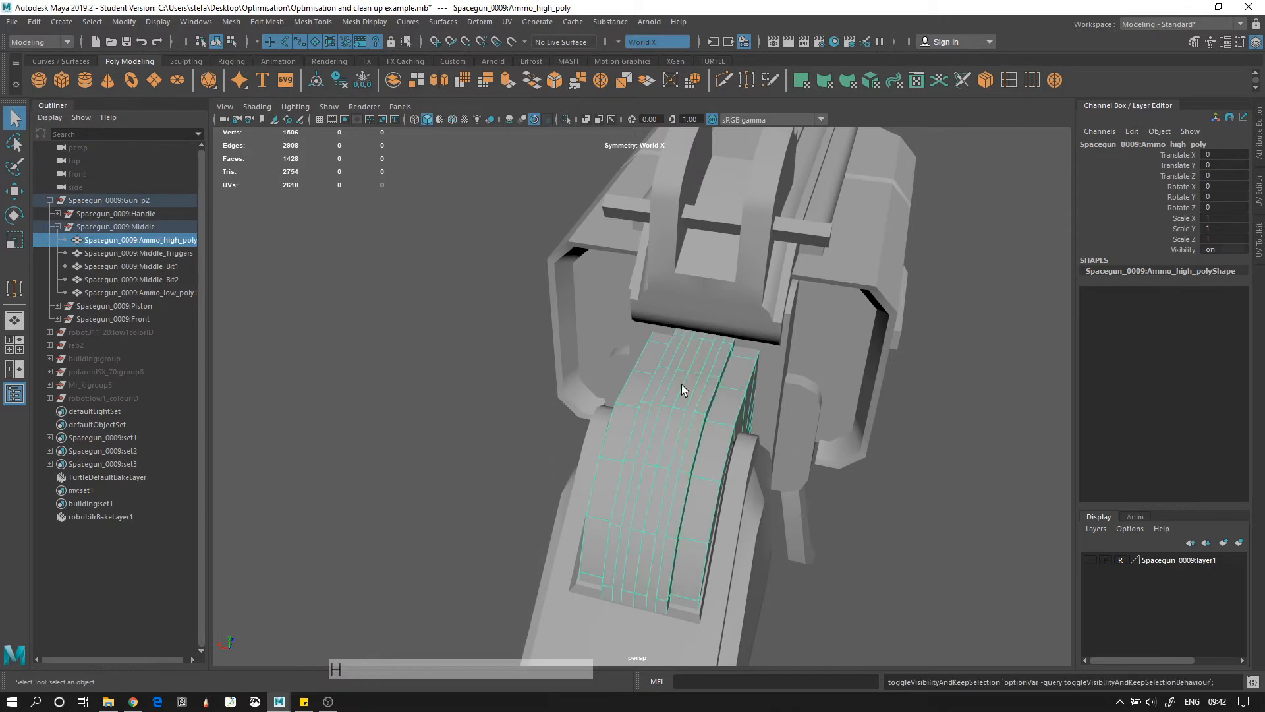
pyautogui.click(169, 294)
pyautogui.press('h')
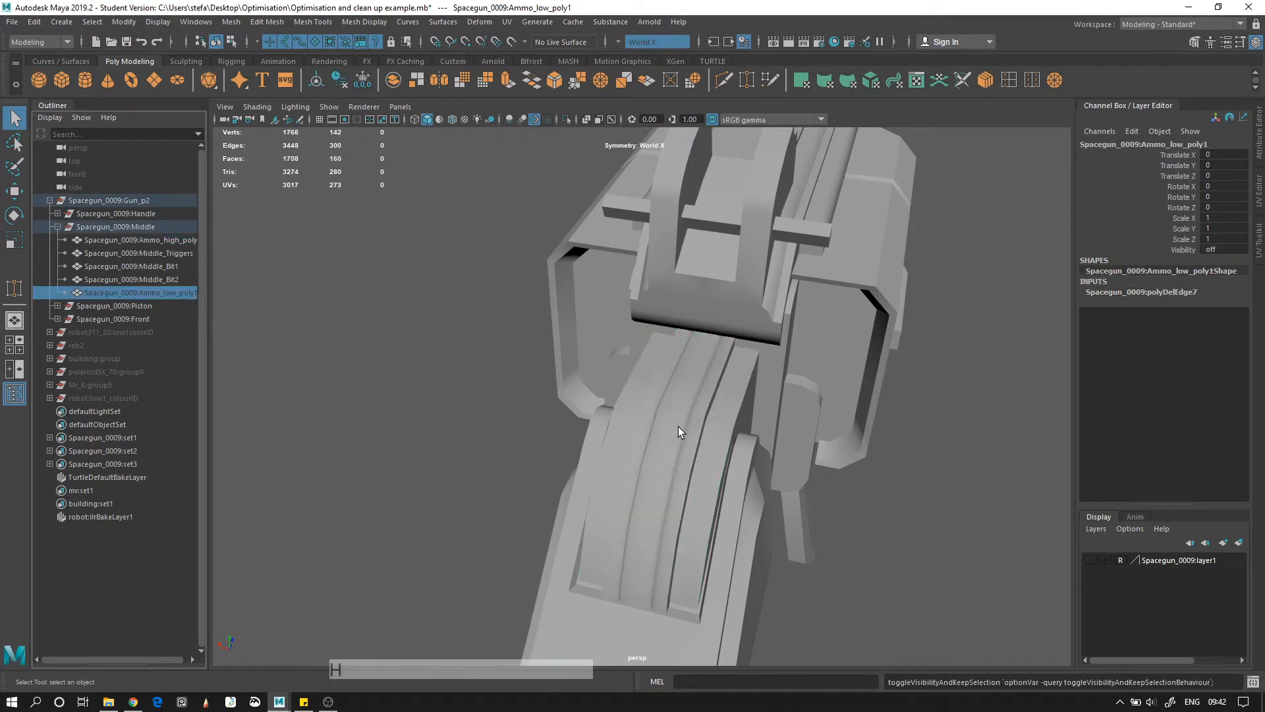
pyautogui.click(162, 243)
pyautogui.keyDown('alt'); pyautogui.moveTo(522, 415); pyautogui.dragTo(375, 316, button='right'); pyautogui.keyUp('alt')
pyautogui.keyDown('alt'); pyautogui.moveTo(376, 317); pyautogui.dragTo(725, 461); pyautogui.keyUp('alt')
pyautogui.keyDown('alt'); pyautogui.moveTo(724, 462); pyautogui.dragTo(817, 460, button='right'); pyautogui.keyUp('alt')
# Delete the three redundant edge loops running around the small Middle_Bit2 piece in front of the triggers
pyautogui.click(659, 382)
pyautogui.keyDown('alt'); pyautogui.moveTo(655, 413); pyautogui.dragTo(563, 340); pyautogui.keyUp('alt')
pyautogui.click(640, 350)
pyautogui.keyDown('alt'); pyautogui.moveTo(712, 396); pyautogui.dragTo(902, 488, button='right'); pyautogui.keyUp('alt')
pyautogui.moveTo(658, 275); pyautogui.dragTo(666, 240, button='right')
pyautogui.doubleClick(690, 259)
pyautogui.keyDown('shift'); pyautogui.doubleClick(656, 259); pyautogui.keyUp('shift')
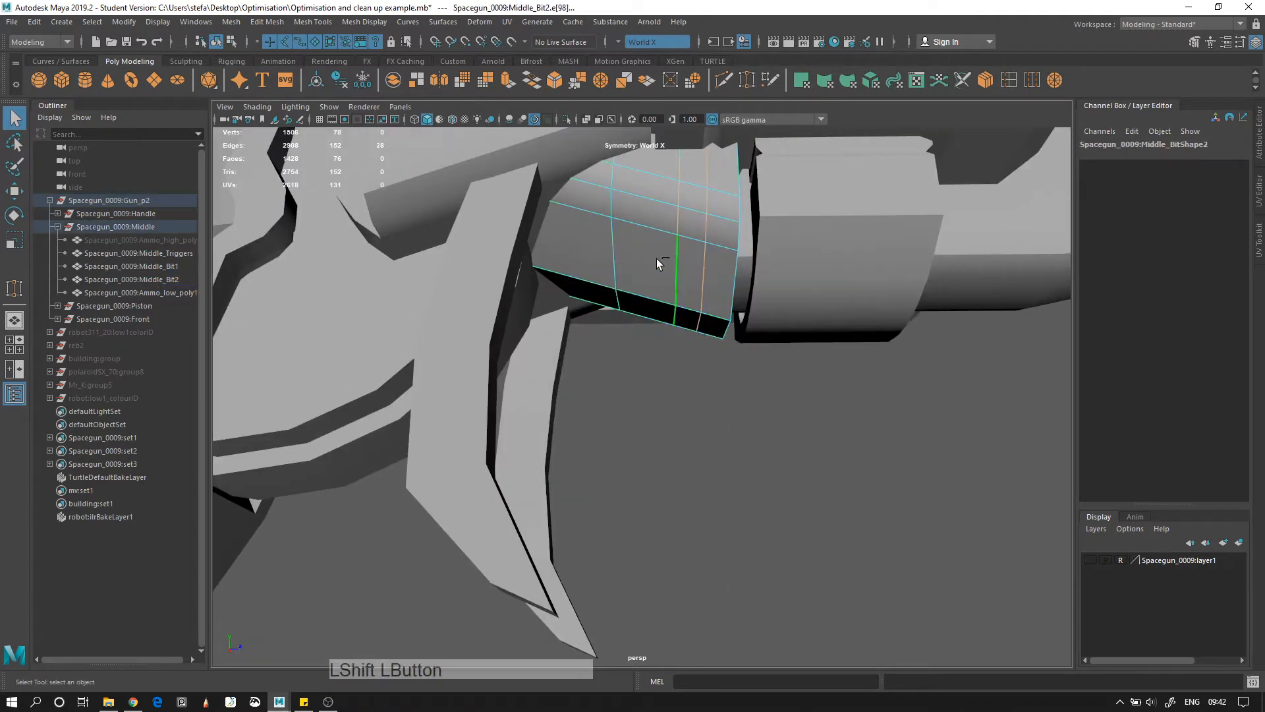
pyautogui.keyDown('shift'); pyautogui.doubleClick(624, 255); pyautogui.keyUp('shift')
pyautogui.press('Delete')
pyautogui.keyDown('alt'); pyautogui.moveTo(624, 255); pyautogui.dragTo(502, 260); pyautogui.keyUp('alt')
pyautogui.keyDown('alt'); pyautogui.moveTo(503, 260); pyautogui.dragTo(723, 313, button='right'); pyautogui.keyUp('alt')
pyautogui.click(723, 314)
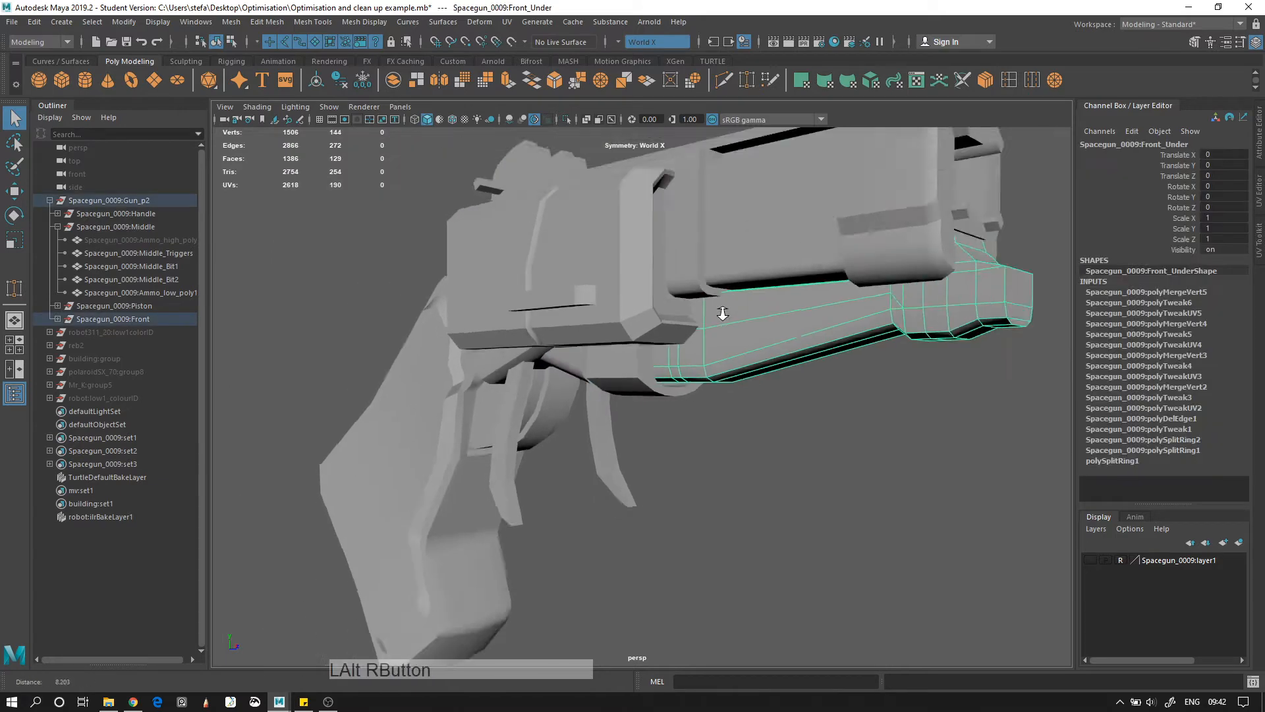
pyautogui.keyDown('alt'); pyautogui.moveTo(723, 314); pyautogui.dragTo(824, 322); pyautogui.keyUp('alt')
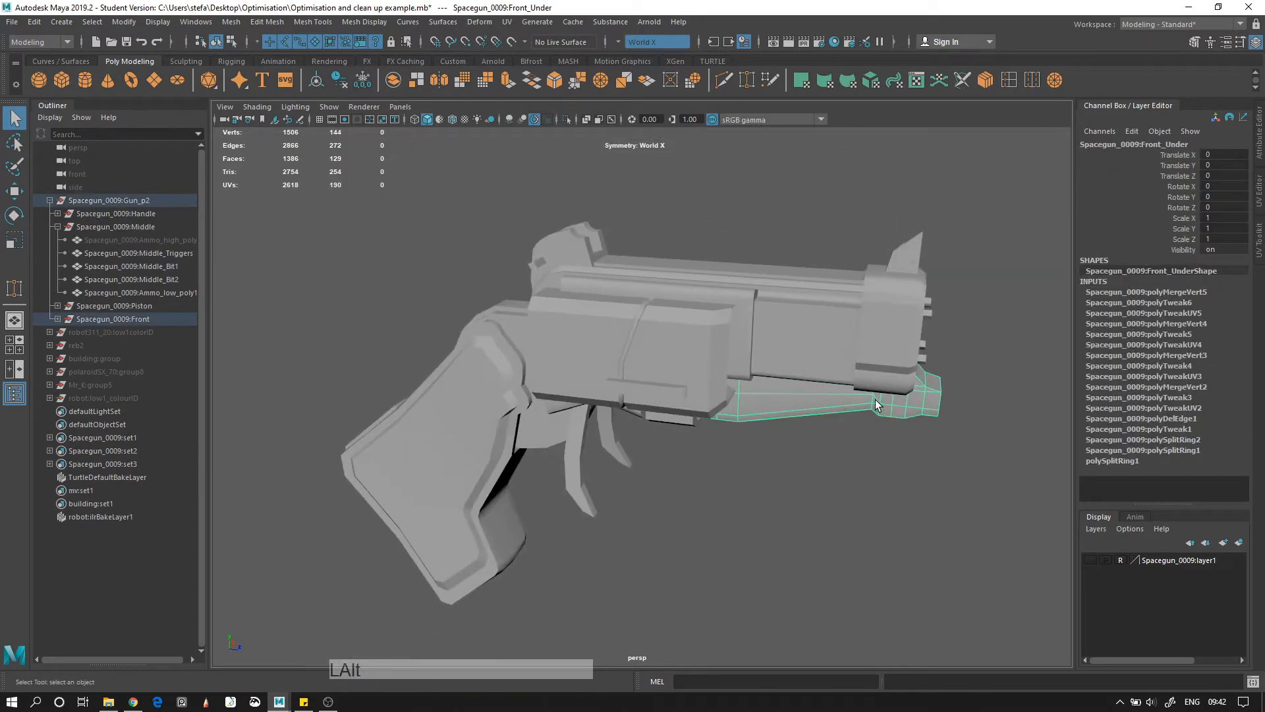
# Collapse and hide the Gun_p2 group, and show the reb2 group in its place
pyautogui.moveTo(803, 415)
pyautogui.keyDown('alt'); pyautogui.mouseDown()
pyautogui.moveTo(717, 412)
pyautogui.moveTo(784, 412)
pyautogui.mouseUp(); pyautogui.keyUp('alt')
pyautogui.click(49, 199)
pyautogui.click(74, 199)
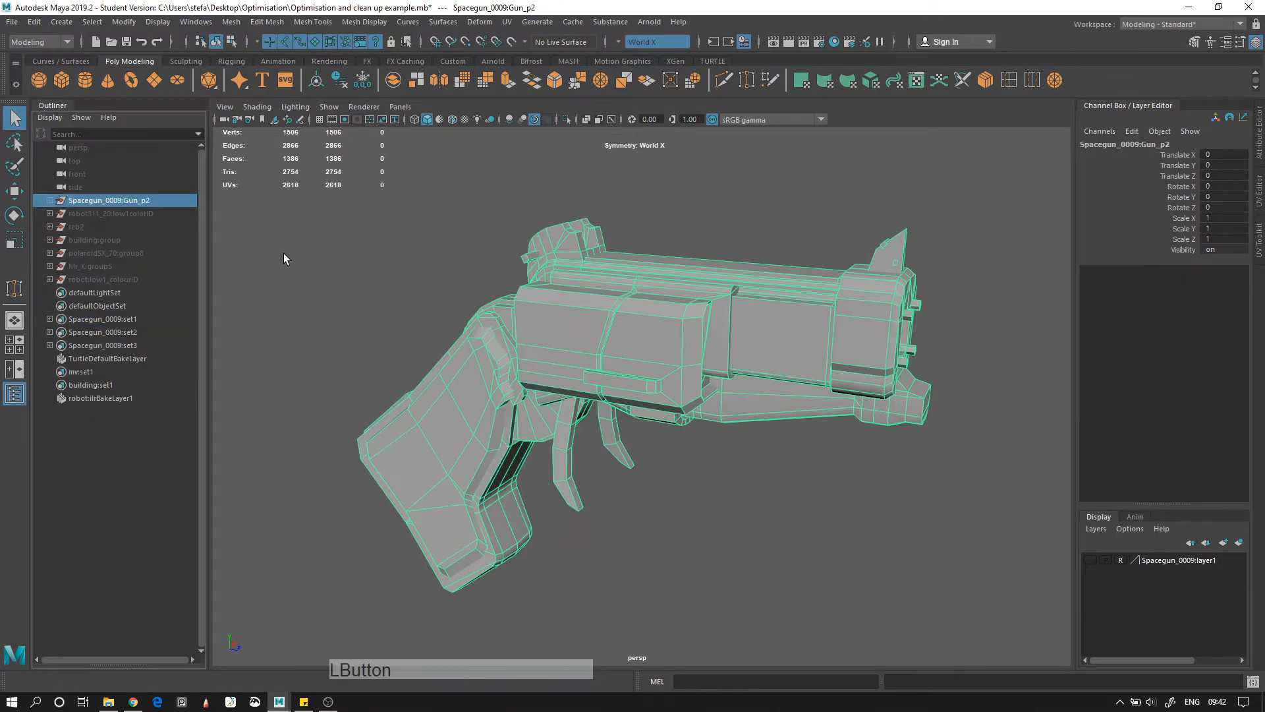
pyautogui.press('h')
pyautogui.click(341, 255)
pyautogui.click(137, 213)
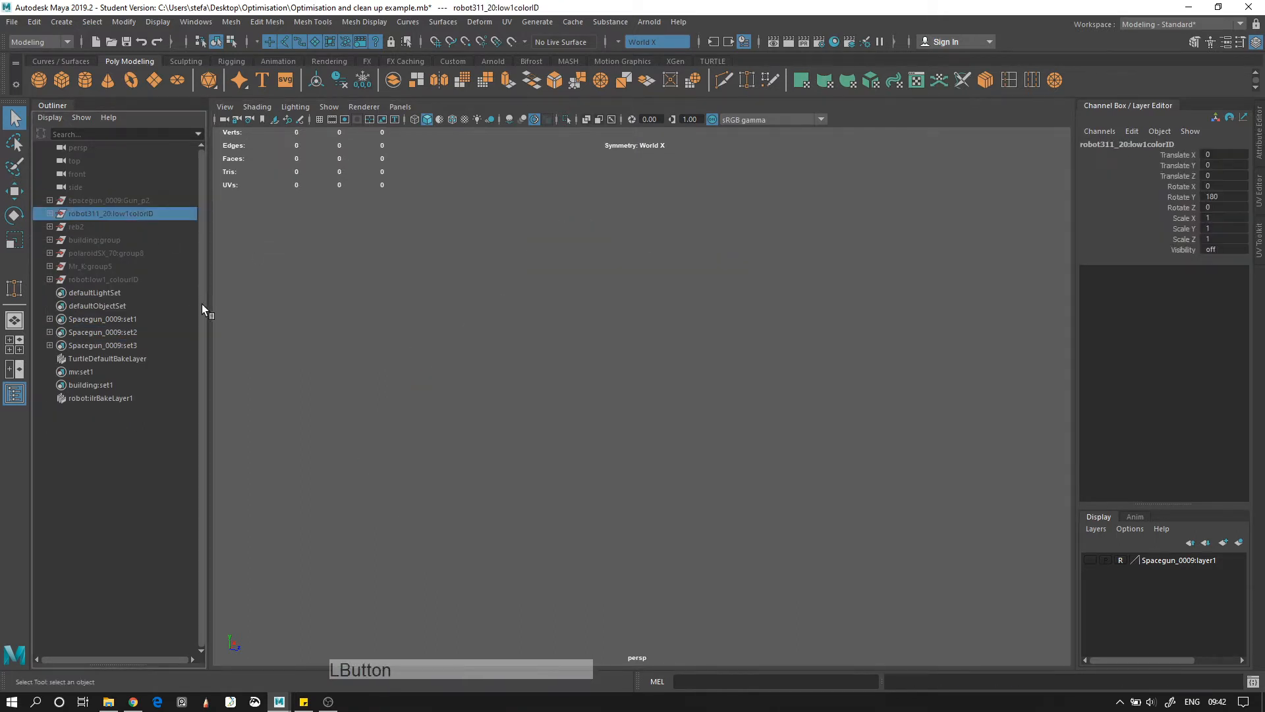
pyautogui.click(93, 227)
pyautogui.hotkey('shift', 'h')
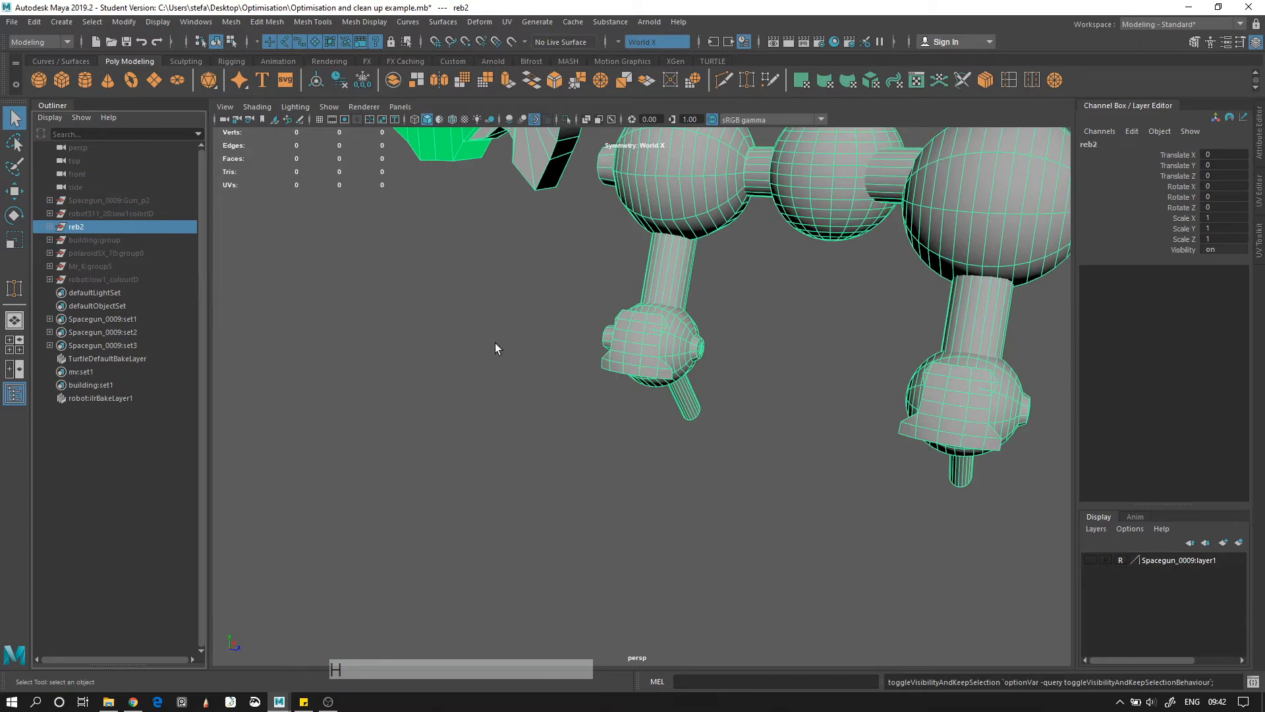
pyautogui.keyDown('alt'); pyautogui.moveTo(497, 350); pyautogui.dragTo(768, 458, button='middle'); pyautogui.keyUp('alt')
pyautogui.keyDown('alt'); pyautogui.moveTo(767, 458); pyautogui.dragTo(836, 420); pyautogui.keyUp('alt')
# Examine the separate parts of the reb2 model and the edge layout of the head pieces pCube5 and pCylinder9
pyautogui.click(646, 317)
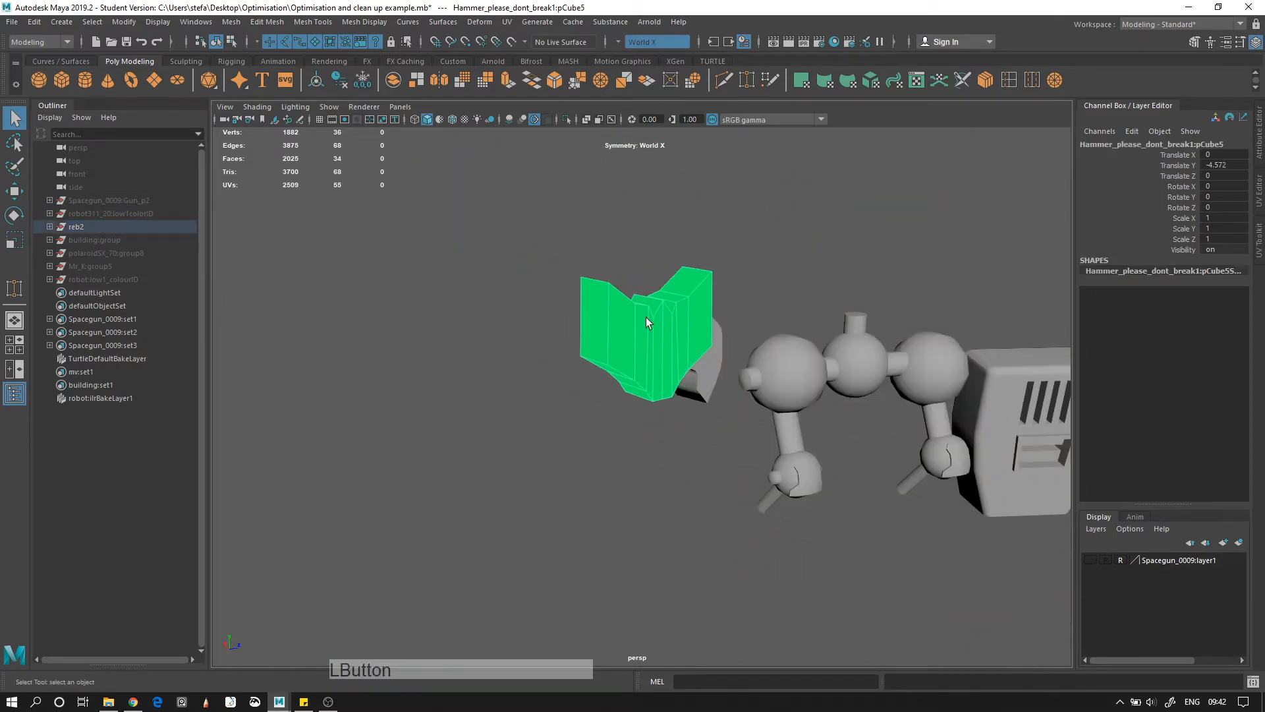
pyautogui.moveTo(646, 318); pyautogui.dragTo(761, 682, button='right')
pyautogui.click(911, 580)
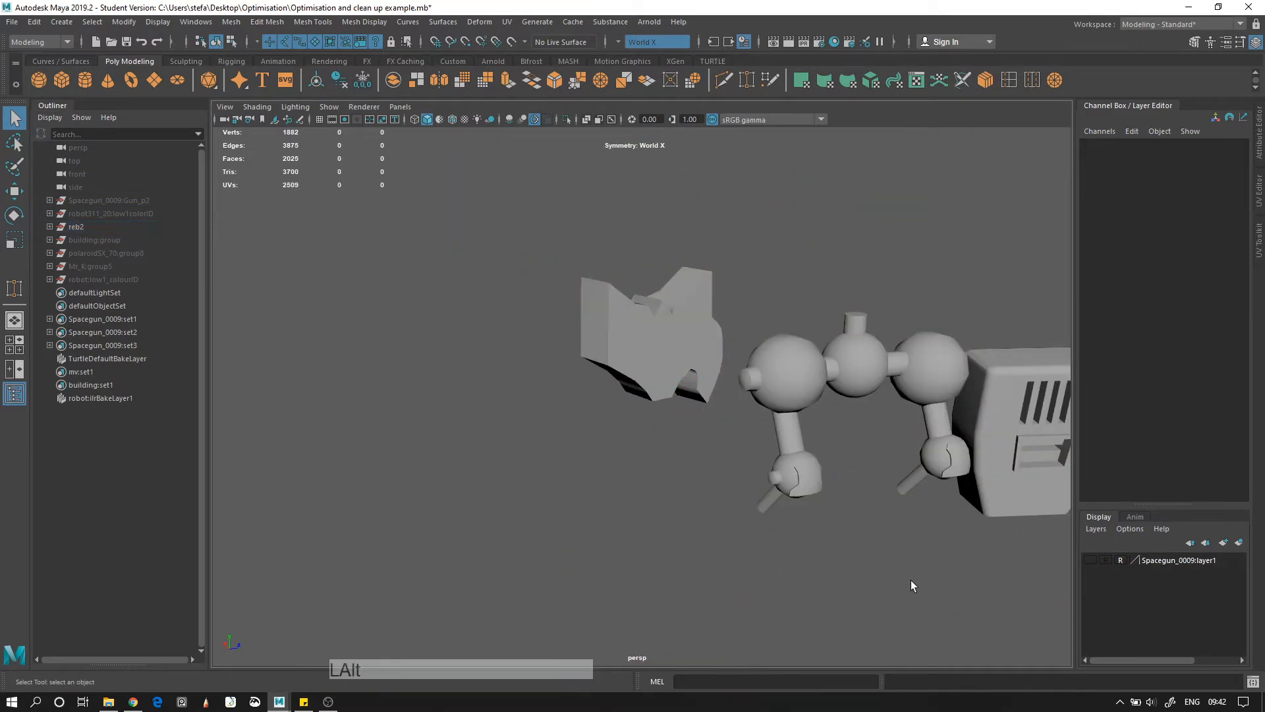
pyautogui.keyDown('alt'); pyautogui.moveTo(911, 580); pyautogui.dragTo(704, 512); pyautogui.keyUp('alt')
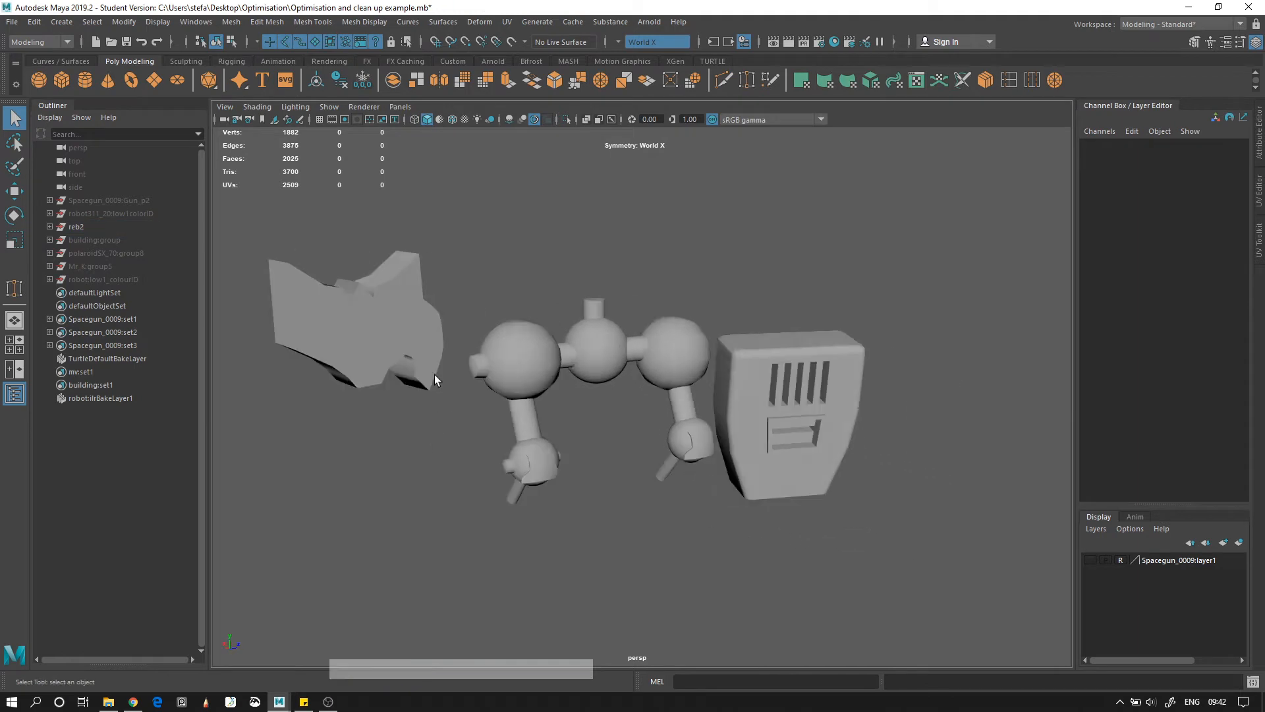
pyautogui.keyDown('alt'); pyautogui.moveTo(433, 374); pyautogui.dragTo(501, 395, button='middle'); pyautogui.keyUp('alt')
pyautogui.keyDown('alt'); pyautogui.moveTo(501, 395); pyautogui.dragTo(527, 362, button='right'); pyautogui.keyUp('alt')
pyautogui.click(582, 394)
pyautogui.keyDown('alt'); pyautogui.moveTo(582, 394); pyautogui.dragTo(633, 344); pyautogui.keyUp('alt')
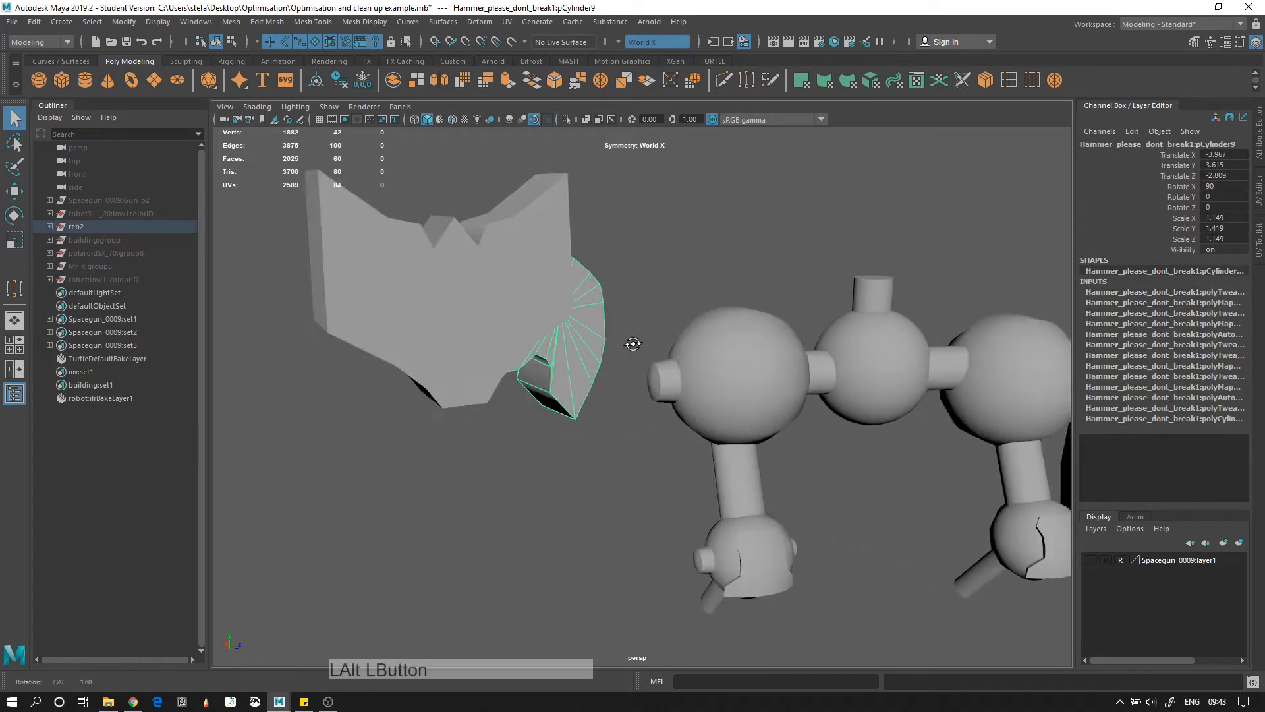
pyautogui.click(432, 291)
pyautogui.keyDown('alt'); pyautogui.moveTo(433, 291); pyautogui.dragTo(823, 298, button='middle'); pyautogui.keyUp('alt')
pyautogui.keyDown('alt'); pyautogui.moveTo(824, 298); pyautogui.dragTo(695, 359, button='right'); pyautogui.keyUp('alt')
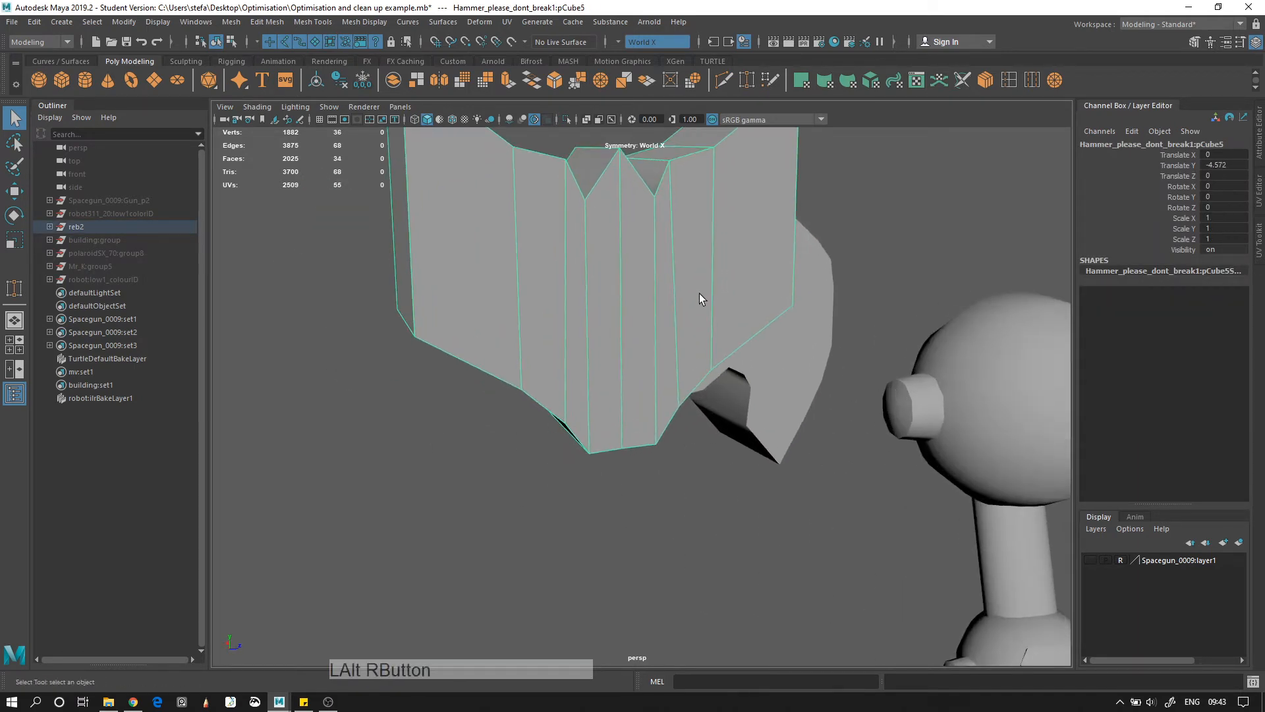
# Inspect the radial edges on pCylinder9's side cap up close, especially the overlapping faces around its notch
pyautogui.keyDown('alt'); pyautogui.moveTo(769, 274); pyautogui.dragTo(596, 344); pyautogui.keyUp('alt')
pyautogui.click(757, 358)
pyautogui.keyDown('alt'); pyautogui.moveTo(595, 344); pyautogui.dragTo(686, 419, button='right'); pyautogui.keyUp('alt')
pyautogui.keyDown('alt'); pyautogui.moveTo(552, 253); pyautogui.dragTo(625, 357, button='middle'); pyautogui.keyUp('alt')
pyautogui.keyDown('alt'); pyautogui.moveTo(625, 357); pyautogui.dragTo(661, 407, button='right'); pyautogui.keyUp('alt')
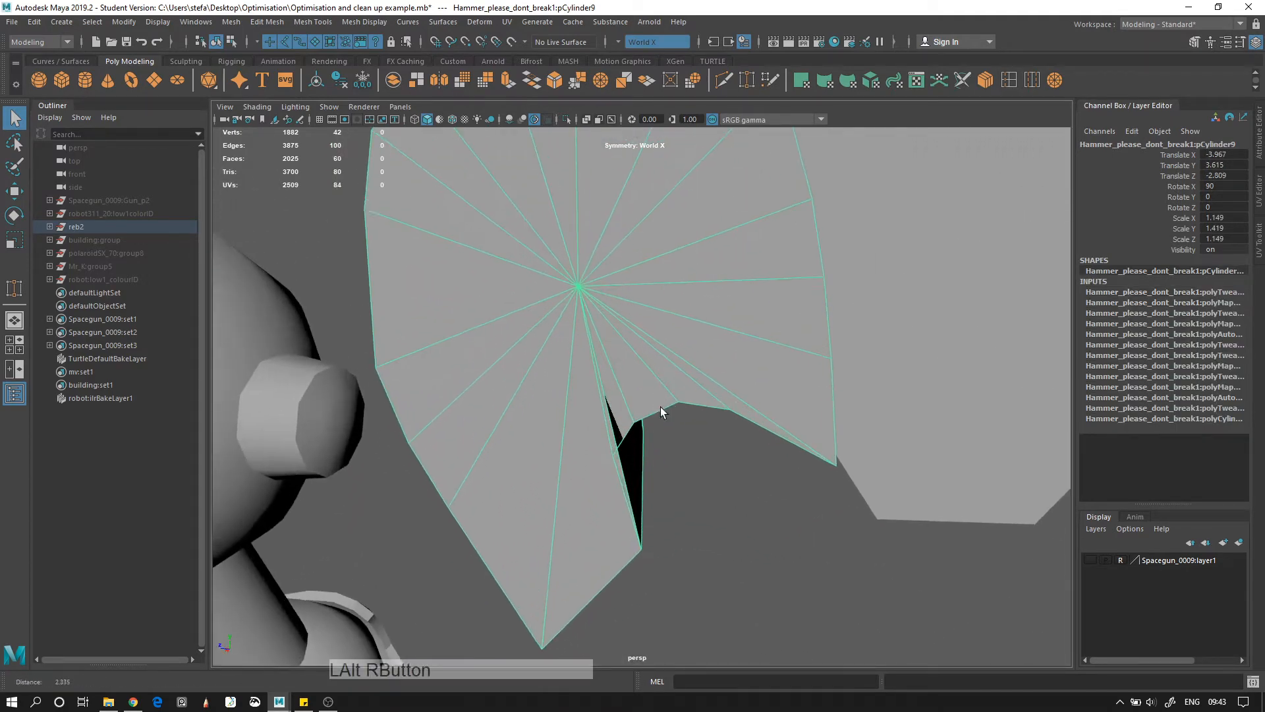
pyautogui.keyDown('alt'); pyautogui.moveTo(661, 406); pyautogui.dragTo(663, 394); pyautogui.keyUp('alt')
pyautogui.keyDown('alt'); pyautogui.moveTo(663, 394); pyautogui.dragTo(728, 473, button='right'); pyautogui.keyUp('alt')
pyautogui.keyDown('alt'); pyautogui.moveTo(611, 459); pyautogui.dragTo(600, 363, button='right'); pyautogui.keyUp('alt')
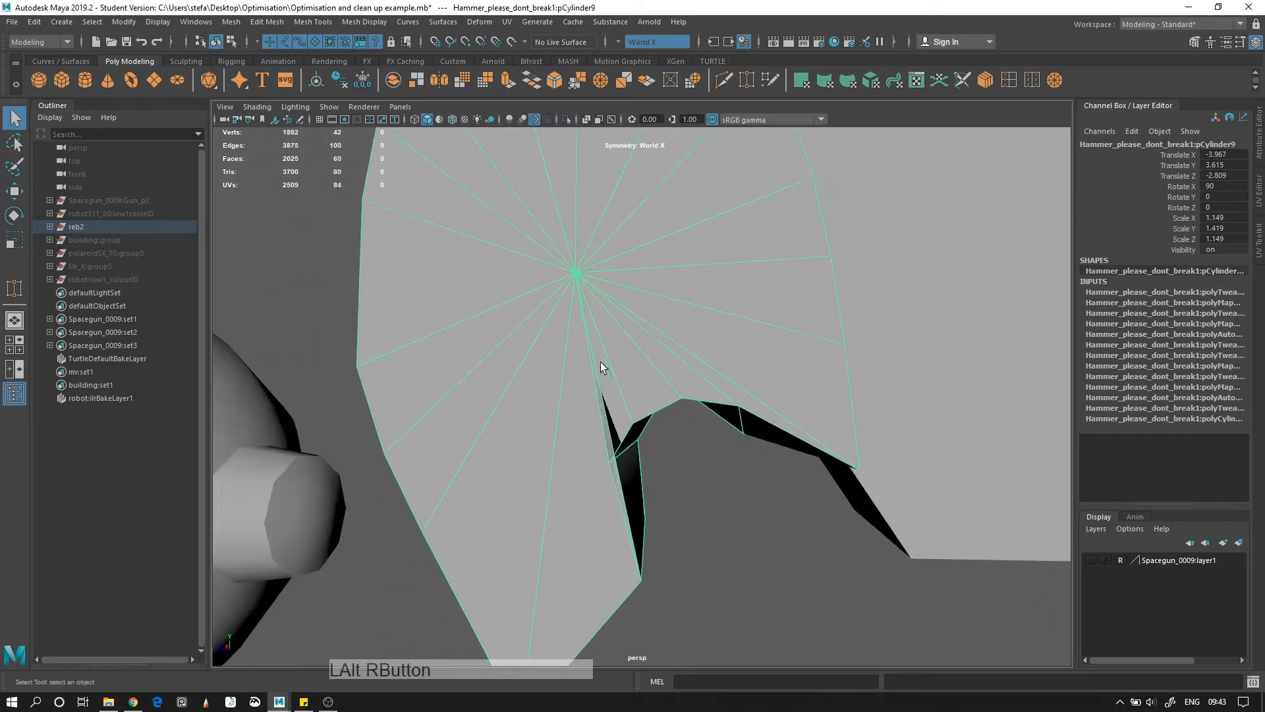
pyautogui.keyDown('alt'); pyautogui.moveTo(600, 363); pyautogui.dragTo(685, 342, button='middle'); pyautogui.keyUp('alt')
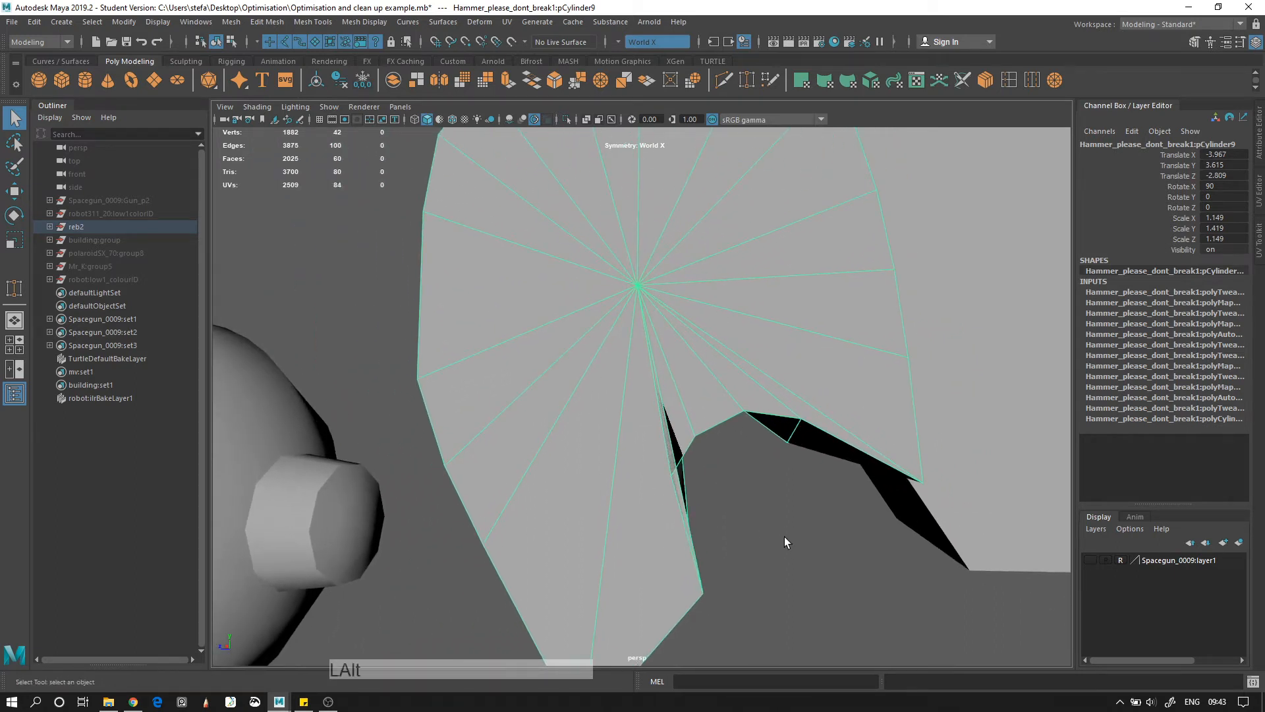
pyautogui.keyDown('alt'); pyautogui.moveTo(784, 537); pyautogui.dragTo(639, 478, button='right'); pyautogui.keyUp('alt')
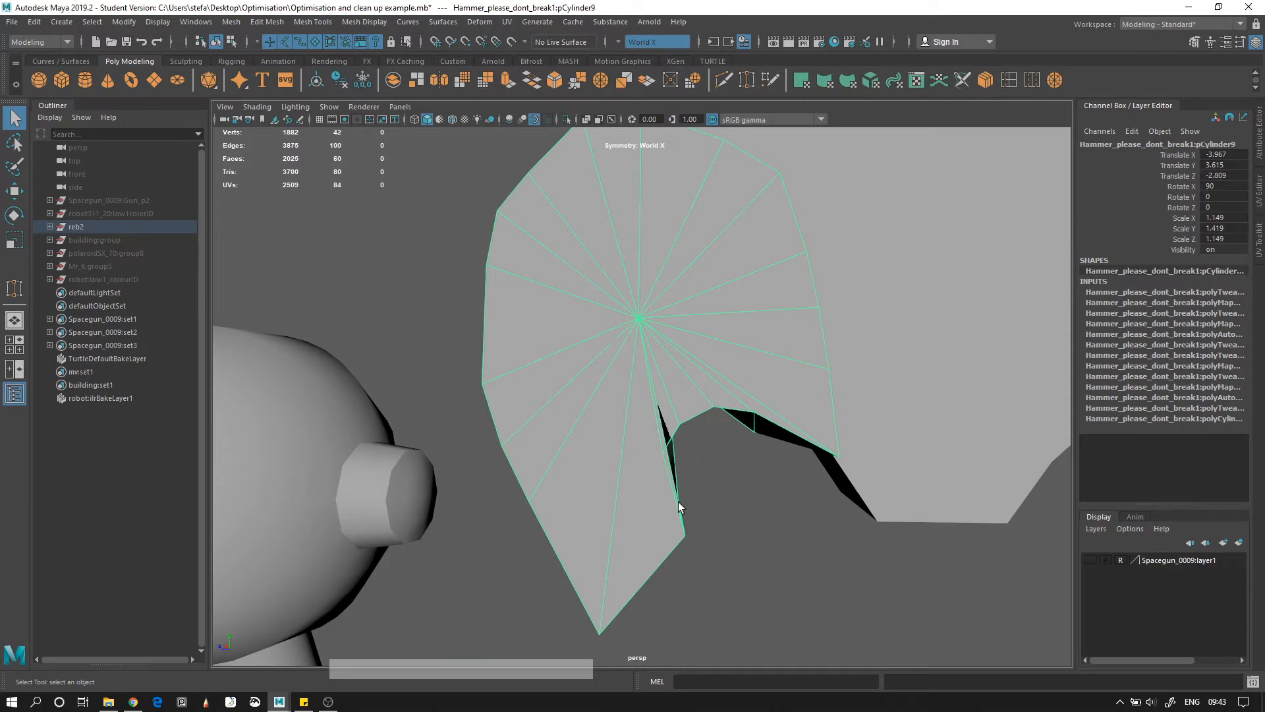
pyautogui.keyDown('alt'); pyautogui.moveTo(675, 387); pyautogui.dragTo(642, 307); pyautogui.keyUp('alt')
# Try to move the centre vertex of pCylinder9's side cap diagonally towards the upper outer rim
pyautogui.moveTo(642, 306); pyautogui.dragTo(597, 301, button='right')
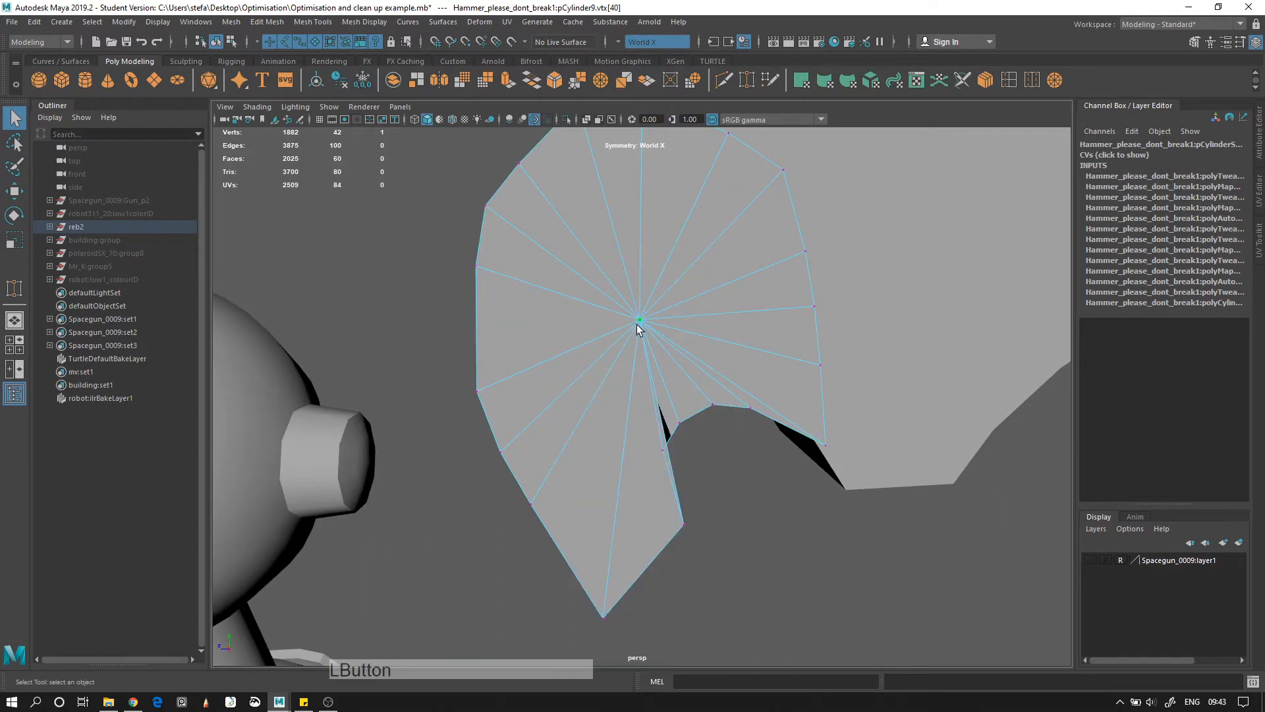
pyautogui.keyDown('alt'); pyautogui.moveTo(638, 328); pyautogui.dragTo(577, 278); pyautogui.keyUp('alt')
pyautogui.press('w')
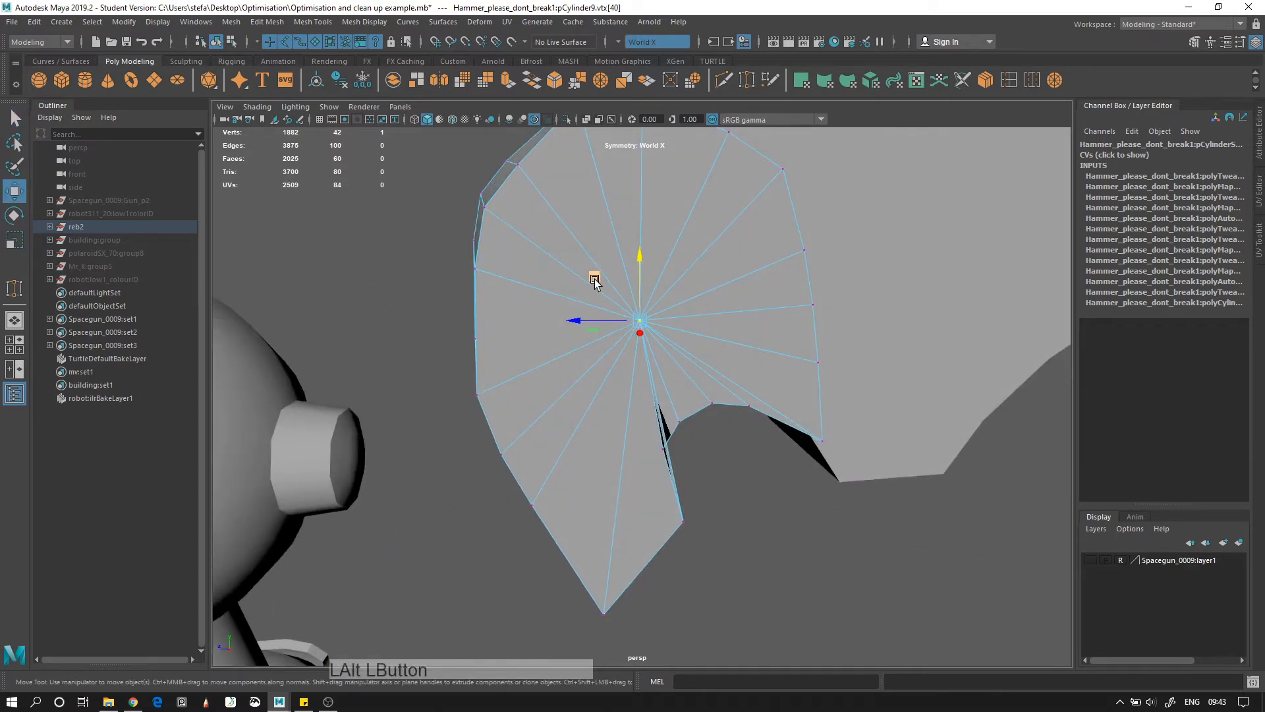
pyautogui.moveTo(594, 280); pyautogui.dragTo(489, 185, button='middle')
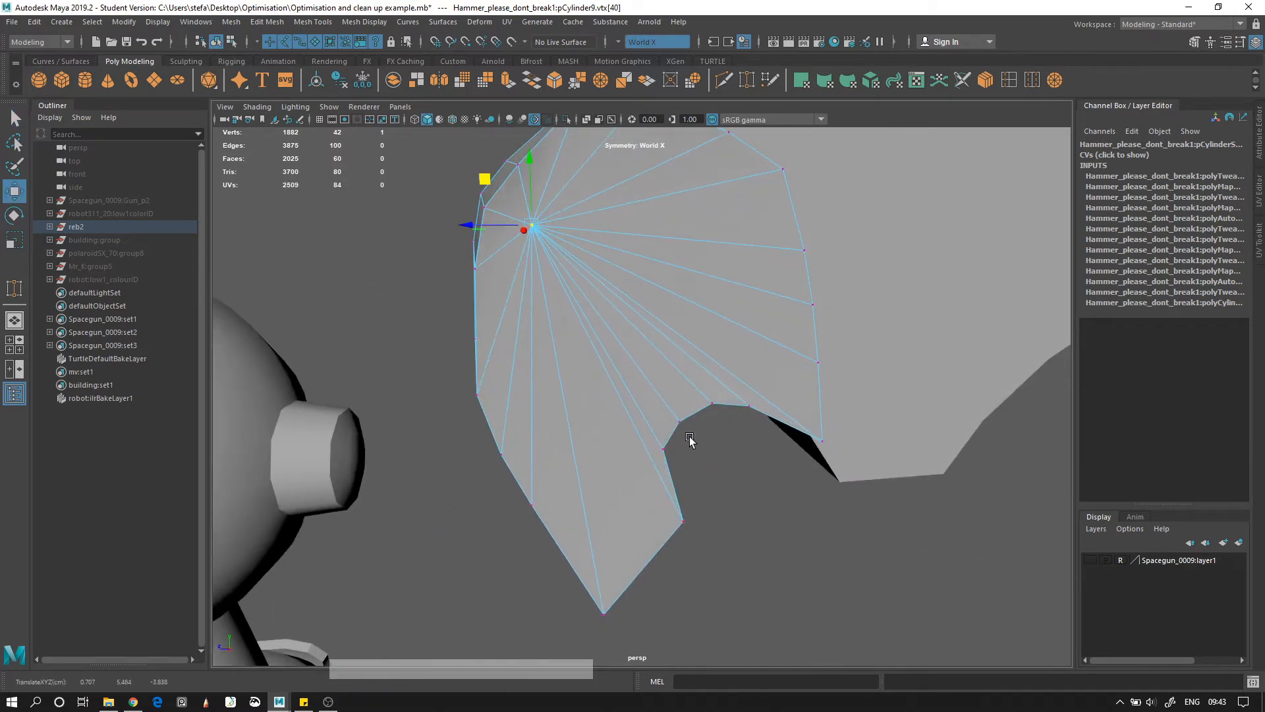
pyautogui.keyDown('alt'); pyautogui.moveTo(689, 439); pyautogui.dragTo(647, 376); pyautogui.keyUp('alt')
pyautogui.hotkey('ctrl', 'z')
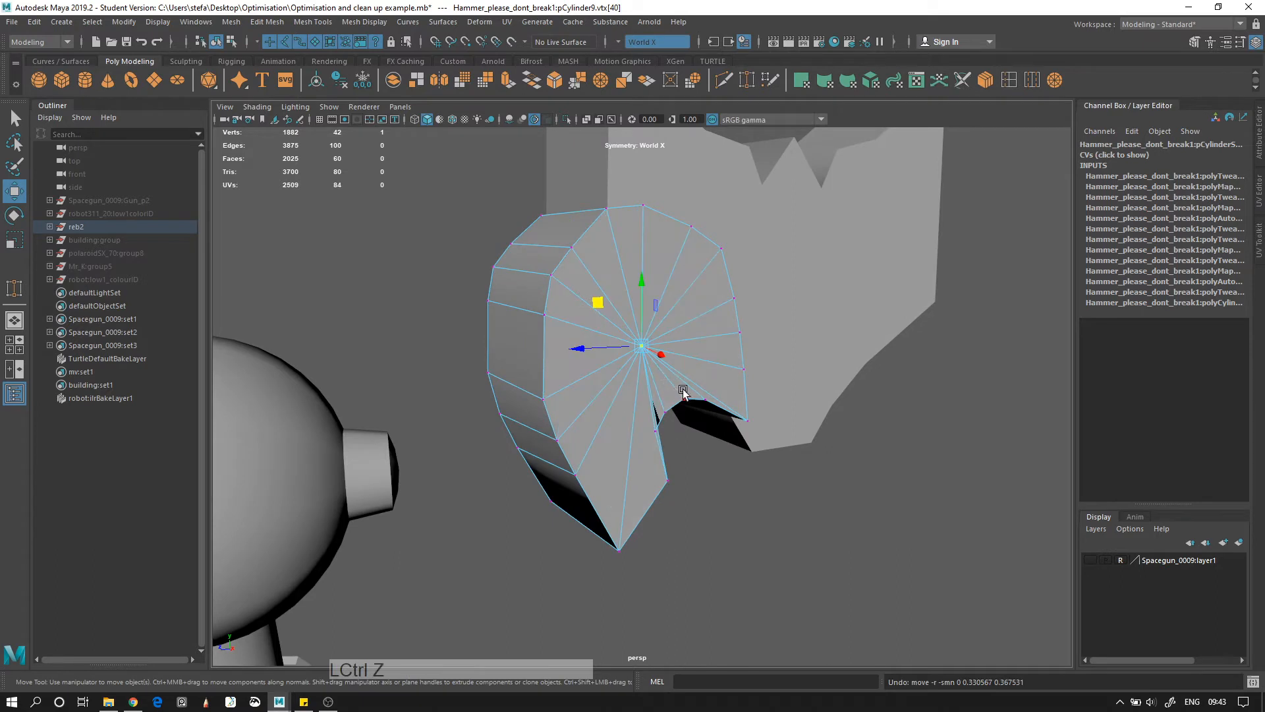
# Convert the centre vertex selection to faces and delete all the triangular faces of pCylinder9's side cap
pyautogui.moveTo(817, 458)
pyautogui.keyDown('ctrl'); pyautogui.mouseDown(button='right')
pyautogui.moveTo(815, 517)
pyautogui.moveTo(817, 457)
pyautogui.mouseUp(button='right'); pyautogui.keyUp('ctrl')
pyautogui.keyDown('ctrl'); pyautogui.moveTo(759, 308); pyautogui.dragTo(768, 392, button='right'); pyautogui.keyUp('ctrl')
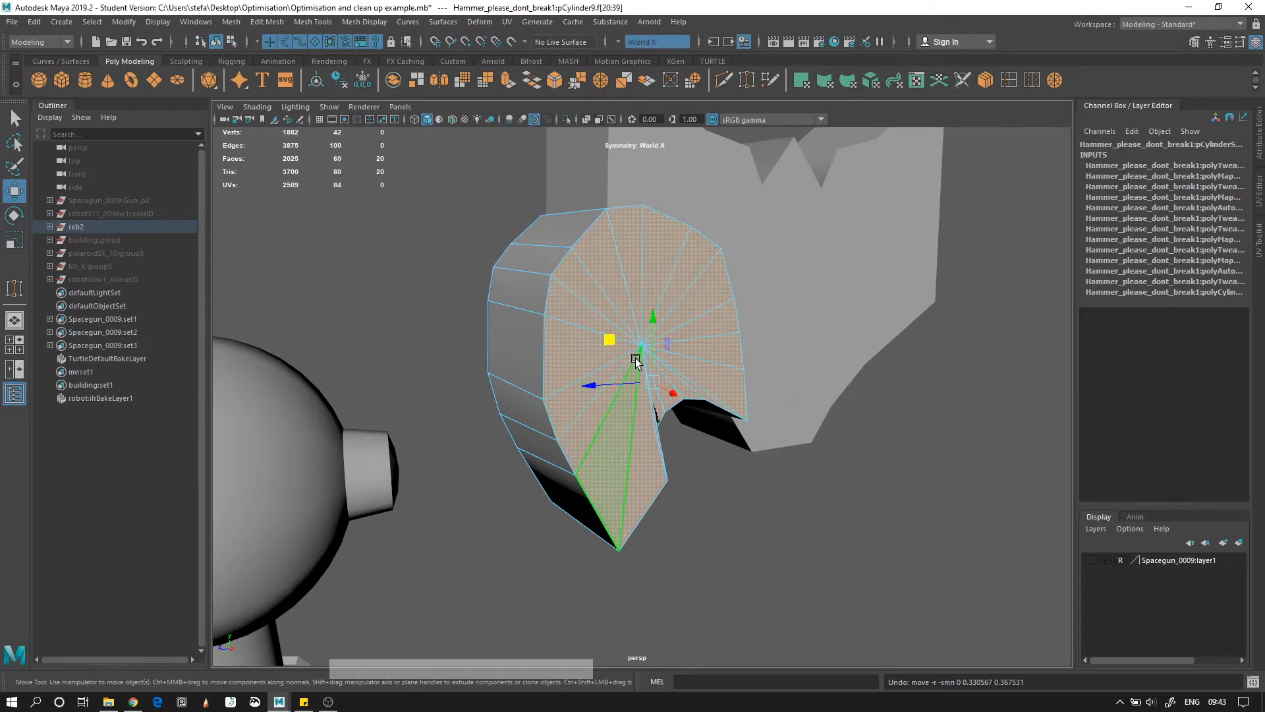
pyautogui.press('Delete')
pyautogui.keyDown('alt'); pyautogui.moveTo(638, 371); pyautogui.dragTo(541, 177); pyautogui.keyUp('alt')
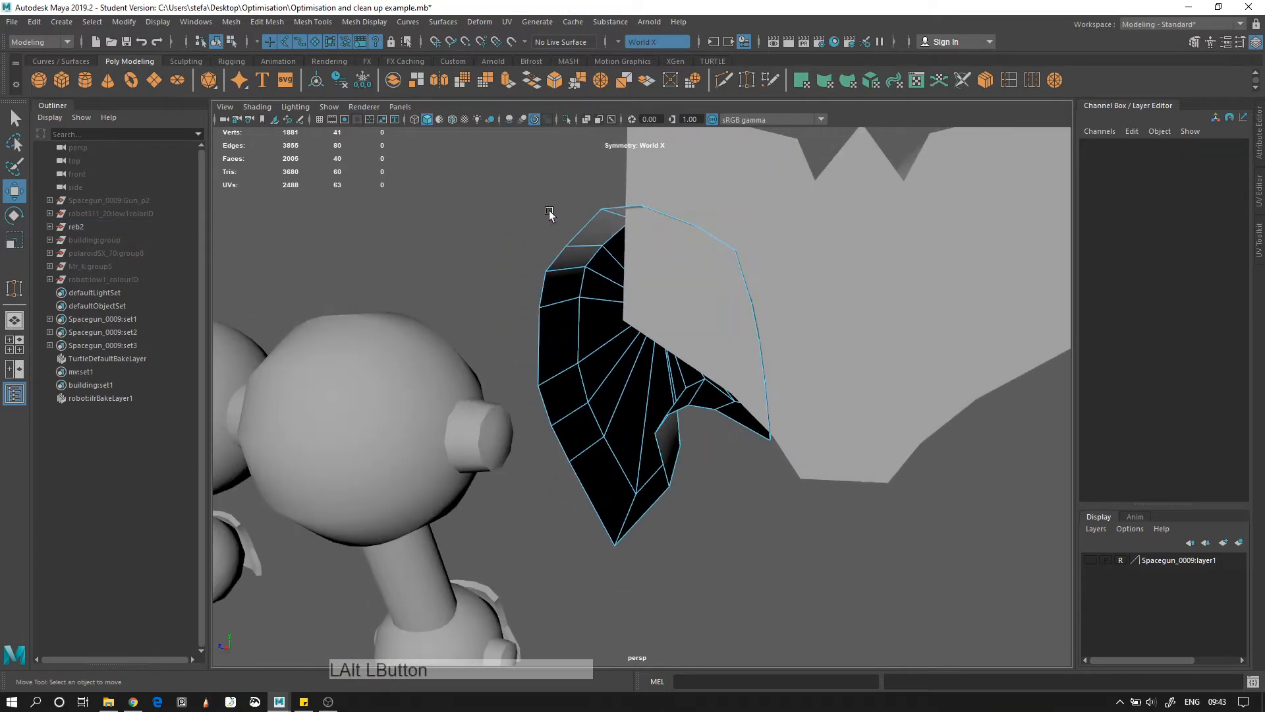
# Bridge an edge on the upper outer rim of the open side to the opposite edge of the notch
pyautogui.rightClick(541, 177)
pyautogui.press('q')
pyautogui.click(650, 395)
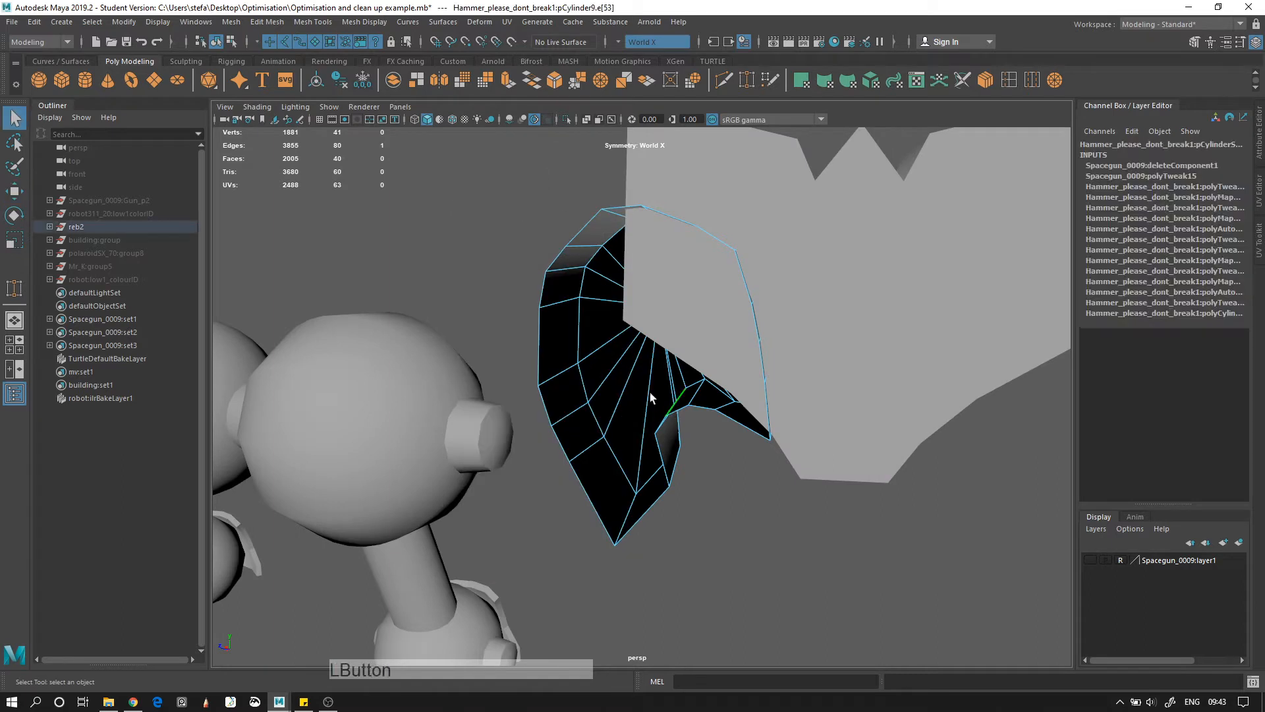
pyautogui.keyDown('shift'); pyautogui.click(583, 229); pyautogui.keyUp('shift')
pyautogui.keyDown('alt'); pyautogui.moveTo(633, 235); pyautogui.dragTo(731, 239); pyautogui.keyUp('alt')
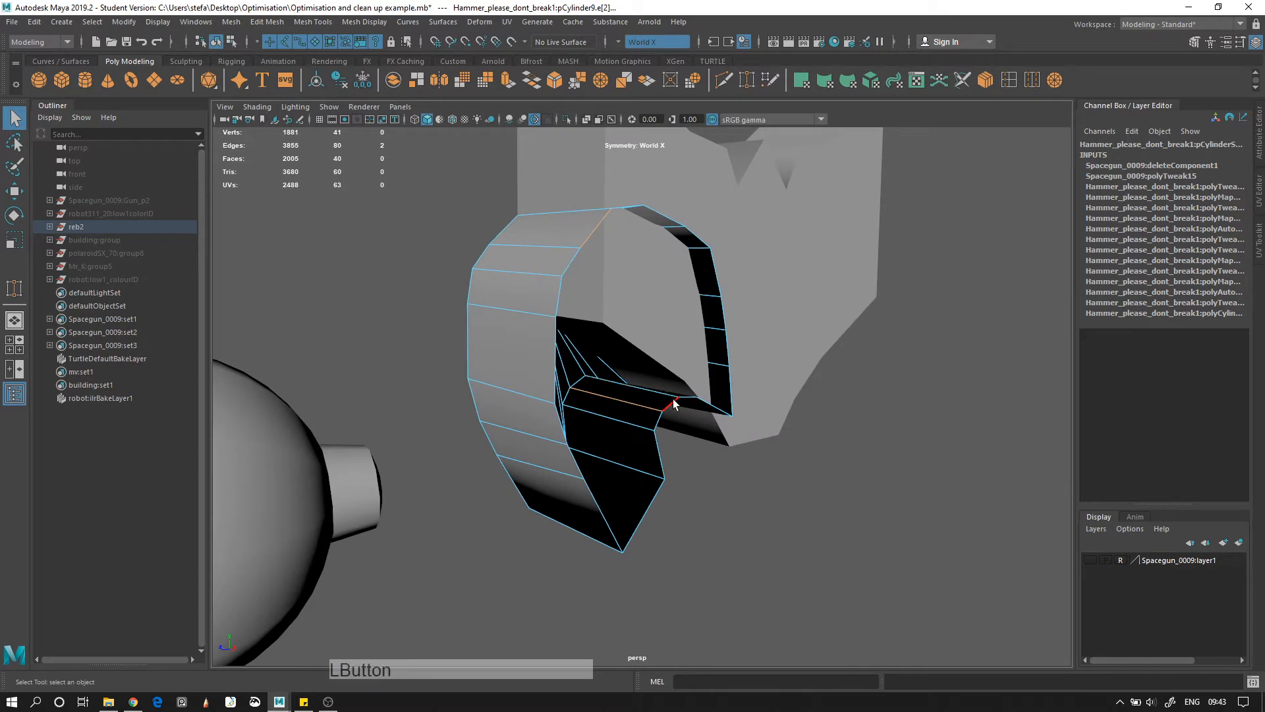
pyautogui.press('g')
pyautogui.keyDown('alt'); pyautogui.moveTo(770, 381); pyautogui.dragTo(683, 399); pyautogui.keyUp('alt')
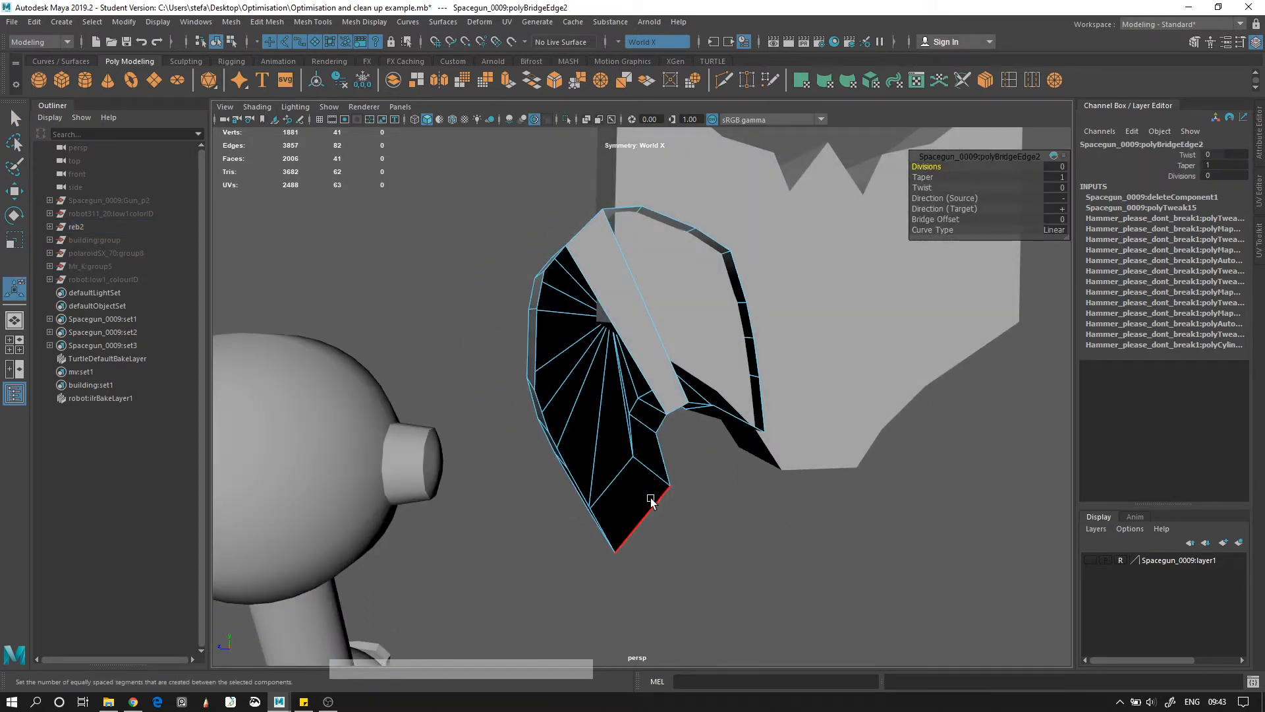
# Bridge the rim to the notch at the pointed tip and halfway up, and fill the gaps between the strips
pyautogui.click(664, 471)
pyautogui.press('g')
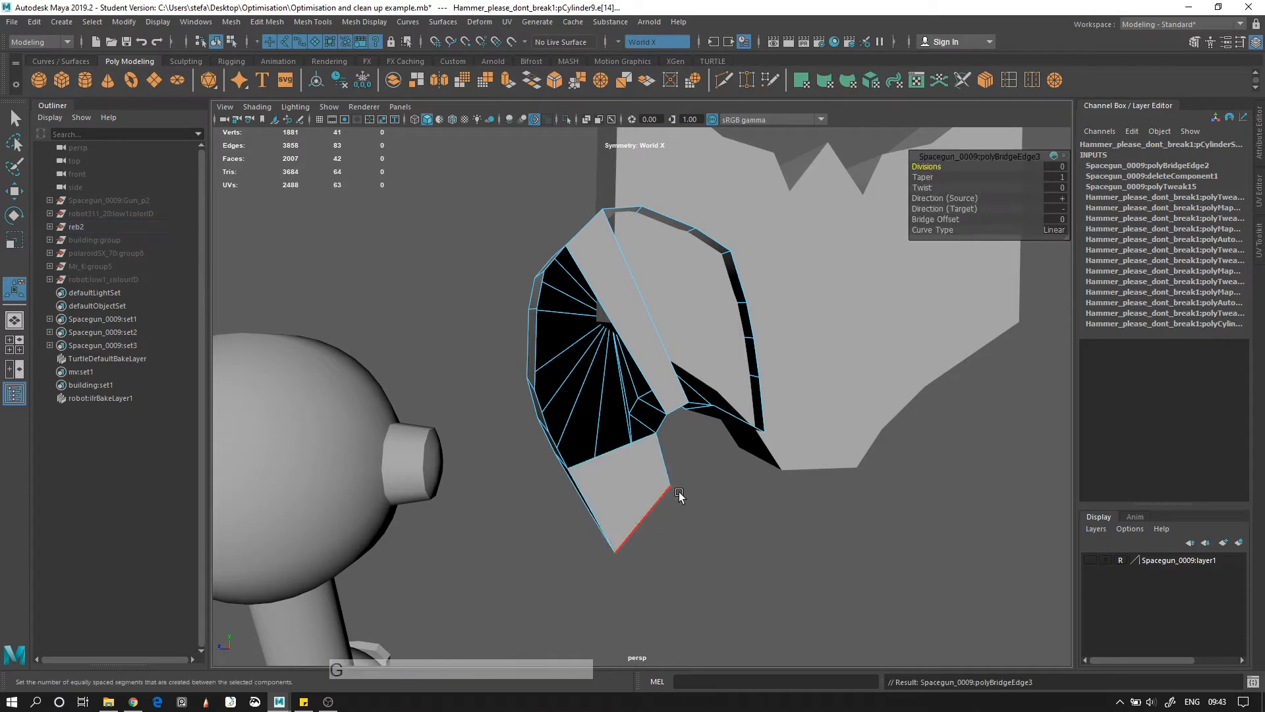
pyautogui.keyDown('alt'); pyautogui.moveTo(626, 528); pyautogui.dragTo(659, 432); pyautogui.keyUp('alt')
pyautogui.keyDown('shift'); pyautogui.click(542, 341); pyautogui.keyUp('shift')
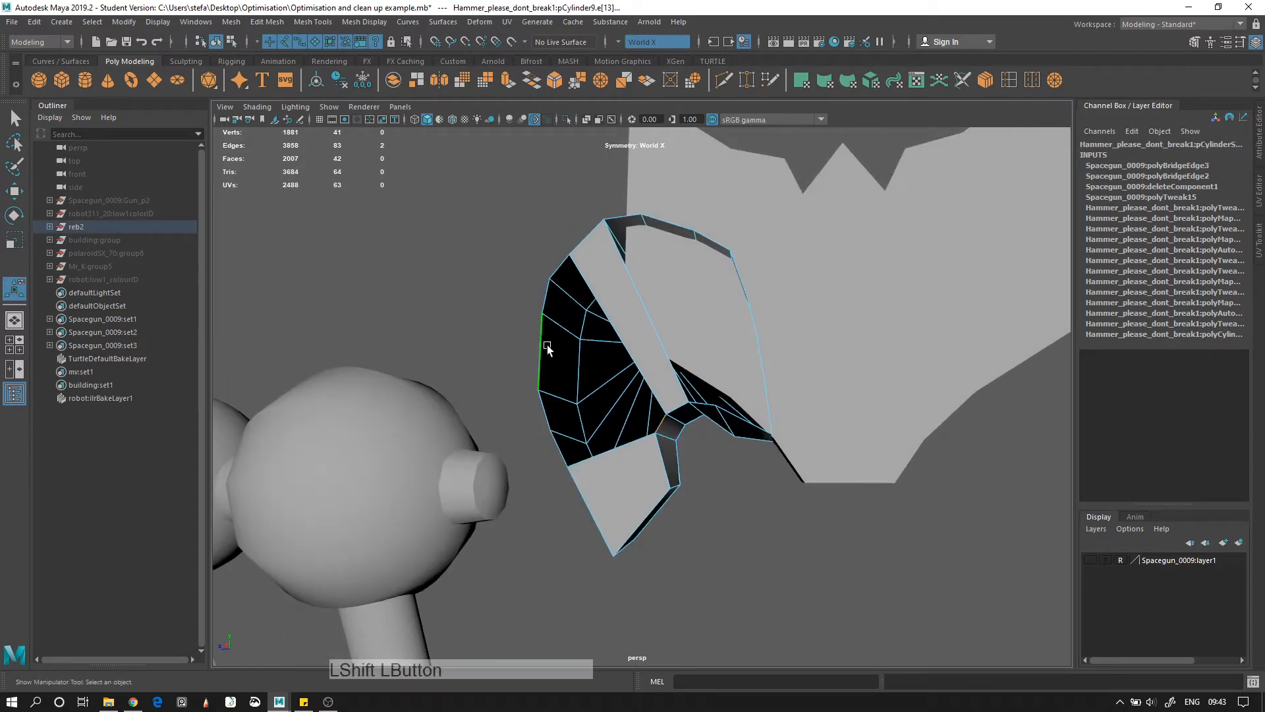
pyautogui.press('g')
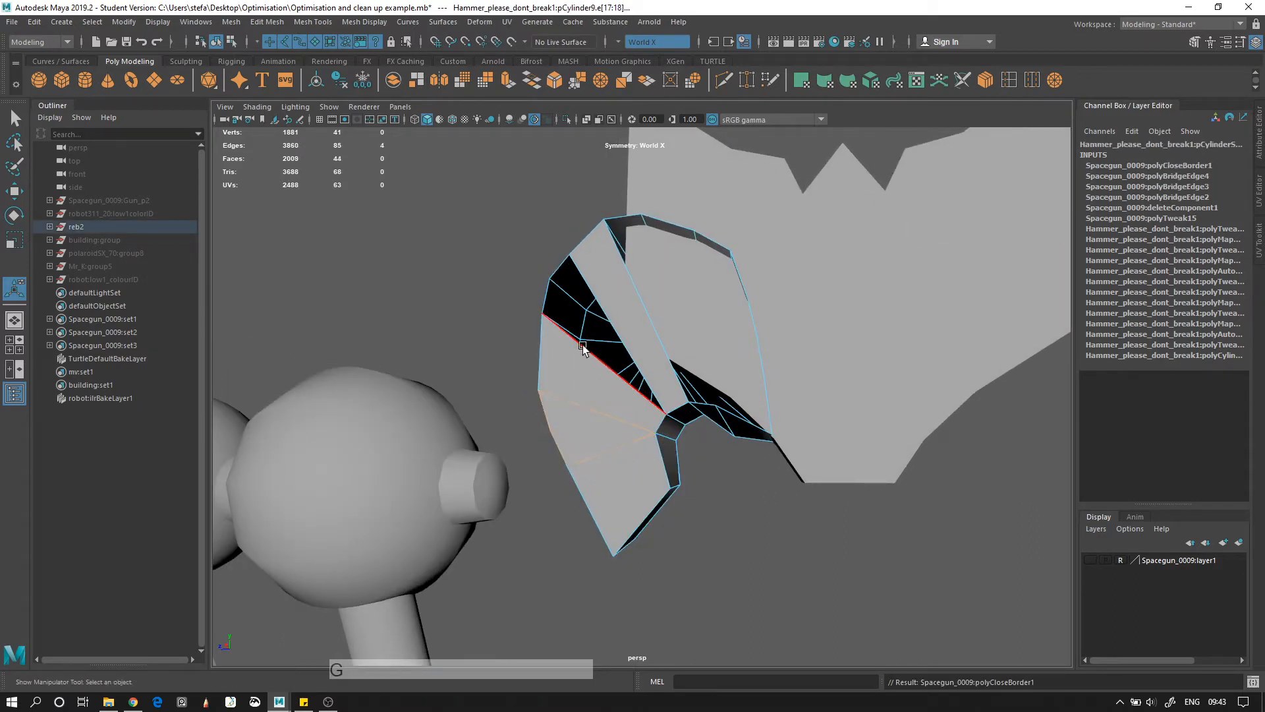
pyautogui.click(573, 335)
pyautogui.doubleClick(592, 359)
pyautogui.press('g')
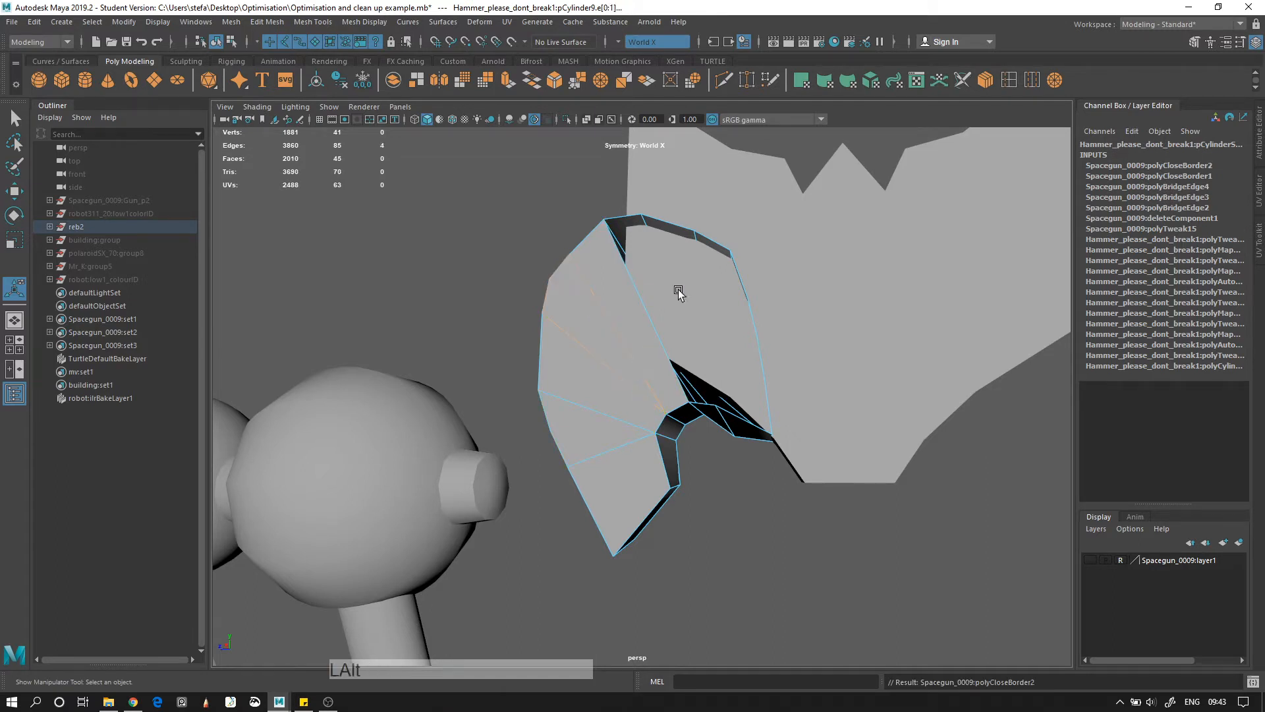
# Bridge the topmost rim edge to the adjoining notch edge, beside the first bridged strip
pyautogui.keyDown('alt'); pyautogui.moveTo(678, 290); pyautogui.dragTo(625, 227); pyautogui.keyUp('alt')
pyautogui.click(628, 210)
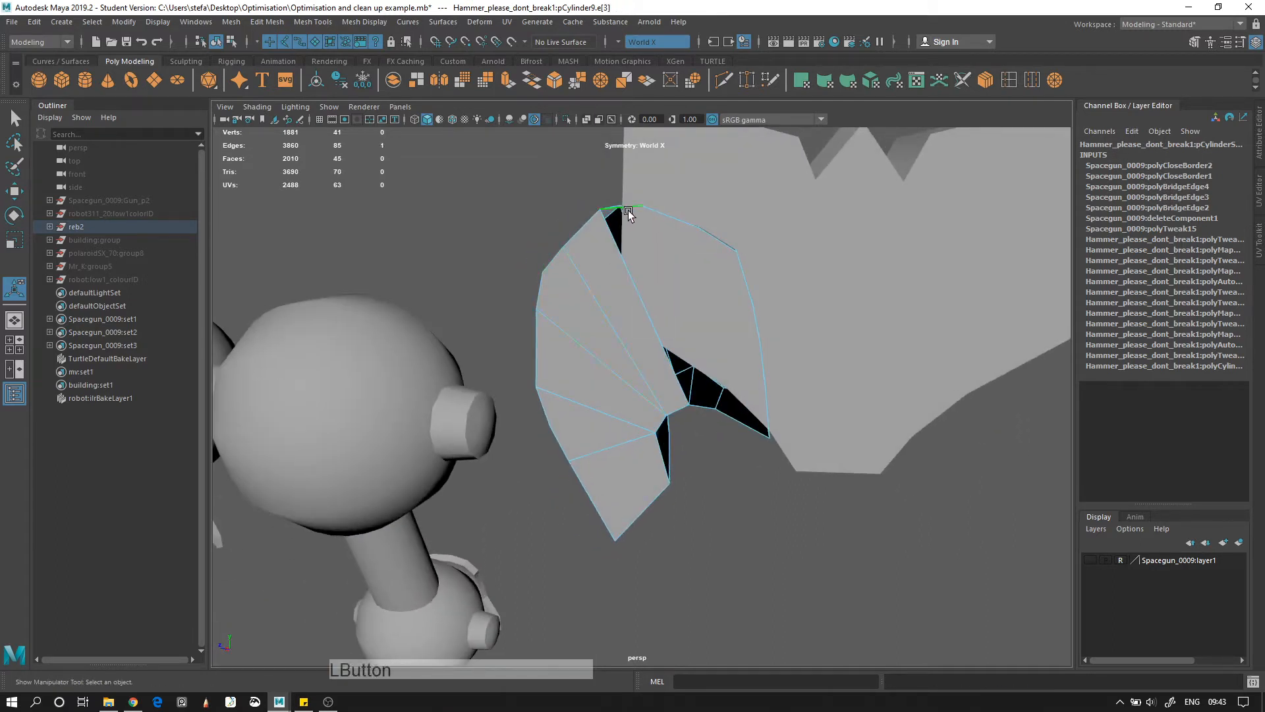
pyautogui.keyDown('shift'); pyautogui.click(701, 408); pyautogui.keyUp('shift')
pyautogui.press('g')
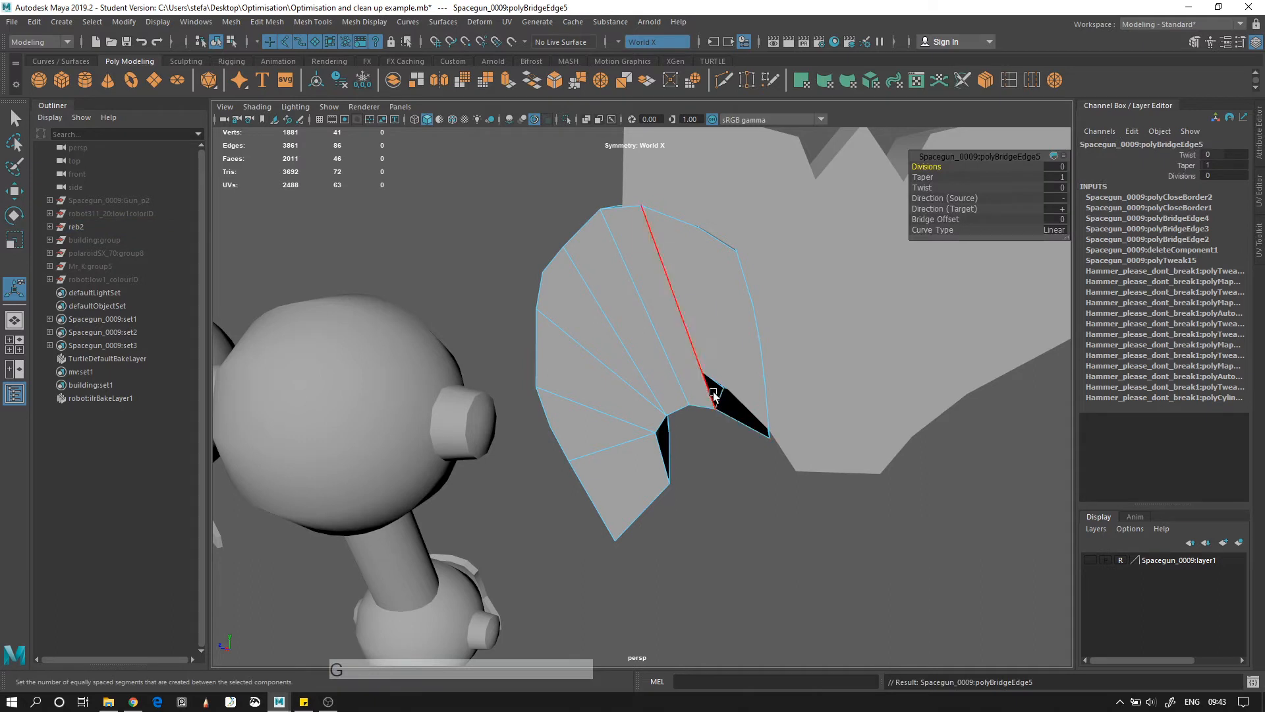
pyautogui.hotkey('ctrl', 'z')
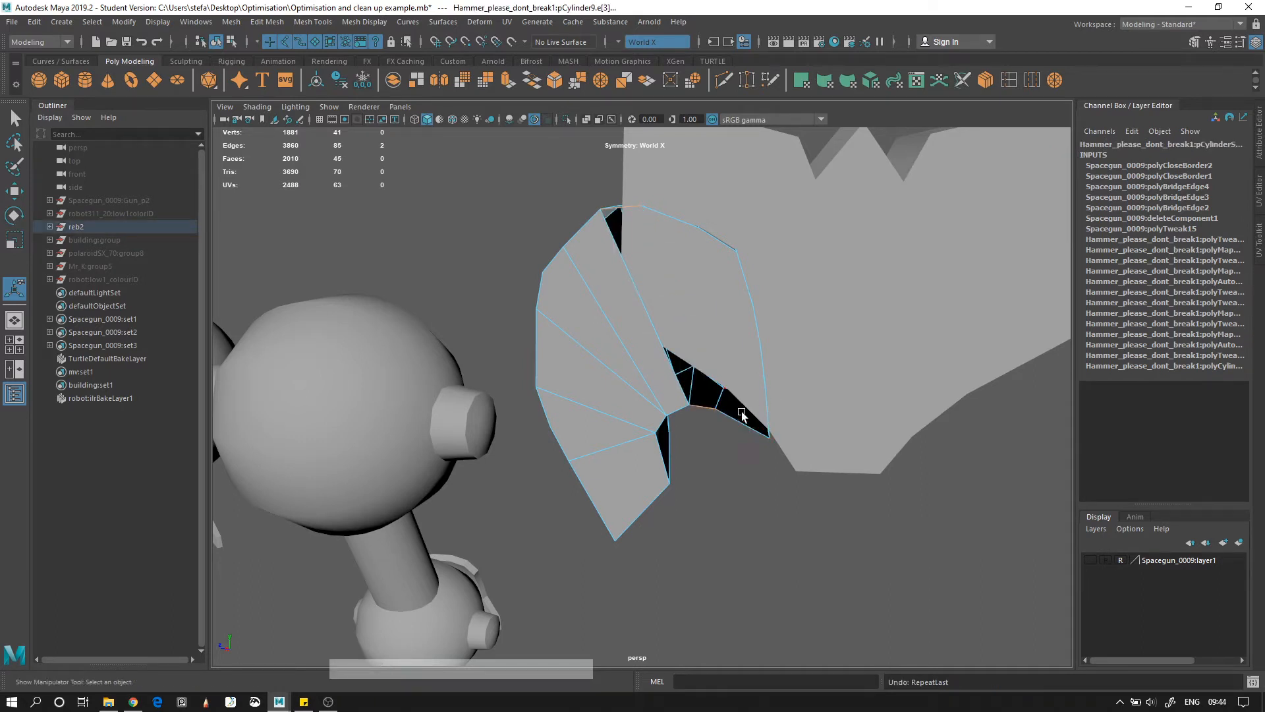
pyautogui.press('g')
# Bridge the last notch edge to the outer rim on the still open side, and bridge the rim edge above it
pyautogui.click(743, 419)
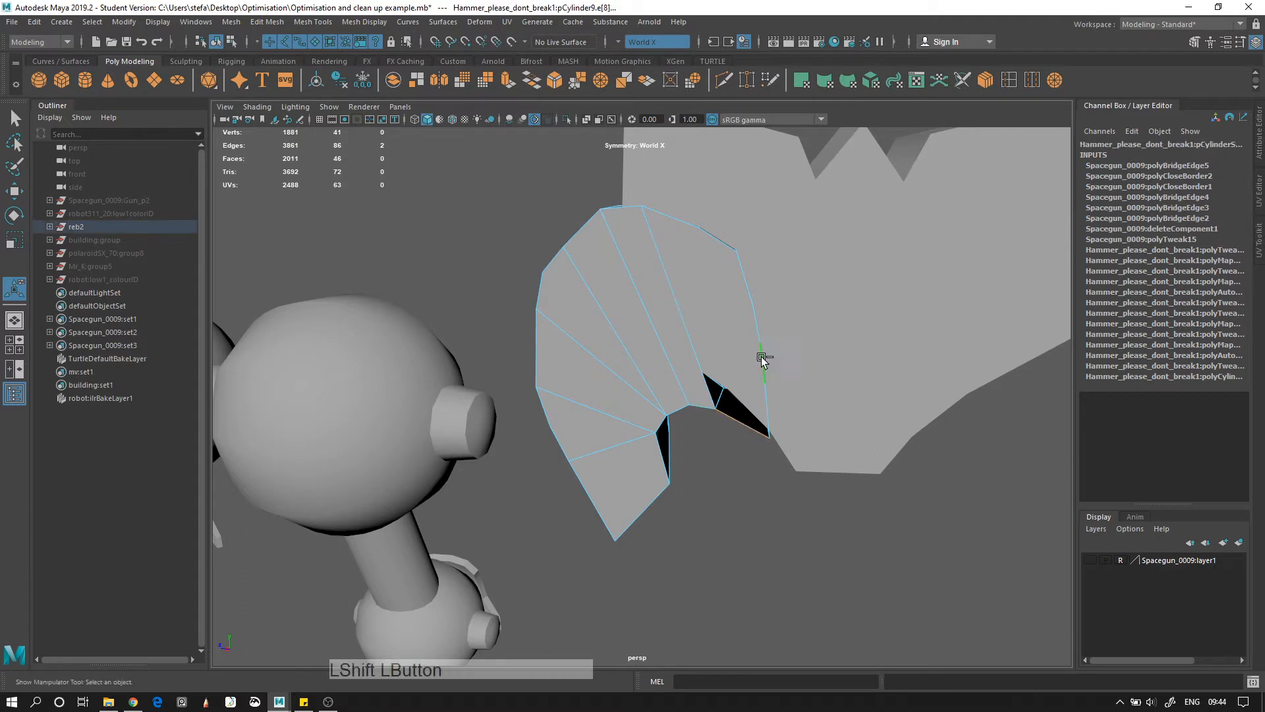
pyautogui.press('g')
pyautogui.click(748, 369)
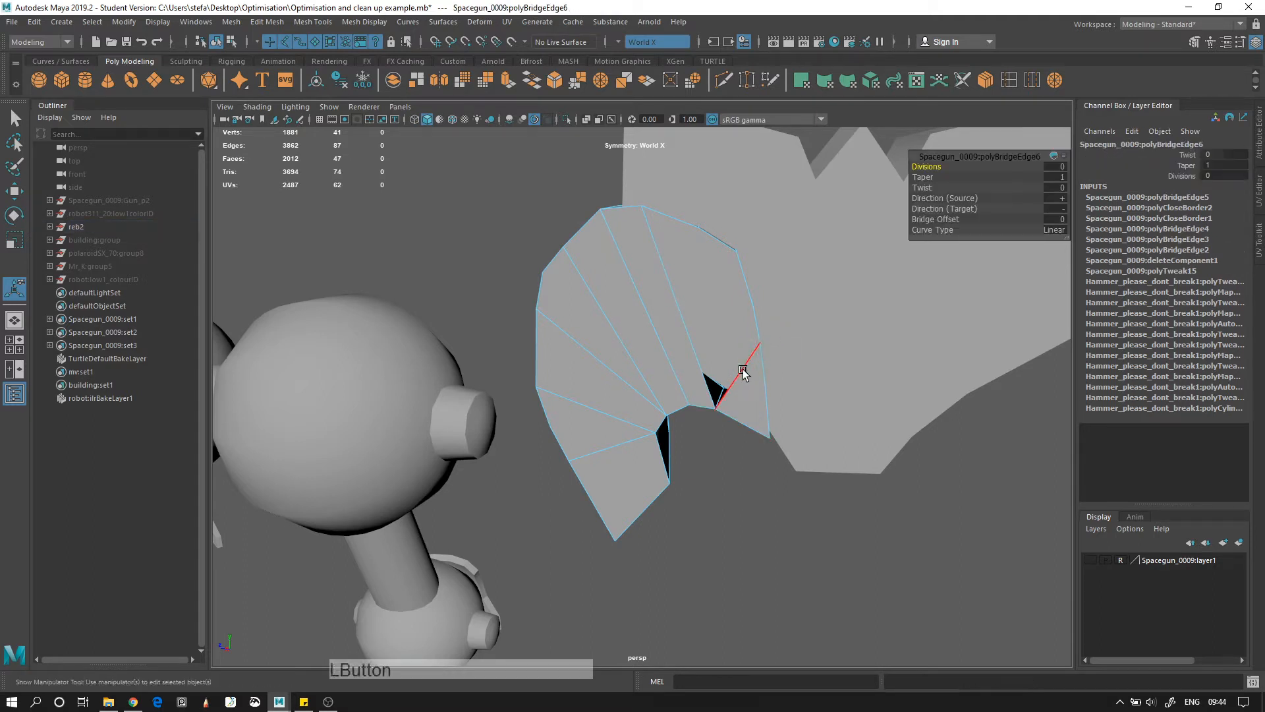
pyautogui.keyDown('shift'); pyautogui.click(747, 282); pyautogui.keyUp('shift')
pyautogui.press('g')
# Fill the remaining hole between the topmost bridged strip and the faces bridged on the opposite rim
pyautogui.click(728, 311)
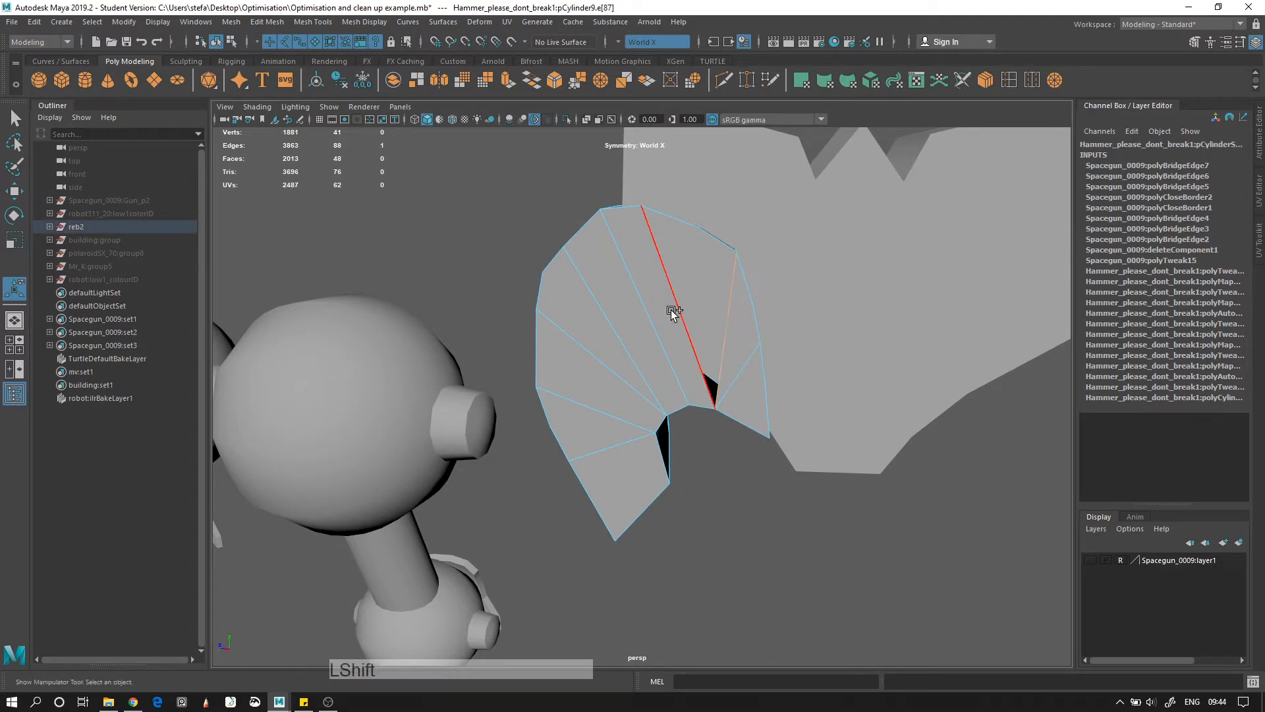
pyautogui.keyDown('shift'); pyautogui.click(671, 317); pyautogui.keyUp('shift')
pyautogui.press('g')
pyautogui.click(725, 322)
pyautogui.press('g')
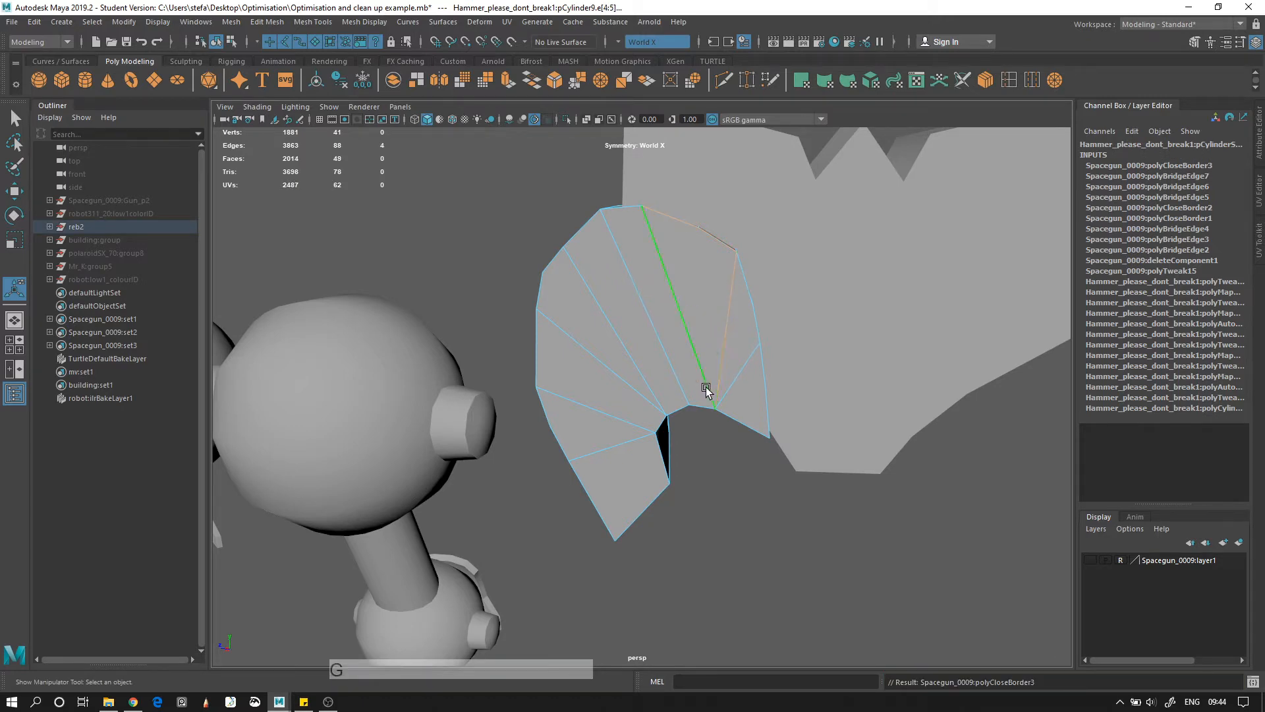
# Check the closed cap in object mode, and undo the last fill and the two bridges made before it
pyautogui.keyDown('alt'); pyautogui.moveTo(811, 365); pyautogui.dragTo(604, 345); pyautogui.keyUp('alt')
pyautogui.press('F8')
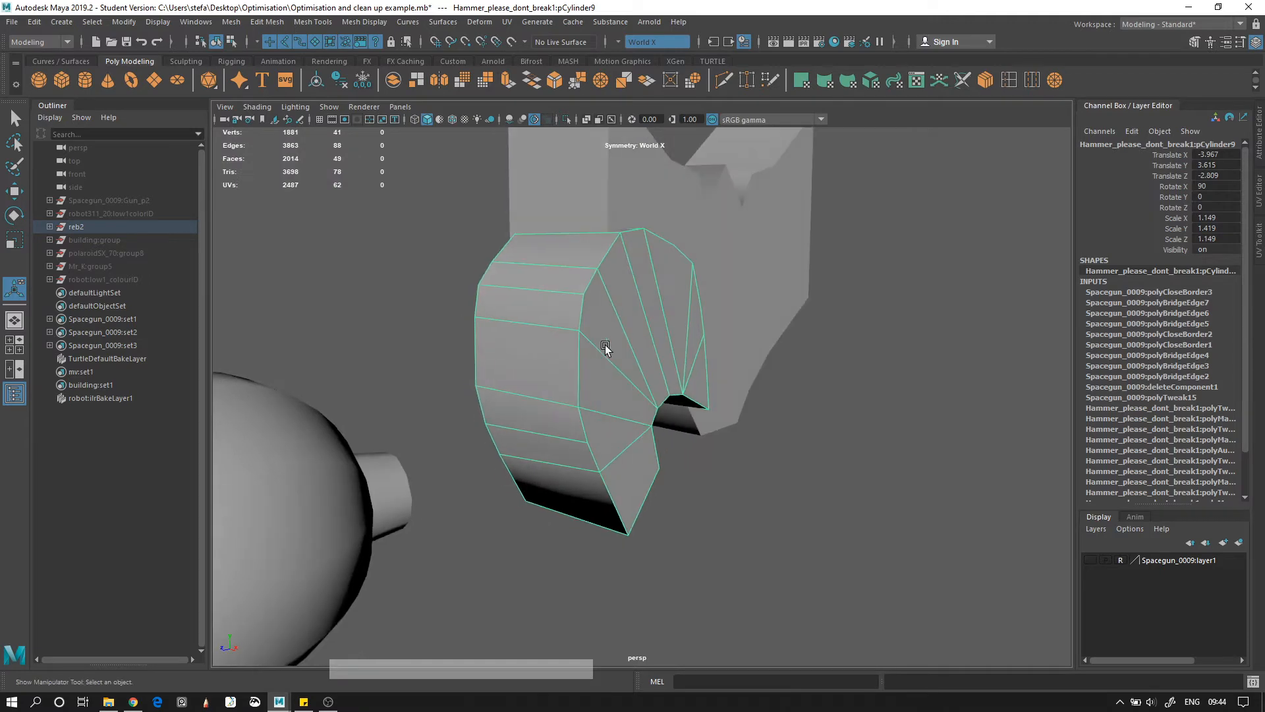
pyautogui.keyDown('alt'); pyautogui.moveTo(623, 431); pyautogui.dragTo(574, 396); pyautogui.keyUp('alt')
pyautogui.keyDown('alt'); pyautogui.moveTo(697, 457); pyautogui.dragTo(593, 421); pyautogui.keyUp('alt')
pyautogui.keyDown('alt'); pyautogui.moveTo(593, 421); pyautogui.dragTo(662, 367, button='right'); pyautogui.keyUp('alt')
pyautogui.hotkey('ctrl', 'z')
pyautogui.hotkey('ctrl', 'z')
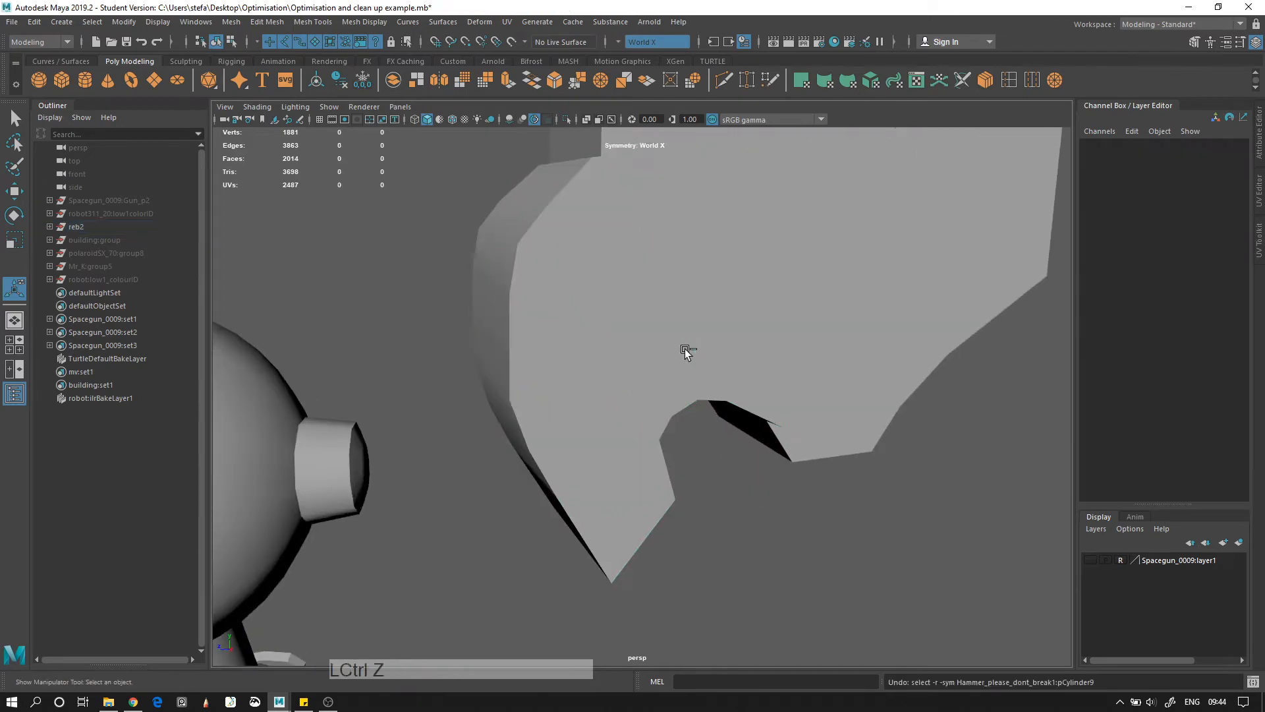
pyautogui.hotkey('ctrl', 'z')
pyautogui.hotkey('ctrl', 'z')
pyautogui.hotkey('ctrl', 'z')
pyautogui.hotkey('ctrl', 'z')
pyautogui.hotkey('ctrl', 'z')
pyautogui.hotkey('ctrl', 'z')
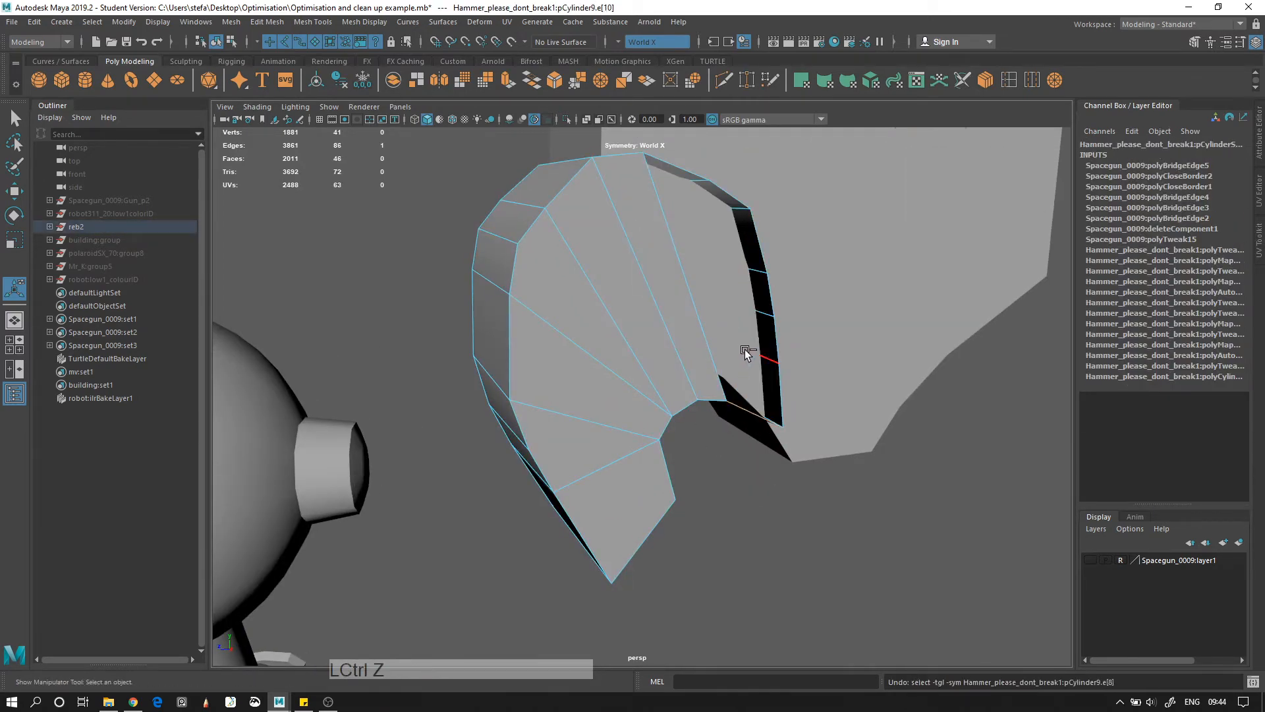
# Undo the remaining bridges and the cap face deletion, back to pCylinder9's original radial cap
pyautogui.hotkey('ctrl', 'z')
pyautogui.hotkey('ctrl', 'z')
pyautogui.hotkey('ctrl', 'z')
pyautogui.hotkey('ctrl', 'z')
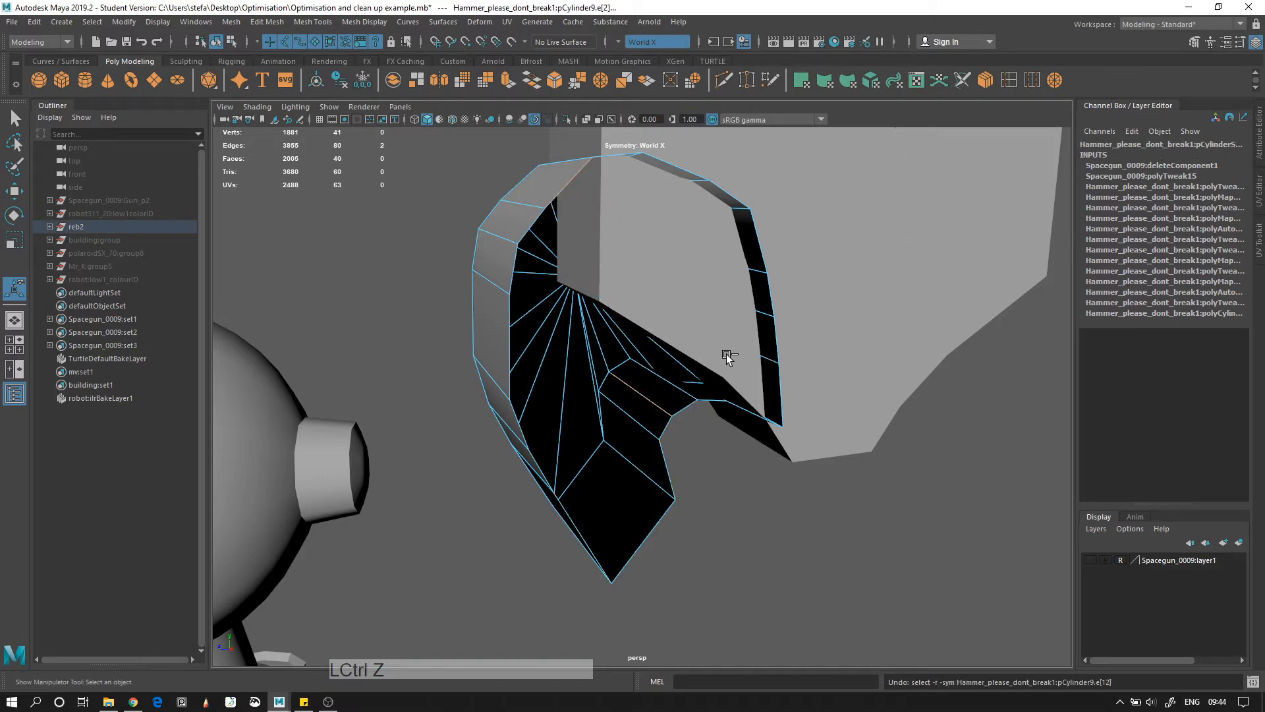
pyautogui.hotkey('ctrl', 'z')
pyautogui.hotkey('ctrl', 'z')
pyautogui.hotkey('ctrl', 'z')
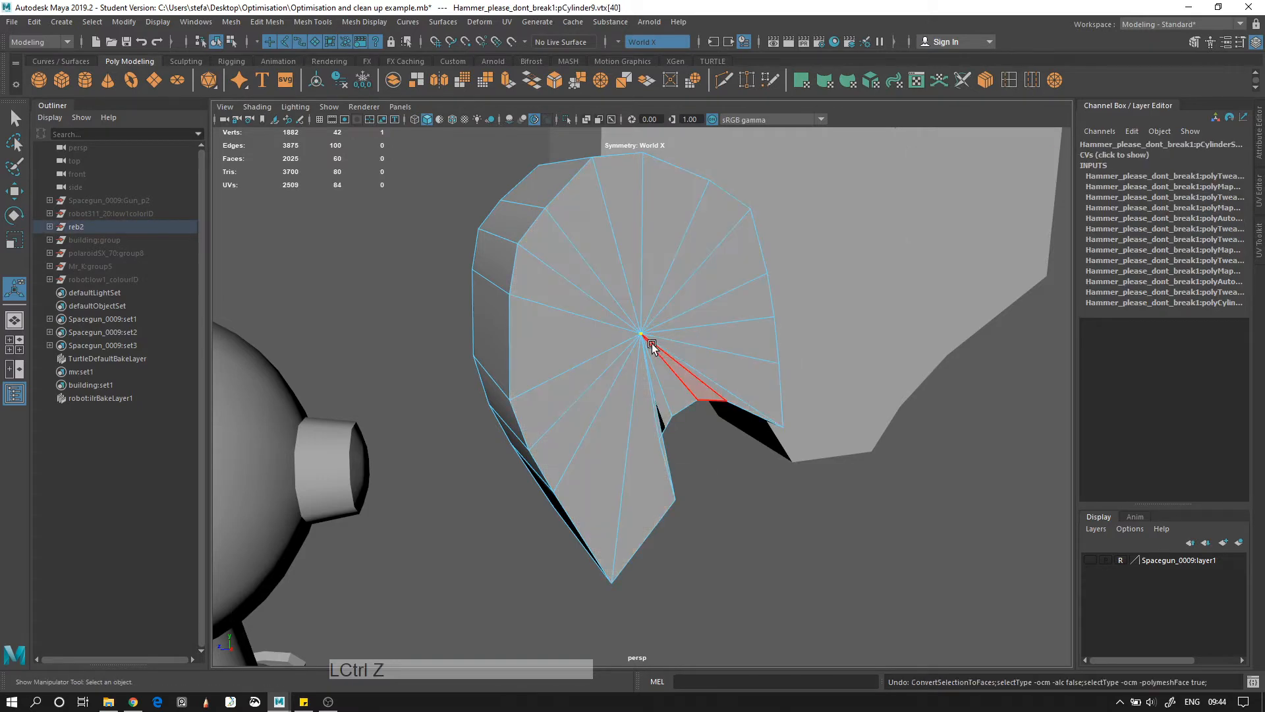
# Move the radial cap's centre vertex diagonally up to the rim opposite the notch, clearing the overlapping faces, and deselect the mesh
pyautogui.press('w')
pyautogui.moveTo(621, 303); pyautogui.dragTo(496, 205, button='middle')
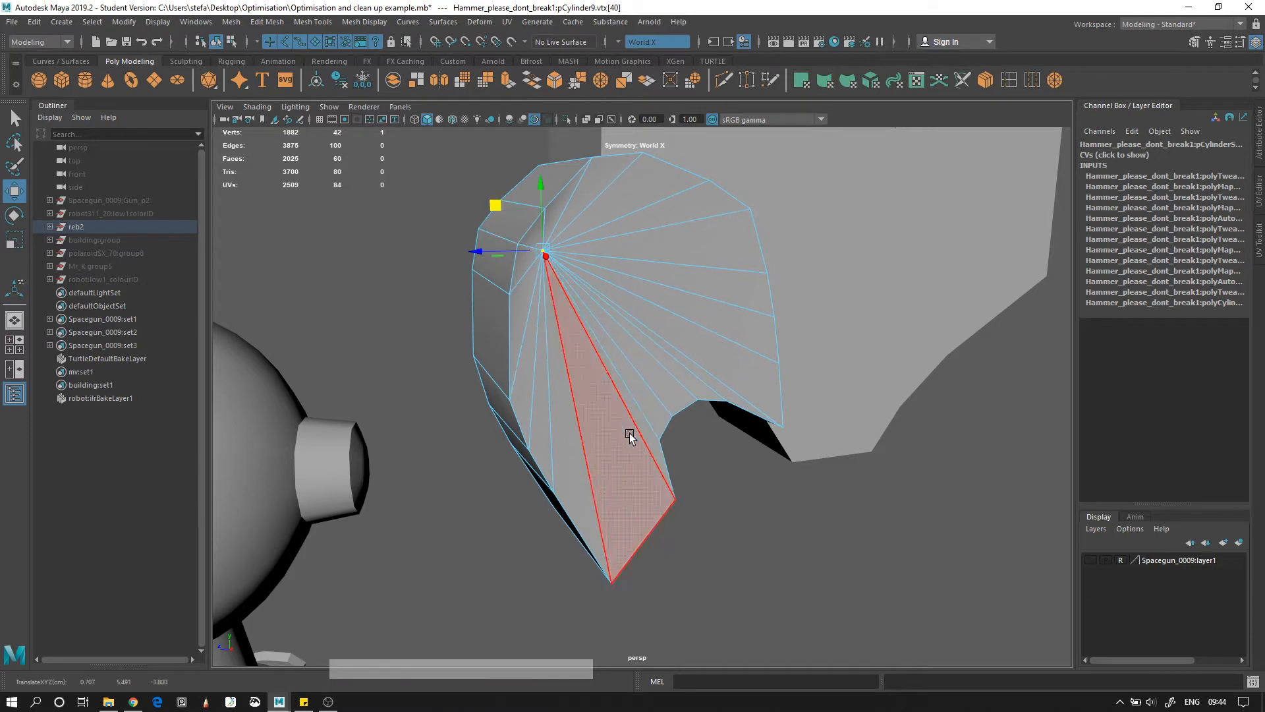
pyautogui.click(730, 470)
# Select the linked-spheres mesh beside the notched part and examine the wireframe density of its balls and cylinders
pyautogui.keyDown('alt'); pyautogui.moveTo(741, 468); pyautogui.dragTo(722, 474, button='right'); pyautogui.keyUp('alt')
pyautogui.keyDown('alt'); pyautogui.moveTo(723, 474); pyautogui.dragTo(982, 473); pyautogui.keyUp('alt')
pyautogui.keyDown('alt'); pyautogui.moveTo(982, 474); pyautogui.dragTo(692, 380, button='right'); pyautogui.keyUp('alt')
pyautogui.keyDown('alt'); pyautogui.moveTo(692, 380); pyautogui.dragTo(663, 366); pyautogui.keyUp('alt')
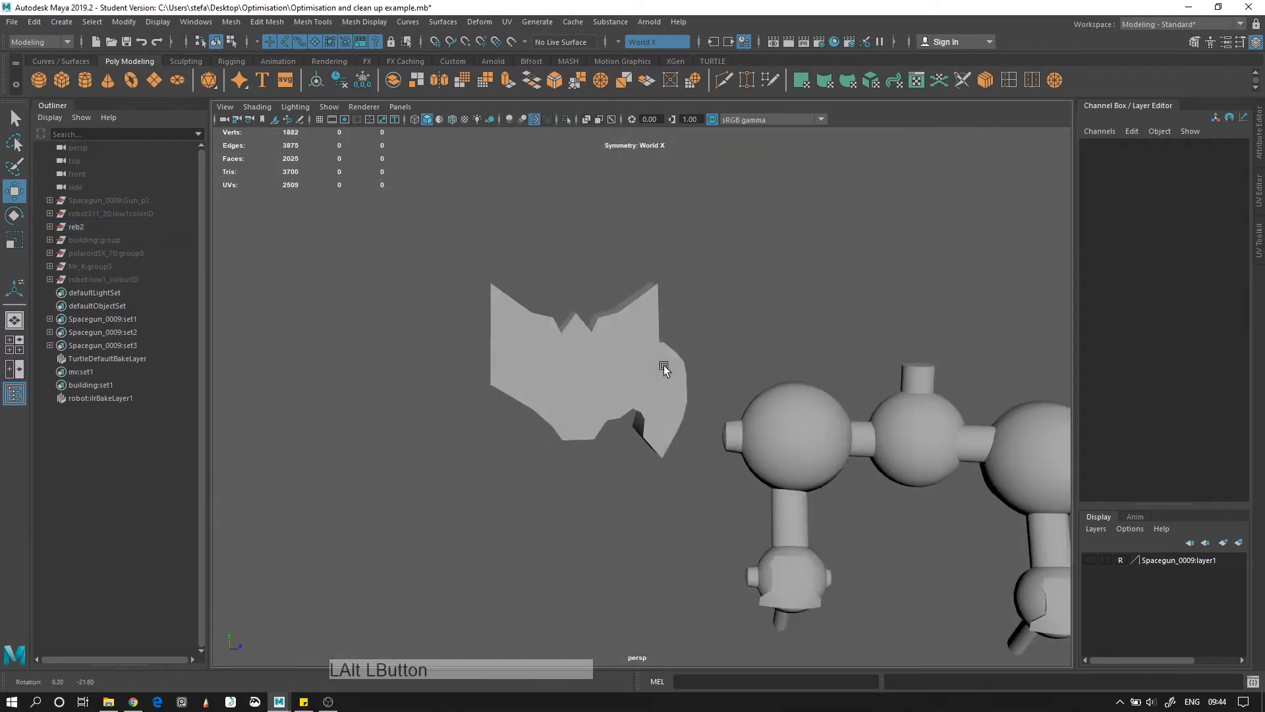
pyautogui.keyDown('alt'); pyautogui.moveTo(663, 366); pyautogui.dragTo(346, 264, button='middle'); pyautogui.keyUp('alt')
pyautogui.click(409, 311)
pyautogui.keyDown('alt'); pyautogui.moveTo(526, 289); pyautogui.dragTo(649, 257, button='middle'); pyautogui.keyUp('alt')
pyautogui.keyDown('alt'); pyautogui.moveTo(421, 313); pyautogui.dragTo(501, 360, button='right'); pyautogui.keyUp('alt')
pyautogui.keyDown('alt'); pyautogui.moveTo(500, 360); pyautogui.dragTo(546, 416); pyautogui.keyUp('alt')
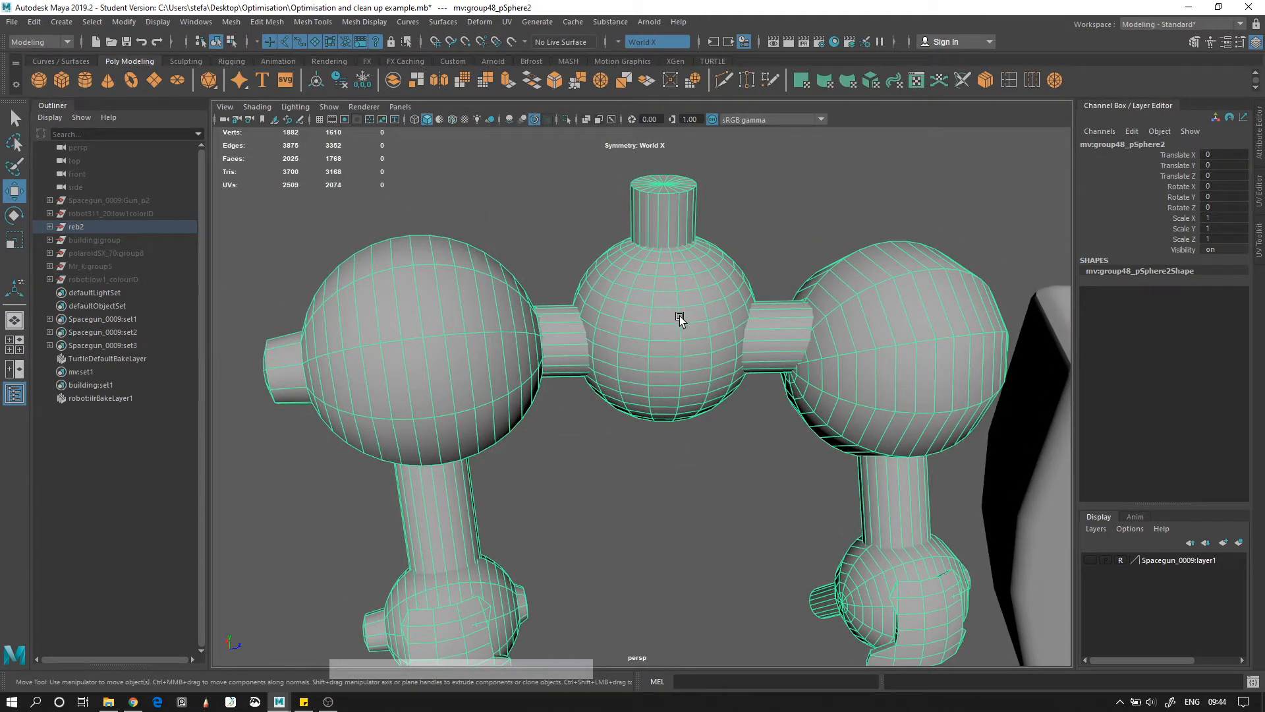
pyautogui.keyDown('alt'); pyautogui.moveTo(606, 288); pyautogui.dragTo(662, 433, button='right'); pyautogui.keyUp('alt')
pyautogui.keyDown('alt'); pyautogui.moveTo(662, 433); pyautogui.dragTo(672, 418); pyautogui.keyUp('alt')
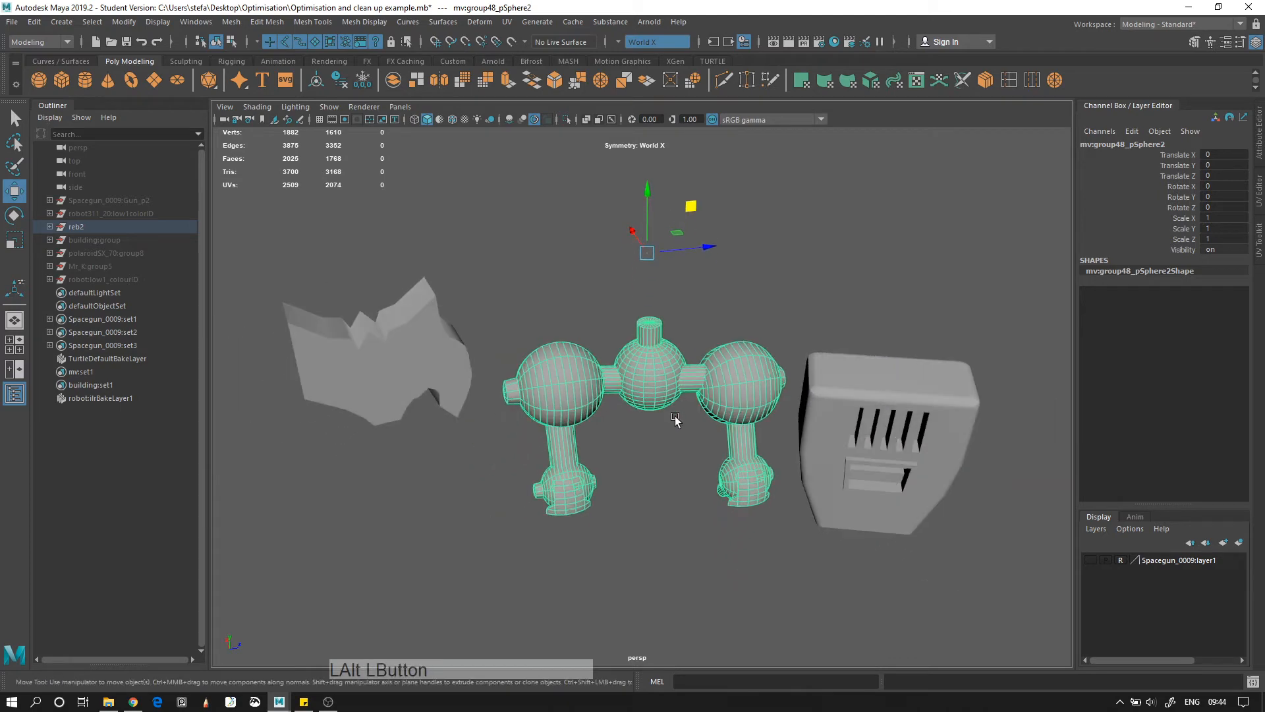
# Create a polygon sphere and place it above the middle ball at about Translate Y 6.796 and Translate Z 0.152
pyautogui.click(41, 86)
pyautogui.moveTo(649, 492); pyautogui.dragTo(649, 316)
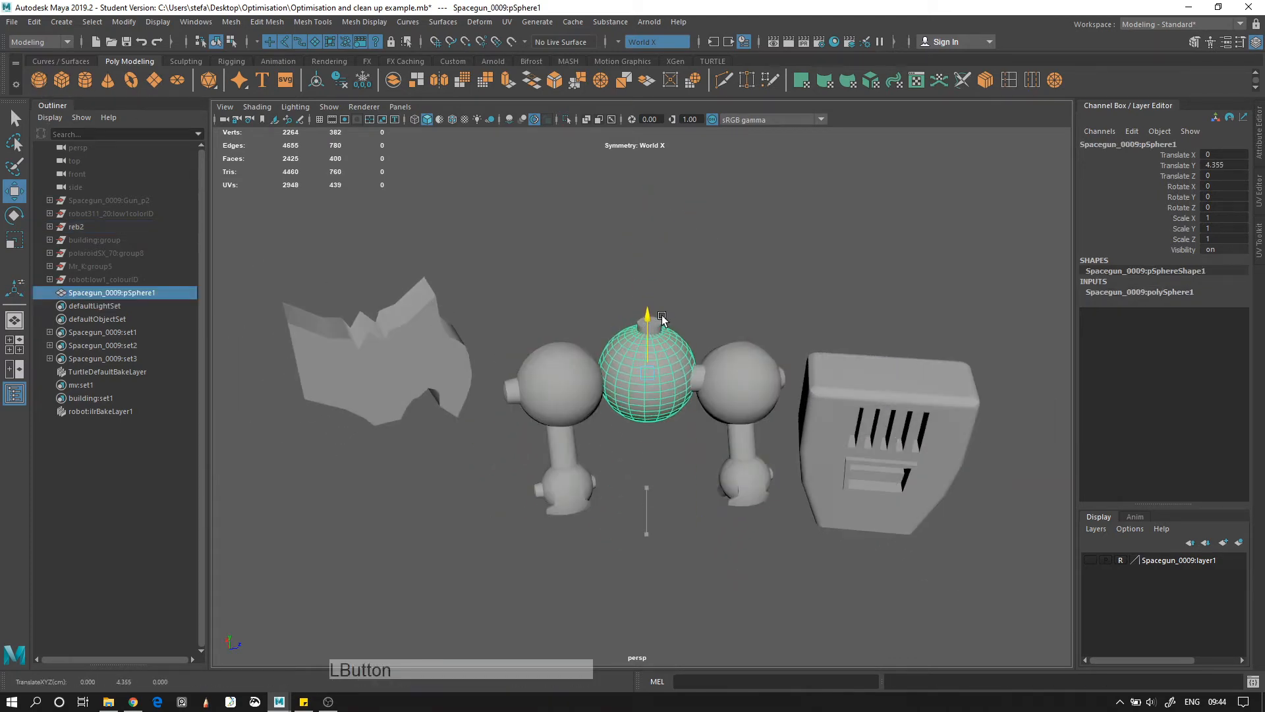
pyautogui.keyDown('alt'); pyautogui.moveTo(646, 506); pyautogui.dragTo(794, 407, button='right'); pyautogui.keyUp('alt')
pyautogui.moveTo(714, 305); pyautogui.dragTo(745, 323)
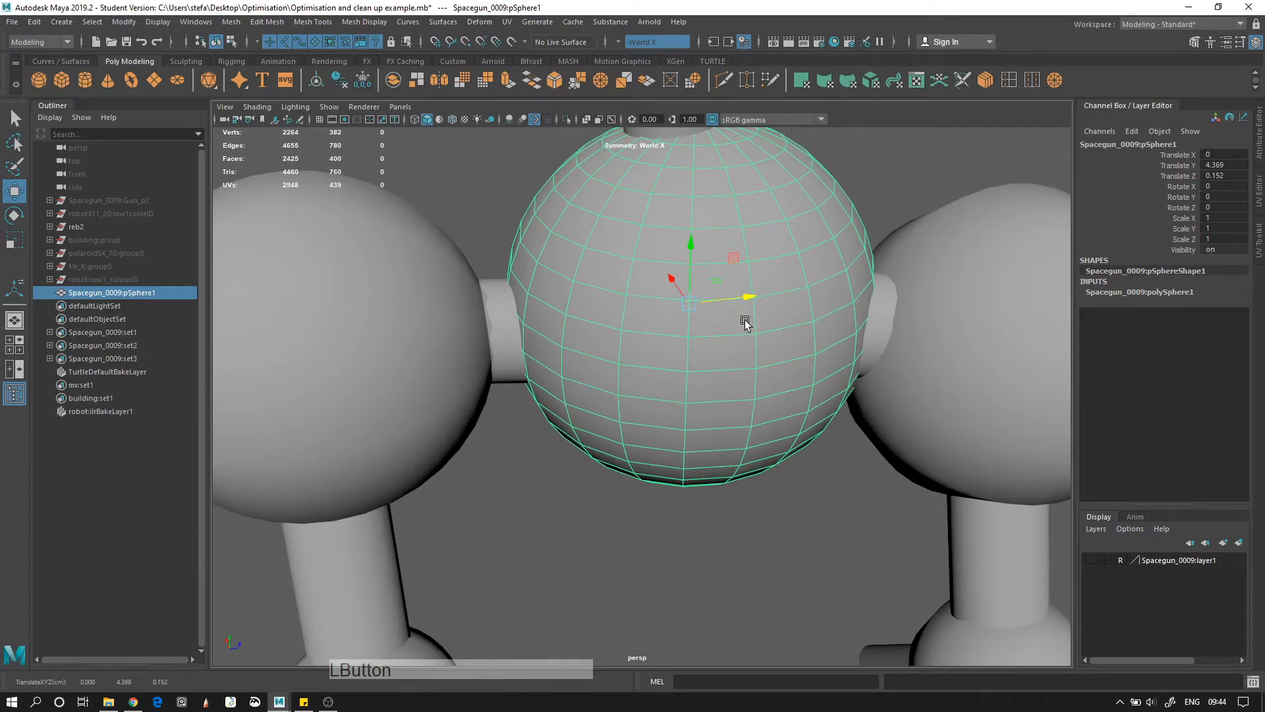
pyautogui.keyDown('alt'); pyautogui.moveTo(652, 278); pyautogui.dragTo(560, 310, button='right'); pyautogui.keyUp('alt')
pyautogui.moveTo(666, 294); pyautogui.dragTo(668, 82)
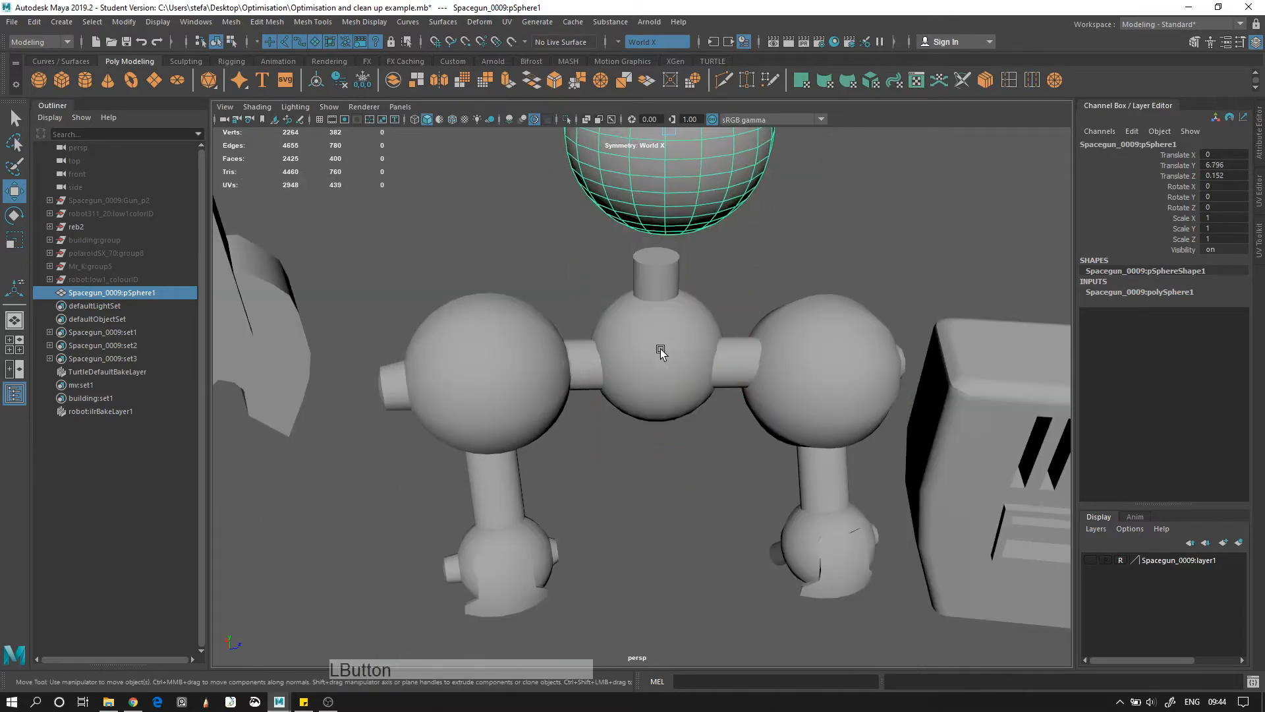
# Delete the original middle ball from the linked-spheres mesh, keeping its connecting cylinders
pyautogui.click(661, 350)
pyautogui.click(666, 360)
pyautogui.press('Delete')
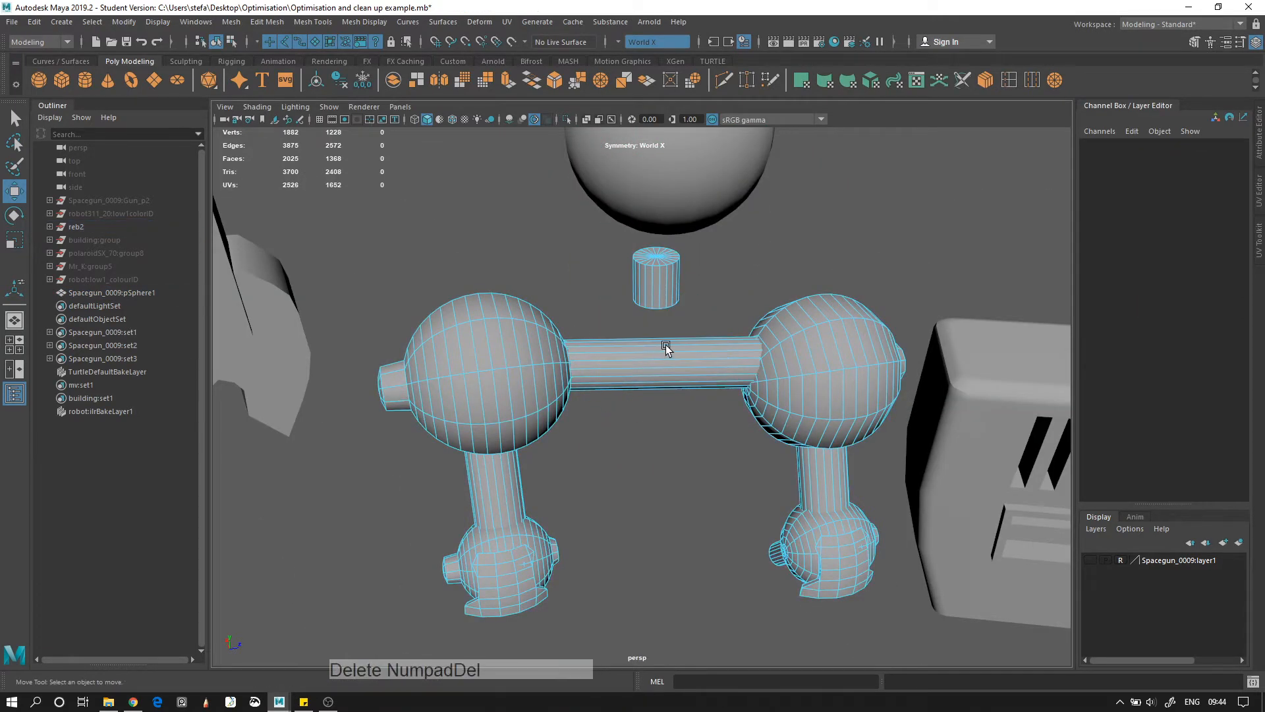
# Move the new sphere into the deleted ball's place, at about Translate Y 4.074 and Translate Z 0.074
pyautogui.moveTo(651, 184); pyautogui.dragTo(701, 152, button='right')
pyautogui.click(696, 154)
pyautogui.keyDown('alt'); pyautogui.moveTo(689, 156); pyautogui.dragTo(688, 252, button='middle'); pyautogui.keyUp('alt')
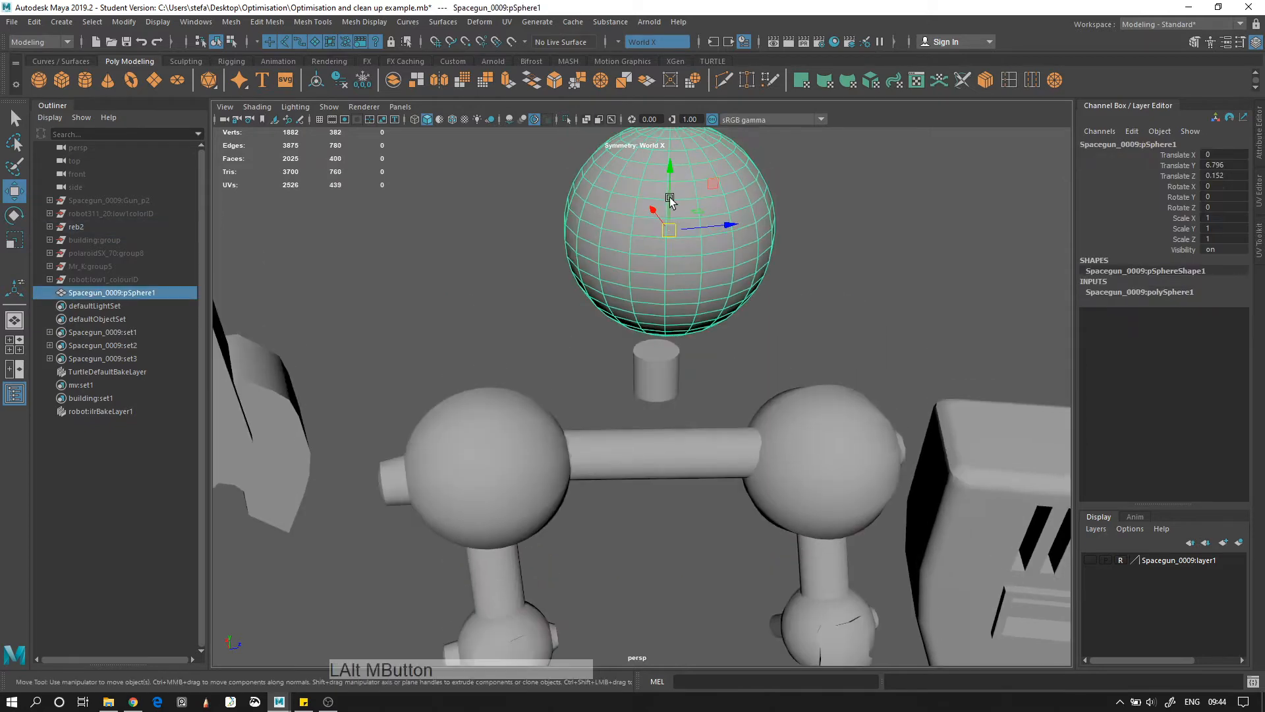
pyautogui.moveTo(670, 208); pyautogui.dragTo(667, 425)
pyautogui.keyDown('alt'); pyautogui.moveTo(670, 428); pyautogui.dragTo(734, 491, button='right'); pyautogui.keyUp('alt')
pyautogui.moveTo(728, 483); pyautogui.dragTo(721, 484)
pyautogui.keyDown('alt'); pyautogui.moveTo(737, 456); pyautogui.dragTo(947, 258, button='right'); pyautogui.keyUp('alt')
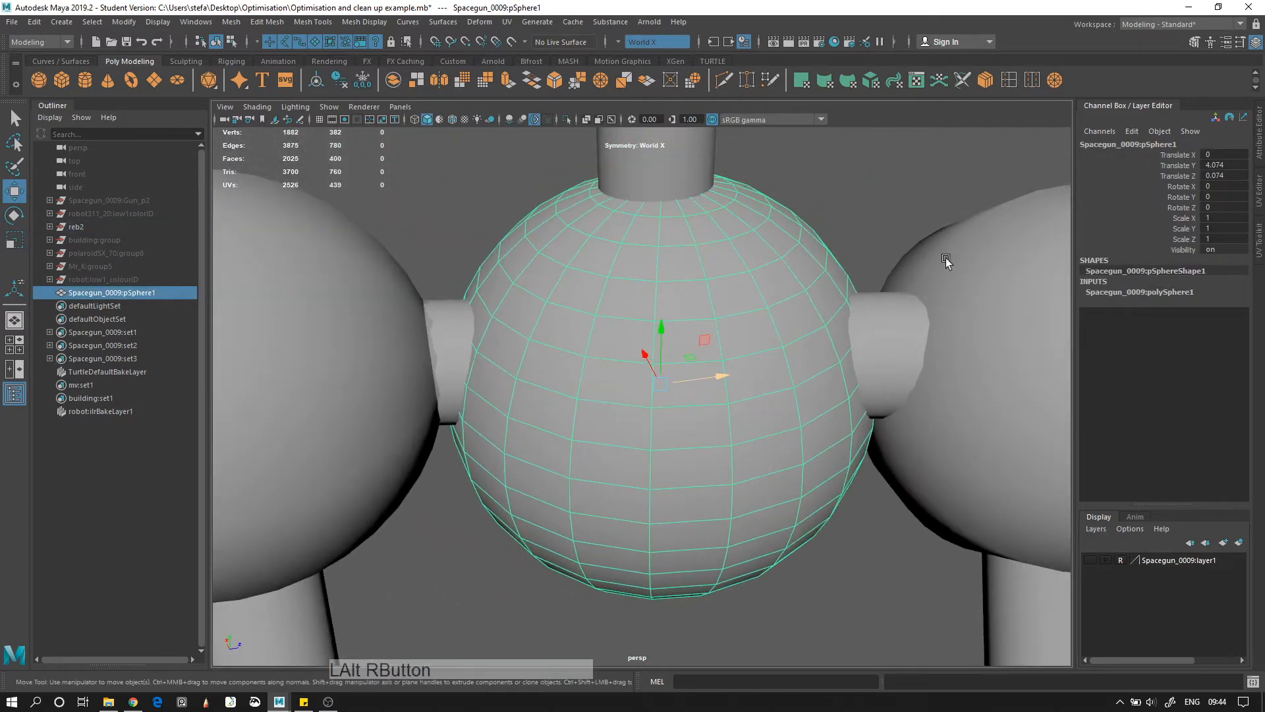
# Reduce the new sphere's Subdivisions Axis and Subdivisions Height to 12 each
pyautogui.click(1112, 294)
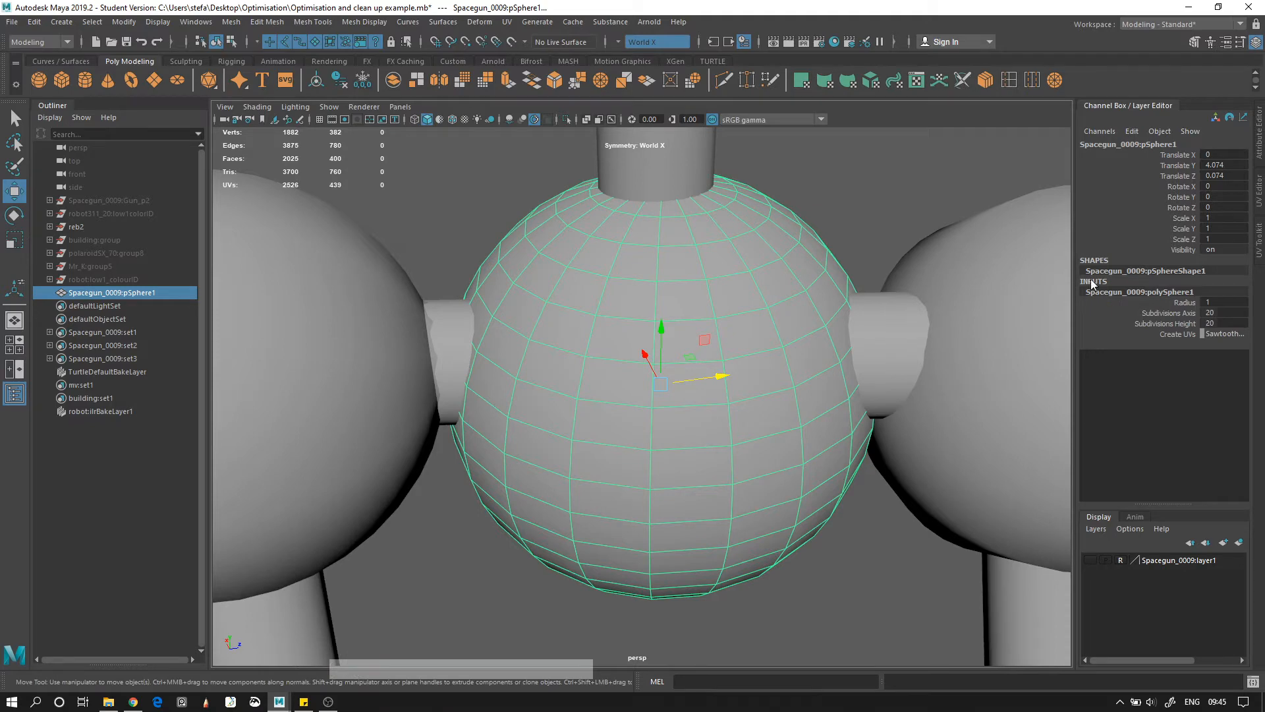
pyautogui.keyDown('alt'); pyautogui.moveTo(641, 301); pyautogui.dragTo(659, 320, button='right'); pyautogui.keyUp('alt')
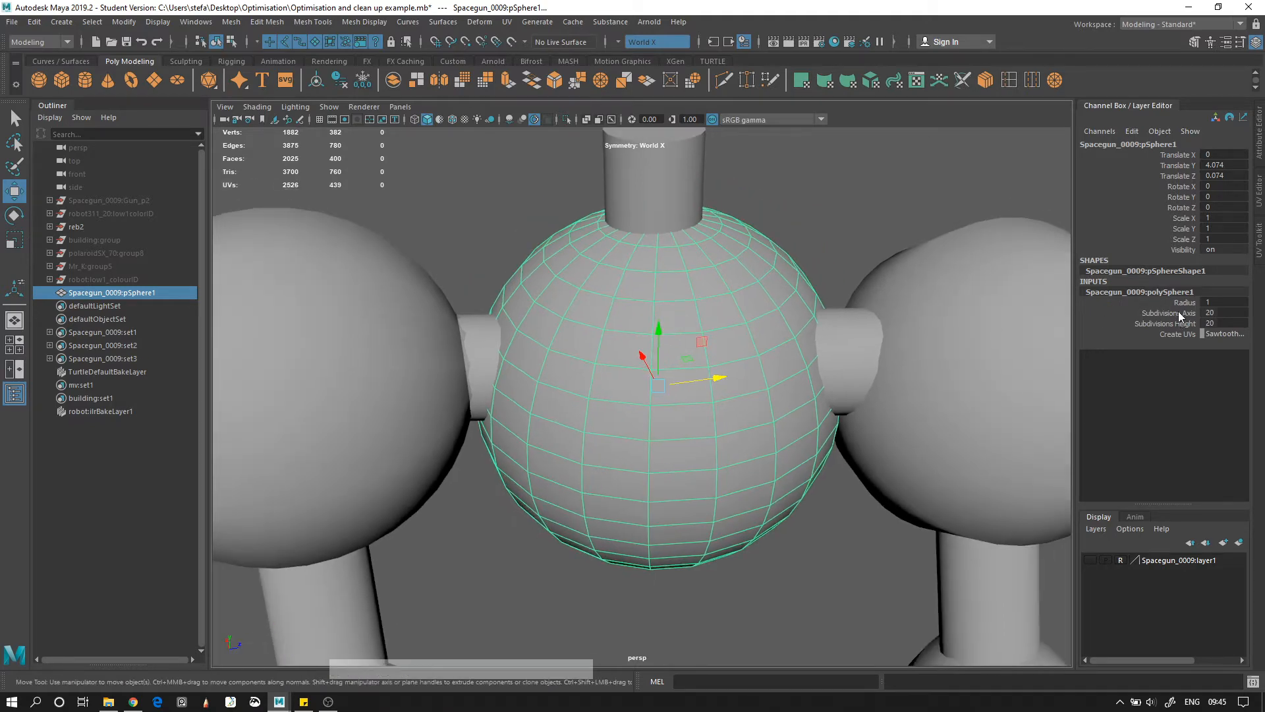
pyautogui.click(1168, 311)
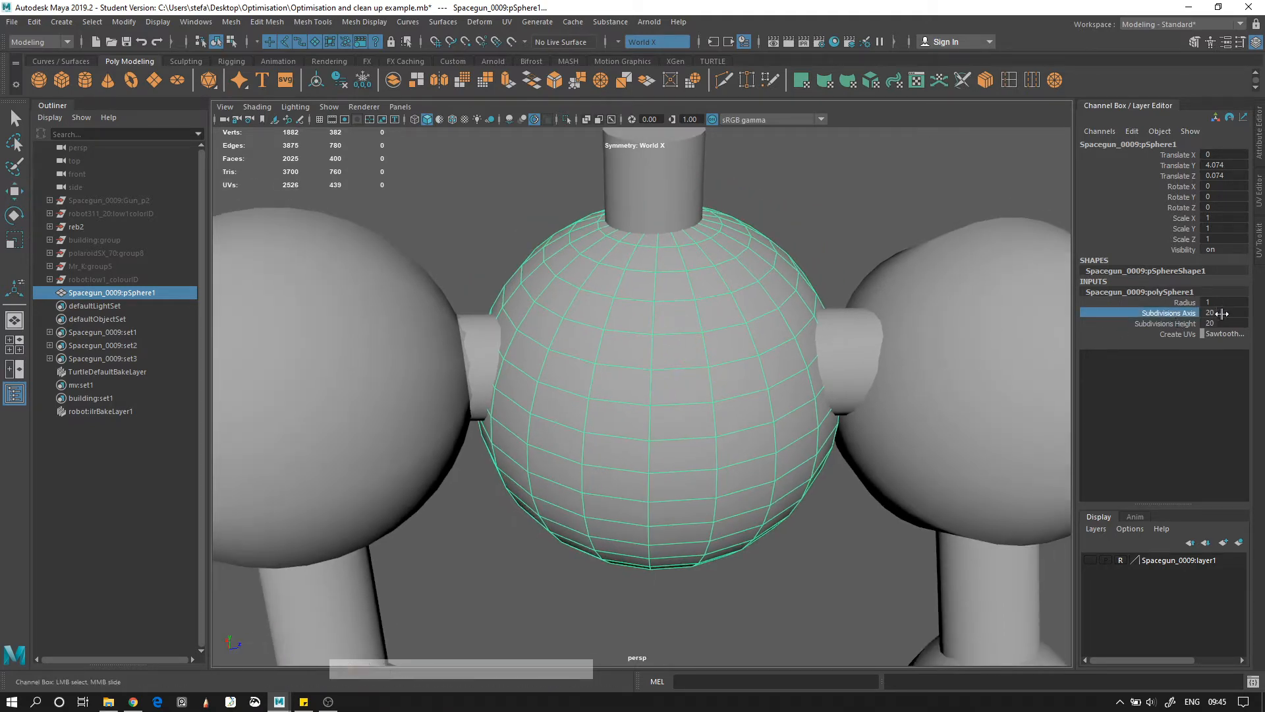
pyautogui.moveTo(1222, 314); pyautogui.dragTo(1192, 314, button='middle')
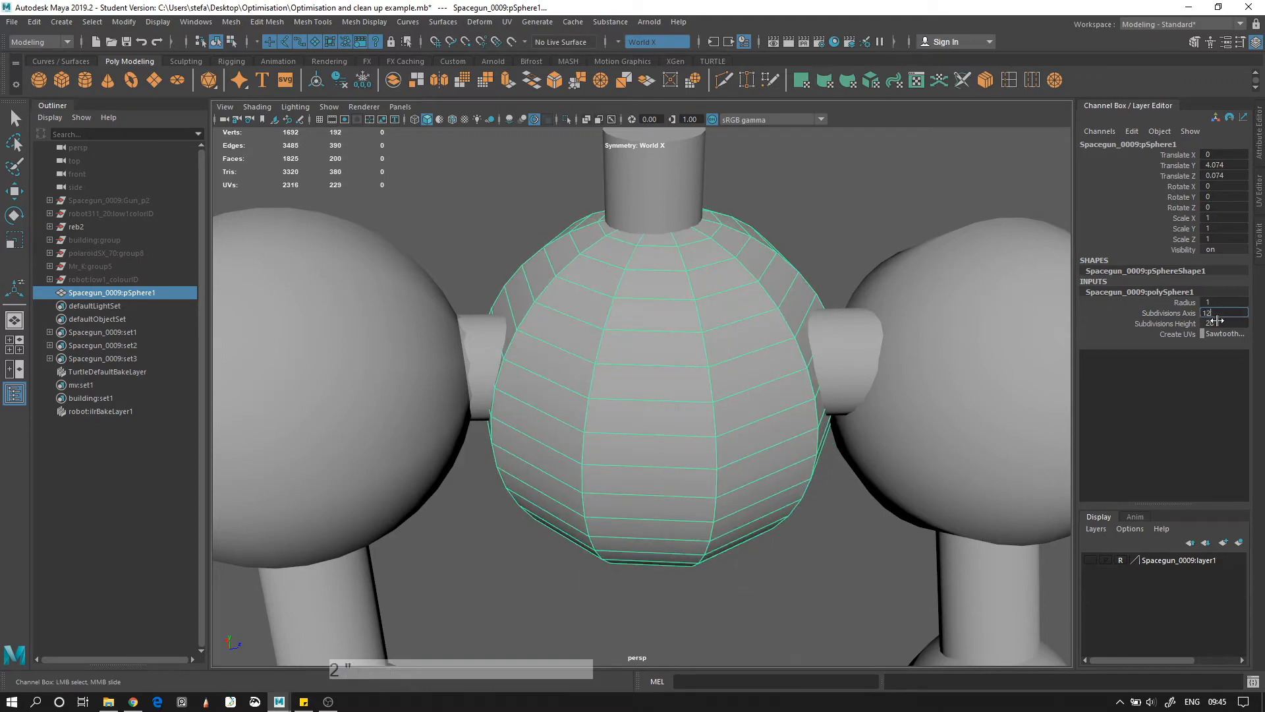
pyautogui.click(1217, 321)
pyautogui.write('12')
pyautogui.press('Return')
pyautogui.keyDown('alt'); pyautogui.moveTo(869, 488); pyautogui.dragTo(749, 466, button='right'); pyautogui.keyUp('alt')
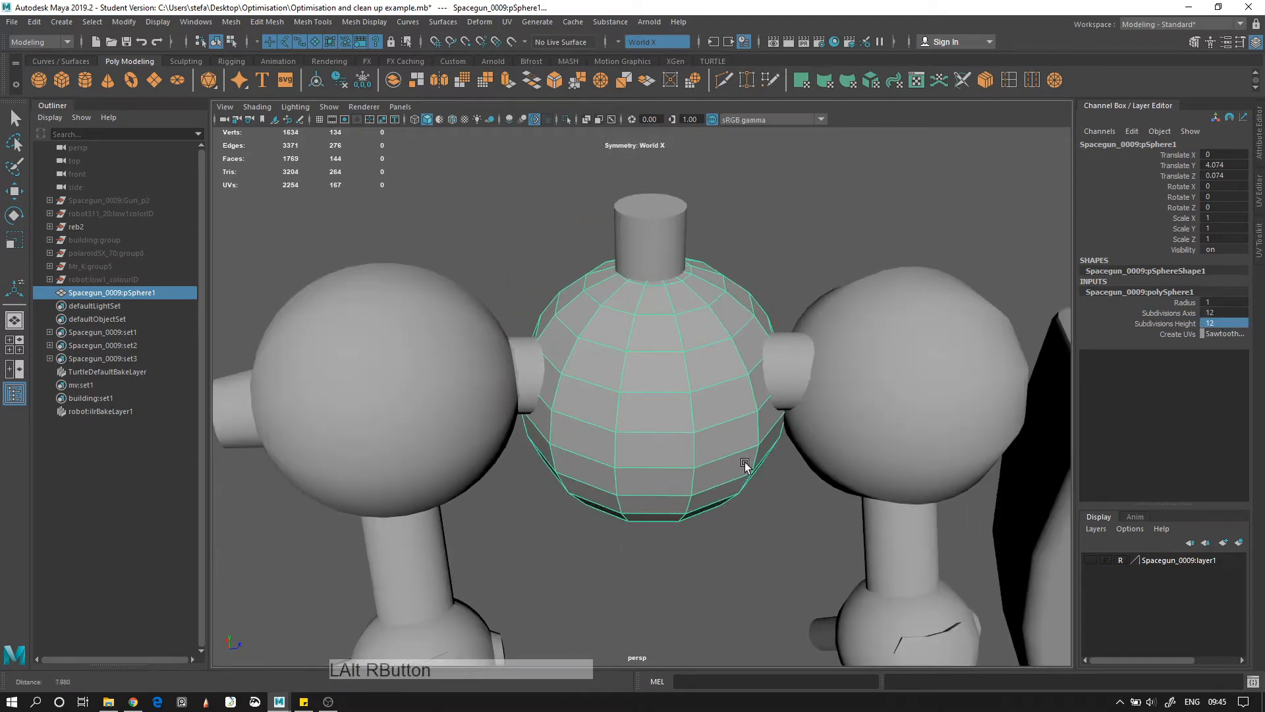
pyautogui.keyDown('alt'); pyautogui.moveTo(749, 466); pyautogui.dragTo(808, 454); pyautogui.keyUp('alt')
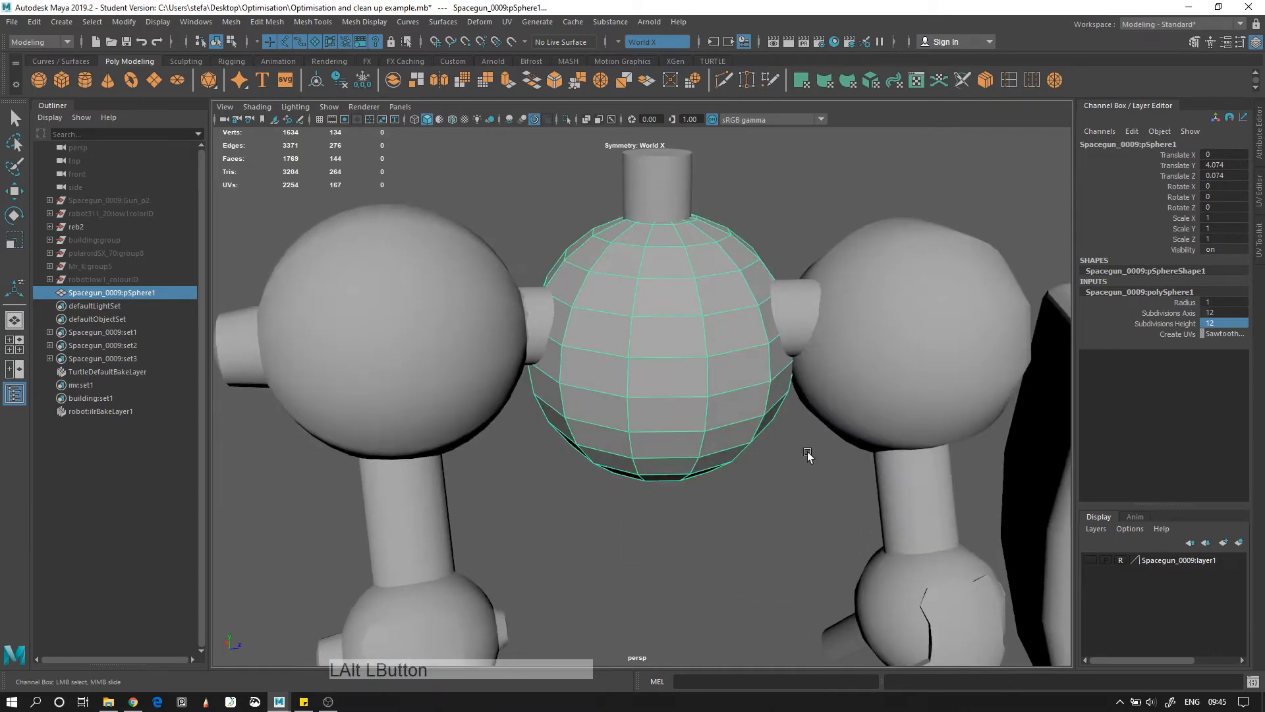
# Set both the axis and height subdivisions of the new sphere to 8
pyautogui.write('8')
pyautogui.click(1227, 314)
pyautogui.press('Return')
pyautogui.keyDown('alt'); pyautogui.moveTo(822, 510); pyautogui.dragTo(709, 460, button='right'); pyautogui.keyUp('alt')
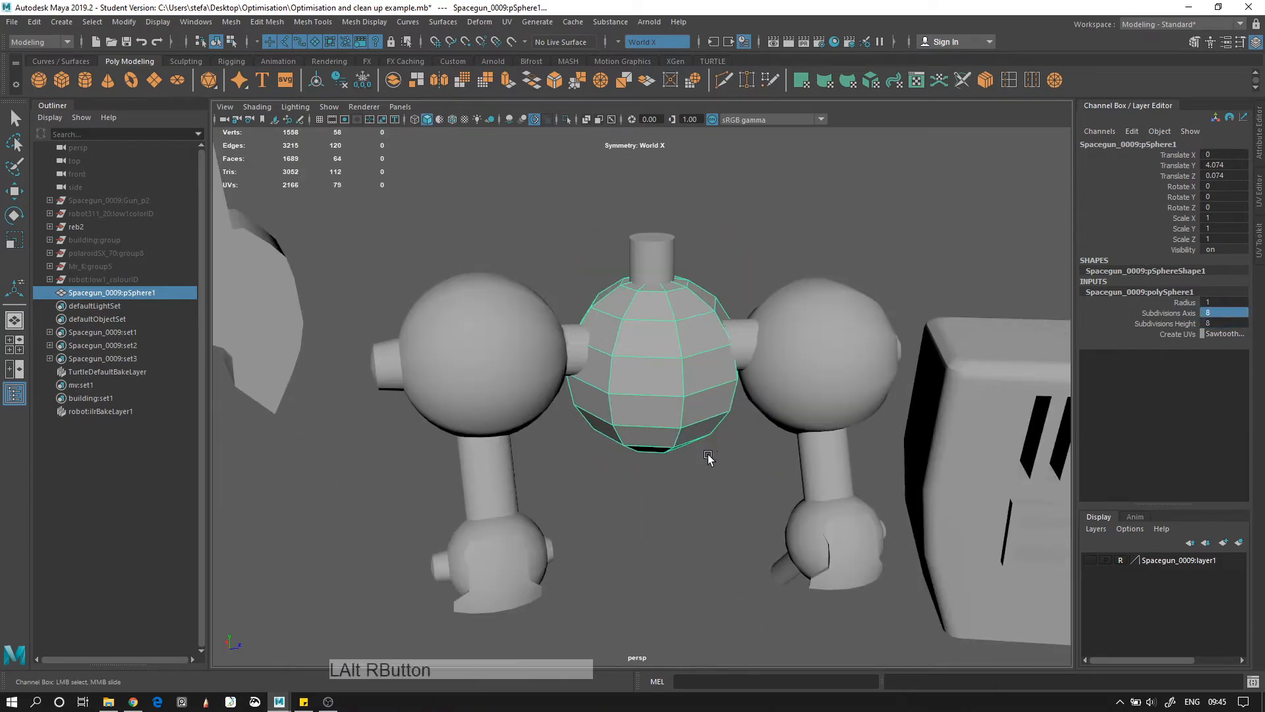
# Try scaling the replacement sphere down uniformly to about 0.191, and undo the scaling
pyautogui.click(672, 464)
pyautogui.keyDown('alt'); pyautogui.moveTo(661, 466); pyautogui.dragTo(570, 406); pyautogui.keyUp('alt')
pyautogui.click(678, 395)
pyautogui.press('r')
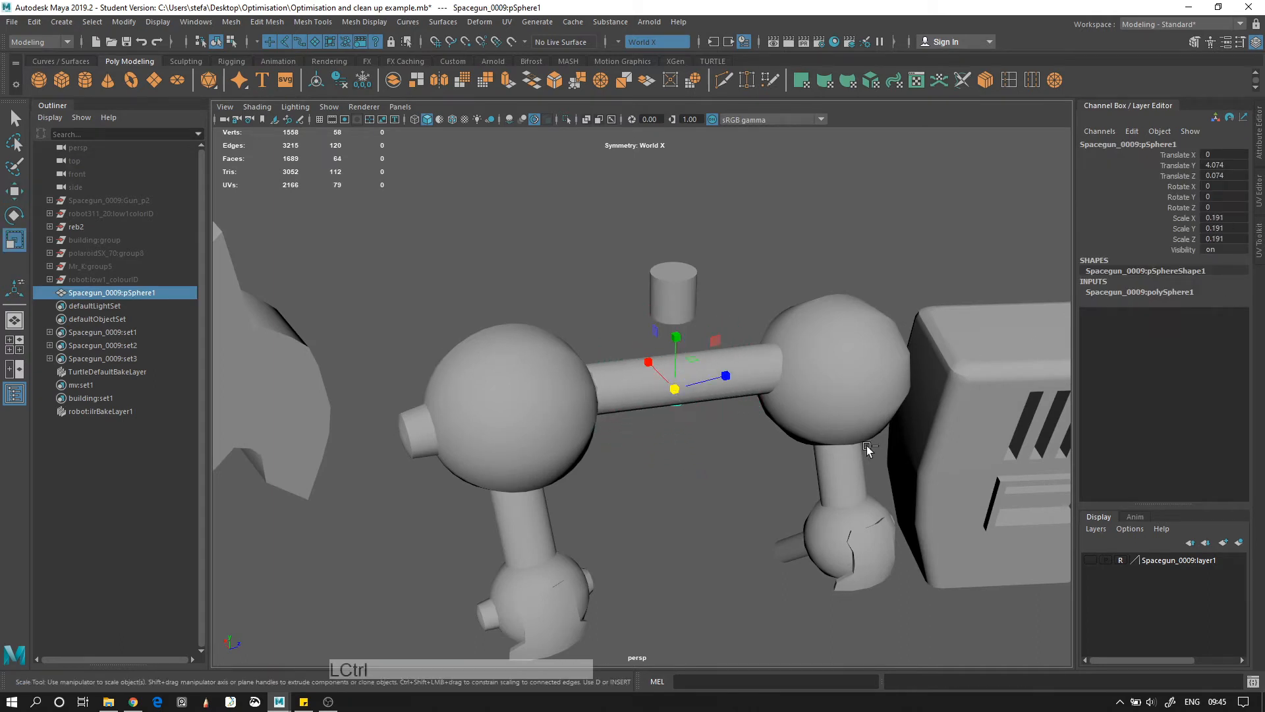
pyautogui.hotkey('ctrl', 'z')
pyautogui.keyDown('alt'); pyautogui.moveTo(685, 402); pyautogui.dragTo(658, 417, button='right'); pyautogui.keyUp('alt')
pyautogui.keyDown('alt'); pyautogui.moveTo(657, 416); pyautogui.dragTo(682, 408); pyautogui.keyUp('alt')
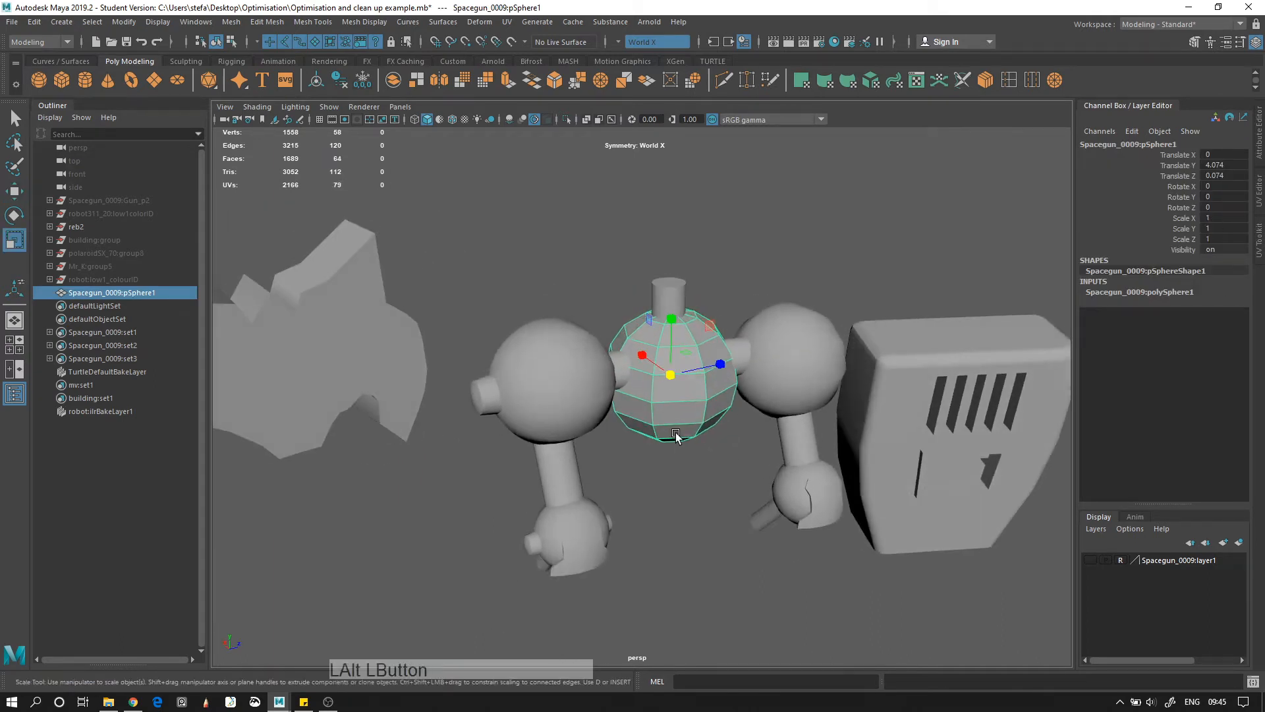
# Soften the edges of the 8-subdivision sphere and check its shading and silhouette
pyautogui.click(158, 22)
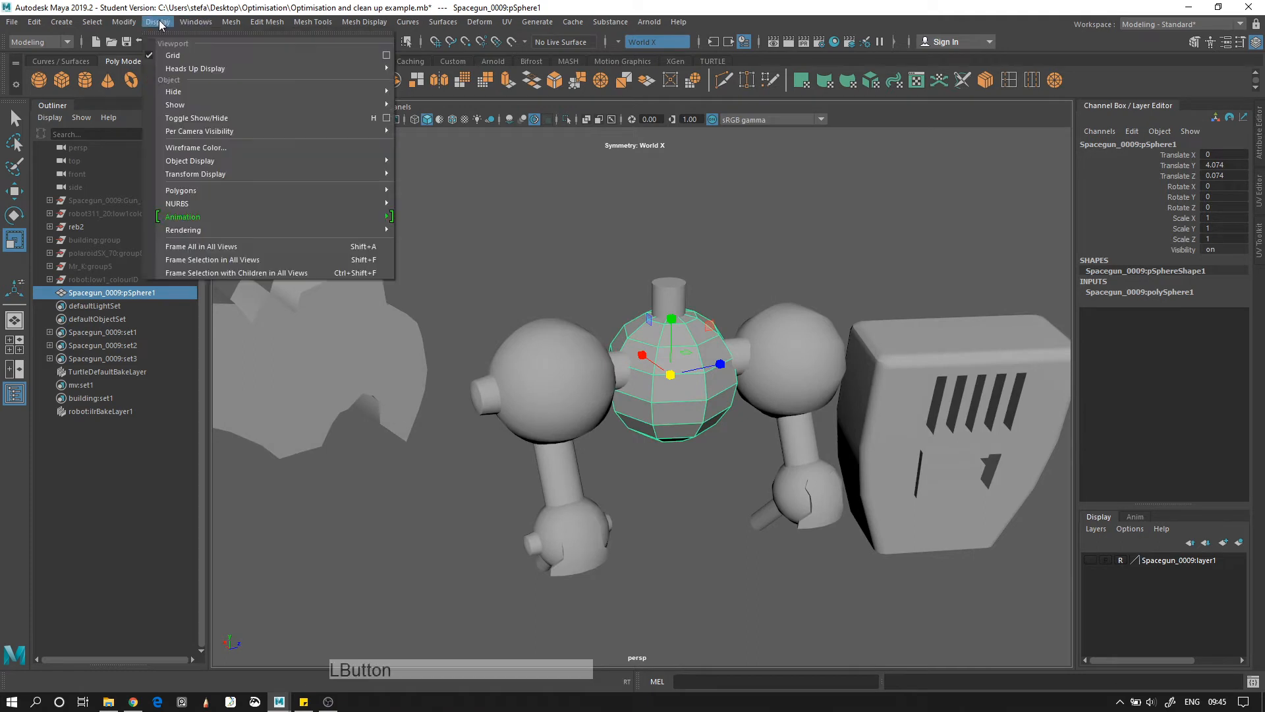
pyautogui.moveTo(365, 21)
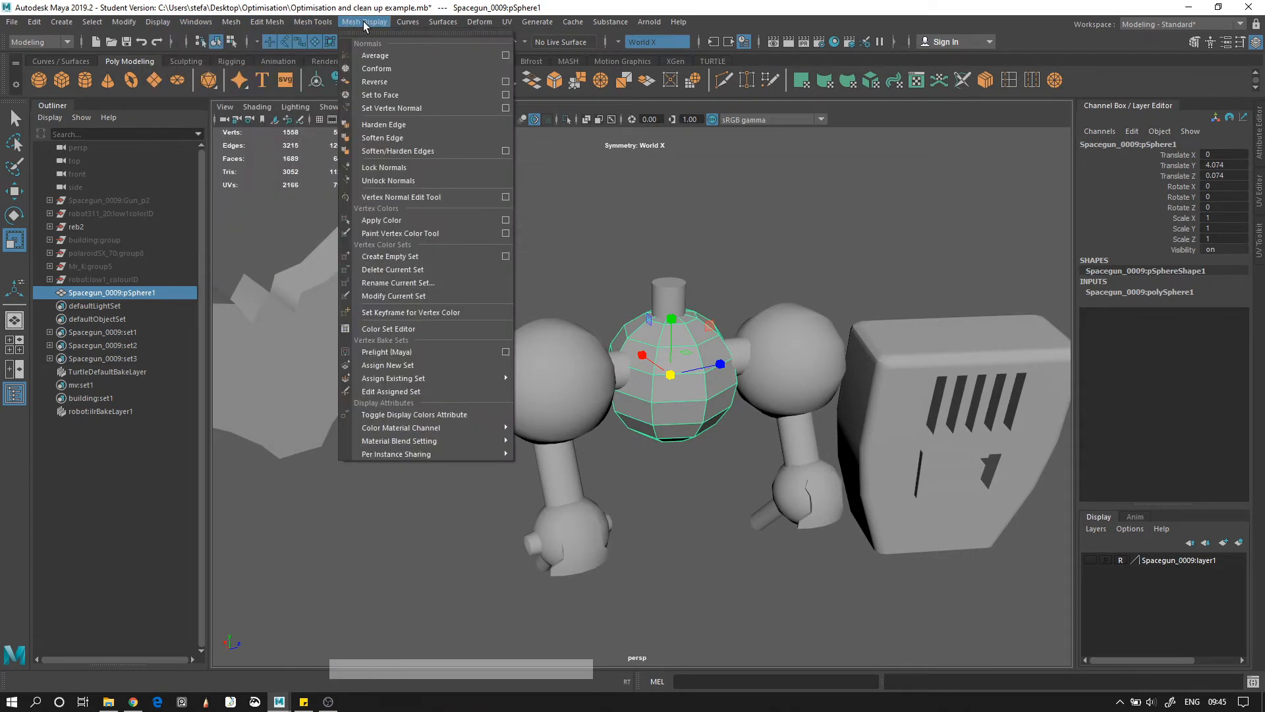
pyautogui.click(387, 141)
pyautogui.hotkey('alt', 'd')
pyautogui.keyDown('alt'); pyautogui.moveTo(784, 456); pyautogui.dragTo(647, 293, button='right'); pyautogui.keyUp('alt')
pyautogui.keyDown('alt'); pyautogui.moveTo(647, 293); pyautogui.dragTo(629, 267); pyautogui.keyUp('alt')
pyautogui.keyDown('alt'); pyautogui.moveTo(629, 267); pyautogui.dragTo(771, 350, button='right'); pyautogui.keyUp('alt')
# Undo the edge softening on the replacement sphere
pyautogui.hotkey('ctrl', 'z')
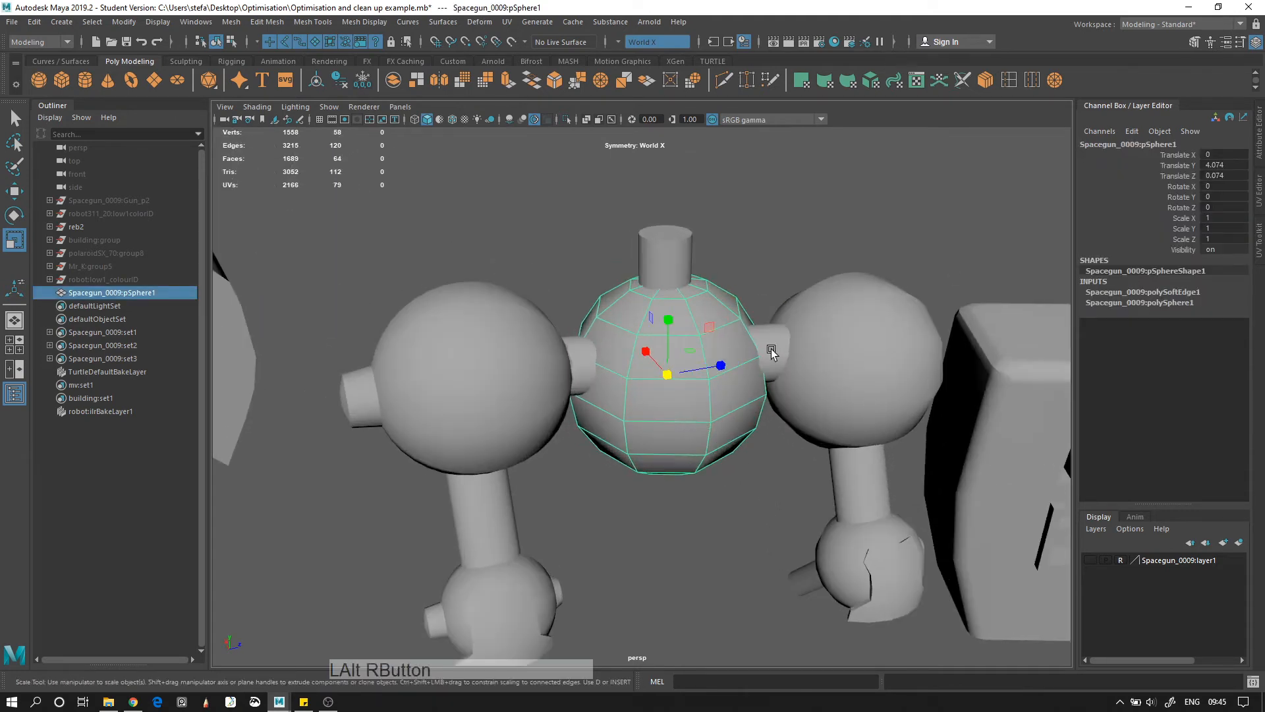
pyautogui.hotkey('ctrl', 'z')
pyautogui.hotkey('ctrl', 'z')
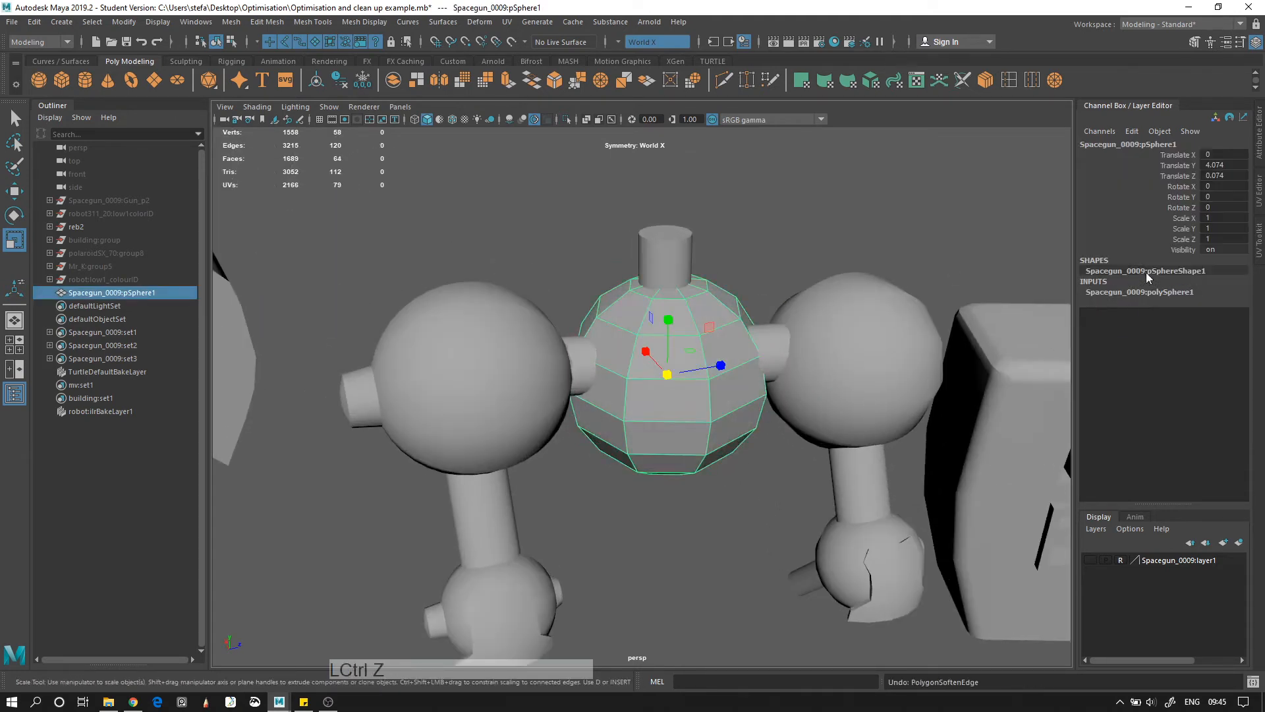
# Set the replacement sphere's Subdivisions Axis and Subdivisions Height back to 12 each
pyautogui.click(1094, 294)
pyautogui.click(1211, 312)
pyautogui.write('12')
pyautogui.press('Tab')
pyautogui.write('12')
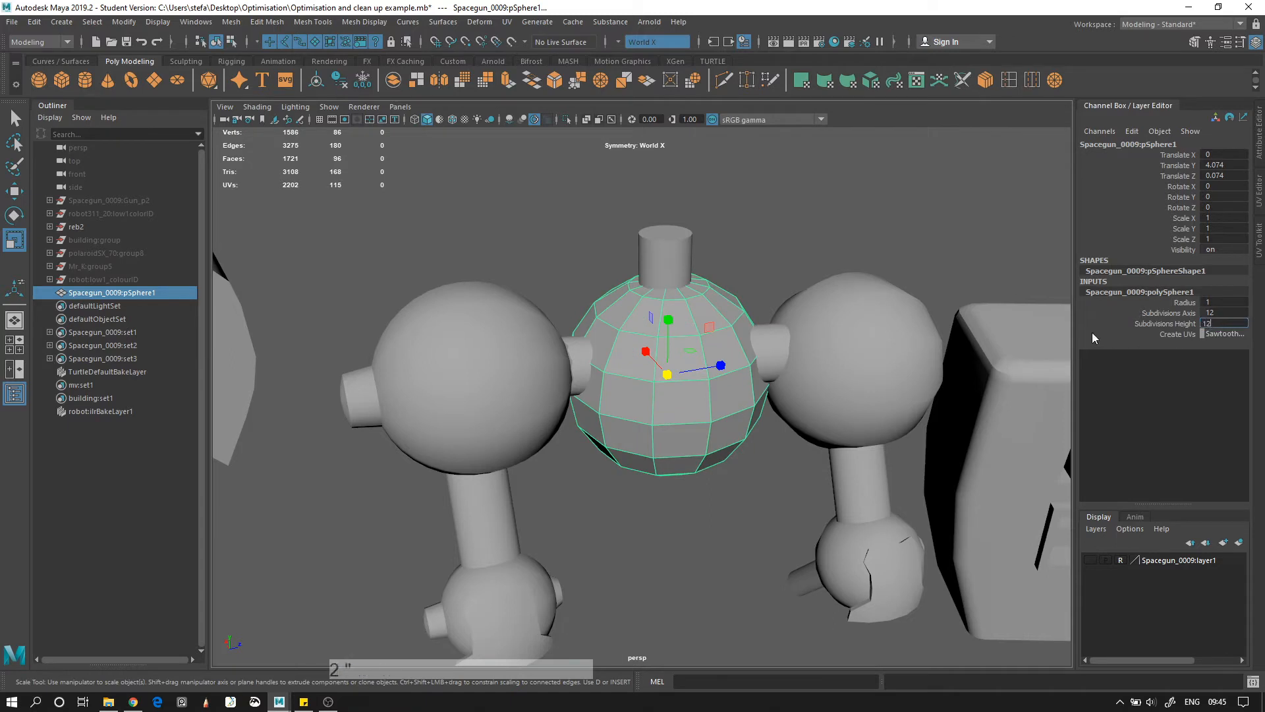
pyautogui.press('Return')
# Soften the edges of the 12-subdivision sphere and deselect it
pyautogui.click(312, 22)
pyautogui.moveTo(364, 22)
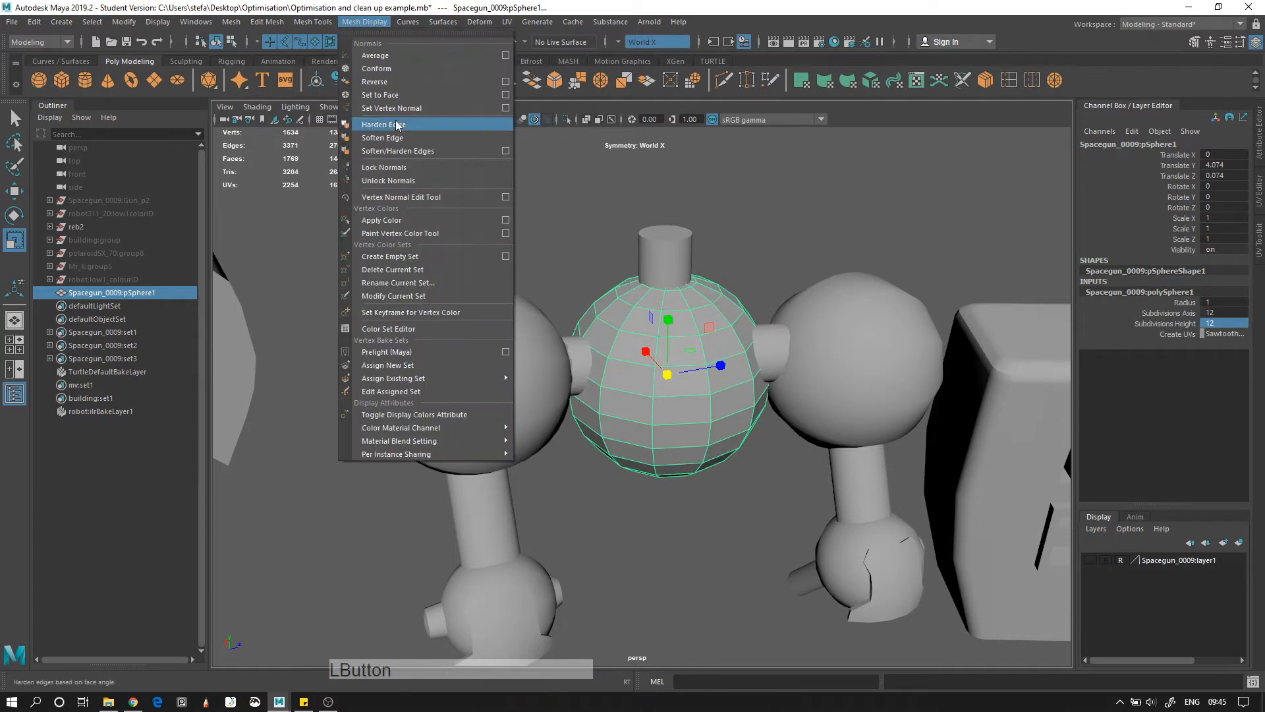
pyautogui.click(396, 137)
pyautogui.click(814, 214)
# Compare the softened sphere's silhouette with the neighbouring balls, from far away and close up
pyautogui.keyDown('alt'); pyautogui.moveTo(814, 214); pyautogui.dragTo(602, 238, button='right'); pyautogui.keyUp('alt')
pyautogui.keyDown('alt'); pyautogui.moveTo(888, 318); pyautogui.dragTo(528, 215, button='right'); pyautogui.keyUp('alt')
pyautogui.keyDown('alt'); pyautogui.moveTo(527, 215); pyautogui.dragTo(802, 248); pyautogui.keyUp('alt')
pyautogui.keyDown('alt'); pyautogui.moveTo(802, 249); pyautogui.dragTo(954, 319, button='right'); pyautogui.keyUp('alt')
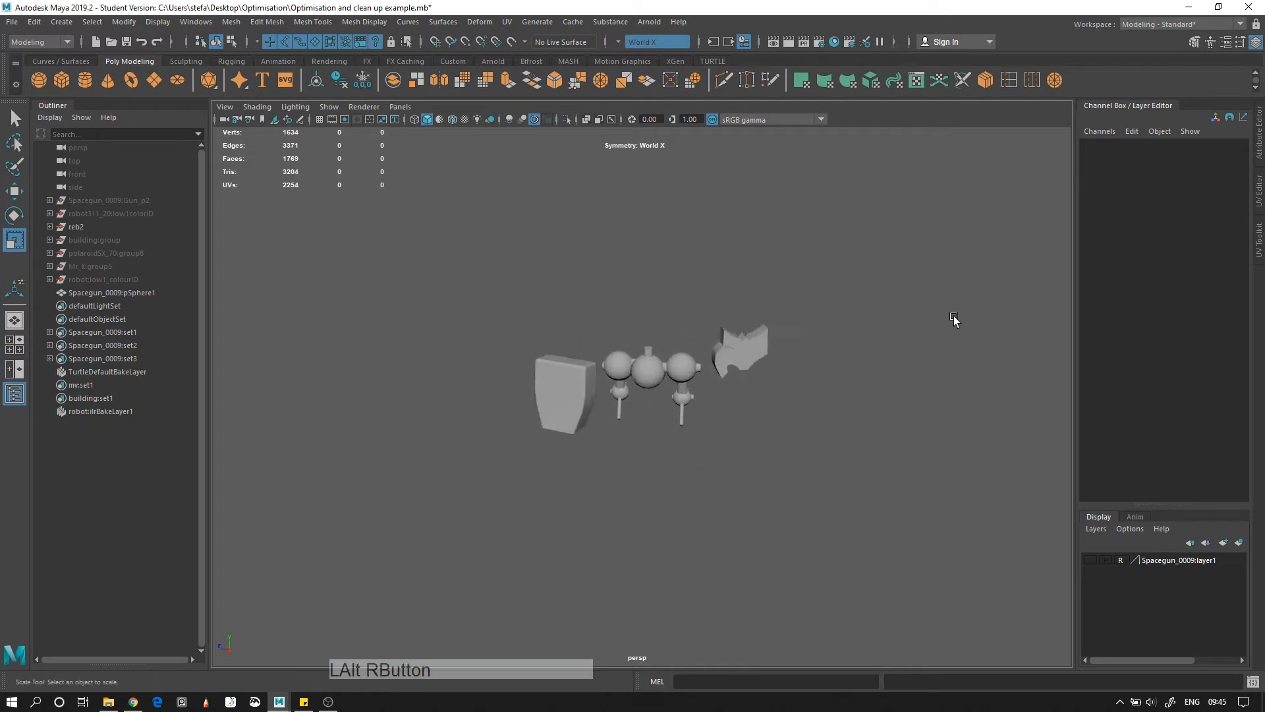
pyautogui.keyDown('alt'); pyautogui.moveTo(954, 319); pyautogui.dragTo(816, 286); pyautogui.keyUp('alt')
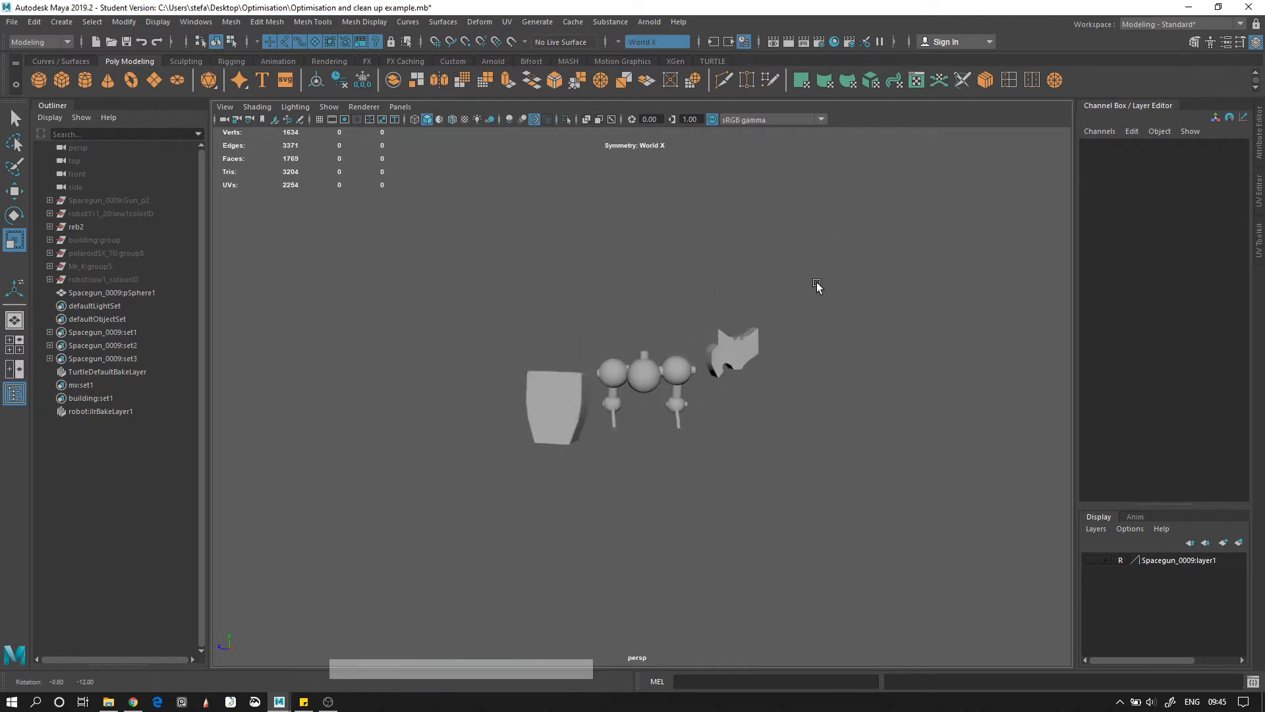
pyautogui.keyDown('alt'); pyautogui.moveTo(816, 284); pyautogui.dragTo(829, 397, button='right'); pyautogui.keyUp('alt')
pyautogui.keyDown('alt'); pyautogui.moveTo(829, 397); pyautogui.dragTo(867, 432, button='middle'); pyautogui.keyUp('alt')
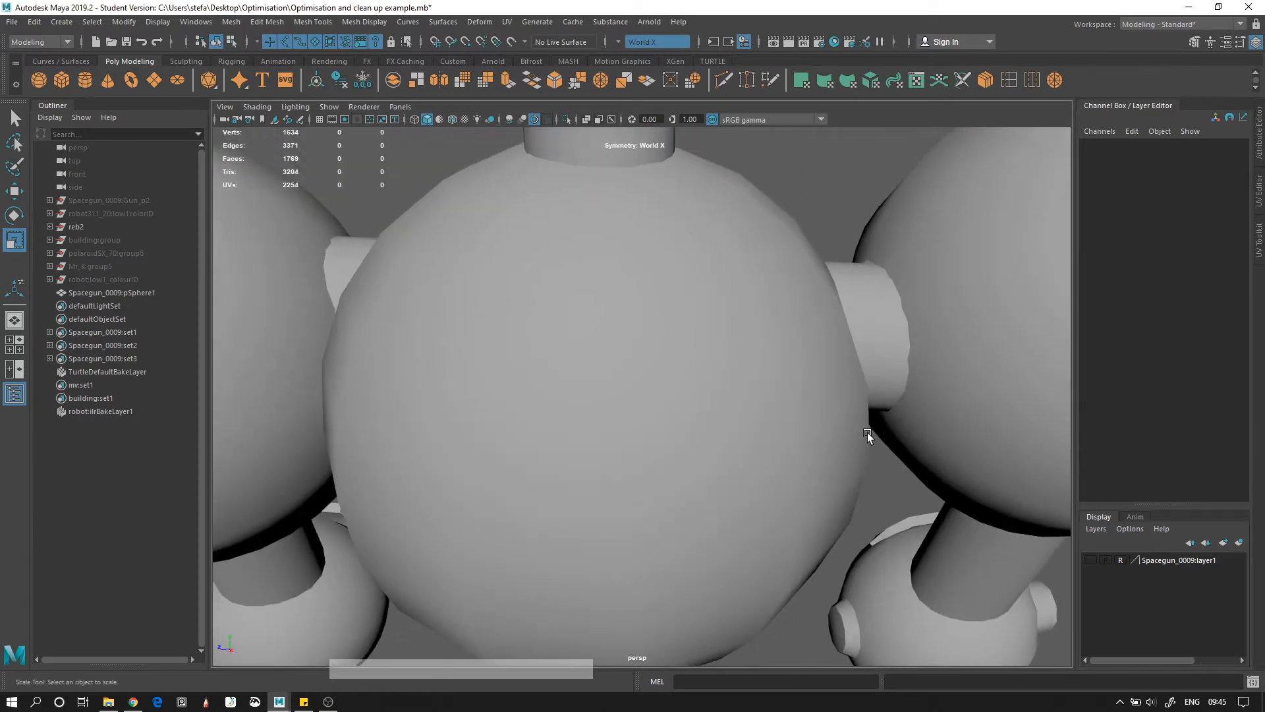
pyautogui.keyDown('alt'); pyautogui.moveTo(868, 432); pyautogui.dragTo(638, 414); pyautogui.keyUp('alt')
pyautogui.keyDown('alt'); pyautogui.moveTo(638, 413); pyautogui.dragTo(625, 405, button='right'); pyautogui.keyUp('alt')
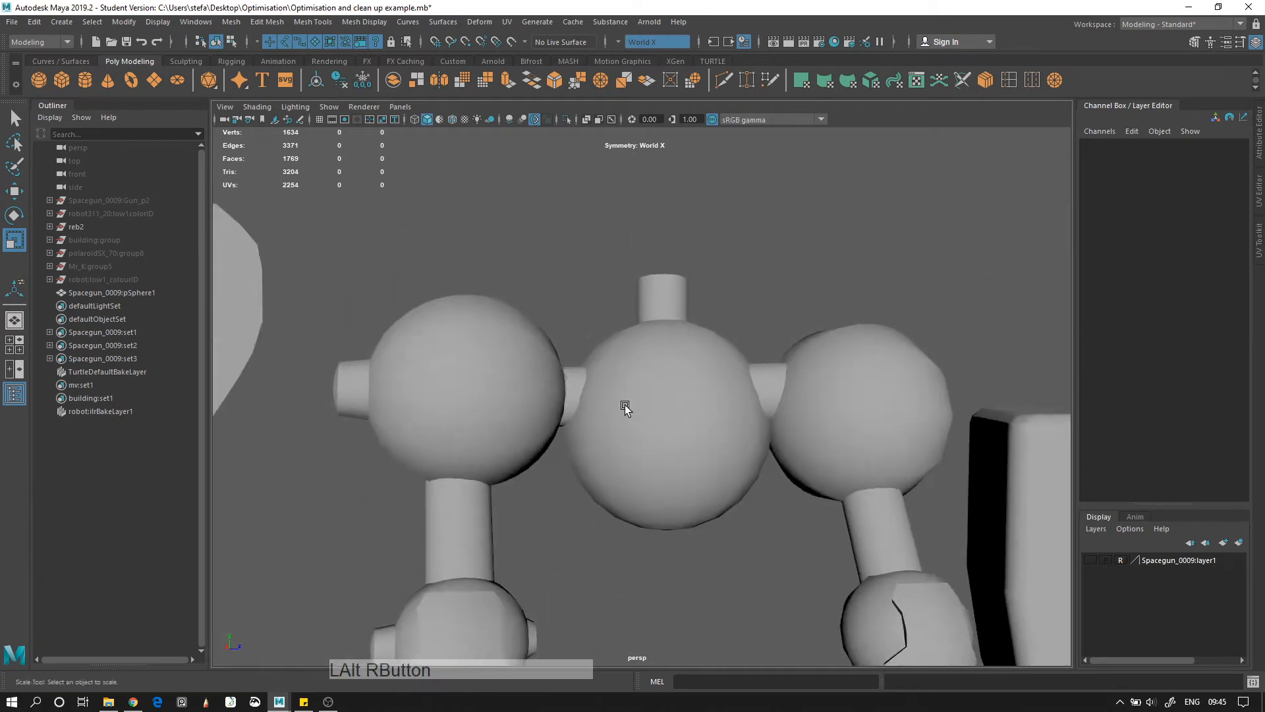
pyautogui.keyDown('alt'); pyautogui.moveTo(688, 438); pyautogui.dragTo(647, 370, button='middle'); pyautogui.keyUp('alt')
pyautogui.keyDown('alt'); pyautogui.moveTo(647, 370); pyautogui.dragTo(544, 311); pyautogui.keyUp('alt')
pyautogui.keyDown('alt'); pyautogui.moveTo(587, 343); pyautogui.dragTo(627, 383, button='right'); pyautogui.keyUp('alt')
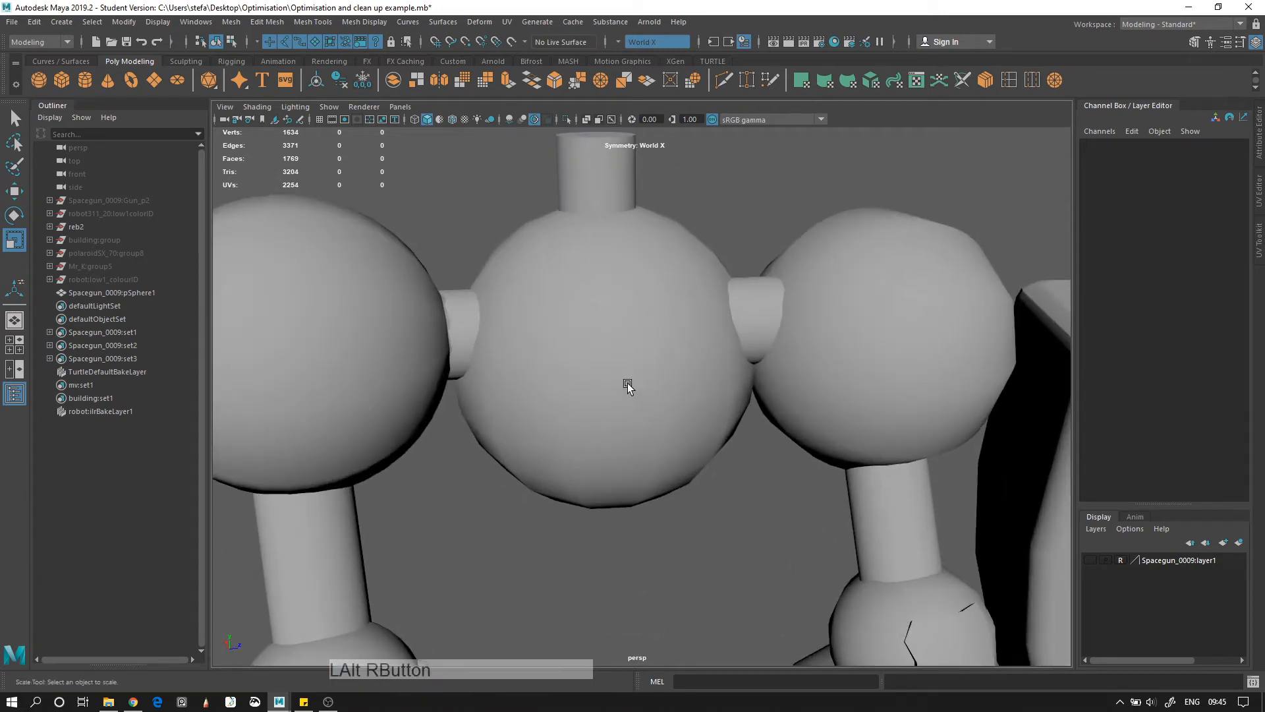
# Rotate the replacement sphere about 94 degrees around the X axis
pyautogui.click(500, 243)
pyautogui.keyDown('alt'); pyautogui.moveTo(742, 436); pyautogui.dragTo(641, 461, button='right'); pyautogui.keyUp('alt')
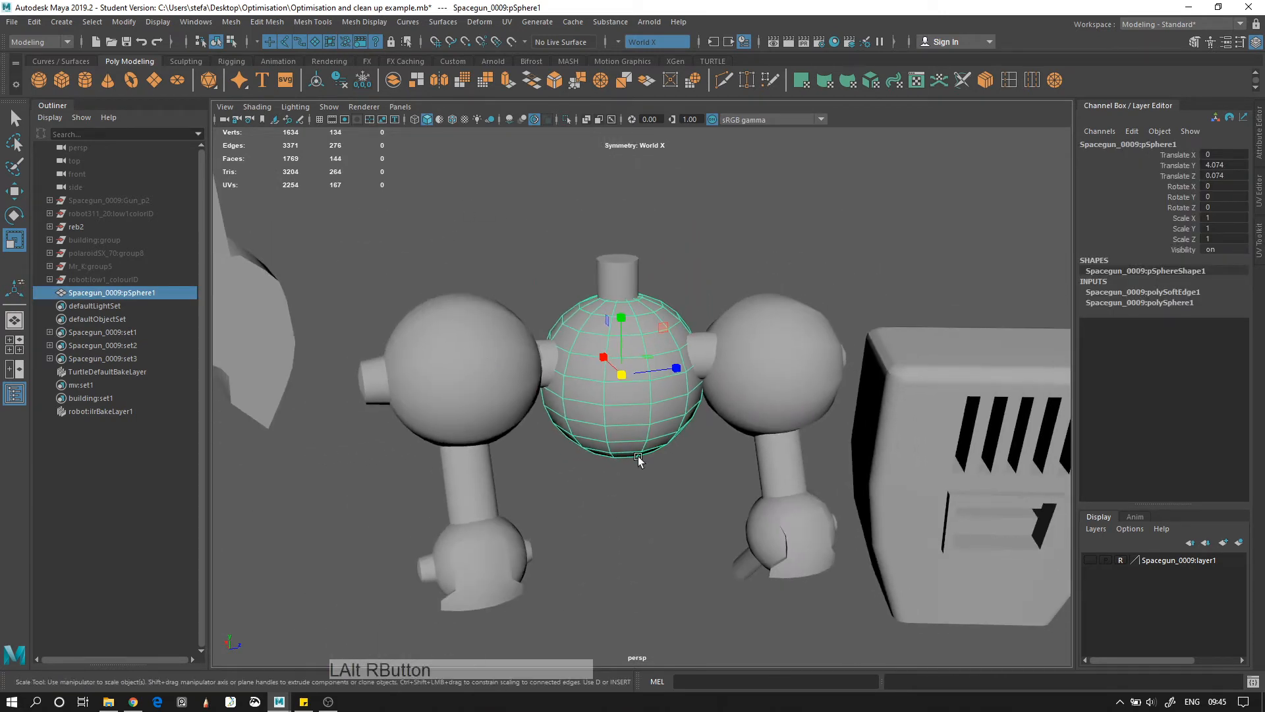
pyautogui.keyDown('alt'); pyautogui.moveTo(641, 461); pyautogui.dragTo(633, 383, button='middle'); pyautogui.keyUp('alt')
pyautogui.press('e')
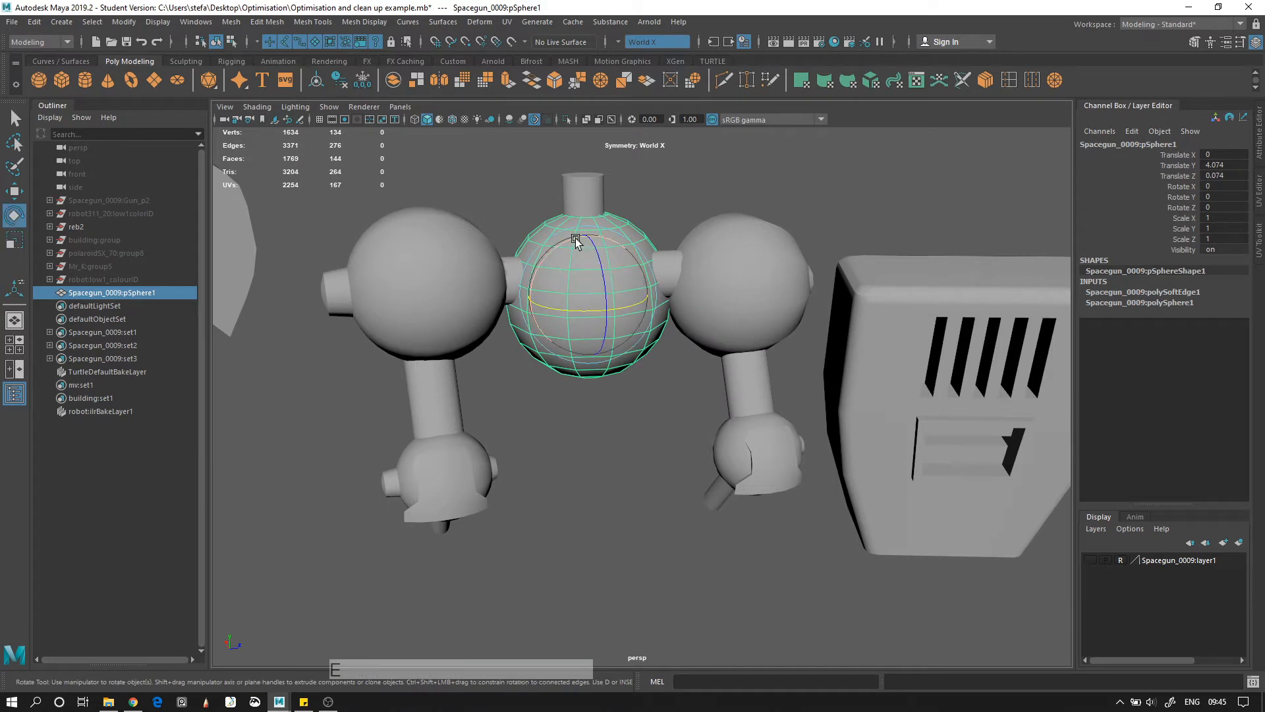
pyautogui.moveTo(574, 237); pyautogui.dragTo(673, 282)
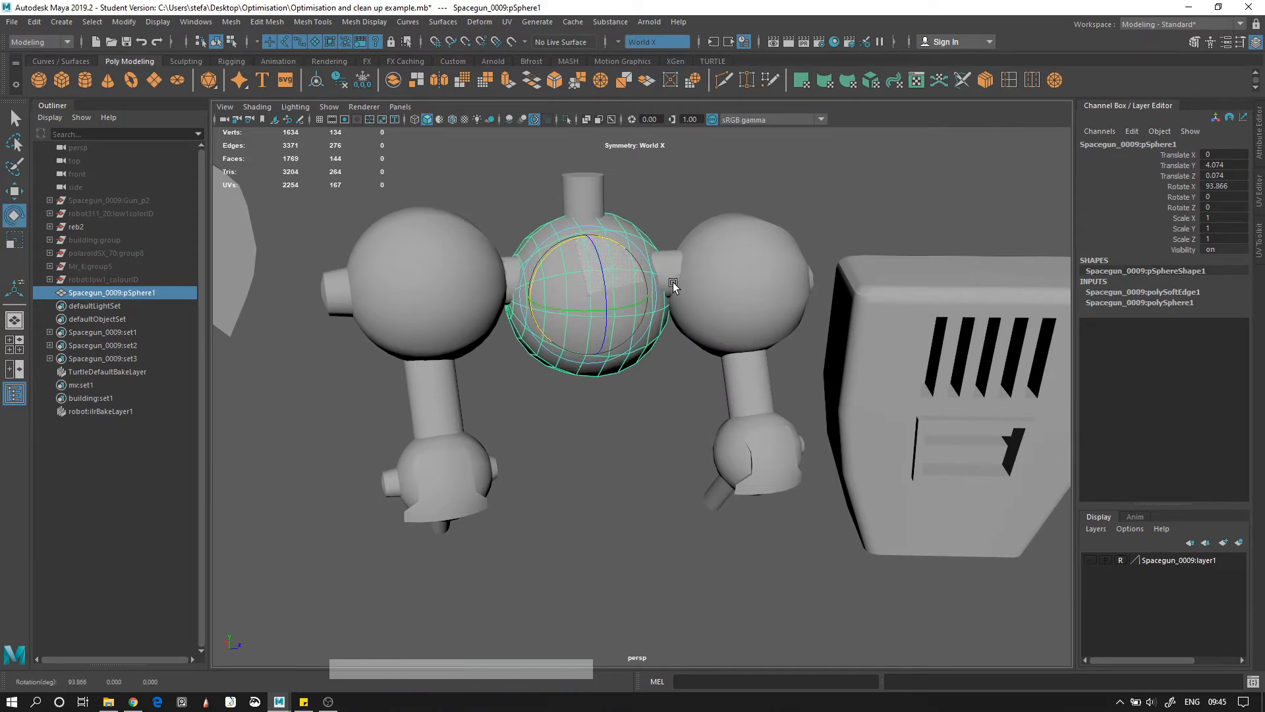
# Try to pull the replacement sphere's side faces outwards to meet the neighbouring ball
pyautogui.press('q')
pyautogui.keyDown('alt'); pyautogui.moveTo(497, 261); pyautogui.dragTo(492, 291, button='right'); pyautogui.keyUp('alt')
pyautogui.keyDown('alt'); pyautogui.moveTo(493, 291); pyautogui.dragTo(461, 259); pyautogui.keyUp('alt')
pyautogui.moveTo(461, 259); pyautogui.dragTo(452, 290, button='right')
pyautogui.keyDown('alt'); pyautogui.moveTo(419, 310); pyautogui.dragTo(407, 308); pyautogui.keyUp('alt')
pyautogui.moveTo(434, 175); pyautogui.dragTo(452, 153)
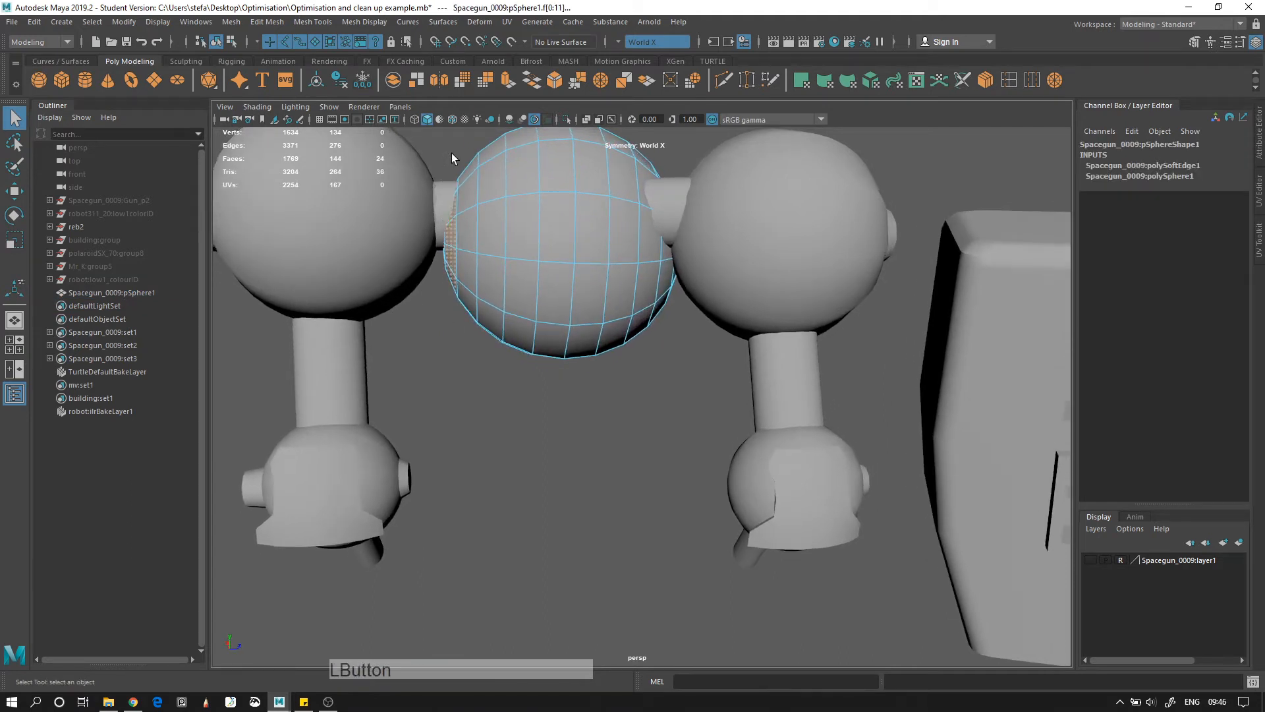
pyautogui.press('w')
pyautogui.moveTo(485, 241); pyautogui.dragTo(454, 242)
pyautogui.click(571, 380)
pyautogui.keyDown('alt'); pyautogui.moveTo(578, 366); pyautogui.dragTo(528, 285, button='right'); pyautogui.keyUp('alt')
pyautogui.keyDown('alt'); pyautogui.moveTo(527, 285); pyautogui.dragTo(518, 295); pyautogui.keyUp('alt')
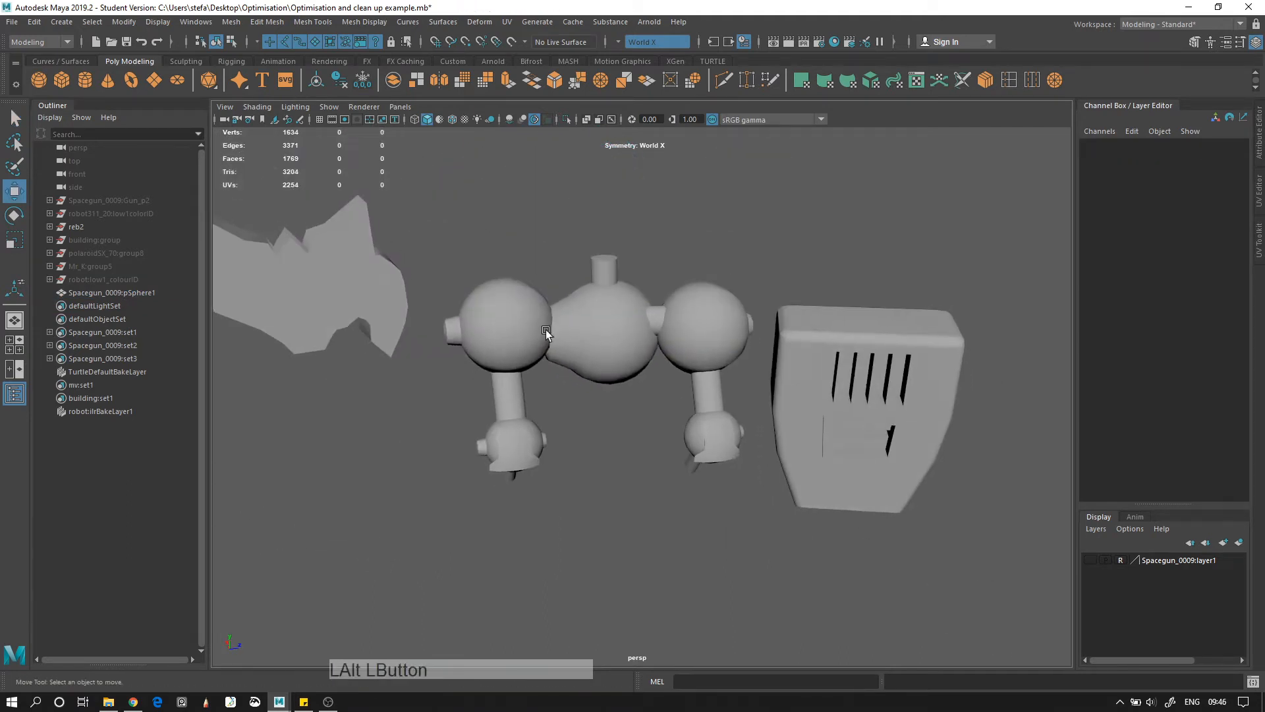
# Undo the pull on the replacement sphere's side faces and select the neighbouring ball-and-arm mesh
pyautogui.hotkey('ctrl', 'z')
pyautogui.hotkey('ctrl', 'z')
pyautogui.click(483, 343)
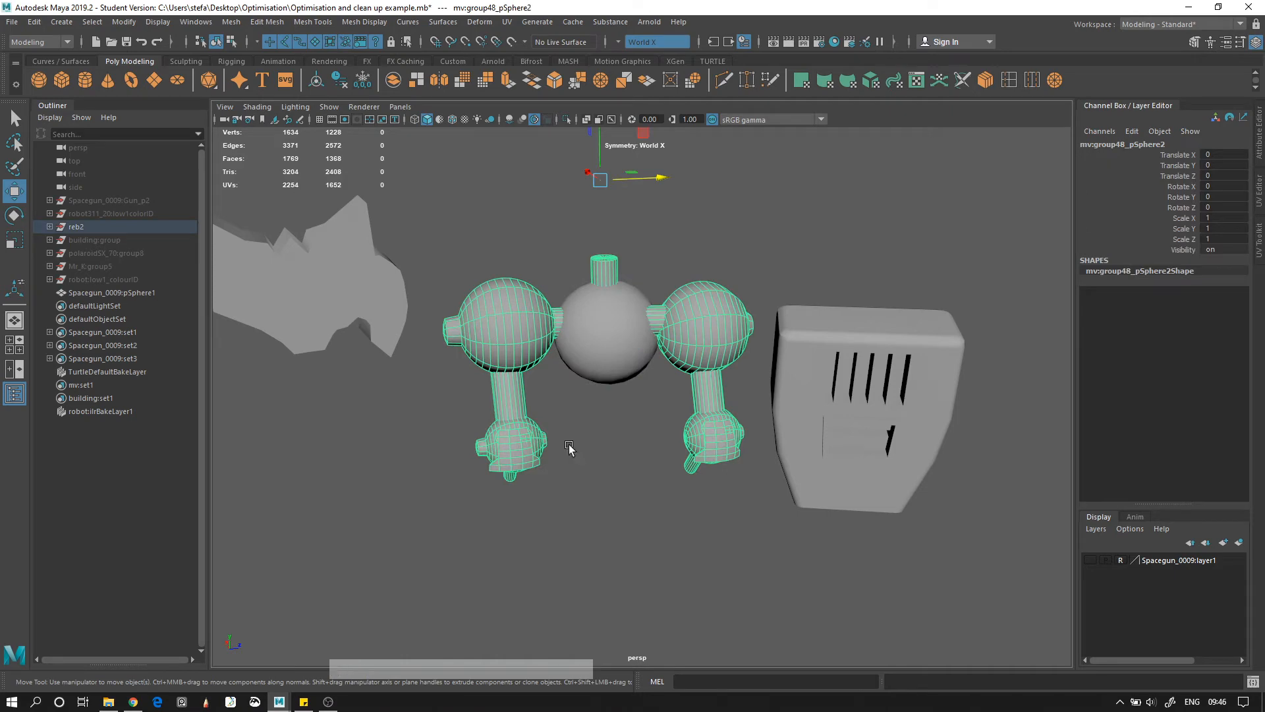
# Select the slotted box, examine its wireframe from the front and above, and pick its large top face
pyautogui.keyDown('alt'); pyautogui.moveTo(774, 512); pyautogui.dragTo(666, 457, button='middle'); pyautogui.keyUp('alt')
pyautogui.keyDown('alt'); pyautogui.moveTo(666, 457); pyautogui.dragTo(743, 429, button='right'); pyautogui.keyUp('alt')
pyautogui.click(743, 429)
pyautogui.keyDown('alt'); pyautogui.moveTo(743, 429); pyautogui.dragTo(798, 398); pyautogui.keyUp('alt')
pyautogui.keyDown('alt'); pyautogui.moveTo(799, 398); pyautogui.dragTo(773, 388, button='middle'); pyautogui.keyUp('alt')
pyautogui.keyDown('alt'); pyautogui.moveTo(773, 389); pyautogui.dragTo(678, 453, button='right'); pyautogui.keyUp('alt')
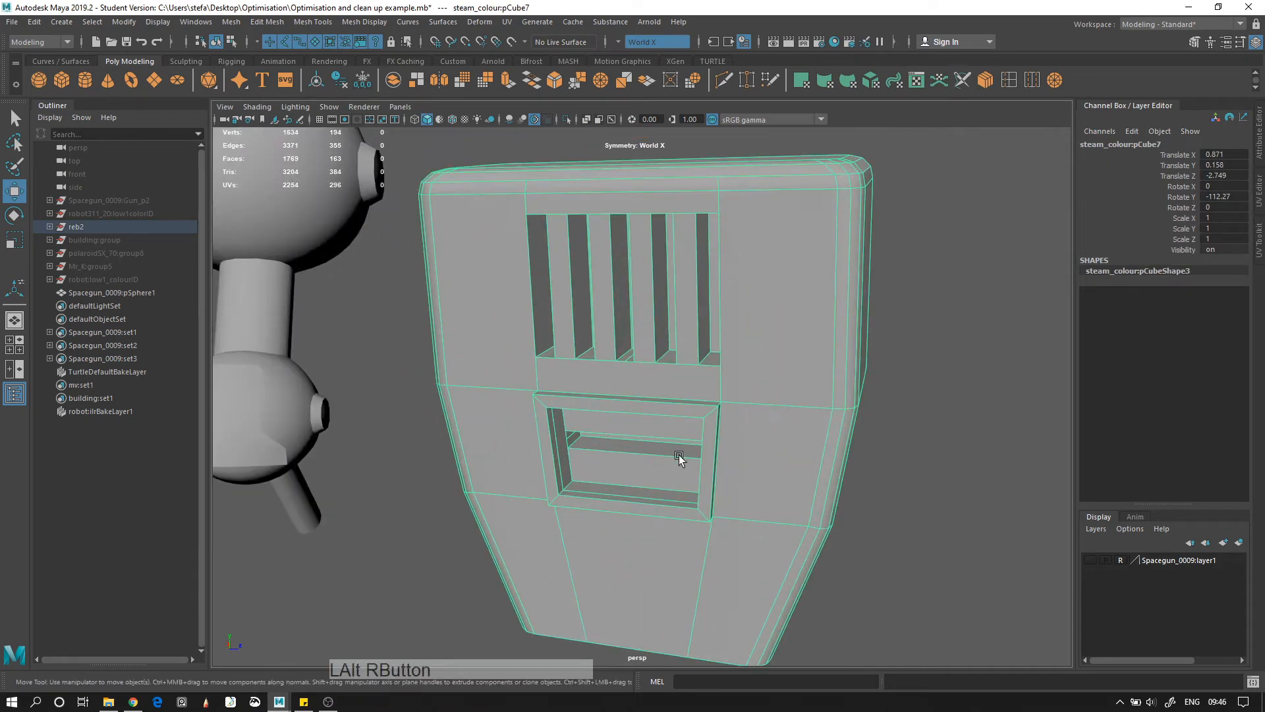
pyautogui.moveTo(679, 453)
pyautogui.keyDown('alt'); pyautogui.mouseDown()
pyautogui.moveTo(707, 404)
pyautogui.moveTo(545, 452)
pyautogui.moveTo(704, 452)
pyautogui.moveTo(708, 478)
pyautogui.moveTo(672, 456)
pyautogui.mouseUp(); pyautogui.keyUp('alt')
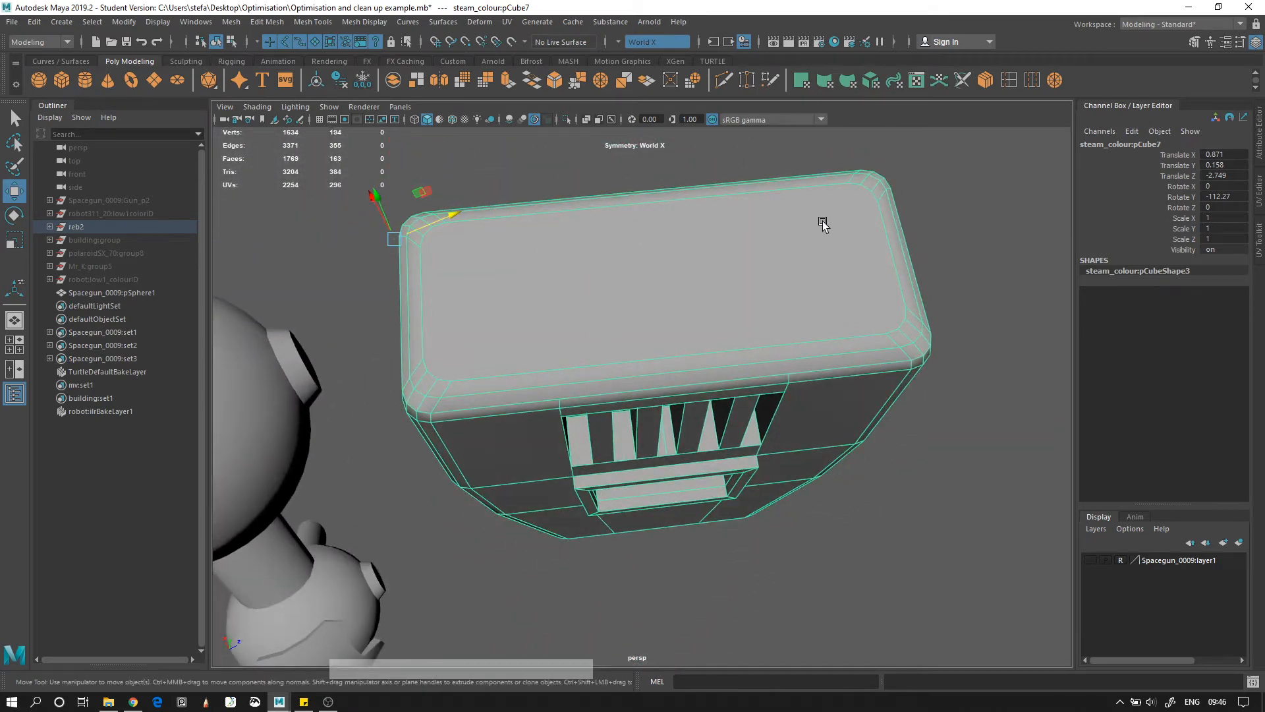
pyautogui.moveTo(484, 295); pyautogui.dragTo(494, 310, button='right')
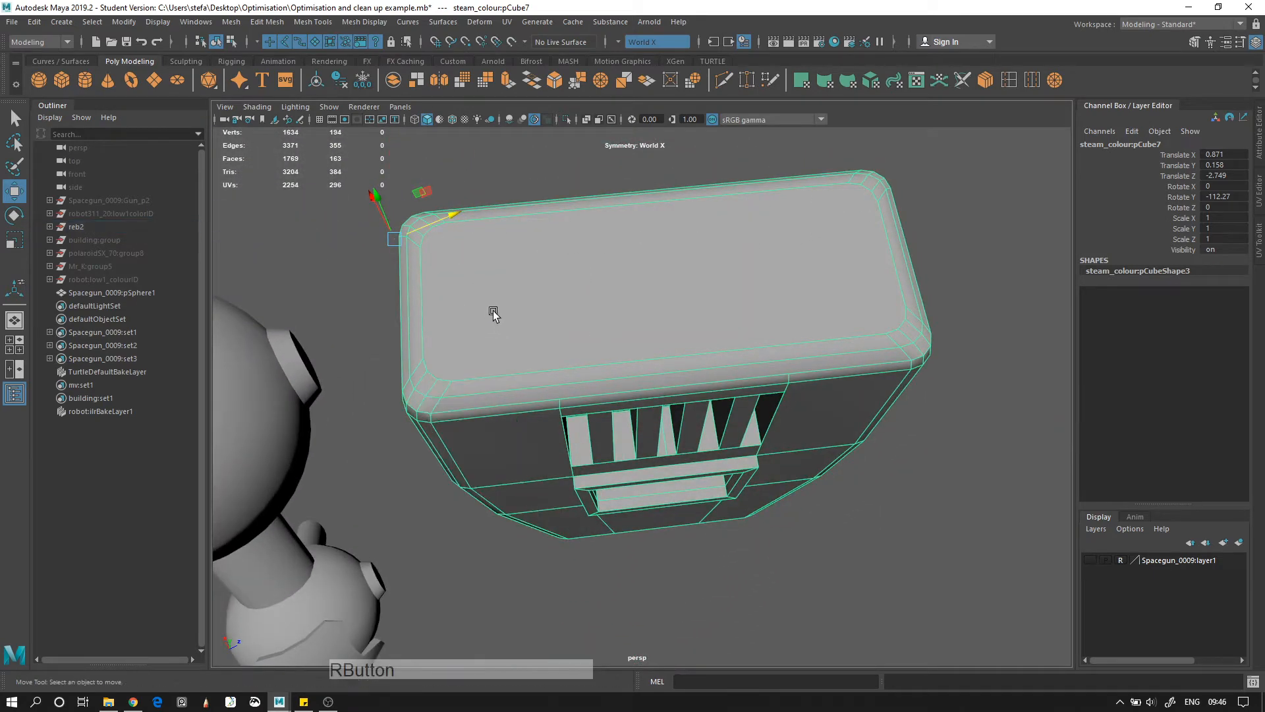
pyautogui.click(495, 310)
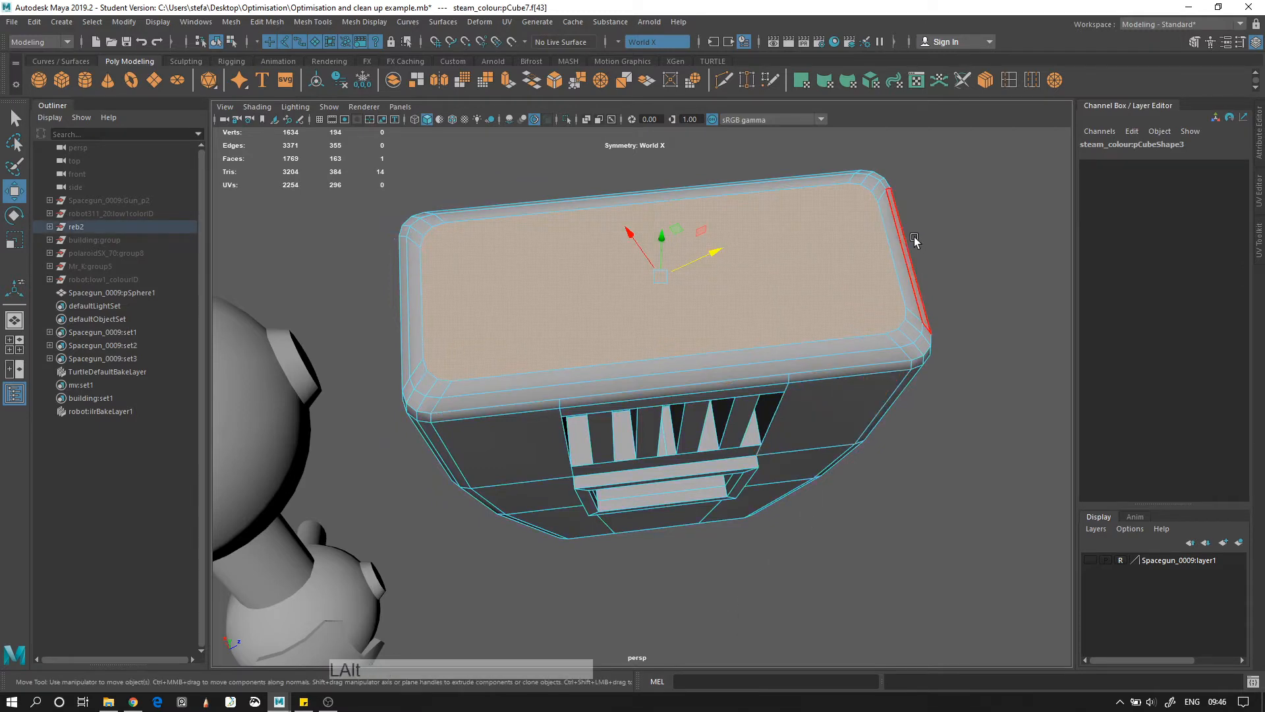
# Try to cut across the slotted box's top face with the Multi-Cut tool, and undo the cut points
pyautogui.click(723, 81)
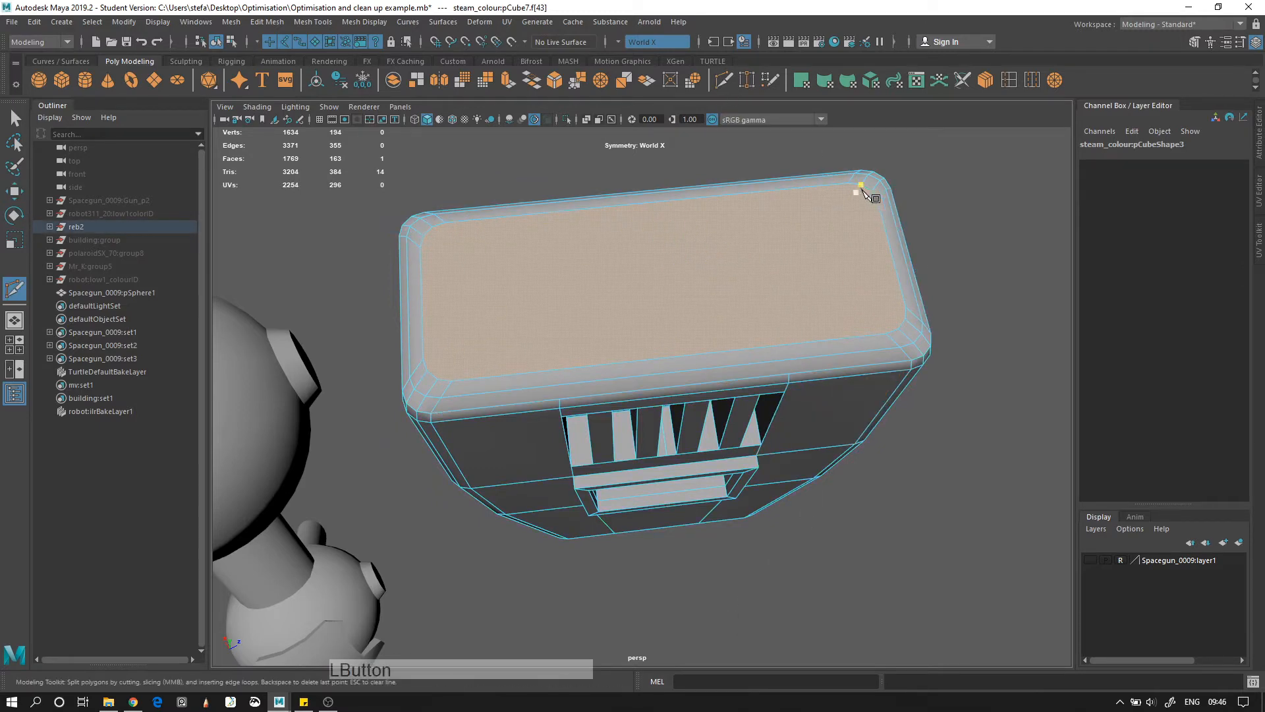
pyautogui.click(822, 197)
pyautogui.hotkey('ctrl', 'z')
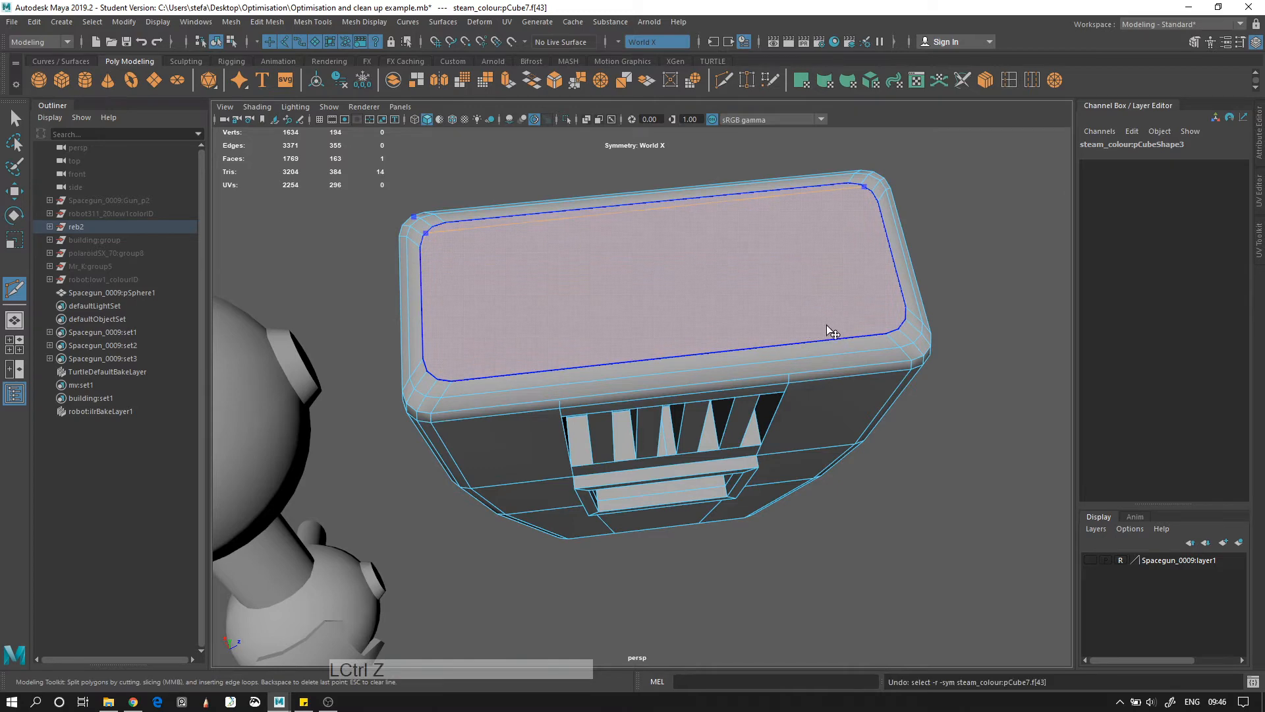
pyautogui.hotkey('ctrl', 'z')
pyautogui.press('q')
pyautogui.hotkey('alt', 'd')
# Delete the slotted box's large top face
pyautogui.click(761, 240)
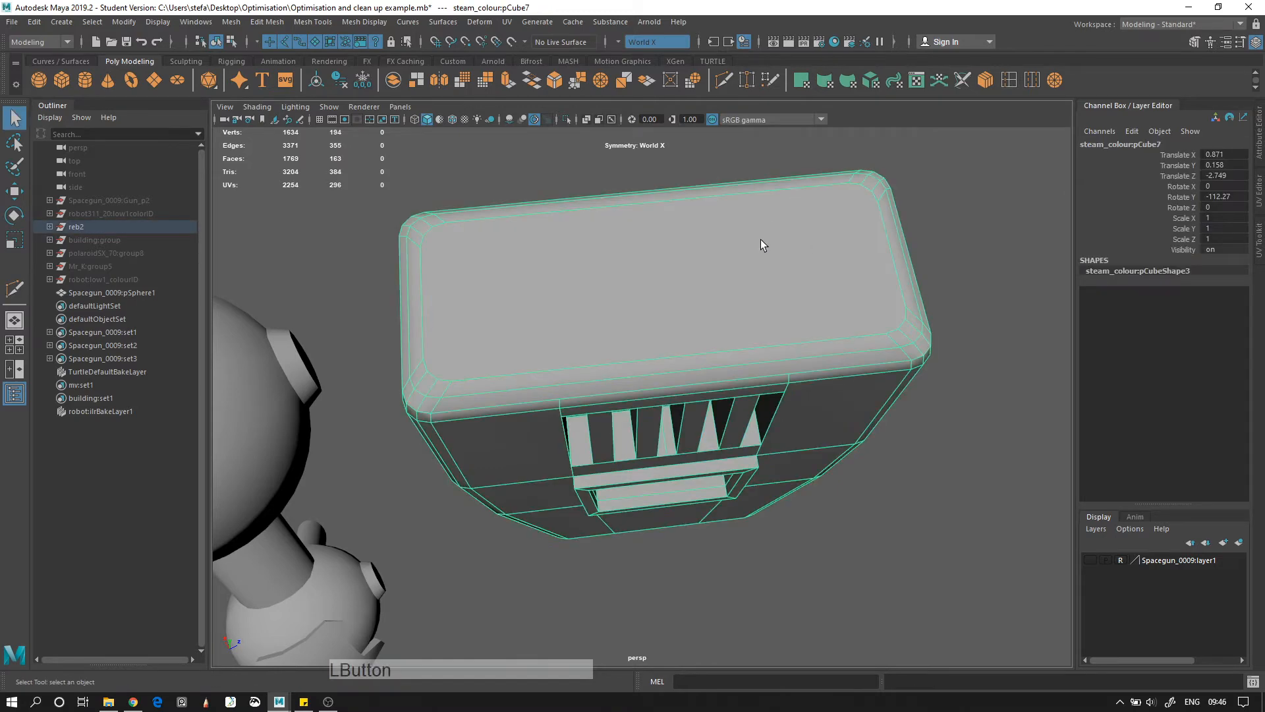
pyautogui.moveTo(762, 240); pyautogui.dragTo(760, 254, button='right')
pyautogui.click(759, 255)
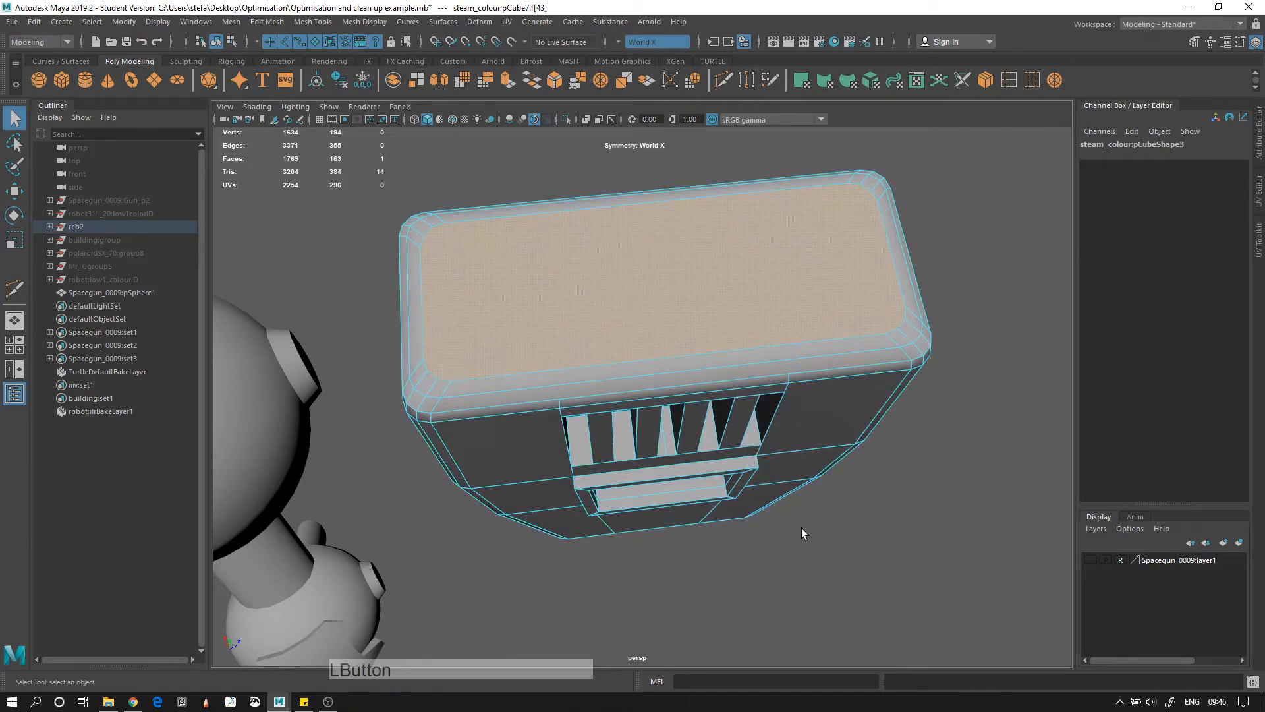
pyautogui.press('Delete')
# Select the border edge loop around the box's top opening and deselect an edge on its short end
pyautogui.moveTo(741, 194); pyautogui.dragTo(741, 168, button='right')
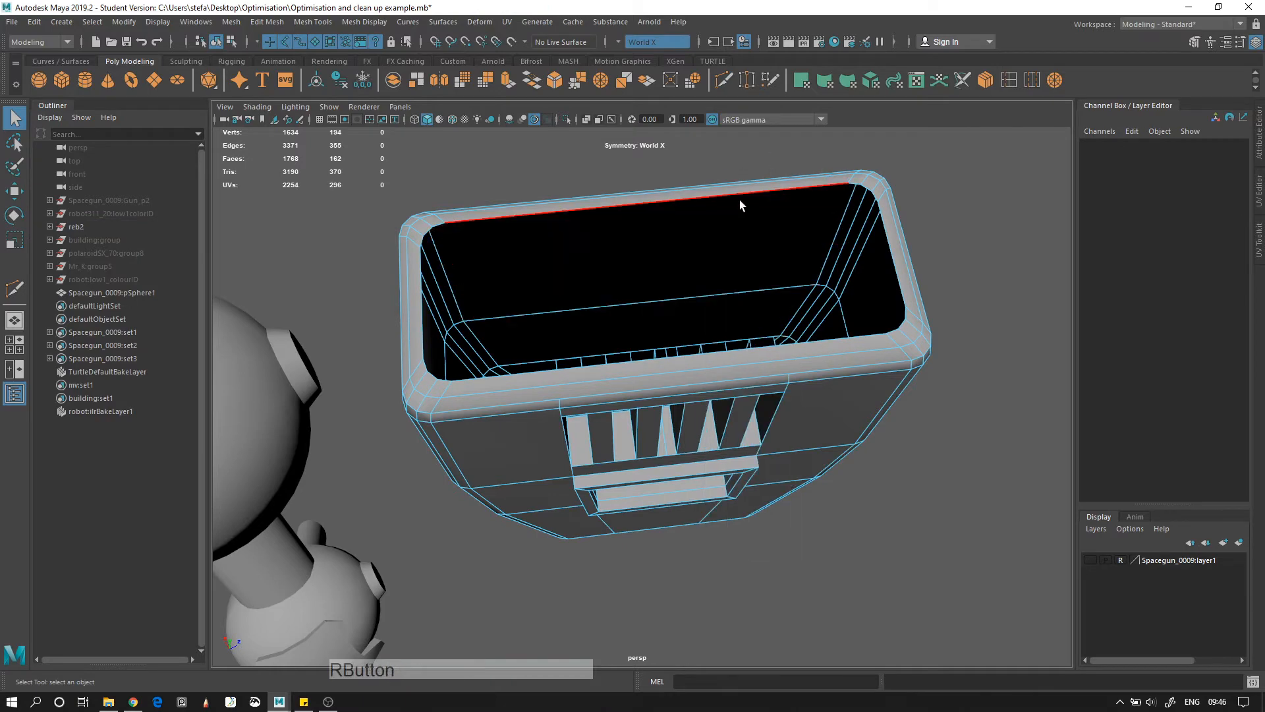
pyautogui.doubleClick(737, 194)
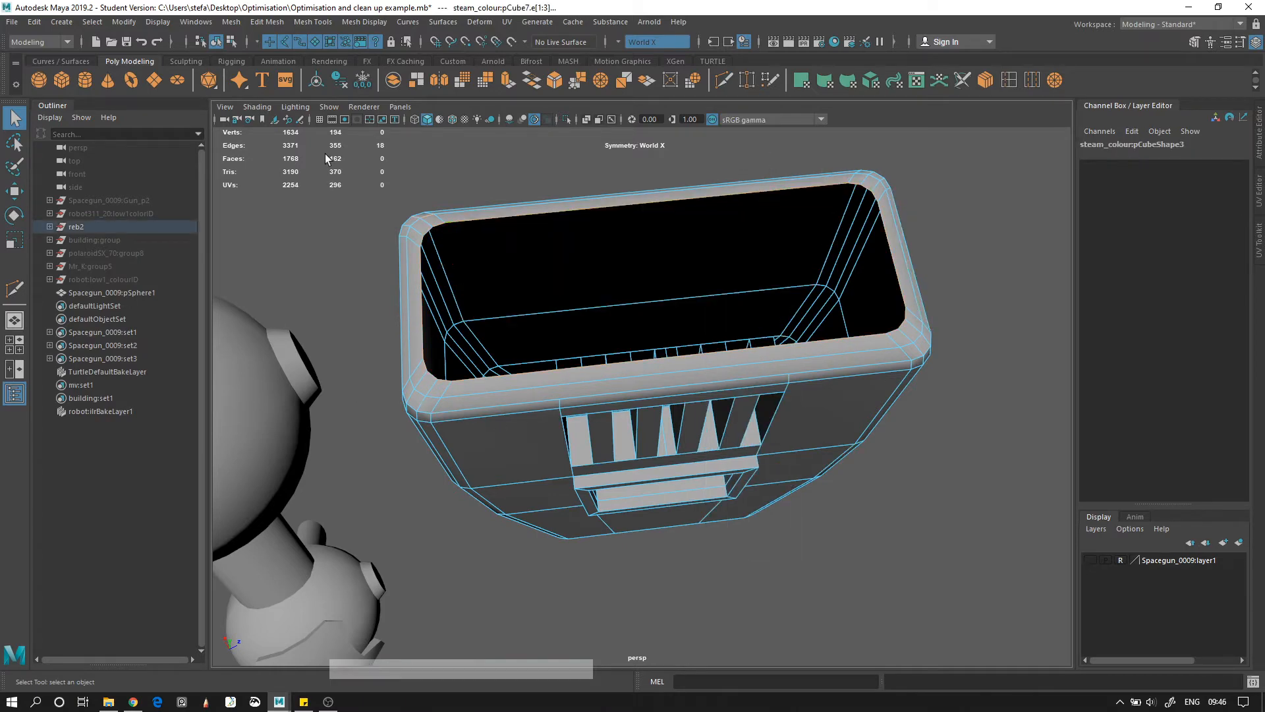
pyautogui.keyDown('alt'); pyautogui.moveTo(444, 281); pyautogui.dragTo(443, 305); pyautogui.keyUp('alt')
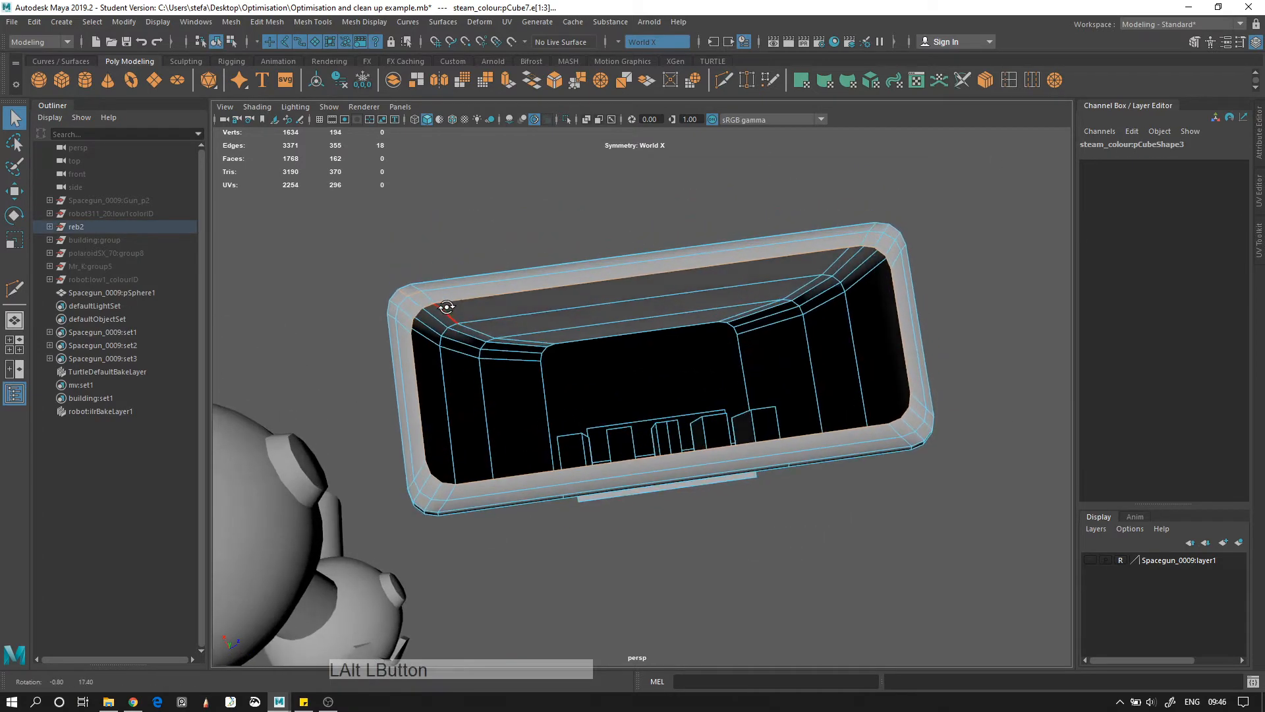
pyautogui.click(487, 235)
pyautogui.doubleClick(462, 301)
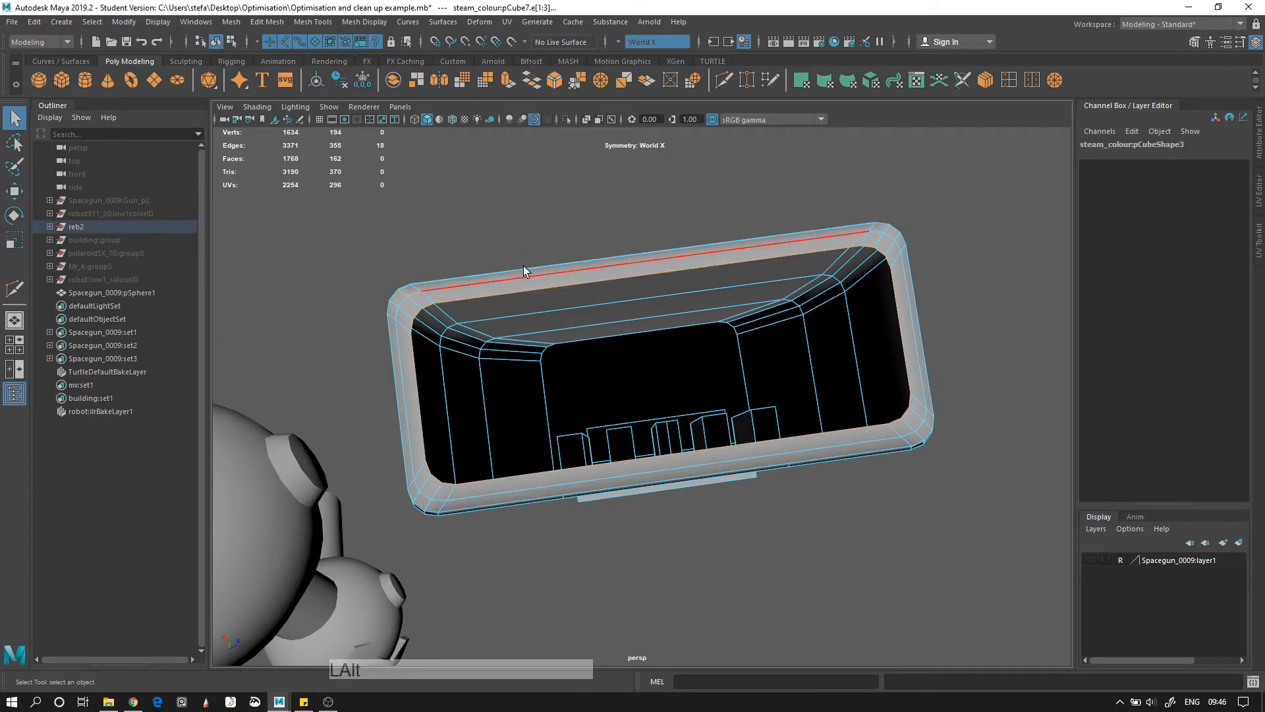
pyautogui.keyDown('alt'); pyautogui.moveTo(523, 267); pyautogui.dragTo(764, 257); pyautogui.keyUp('alt')
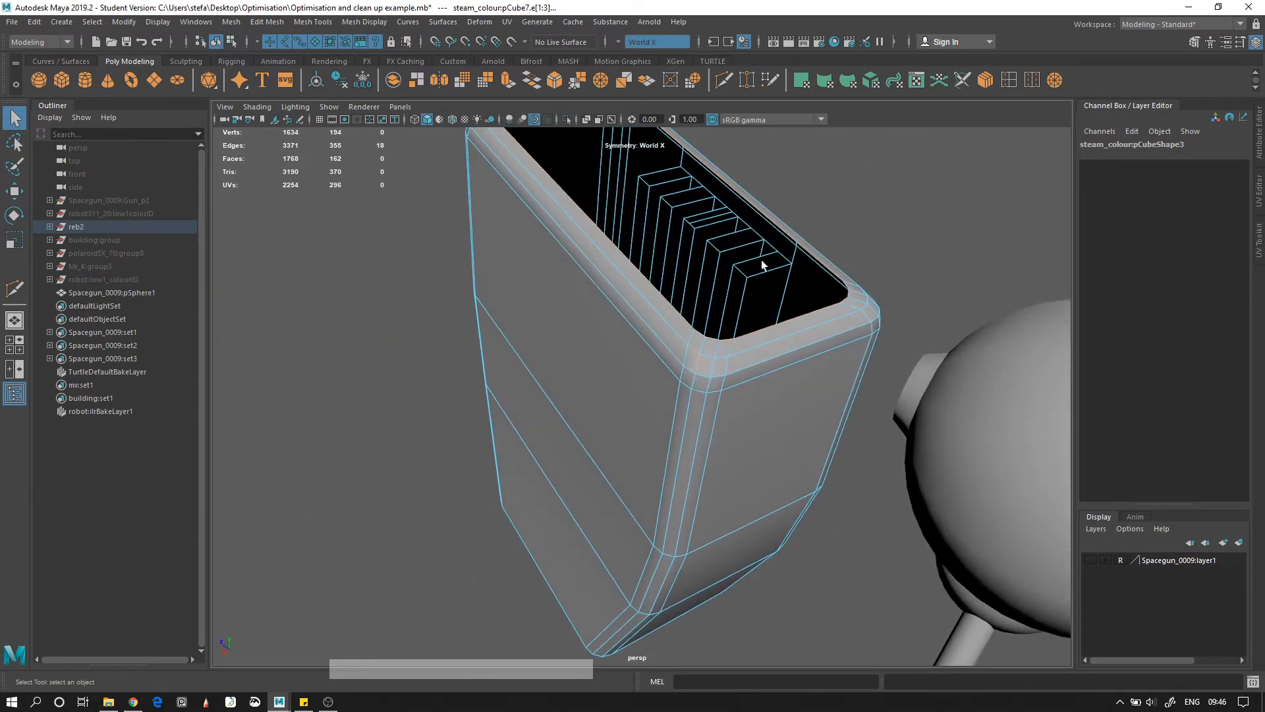
pyautogui.keyDown('alt'); pyautogui.moveTo(765, 257); pyautogui.dragTo(899, 501, button='right'); pyautogui.keyUp('alt')
pyautogui.keyDown('ctrl'); pyautogui.click(757, 331); pyautogui.keyUp('ctrl')
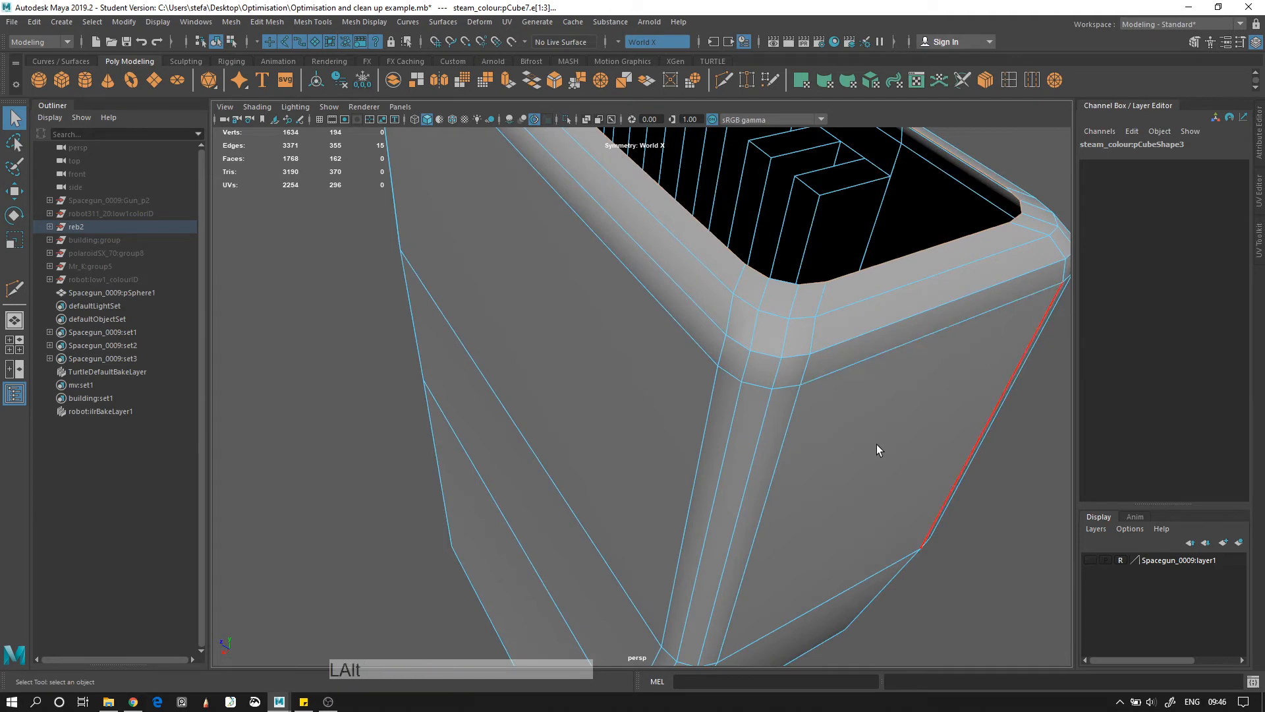
# Turn World X symmetry off and clear the edge selection on the box
pyautogui.click(617, 42)
pyautogui.click(646, 50)
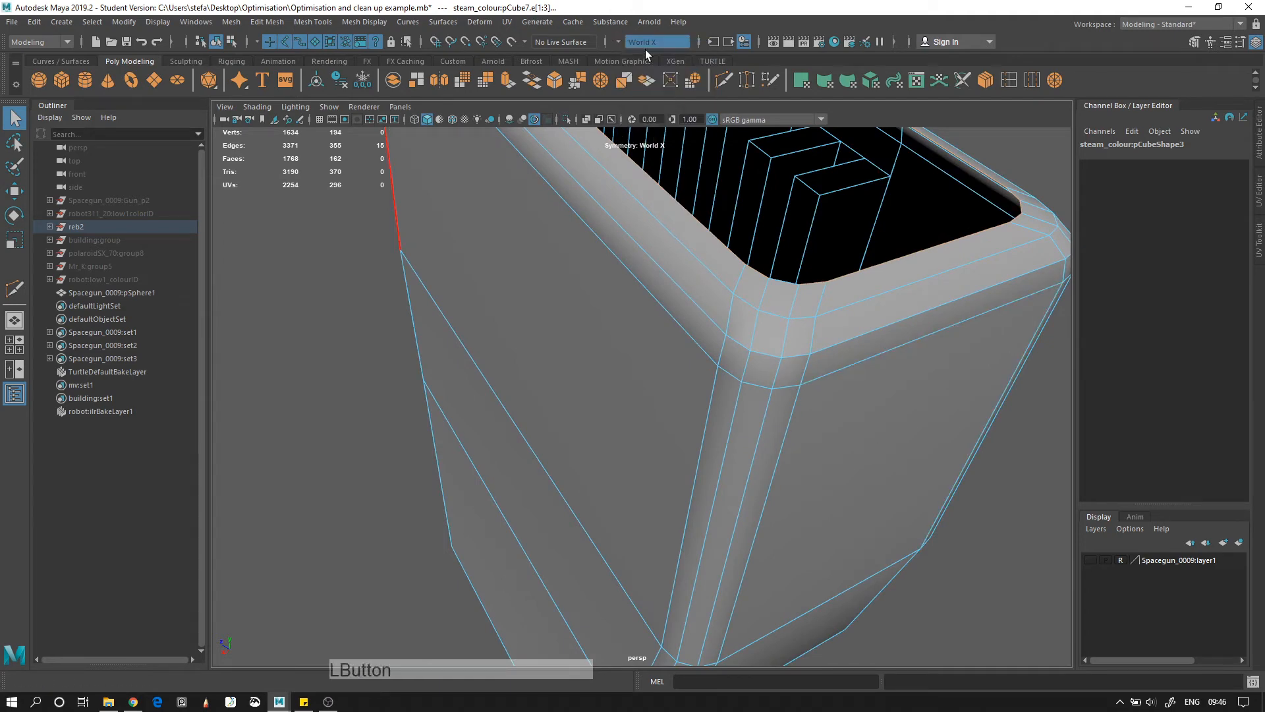
pyautogui.keyDown('alt'); pyautogui.moveTo(626, 276); pyautogui.dragTo(616, 314); pyautogui.keyUp('alt')
pyautogui.keyDown('alt'); pyautogui.moveTo(615, 314); pyautogui.dragTo(534, 198, button='right'); pyautogui.keyUp('alt')
pyautogui.click(533, 198)
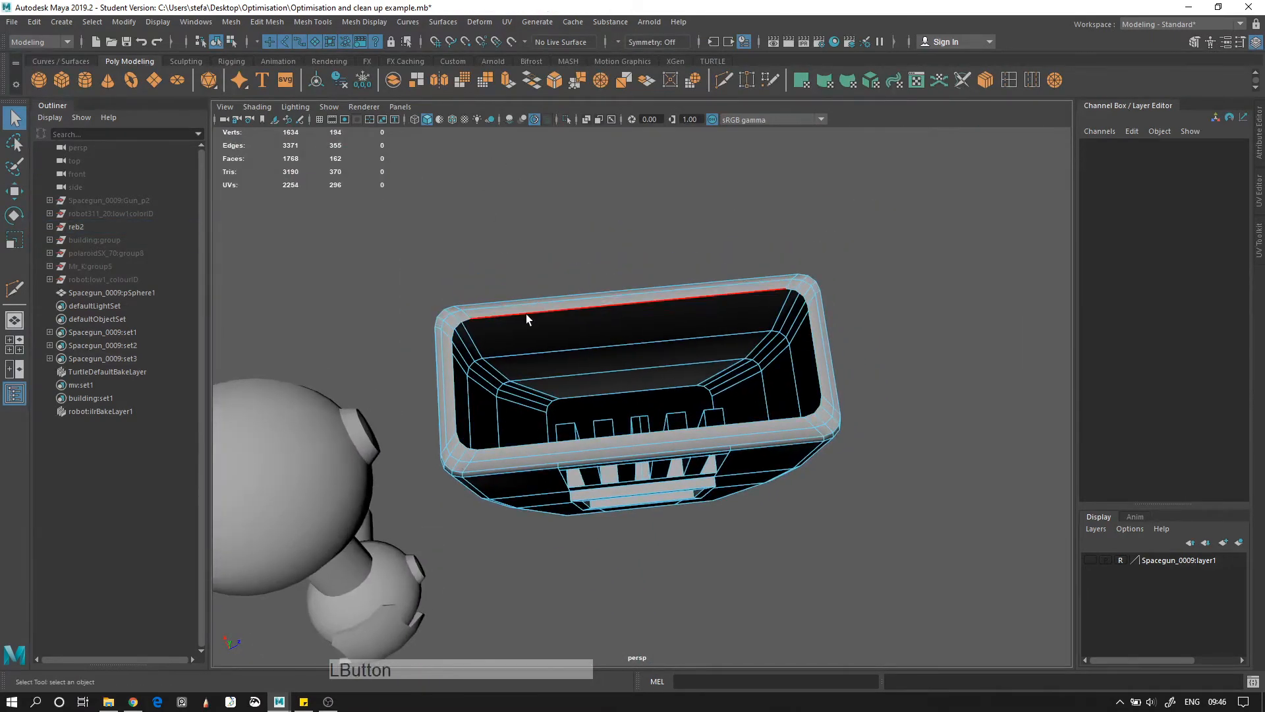
# Select the top opening's border loop except its two short end edges, and bridge the two long sides
pyautogui.doubleClick(618, 307)
pyautogui.moveTo(618, 307)
pyautogui.keyDown('alt'); pyautogui.mouseDown()
pyautogui.moveTo(553, 324)
pyautogui.moveTo(536, 353)
pyautogui.moveTo(607, 308)
pyautogui.mouseUp(); pyautogui.keyUp('alt')
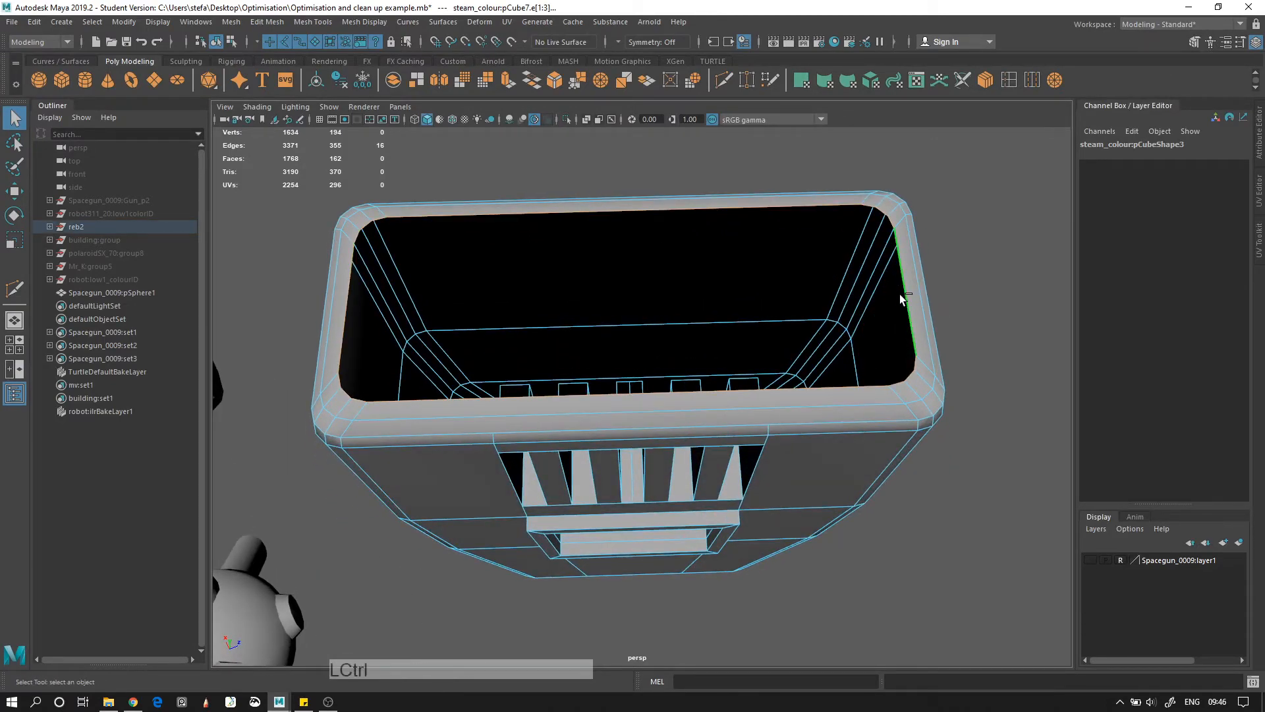
pyautogui.keyDown('ctrl'); pyautogui.click(338, 310); pyautogui.keyUp('ctrl')
pyautogui.click(531, 80)
pyautogui.keyDown('alt'); pyautogui.moveTo(509, 395); pyautogui.dragTo(523, 326); pyautogui.keyUp('alt')
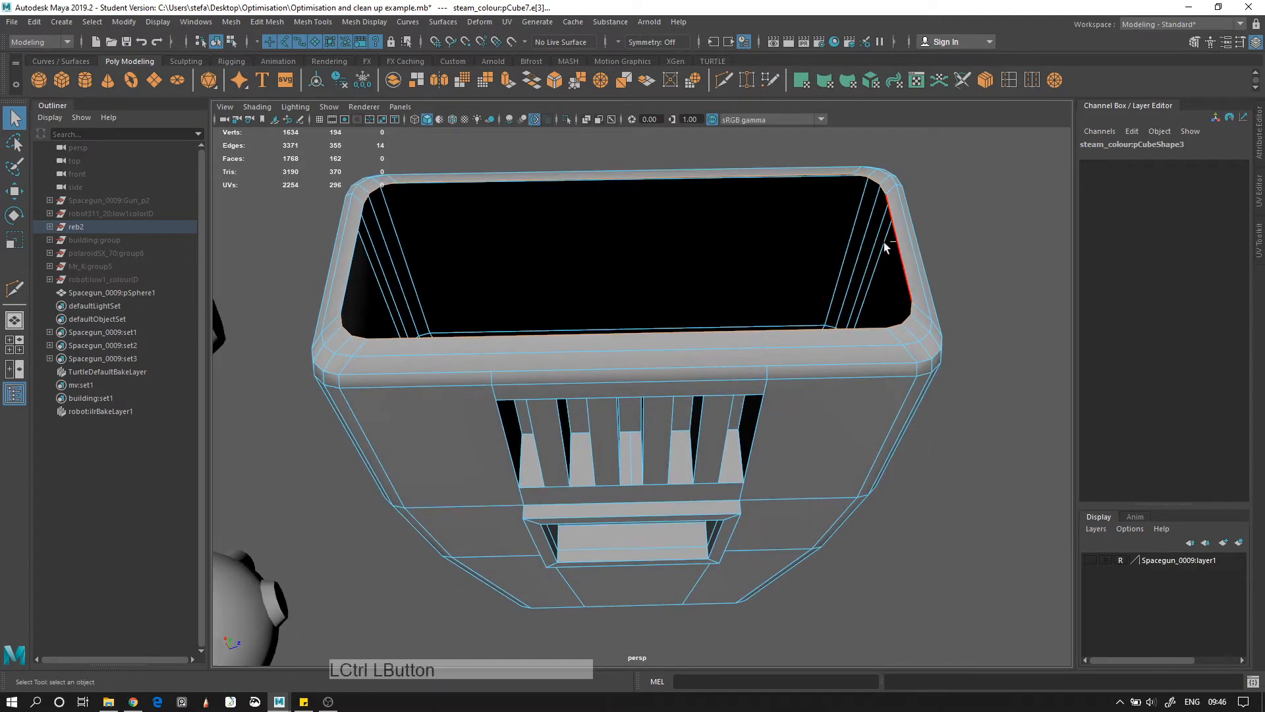
pyautogui.click(531, 80)
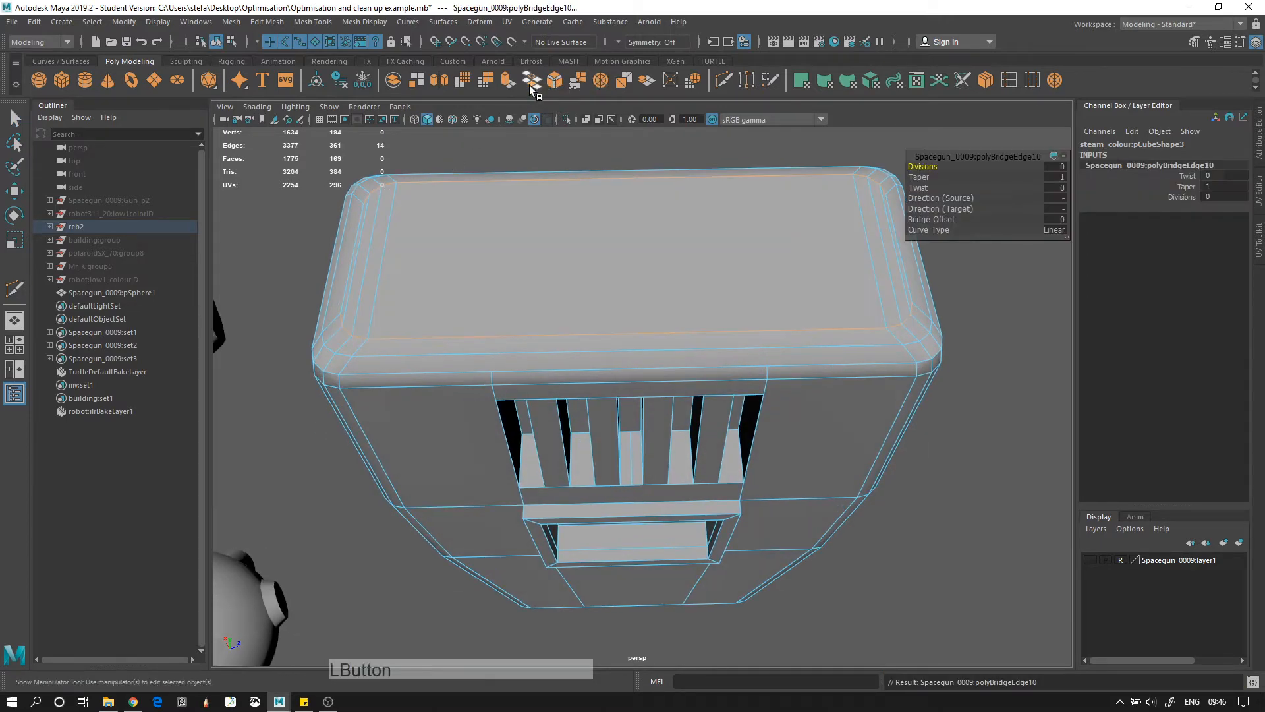
pyautogui.keyDown('alt'); pyautogui.moveTo(536, 310); pyautogui.dragTo(514, 353); pyautogui.keyUp('alt')
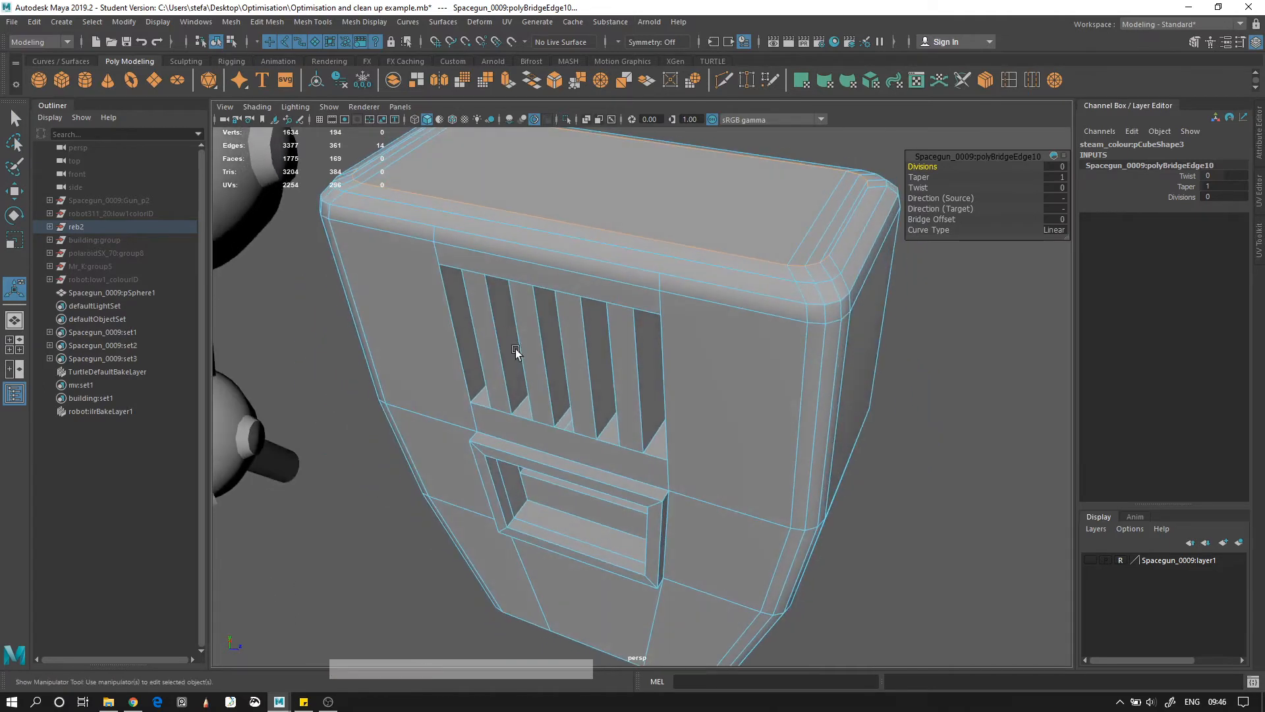
# Undo the bridge, the edge selections and the deletion of the box's top face
pyautogui.hotkey('ctrl', 'z')
pyautogui.hotkey('ctrl', 'z')
pyautogui.hotkey('ctrl', 'z')
pyautogui.hotkey('ctrl', 'z')
pyautogui.hotkey('ctrl', 'z')
pyautogui.hotkey('ctrl', 'z')
pyautogui.hotkey('ctrl', 'z')
pyautogui.hotkey('ctrl', 'z')
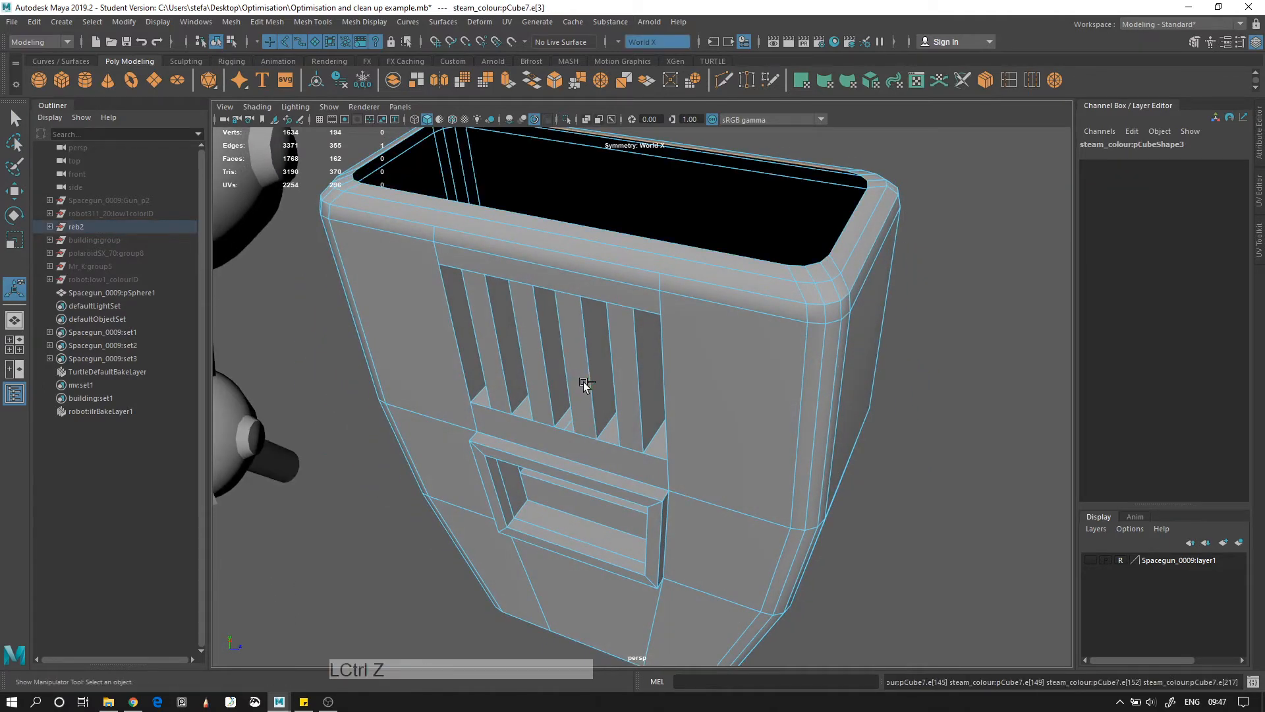
pyautogui.hotkey('ctrl', 'z')
pyautogui.hotkey('ctrl', 'z')
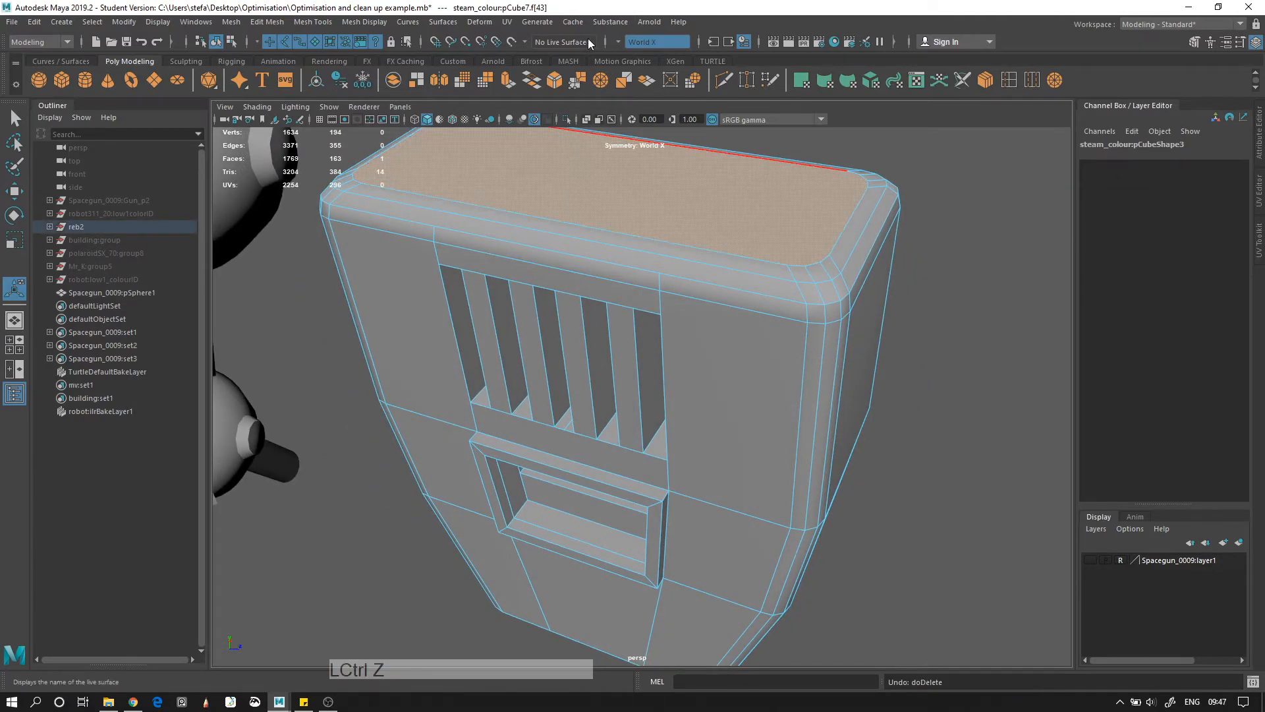
# Turn World X symmetry off and delete the slotted box's large top face
pyautogui.click(619, 44)
pyautogui.click(645, 51)
pyautogui.keyDown('alt'); pyautogui.moveTo(613, 212); pyautogui.dragTo(719, 226); pyautogui.keyUp('alt')
pyautogui.click(757, 210)
pyautogui.click(719, 226)
pyautogui.moveTo(599, 219); pyautogui.dragTo(599, 239, button='right')
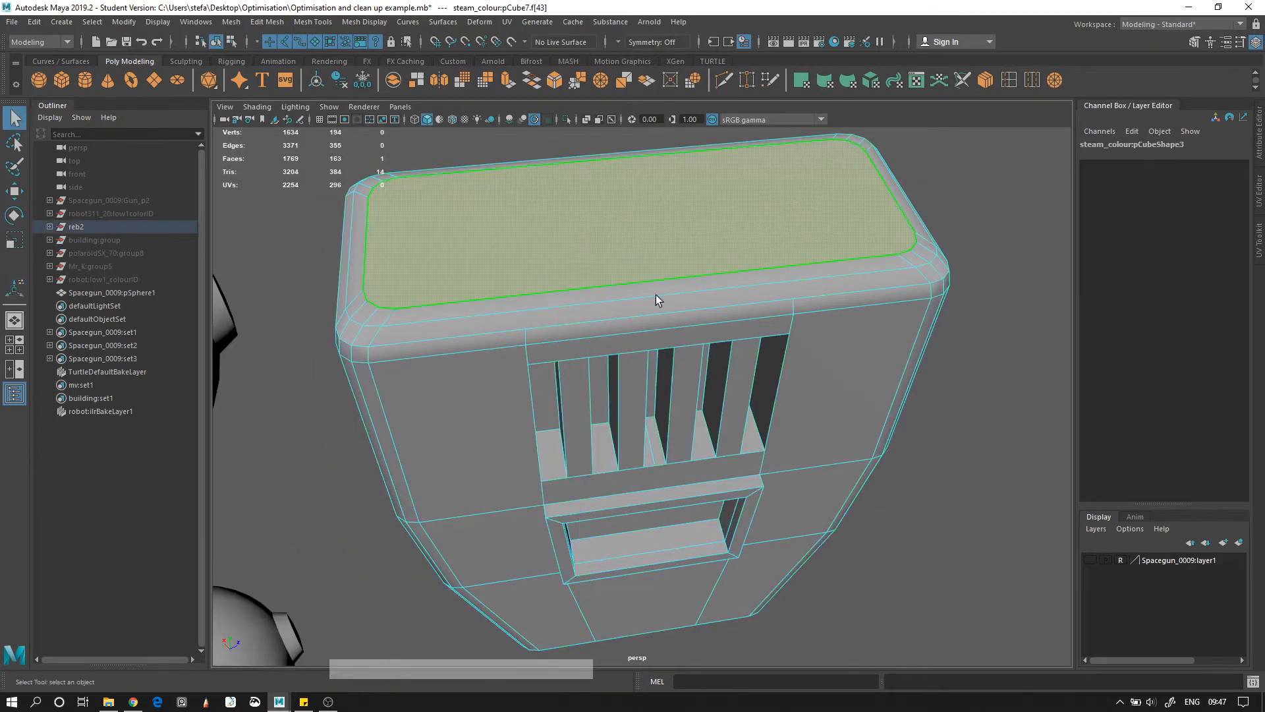
pyautogui.click(655, 294)
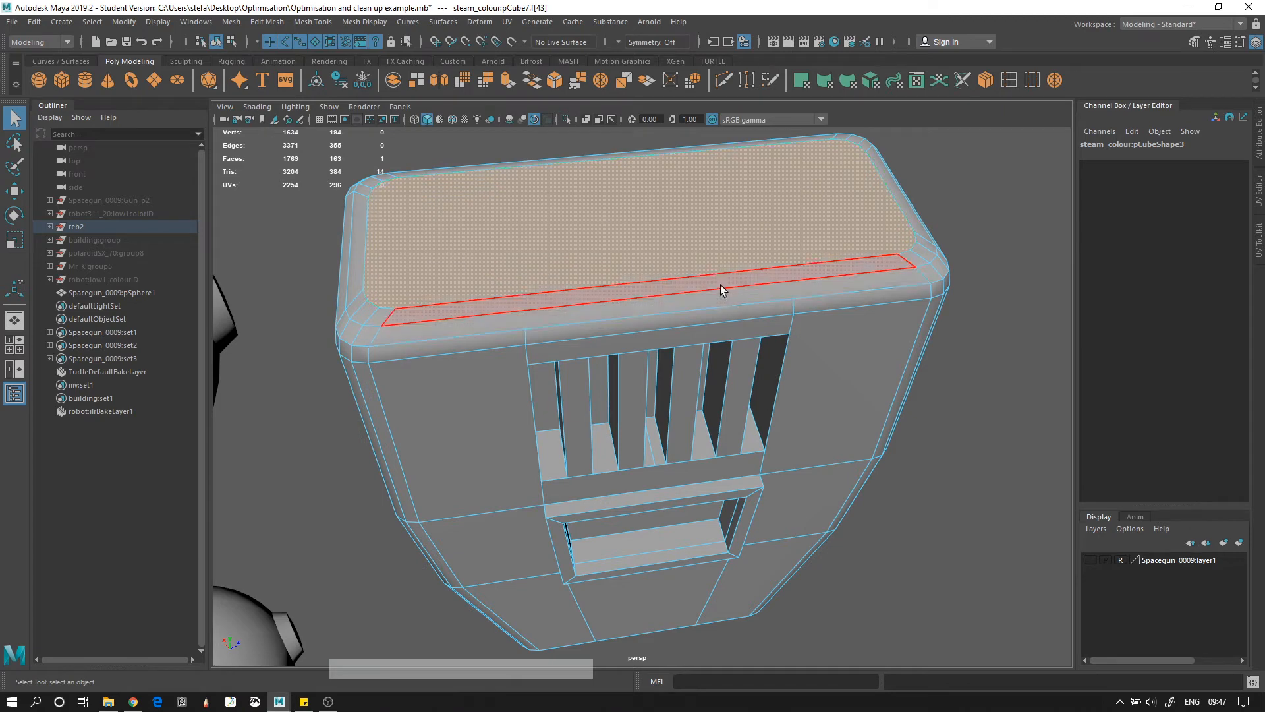
pyautogui.press('Delete')
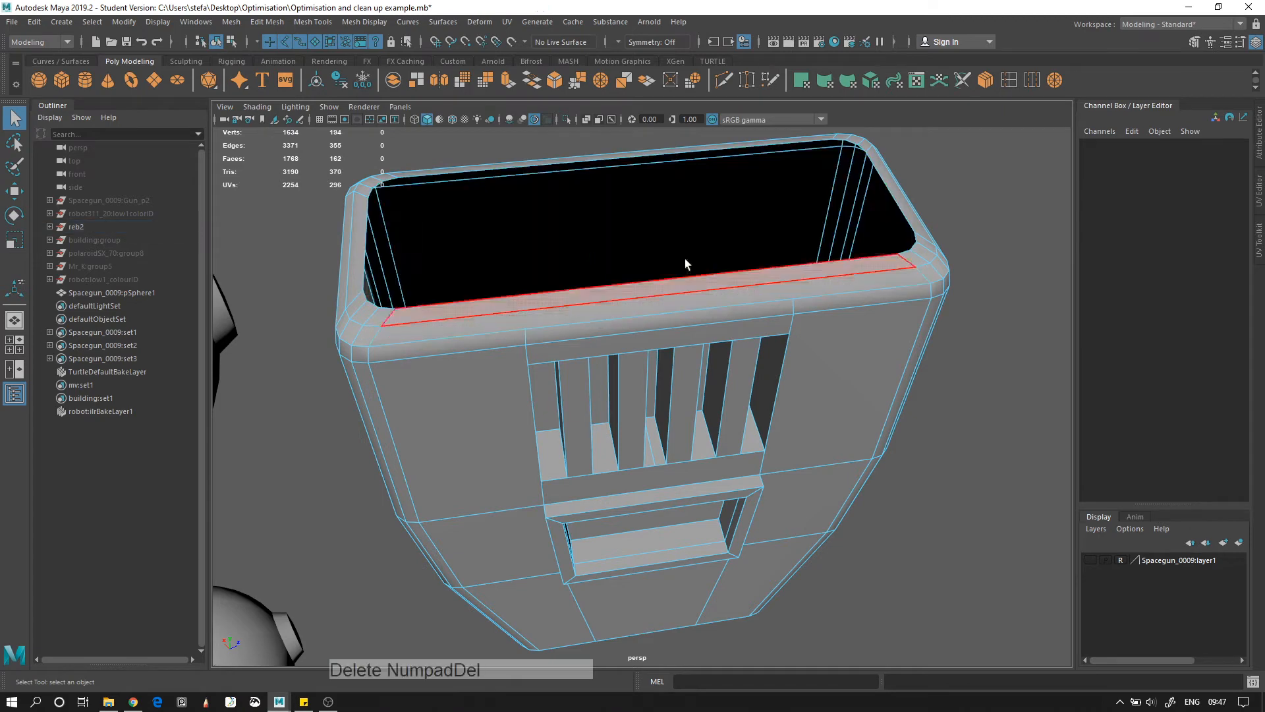
# Select the top opening's border edges except the two short end edges, bridge them, and clear the selection
pyautogui.click(364, 218)
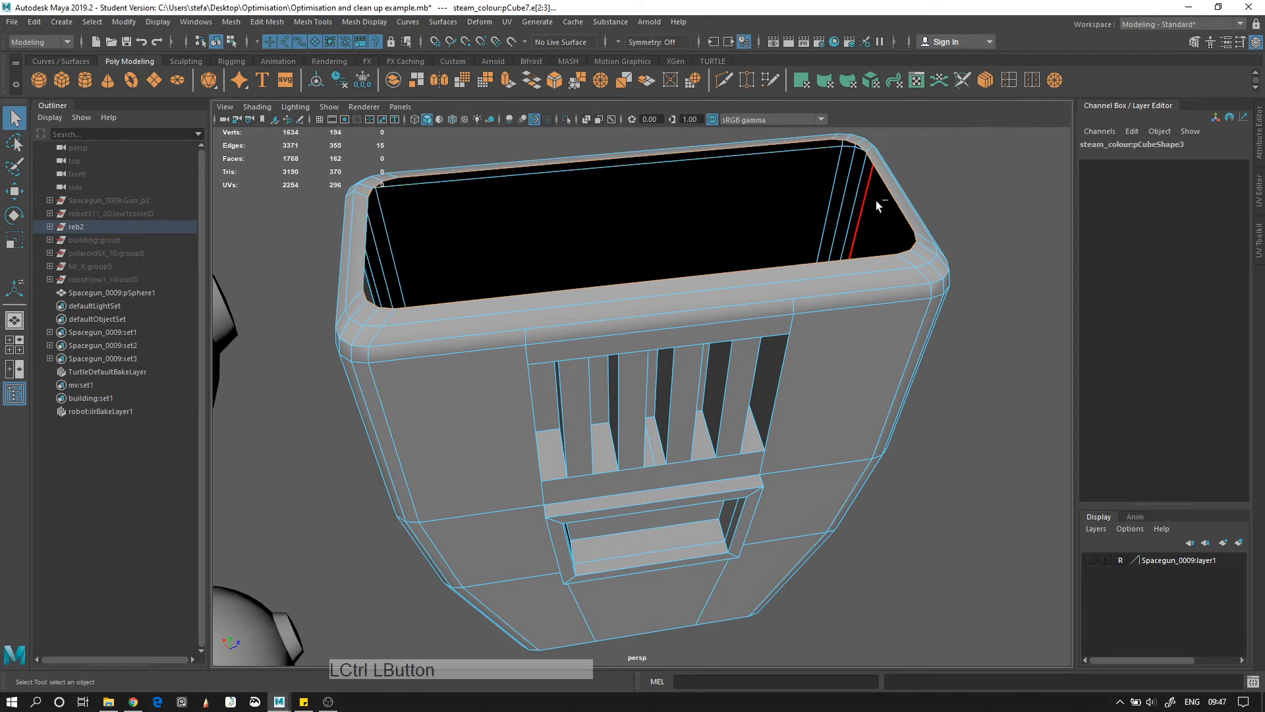
pyautogui.keyDown('alt'); pyautogui.moveTo(789, 338); pyautogui.dragTo(742, 336); pyautogui.keyUp('alt')
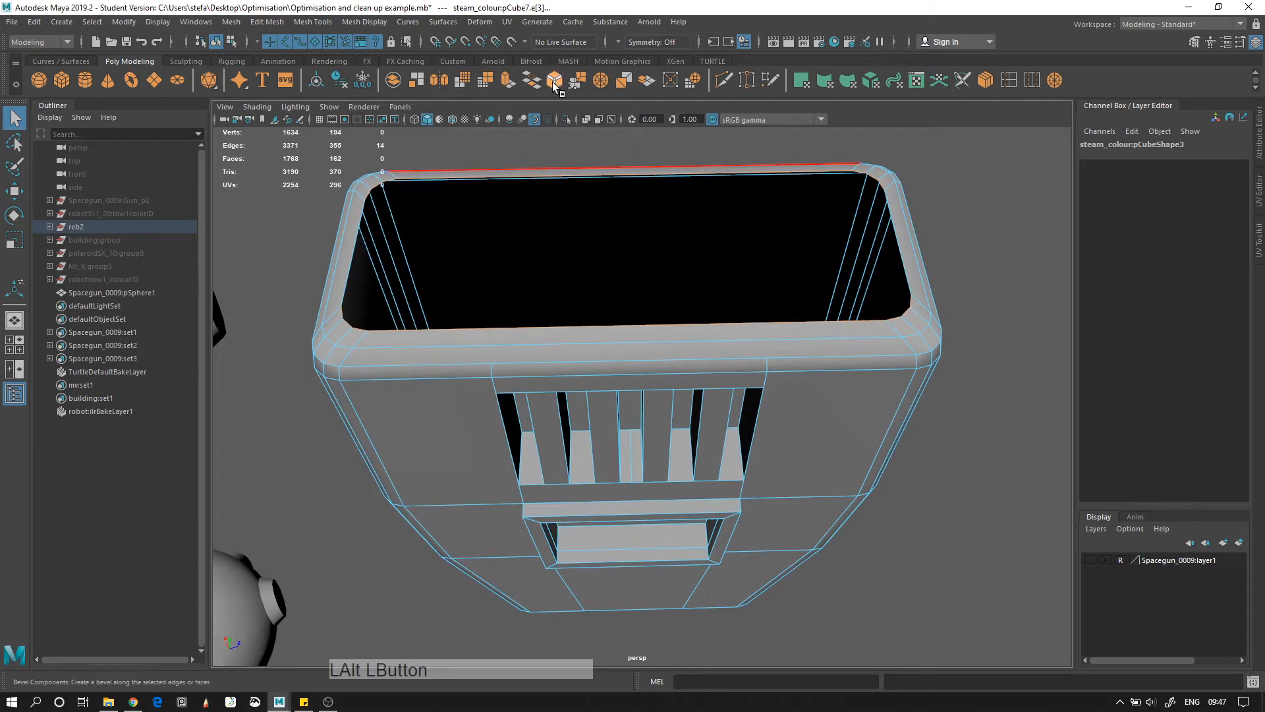
pyautogui.click(530, 79)
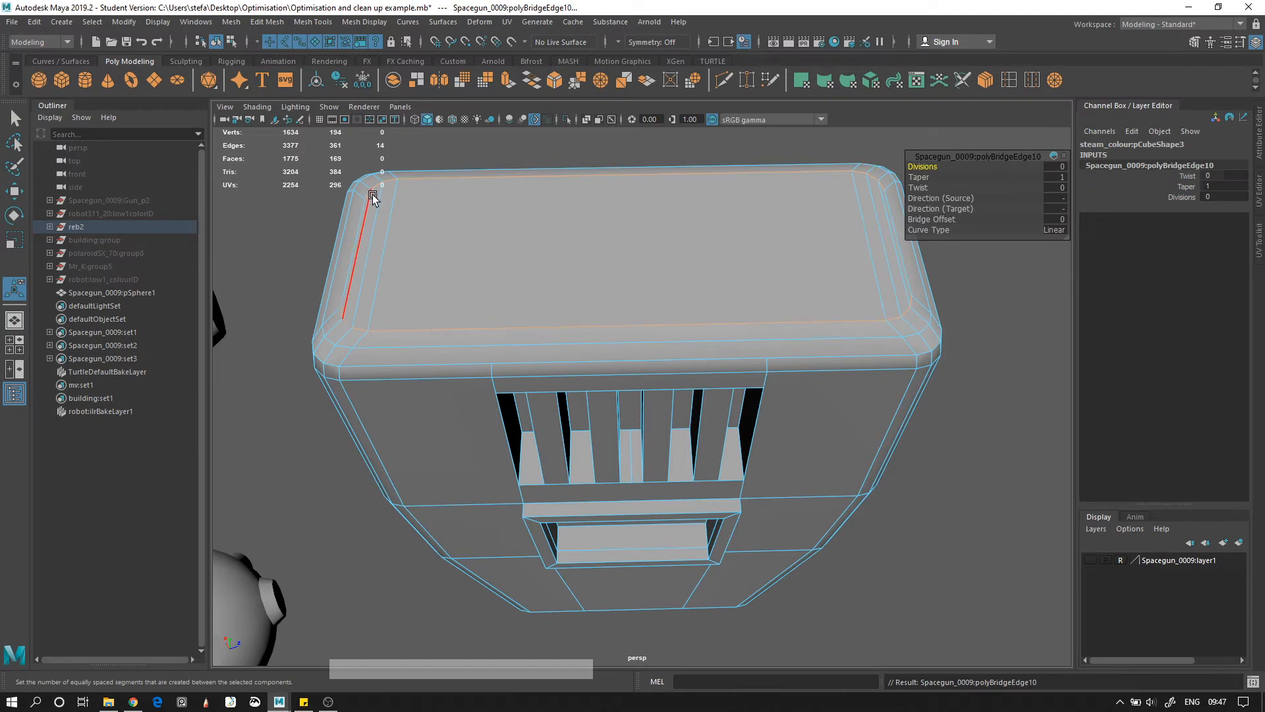
pyautogui.hotkey('alt', 'd')
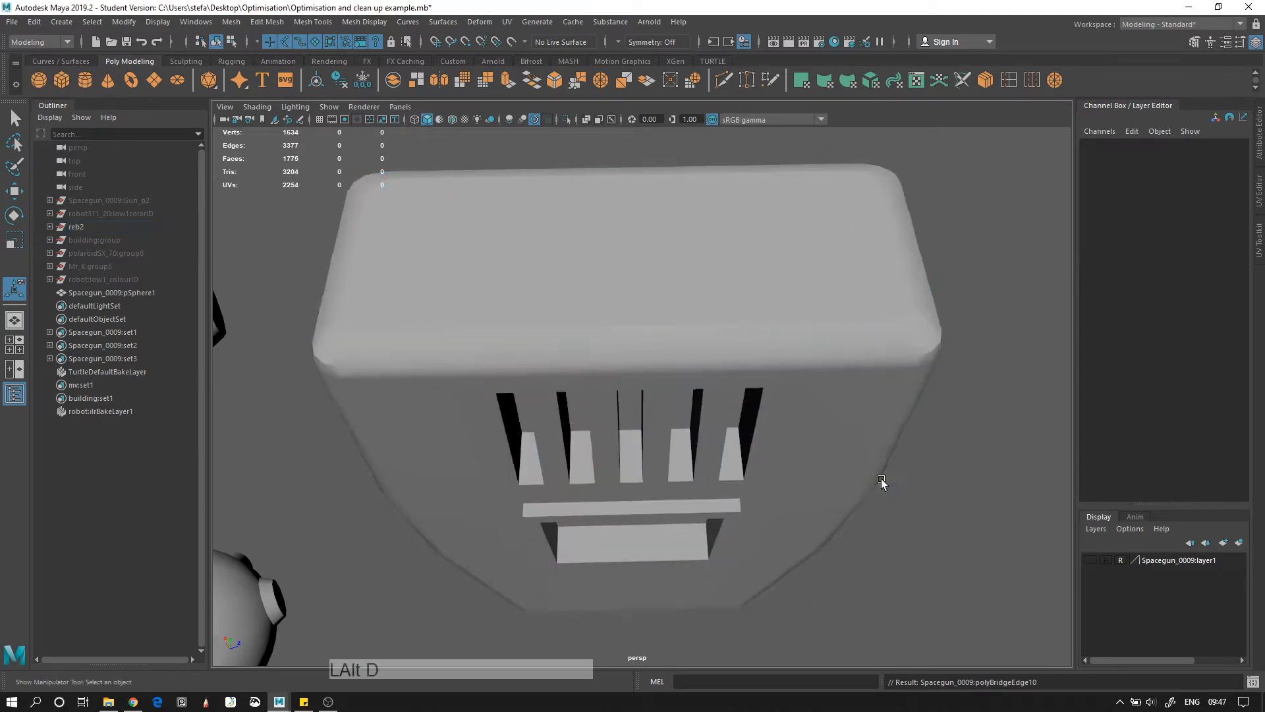
# Delete the large single face on the underside of the slotted box
pyautogui.scroll(-3, 880, 478)
pyautogui.click(769, 305)
pyautogui.keyDown('alt'); pyautogui.moveTo(742, 228); pyautogui.dragTo(536, 417); pyautogui.keyUp('alt')
pyautogui.moveTo(546, 335); pyautogui.dragTo(555, 393, button='right')
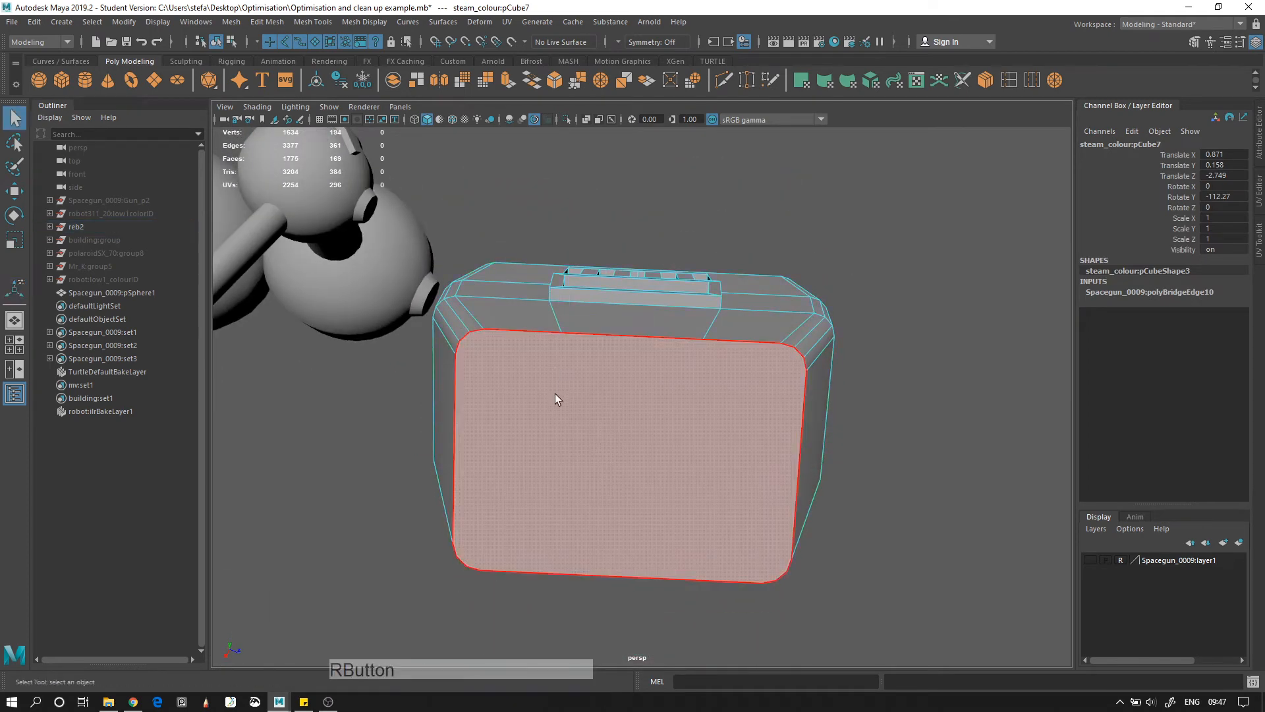
pyautogui.click(566, 487)
pyautogui.press('Delete')
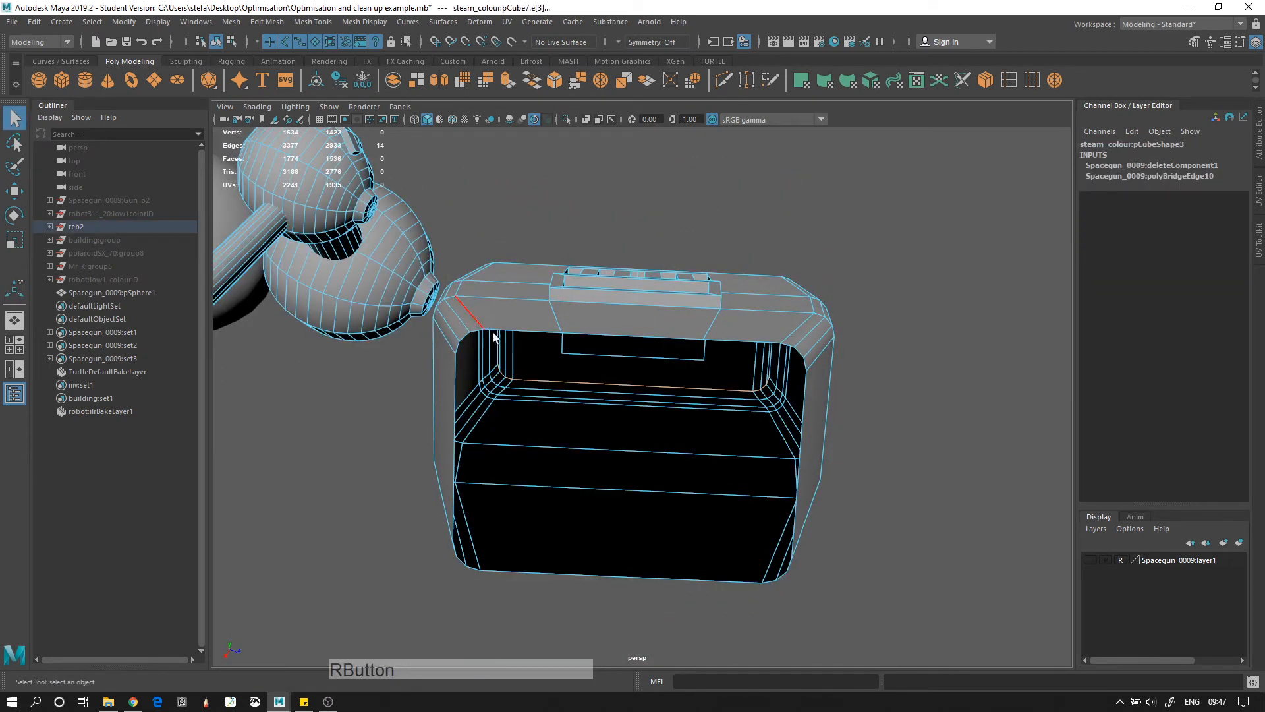
pyautogui.hotkey('alt', 'd')
pyautogui.moveTo(504, 326); pyautogui.dragTo(501, 326, button='right')
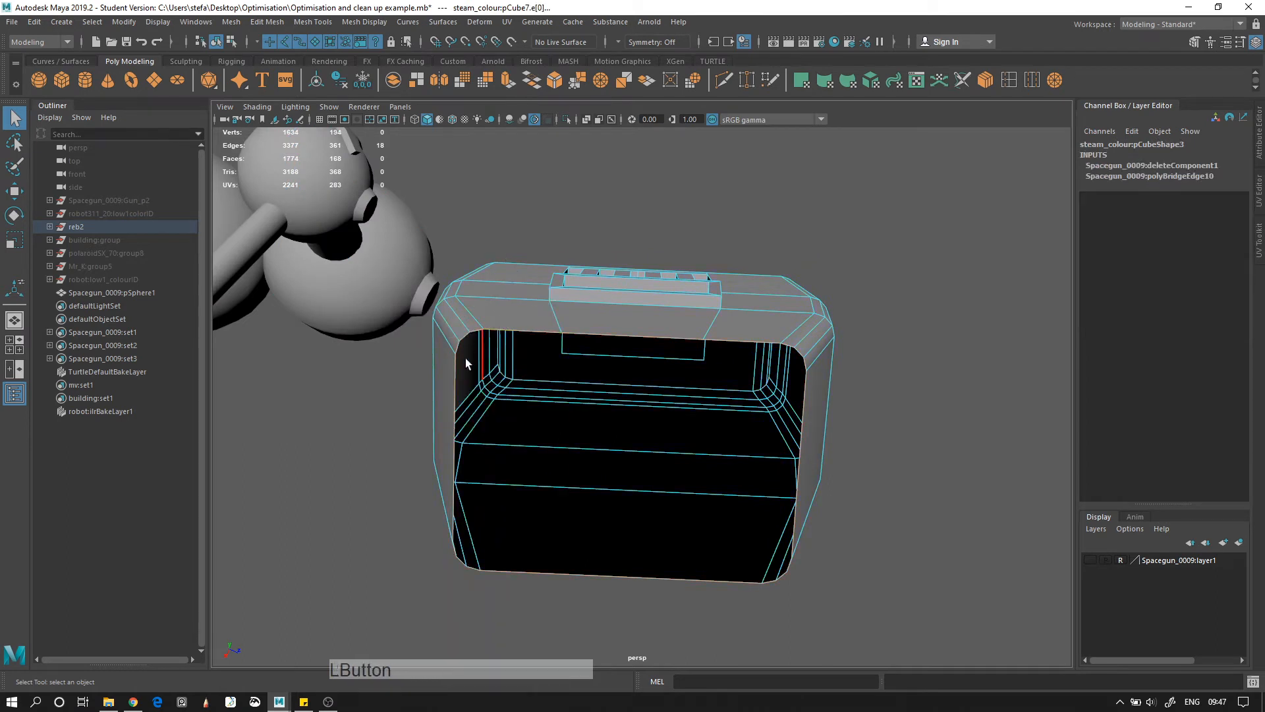
pyautogui.hotkey('ctrl', 'z')
pyautogui.hotkey('ctrl', 'z')
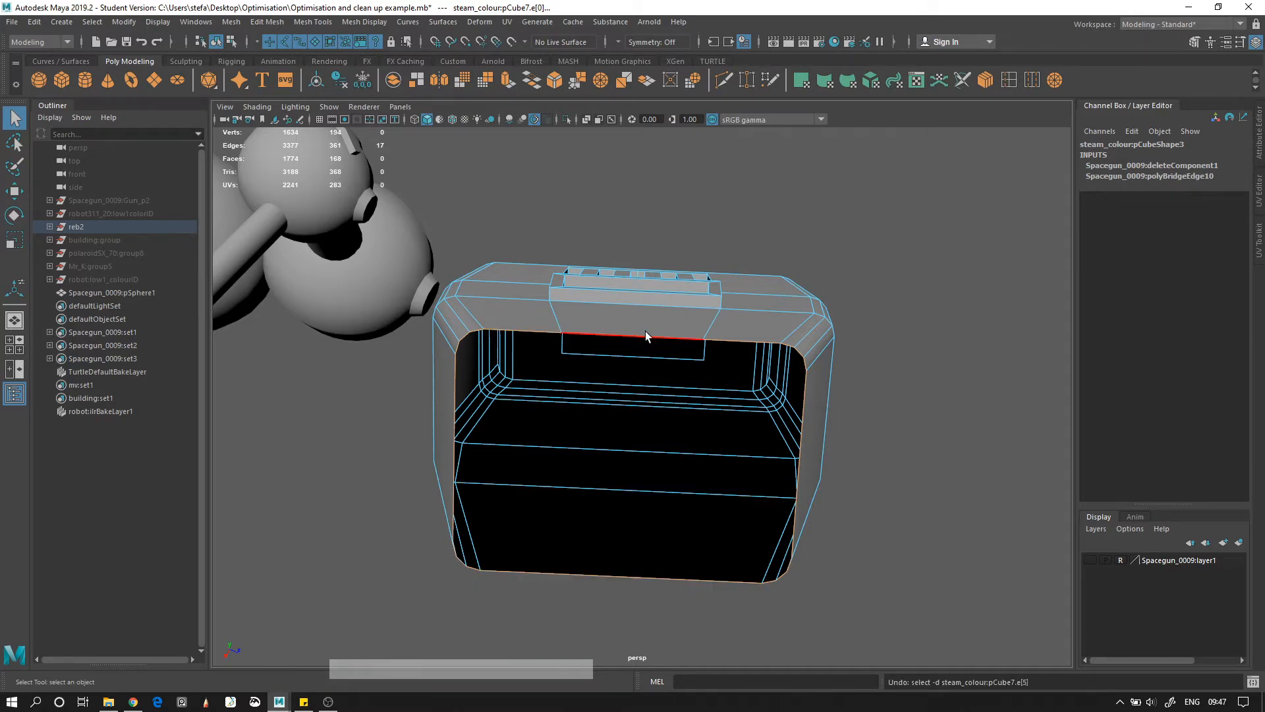
pyautogui.keyDown('alt'); pyautogui.moveTo(646, 336); pyautogui.dragTo(559, 511); pyautogui.keyUp('alt')
pyautogui.keyDown('alt'); pyautogui.moveTo(649, 477); pyautogui.dragTo(599, 400); pyautogui.keyUp('alt')
pyautogui.hotkey('alt', 'd')
# Target-weld the two stray vertices on the underside opening's front edge to that edge's nearest end corners and clear the selection
pyautogui.scroll(5, 599, 401)
pyautogui.click(769, 384)
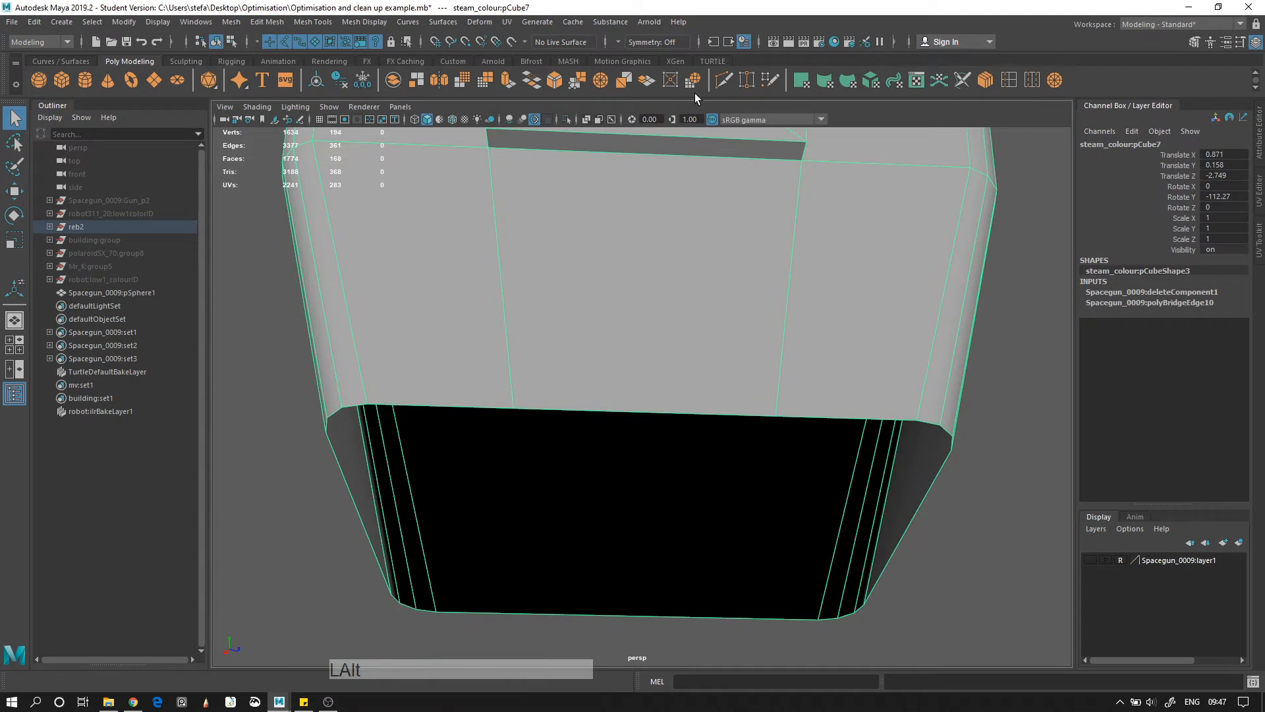
pyautogui.click(748, 81)
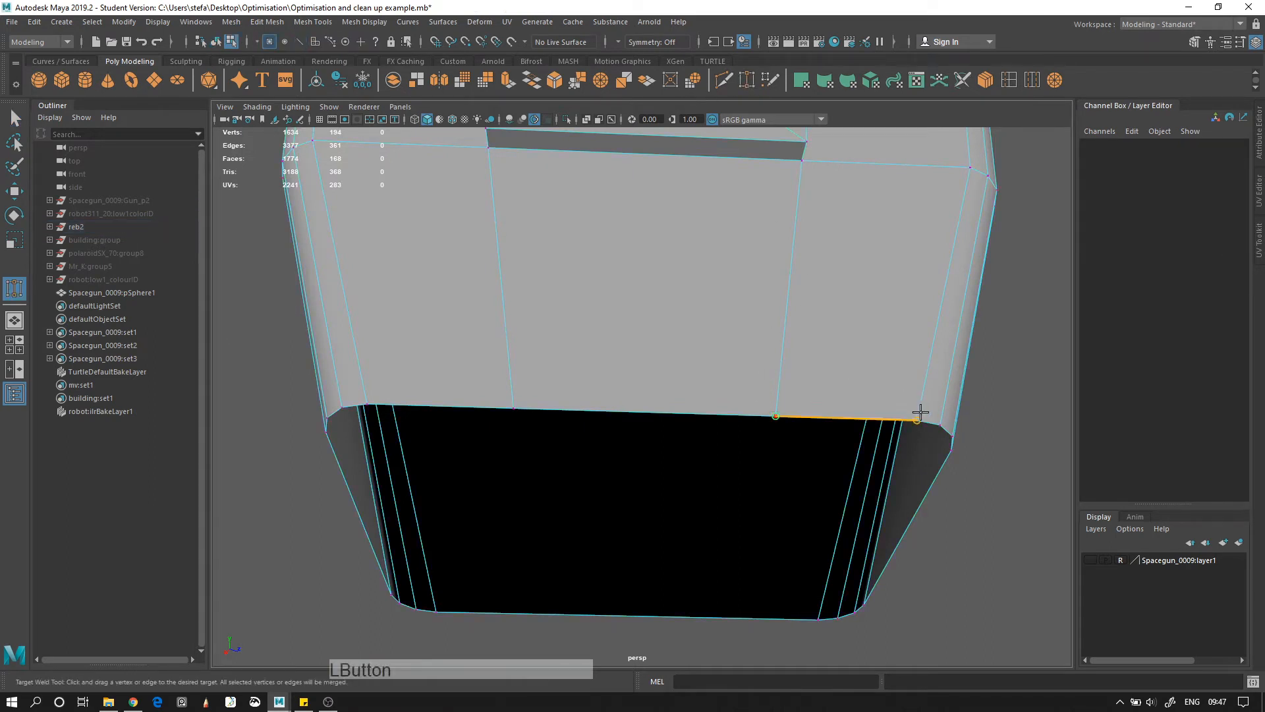
pyautogui.moveTo(920, 412); pyautogui.dragTo(918, 418)
pyautogui.moveTo(359, 388); pyautogui.dragTo(360, 389)
pyautogui.keyDown('alt'); pyautogui.moveTo(361, 389); pyautogui.dragTo(388, 357); pyautogui.keyUp('alt')
pyautogui.hotkey('alt', 'd')
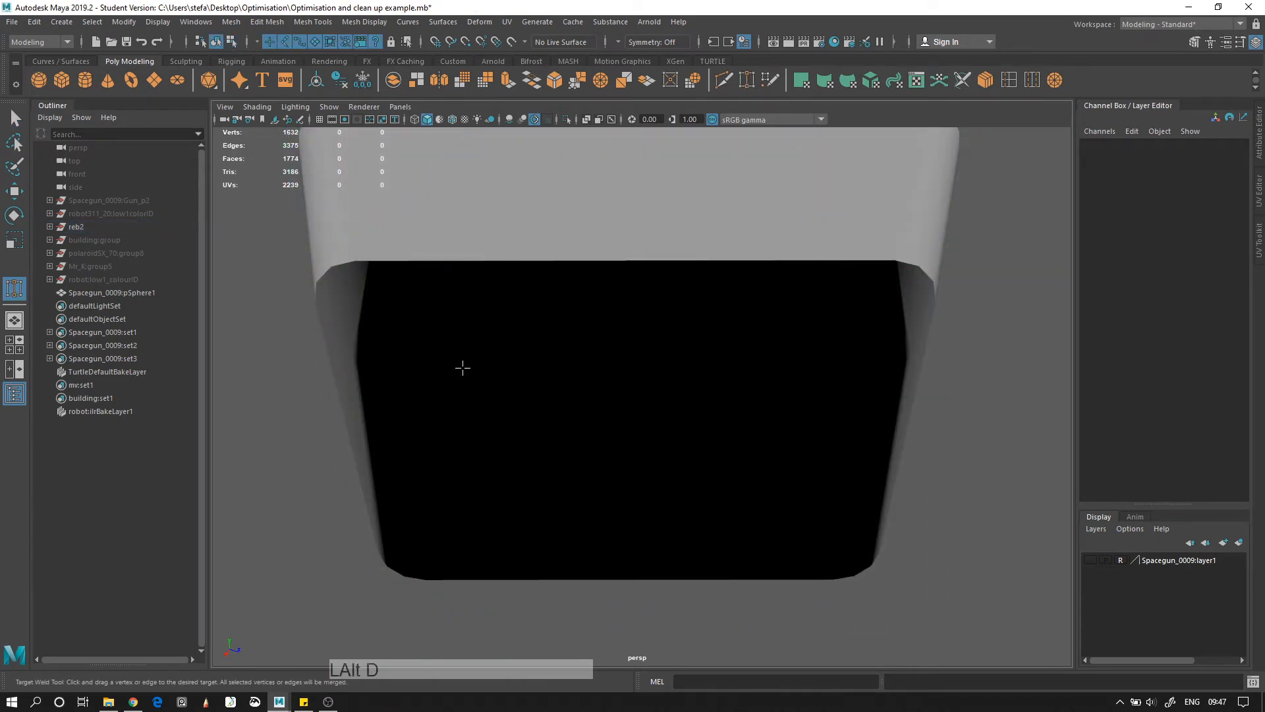
# Select the underside opening's border edges except the two long front and back edges, and bridge them to close the hole
pyautogui.press('q')
pyautogui.moveTo(460, 294); pyautogui.dragTo(473, 213, button='right')
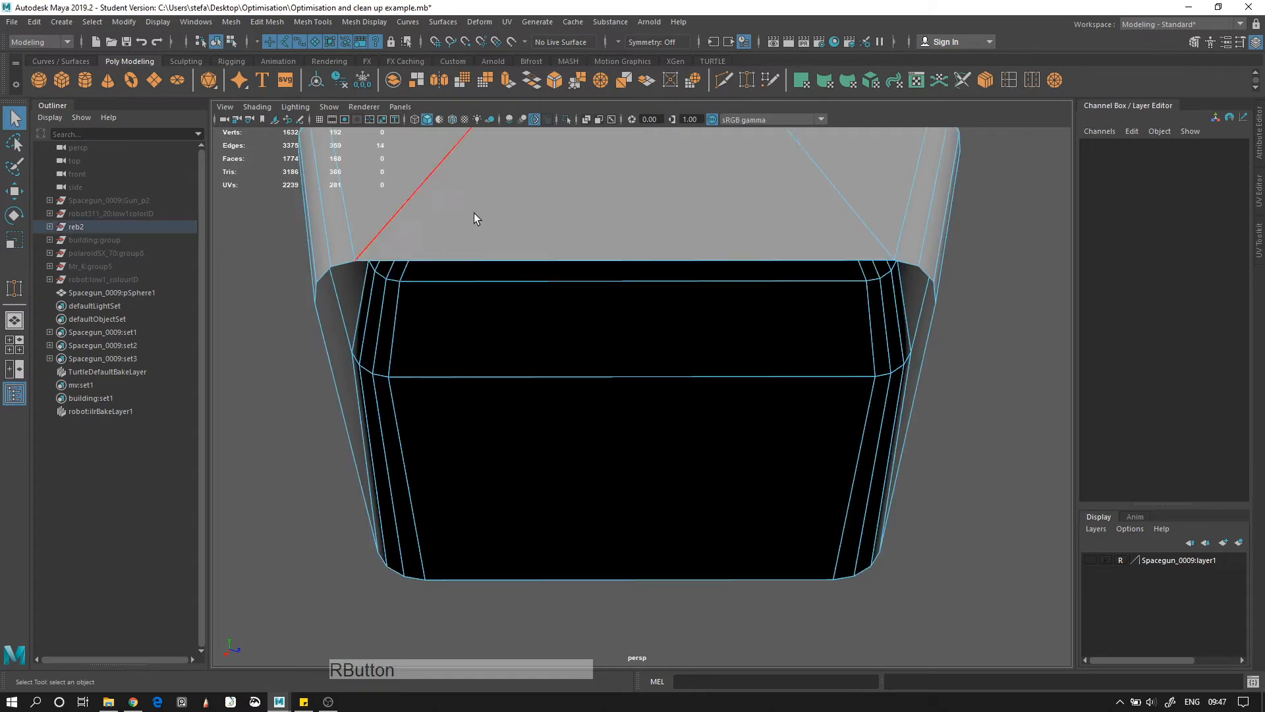
pyautogui.doubleClick(418, 260)
pyautogui.keyDown('ctrl'); pyautogui.click(480, 259); pyautogui.keyUp('ctrl')
pyautogui.keyDown('ctrl'); pyautogui.click(528, 565); pyautogui.keyUp('ctrl')
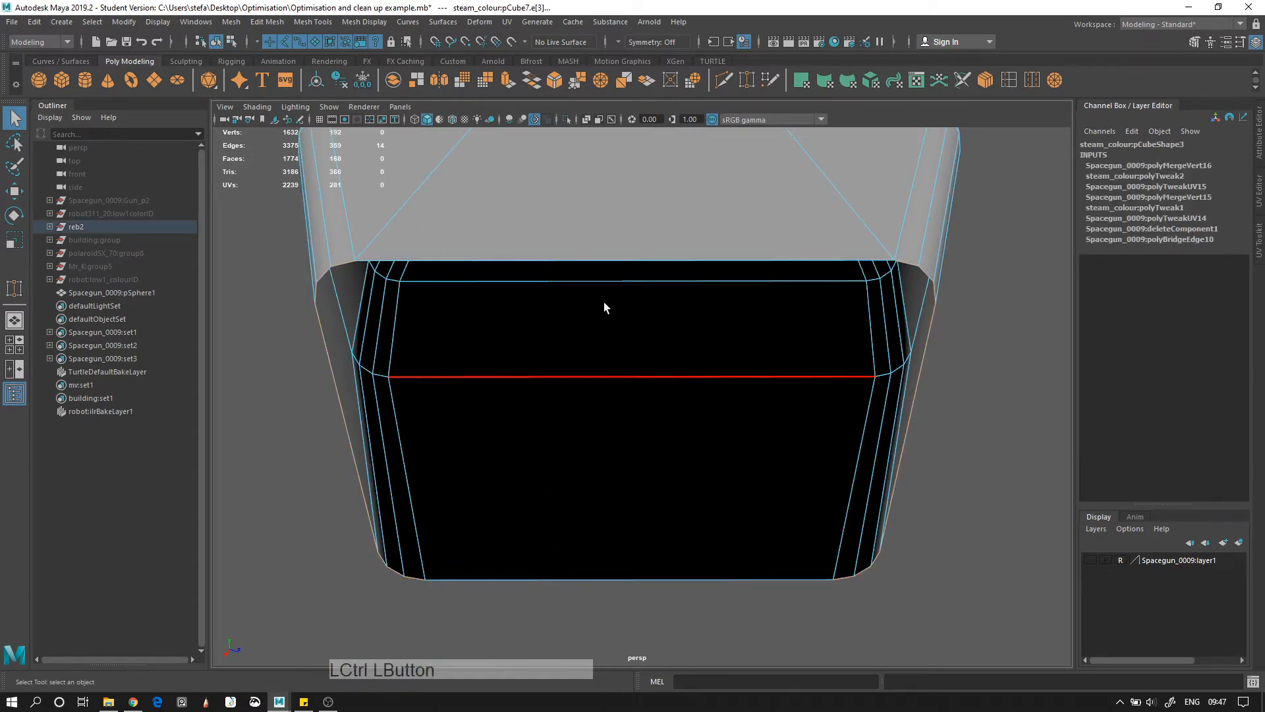
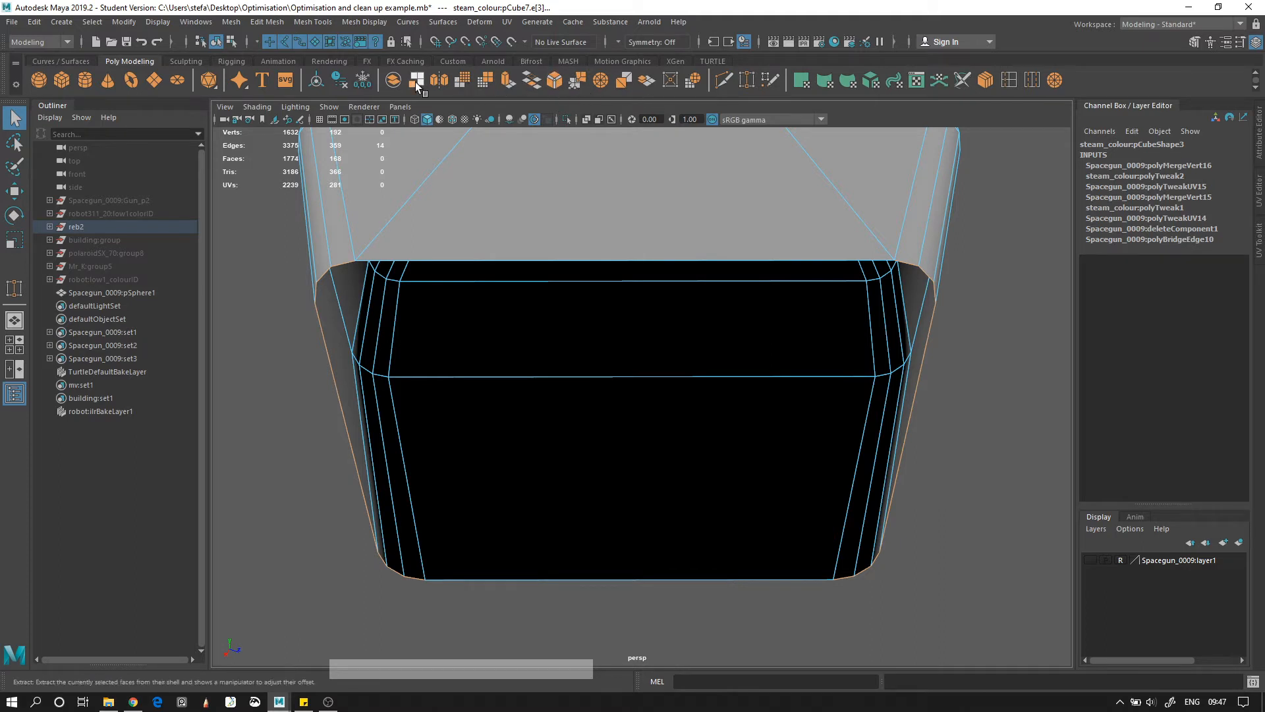
pyautogui.click(538, 86)
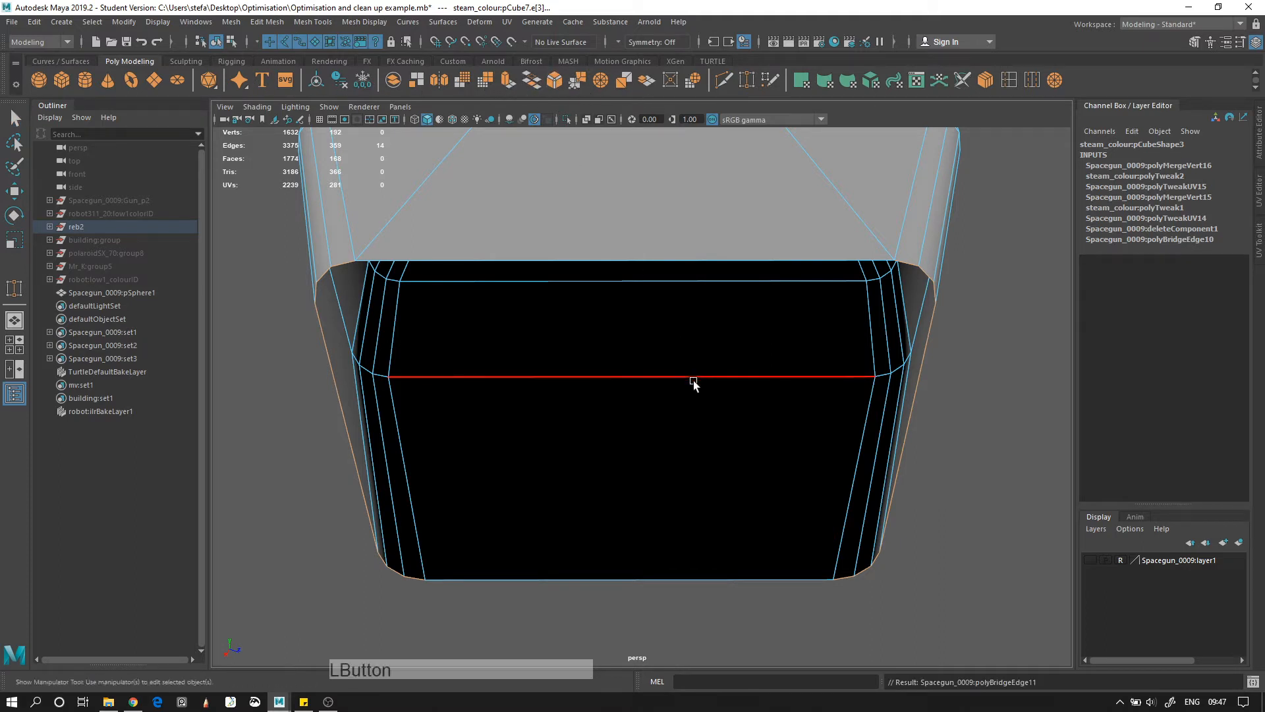
pyautogui.keyDown('alt'); pyautogui.moveTo(700, 416); pyautogui.dragTo(643, 327); pyautogui.keyUp('alt')
pyautogui.click(643, 328)
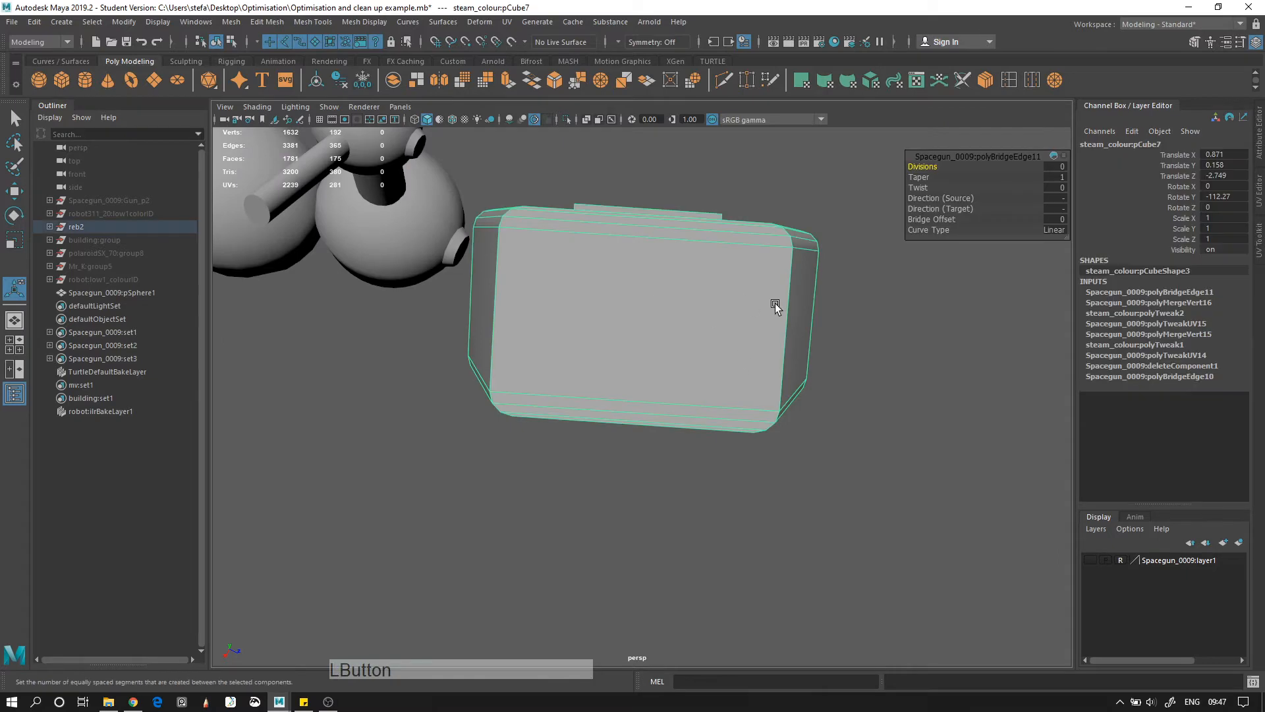
# Examine the box's slotted front, selecting the face strips directly above and below the slots
pyautogui.keyDown('alt'); pyautogui.moveTo(776, 303); pyautogui.dragTo(706, 337); pyautogui.keyUp('alt')
pyautogui.keyDown('alt'); pyautogui.moveTo(705, 336); pyautogui.dragTo(573, 376, button='middle'); pyautogui.keyUp('alt')
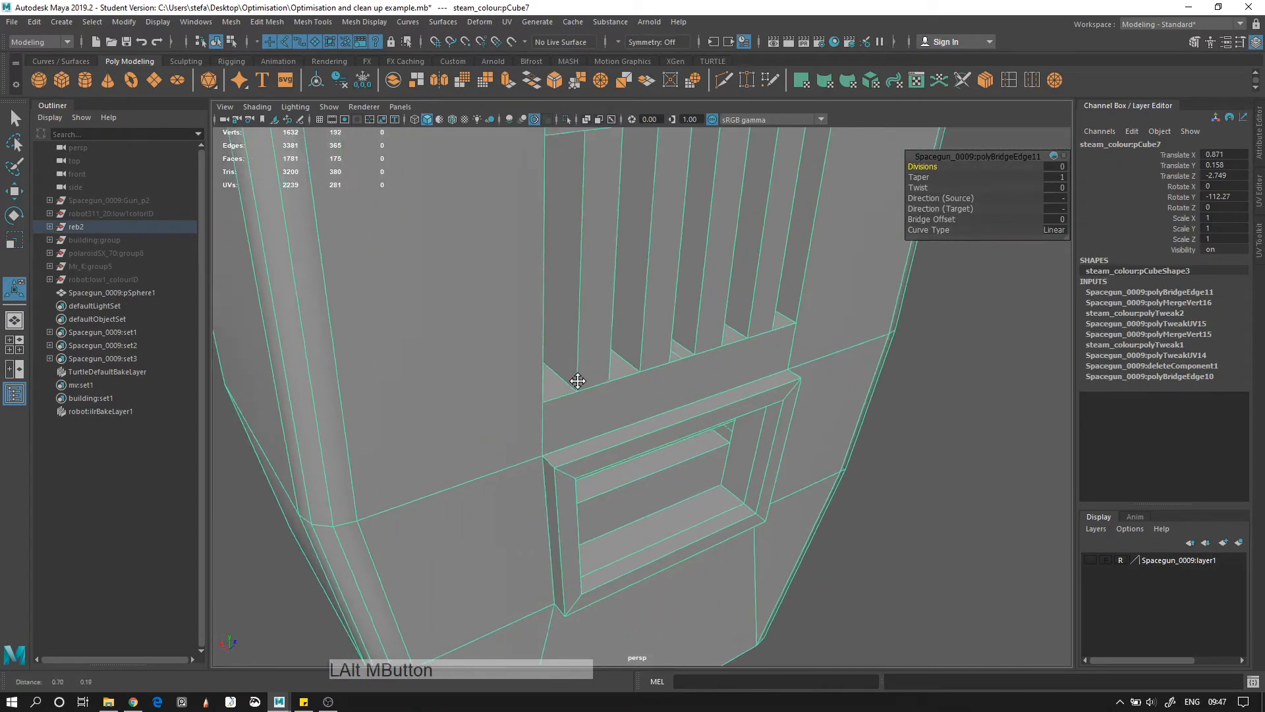
pyautogui.keyDown('alt'); pyautogui.moveTo(574, 376); pyautogui.dragTo(627, 461, button='right'); pyautogui.keyUp('alt')
pyautogui.keyDown('alt'); pyautogui.moveTo(626, 460); pyautogui.dragTo(596, 457); pyautogui.keyUp('alt')
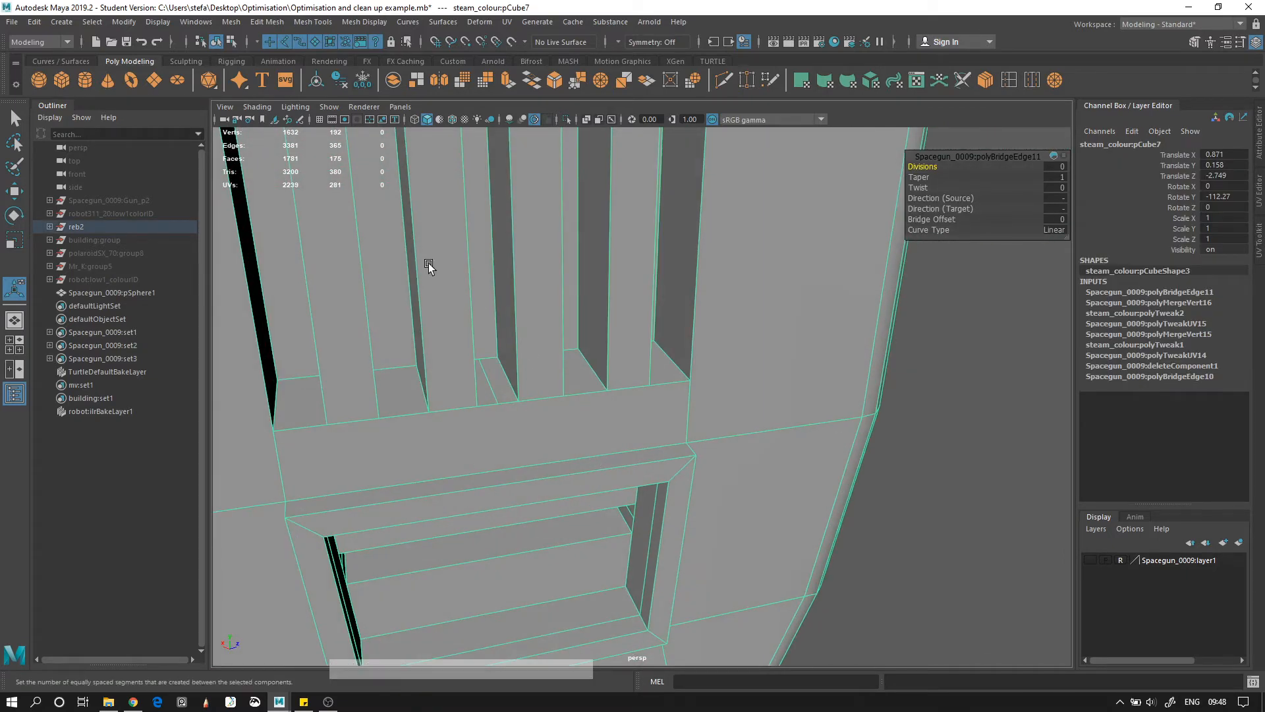
pyautogui.keyDown('alt'); pyautogui.moveTo(429, 263); pyautogui.dragTo(599, 390, button='right'); pyautogui.keyUp('alt')
pyautogui.rightClick(601, 275)
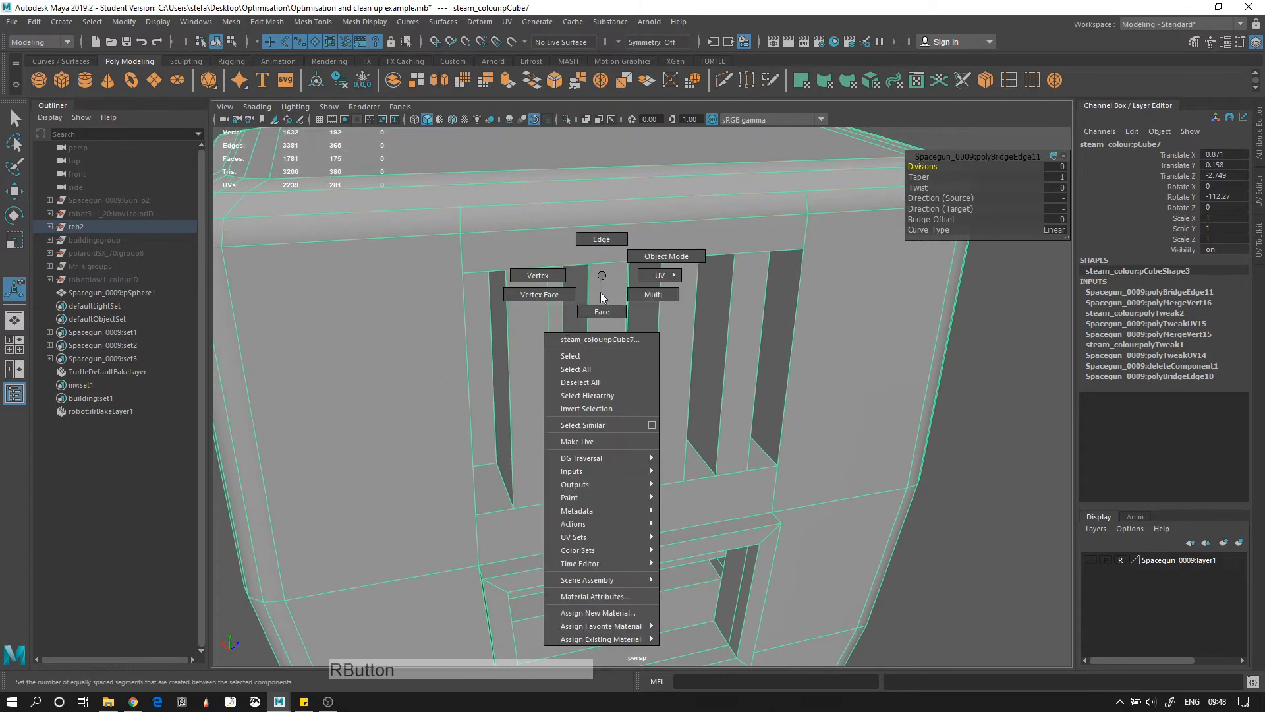
pyautogui.moveTo(601, 297); pyautogui.dragTo(602, 311, button='right')
pyautogui.click(625, 251)
pyautogui.keyDown('shift'); pyautogui.click(694, 497); pyautogui.keyUp('shift')
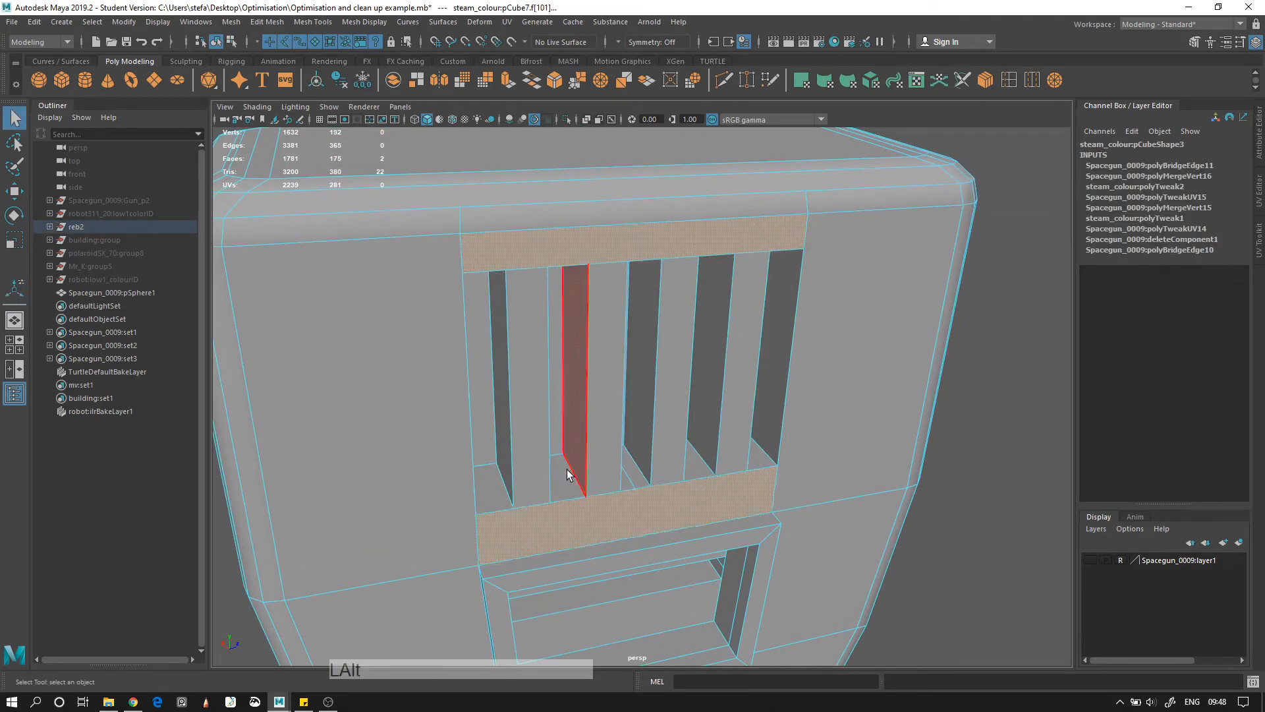
# Delete the stray edge across the bottom end face of the middle slot, together with its vertices
pyautogui.keyDown('alt'); pyautogui.moveTo(567, 470); pyautogui.dragTo(579, 271, button='right'); pyautogui.keyUp('alt')
pyautogui.keyDown('alt'); pyautogui.moveTo(662, 396); pyautogui.dragTo(620, 343); pyautogui.keyUp('alt')
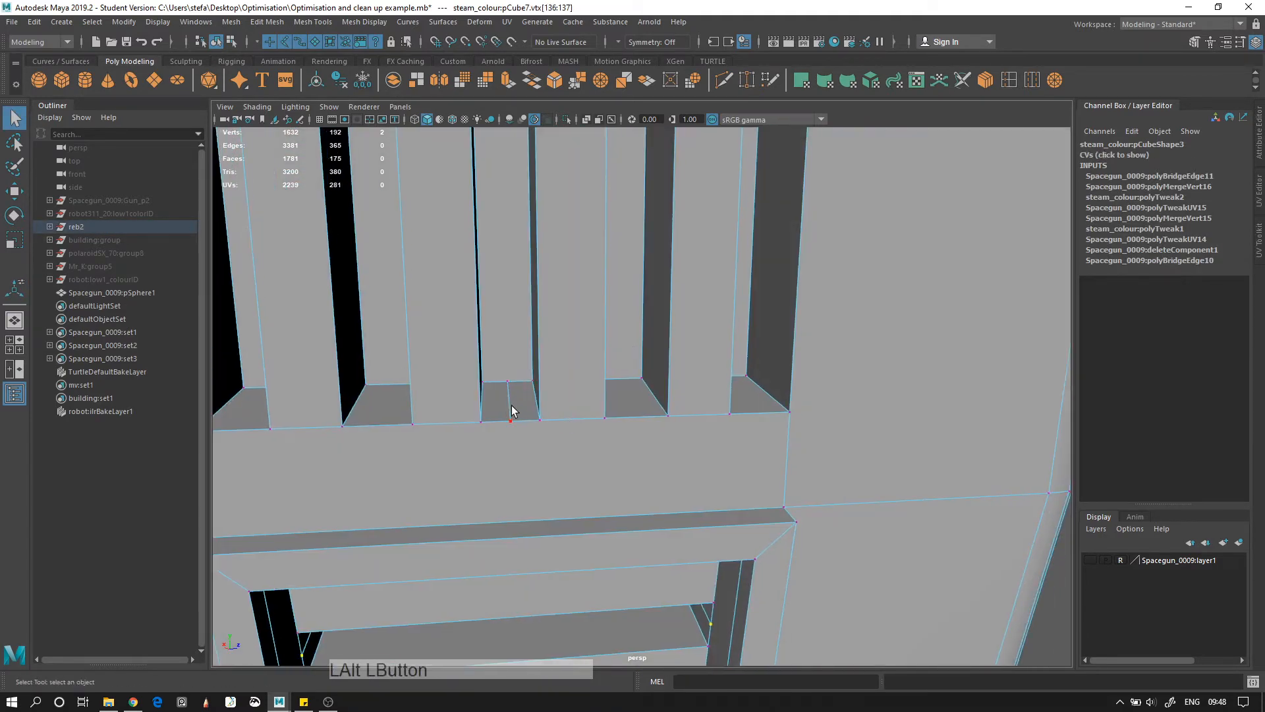
pyautogui.moveTo(506, 385); pyautogui.dragTo(505, 300, button='right')
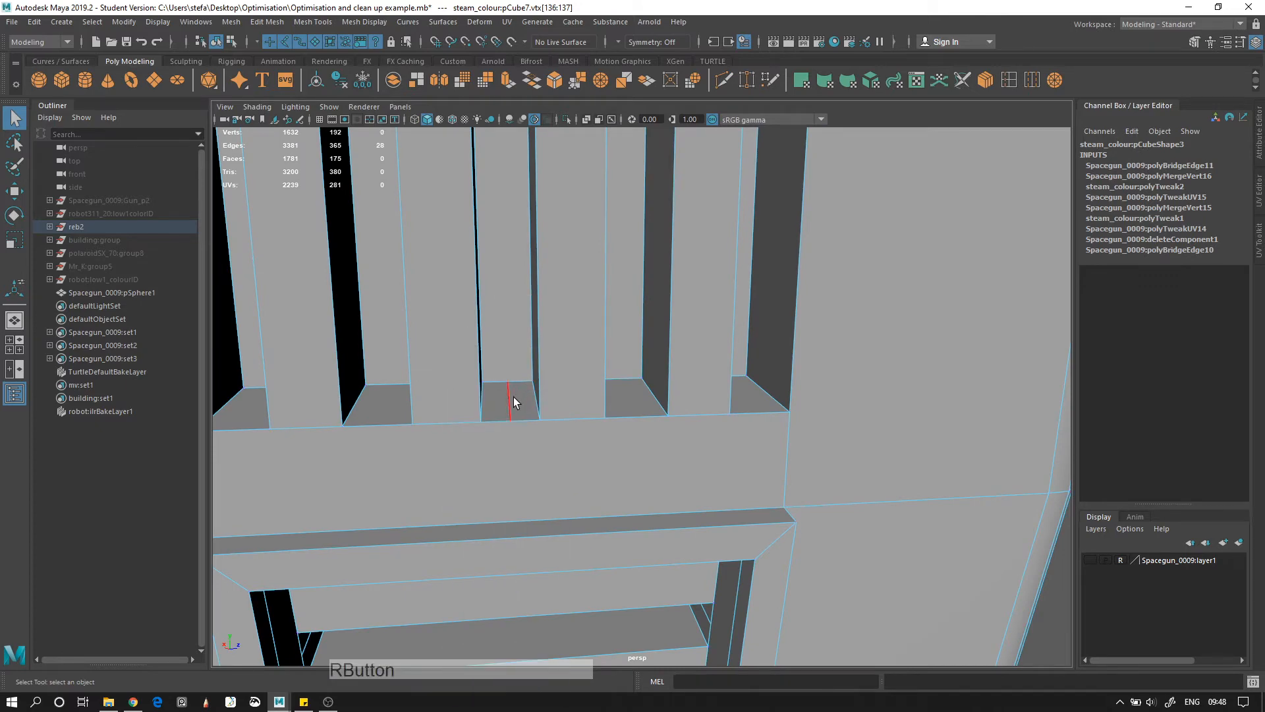
pyautogui.click(512, 397)
pyautogui.hotkey('ctrl', 'Delete')
pyautogui.keyDown('alt'); pyautogui.moveTo(611, 388); pyautogui.dragTo(490, 357, button='right'); pyautogui.keyUp('alt')
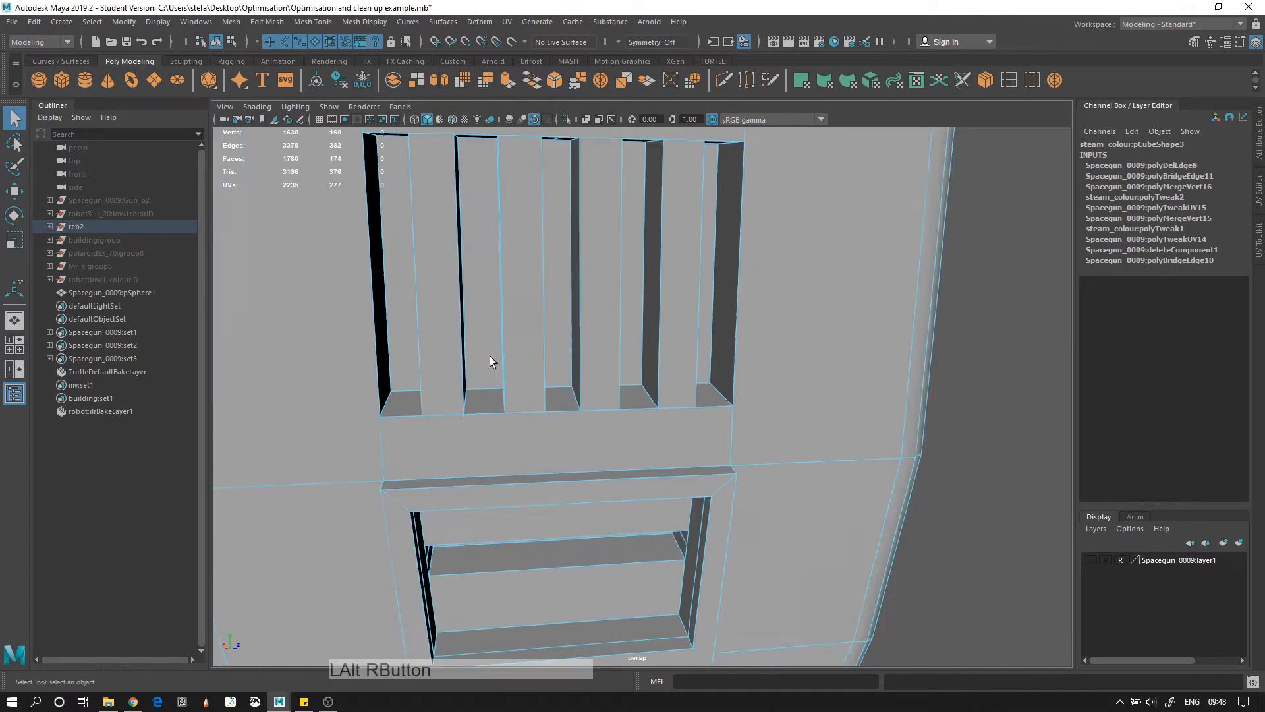
pyautogui.keyDown('alt'); pyautogui.moveTo(490, 357); pyautogui.dragTo(709, 387); pyautogui.keyUp('alt')
pyautogui.keyDown('alt'); pyautogui.moveTo(742, 407); pyautogui.dragTo(587, 367, button='right'); pyautogui.keyUp('alt')
pyautogui.keyDown('alt'); pyautogui.moveTo(619, 280); pyautogui.dragTo(614, 331); pyautogui.keyUp('alt')
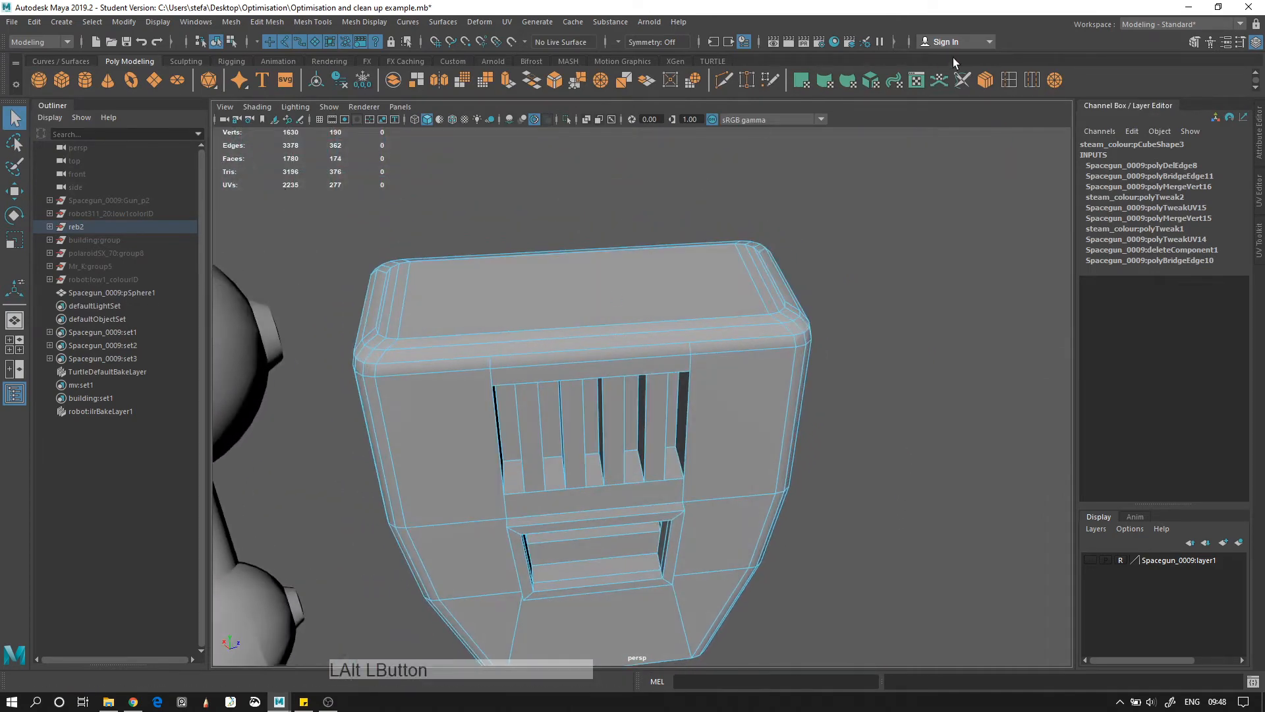
pyautogui.click(1001, 80)
pyautogui.moveTo(516, 351); pyautogui.dragTo(563, 357)
pyautogui.hotkey('ctrl', 'z')
pyautogui.click(512, 330)
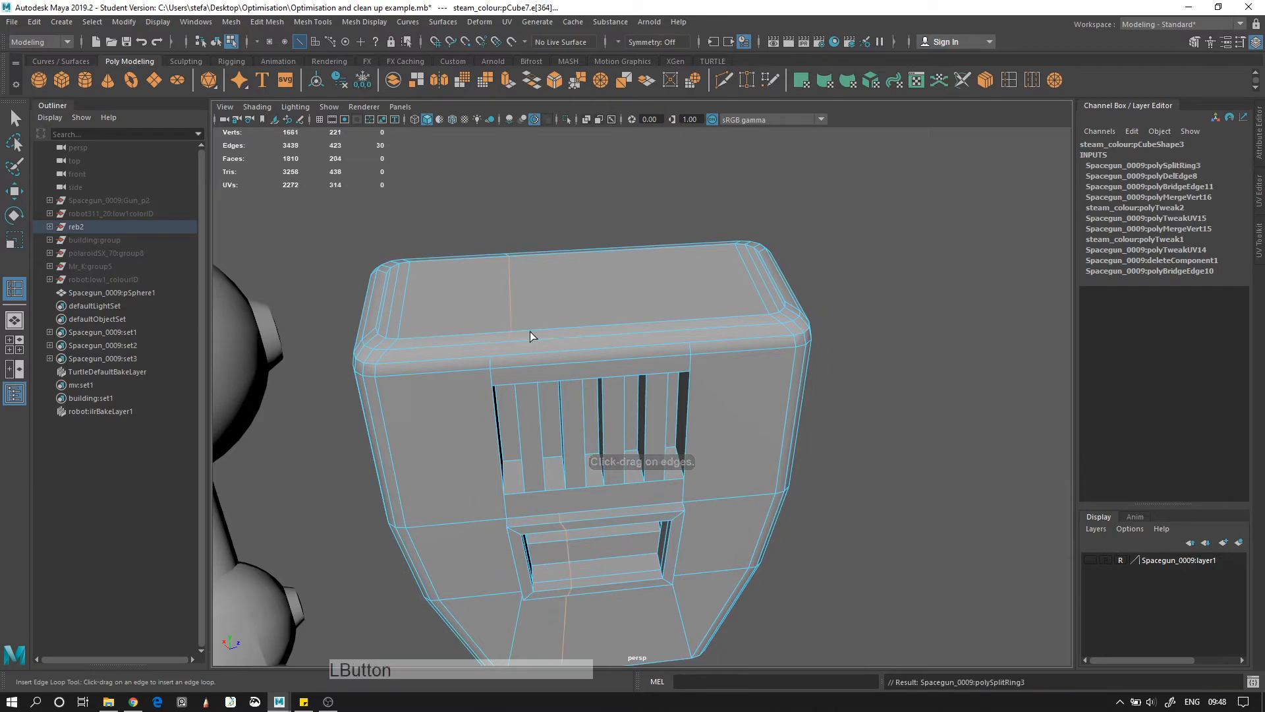
pyautogui.click(535, 330)
pyautogui.click(568, 327)
pyautogui.hotkey('ctrl', 'z')
pyautogui.hotkey('ctrl', 'z')
pyautogui.hotkey('ctrl', 'z')
pyautogui.hotkey('ctrl', 'z')
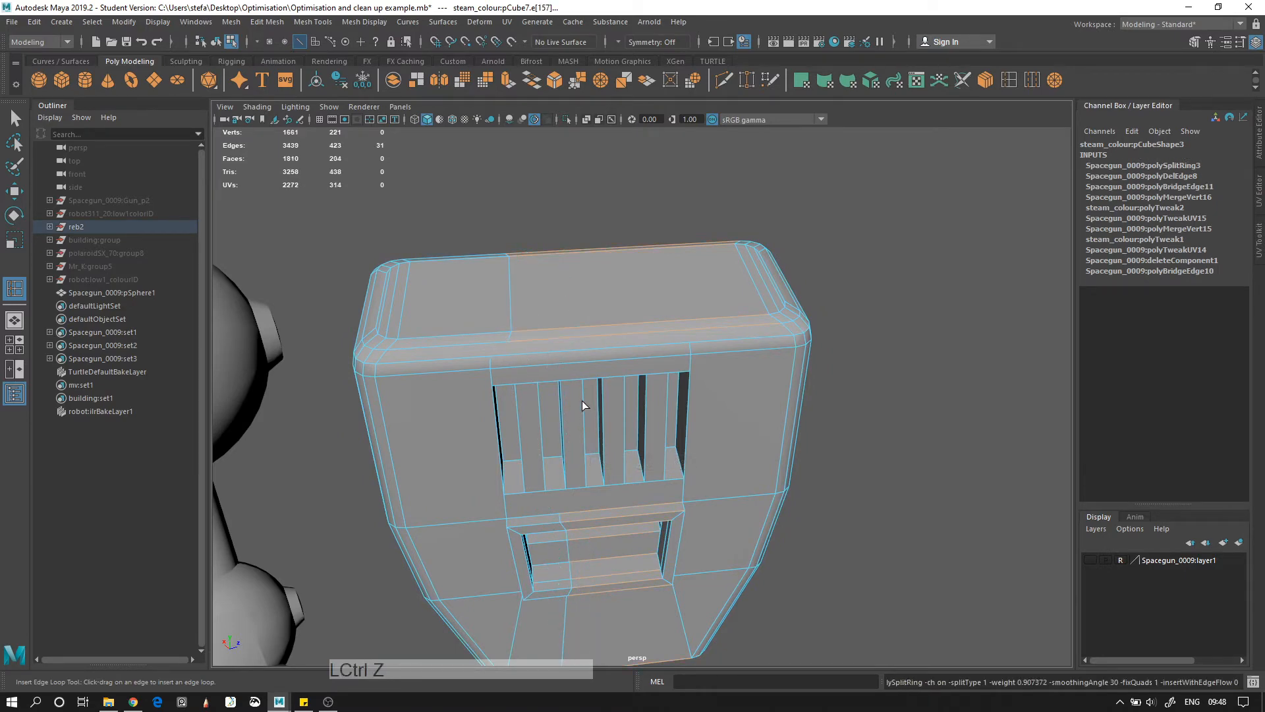
pyautogui.keyDown('alt'); pyautogui.moveTo(448, 248); pyautogui.dragTo(528, 310, button='right'); pyautogui.keyUp('alt')
pyautogui.hotkey('ctrl', 'z')
# With Multi-Cut, connect the first four inner slot corners along the upper strip to the strip's upper-left corner
pyautogui.keyDown('alt'); pyautogui.moveTo(396, 242); pyautogui.dragTo(717, 452, button='middle'); pyautogui.keyUp('alt')
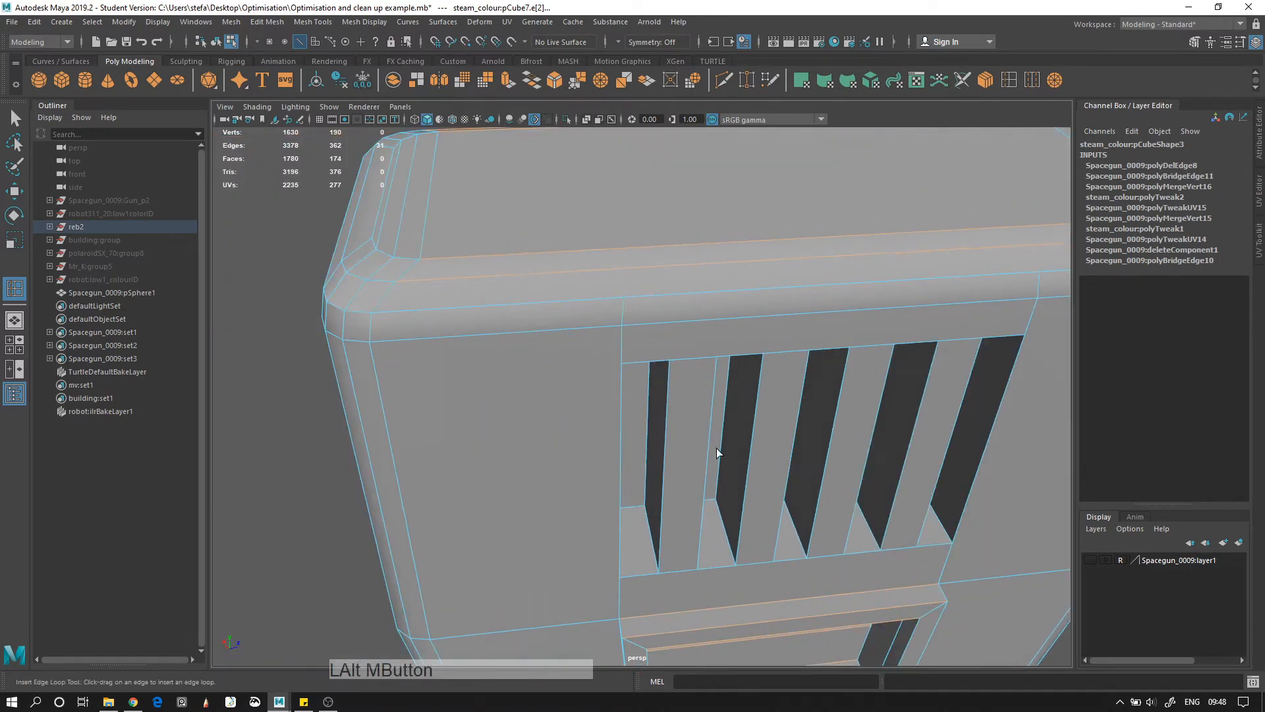
pyautogui.keyDown('alt'); pyautogui.moveTo(716, 452); pyautogui.dragTo(668, 366); pyautogui.keyUp('alt')
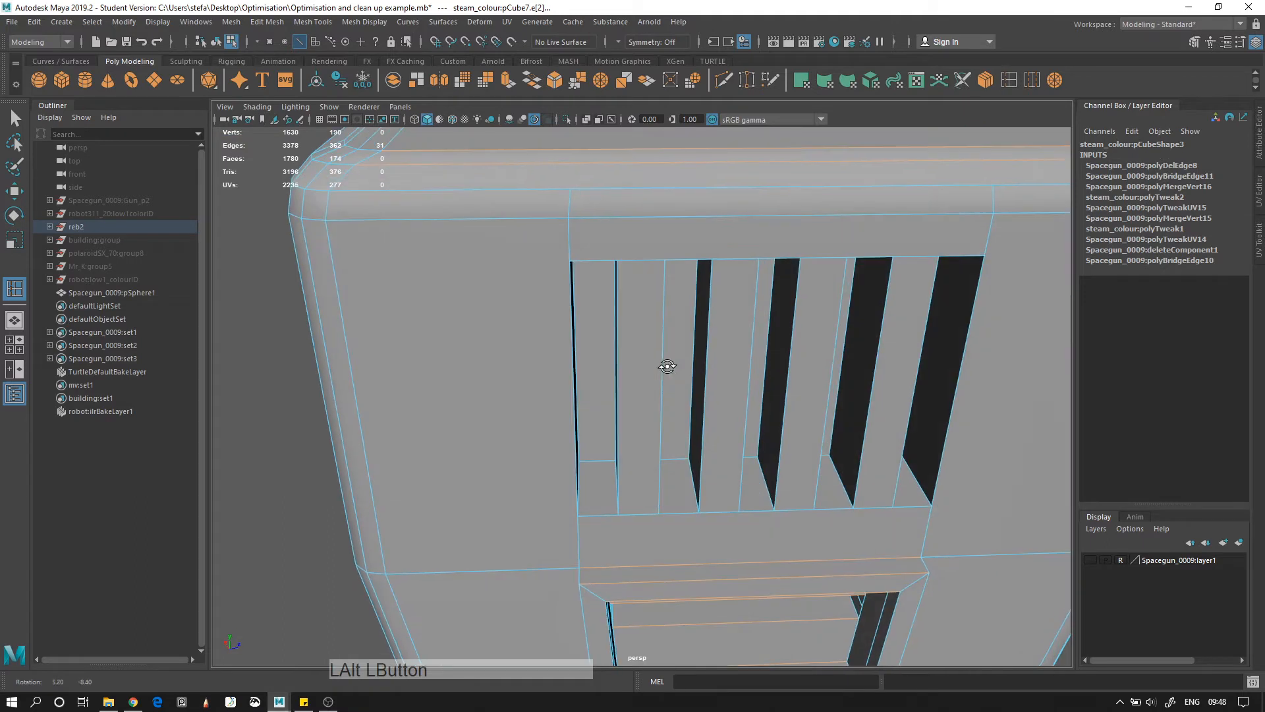
pyautogui.click(726, 80)
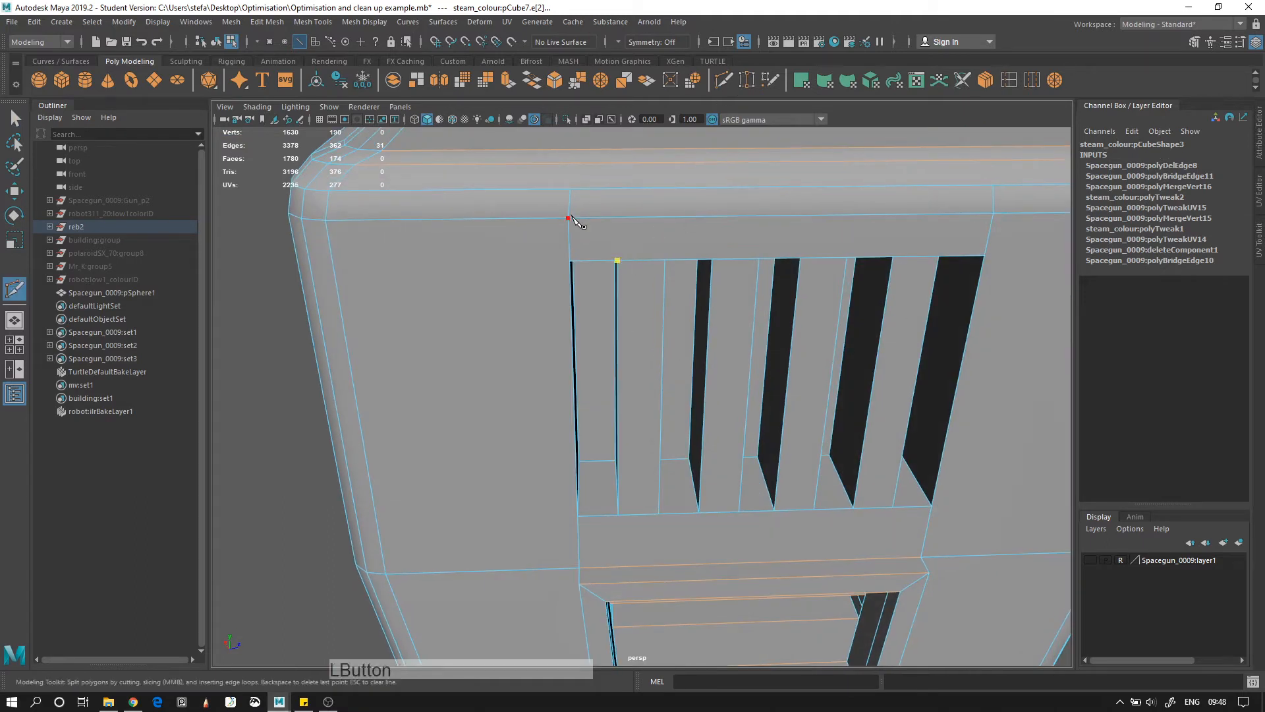
pyautogui.press('Return')
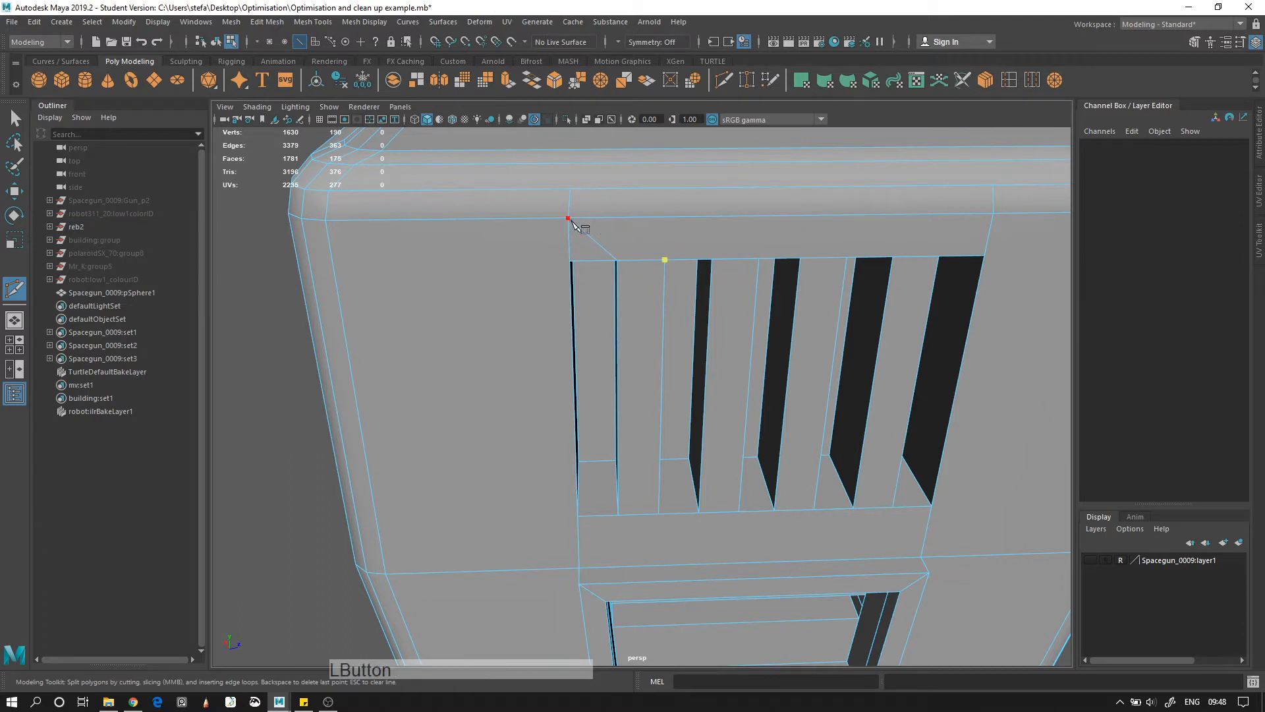
pyautogui.press('Return')
pyautogui.click(714, 260)
pyautogui.press('Return')
pyautogui.click(759, 259)
pyautogui.press('Return')
# Cut edges from the remaining four inner slot corners along the upper strip to the strip's upper-right corner
pyautogui.click(799, 258)
pyautogui.click(993, 213)
pyautogui.press('Return')
pyautogui.click(848, 258)
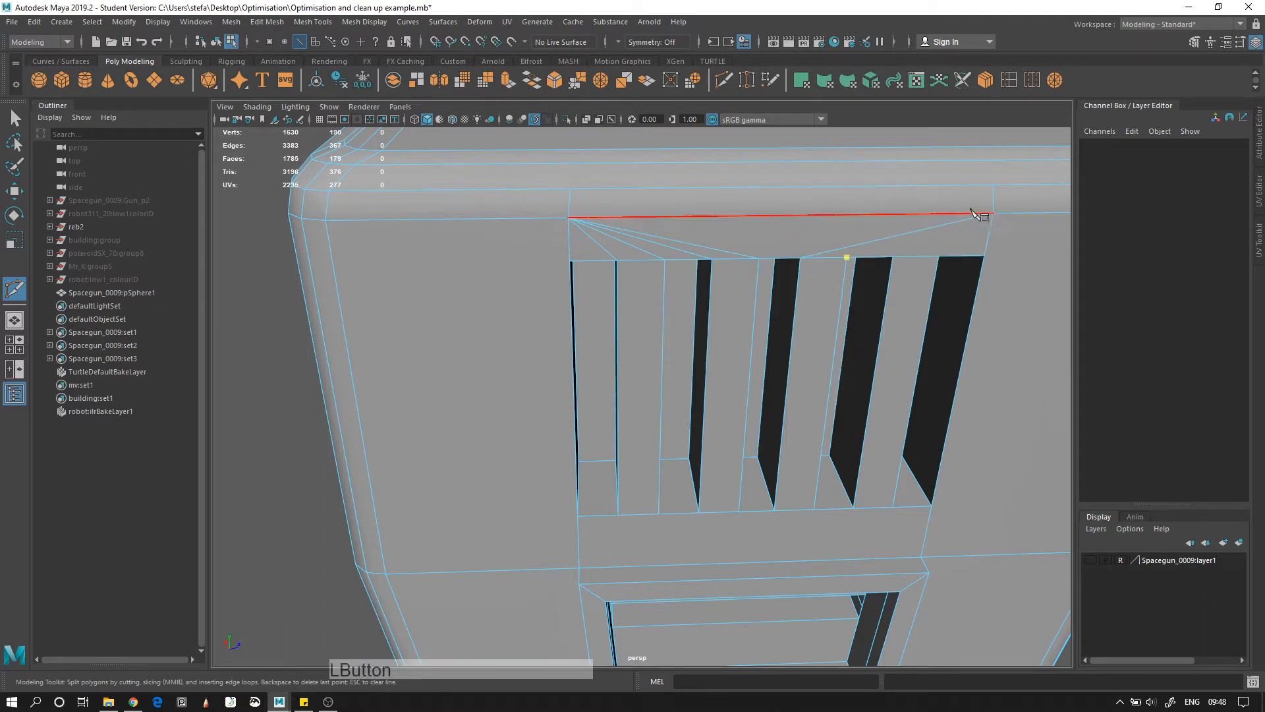
pyautogui.click(993, 213)
pyautogui.press('Return')
pyautogui.click(893, 258)
pyautogui.click(992, 214)
pyautogui.press('Return')
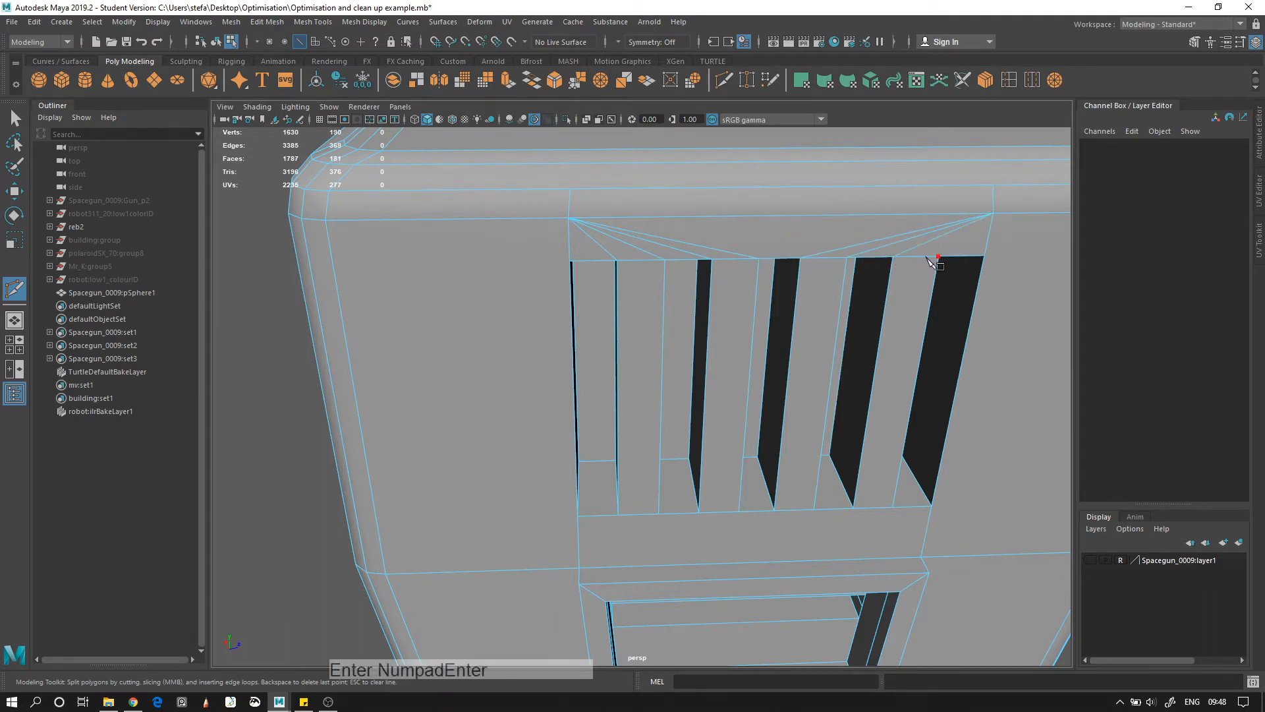
pyautogui.click(939, 257)
pyautogui.press('Return')
pyautogui.keyDown('alt'); pyautogui.moveTo(907, 356); pyautogui.dragTo(699, 379); pyautogui.keyUp('alt')
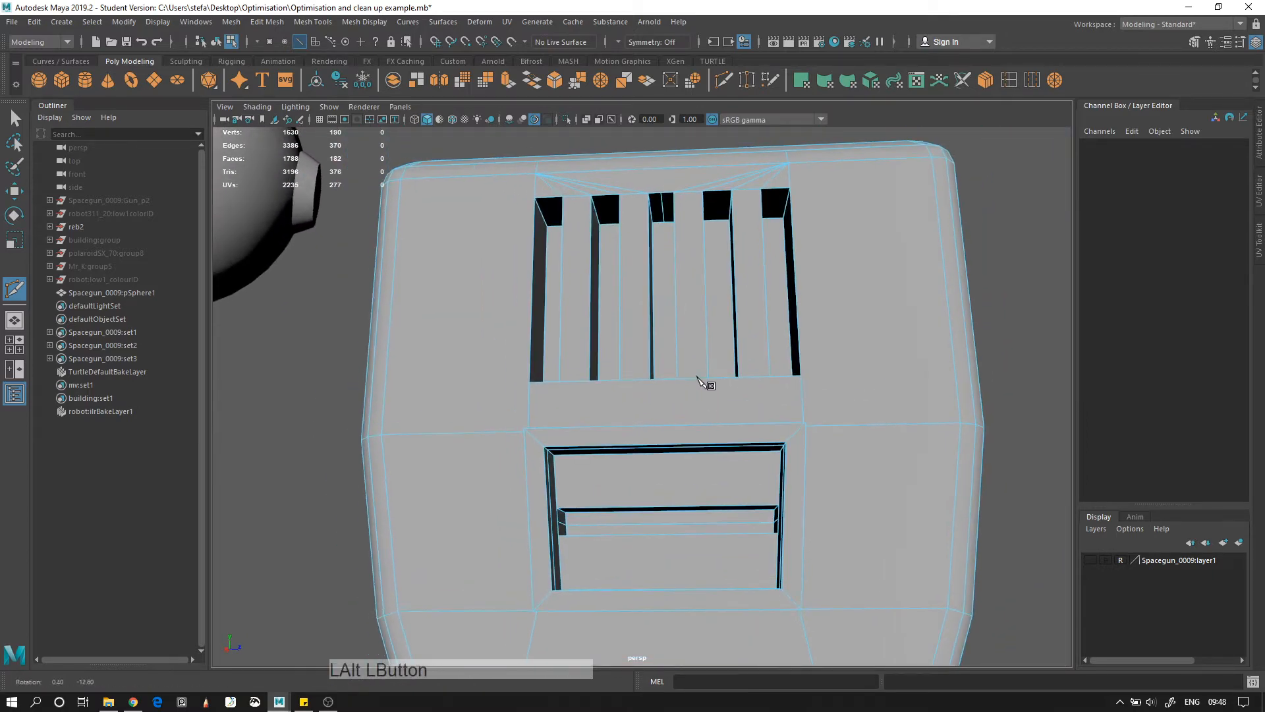
# Delete the stray edge across the upper end face of the middle slot, together with its vertices
pyautogui.press('q')
pyautogui.click(663, 206)
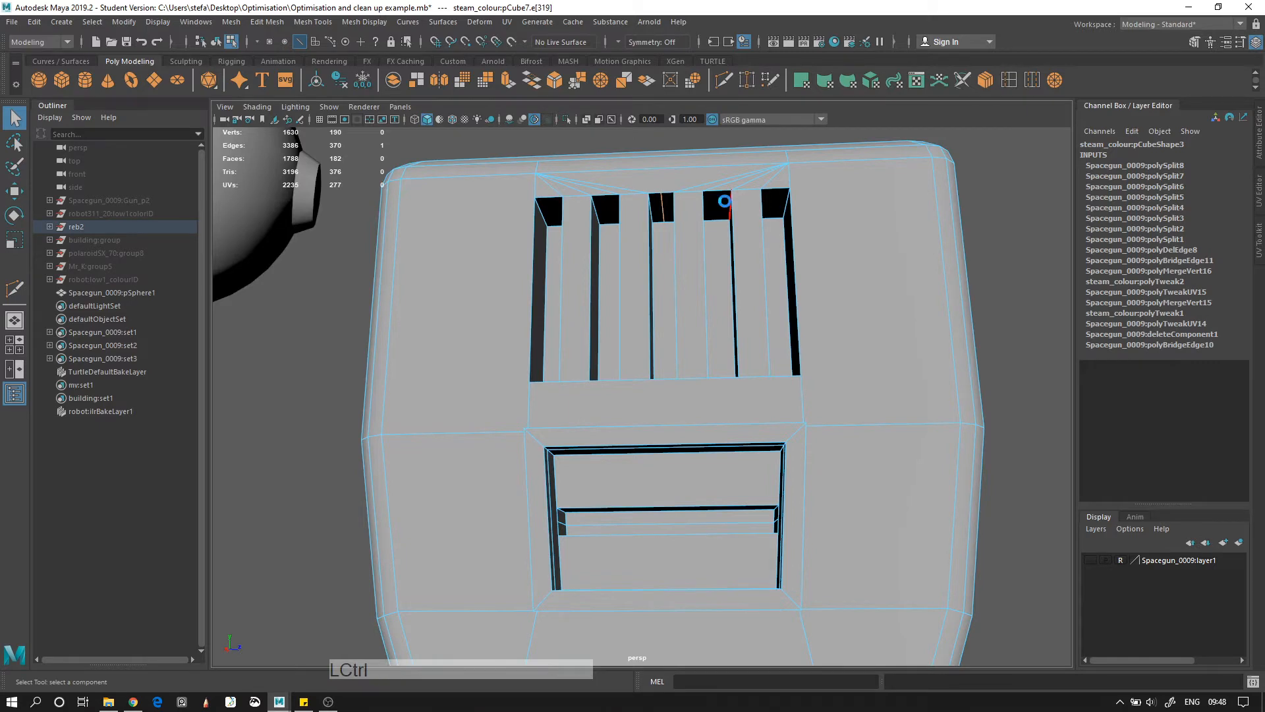
pyautogui.hotkey('ctrl', 'Delete')
pyautogui.keyDown('alt'); pyautogui.moveTo(724, 201); pyautogui.dragTo(768, 237); pyautogui.keyUp('alt')
# Return to object mode, delete the slotted box's construction history, and deselect the box
pyautogui.press('F8')
pyautogui.keyDown('alt'); pyautogui.moveTo(916, 360); pyautogui.dragTo(611, 299, button='middle'); pyautogui.keyUp('alt')
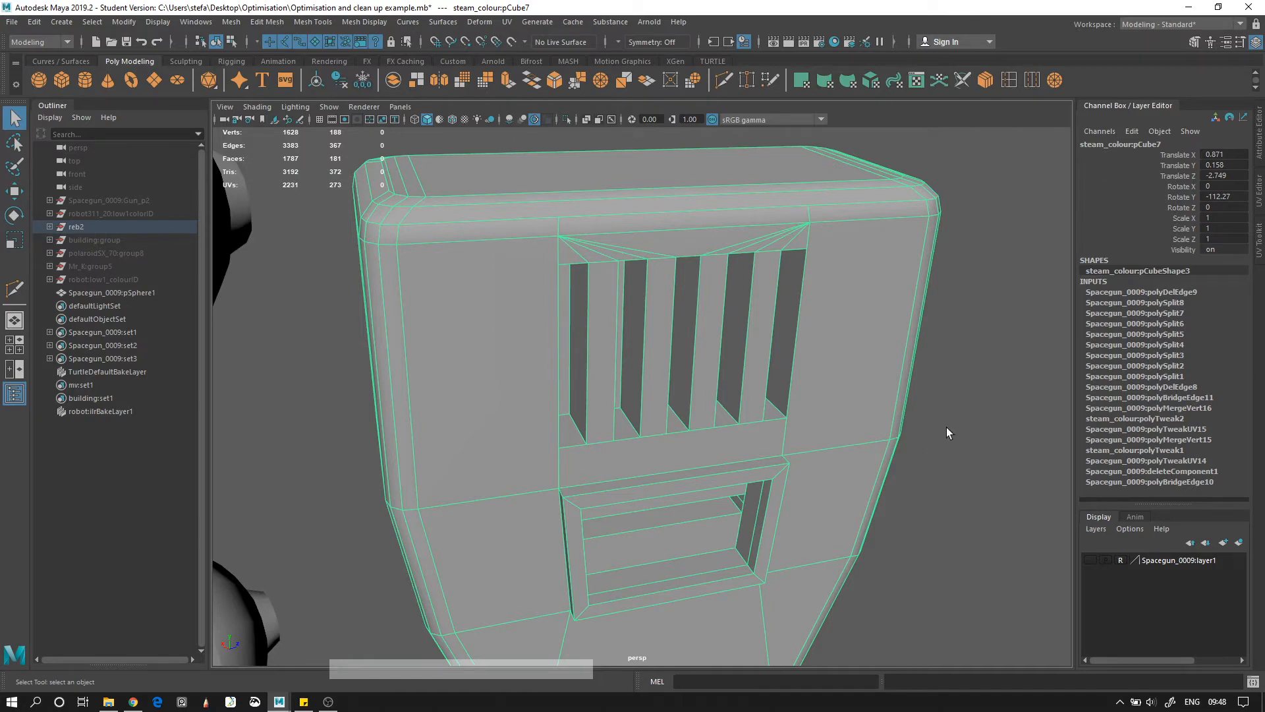
pyautogui.click(537, 252)
pyautogui.click(35, 22)
pyautogui.moveTo(81, 177)
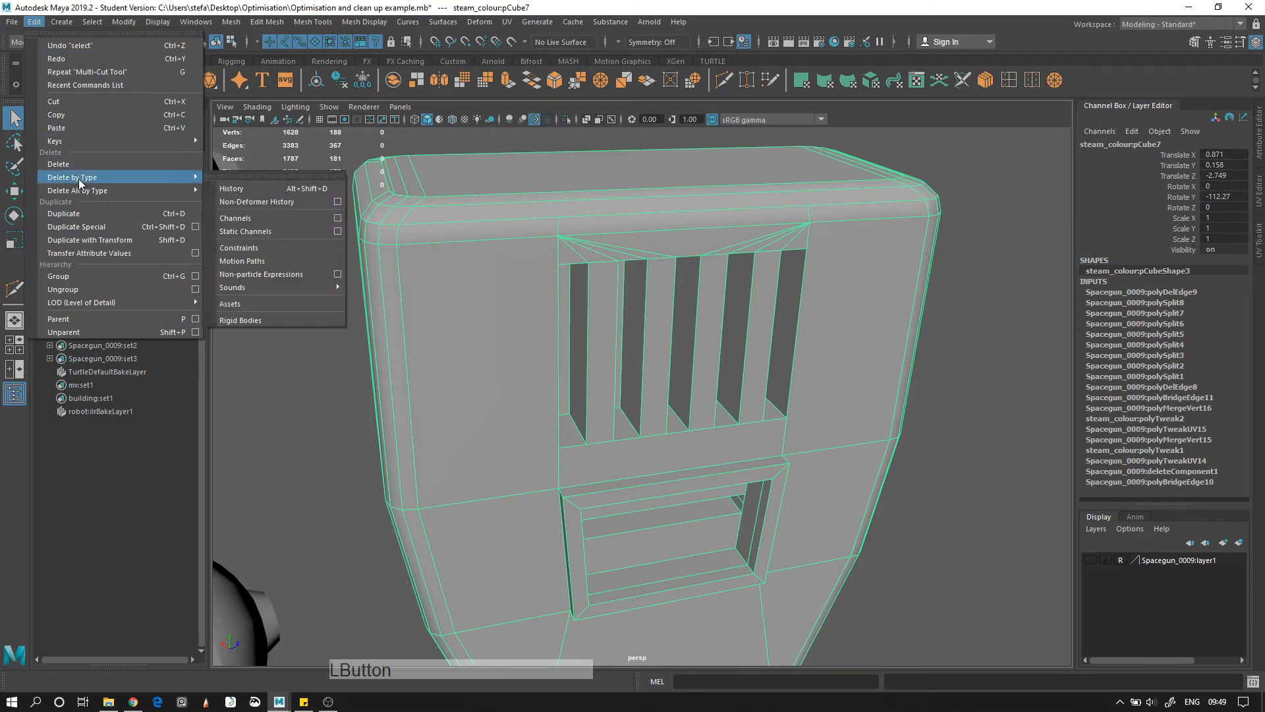
pyautogui.click(274, 198)
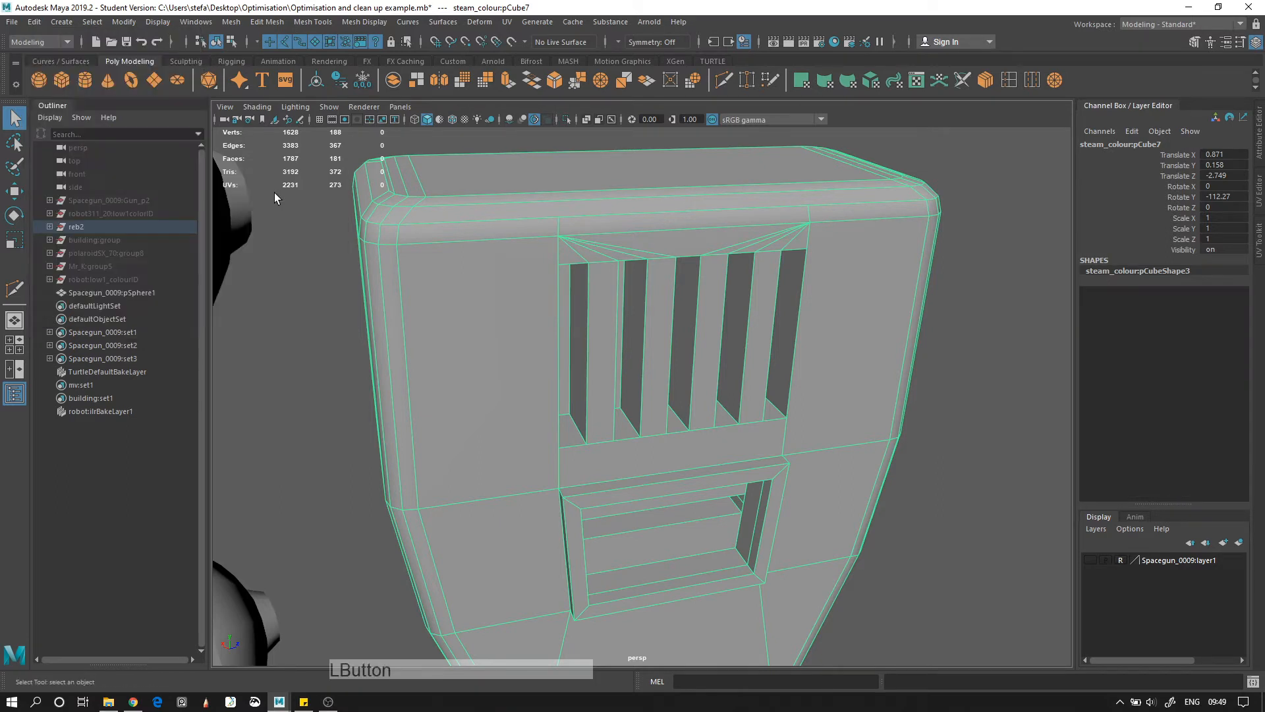
pyautogui.click(986, 577)
# Select all meshes, the central sphere alone, and the combined sphere-and-arm mesh alone to compare their wireframes
pyautogui.keyDown('alt'); pyautogui.moveTo(986, 577); pyautogui.dragTo(643, 307); pyautogui.keyUp('alt')
pyautogui.click(643, 307)
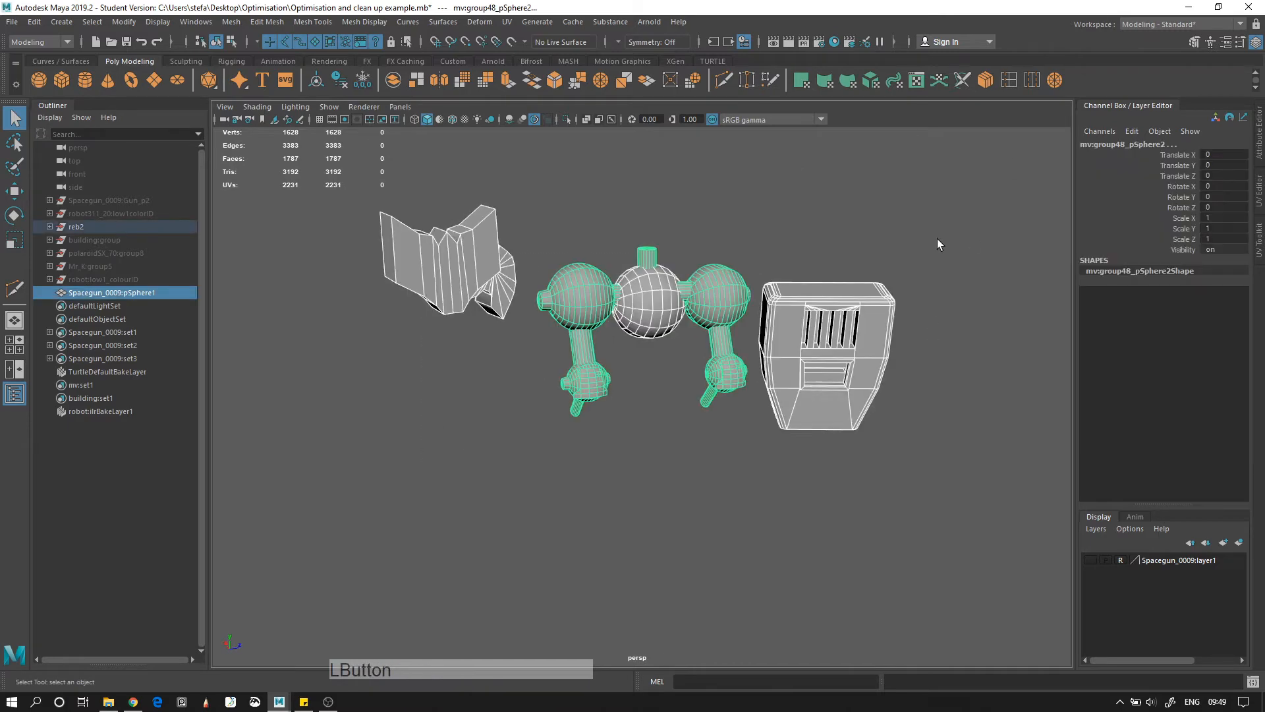
pyautogui.keyDown('alt'); pyautogui.moveTo(937, 244); pyautogui.dragTo(907, 349, button='right'); pyautogui.keyUp('alt')
pyautogui.keyDown('alt'); pyautogui.moveTo(907, 349); pyautogui.dragTo(568, 301, button='middle'); pyautogui.keyUp('alt')
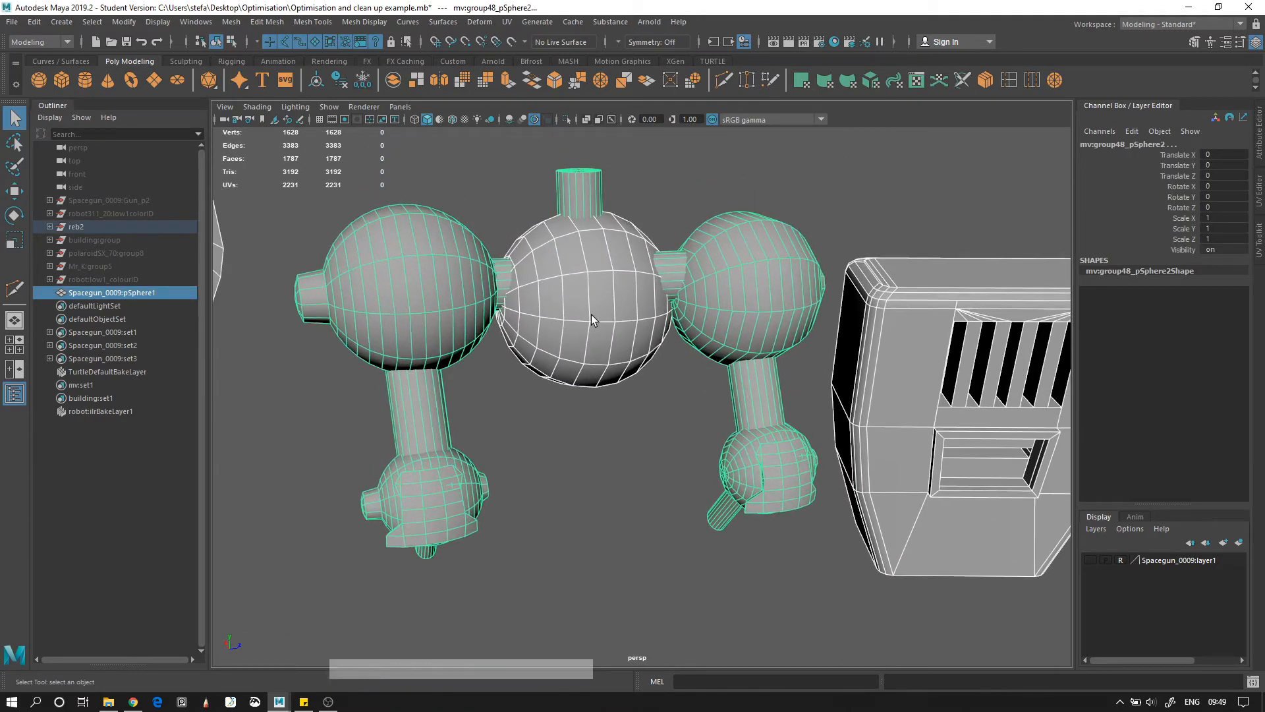
pyautogui.click(591, 315)
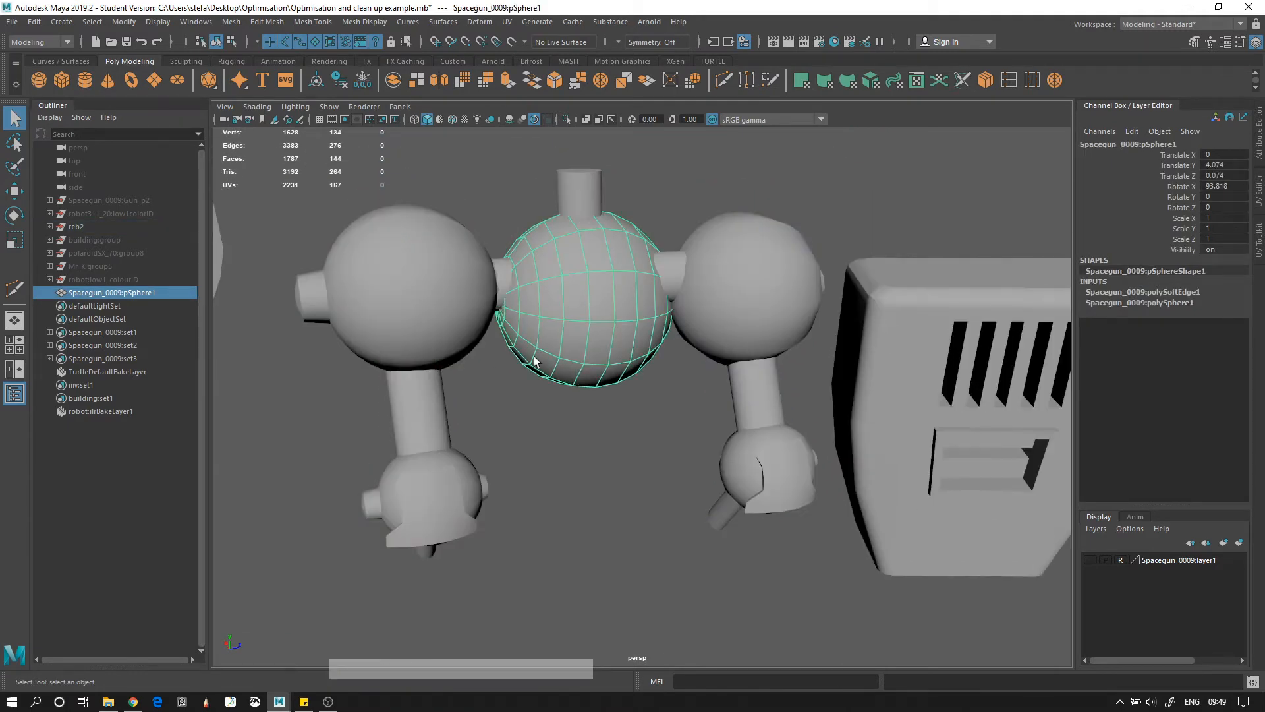
pyautogui.click(777, 263)
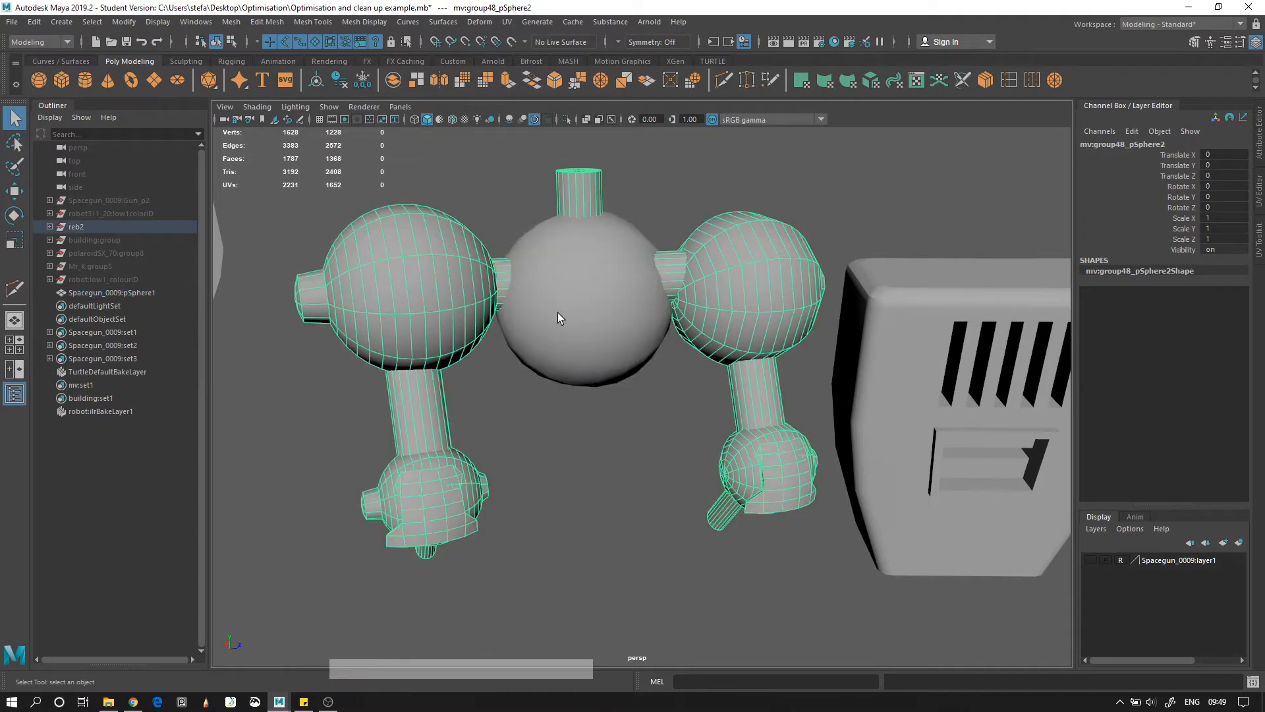
# Select the central sphere, the slotted box, and the two hammer pieces one by one to examine their wireframes
pyautogui.click(620, 318)
pyautogui.keyDown('alt'); pyautogui.moveTo(915, 363); pyautogui.dragTo(591, 215, button='middle'); pyautogui.keyUp('alt')
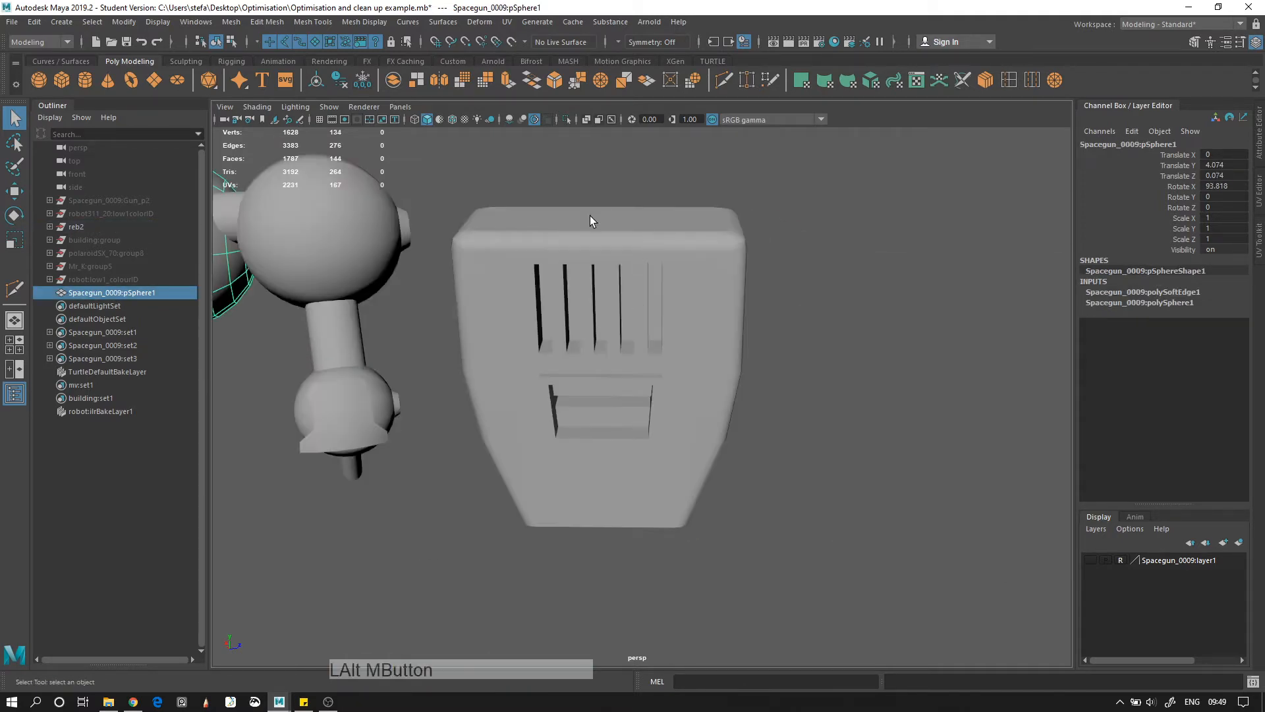
pyautogui.keyDown('alt'); pyautogui.moveTo(320, 277); pyautogui.dragTo(634, 332, button='middle'); pyautogui.keyUp('alt')
pyautogui.click(658, 361)
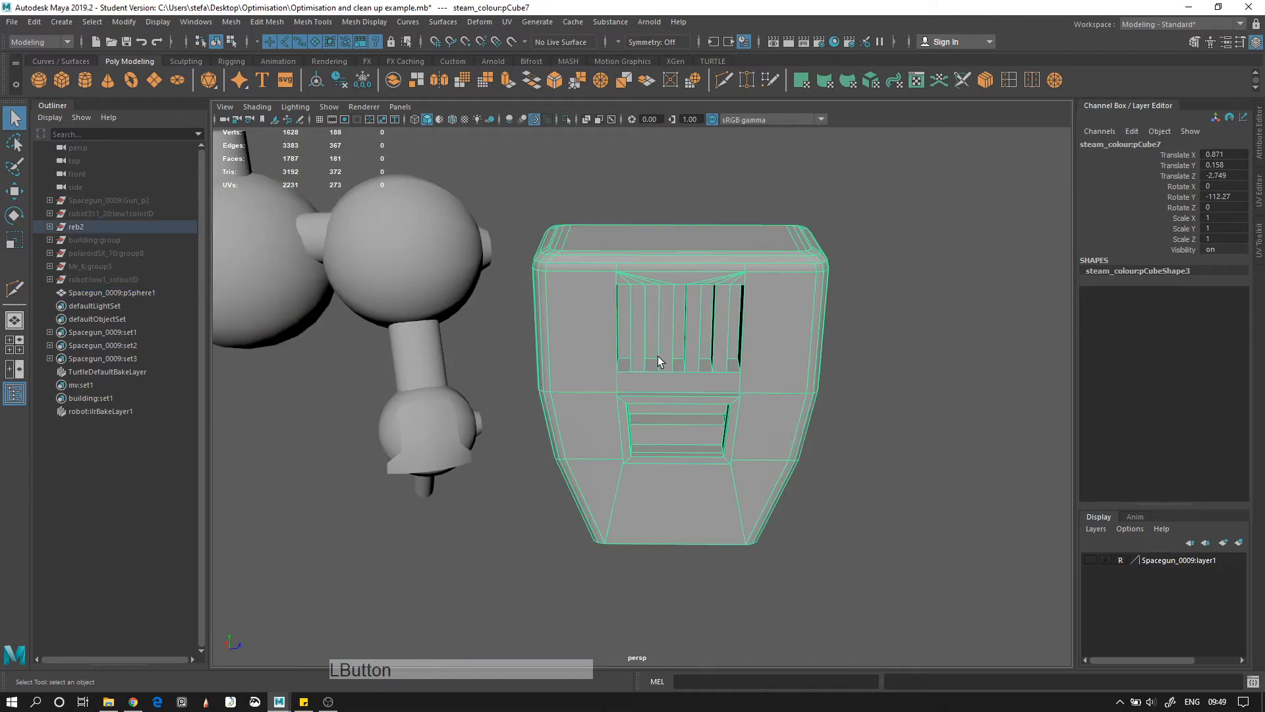
pyautogui.keyDown('alt'); pyautogui.moveTo(456, 255); pyautogui.dragTo(487, 356, button='middle'); pyautogui.keyUp('alt')
pyautogui.click(572, 311)
pyautogui.keyDown('alt'); pyautogui.moveTo(572, 311); pyautogui.dragTo(754, 339); pyautogui.keyUp('alt')
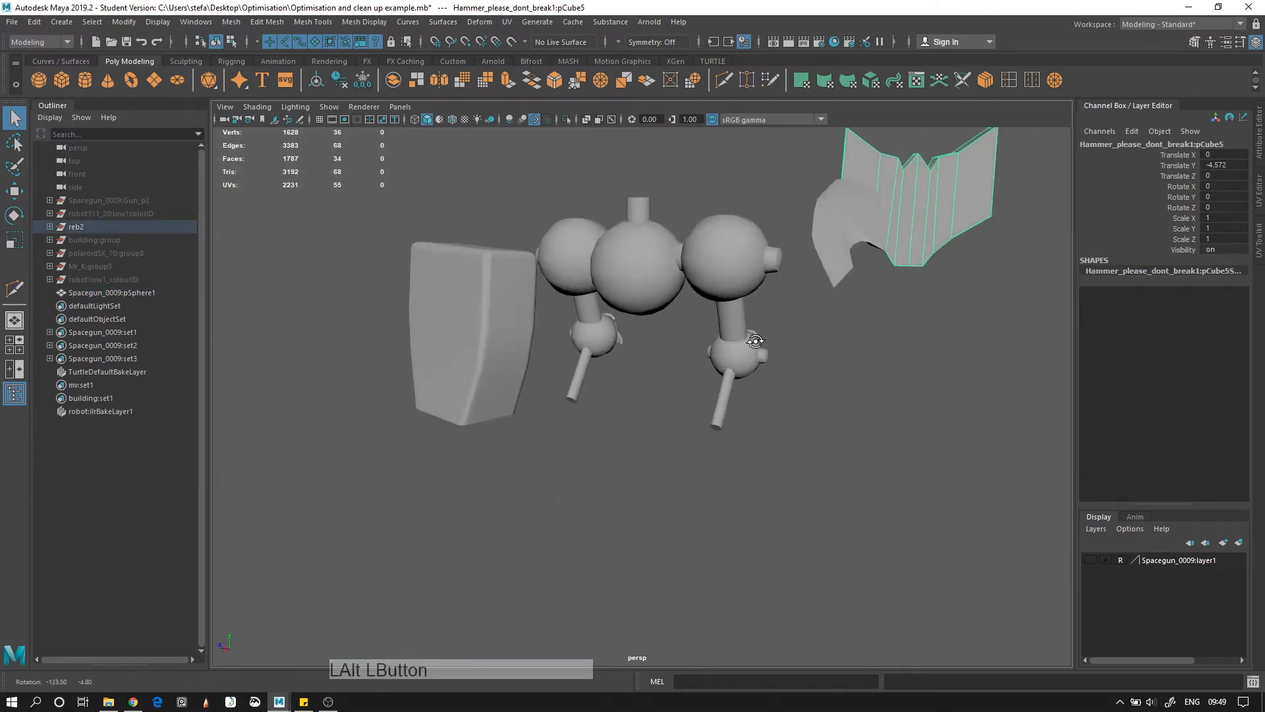
pyautogui.click(846, 203)
pyautogui.keyDown('alt'); pyautogui.moveTo(890, 291); pyautogui.dragTo(641, 334); pyautogui.keyUp('alt')
pyautogui.keyDown('alt'); pyautogui.moveTo(641, 334); pyautogui.dragTo(279, 268, button='right'); pyautogui.keyUp('alt')
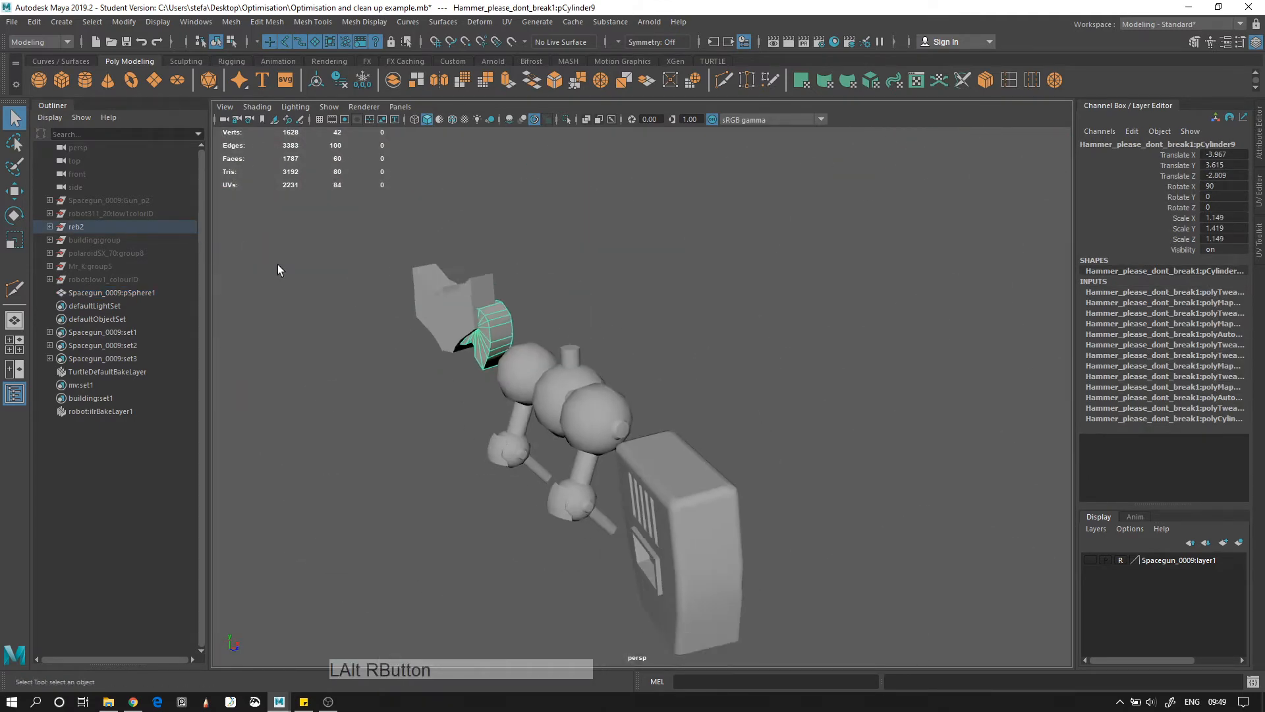
pyautogui.keyDown('alt'); pyautogui.moveTo(279, 268); pyautogui.dragTo(39, 224); pyautogui.keyUp('alt')
# Hide the reb2 group and show the building:group meshes
pyautogui.click(119, 226)
pyautogui.press('h')
pyautogui.click(104, 239)
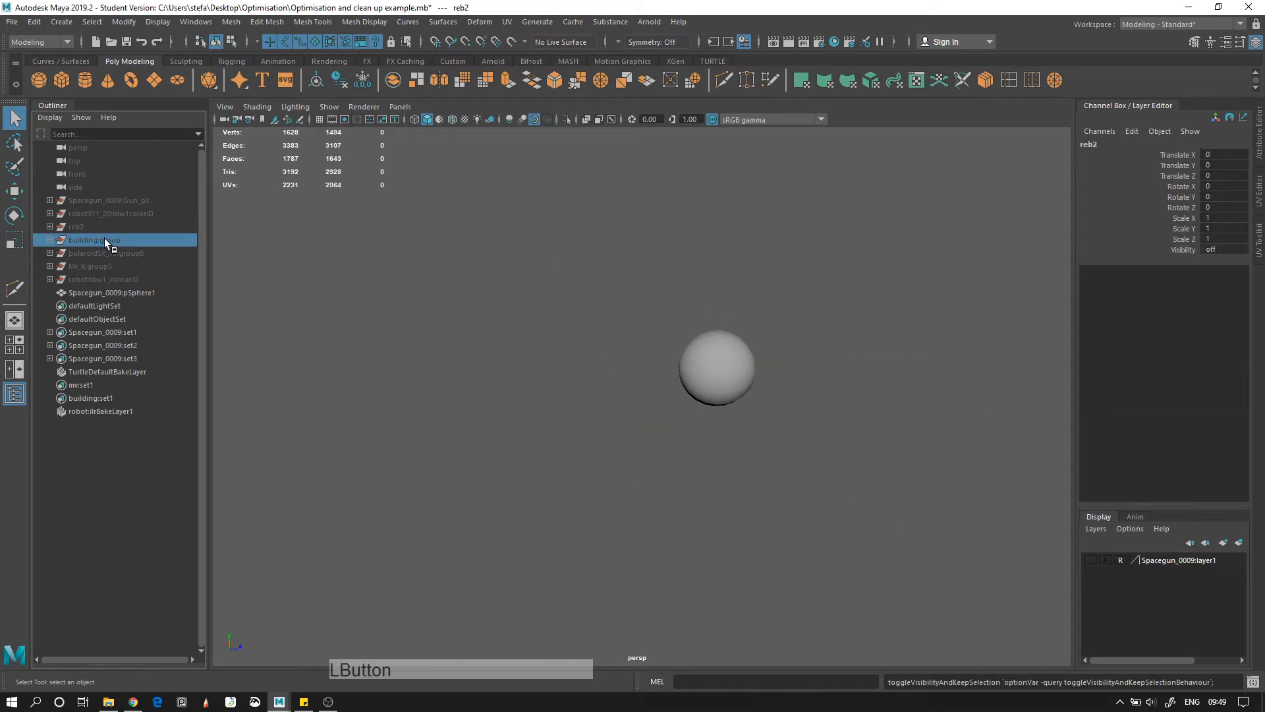
pyautogui.press('h')
# Examine the building group's wireframe, focusing on the lantern's cone and the ball at its tip
pyautogui.keyDown('alt'); pyautogui.moveTo(599, 354); pyautogui.dragTo(652, 336, button='middle'); pyautogui.keyUp('alt')
pyautogui.keyDown('alt'); pyautogui.moveTo(653, 336); pyautogui.dragTo(541, 302); pyautogui.keyUp('alt')
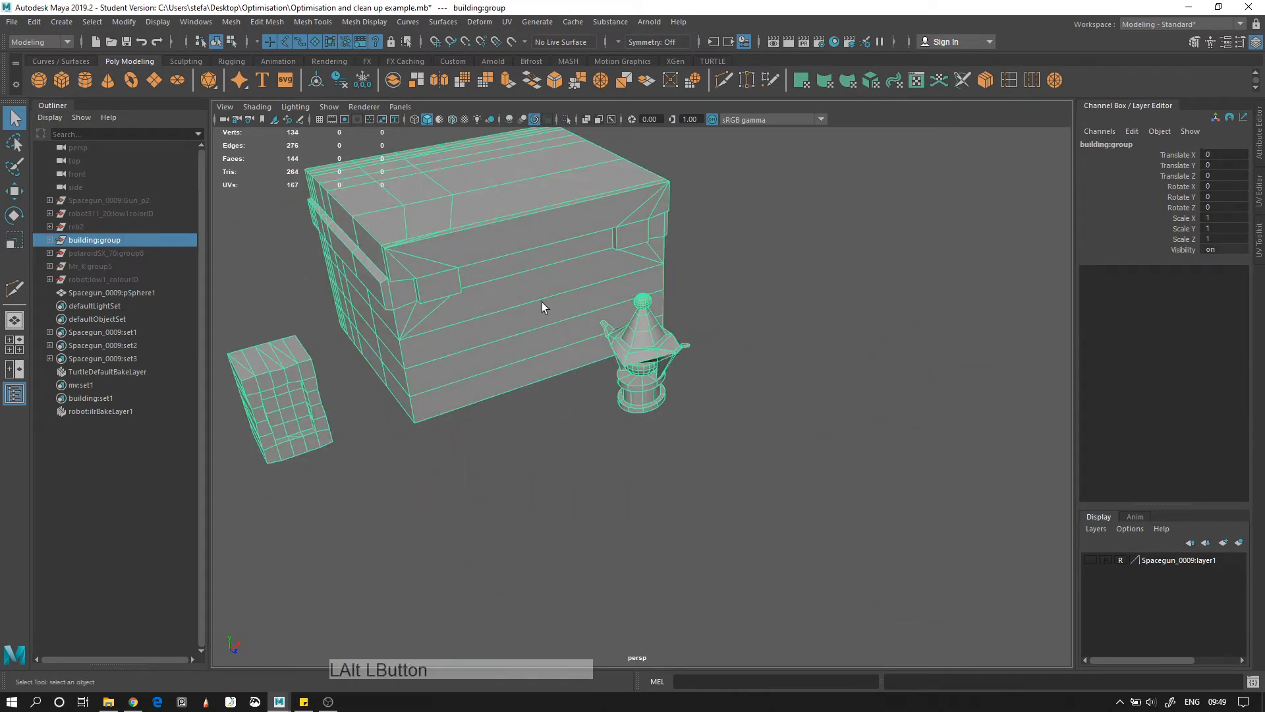
pyautogui.keyDown('alt'); pyautogui.moveTo(542, 302); pyautogui.dragTo(709, 350, button='right'); pyautogui.keyUp('alt')
pyautogui.keyDown('alt'); pyautogui.moveTo(709, 349); pyautogui.dragTo(545, 370, button='middle'); pyautogui.keyUp('alt')
pyautogui.keyDown('alt'); pyautogui.moveTo(545, 370); pyautogui.dragTo(726, 390); pyautogui.keyUp('alt')
pyautogui.keyDown('alt'); pyautogui.moveTo(725, 390); pyautogui.dragTo(799, 302, button='middle'); pyautogui.keyUp('alt')
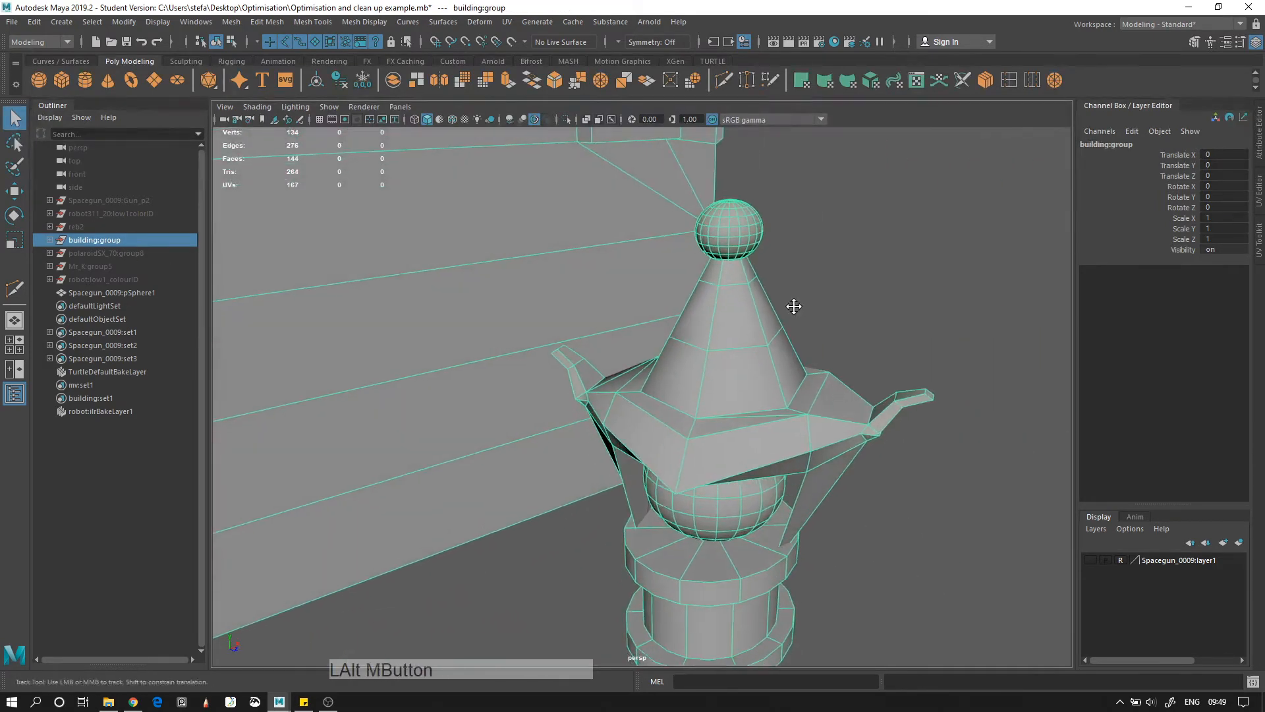
pyautogui.keyDown('alt'); pyautogui.moveTo(799, 303); pyautogui.dragTo(780, 406, button='right'); pyautogui.keyUp('alt')
pyautogui.keyDown('alt'); pyautogui.moveTo(780, 406); pyautogui.dragTo(785, 387); pyautogui.keyUp('alt')
pyautogui.keyDown('alt'); pyautogui.moveTo(784, 387); pyautogui.dragTo(789, 307, button='middle'); pyautogui.keyUp('alt')
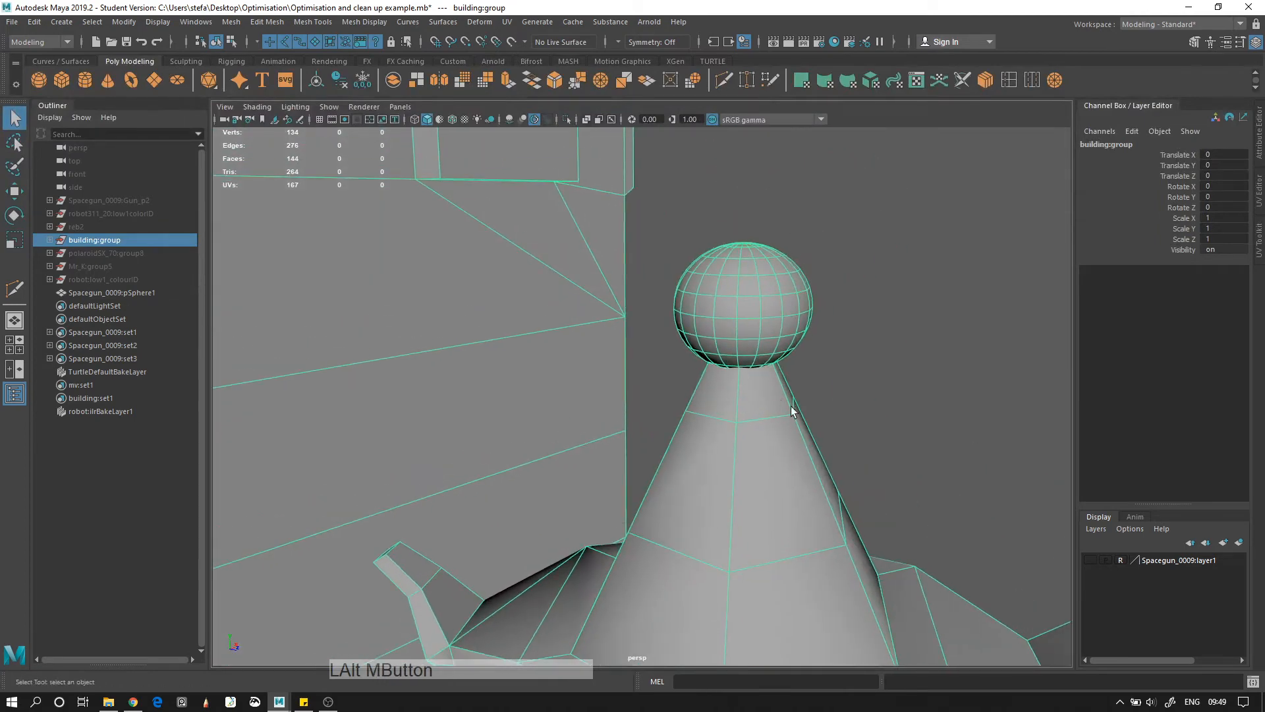
# Select all faces of the ball on top of the lantern's cone and delete them
pyautogui.click(777, 305)
pyautogui.keyDown('alt'); pyautogui.moveTo(729, 343); pyautogui.dragTo(849, 362); pyautogui.keyUp('alt')
pyautogui.keyDown('alt'); pyautogui.moveTo(849, 362); pyautogui.dragTo(790, 380, button='middle'); pyautogui.keyUp('alt')
pyautogui.moveTo(798, 266); pyautogui.dragTo(798, 302, button='right')
pyautogui.doubleClick(800, 256)
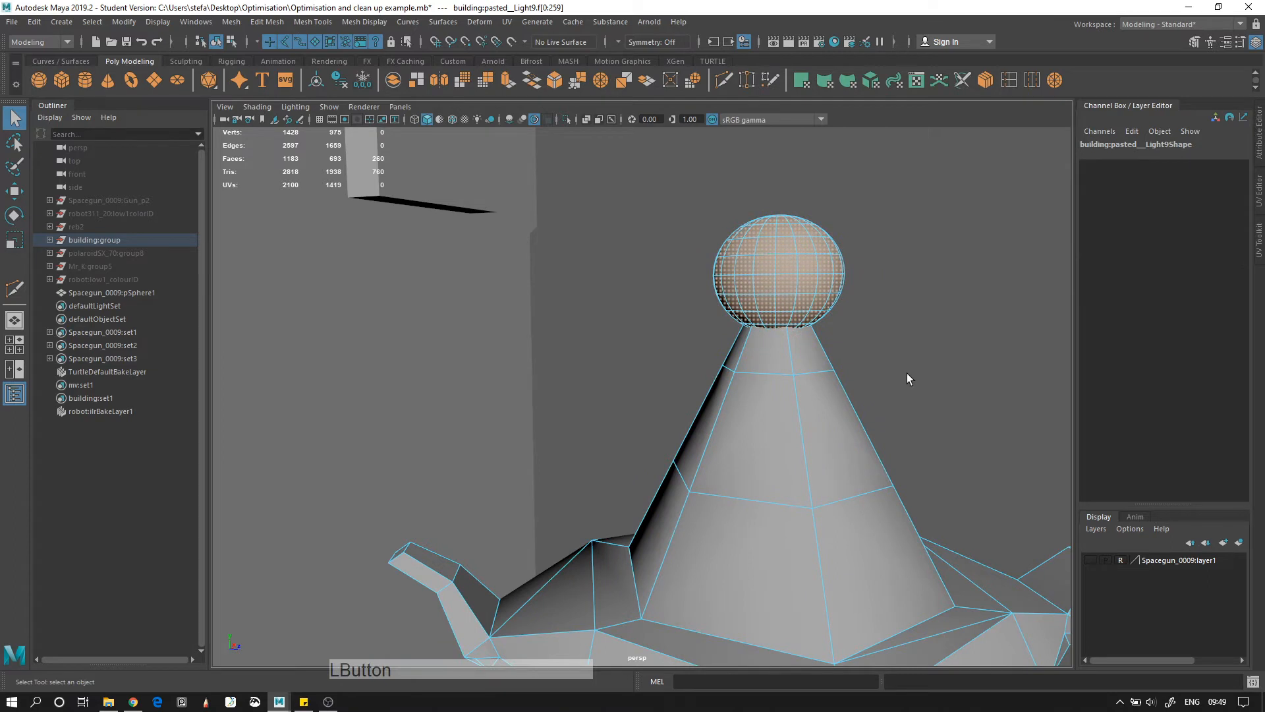
pyautogui.press('Delete')
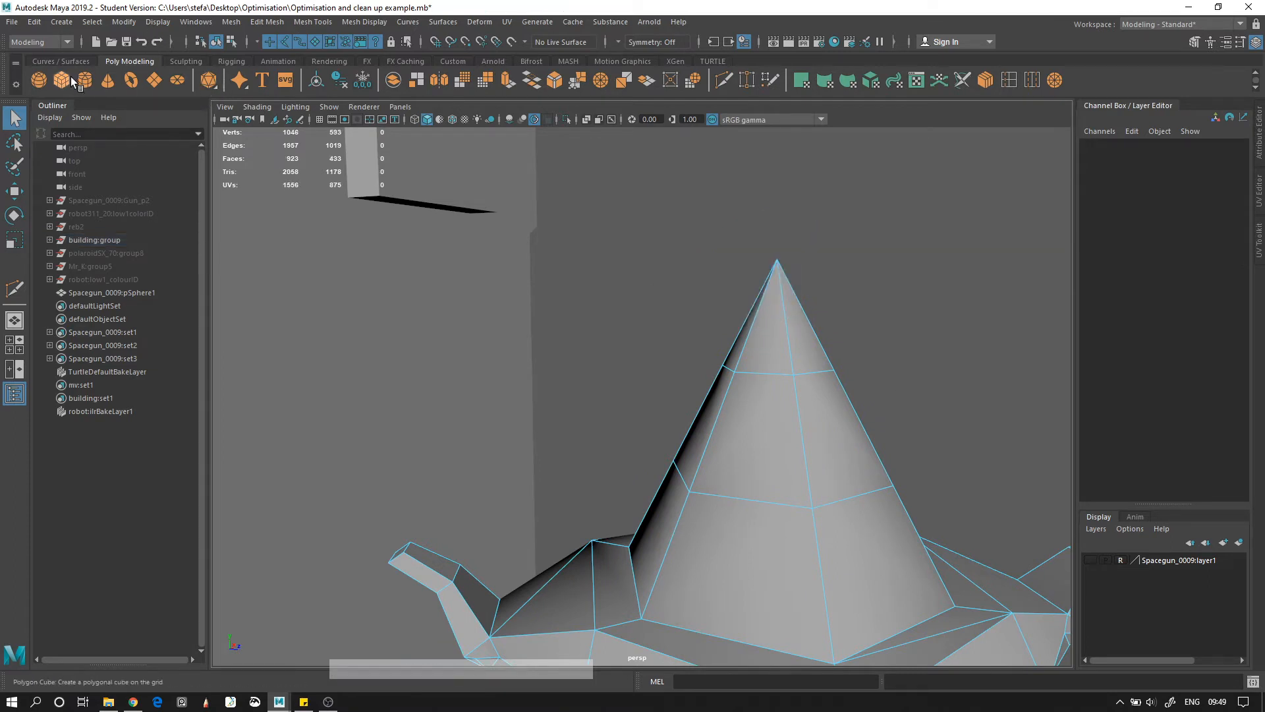
# Select the ring of faces at the very tip of the lantern's cone and start extruding them
pyautogui.moveTo(771, 305); pyautogui.dragTo(764, 332, button='right')
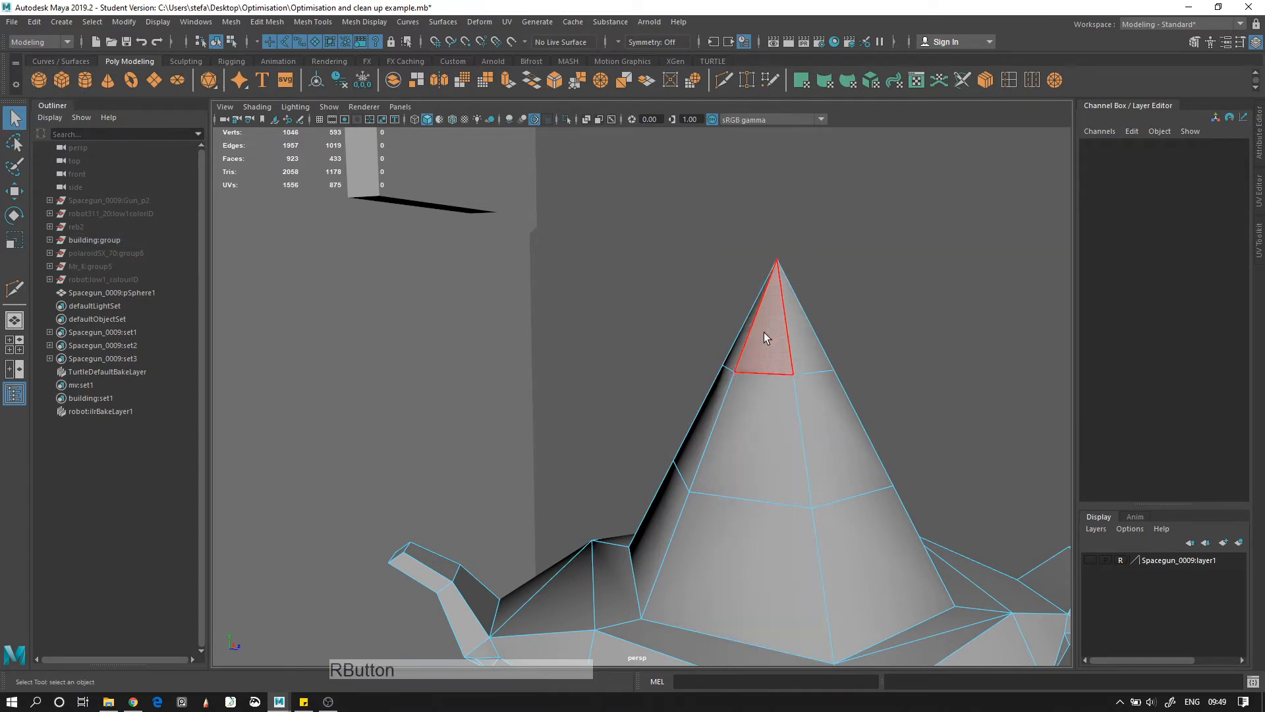
pyautogui.keyDown('alt'); pyautogui.moveTo(764, 333); pyautogui.dragTo(962, 394); pyautogui.keyUp('alt')
pyautogui.keyDown('alt'); pyautogui.moveTo(962, 394); pyautogui.dragTo(978, 387, button='right'); pyautogui.keyUp('alt')
pyautogui.keyDown('alt'); pyautogui.moveTo(977, 383); pyautogui.dragTo(679, 392, button='middle'); pyautogui.keyUp('alt')
pyautogui.keyDown('alt'); pyautogui.moveTo(679, 393); pyautogui.dragTo(869, 462, button='right'); pyautogui.keyUp('alt')
pyautogui.keyDown('alt'); pyautogui.moveTo(844, 356); pyautogui.dragTo(706, 367, button='middle'); pyautogui.keyUp('alt')
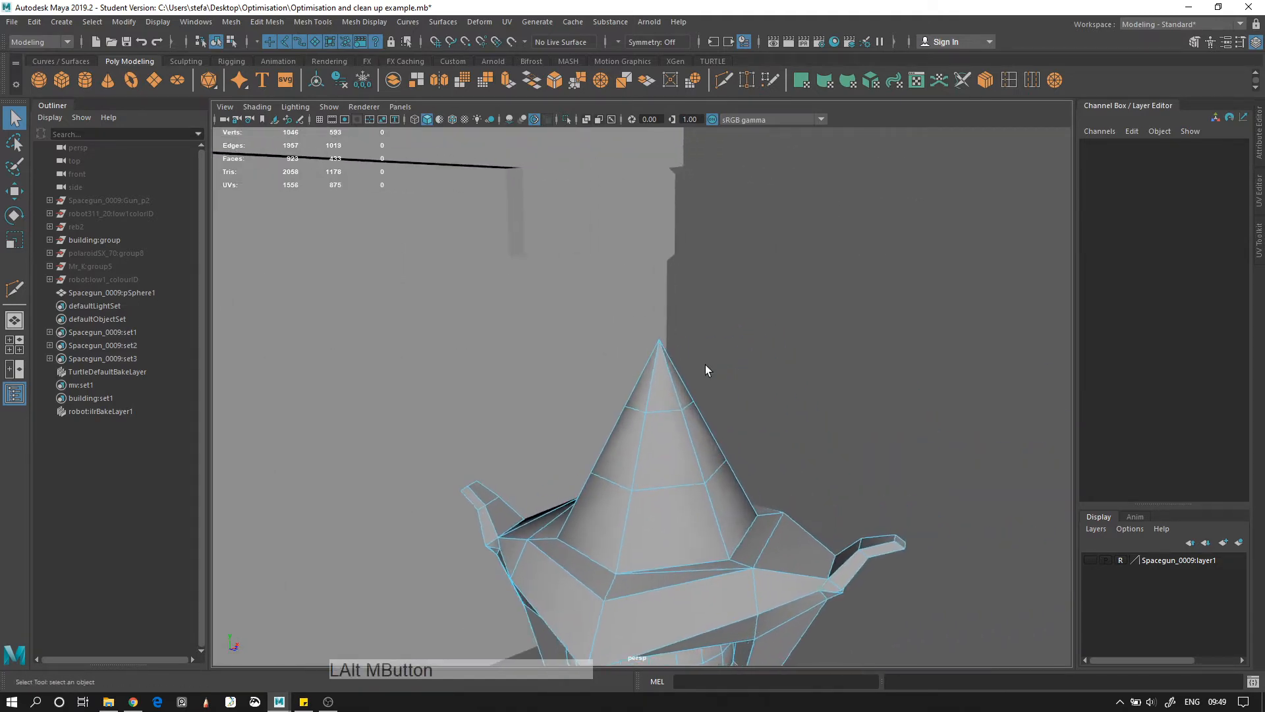
pyautogui.keyDown('alt'); pyautogui.moveTo(705, 367); pyautogui.dragTo(784, 395, button='right'); pyautogui.keyUp('alt')
pyautogui.moveTo(603, 346); pyautogui.dragTo(741, 310)
pyautogui.keyDown('alt'); pyautogui.moveTo(743, 311); pyautogui.dragTo(798, 292); pyautogui.keyUp('alt')
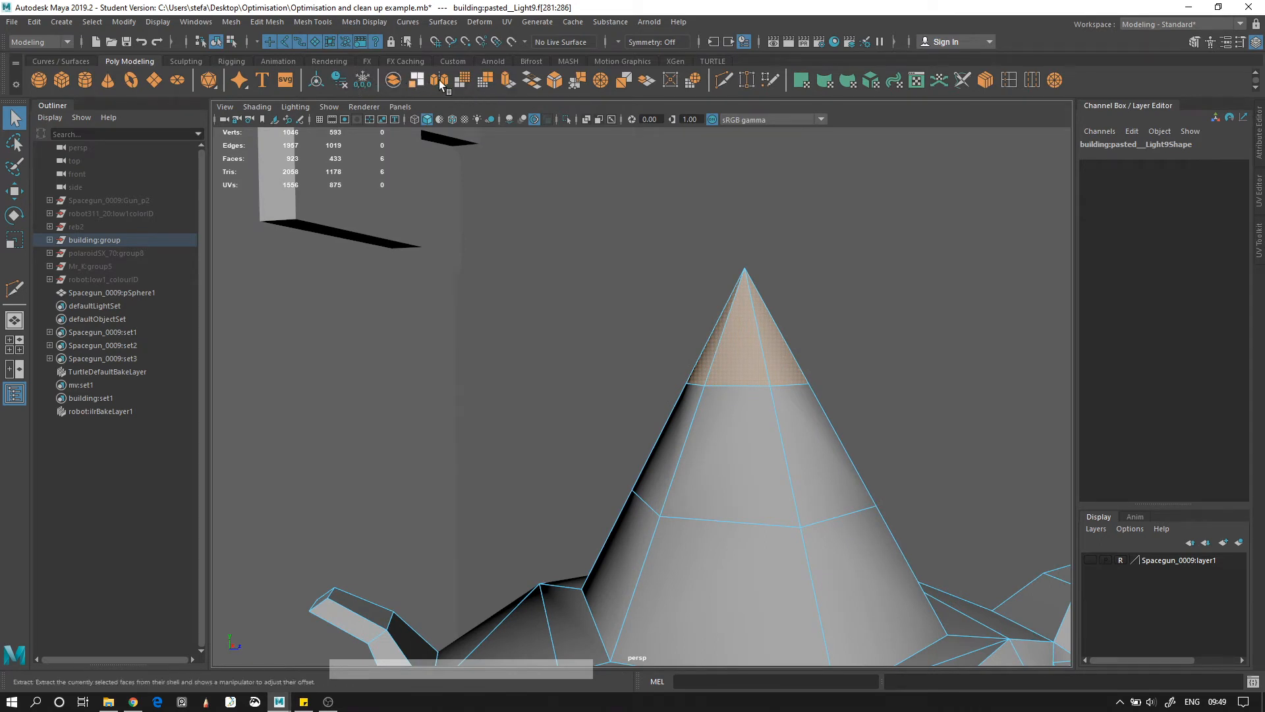
pyautogui.click(509, 82)
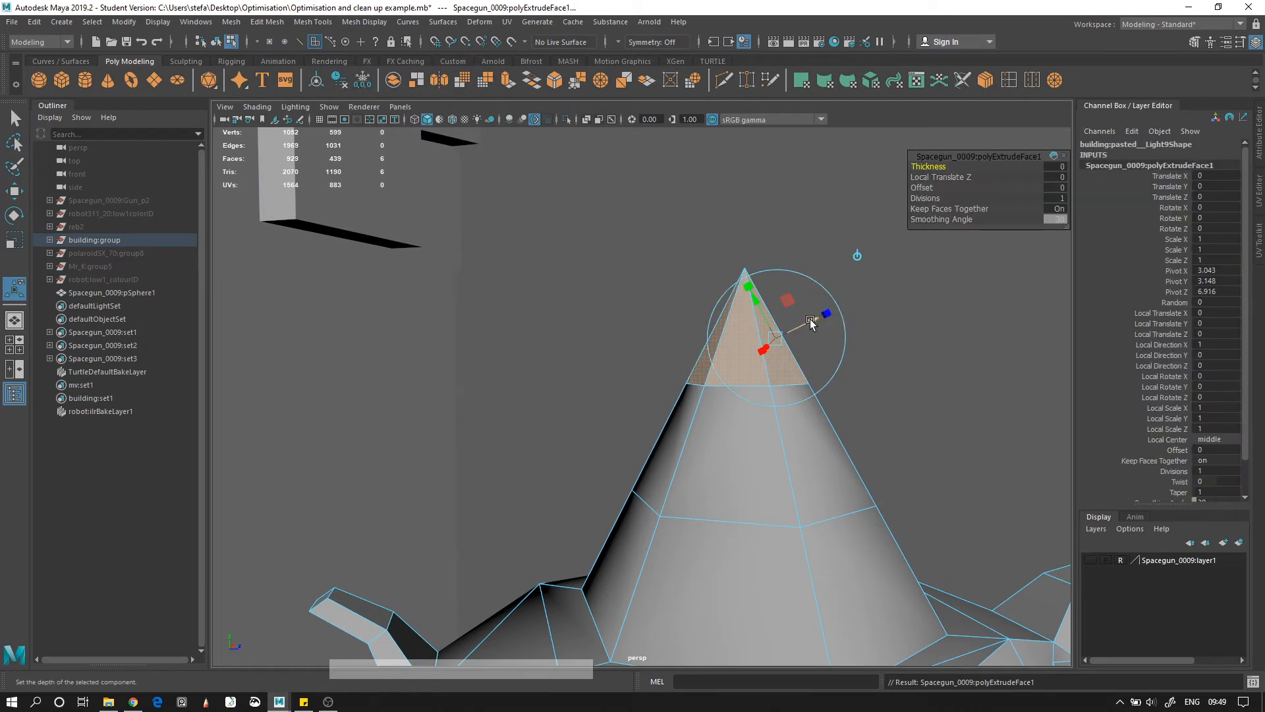
# Extrude the roof cone's tip faces outward by 0.125, then flatten them vertically and raise them into a column
pyautogui.moveTo(810, 320); pyautogui.dragTo(848, 305)
pyautogui.press('q')
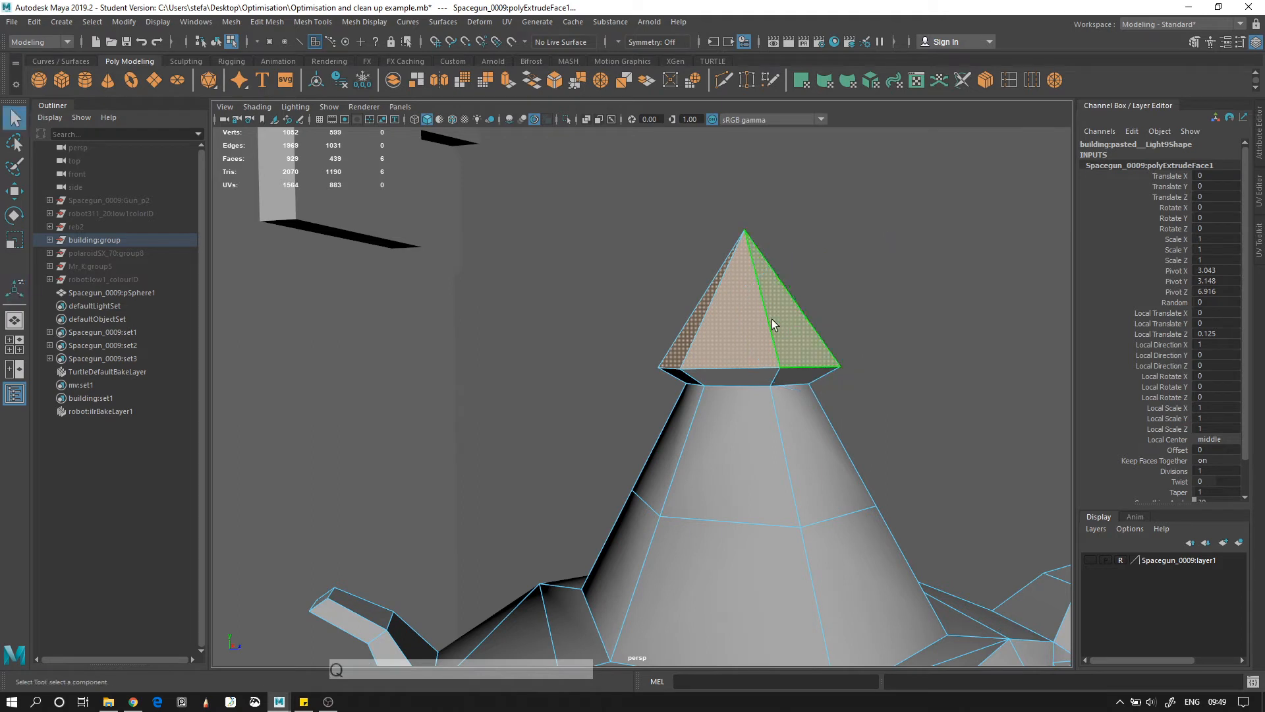
pyautogui.rightClick(778, 307)
pyautogui.press('r')
pyautogui.moveTo(746, 240); pyautogui.dragTo(757, 387)
pyautogui.press('w')
pyautogui.moveTo(747, 270); pyautogui.dragTo(750, 206)
pyautogui.moveTo(753, 190); pyautogui.dragTo(755, 197)
pyautogui.press('q')
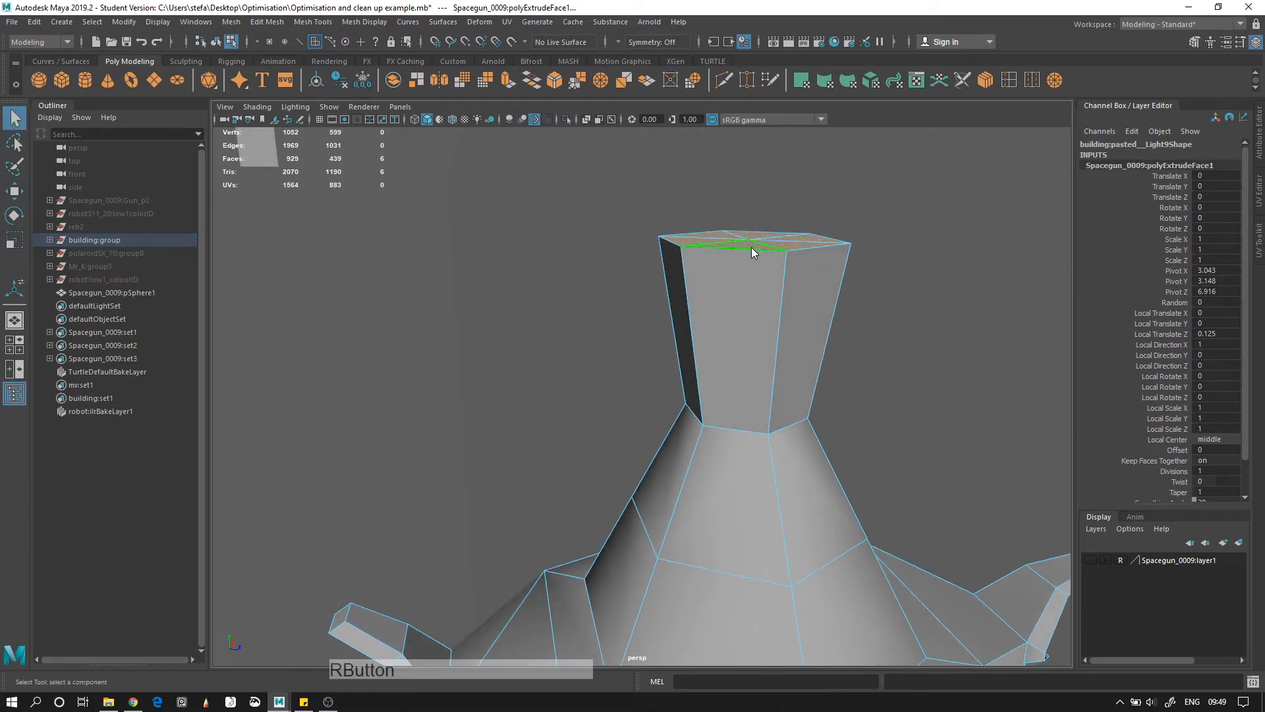
# Scale the column's upper rim edge loop inward so that it tapers into a narrow spire
pyautogui.moveTo(751, 247); pyautogui.dragTo(753, 232, button='right')
pyautogui.doubleClick(750, 250)
pyautogui.press('r')
pyautogui.moveTo(753, 243); pyautogui.dragTo(644, 243)
pyautogui.press('w')
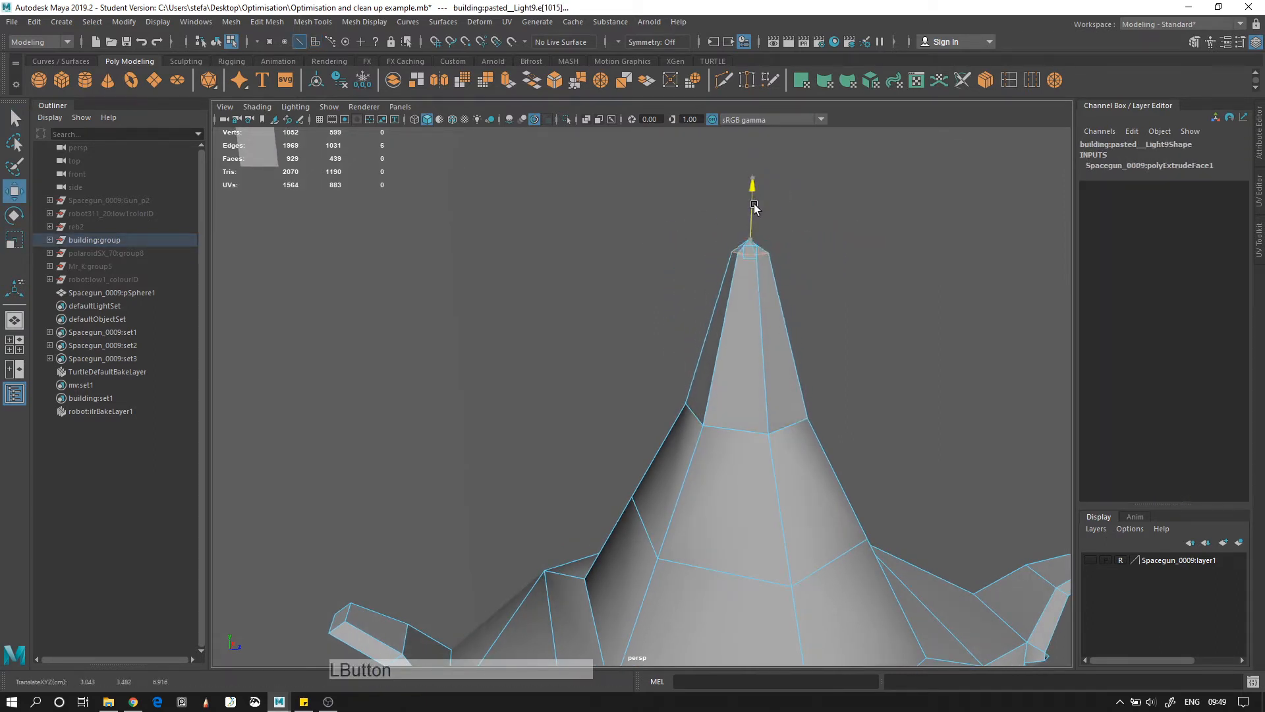
pyautogui.click(906, 201)
# Insert four horizontal edge loops spaced down the height of the spire
pyautogui.press('g')
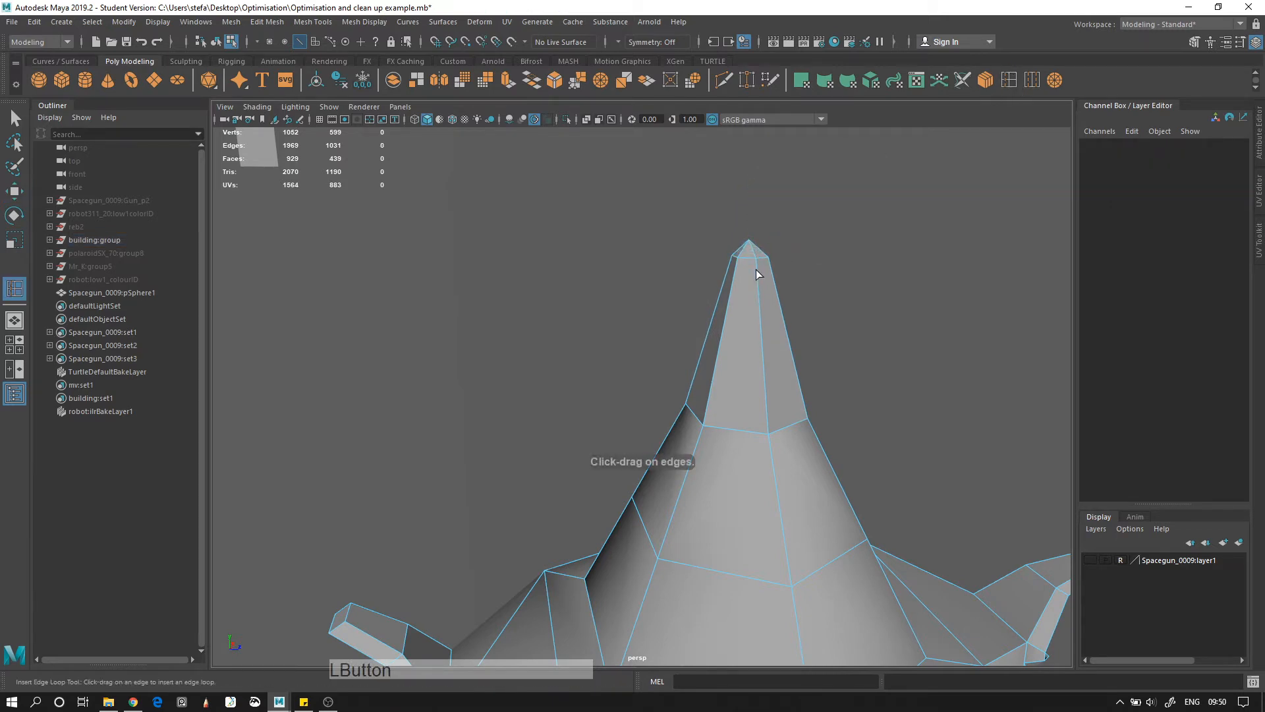
pyautogui.moveTo(756, 272); pyautogui.dragTo(759, 332)
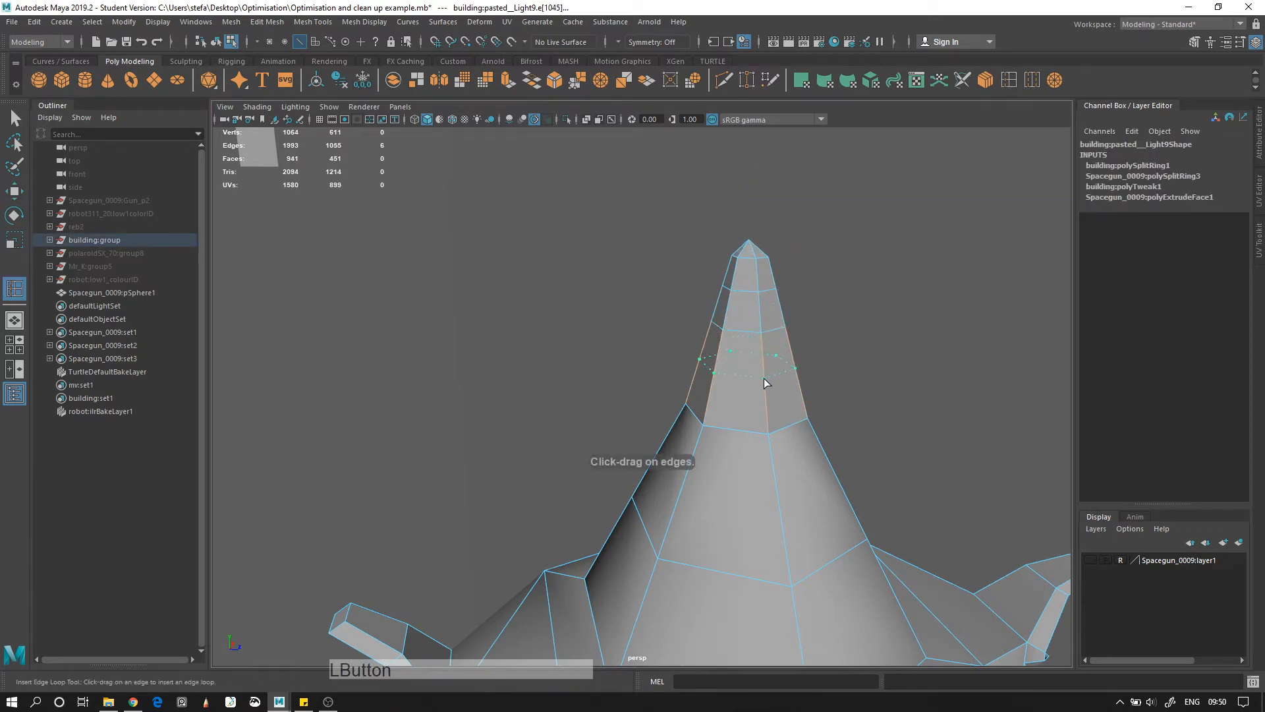
pyautogui.moveTo(764, 379); pyautogui.dragTo(764, 379)
pyautogui.moveTo(765, 399); pyautogui.dragTo(784, 371)
# Pinch the spire's lowest new edge loop inward and widen the loops above it to form a rounded bulb
pyautogui.press('q')
pyautogui.press('r')
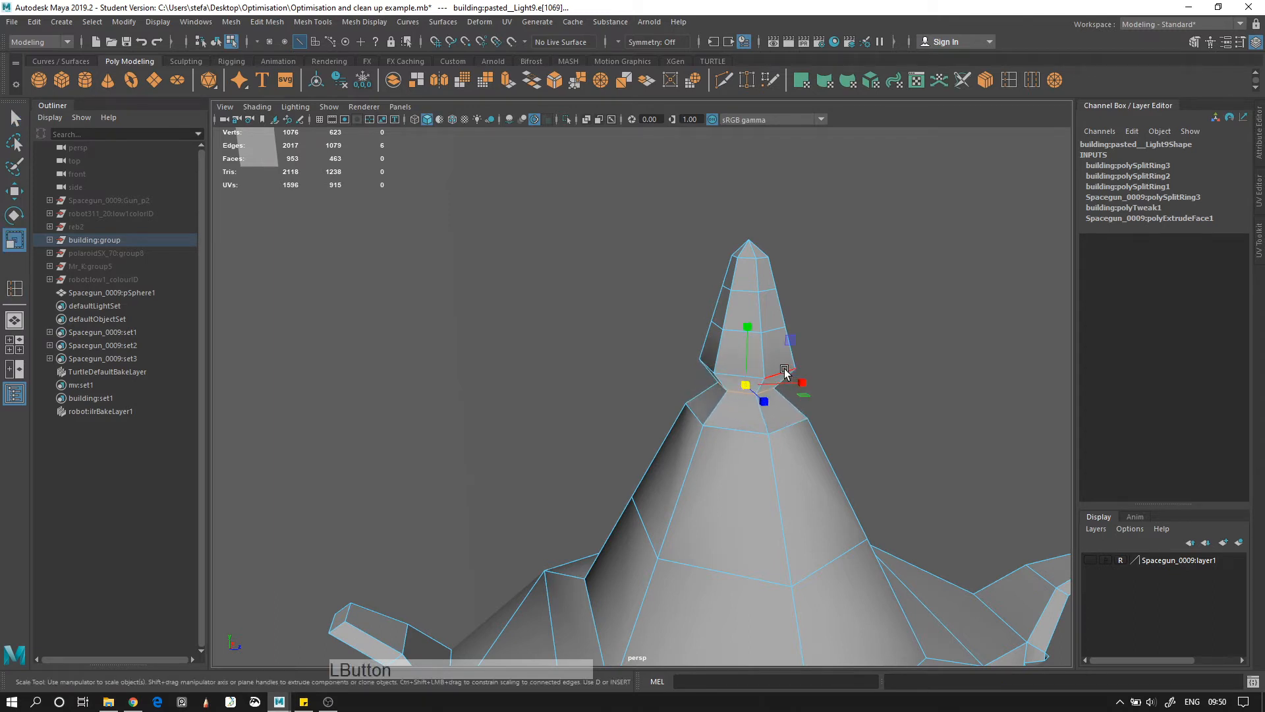
pyautogui.moveTo(753, 330); pyautogui.dragTo(791, 340)
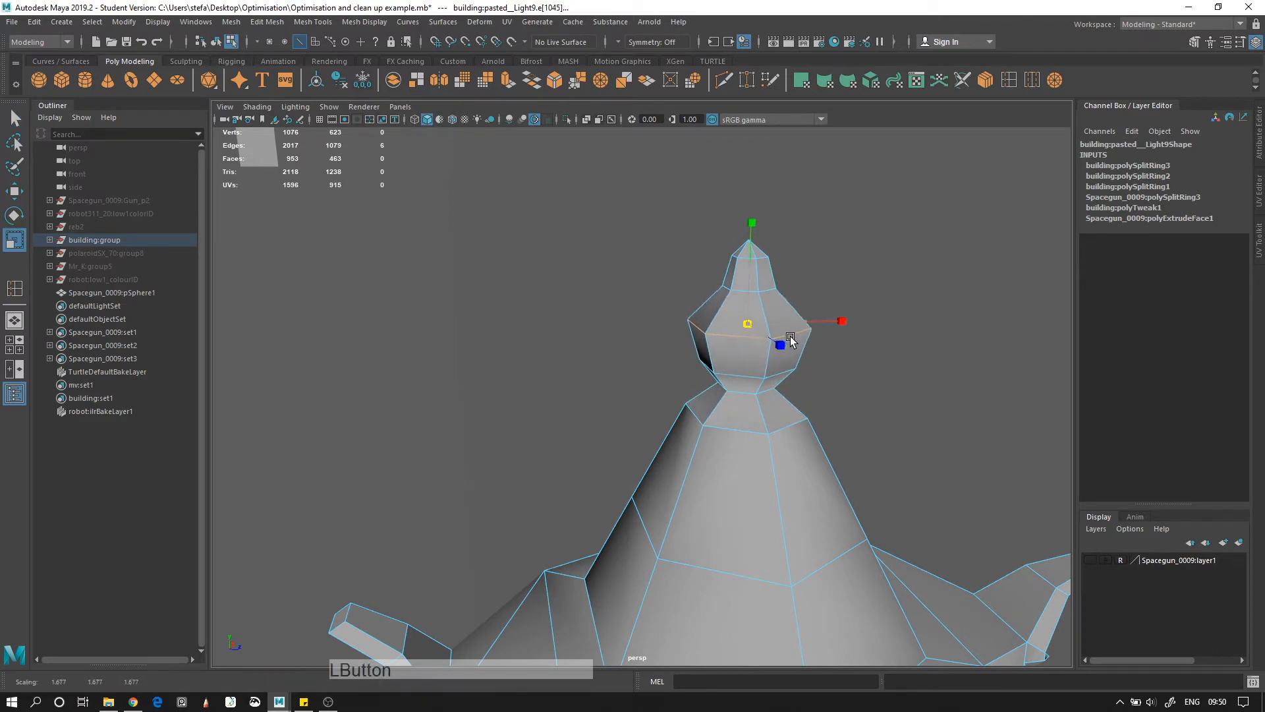
pyautogui.doubleClick(765, 290)
pyautogui.moveTo(748, 287); pyautogui.dragTo(755, 329)
pyautogui.doubleClick(758, 341)
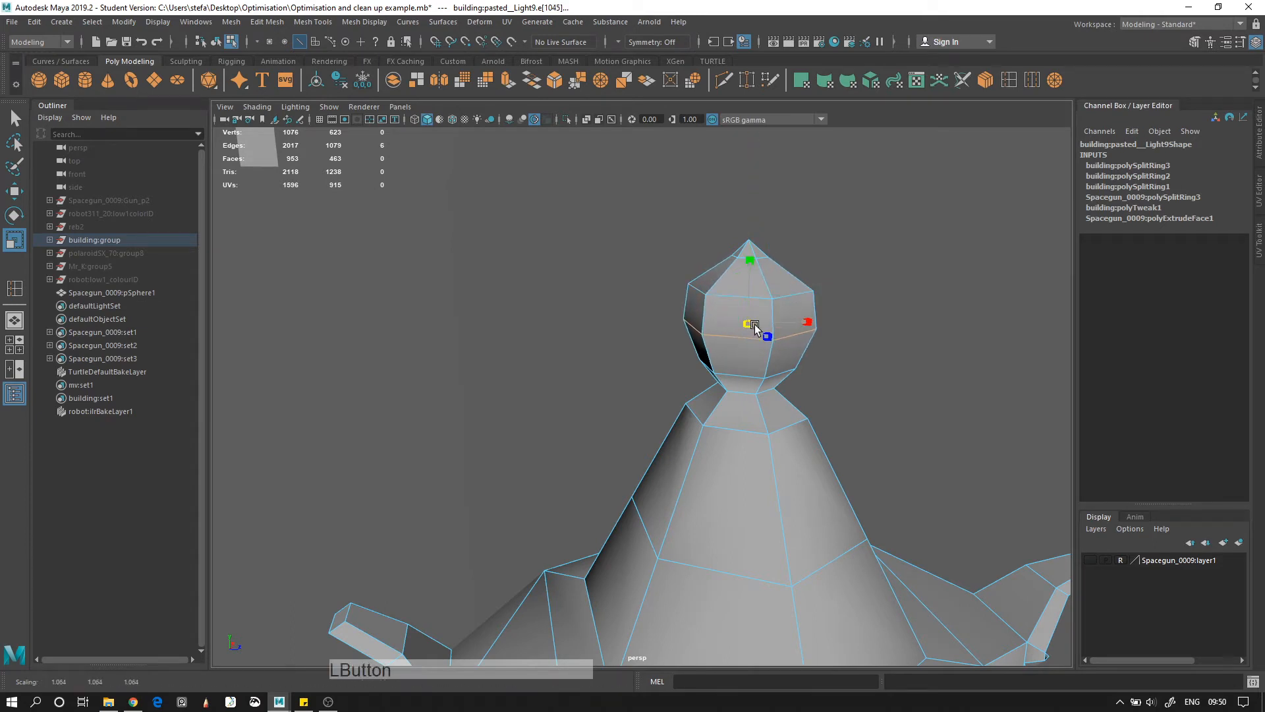
pyautogui.click(736, 371)
pyautogui.moveTo(738, 374); pyautogui.dragTo(752, 373)
pyautogui.doubleClick(757, 384)
# Scale the pinched neck edge loop beneath the bulb outward into a flared collar
pyautogui.keyDown('alt'); pyautogui.moveTo(873, 405); pyautogui.dragTo(884, 365); pyautogui.keyUp('alt')
pyautogui.hotkey('alt', 'd')
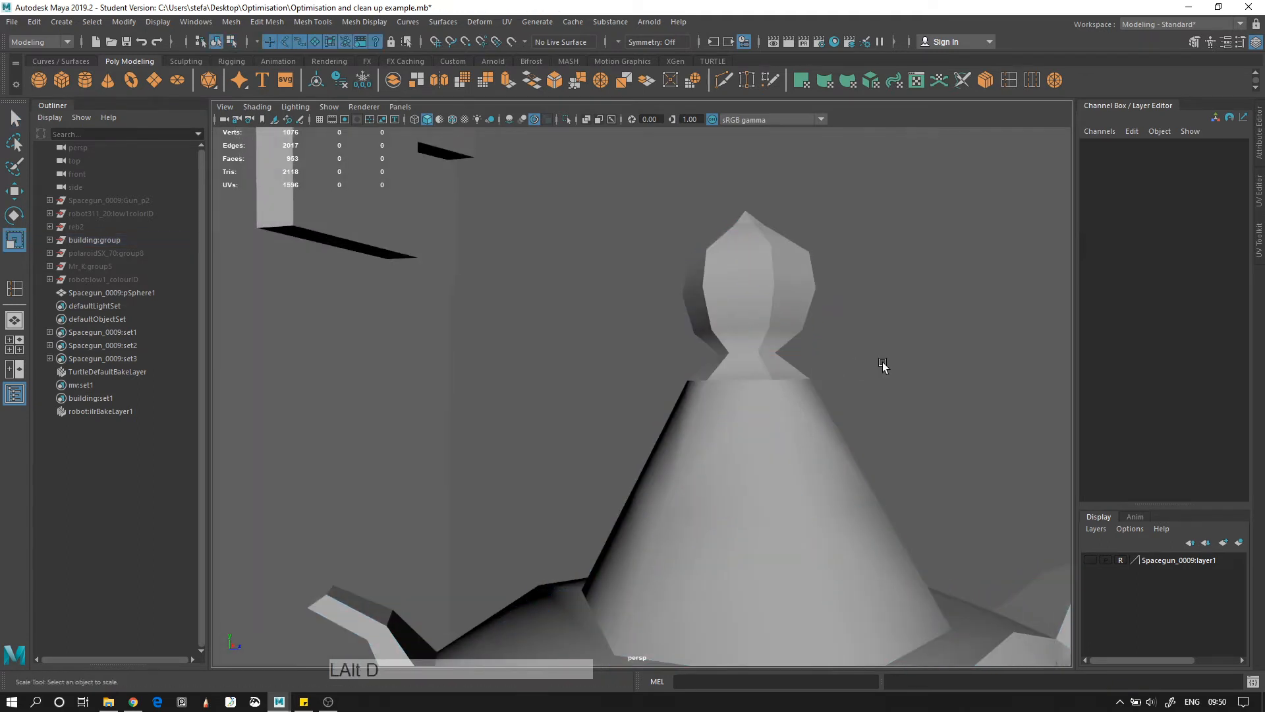
pyautogui.click(747, 360)
pyautogui.moveTo(749, 360); pyautogui.dragTo(754, 230, button='right')
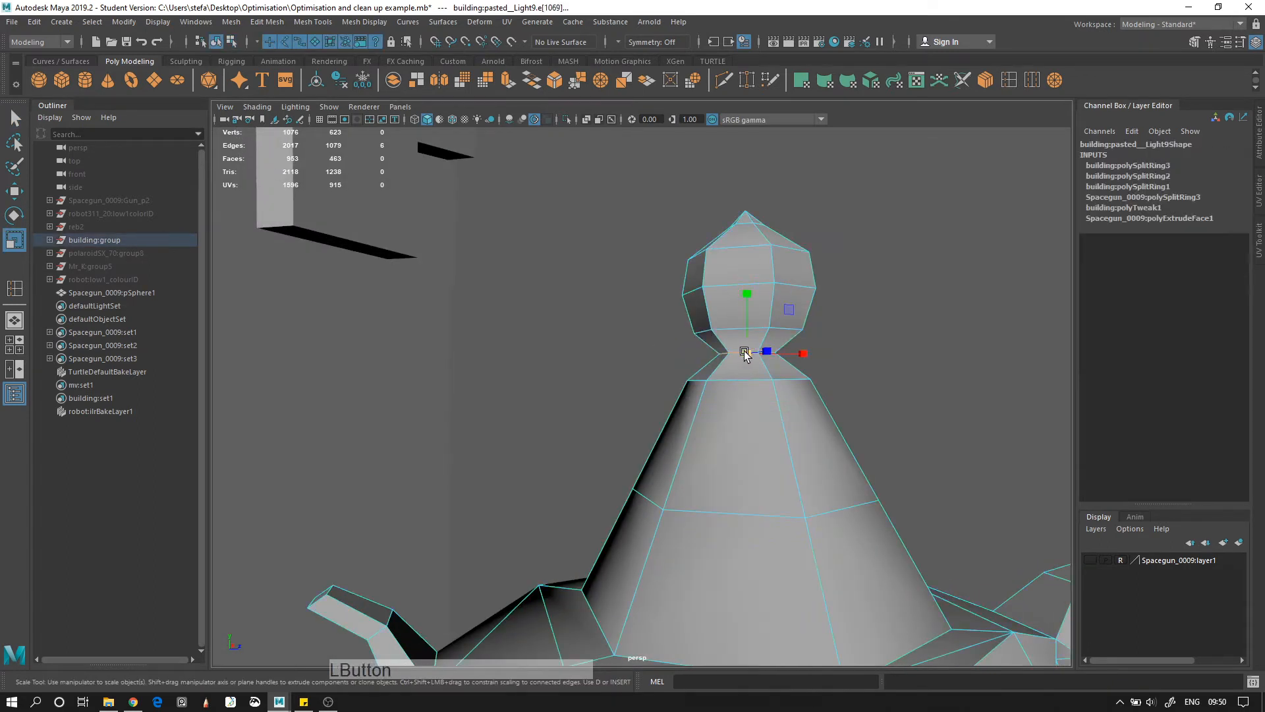
pyautogui.moveTo(744, 353); pyautogui.dragTo(713, 350)
pyautogui.hotkey('alt', 'd')
# Soften the edges of the whole finial, covering the bulb and the collar
pyautogui.click(784, 310)
pyautogui.moveTo(779, 316); pyautogui.dragTo(746, 306, button='right')
pyautogui.keyDown('alt'); pyautogui.moveTo(683, 233); pyautogui.dragTo(651, 218); pyautogui.keyUp('alt')
pyautogui.moveTo(644, 191); pyautogui.dragTo(899, 385)
pyautogui.click(364, 22)
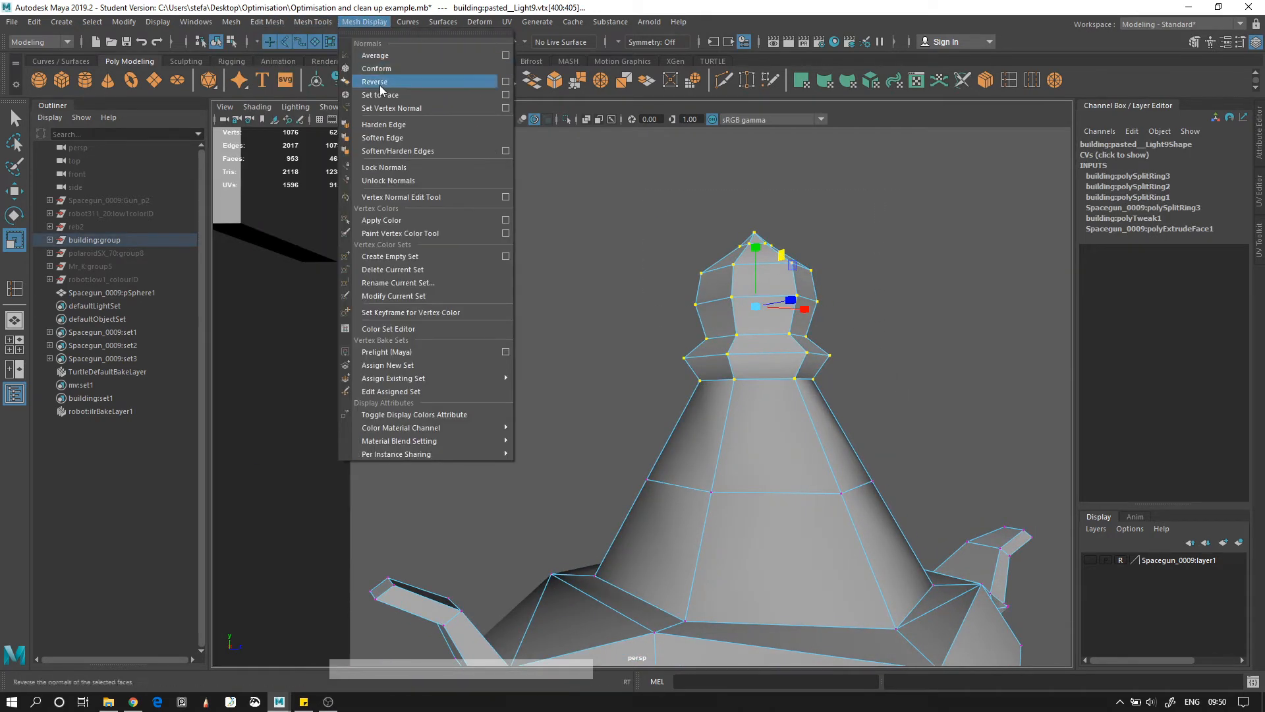
pyautogui.click(388, 140)
# Harden the two edge loops directly above and below the finial's collar
pyautogui.keyDown('alt'); pyautogui.moveTo(758, 316); pyautogui.dragTo(828, 331); pyautogui.keyUp('alt')
pyautogui.moveTo(777, 374); pyautogui.dragTo(780, 285, button='right')
pyautogui.doubleClick(775, 400)
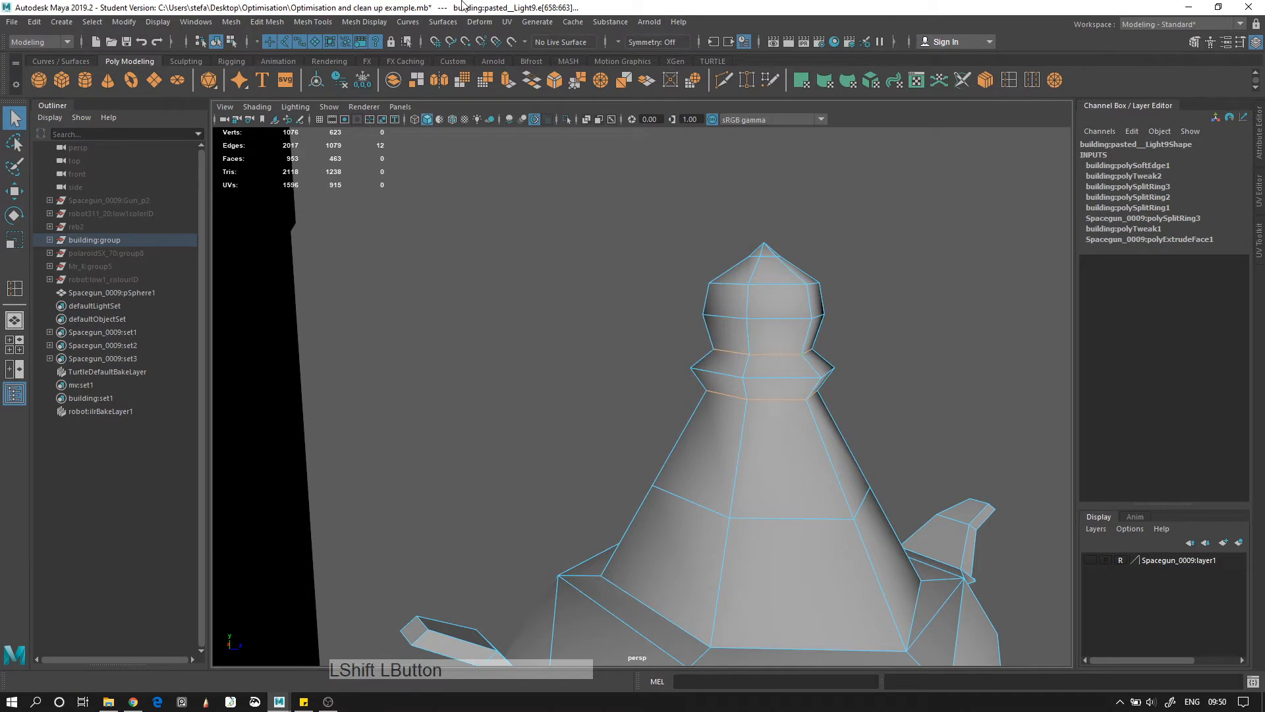
pyautogui.click(381, 23)
pyautogui.click(388, 126)
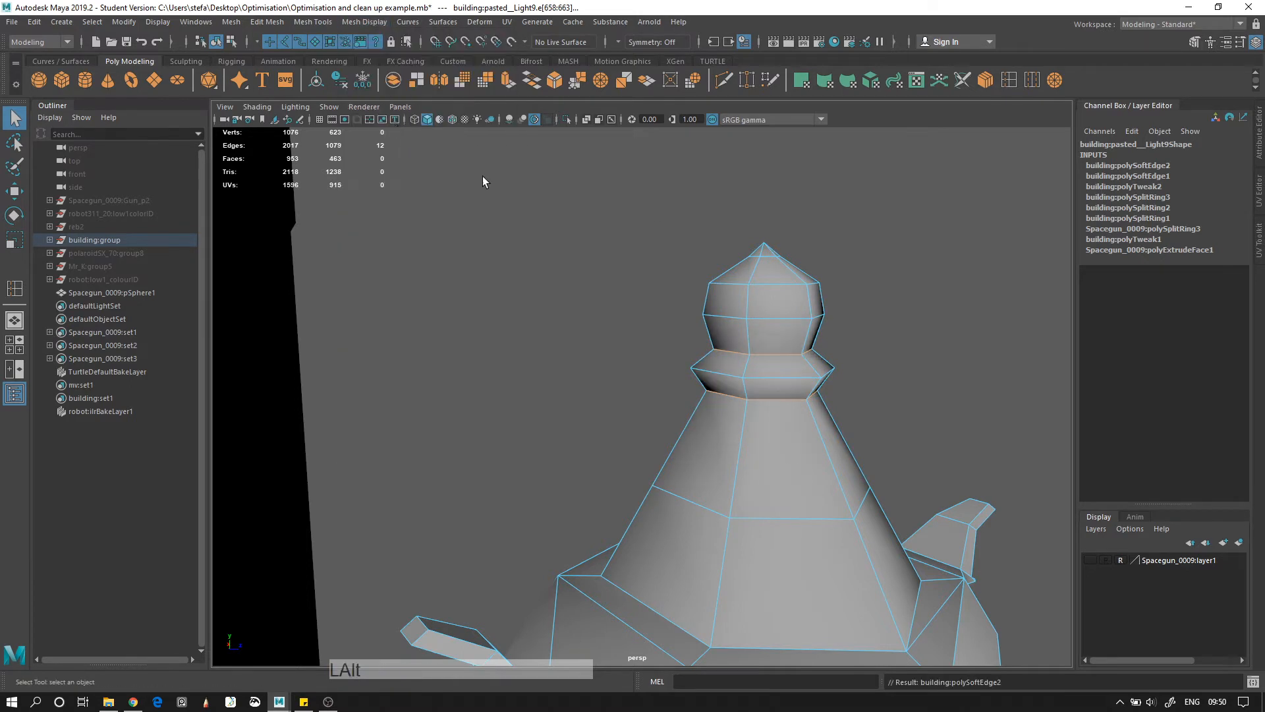
# Examine the lantern's finial from above and from the side, and view the lantern beside the building
pyautogui.keyDown('alt'); pyautogui.moveTo(482, 176); pyautogui.dragTo(493, 199, button='right'); pyautogui.keyUp('alt')
pyautogui.keyDown('alt'); pyautogui.moveTo(492, 199); pyautogui.dragTo(1046, 436); pyautogui.keyUp('alt')
pyautogui.keyDown('alt'); pyautogui.moveTo(768, 398); pyautogui.dragTo(758, 431); pyautogui.keyUp('alt')
pyautogui.click(688, 376)
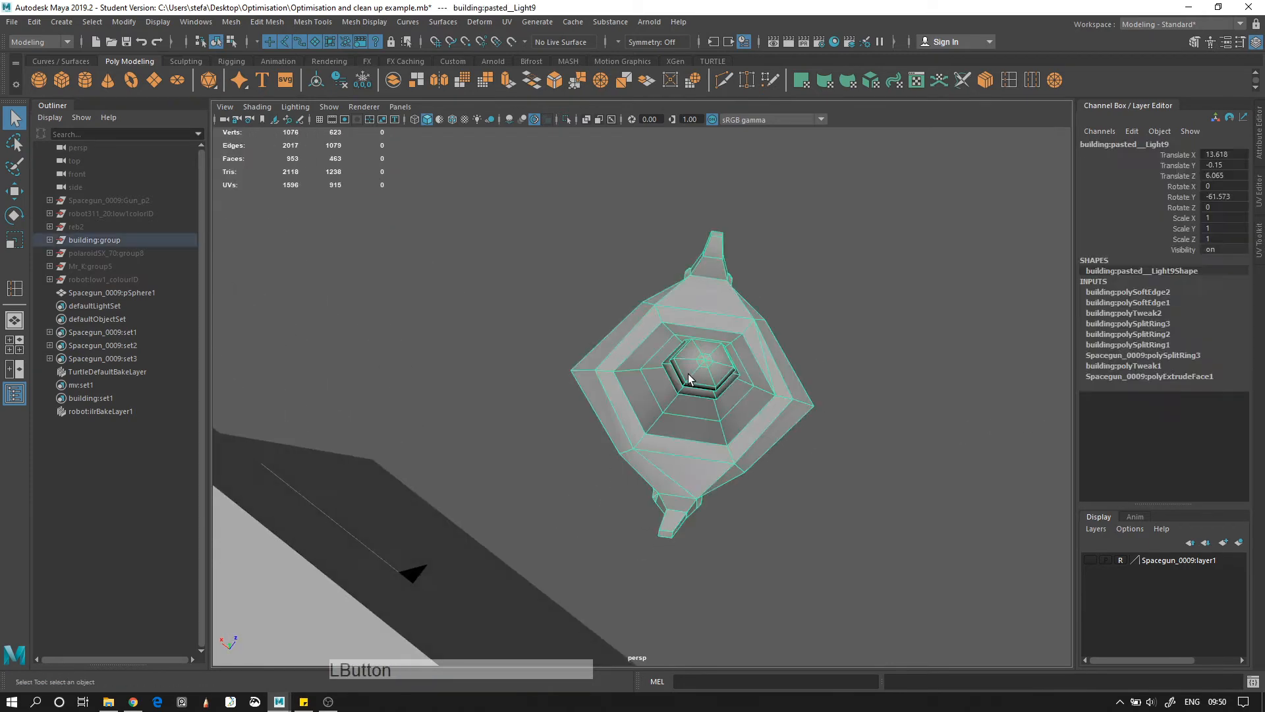
pyautogui.keyDown('alt'); pyautogui.moveTo(723, 362); pyautogui.dragTo(858, 461, button='right'); pyautogui.keyUp('alt')
pyautogui.keyDown('alt'); pyautogui.moveTo(858, 464); pyautogui.dragTo(705, 312); pyautogui.keyUp('alt')
pyautogui.moveTo(740, 325); pyautogui.dragTo(692, 304, button='right')
pyautogui.moveTo(590, 204); pyautogui.dragTo(887, 421)
pyautogui.keyDown('alt'); pyautogui.moveTo(887, 422); pyautogui.dragTo(911, 511); pyautogui.keyUp('alt')
pyautogui.press('r')
pyautogui.keyDown('alt'); pyautogui.moveTo(819, 409); pyautogui.dragTo(918, 359); pyautogui.keyUp('alt')
pyautogui.click(784, 316)
pyautogui.keyDown('alt'); pyautogui.moveTo(918, 359); pyautogui.dragTo(682, 321, button='right'); pyautogui.keyUp('alt')
pyautogui.keyDown('alt'); pyautogui.moveTo(682, 322); pyautogui.dragTo(773, 201, button='middle'); pyautogui.keyUp('alt')
pyautogui.keyDown('alt'); pyautogui.moveTo(802, 377); pyautogui.dragTo(729, 410); pyautogui.keyUp('alt')
pyautogui.keyDown('alt'); pyautogui.moveTo(729, 409); pyautogui.dragTo(832, 344, button='middle'); pyautogui.keyUp('alt')
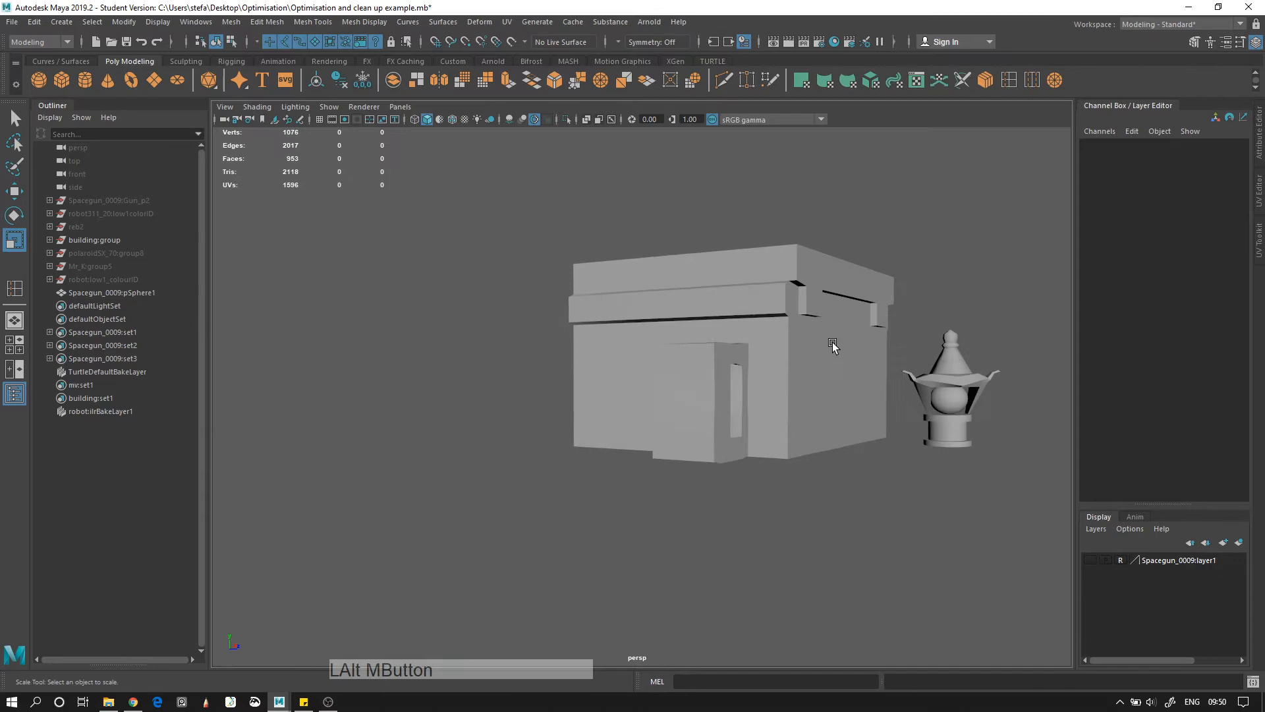
# Try target-welding the upper interior vertices of the vending machine's recessed panel to its top edge, and undo the welds
pyautogui.click(691, 370)
pyautogui.keyDown('alt'); pyautogui.moveTo(691, 370); pyautogui.dragTo(613, 392); pyautogui.keyUp('alt')
pyautogui.keyDown('alt'); pyautogui.moveTo(613, 393); pyautogui.dragTo(743, 429, button='right'); pyautogui.keyUp('alt')
pyautogui.keyDown('alt'); pyautogui.moveTo(742, 429); pyautogui.dragTo(765, 231); pyautogui.keyUp('alt')
pyautogui.click(747, 82)
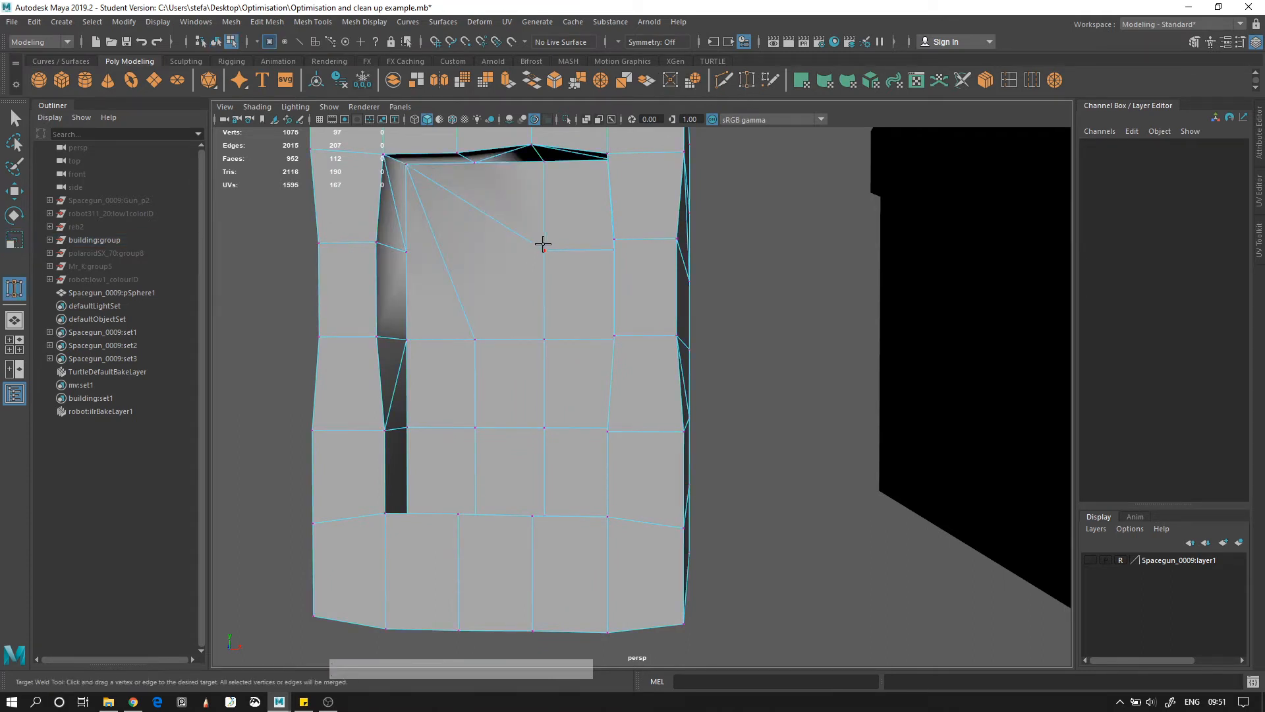
pyautogui.moveTo(610, 170); pyautogui.dragTo(607, 158)
pyautogui.keyDown('alt'); pyautogui.moveTo(608, 158); pyautogui.dragTo(806, 229); pyautogui.keyUp('alt')
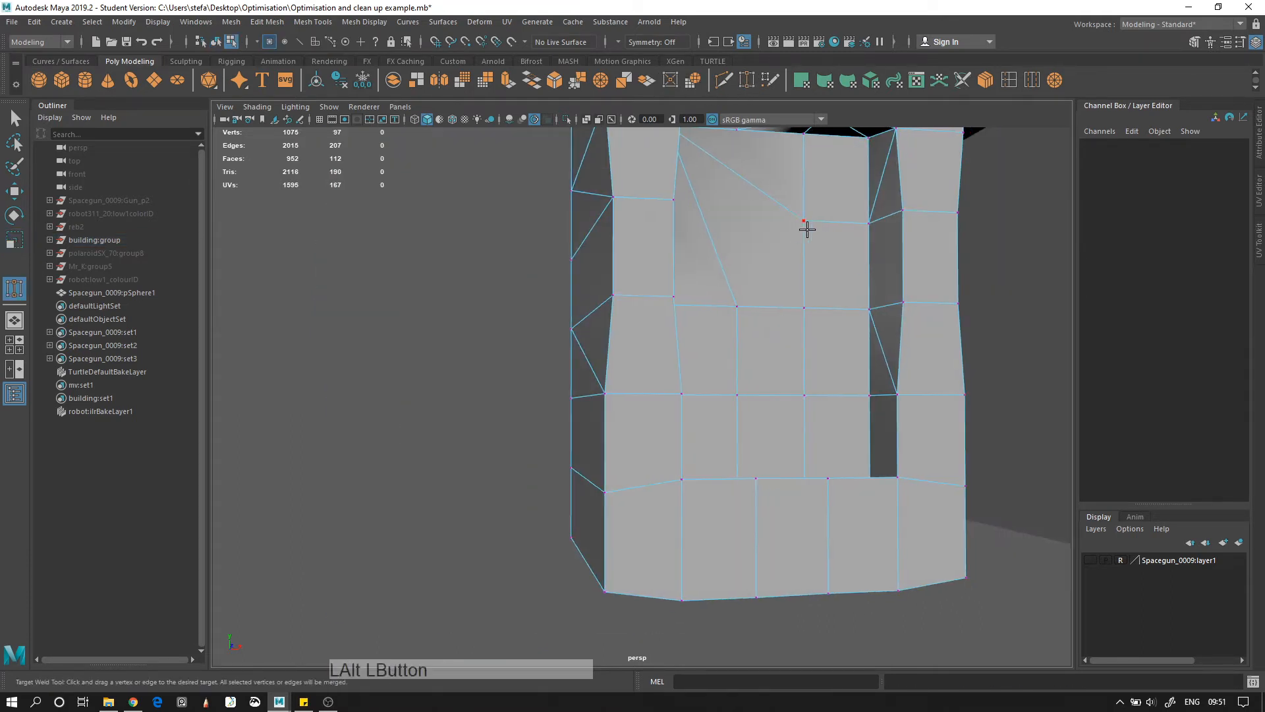
pyautogui.moveTo(863, 155); pyautogui.dragTo(864, 149)
pyautogui.keyDown('alt'); pyautogui.moveTo(833, 220); pyautogui.dragTo(659, 325); pyautogui.keyUp('alt')
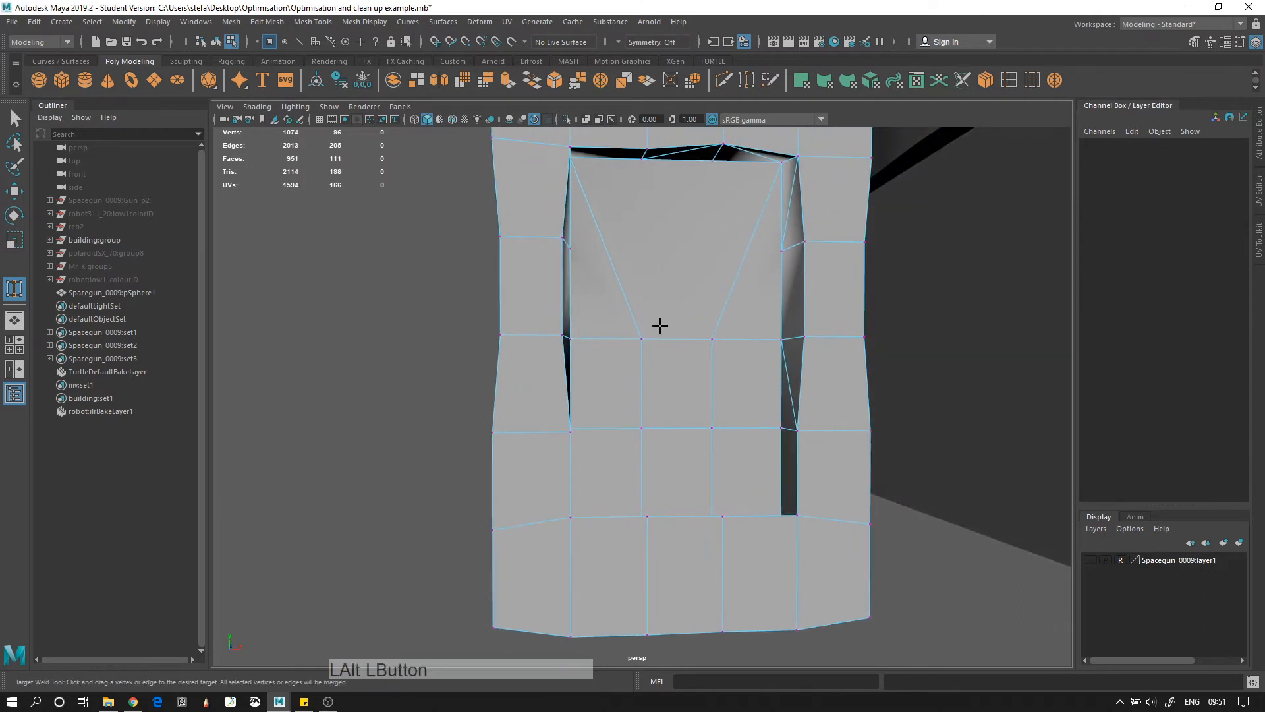
pyautogui.hotkey('ctrl', 'z')
pyautogui.hotkey('ctrl', 'z')
# Try deleting the faces of the vending machine's recessed front panel, and undo the deletion
pyautogui.rightClick(671, 258)
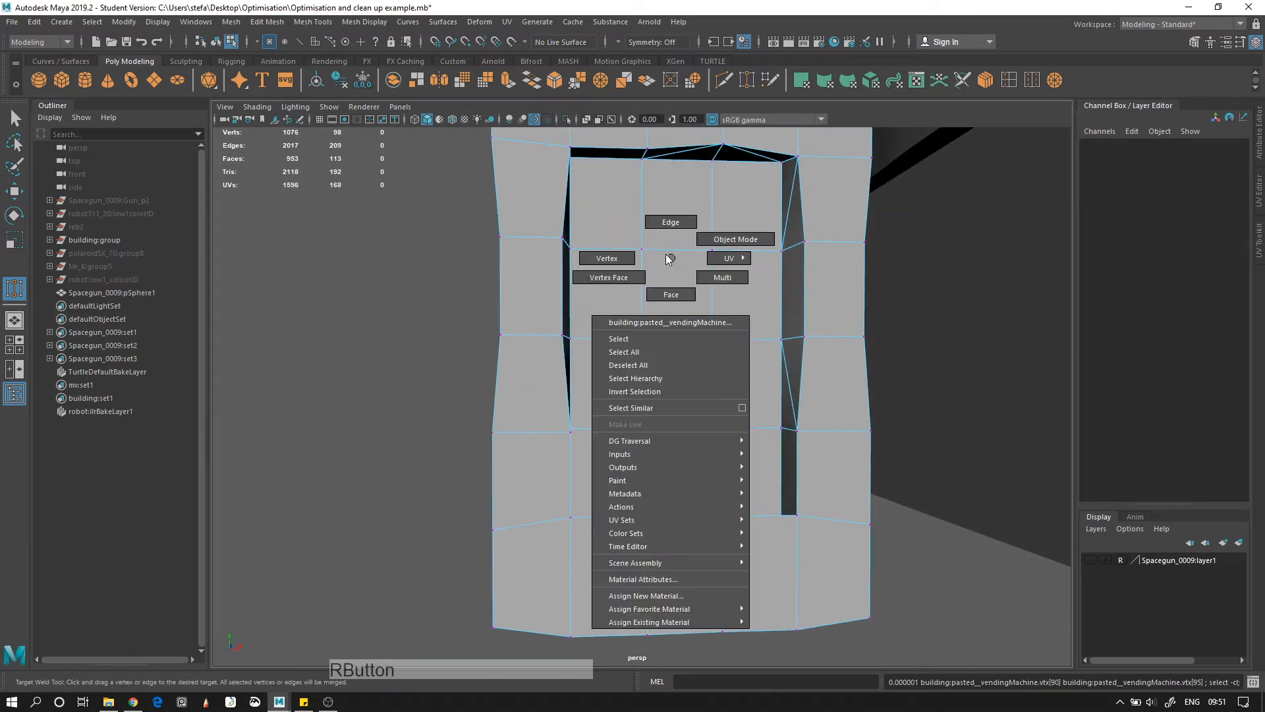
pyautogui.moveTo(678, 288); pyautogui.dragTo(676, 291, button='right')
pyautogui.keyDown('alt'); pyautogui.moveTo(674, 282); pyautogui.dragTo(627, 218); pyautogui.keyUp('alt')
pyautogui.click(541, 220)
pyautogui.press('q')
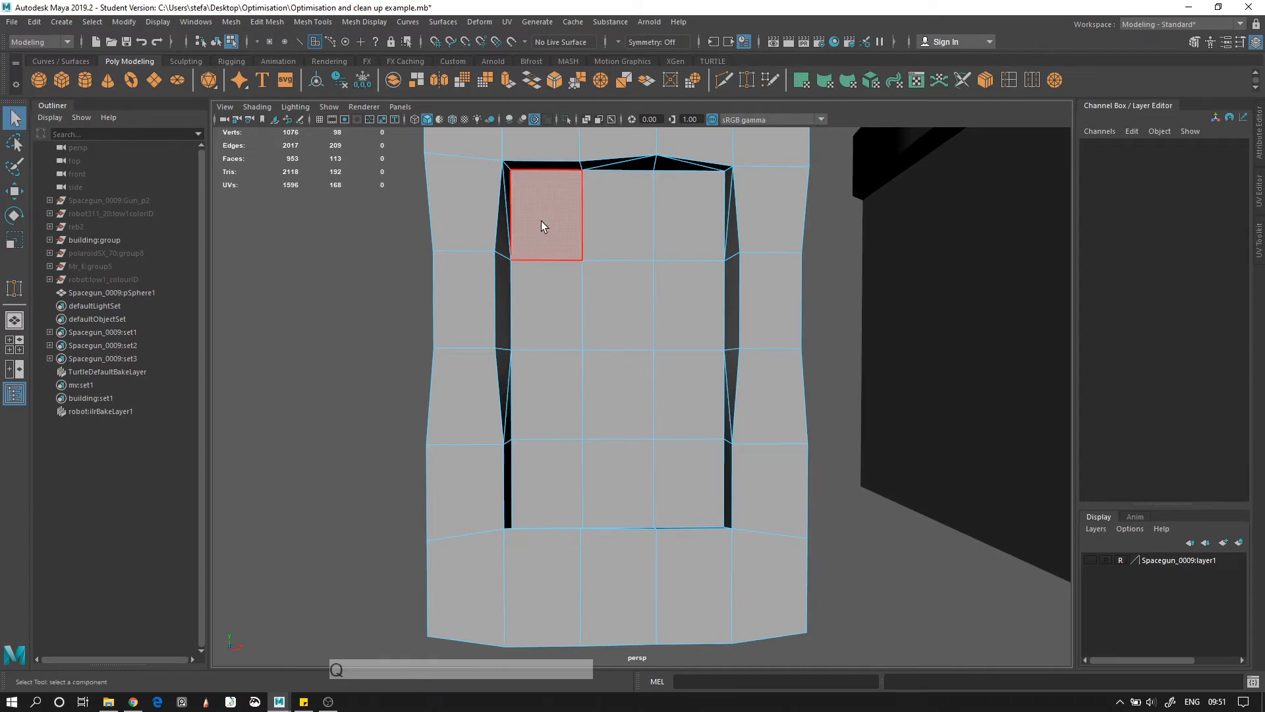
pyautogui.click(547, 235)
pyautogui.keyDown('shift'); pyautogui.click(566, 330); pyautogui.keyUp('shift')
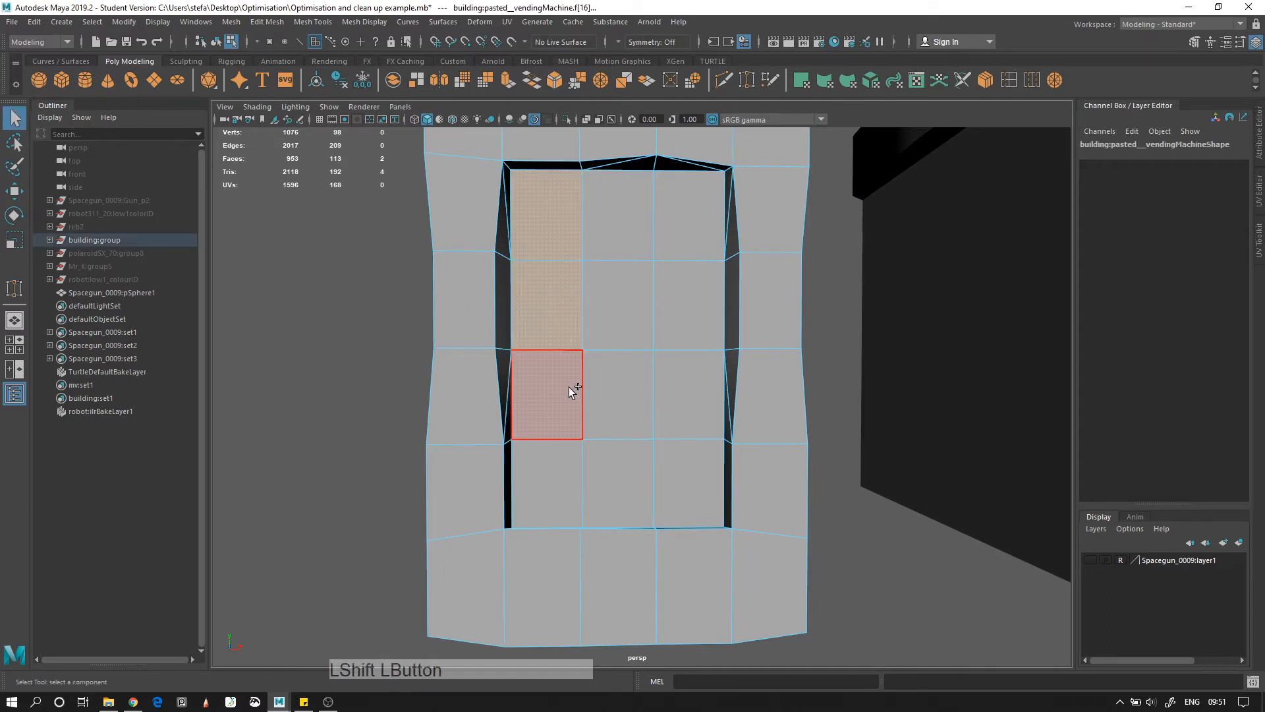
pyautogui.keyDown('shift'); pyautogui.click(568, 386); pyautogui.keyUp('shift')
pyautogui.keyDown('shift'); pyautogui.click(573, 481); pyautogui.keyUp('shift')
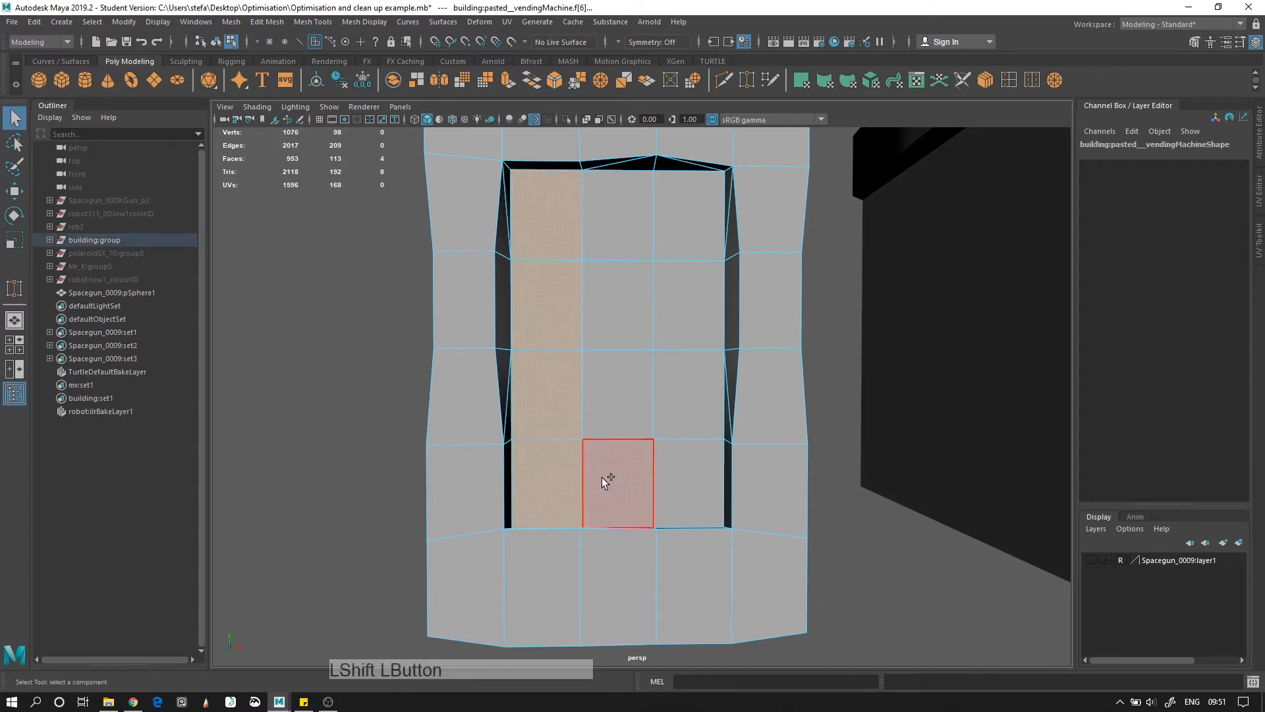
pyautogui.keyDown('shift'); pyautogui.click(674, 236); pyautogui.keyUp('shift')
pyautogui.keyDown('shift'); pyautogui.click(626, 223); pyautogui.keyUp('shift')
pyautogui.press('Delete')
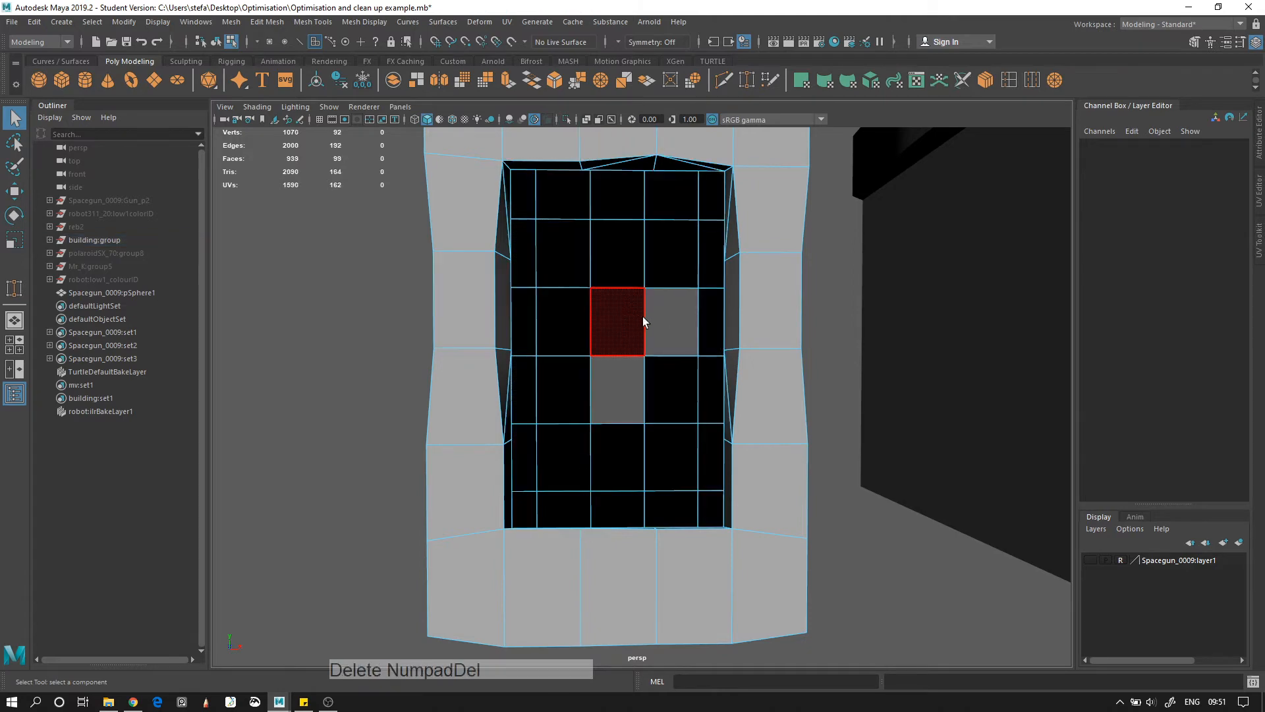
pyautogui.hotkey('ctrl', 'z')
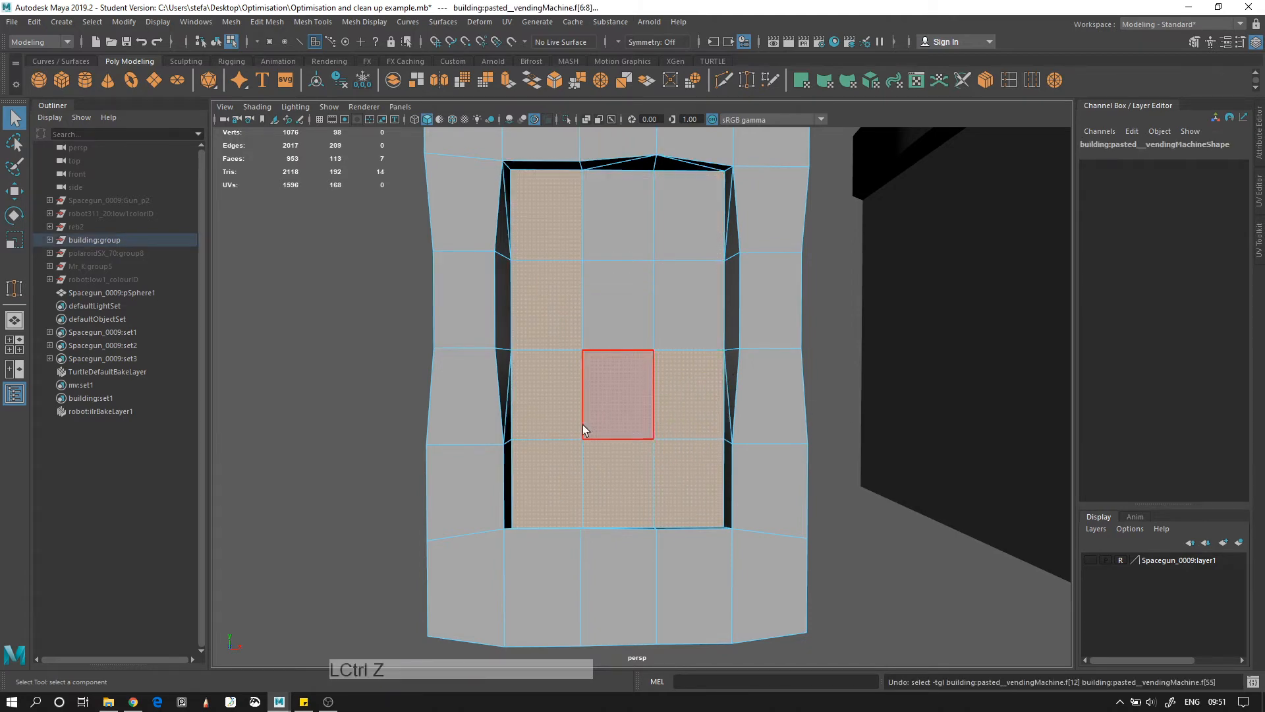
pyautogui.hotkey('alt', 'd')
# Try merging the recessed panel's six interior vertices to their center, and undo the merge
pyautogui.click(608, 327)
pyautogui.moveTo(597, 293); pyautogui.dragTo(549, 282, button='right')
pyautogui.click(584, 263)
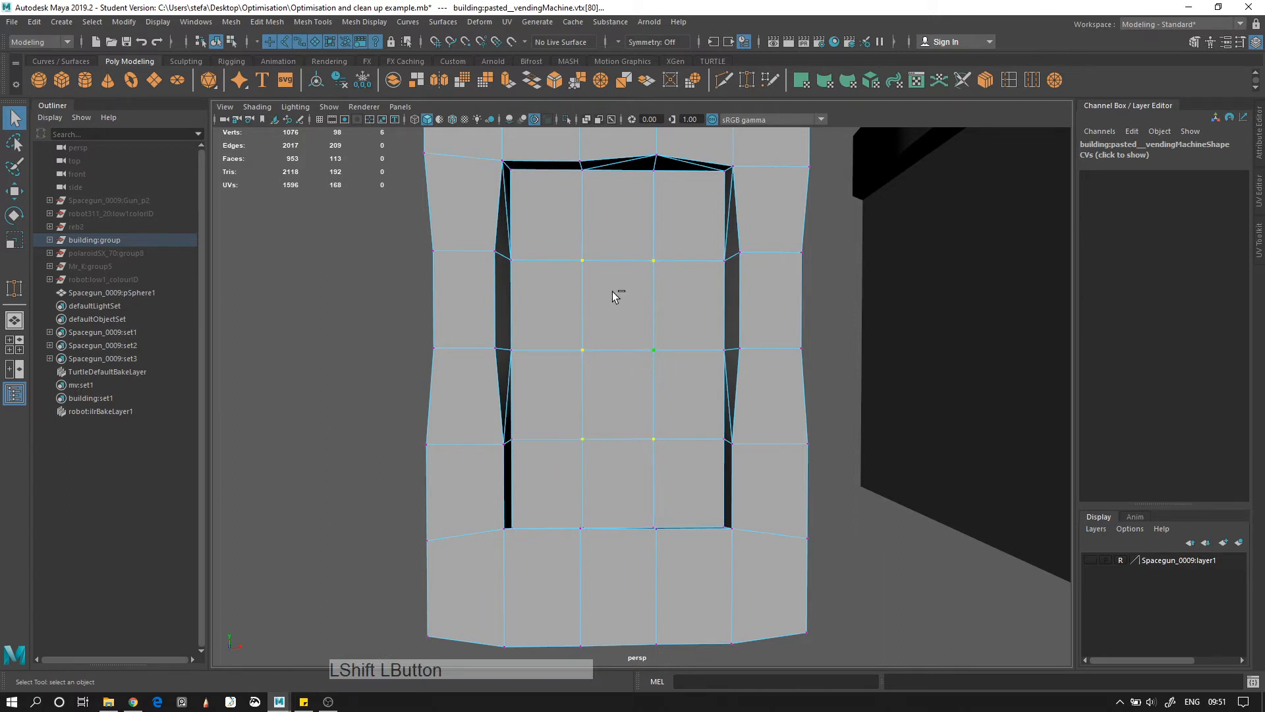
pyautogui.click(314, 22)
pyautogui.moveTo(258, 22)
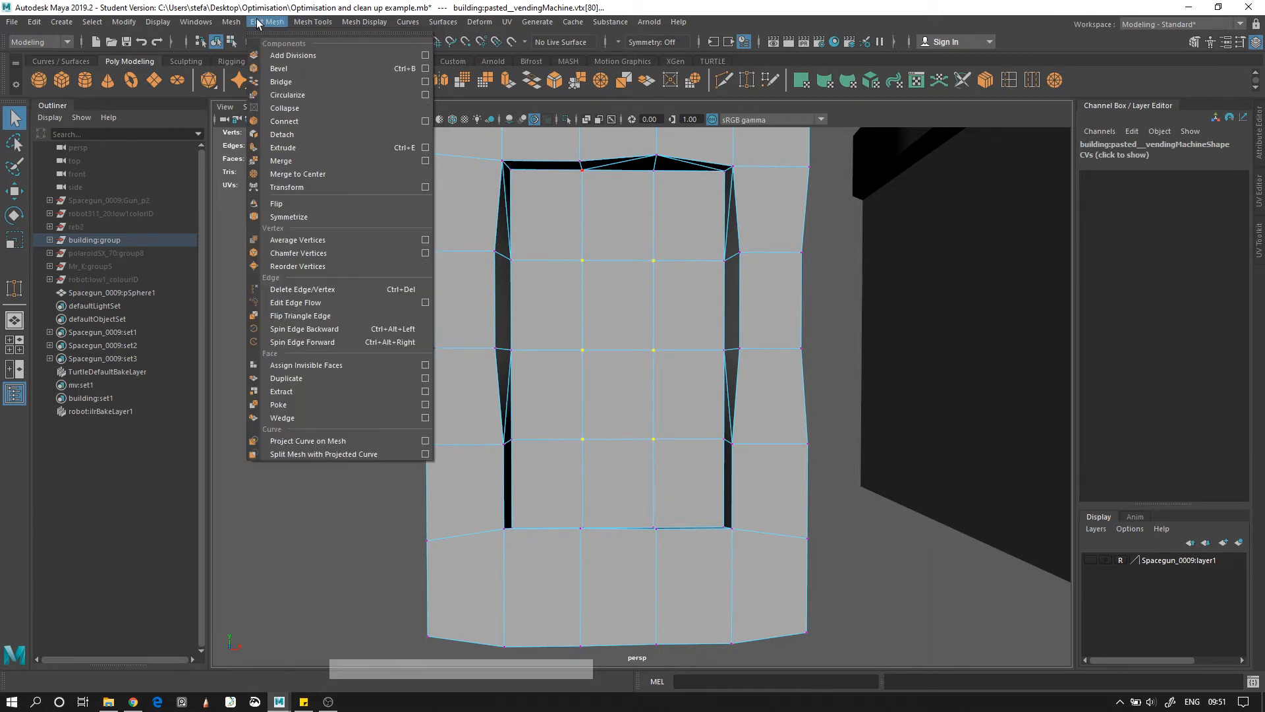
pyautogui.click(320, 174)
pyautogui.click(619, 385)
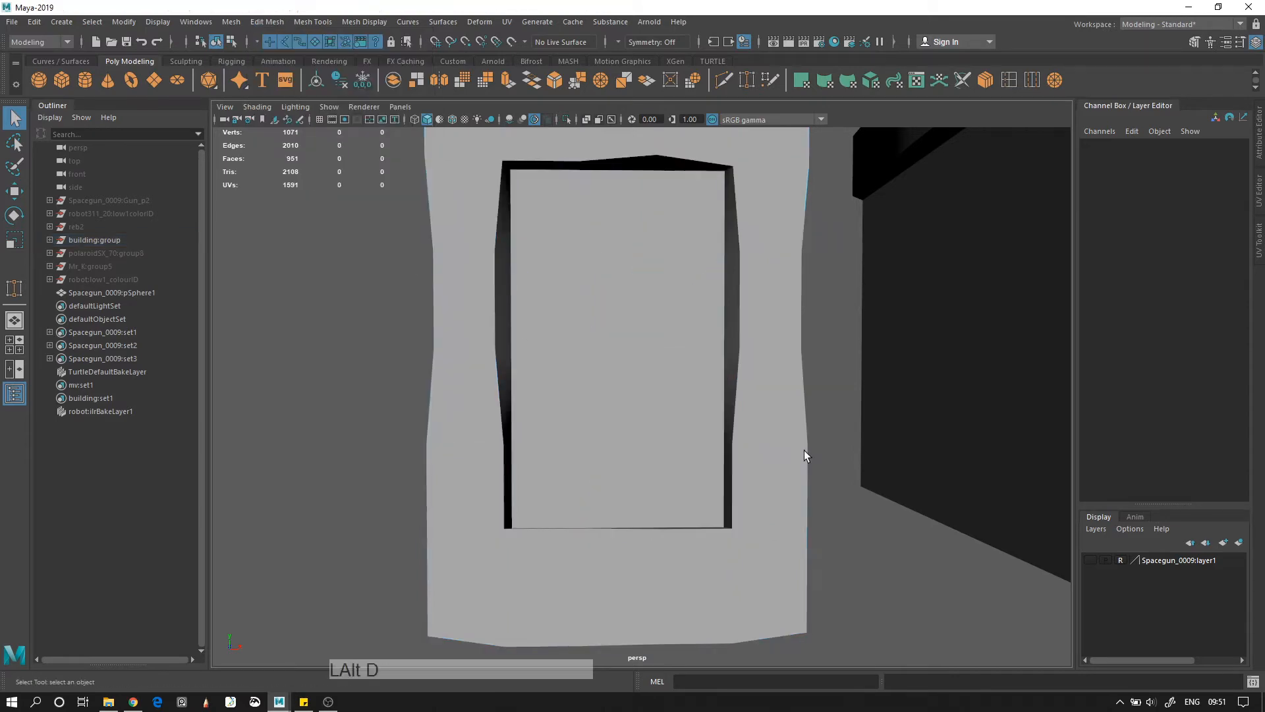
pyautogui.keyDown('alt'); pyautogui.moveTo(804, 449); pyautogui.dragTo(848, 461); pyautogui.keyUp('alt')
pyautogui.hotkey('ctrl', 'z')
# Apply a Lattice deformer to the whole vending machine
pyautogui.click(764, 426)
pyautogui.keyDown('alt'); pyautogui.moveTo(764, 425); pyautogui.dragTo(590, 393); pyautogui.keyUp('alt')
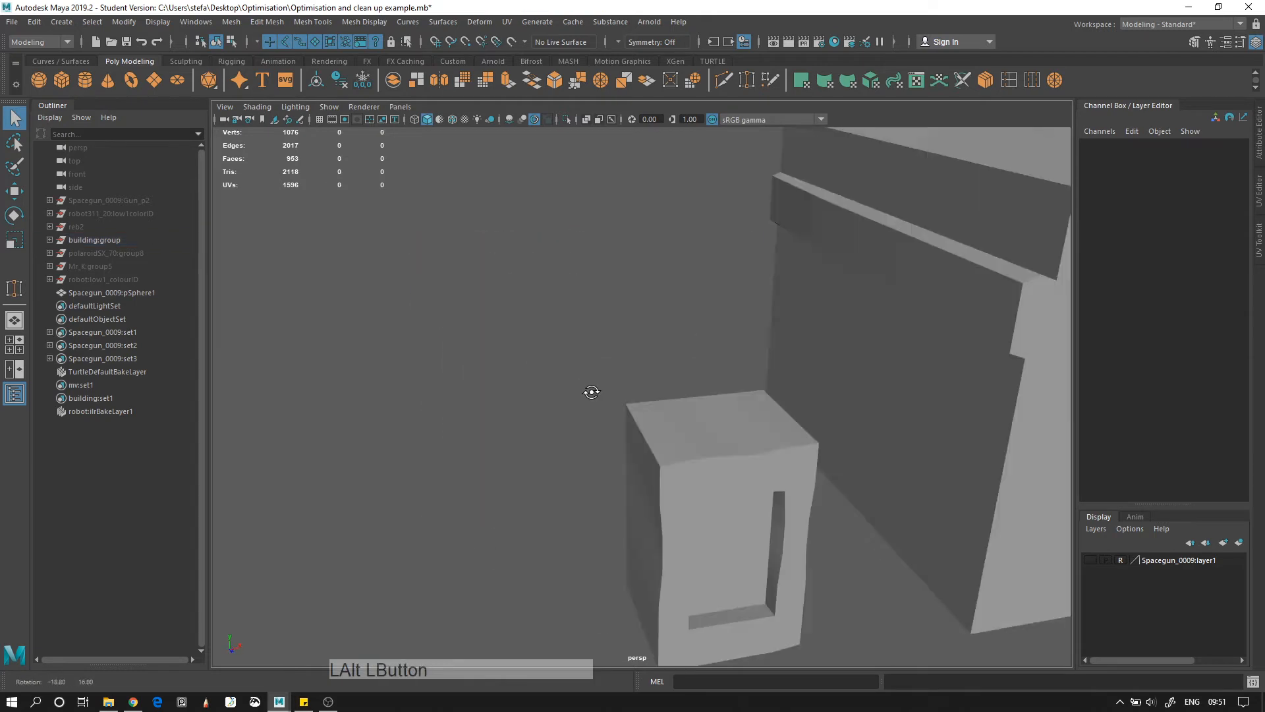
pyautogui.keyDown('alt'); pyautogui.moveTo(590, 393); pyautogui.dragTo(587, 291, button='middle'); pyautogui.keyUp('alt')
pyautogui.click(586, 291)
pyautogui.keyDown('alt'); pyautogui.moveTo(535, 326); pyautogui.dragTo(635, 305); pyautogui.keyUp('alt')
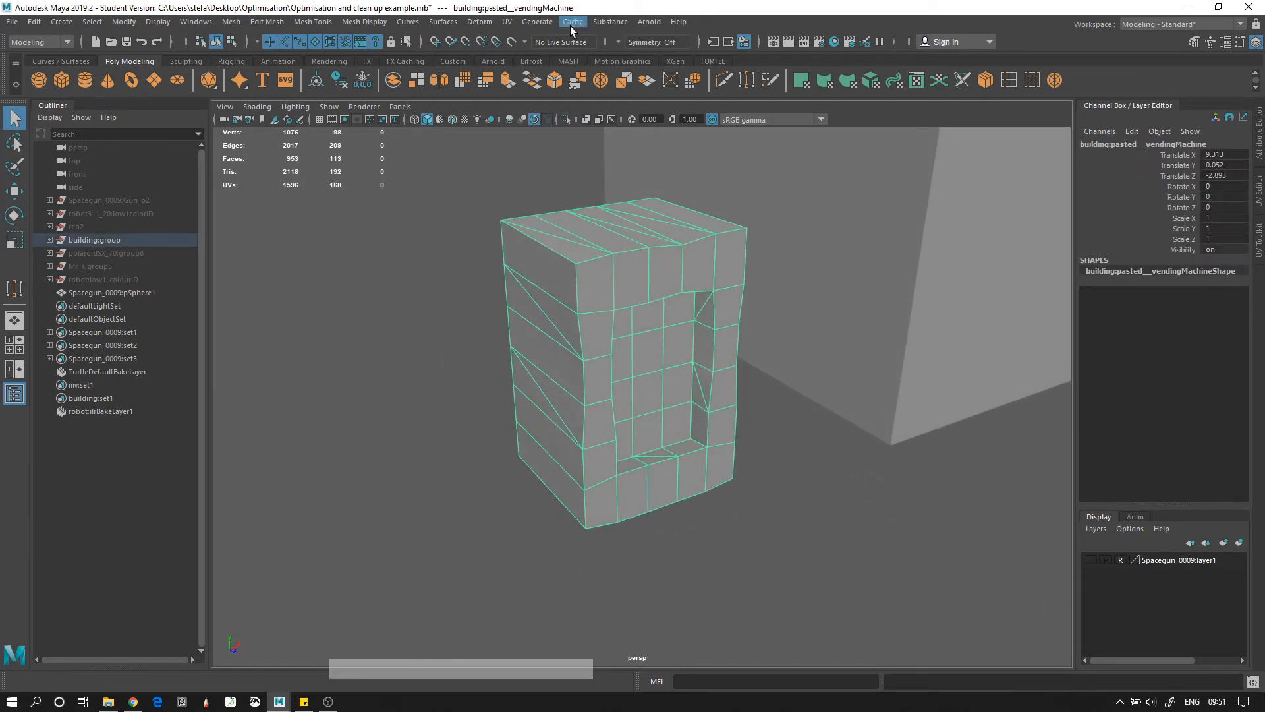
pyautogui.click(480, 22)
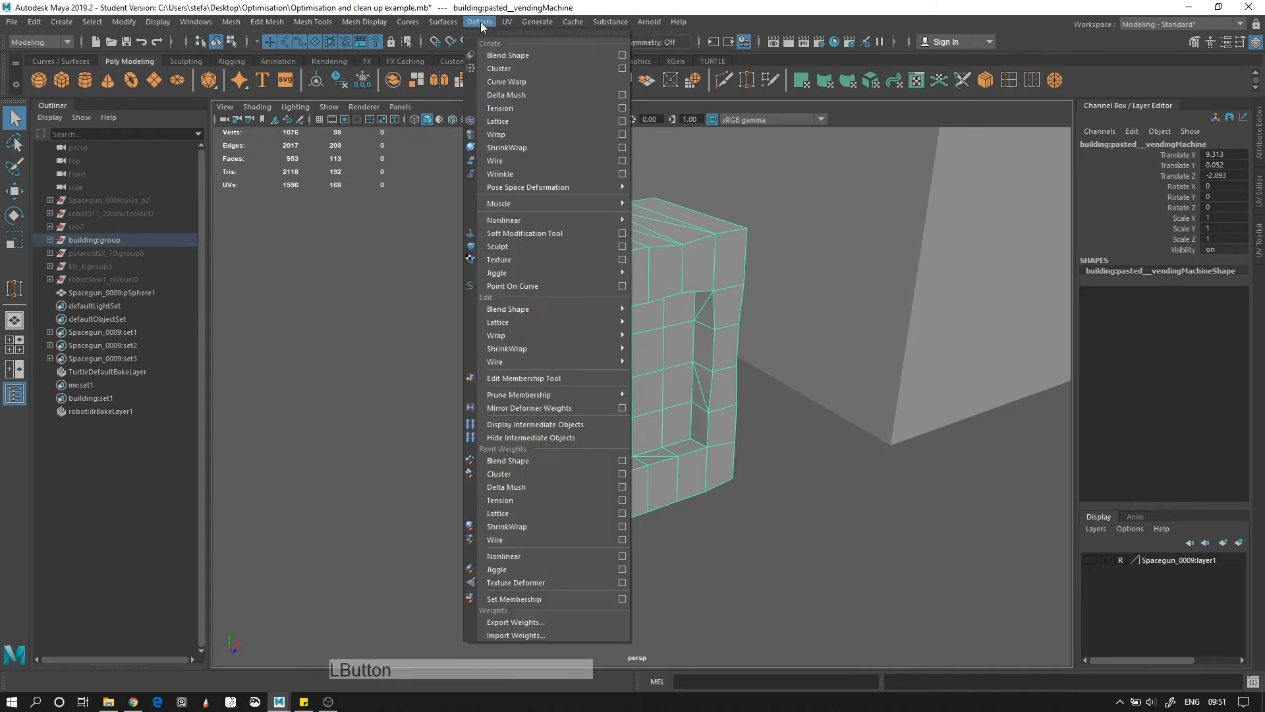
pyautogui.click(499, 122)
# Set the lattice's S divisions and U divisions to 3
pyautogui.keyDown('alt'); pyautogui.moveTo(632, 218); pyautogui.dragTo(709, 262); pyautogui.keyUp('alt')
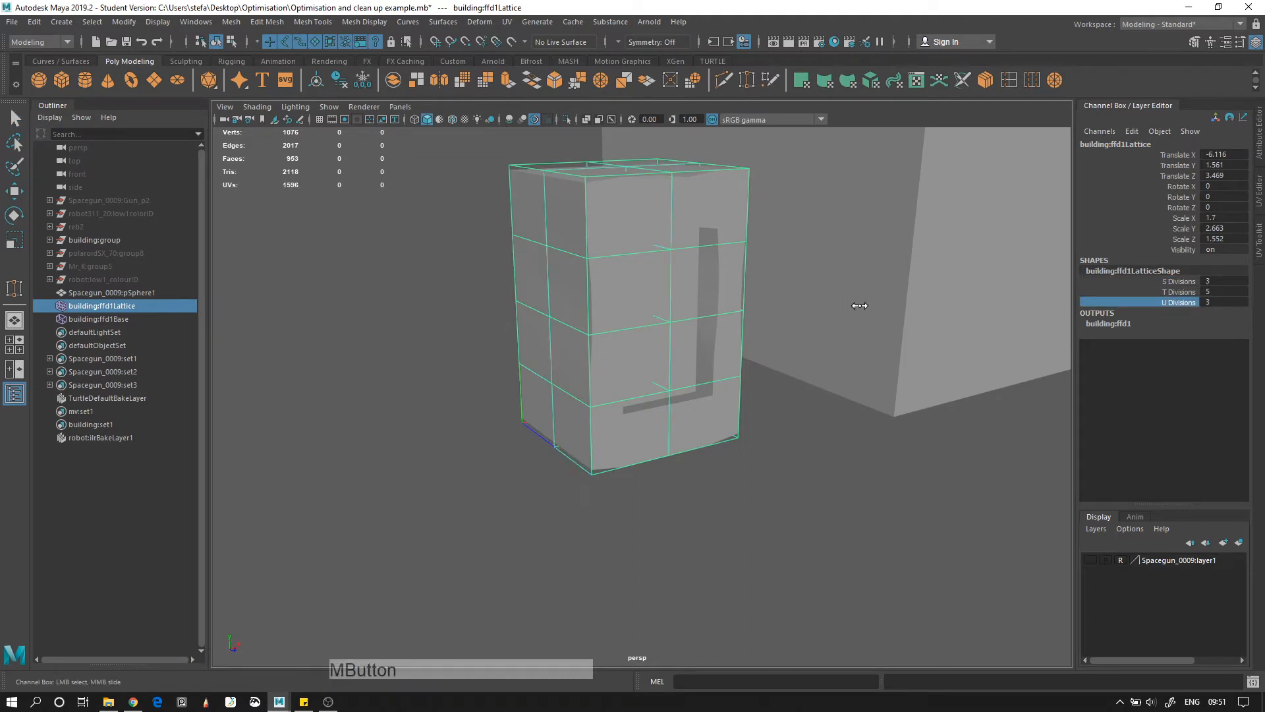
pyautogui.moveTo(859, 306); pyautogui.dragTo(873, 306, button='middle')
pyautogui.keyDown('alt'); pyautogui.moveTo(661, 246); pyautogui.dragTo(674, 261); pyautogui.keyUp('alt')
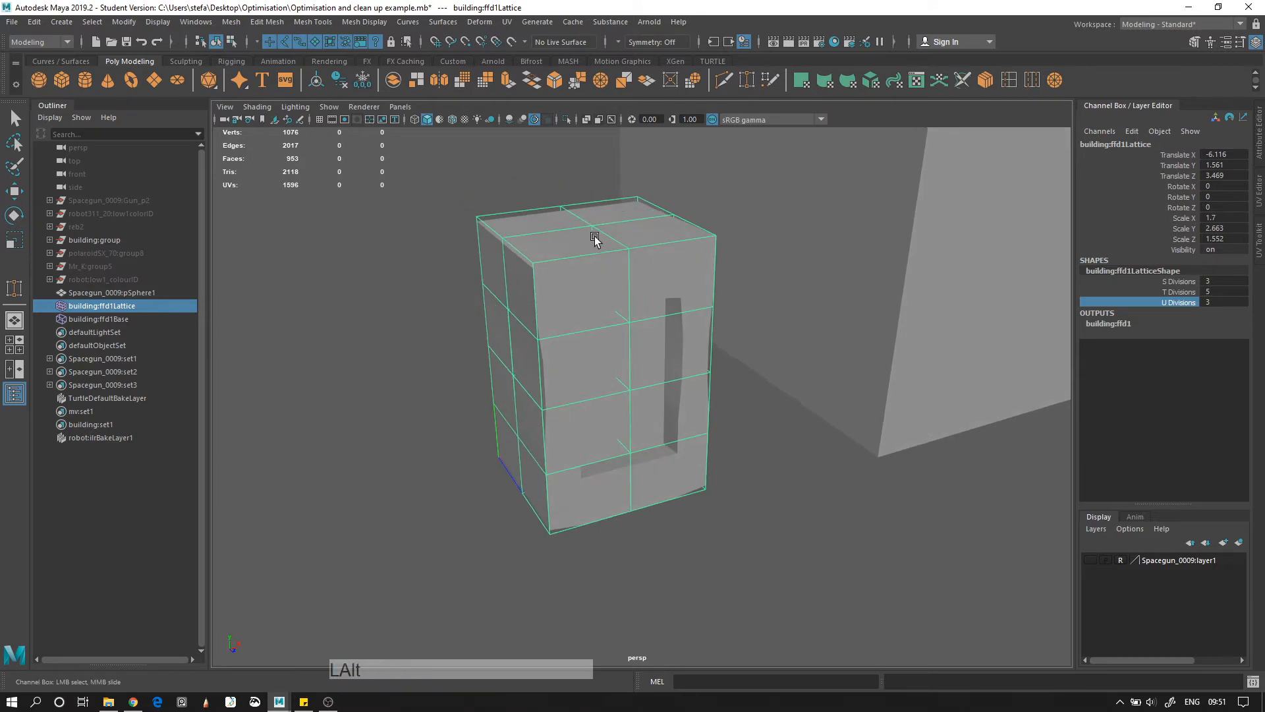
# Try deforming the vending machine by moving an upper front corner point of its lattice
pyautogui.keyDown('alt'); pyautogui.moveTo(594, 236); pyautogui.dragTo(461, 184); pyautogui.keyUp('alt')
pyautogui.moveTo(463, 185); pyautogui.dragTo(433, 163, button='right')
pyautogui.keyDown('alt'); pyautogui.moveTo(432, 164); pyautogui.dragTo(531, 186); pyautogui.keyUp('alt')
pyautogui.click(446, 197)
pyautogui.press('w')
pyautogui.keyDown('alt'); pyautogui.moveTo(626, 328); pyautogui.dragTo(618, 412); pyautogui.keyUp('alt')
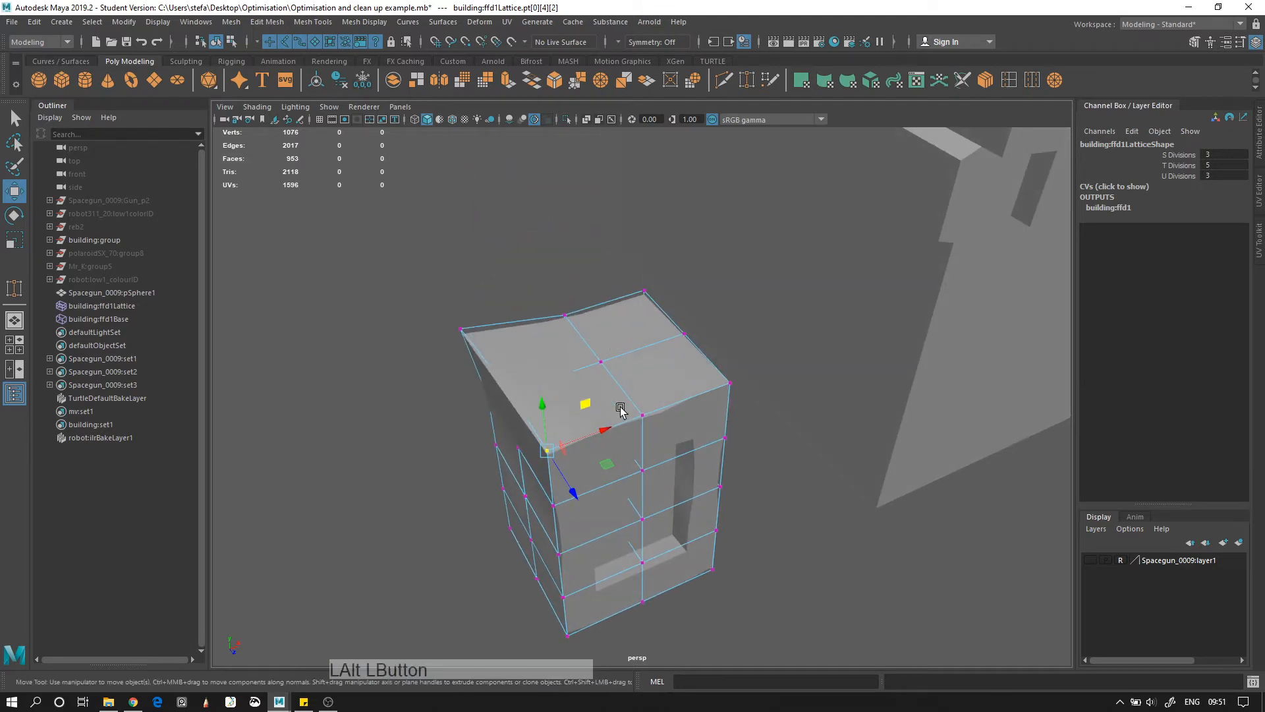
pyautogui.keyDown('alt'); pyautogui.moveTo(593, 475); pyautogui.dragTo(583, 468); pyautogui.keyUp('alt')
# Try picking the lattice points lower down the vending machine's front vertical edge
pyautogui.click(479, 390)
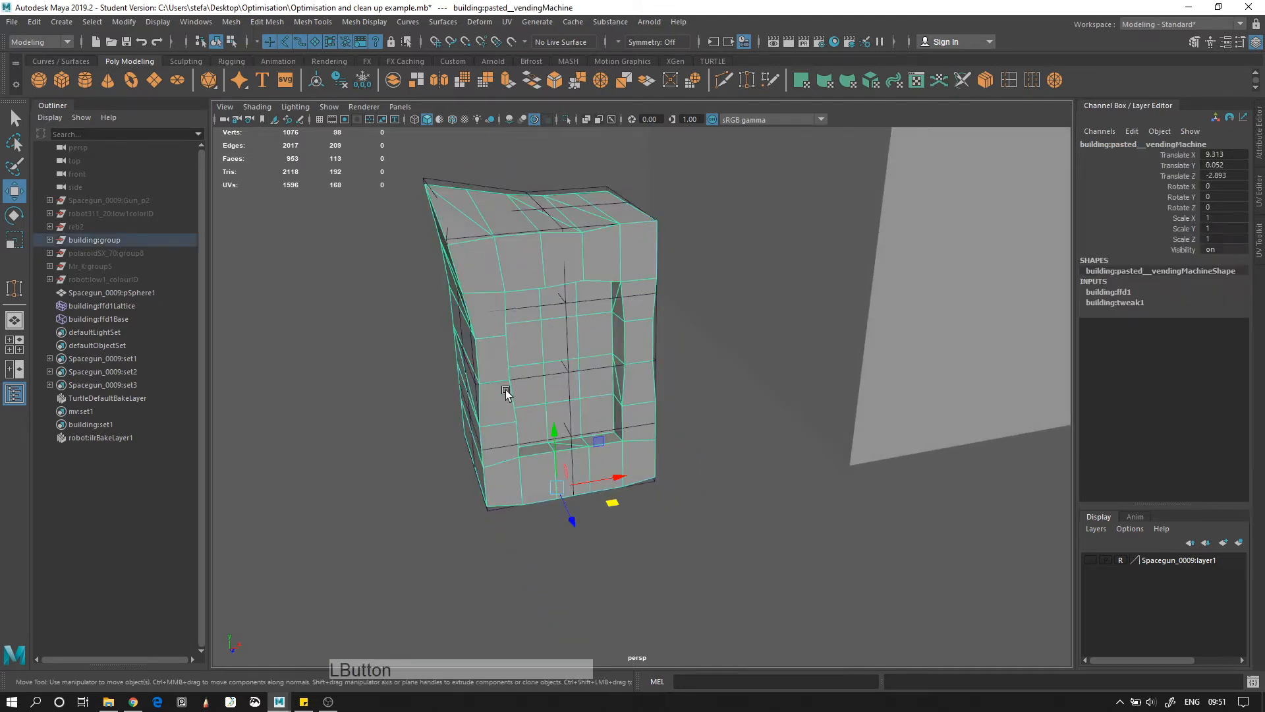
pyautogui.hotkey('ctrl', 'z')
pyautogui.keyDown('alt'); pyautogui.moveTo(480, 386); pyautogui.dragTo(493, 288); pyautogui.keyUp('alt')
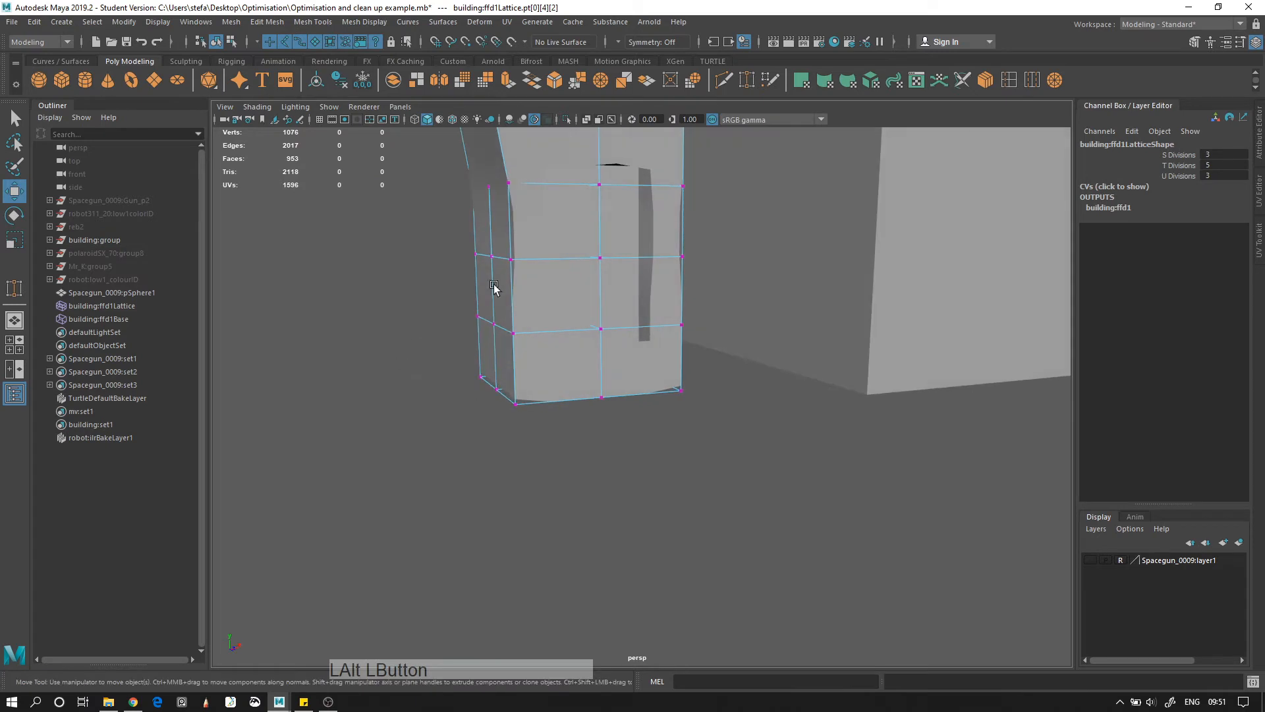
pyautogui.click(514, 264)
pyautogui.hotkey('ctrl', 'z')
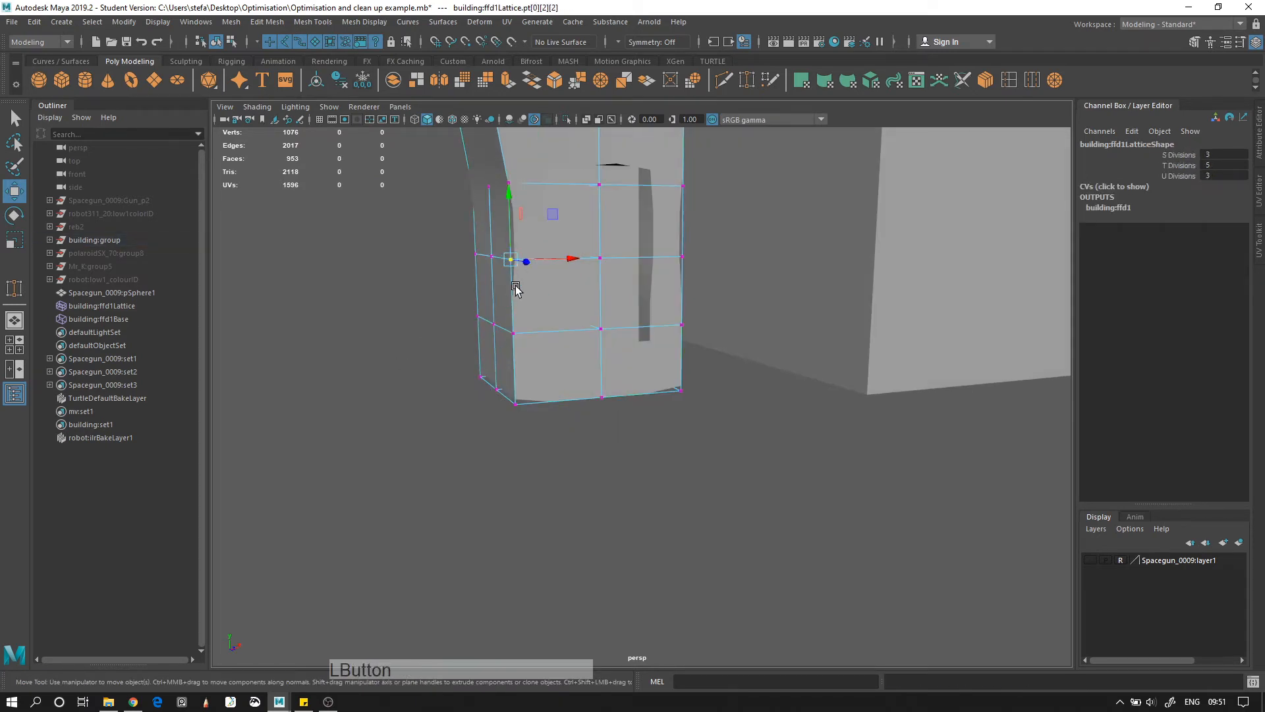
pyautogui.click(516, 290)
pyautogui.keyDown('alt'); pyautogui.moveTo(531, 265); pyautogui.dragTo(590, 358); pyautogui.keyUp('alt')
# Undo the lattice point edits and the Lattice deformer on the vending machine
pyautogui.hotkey('ctrl', 'z')
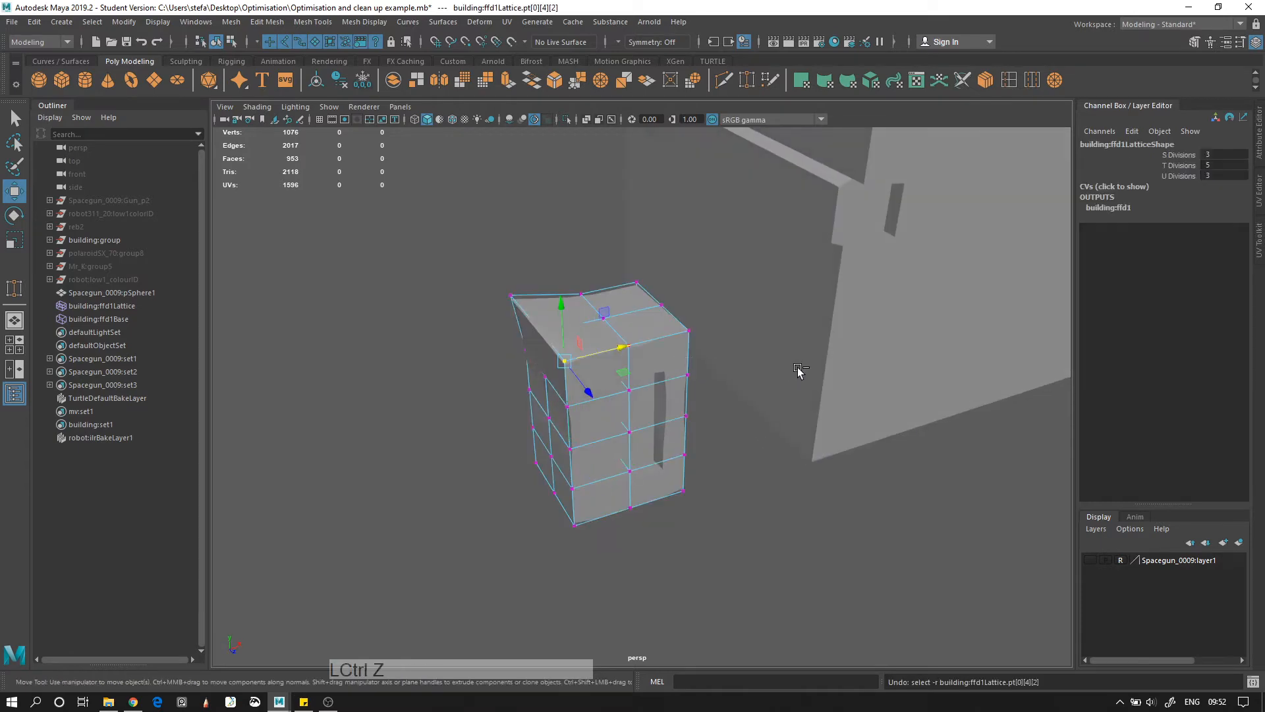
pyautogui.hotkey('ctrl', 'z')
pyautogui.hotkey('ctrl', 'z')
pyautogui.hotkey('ctrl', 'z')
pyautogui.hotkey('ctrl', 'z')
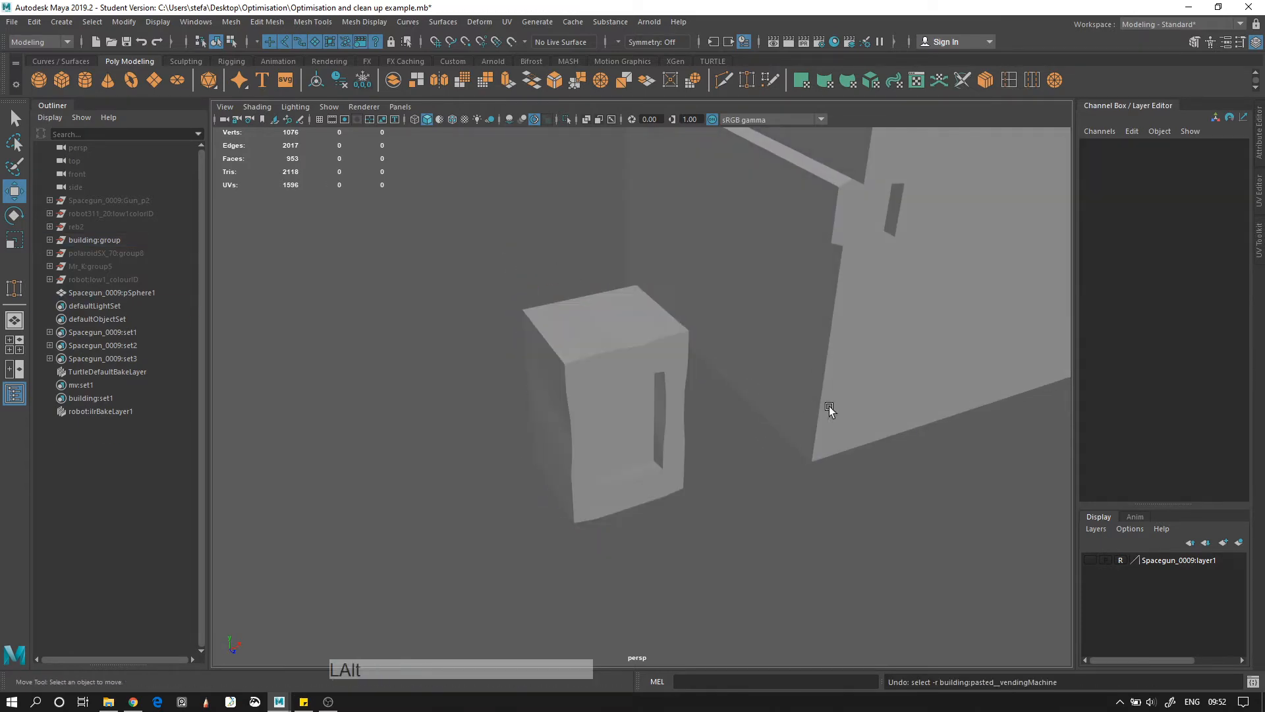
# Try deleting the closely spaced vertical edge loops near the building's corner, and undo the deletion
pyautogui.keyDown('alt'); pyautogui.moveTo(829, 405); pyautogui.dragTo(584, 343, button='right'); pyautogui.keyUp('alt')
pyautogui.click(576, 334)
pyautogui.keyDown('alt'); pyautogui.moveTo(576, 333); pyautogui.dragTo(970, 320); pyautogui.keyUp('alt')
pyautogui.moveTo(808, 317); pyautogui.dragTo(810, 288, button='right')
pyautogui.doubleClick(826, 297)
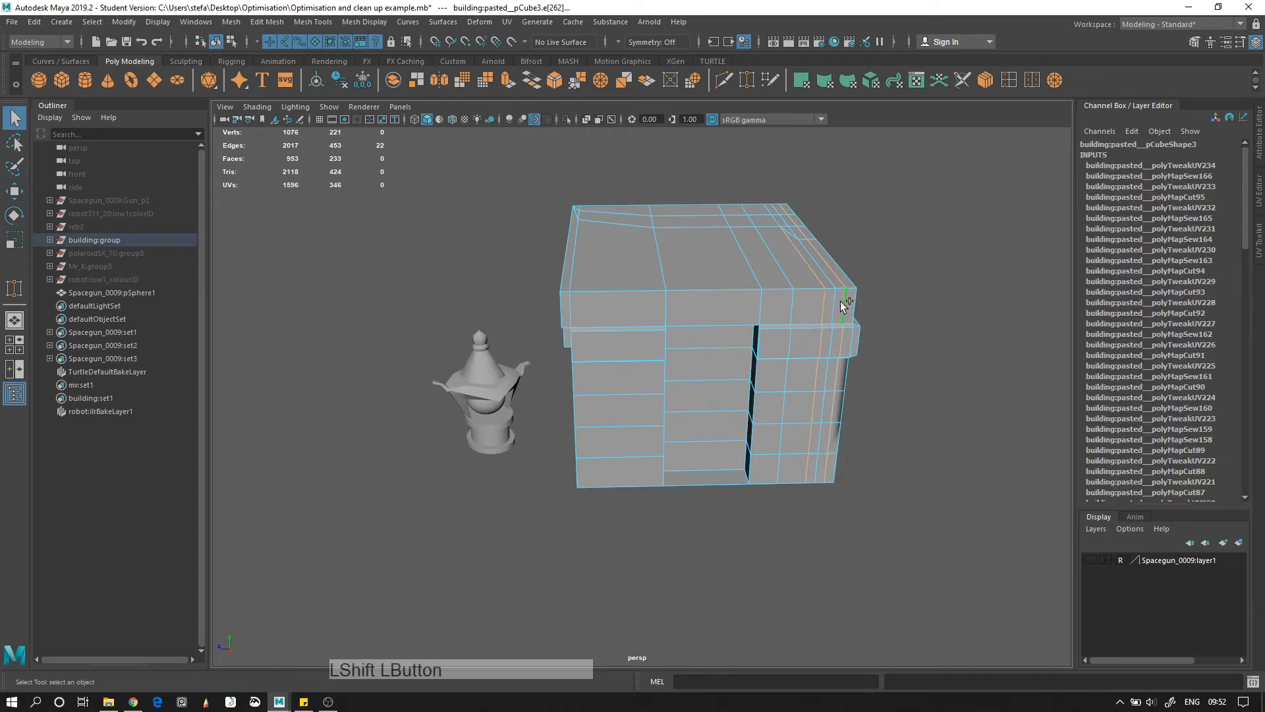
pyautogui.hotkey('ctrl', 'Delete')
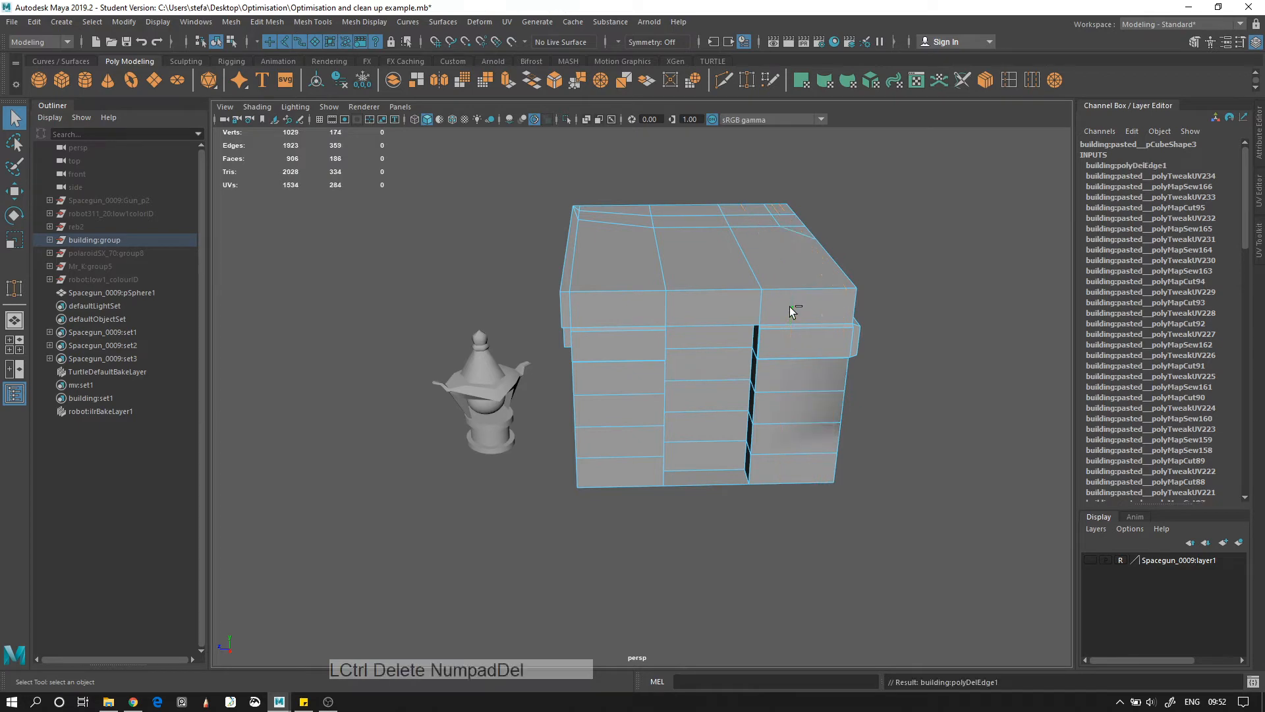
pyautogui.keyDown('alt'); pyautogui.moveTo(789, 306); pyautogui.dragTo(651, 367); pyautogui.keyUp('alt')
pyautogui.hotkey('ctrl', 'z')
# Examine the building's edge flow around the roof band, wall openings and corners from several sides
pyautogui.keyDown('alt'); pyautogui.moveTo(520, 371); pyautogui.dragTo(477, 383); pyautogui.keyUp('alt')
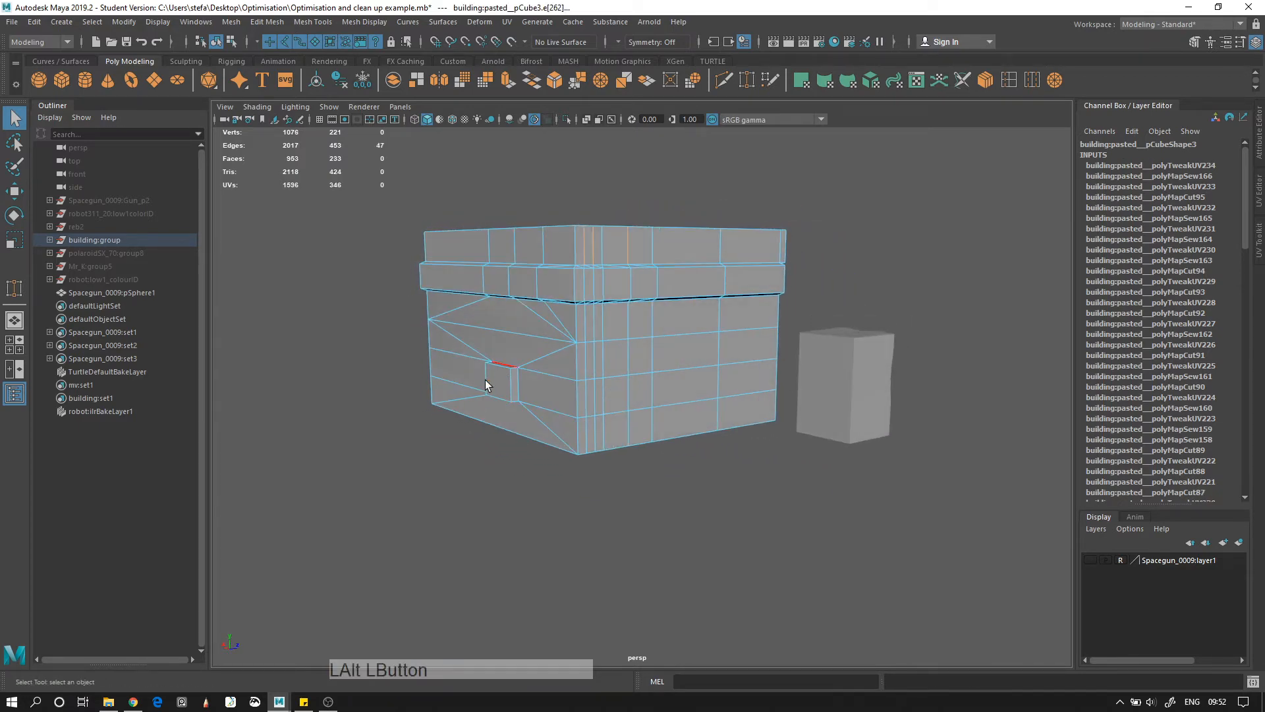
pyautogui.keyDown('alt'); pyautogui.moveTo(585, 398); pyautogui.dragTo(548, 421); pyautogui.keyUp('alt')
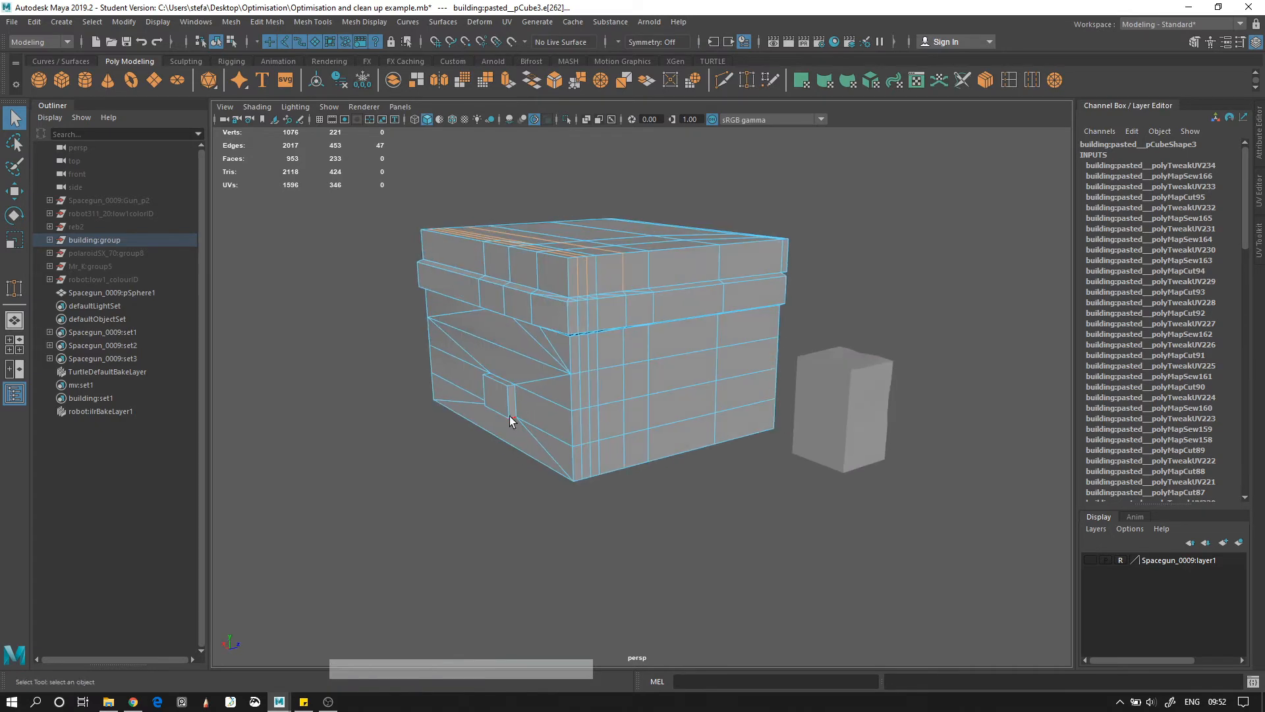
pyautogui.moveTo(487, 392); pyautogui.dragTo(488, 376, button='right')
pyautogui.keyDown('alt'); pyautogui.moveTo(491, 377); pyautogui.dragTo(650, 413); pyautogui.keyUp('alt')
pyautogui.keyDown('alt'); pyautogui.moveTo(650, 413); pyautogui.dragTo(570, 380, button='right'); pyautogui.keyUp('alt')
pyautogui.keyDown('alt'); pyautogui.moveTo(571, 389); pyautogui.dragTo(721, 407); pyautogui.keyUp('alt')
pyautogui.click(717, 406)
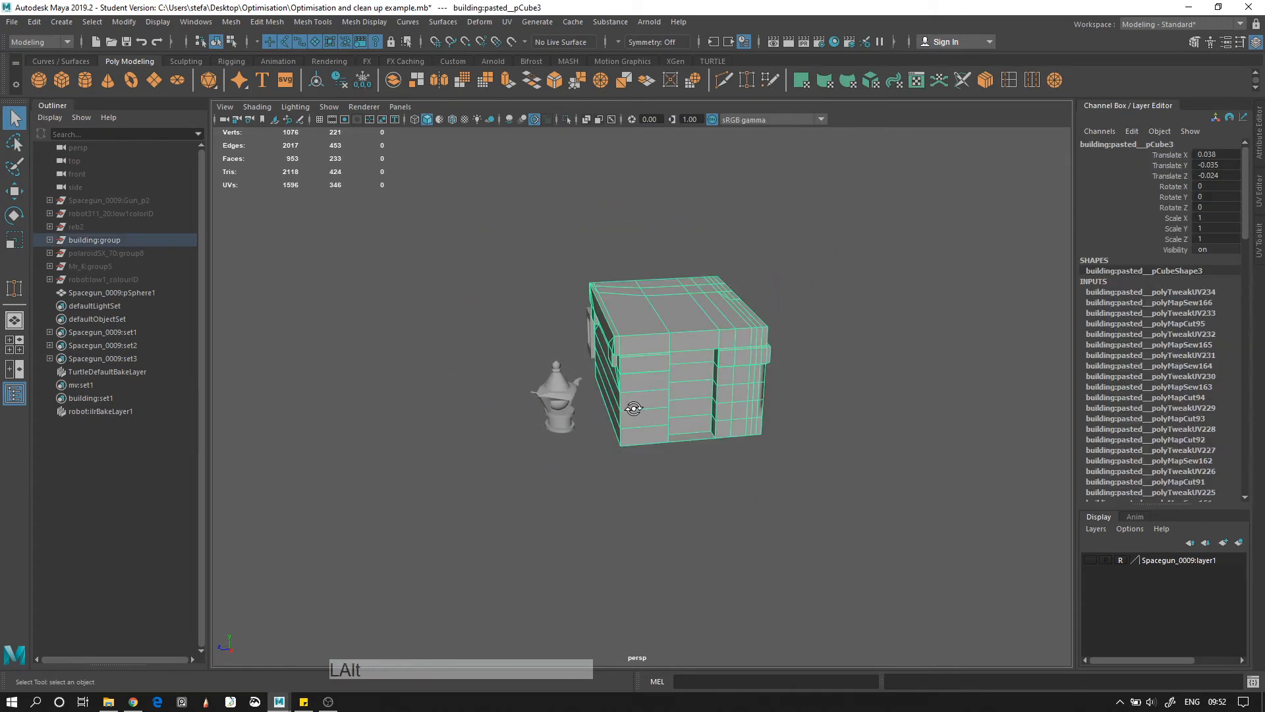
pyautogui.keyDown('alt'); pyautogui.moveTo(635, 408); pyautogui.dragTo(837, 428); pyautogui.keyUp('alt')
pyautogui.keyDown('alt'); pyautogui.moveTo(839, 429); pyautogui.dragTo(916, 422, button='right'); pyautogui.keyUp('alt')
pyautogui.keyDown('alt'); pyautogui.moveTo(664, 331); pyautogui.dragTo(651, 340, button='middle'); pyautogui.keyUp('alt')
pyautogui.keyDown('alt'); pyautogui.moveTo(651, 340); pyautogui.dragTo(801, 518); pyautogui.keyUp('alt')
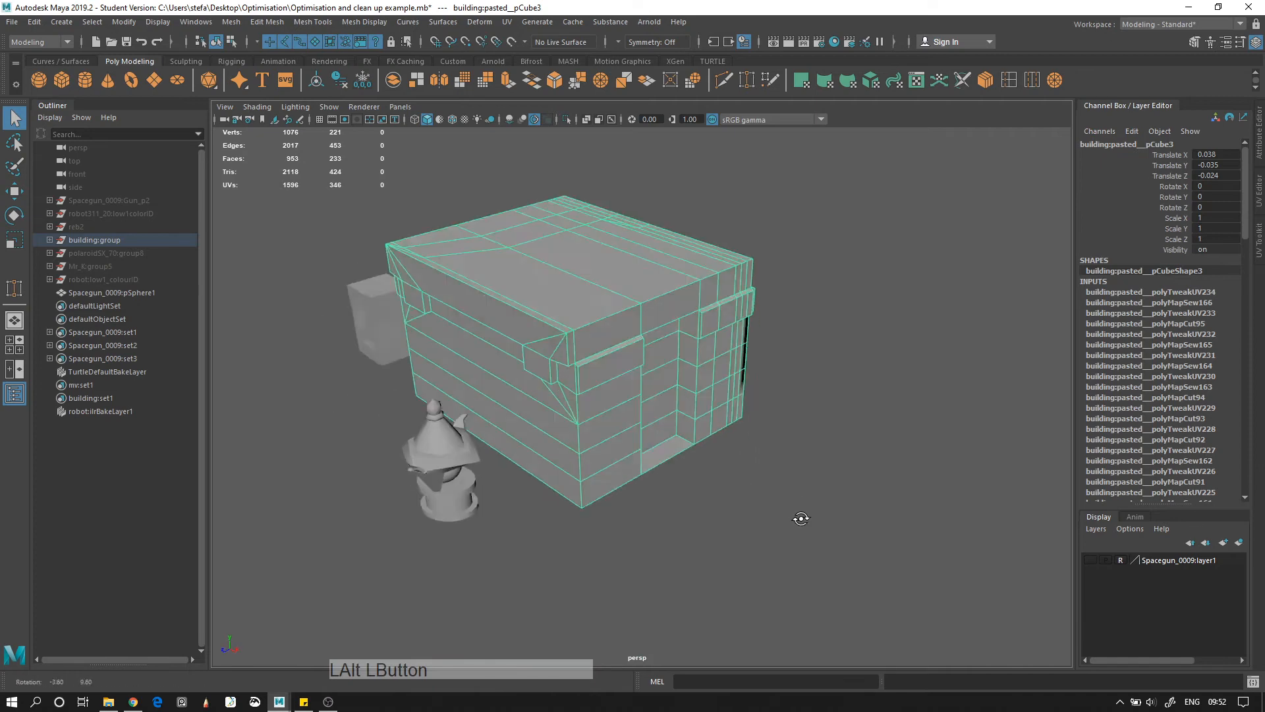
pyautogui.keyDown('alt'); pyautogui.moveTo(801, 517); pyautogui.dragTo(772, 466, button='right'); pyautogui.keyUp('alt')
pyautogui.keyDown('alt'); pyautogui.moveTo(772, 466); pyautogui.dragTo(760, 425, button='middle'); pyautogui.keyUp('alt')
pyautogui.click(760, 424)
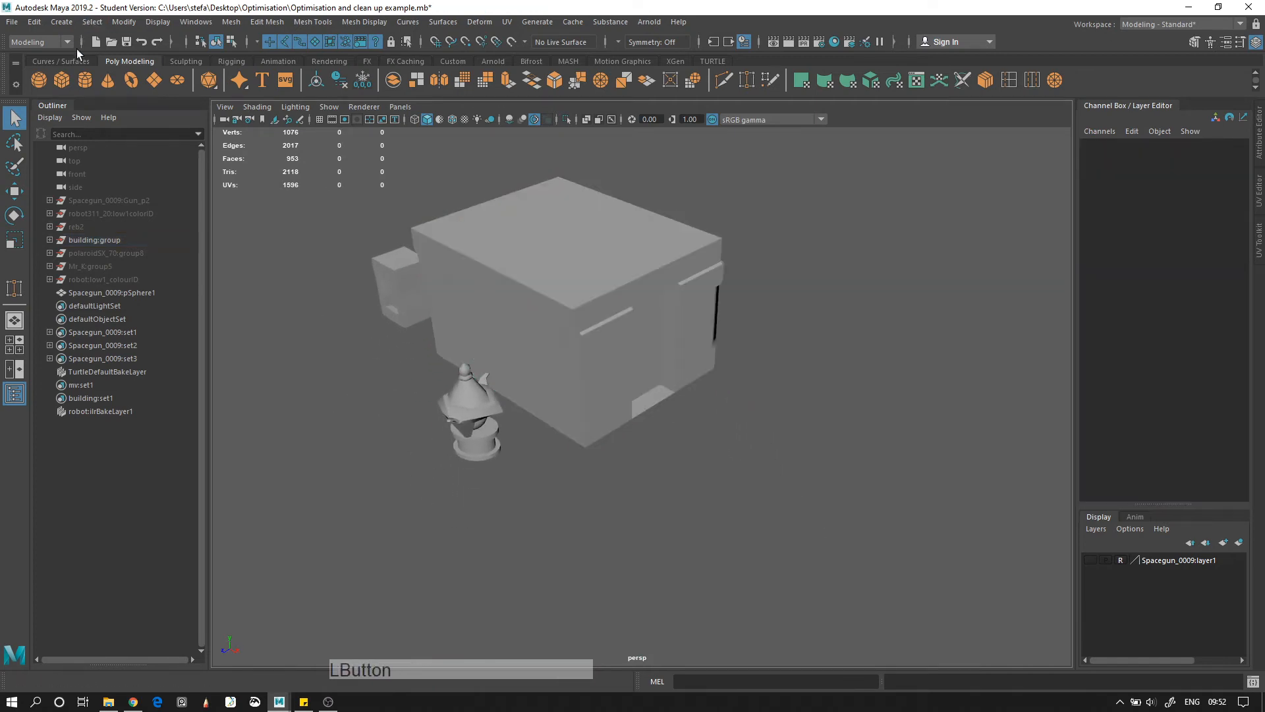
# Create a polygon cube beside the building at Translate X 15.272, scaled to 13.036 in X and 5.946 in Y and Z
pyautogui.click(66, 81)
pyautogui.press('w')
pyautogui.moveTo(595, 376); pyautogui.dragTo(1055, 591)
pyautogui.press('r')
pyautogui.keyDown('alt'); pyautogui.moveTo(1054, 591); pyautogui.dragTo(945, 493, button='middle'); pyautogui.keyUp('alt')
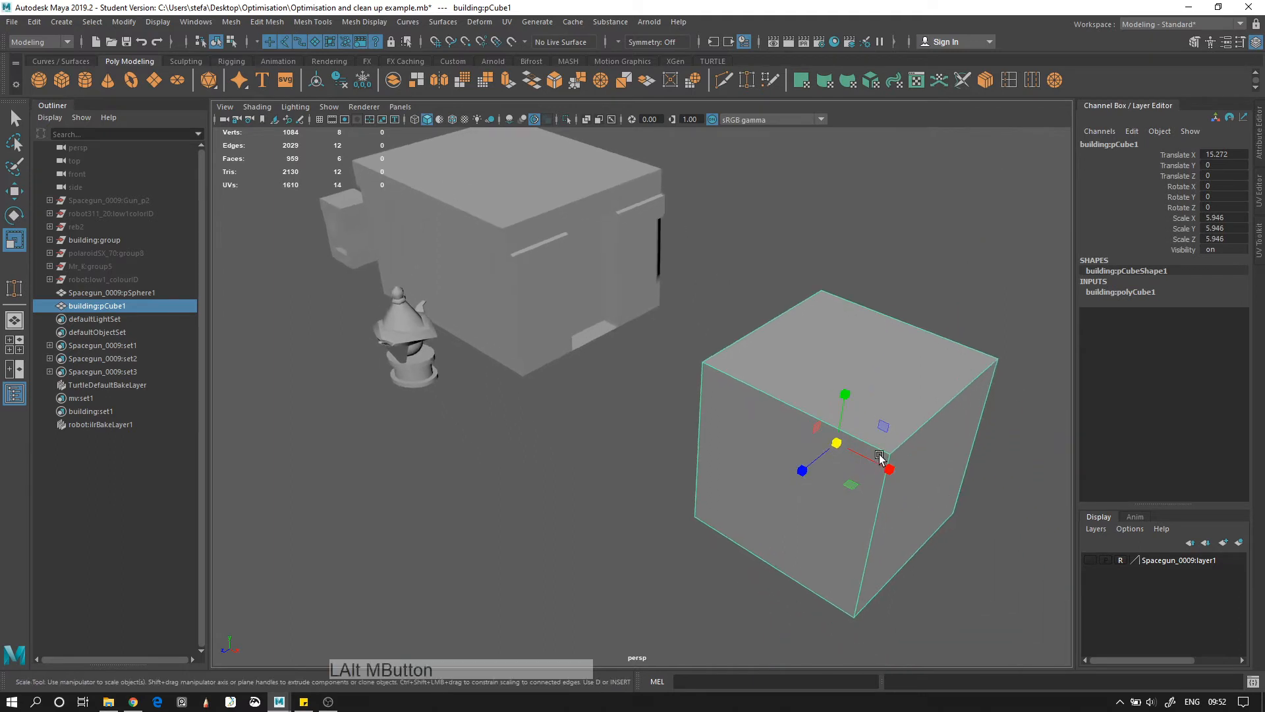
pyautogui.moveTo(886, 467); pyautogui.dragTo(656, 320)
# Insert two horizontal edge loops around the upper part of the stretched cube to outline a band
pyautogui.click(525, 253)
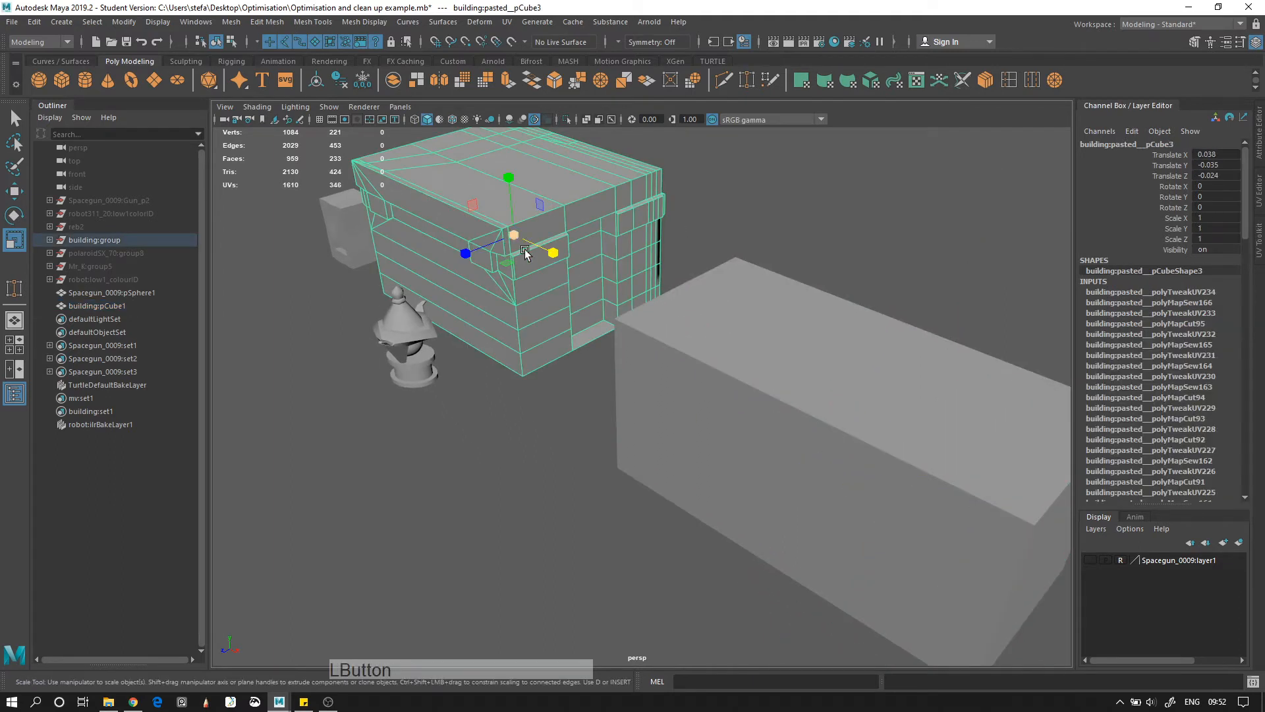
pyautogui.keyDown('alt'); pyautogui.moveTo(443, 253); pyautogui.dragTo(763, 330); pyautogui.keyUp('alt')
pyautogui.click(764, 333)
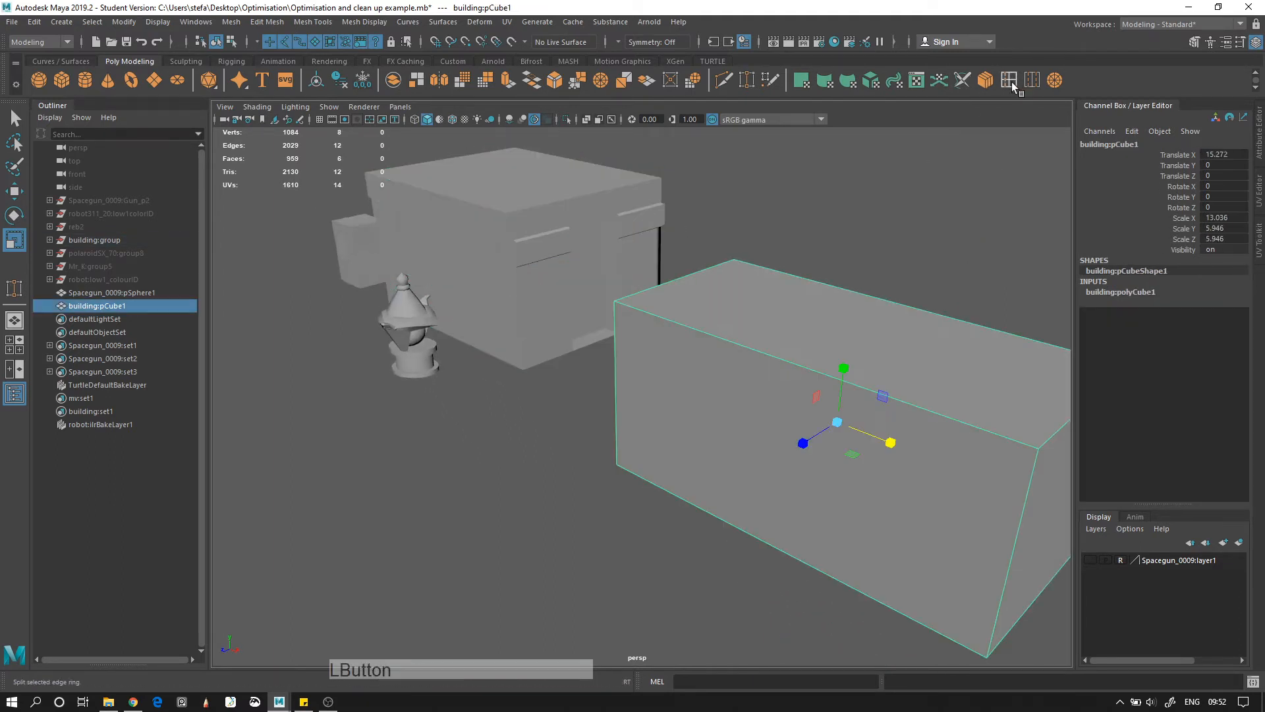
pyautogui.click(1009, 79)
pyautogui.click(1035, 471)
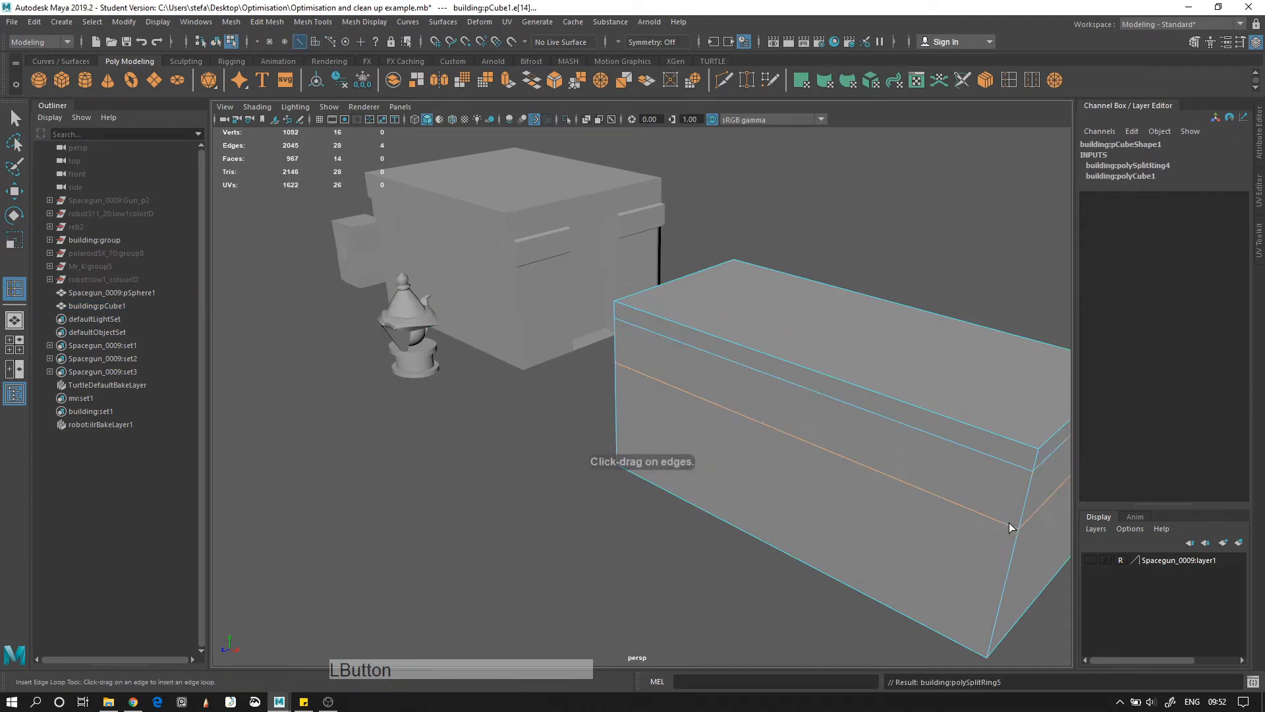
pyautogui.press('q')
# Extrude the band of faces between the two edge loops outward around the whole block
pyautogui.moveTo(982, 482); pyautogui.dragTo(990, 381, button='right')
pyautogui.click(1001, 482)
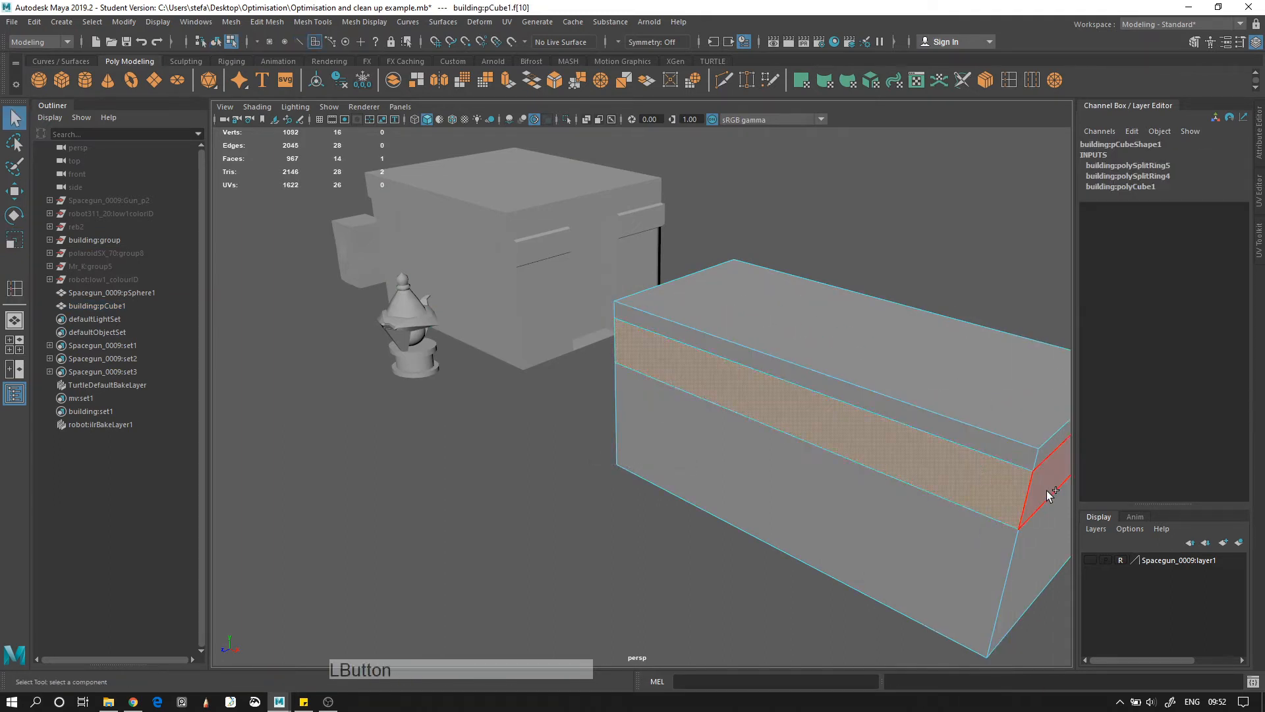
pyautogui.keyDown('shift'); pyautogui.click(1046, 493); pyautogui.keyUp('shift')
pyautogui.click(506, 81)
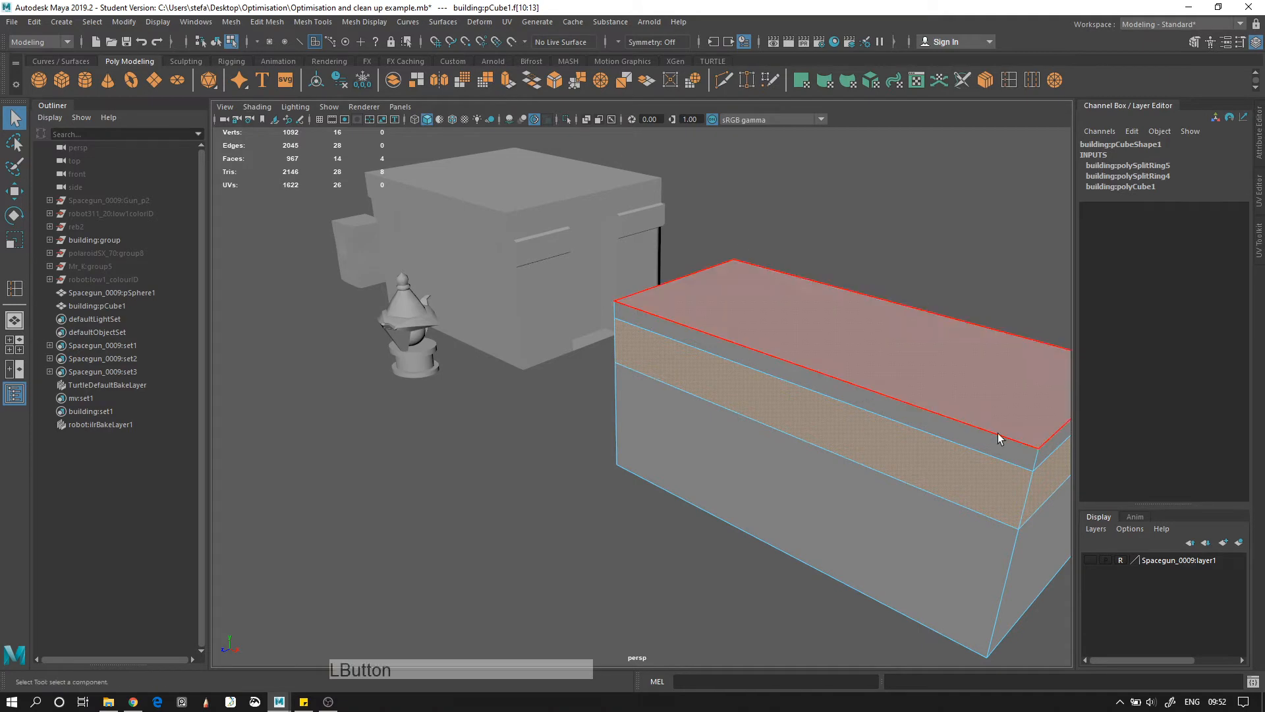
pyautogui.moveTo(762, 417)
pyautogui.mouseDown()
pyautogui.moveTo(744, 427)
pyautogui.moveTo(773, 437)
pyautogui.mouseUp()
pyautogui.click(743, 435)
# Compare the building's roof band geometry with the extruded band on the new block
pyautogui.click(456, 263)
pyautogui.keyDown('alt'); pyautogui.moveTo(456, 263); pyautogui.dragTo(510, 309); pyautogui.keyUp('alt')
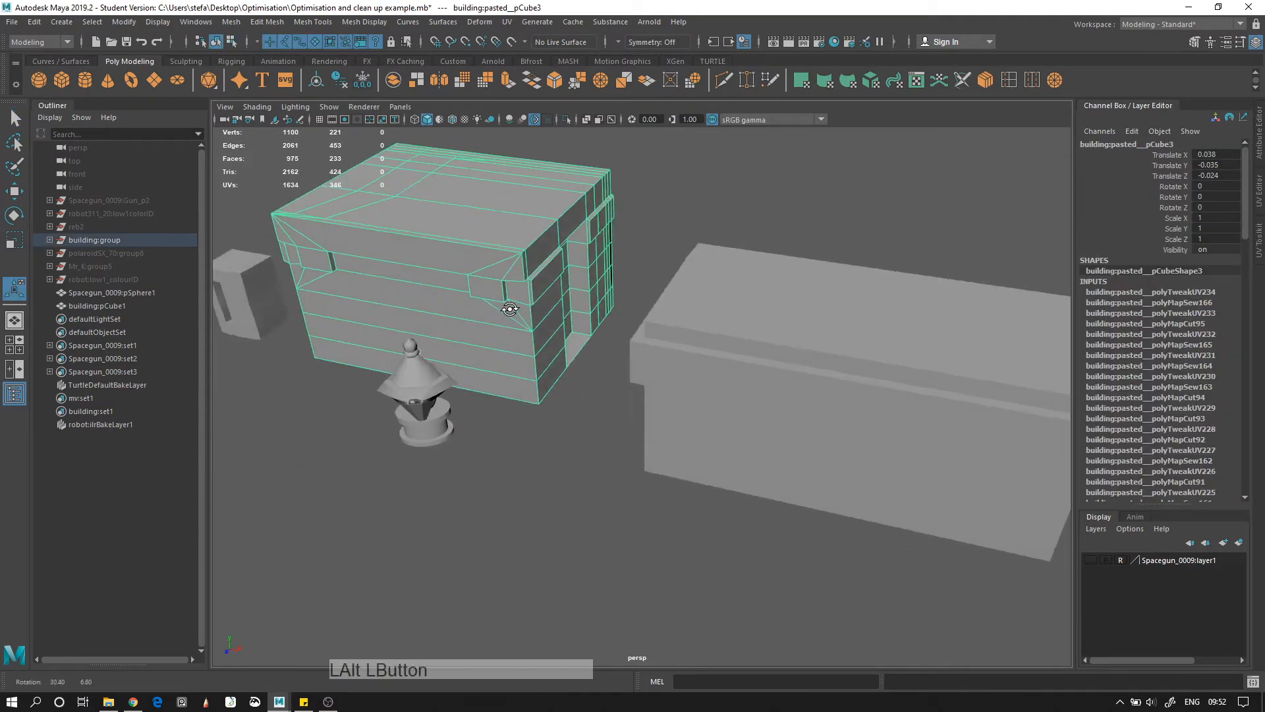
pyautogui.keyDown('alt'); pyautogui.moveTo(509, 308); pyautogui.dragTo(593, 357, button='right'); pyautogui.keyUp('alt')
pyautogui.keyDown('alt'); pyautogui.moveTo(762, 368); pyautogui.dragTo(465, 309, button='middle'); pyautogui.keyUp('alt')
pyautogui.keyDown('alt'); pyautogui.moveTo(465, 309); pyautogui.dragTo(407, 277, button='right'); pyautogui.keyUp('alt')
pyautogui.keyDown('alt'); pyautogui.moveTo(554, 320); pyautogui.dragTo(489, 291); pyautogui.keyUp('alt')
pyautogui.click(697, 350)
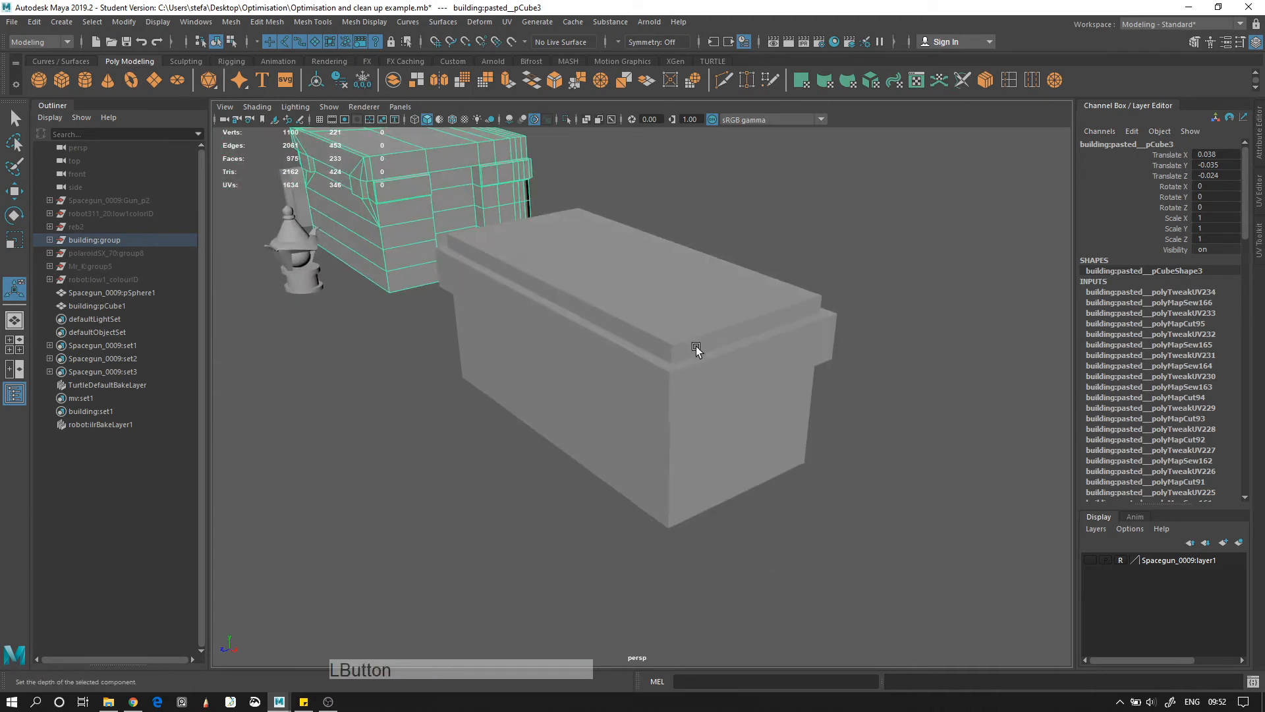
pyautogui.keyDown('alt'); pyautogui.moveTo(623, 330); pyautogui.dragTo(685, 344); pyautogui.keyUp('alt')
# Insert two vertical edge loops across the block, one near each of its short ends
pyautogui.click(1014, 79)
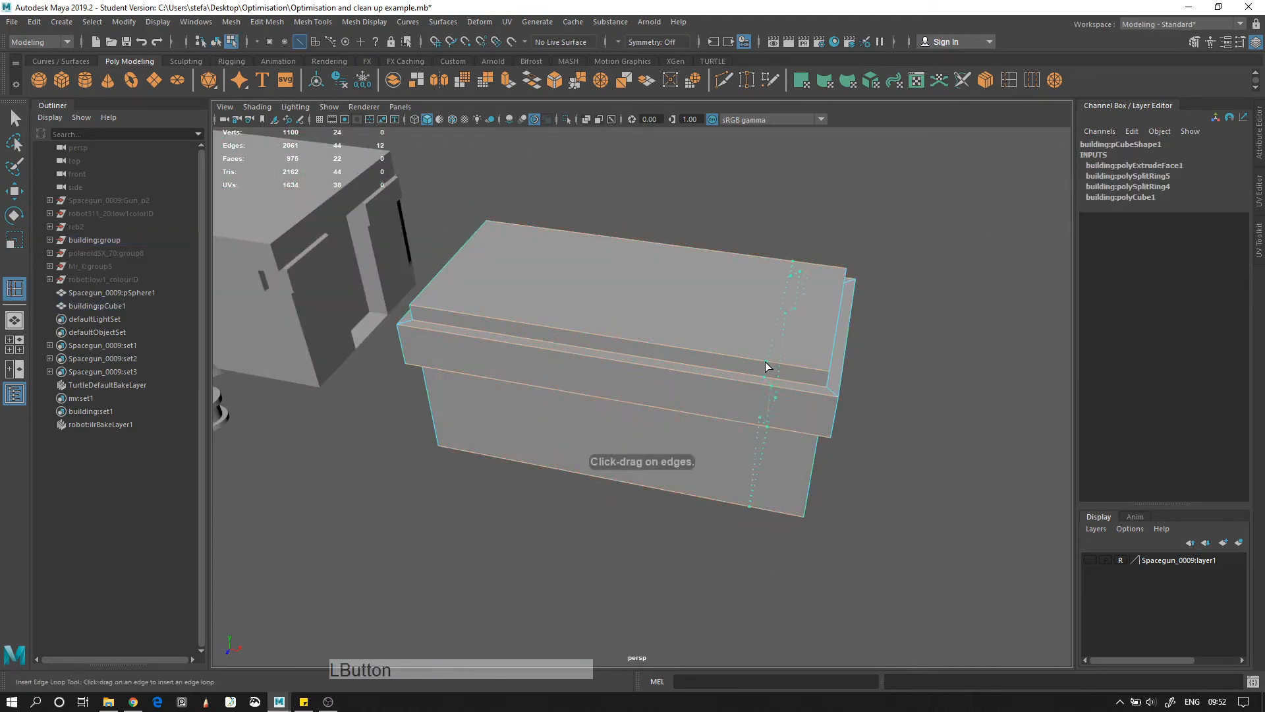
pyautogui.click(763, 362)
pyautogui.moveTo(737, 381); pyautogui.dragTo(736, 334, button='right')
pyautogui.moveTo(529, 324); pyautogui.dragTo(448, 324)
pyautogui.keyDown('alt'); pyautogui.moveTo(560, 377); pyautogui.dragTo(502, 360); pyautogui.keyUp('alt')
pyautogui.press('q')
# Delete the front, upper and lower faces of the projecting band between the two vertical edge loops
pyautogui.moveTo(499, 319); pyautogui.dragTo(499, 343, button='right')
pyautogui.click(534, 328)
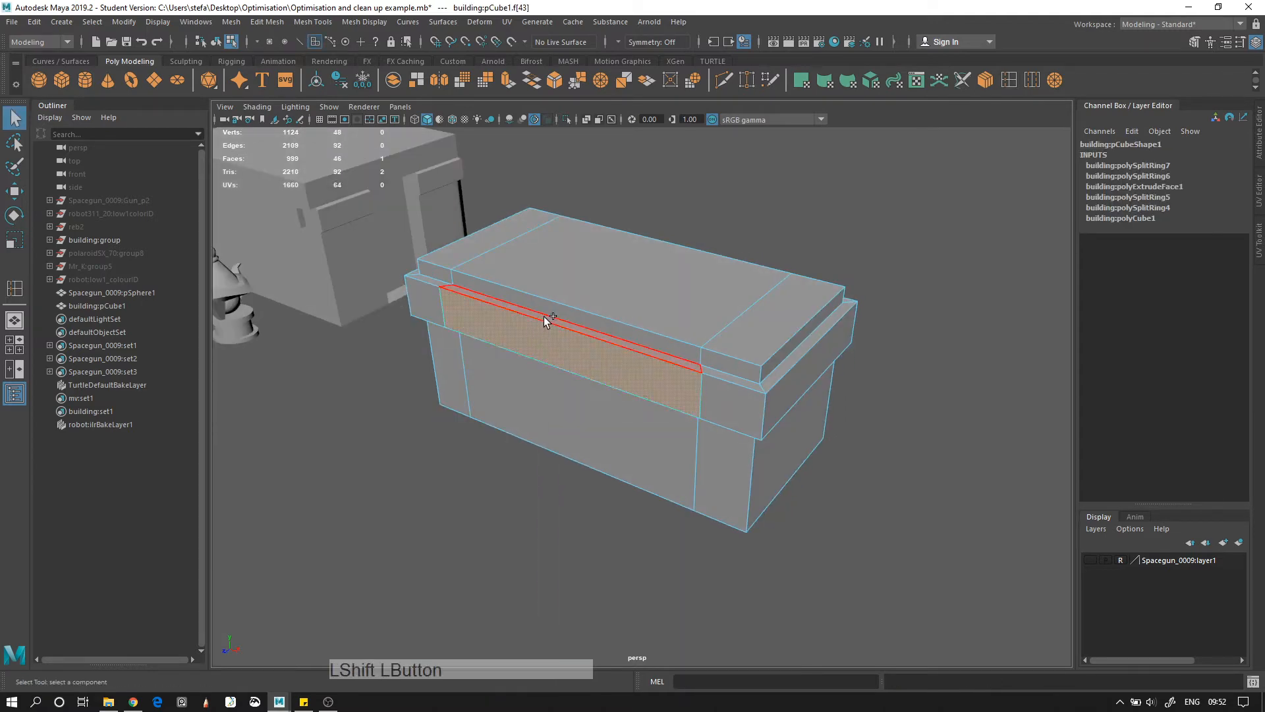
pyautogui.keyDown('alt'); pyautogui.moveTo(545, 321); pyautogui.dragTo(444, 313); pyautogui.keyUp('alt')
pyautogui.keyDown('shift'); pyautogui.click(551, 267); pyautogui.keyUp('shift')
pyautogui.press('Delete')
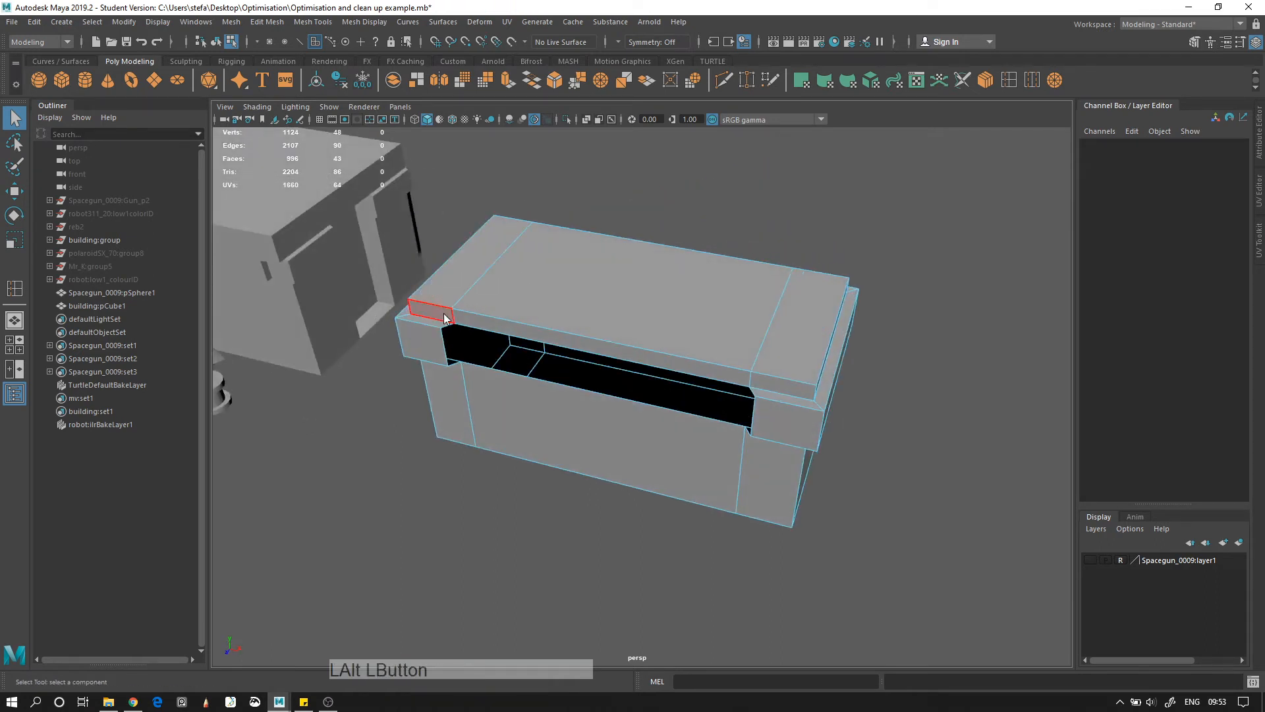
# Bridge the edges at both ends of the band's cut-out and its long upper and lower edges to close the gap
pyautogui.moveTo(444, 313); pyautogui.dragTo(432, 251, button='right')
pyautogui.click(447, 338)
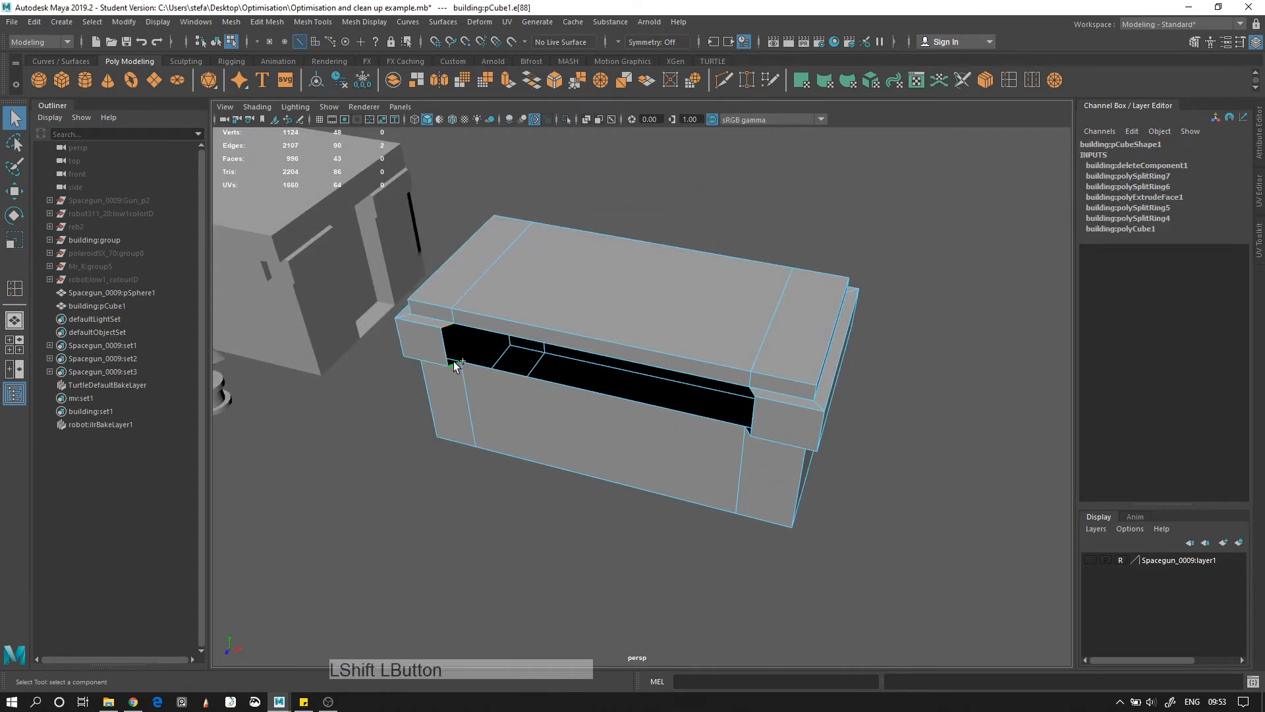
pyautogui.click(531, 79)
pyautogui.keyDown('alt'); pyautogui.moveTo(762, 395); pyautogui.dragTo(946, 248); pyautogui.keyUp('alt')
pyautogui.keyDown('alt'); pyautogui.moveTo(946, 248); pyautogui.dragTo(835, 285, button='middle'); pyautogui.keyUp('alt')
pyautogui.click(822, 339)
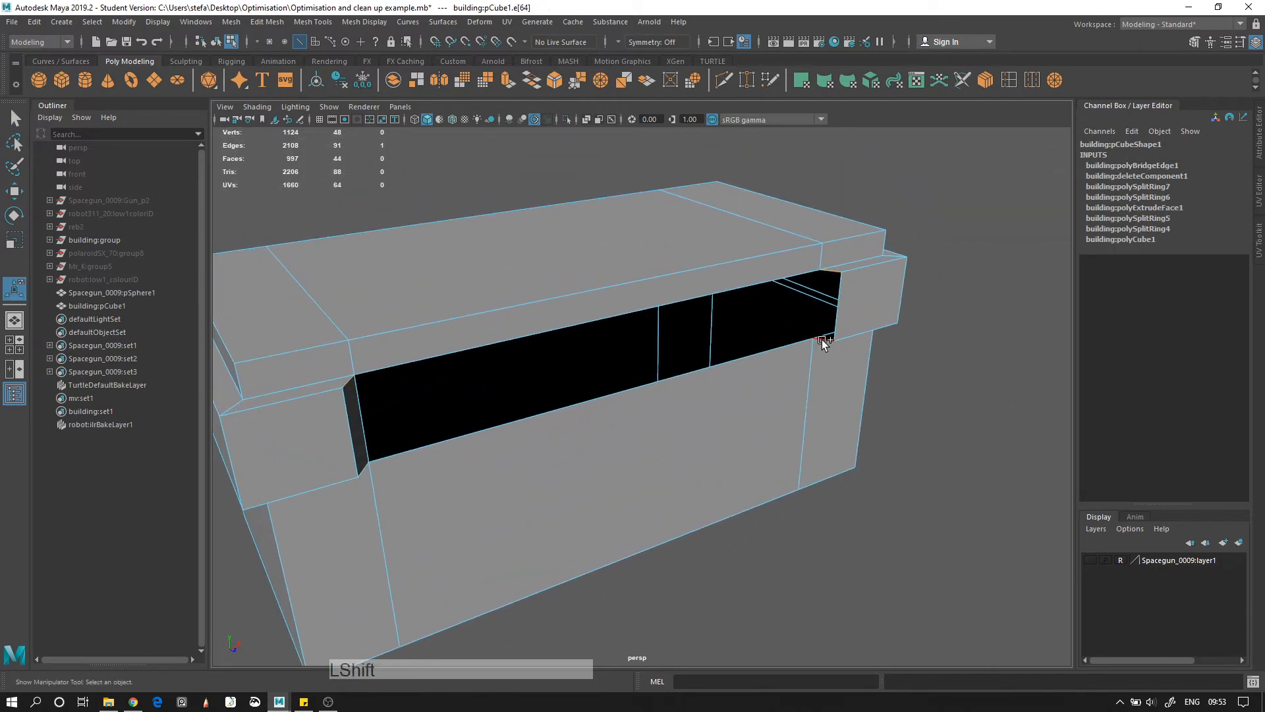
pyautogui.press('g')
pyautogui.click(701, 296)
pyautogui.keyDown('shift'); pyautogui.click(699, 376); pyautogui.keyUp('shift')
pyautogui.press('g')
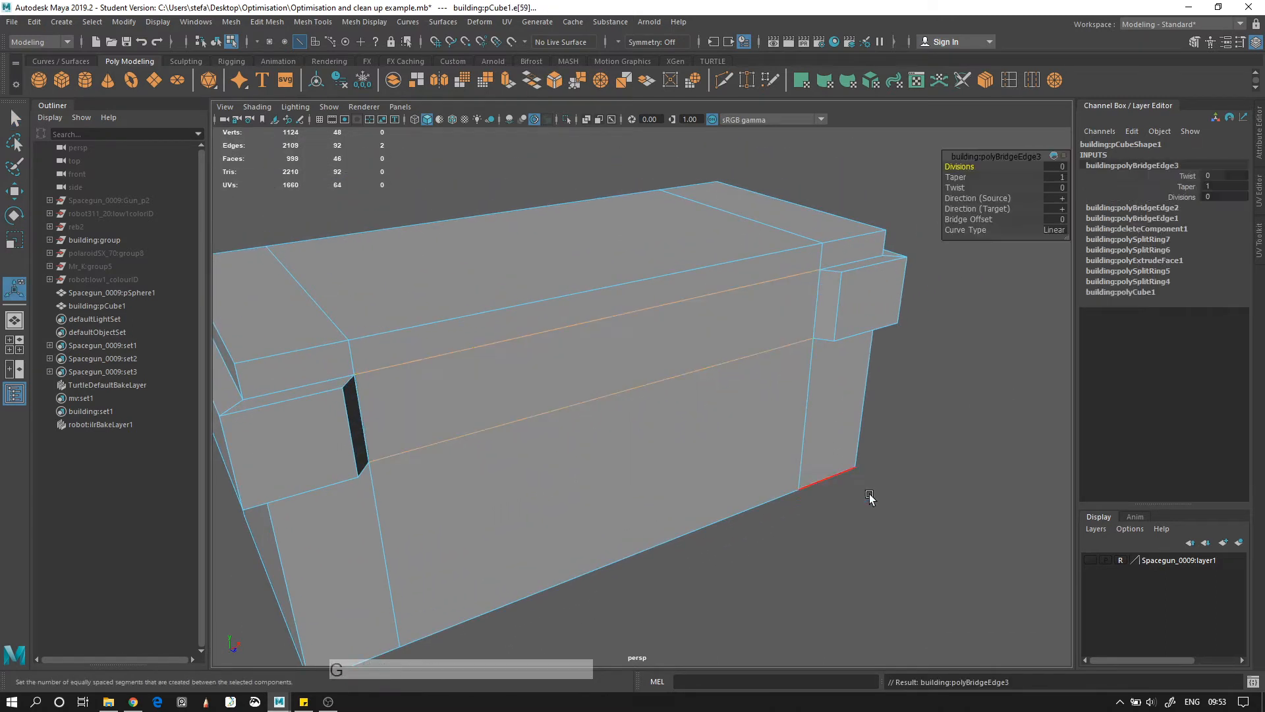
# Delete the three faces on the underside of the block, keeping its side wall faces
pyautogui.keyDown('alt'); pyautogui.moveTo(869, 498); pyautogui.dragTo(797, 410); pyautogui.keyUp('alt')
pyautogui.keyDown('alt'); pyautogui.moveTo(797, 410); pyautogui.dragTo(794, 409, button='right'); pyautogui.keyUp('alt')
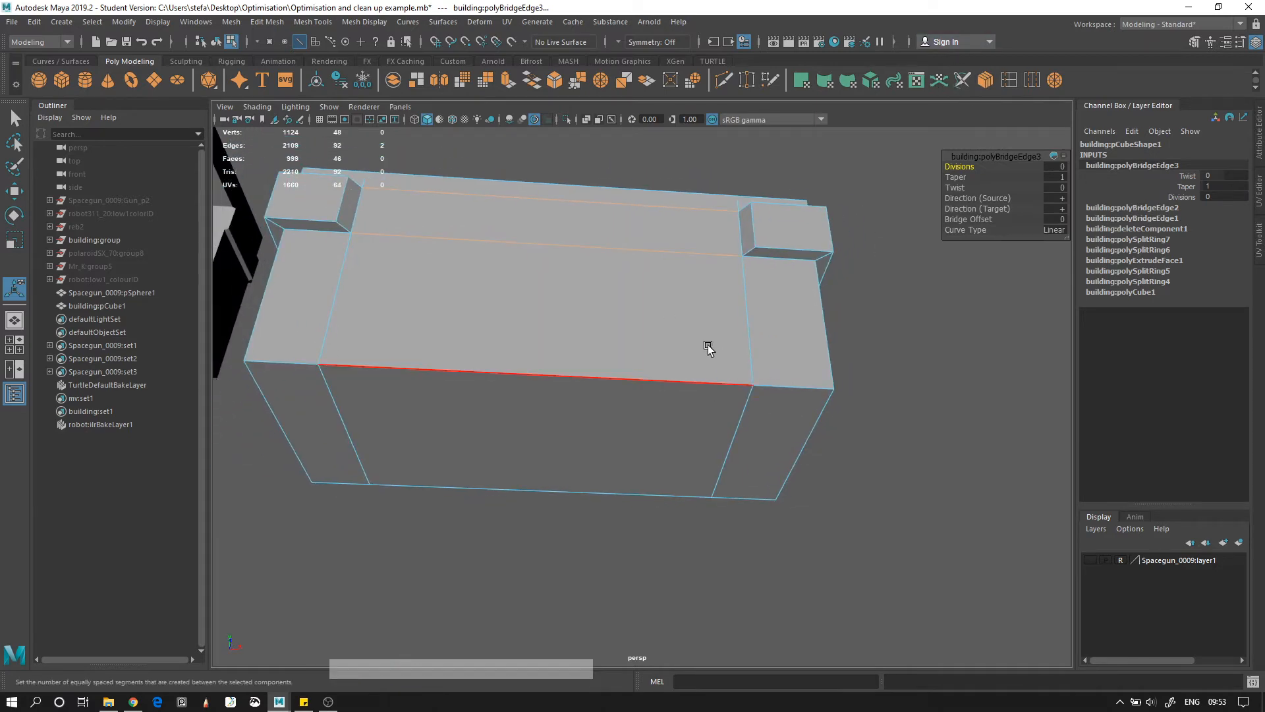
pyautogui.moveTo(705, 356); pyautogui.dragTo(740, 410, button='right')
pyautogui.click(740, 409)
pyautogui.keyDown('shift'); pyautogui.click(351, 430); pyautogui.keyUp('shift')
pyautogui.keyDown('shift'); pyautogui.click(328, 440); pyautogui.keyUp('shift')
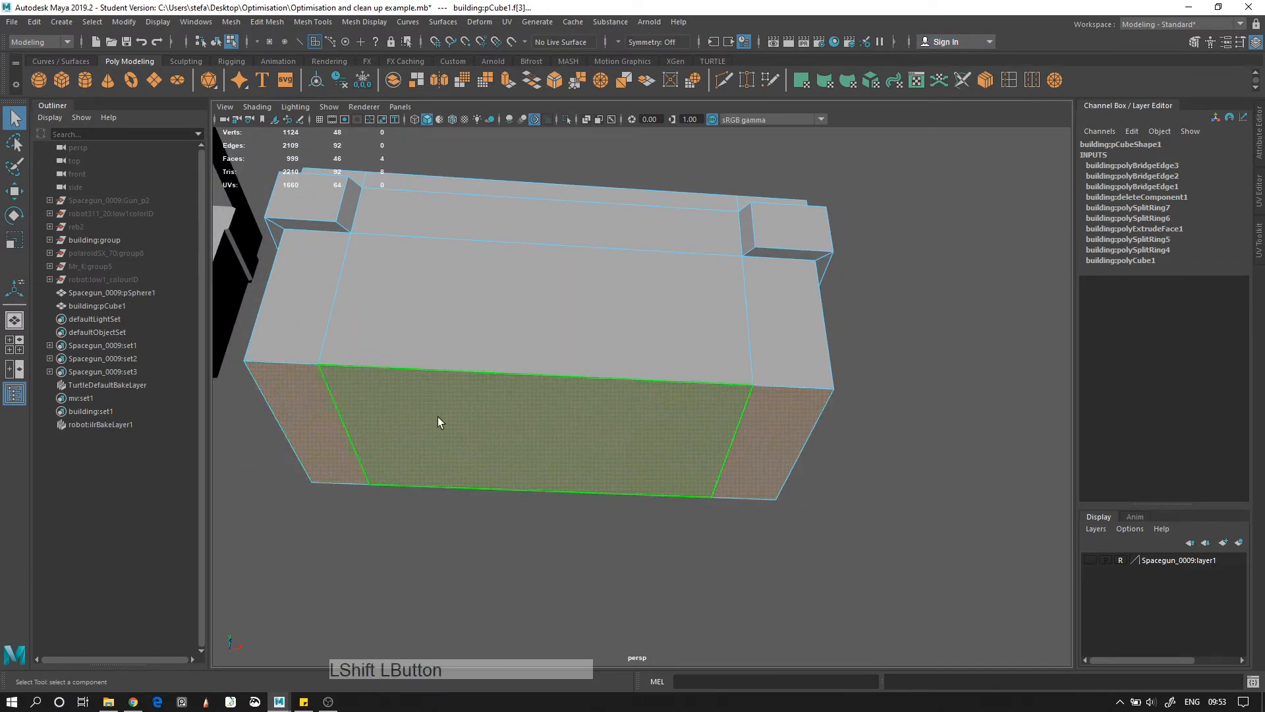
pyautogui.press('Delete')
pyautogui.click(706, 537)
pyautogui.hotkey('ctrl', 'z')
pyautogui.hotkey('ctrl', 'z')
pyautogui.hotkey('ctrl', 'z')
pyautogui.moveTo(778, 542)
pyautogui.keyDown('alt'); pyautogui.mouseDown()
pyautogui.moveTo(672, 485)
pyautogui.moveTo(779, 543)
pyautogui.mouseUp(); pyautogui.keyUp('alt')
pyautogui.keyDown('ctrl'); pyautogui.click(580, 311); pyautogui.keyUp('ctrl')
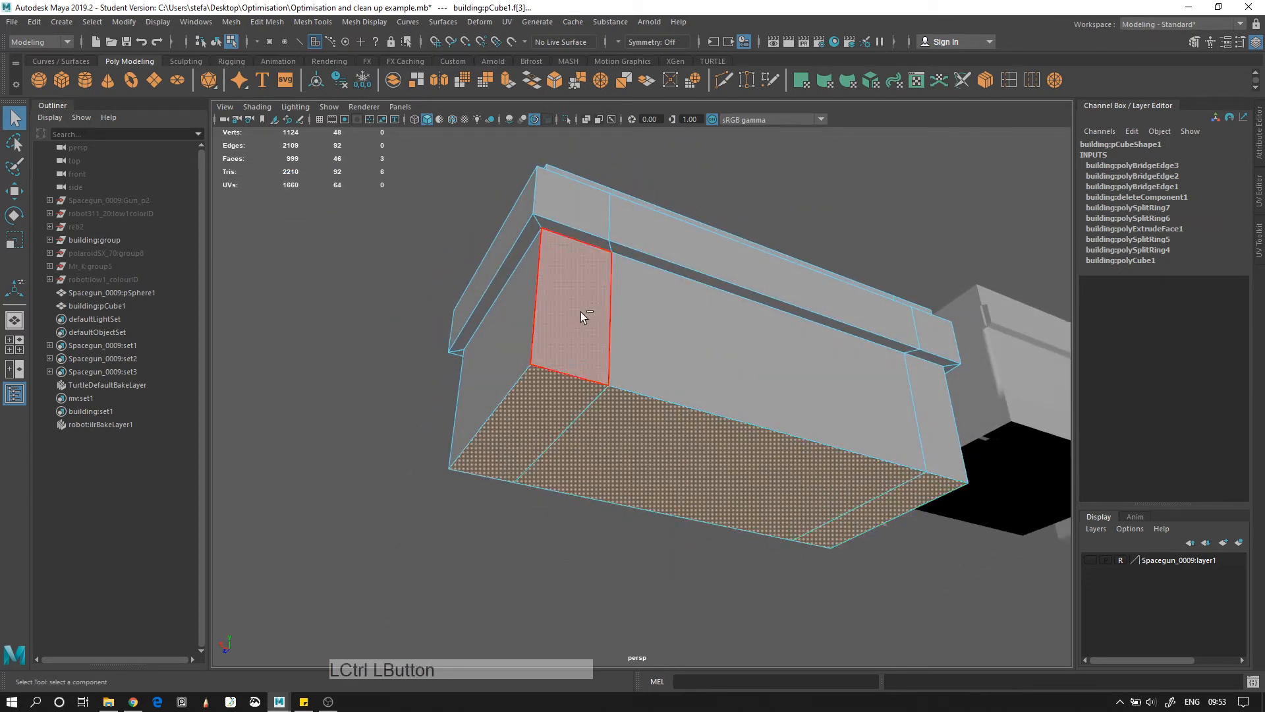
pyautogui.press('Delete')
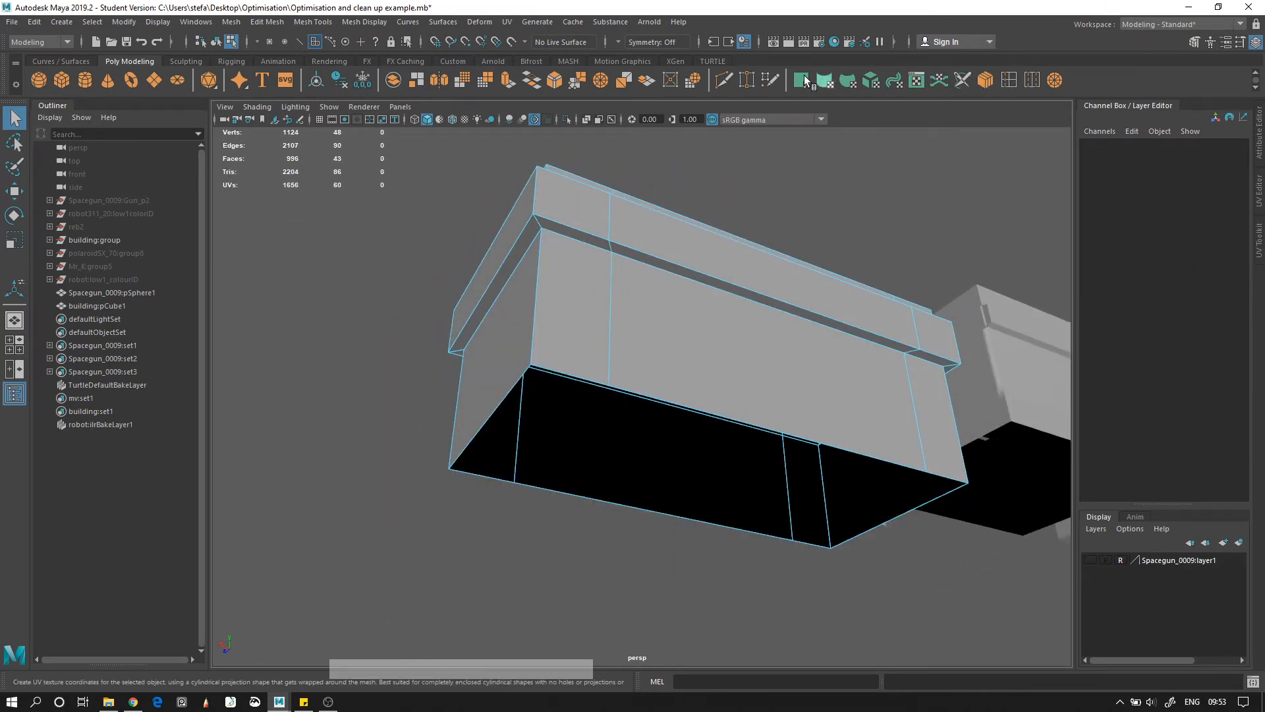
# Target Weld the vertical loops' bottom vertices into the block's nearest bottom corners on both long sides
pyautogui.click(746, 79)
pyautogui.keyDown('alt'); pyautogui.moveTo(659, 343); pyautogui.dragTo(753, 487); pyautogui.keyUp('alt')
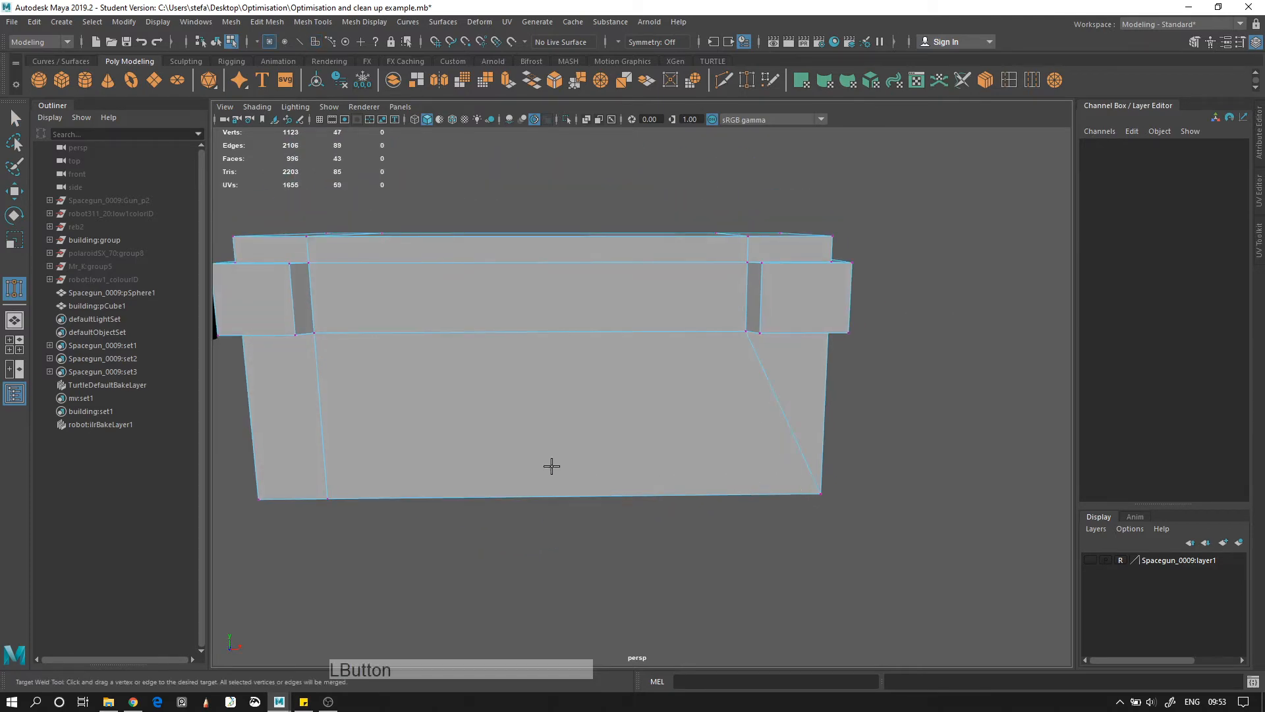
pyautogui.keyDown('alt'); pyautogui.moveTo(517, 485); pyautogui.dragTo(545, 467); pyautogui.keyUp('alt')
pyautogui.keyDown('alt'); pyautogui.moveTo(545, 468); pyautogui.dragTo(564, 336); pyautogui.keyUp('alt')
pyautogui.press('q')
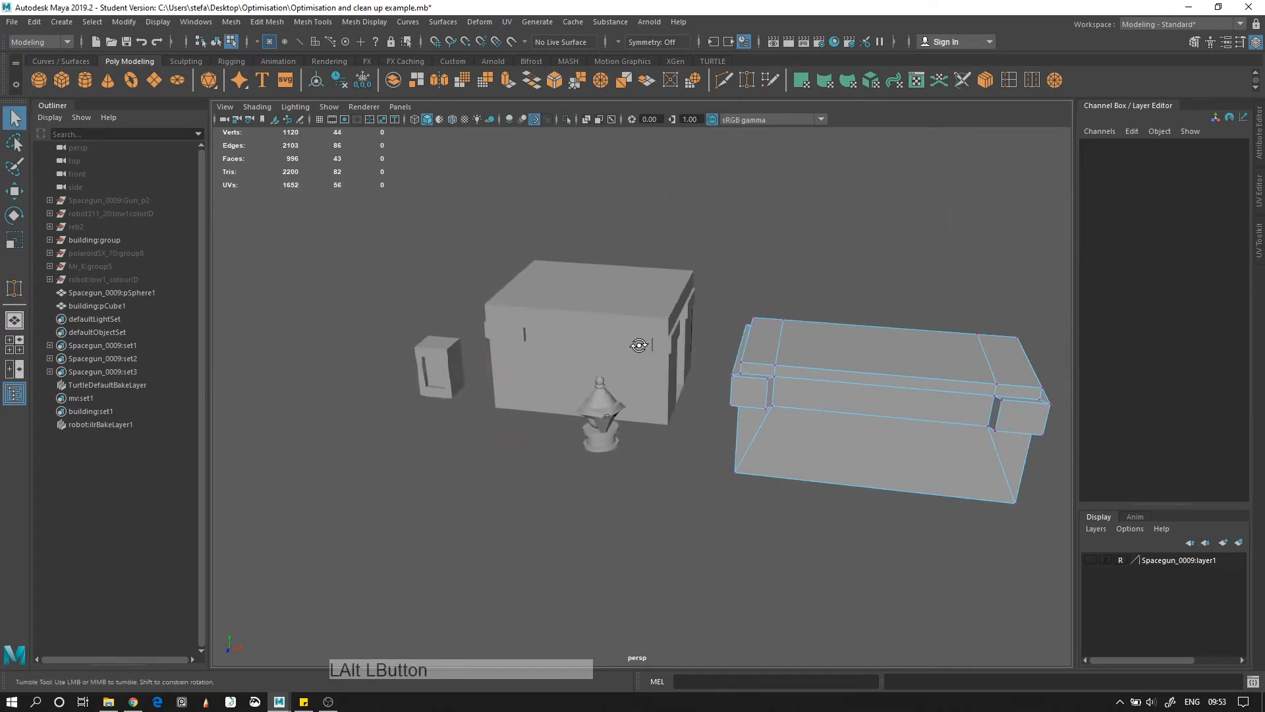
# Compare the new block's geometry with the building's mesh from several angles
pyautogui.keyDown('alt'); pyautogui.moveTo(639, 345); pyautogui.dragTo(813, 463); pyautogui.keyUp('alt')
pyautogui.click(724, 378)
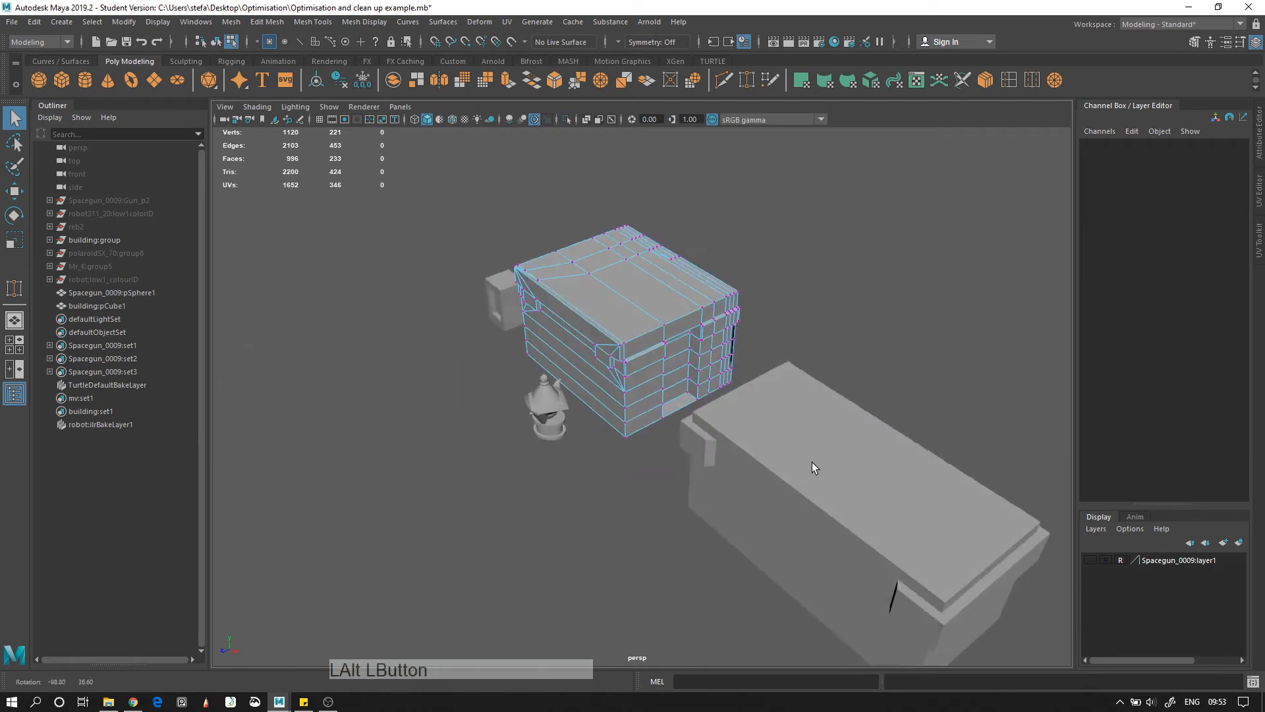
pyautogui.keyDown('alt'); pyautogui.moveTo(813, 463); pyautogui.dragTo(745, 435, button='right'); pyautogui.keyUp('alt')
pyautogui.keyDown('alt'); pyautogui.moveTo(745, 435); pyautogui.dragTo(666, 362); pyautogui.keyUp('alt')
pyautogui.keyDown('alt'); pyautogui.moveTo(666, 362); pyautogui.dragTo(386, 127, button='right'); pyautogui.keyUp('alt')
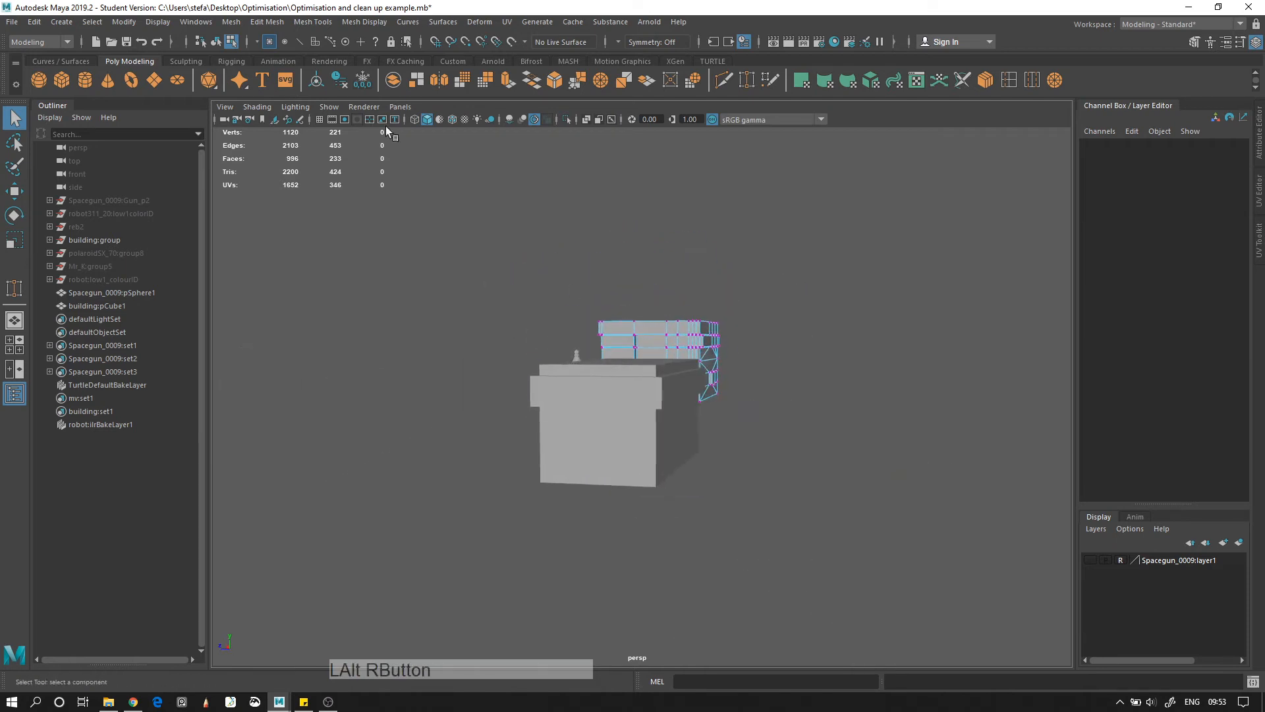
# Create a polygon cube and move it beside the block's long side, to about X 15.4, Y 0, Z -7.8
pyautogui.click(62, 79)
pyautogui.keyDown('alt'); pyautogui.moveTo(633, 396); pyautogui.dragTo(697, 419); pyautogui.keyUp('alt')
pyautogui.press('w')
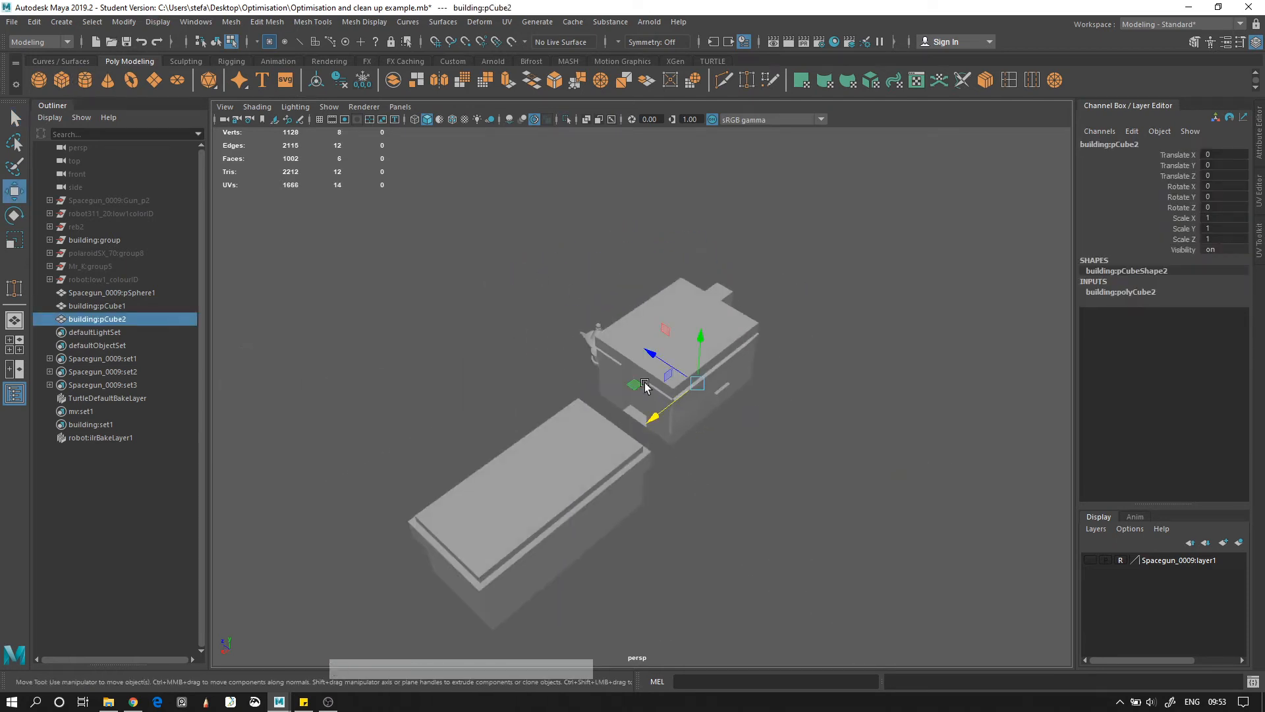
pyautogui.moveTo(645, 386); pyautogui.dragTo(528, 596)
pyautogui.keyDown('alt'); pyautogui.moveTo(528, 595); pyautogui.dragTo(666, 618, button='right'); pyautogui.keyUp('alt')
pyautogui.keyDown('alt'); pyautogui.moveTo(666, 618); pyautogui.dragTo(791, 342, button='middle'); pyautogui.keyUp('alt')
pyautogui.keyDown('alt'); pyautogui.moveTo(790, 342); pyautogui.dragTo(1001, 419); pyautogui.keyUp('alt')
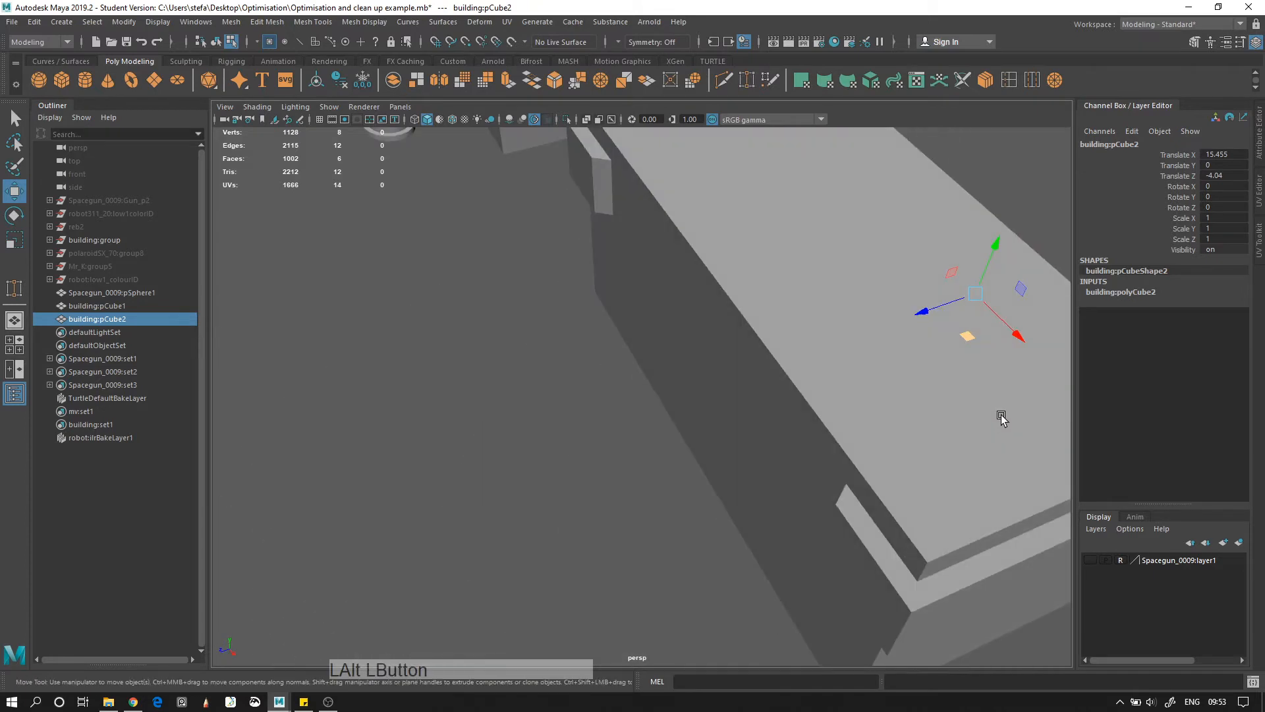
pyautogui.keyDown('alt'); pyautogui.moveTo(1001, 418); pyautogui.dragTo(738, 367, button='middle'); pyautogui.keyUp('alt')
pyautogui.moveTo(681, 282); pyautogui.dragTo(821, 254)
# Delete one side face of the new cube
pyautogui.moveTo(846, 202); pyautogui.dragTo(921, 203, button='right')
pyautogui.click(833, 232)
pyautogui.press('Delete')
# Scale the open-sided cube and reposition it, leaving the block selected
pyautogui.press('r')
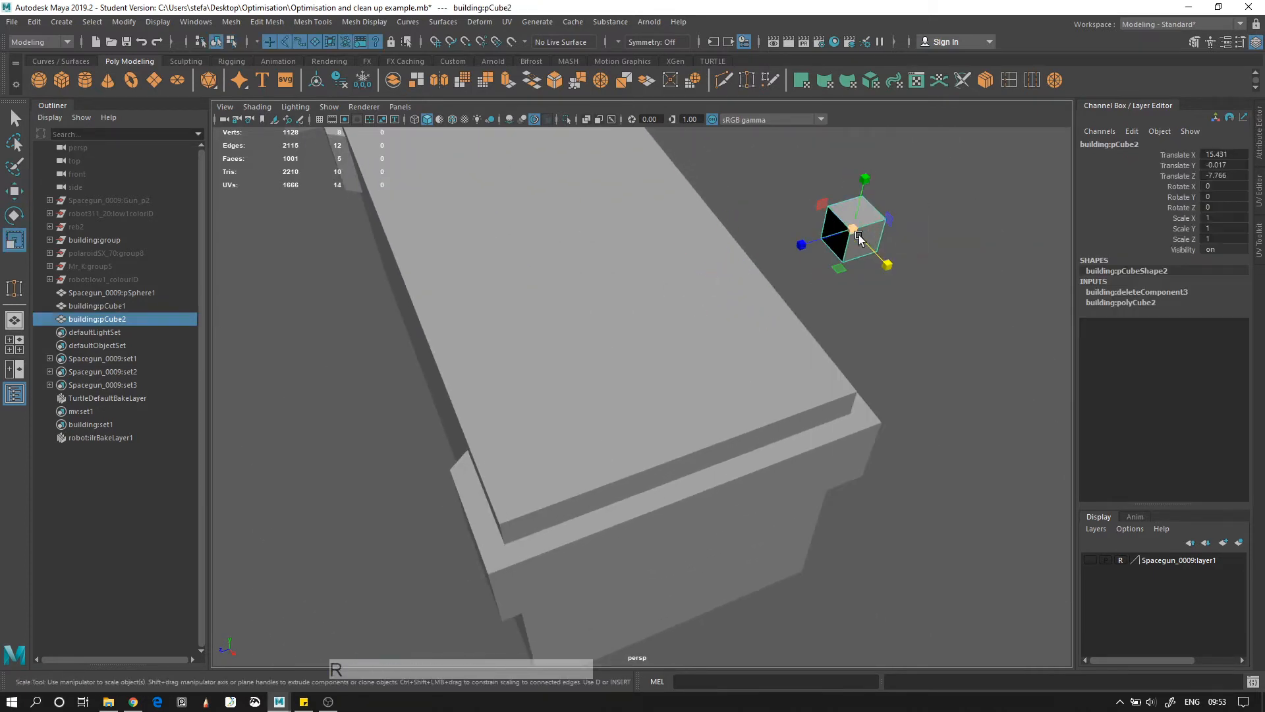
pyautogui.moveTo(819, 240); pyautogui.dragTo(731, 220)
pyautogui.moveTo(599, 201); pyautogui.dragTo(678, 240)
pyautogui.press('w')
pyautogui.moveTo(794, 177); pyautogui.dragTo(643, 340)
pyautogui.click(622, 240)
pyautogui.click(395, 239)
pyautogui.click(788, 285)
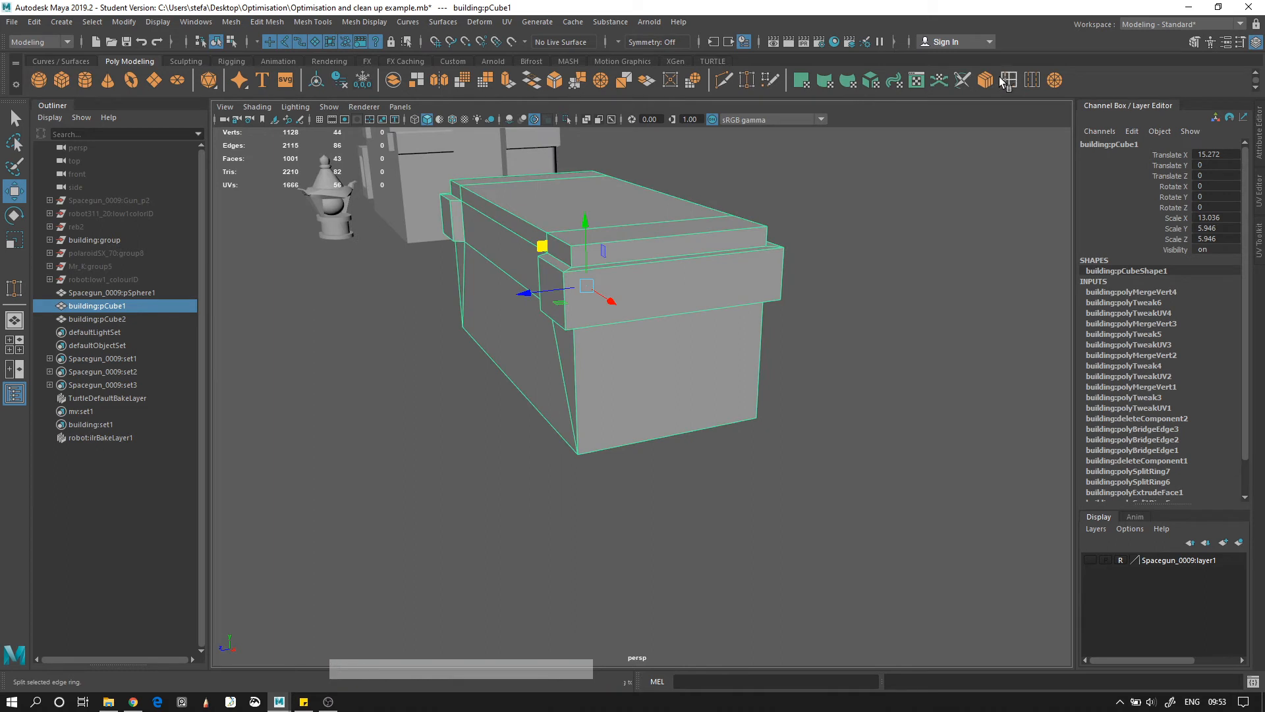
# Multi-Cut two vertical edges from bottom to top across the block's end wall to outline a doorway
pyautogui.click(725, 88)
pyautogui.click(574, 330)
pyautogui.keyDown('alt'); pyautogui.moveTo(593, 316); pyautogui.dragTo(697, 260, button='right'); pyautogui.keyUp('alt')
pyautogui.keyDown('alt'); pyautogui.moveTo(697, 260); pyautogui.dragTo(566, 254); pyautogui.keyUp('alt')
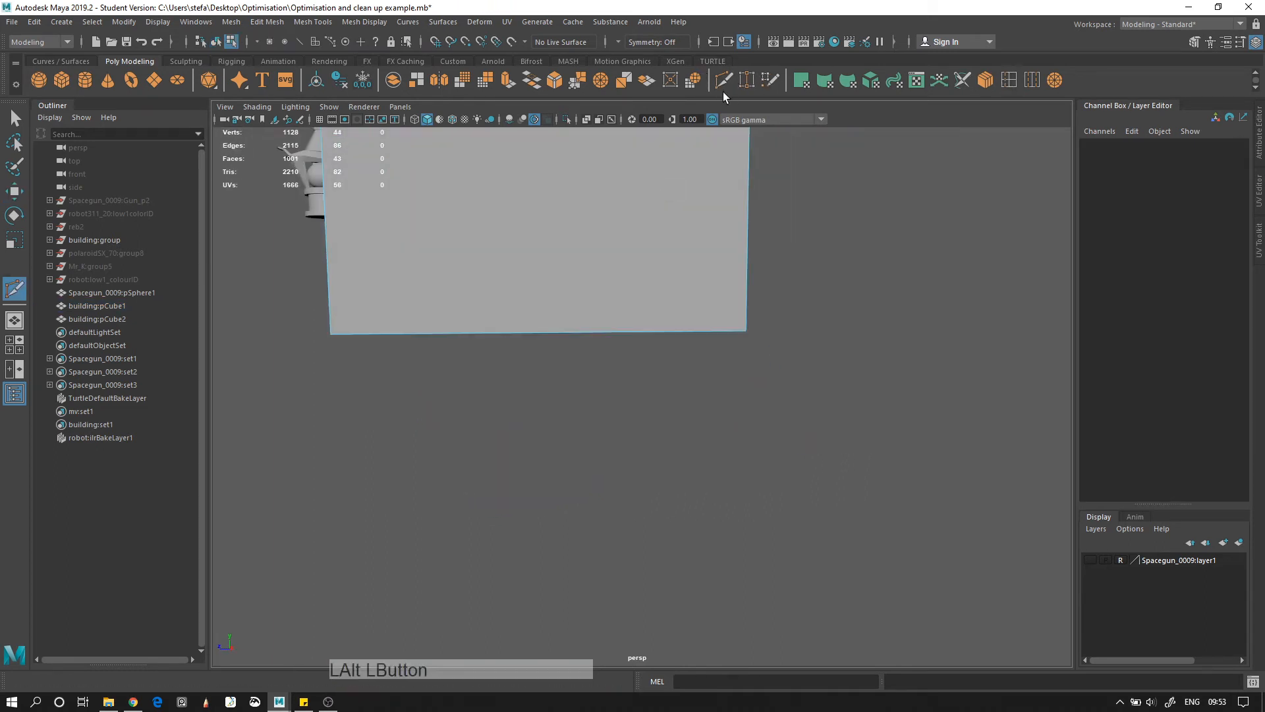
pyautogui.keyDown('alt'); pyautogui.moveTo(663, 250); pyautogui.dragTo(549, 276, button='middle'); pyautogui.keyUp('alt')
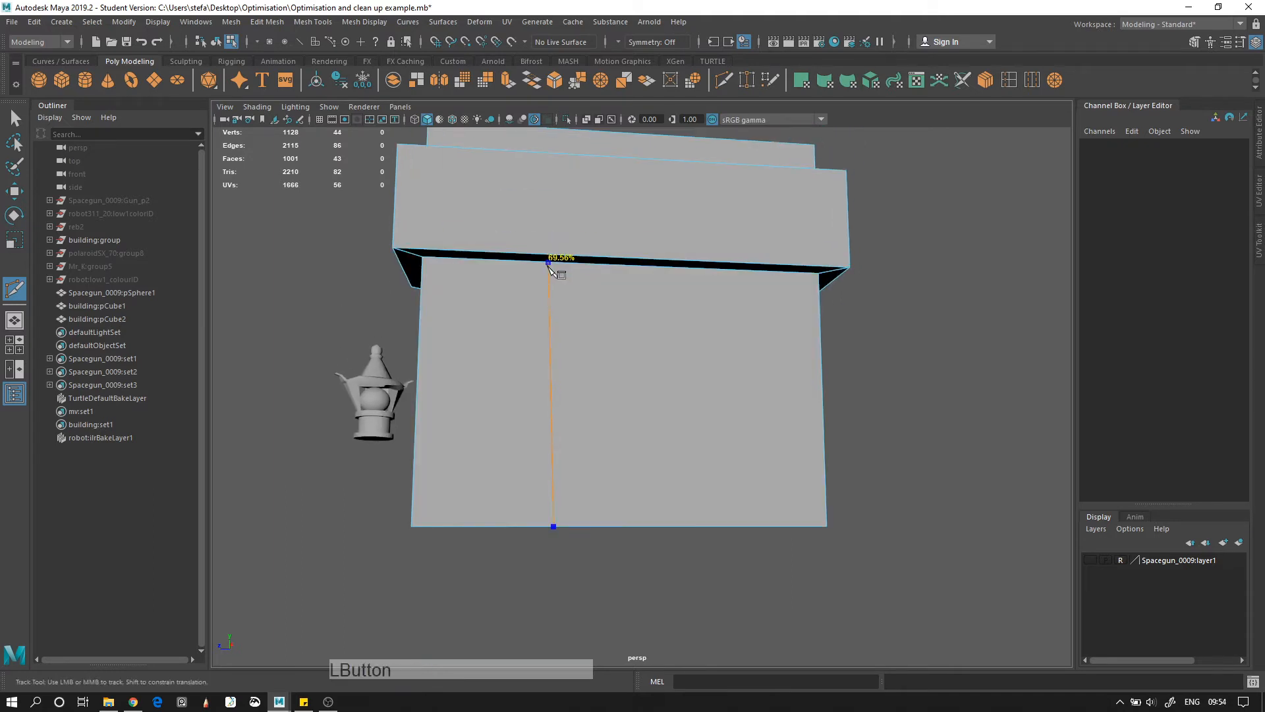
pyautogui.press('Return')
pyautogui.click(709, 269)
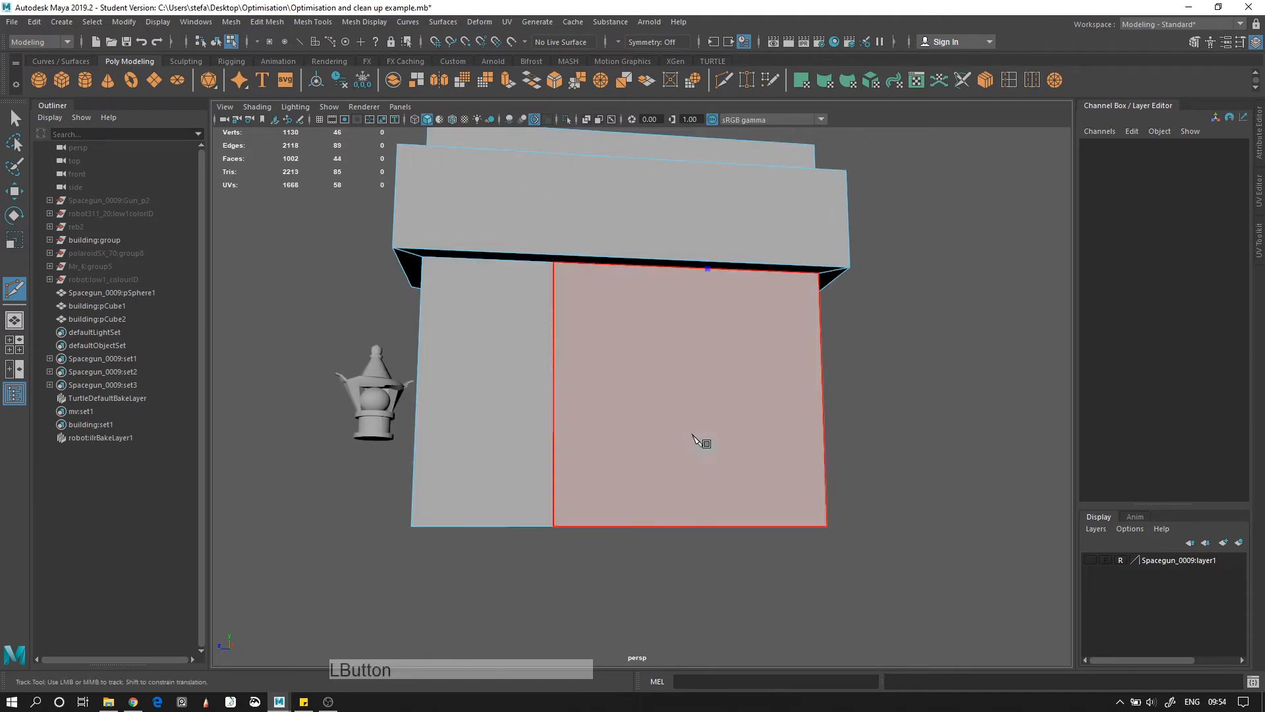
pyautogui.press('q')
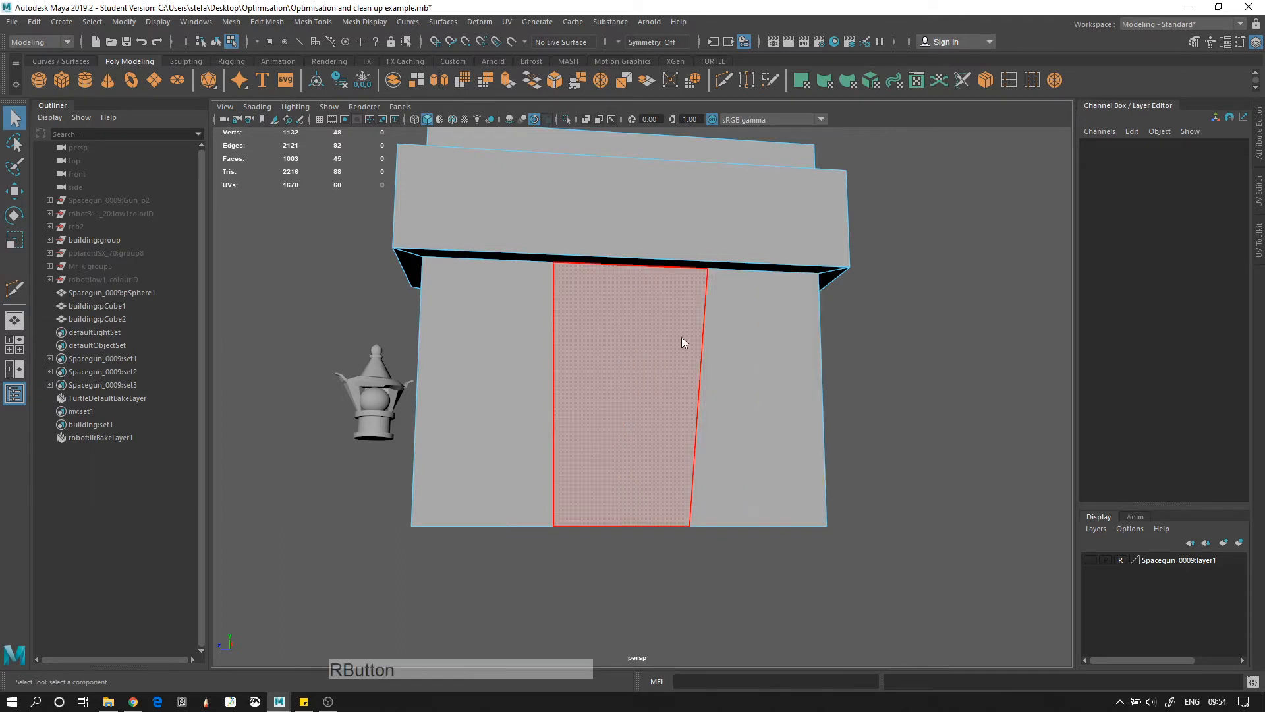
# Scale the slanted doorway edge flat so it stands vertical and slide the other vertical edge along the wall
pyautogui.click(699, 342)
pyautogui.press('r')
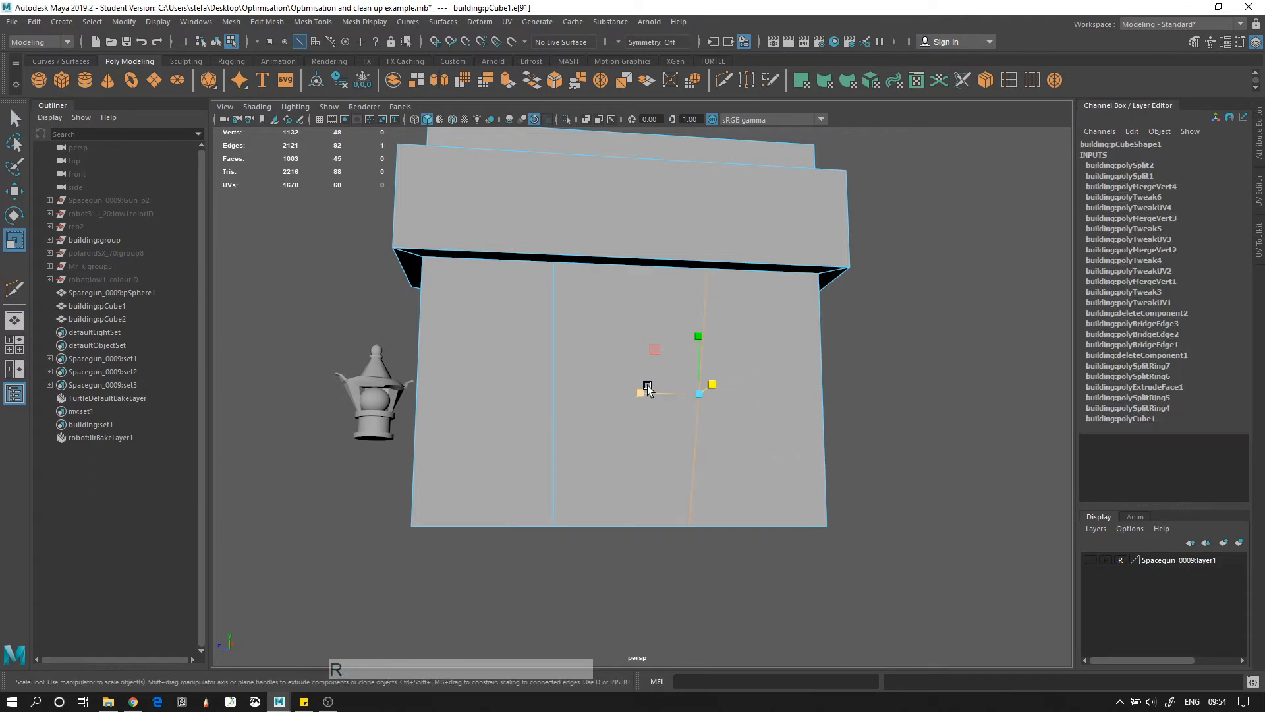
pyautogui.moveTo(636, 396); pyautogui.dragTo(860, 428)
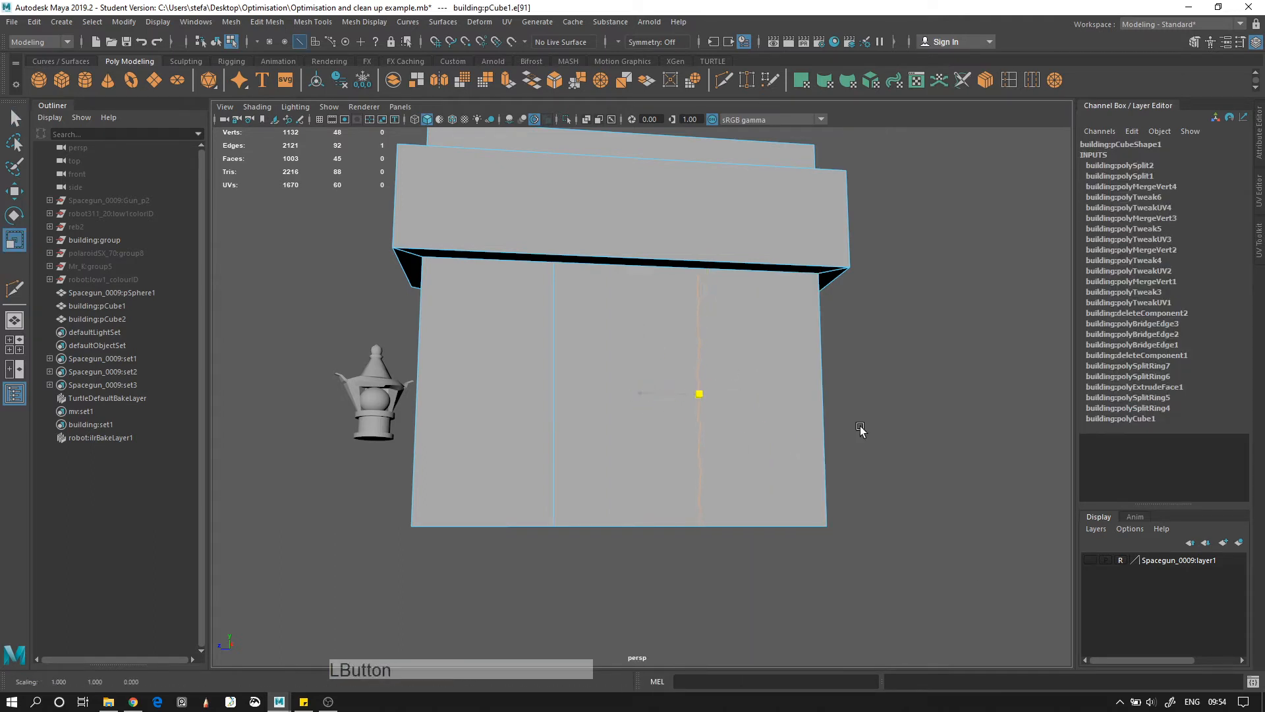
pyautogui.click(558, 408)
pyautogui.press('w')
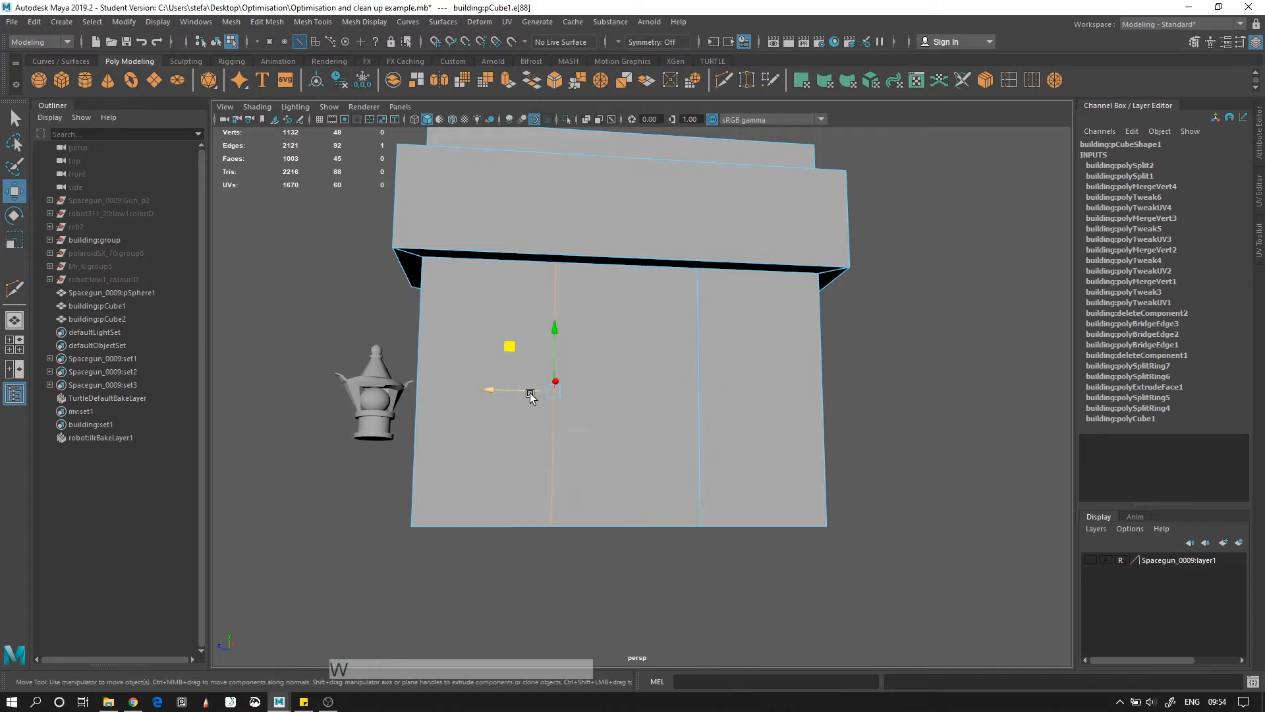
pyautogui.moveTo(531, 390); pyautogui.dragTo(633, 310)
# Multi-Cut a horizontal edge between the two vertical edges near the wall's top and move it slightly upward
pyautogui.click(929, 142)
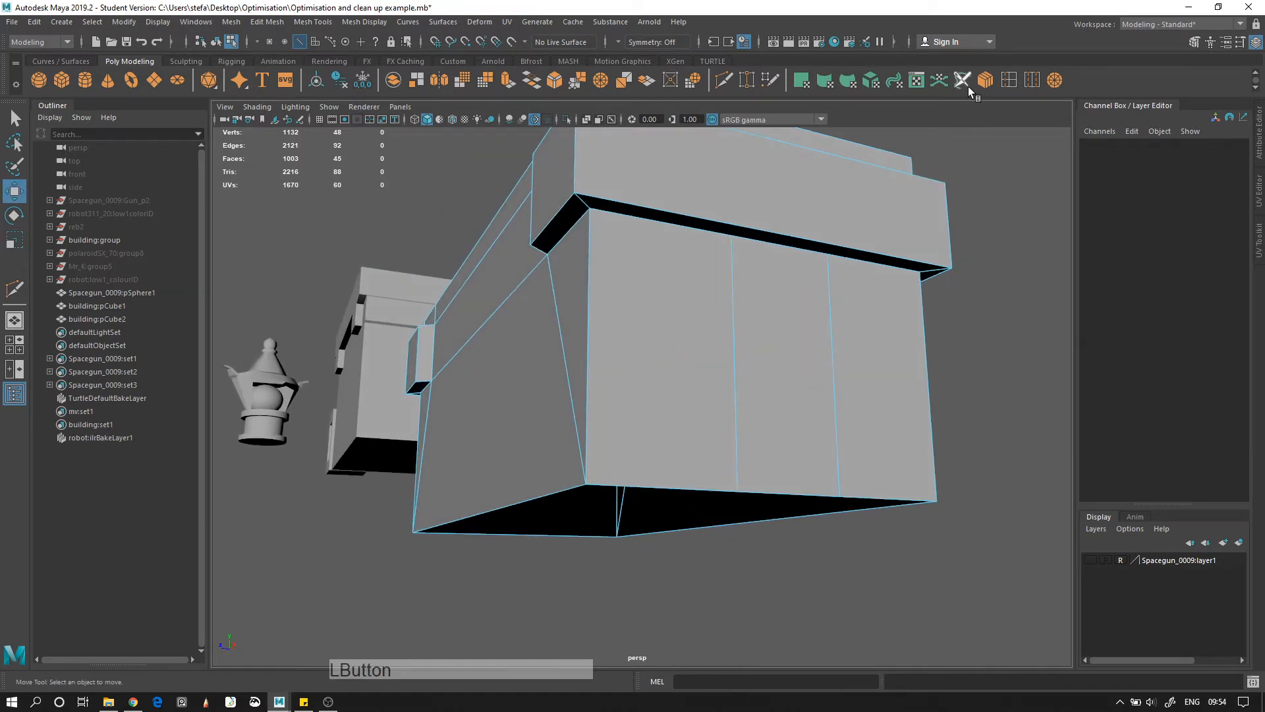
pyautogui.press('y')
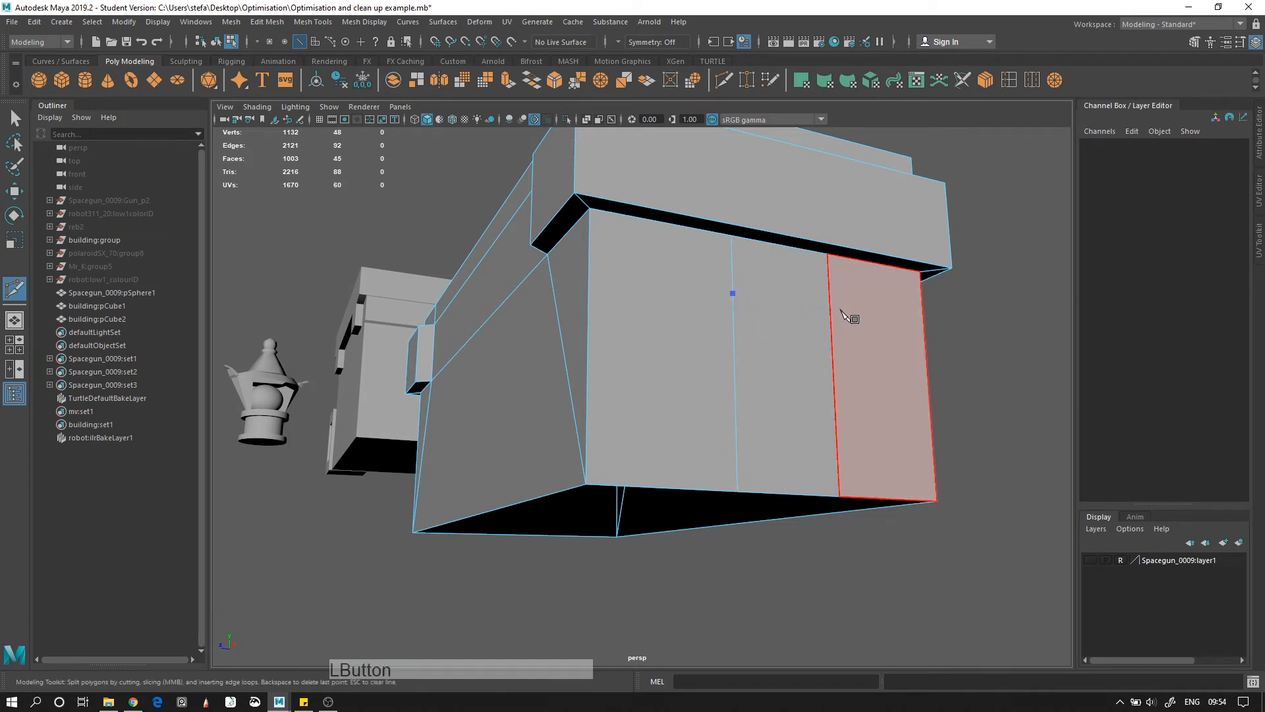
pyautogui.press('Return')
pyautogui.press('q')
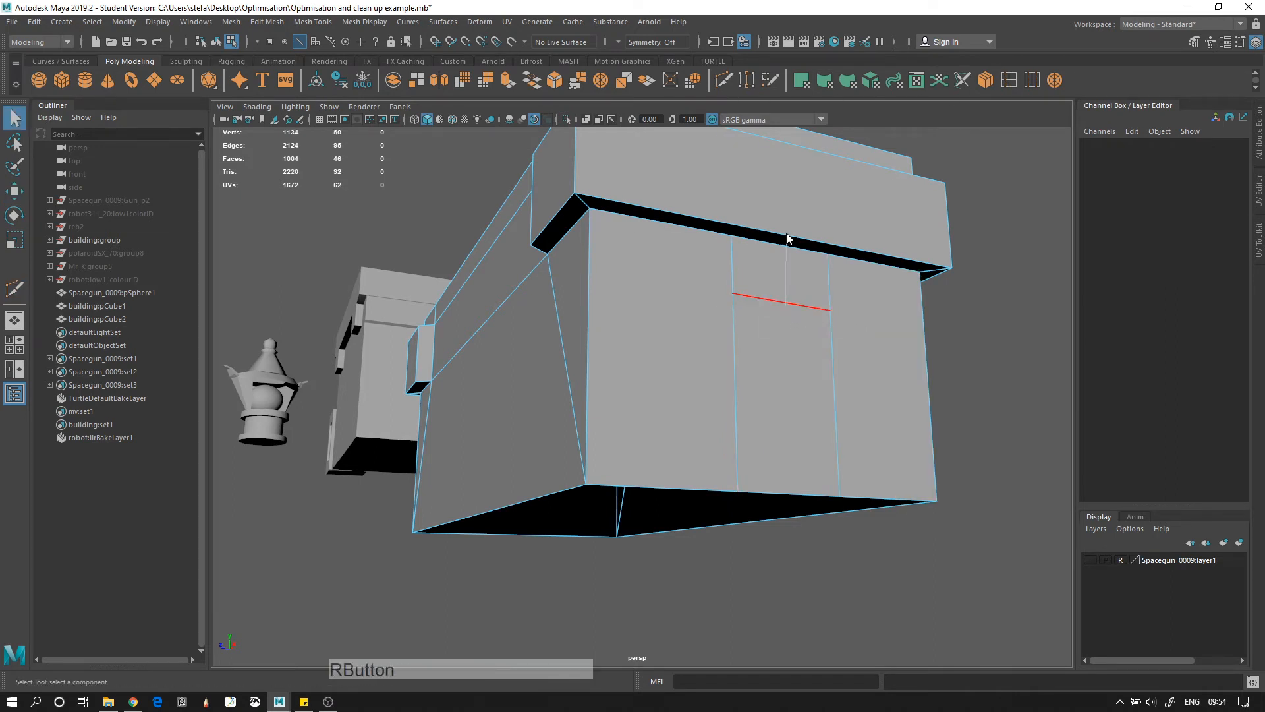
pyautogui.rightClick(792, 301)
pyautogui.click(791, 301)
pyautogui.moveTo(790, 263)
pyautogui.mouseDown()
pyautogui.moveTo(779, 299)
pyautogui.moveTo(800, 262)
pyautogui.mouseUp()
pyautogui.press('w')
pyautogui.click(988, 329)
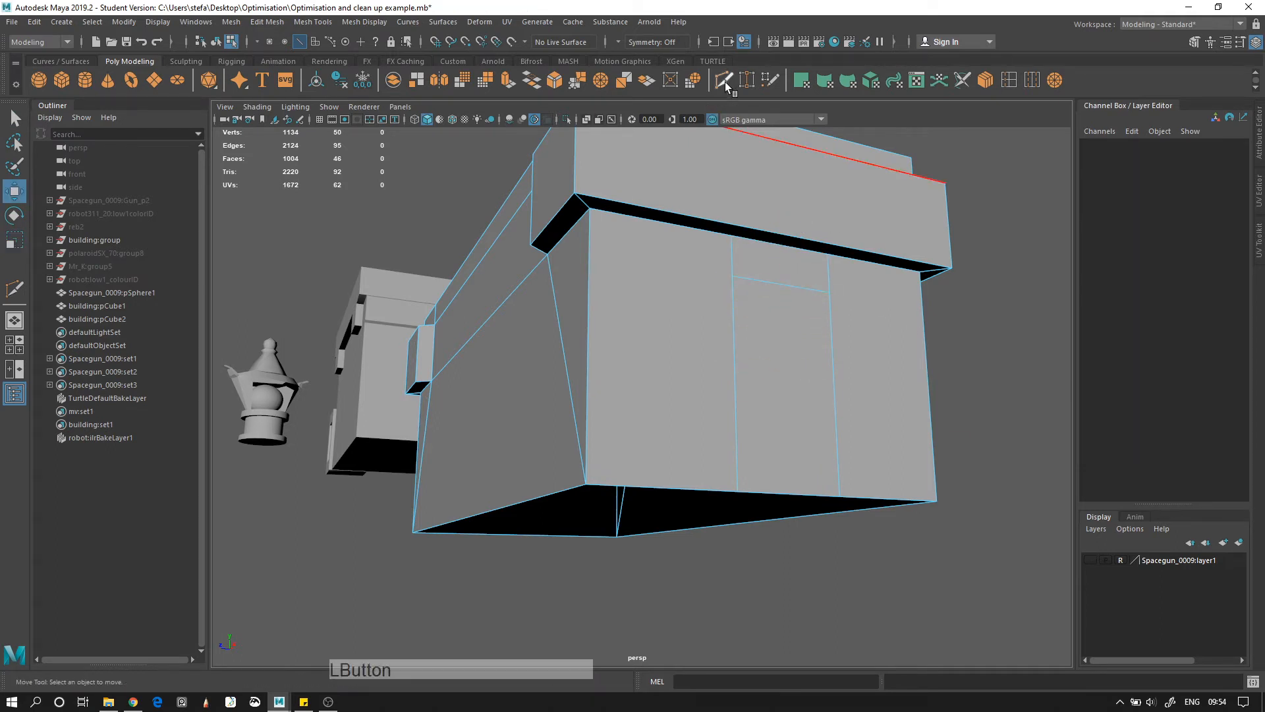
# Multi-Cut diagonal edges from the doorway's two upper corners to the end wall's upper corners
pyautogui.click(725, 81)
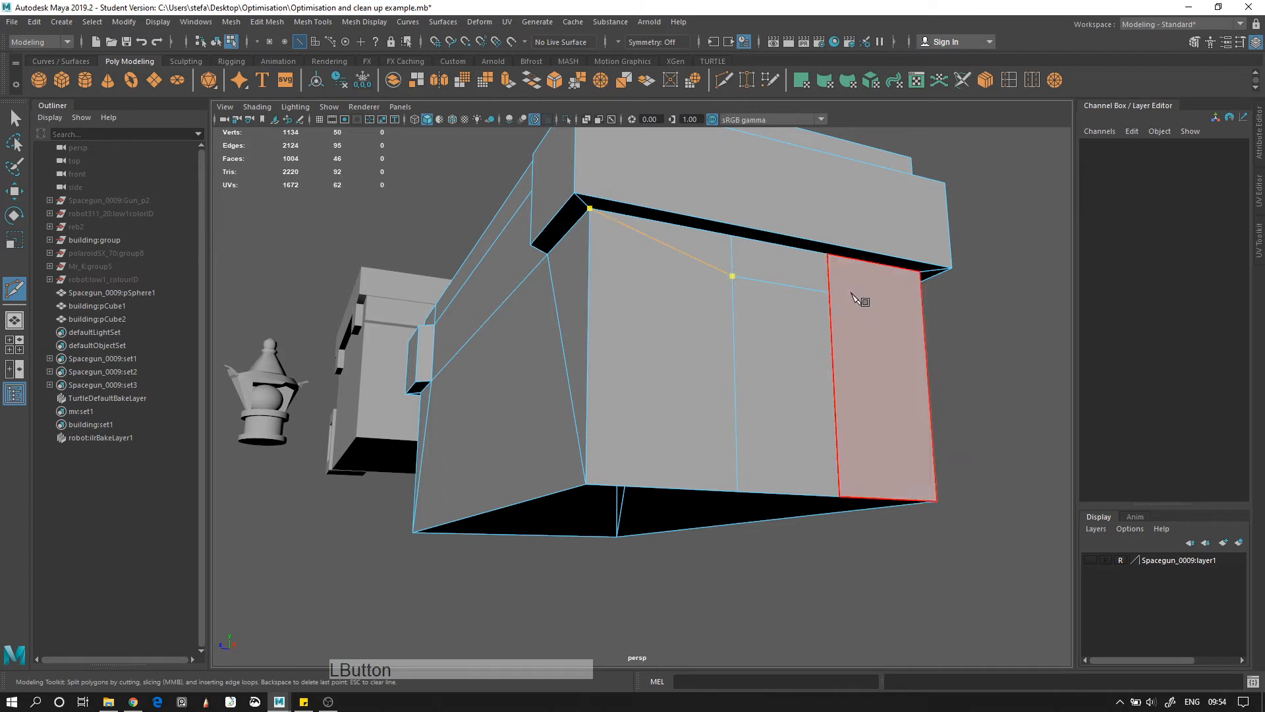
pyautogui.press('Return')
pyautogui.click(829, 292)
pyautogui.press('Return')
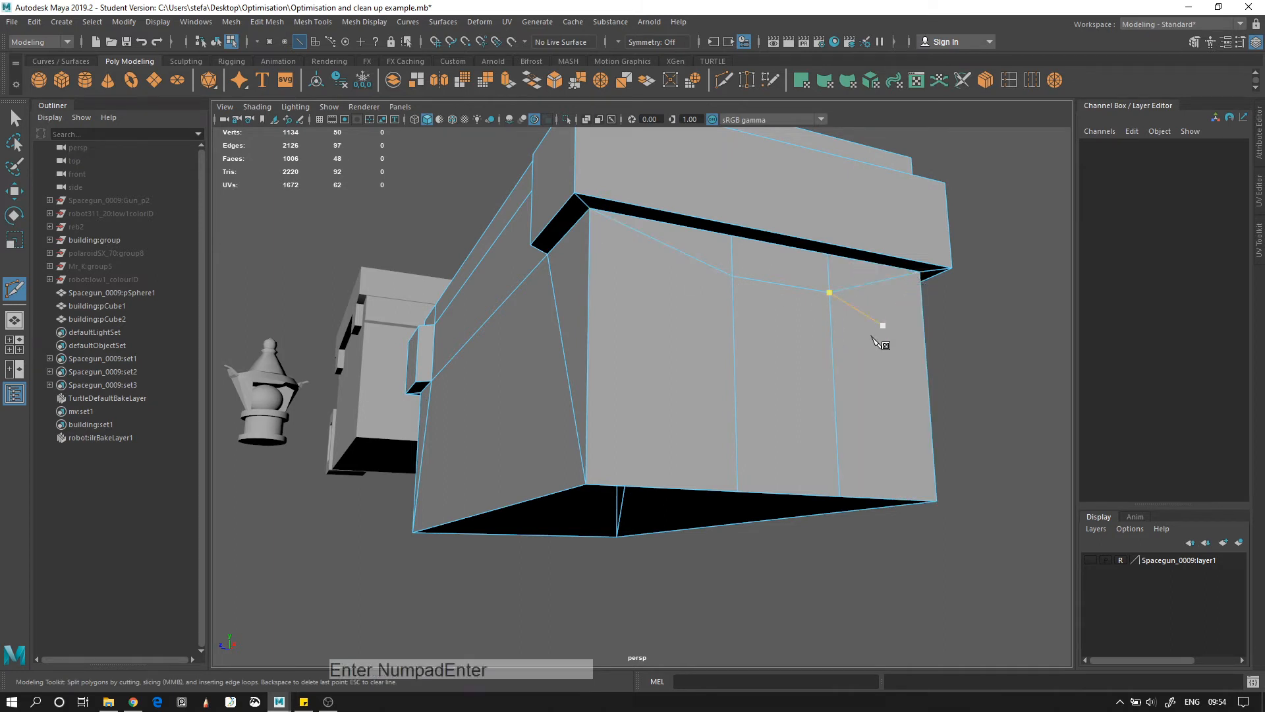
# Delete the doorway face beneath the horizontal edge to open up the end wall
pyautogui.press('q')
pyautogui.press('F11')
pyautogui.click(809, 360)
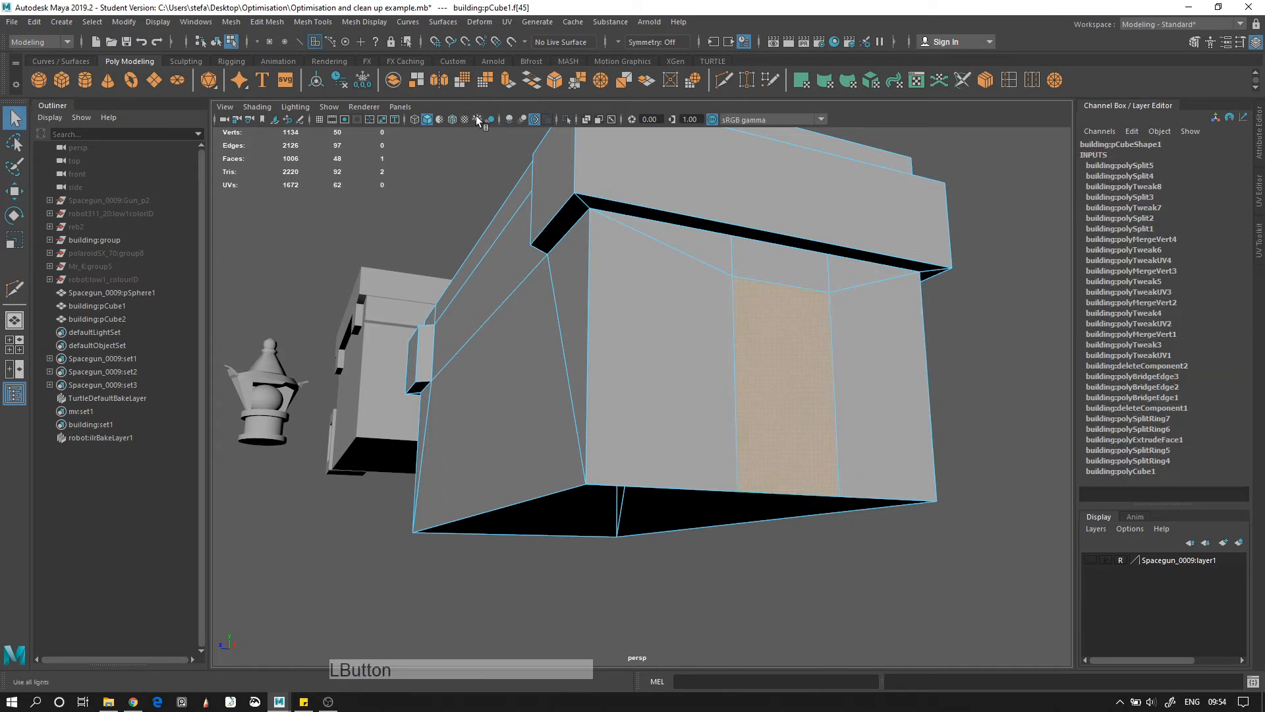
pyautogui.press('Delete')
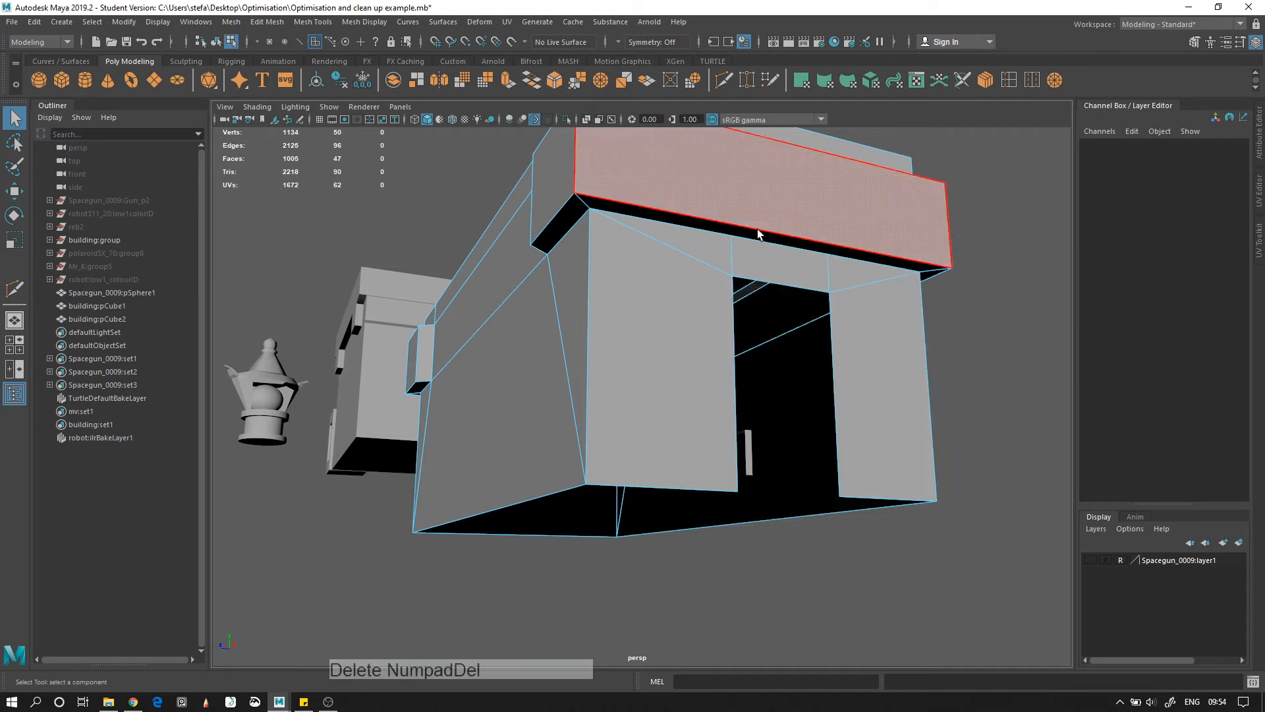
# Extrude the two side edges and upper edge of the doorway opening inward to give the frame depth
pyautogui.moveTo(765, 259); pyautogui.dragTo(769, 227, button='right')
pyautogui.click(734, 311)
pyautogui.keyDown('shift'); pyautogui.click(778, 277); pyautogui.keyUp('shift')
pyautogui.keyDown('shift'); pyautogui.click(831, 323); pyautogui.keyUp('shift')
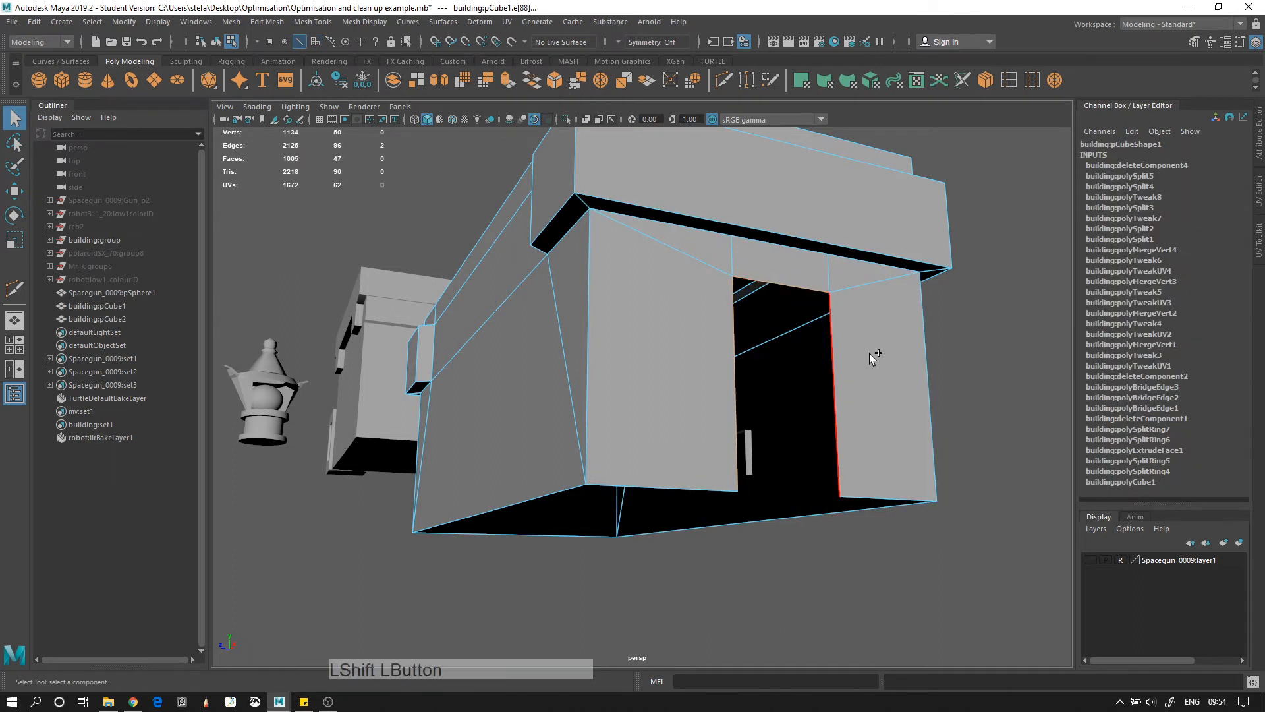
pyautogui.click(507, 81)
pyautogui.press('w')
pyautogui.moveTo(808, 373); pyautogui.dragTo(887, 371)
pyautogui.keyDown('alt'); pyautogui.moveTo(887, 370); pyautogui.dragTo(894, 261, button='right'); pyautogui.keyUp('alt')
# Insert two edge loops around the inner faces of the doorway frame
pyautogui.moveTo(893, 261); pyautogui.dragTo(892, 228, button='right')
pyautogui.click(1009, 80)
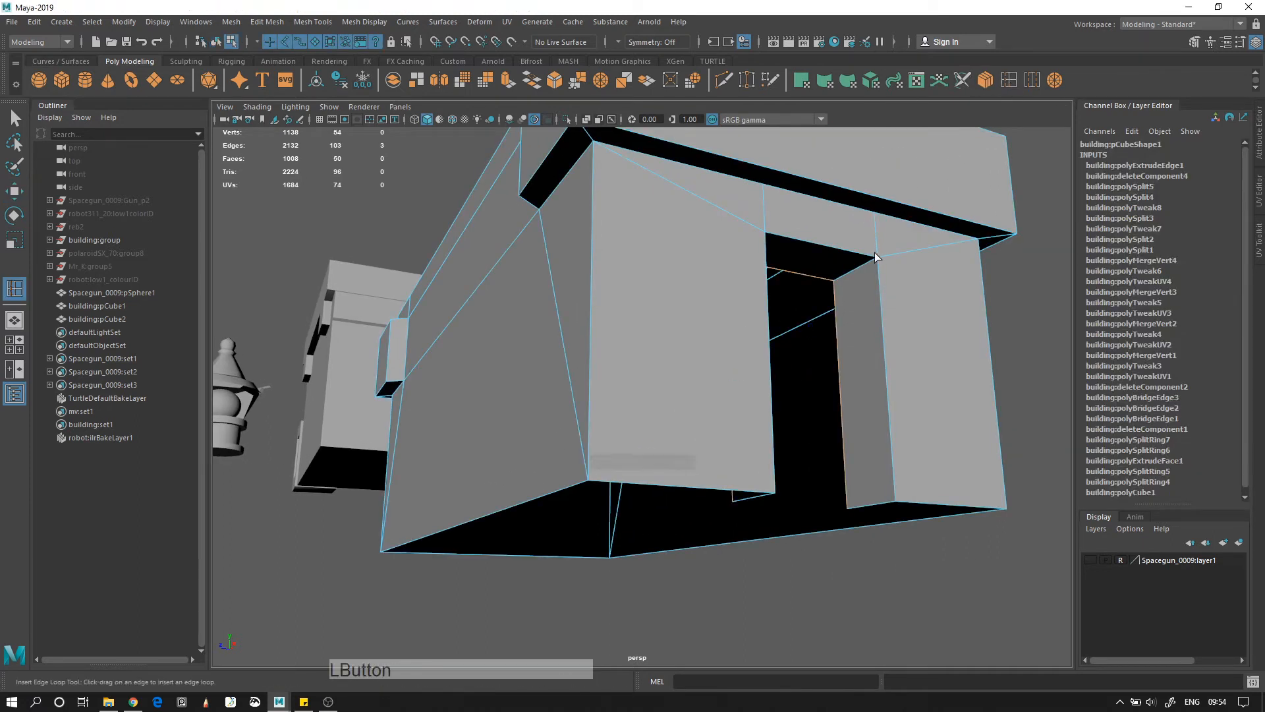
pyautogui.click(866, 264)
pyautogui.click(849, 272)
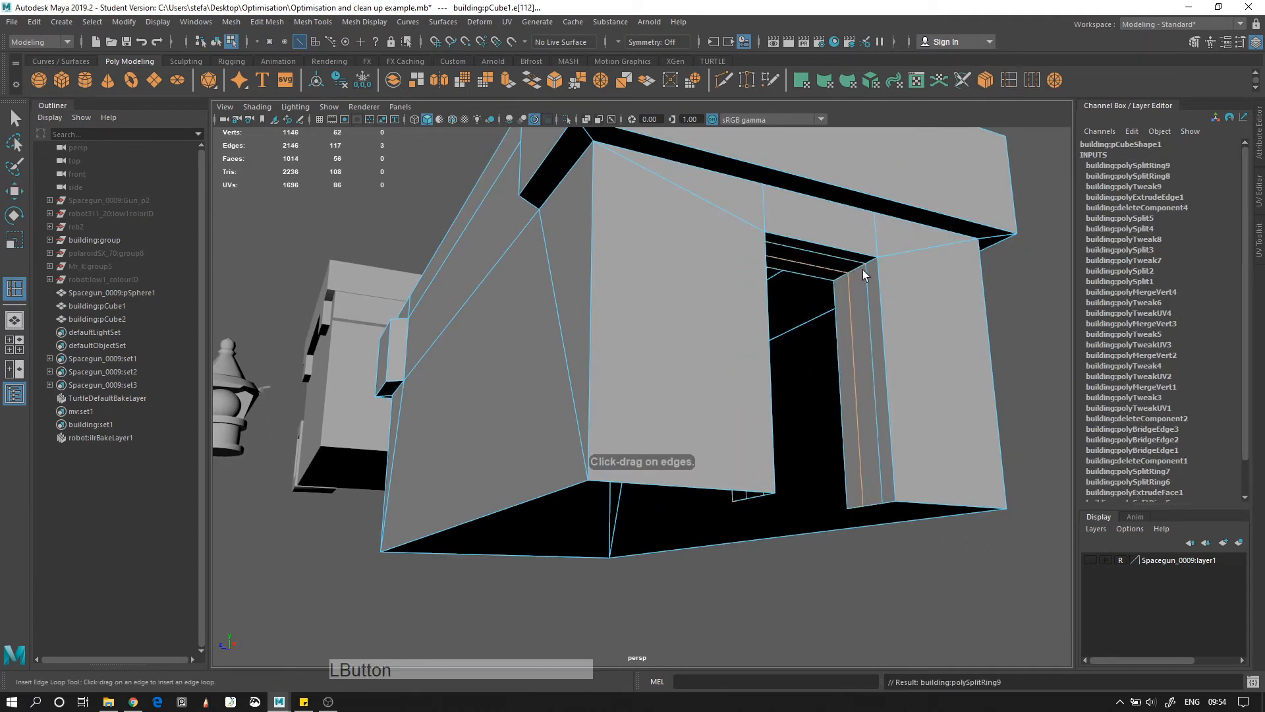
# Try to move and scale one of the edge loops inside the doorway frame, undoing the changes
pyautogui.press('q')
pyautogui.moveTo(869, 256); pyautogui.dragTo(869, 226, button='right')
pyautogui.doubleClick(863, 290)
pyautogui.keyDown('alt'); pyautogui.moveTo(863, 290); pyautogui.dragTo(752, 377); pyautogui.keyUp('alt')
pyautogui.press('w')
pyautogui.keyDown('alt'); pyautogui.moveTo(576, 402); pyautogui.dragTo(704, 340, button='middle'); pyautogui.keyUp('alt')
pyautogui.press('r')
pyautogui.moveTo(659, 383); pyautogui.dragTo(817, 372)
pyautogui.hotkey('ctrl', 'z')
pyautogui.hotkey('ctrl', 'z')
pyautogui.moveTo(817, 373); pyautogui.dragTo(850, 343, button='right')
# Examine the building's mesh wireframe and the new block's doorway from several angles
pyautogui.keyDown('alt'); pyautogui.moveTo(811, 340); pyautogui.dragTo(751, 346, button='right'); pyautogui.keyUp('alt')
pyautogui.keyDown('alt'); pyautogui.moveTo(751, 346); pyautogui.dragTo(659, 410); pyautogui.keyUp('alt')
pyautogui.click(704, 357)
pyautogui.click(487, 266)
pyautogui.keyDown('alt'); pyautogui.moveTo(486, 266); pyautogui.dragTo(852, 424, button='middle'); pyautogui.keyUp('alt')
pyautogui.keyDown('alt'); pyautogui.moveTo(851, 424); pyautogui.dragTo(1022, 580, button='right'); pyautogui.keyUp('alt')
pyautogui.keyDown('alt'); pyautogui.moveTo(1021, 580); pyautogui.dragTo(395, 330); pyautogui.keyUp('alt')
pyautogui.keyDown('alt'); pyautogui.moveTo(396, 329); pyautogui.dragTo(309, 290, button='right'); pyautogui.keyUp('alt')
pyautogui.keyDown('alt'); pyautogui.moveTo(435, 323); pyautogui.dragTo(593, 228, button='middle'); pyautogui.keyUp('alt')
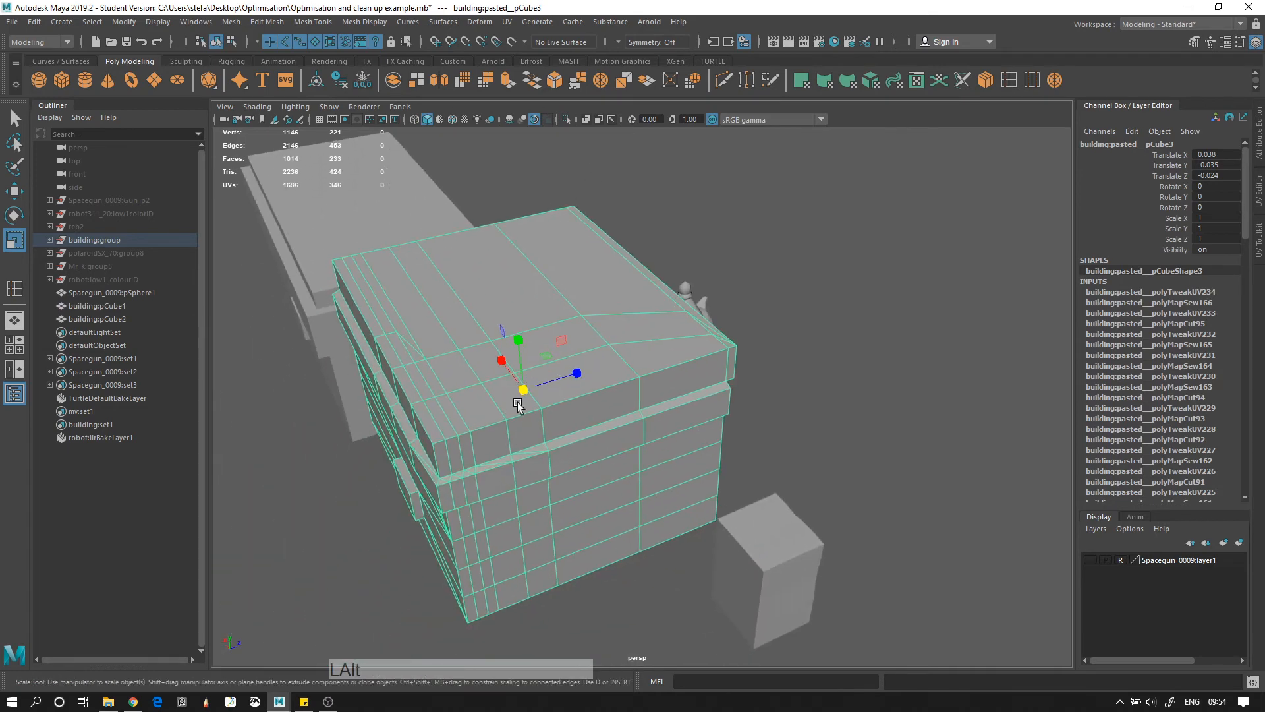
pyautogui.keyDown('alt'); pyautogui.moveTo(518, 406); pyautogui.dragTo(462, 364); pyautogui.keyUp('alt')
pyautogui.click(960, 358)
pyautogui.keyDown('alt'); pyautogui.moveTo(959, 358); pyautogui.dragTo(650, 362); pyautogui.keyUp('alt')
pyautogui.click(819, 386)
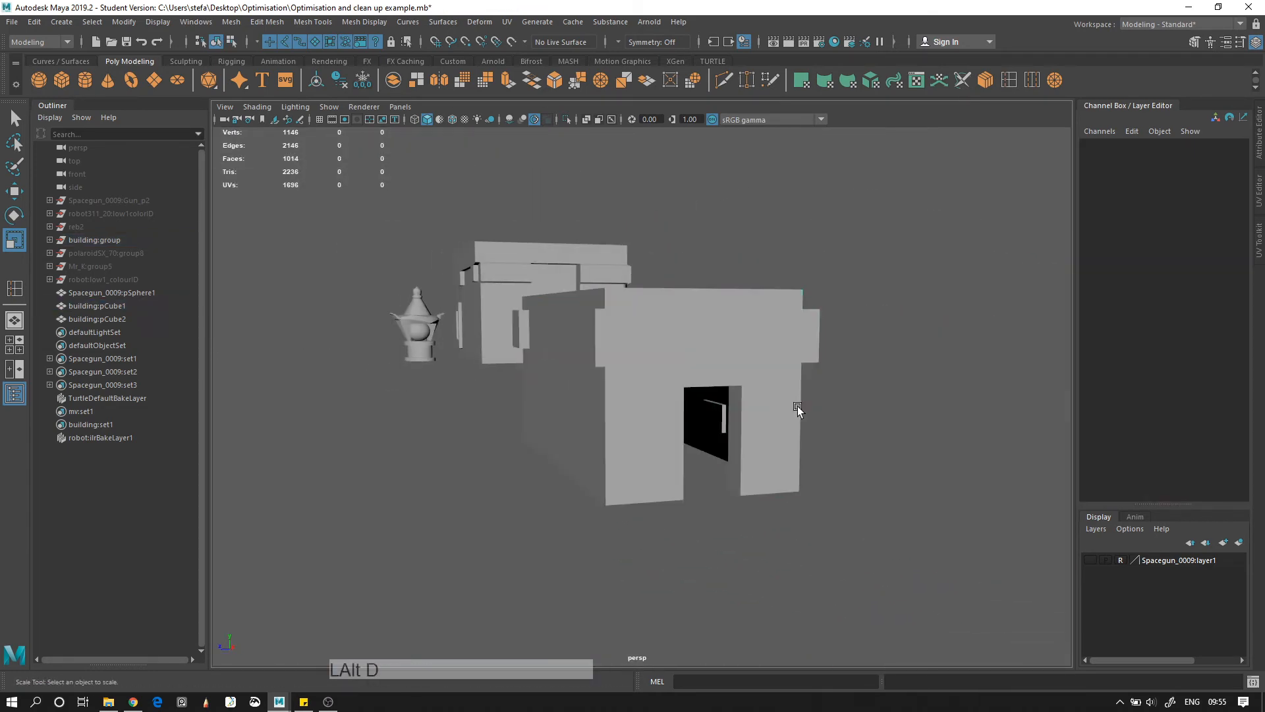
# Shorten the block by scaling it along X to 6.254
pyautogui.keyDown('alt'); pyautogui.moveTo(793, 412); pyautogui.dragTo(960, 432); pyautogui.keyUp('alt')
pyautogui.keyDown('alt'); pyautogui.moveTo(960, 432); pyautogui.dragTo(805, 472, button='right'); pyautogui.keyUp('alt')
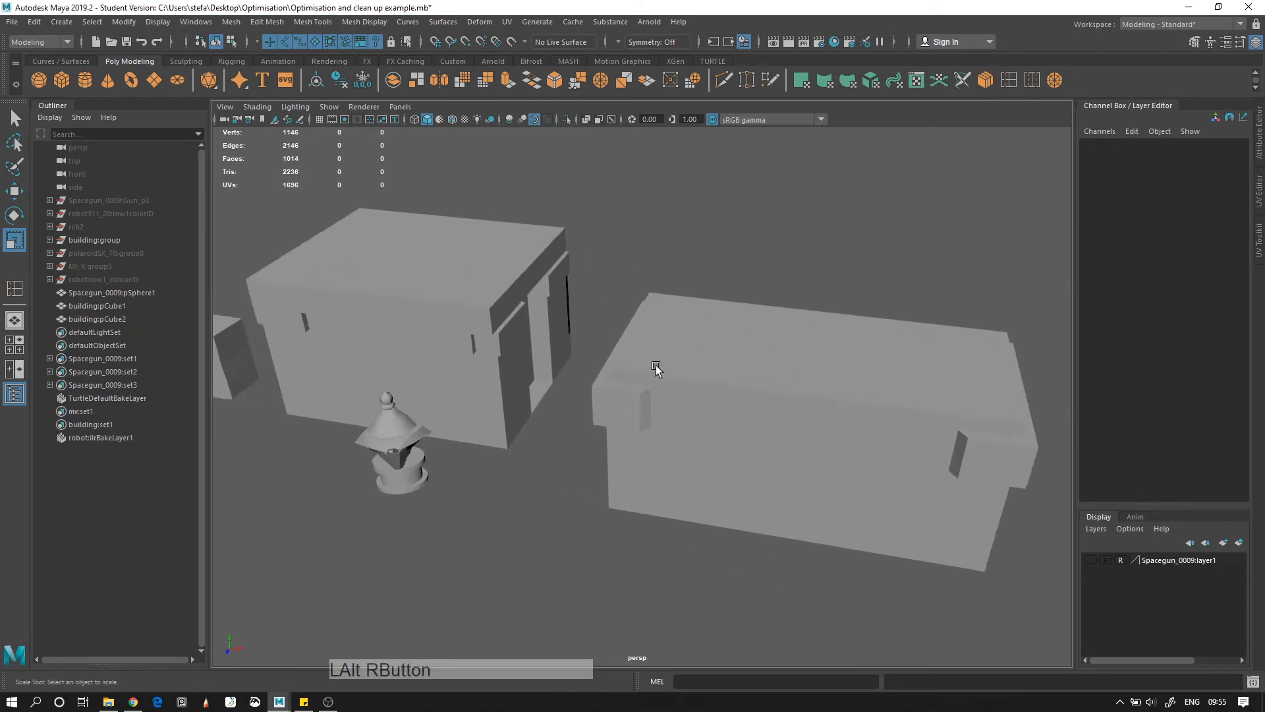
pyautogui.click(717, 389)
pyautogui.keyDown('alt'); pyautogui.moveTo(878, 429); pyautogui.dragTo(786, 435); pyautogui.keyUp('alt')
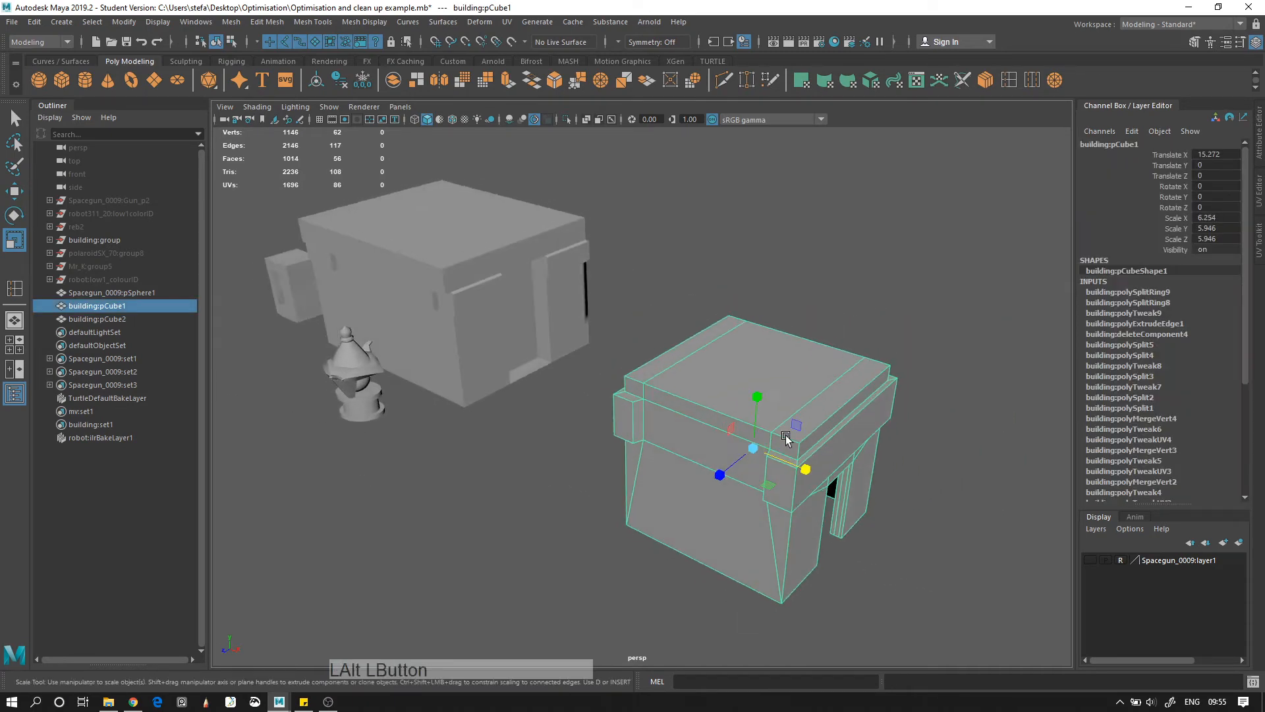
# Compare the shortened block's wireframe and polygon counts with those of the original building mesh
pyautogui.click(577, 356)
pyautogui.click(706, 424)
pyautogui.click(655, 539)
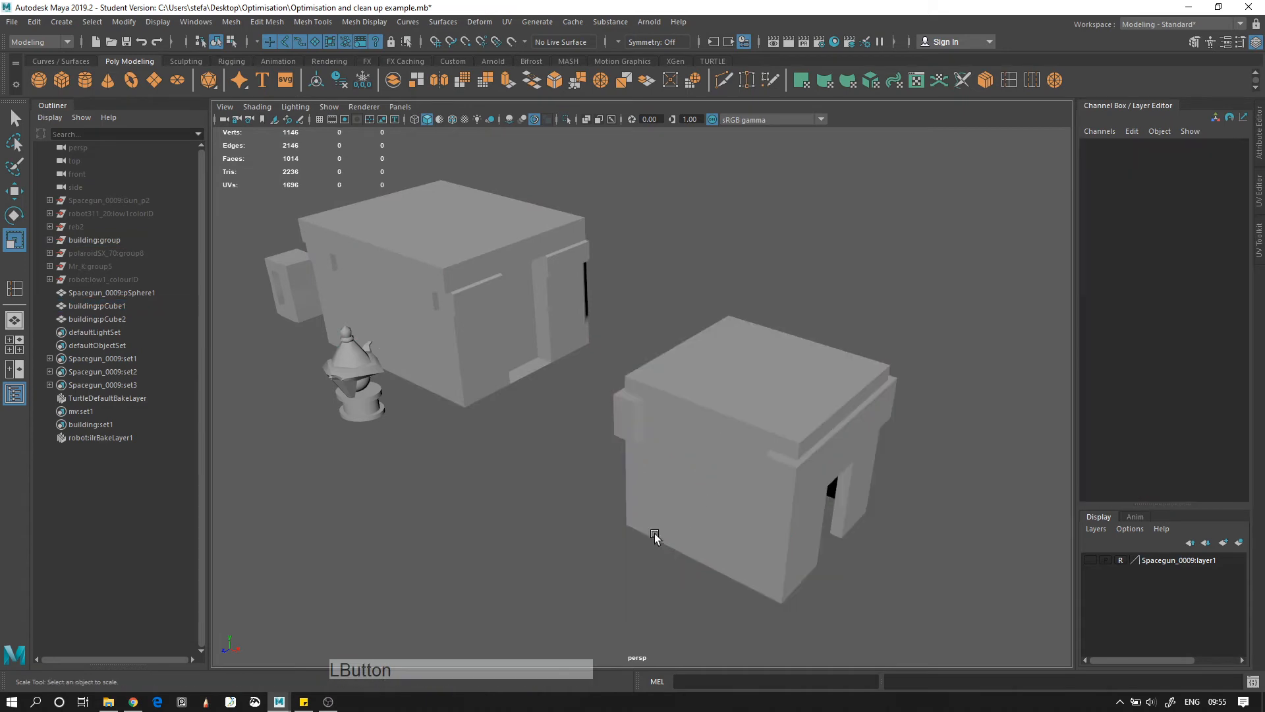
pyautogui.click(740, 486)
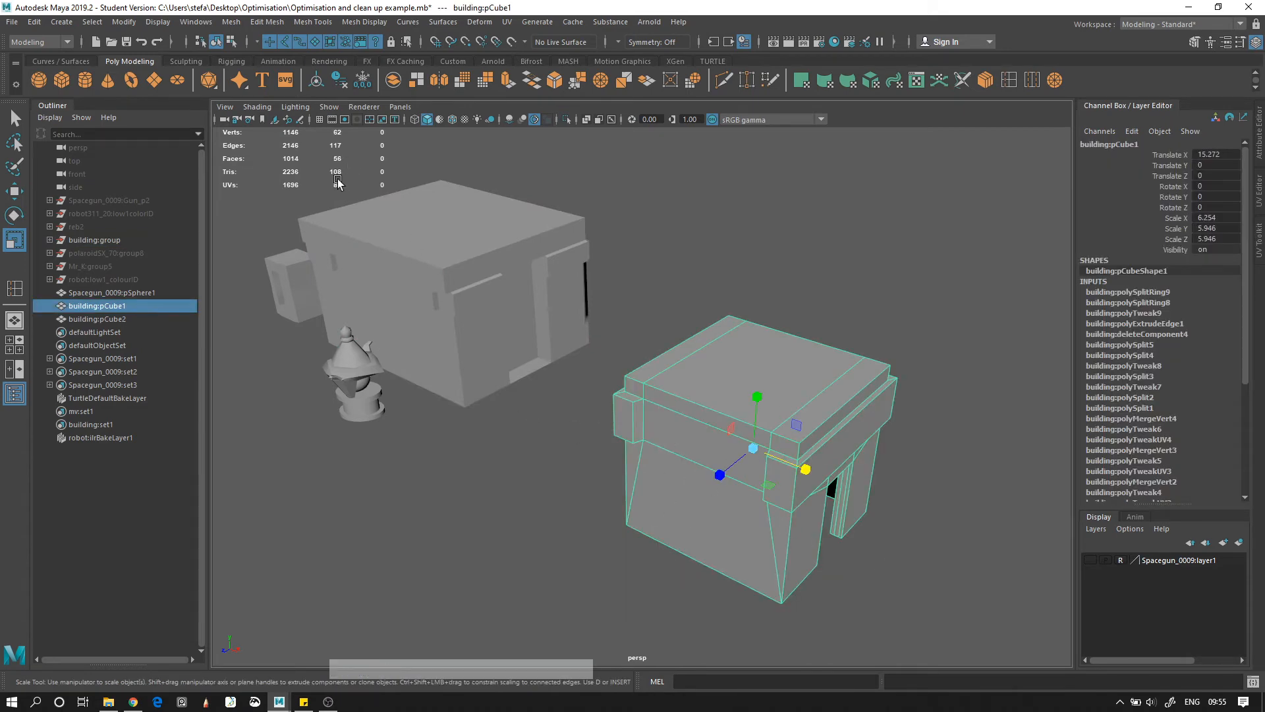
pyautogui.click(362, 213)
pyautogui.click(504, 497)
pyautogui.keyDown('alt'); pyautogui.moveTo(415, 406); pyautogui.dragTo(589, 365); pyautogui.keyUp('alt')
pyautogui.keyDown('alt'); pyautogui.moveTo(589, 365); pyautogui.dragTo(639, 412, button='right'); pyautogui.keyUp('alt')
pyautogui.keyDown('alt'); pyautogui.moveTo(695, 416); pyautogui.dragTo(699, 511, button='middle'); pyautogui.keyUp('alt')
pyautogui.keyDown('alt'); pyautogui.moveTo(699, 507); pyautogui.dragTo(562, 469); pyautogui.keyUp('alt')
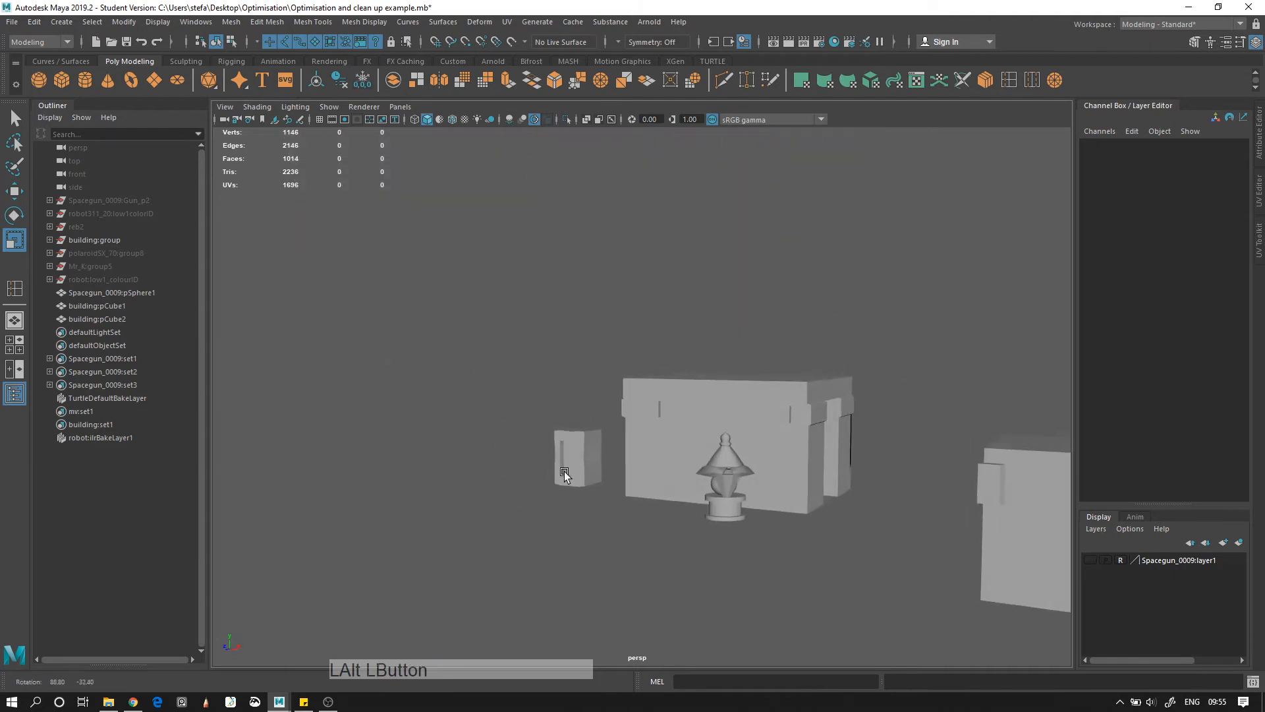
pyautogui.keyDown('alt'); pyautogui.moveTo(904, 473); pyautogui.dragTo(438, 370, button='middle'); pyautogui.keyUp('alt')
pyautogui.keyDown('alt'); pyautogui.moveTo(629, 381); pyautogui.dragTo(453, 300); pyautogui.keyUp('alt')
pyautogui.click(544, 410)
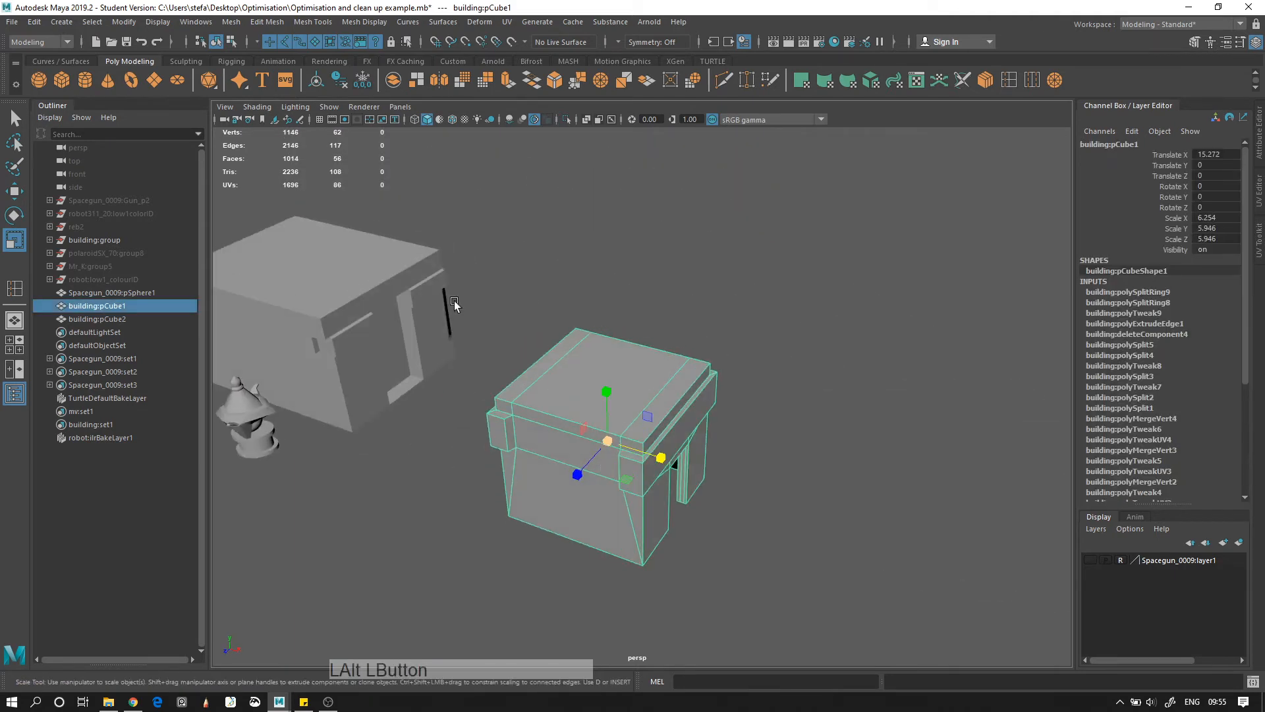
pyautogui.keyDown('alt'); pyautogui.moveTo(402, 345); pyautogui.dragTo(618, 315, button='middle'); pyautogui.keyUp('alt')
pyautogui.keyDown('alt'); pyautogui.moveTo(618, 315); pyautogui.dragTo(603, 354, button='right'); pyautogui.keyUp('alt')
pyautogui.click(605, 341)
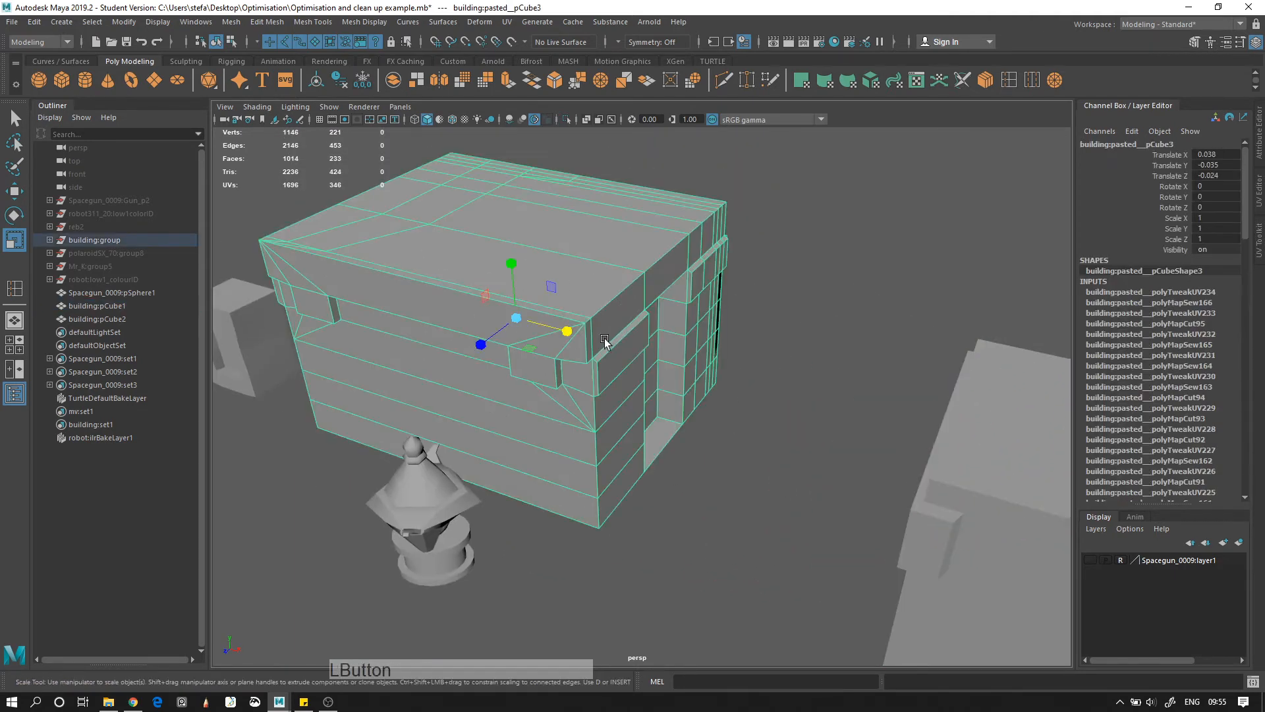
pyautogui.keyDown('alt'); pyautogui.moveTo(882, 451); pyautogui.dragTo(701, 353, button='middle'); pyautogui.keyUp('alt')
pyautogui.click(700, 353)
pyautogui.keyDown('alt'); pyautogui.moveTo(700, 353); pyautogui.dragTo(582, 376); pyautogui.keyUp('alt')
pyautogui.keyDown('alt'); pyautogui.moveTo(581, 376); pyautogui.dragTo(563, 379, button='right'); pyautogui.keyUp('alt')
pyautogui.keyDown('alt'); pyautogui.moveTo(563, 377); pyautogui.dragTo(659, 412); pyautogui.keyUp('alt')
pyautogui.keyDown('alt'); pyautogui.moveTo(659, 412); pyautogui.dragTo(609, 382, button='right'); pyautogui.keyUp('alt')
pyautogui.keyDown('alt'); pyautogui.moveTo(609, 382); pyautogui.dragTo(724, 404, button='middle'); pyautogui.keyUp('alt')
# Delete pSphere1, pCube1 and pCube2 from the scene, keeping the robot group
pyautogui.click(89, 281)
pyautogui.keyDown('shift'); pyautogui.click(102, 319); pyautogui.keyUp('shift')
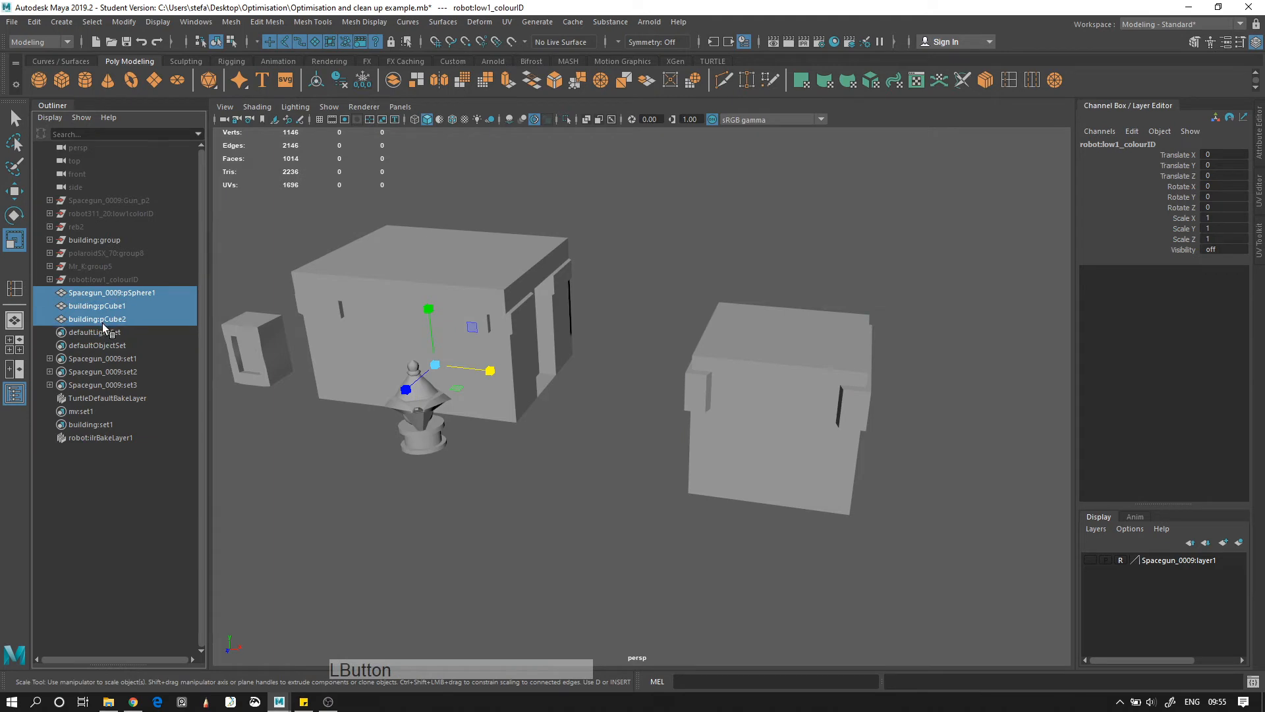
pyautogui.keyDown('ctrl'); pyautogui.click(104, 280); pyautogui.keyUp('ctrl')
pyautogui.press('Delete')
# Hide the building group and unhide the robot311_20:low1colorID robot model
pyautogui.click(112, 242)
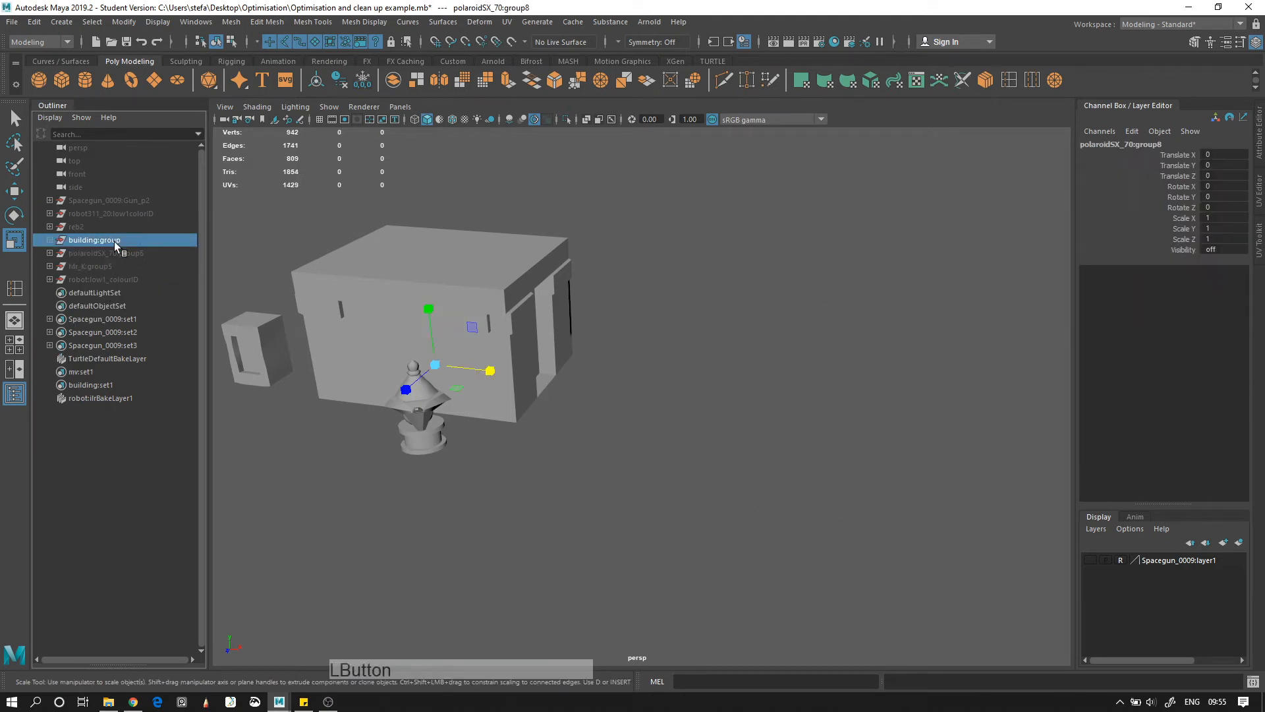
pyautogui.press('h')
pyautogui.click(100, 268)
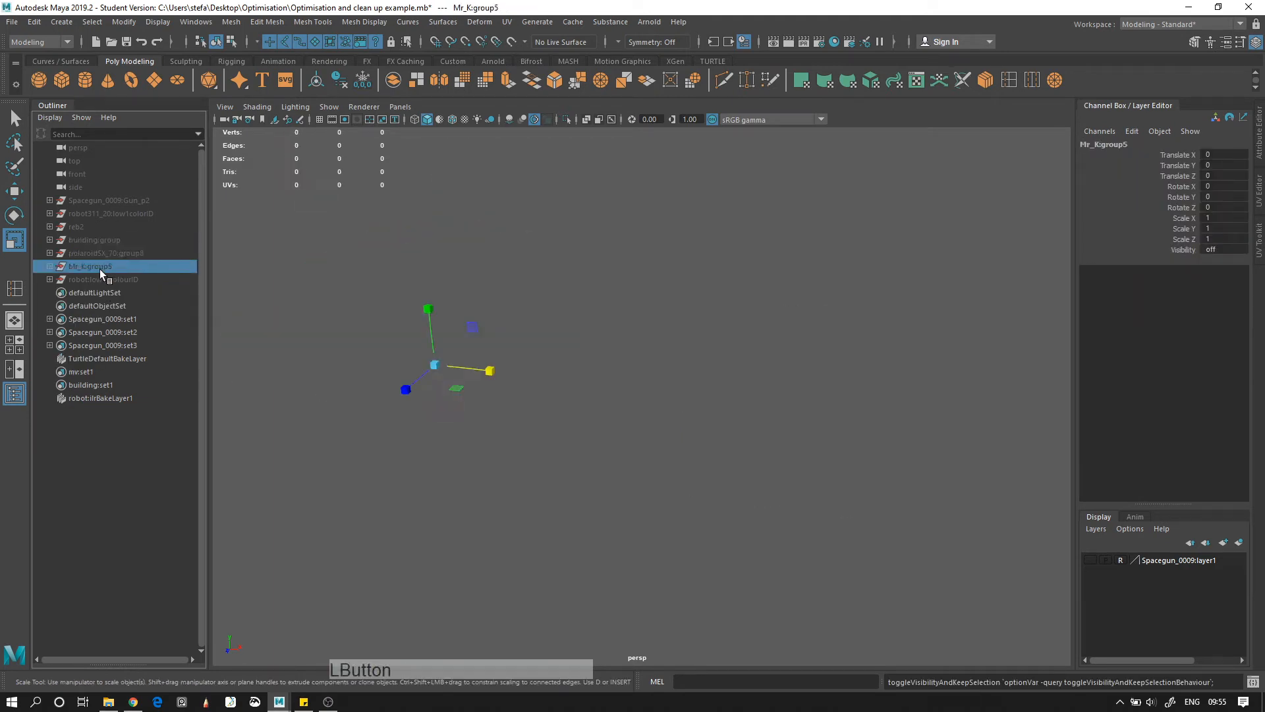
pyautogui.click(120, 278)
pyautogui.click(124, 256)
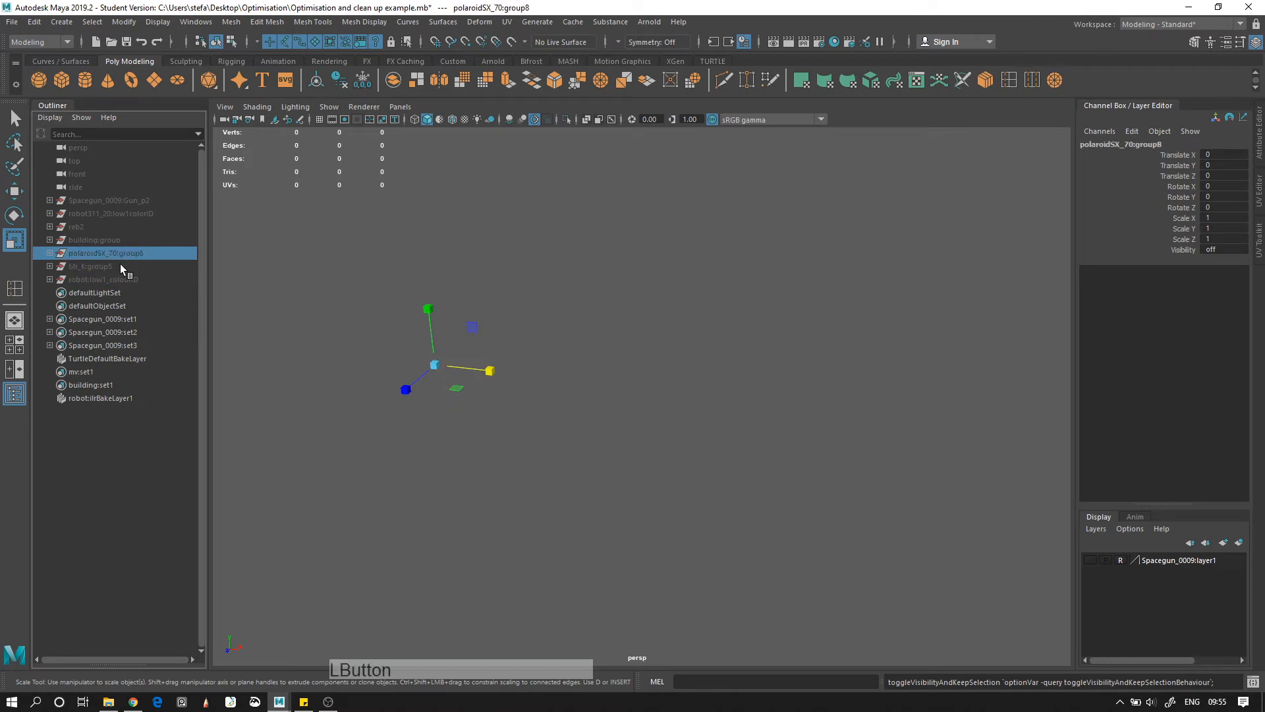
pyautogui.click(120, 266)
pyautogui.click(119, 277)
pyautogui.click(124, 254)
pyautogui.click(136, 215)
pyautogui.press('h')
# Examine the wireframe of the robot's large box section from the front, rear and underside
pyautogui.keyDown('alt'); pyautogui.moveTo(660, 391); pyautogui.dragTo(881, 391); pyautogui.keyUp('alt')
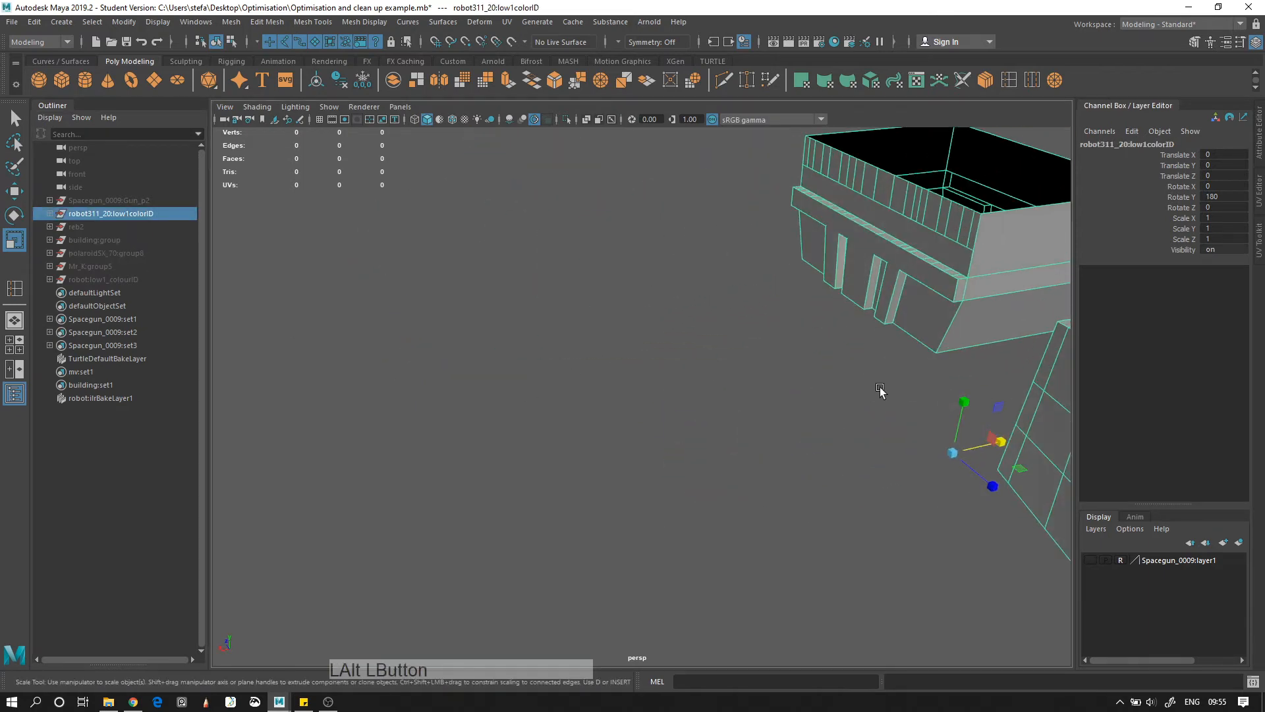
pyautogui.keyDown('alt'); pyautogui.moveTo(880, 389); pyautogui.dragTo(661, 329, button='right'); pyautogui.keyUp('alt')
pyautogui.keyDown('alt'); pyautogui.moveTo(662, 329); pyautogui.dragTo(508, 424, button='middle'); pyautogui.keyUp('alt')
pyautogui.keyDown('alt'); pyautogui.moveTo(508, 423); pyautogui.dragTo(626, 467, button='right'); pyautogui.keyUp('alt')
pyautogui.keyDown('alt'); pyautogui.moveTo(626, 466); pyautogui.dragTo(784, 463, button='middle'); pyautogui.keyUp('alt')
pyautogui.keyDown('alt'); pyautogui.moveTo(626, 487); pyautogui.dragTo(740, 514, button='right'); pyautogui.keyUp('alt')
pyautogui.keyDown('alt'); pyautogui.moveTo(740, 514); pyautogui.dragTo(585, 274); pyautogui.keyUp('alt')
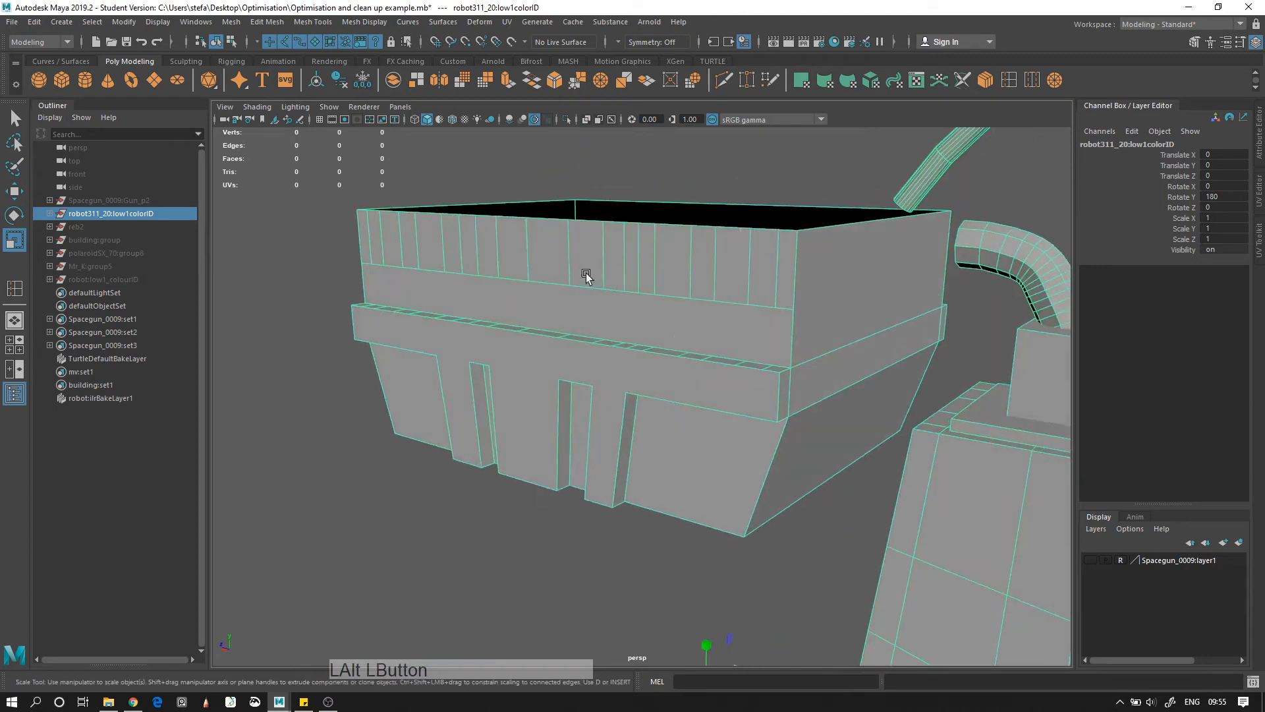
pyautogui.keyDown('alt'); pyautogui.moveTo(744, 390); pyautogui.dragTo(699, 432); pyautogui.keyUp('alt')
pyautogui.keyDown('alt'); pyautogui.moveTo(698, 432); pyautogui.dragTo(675, 424, button='right'); pyautogui.keyUp('alt')
pyautogui.keyDown('alt'); pyautogui.moveTo(675, 424); pyautogui.dragTo(656, 356); pyautogui.keyUp('alt')
pyautogui.keyDown('alt'); pyautogui.moveTo(655, 356); pyautogui.dragTo(768, 427, button='middle'); pyautogui.keyUp('alt')
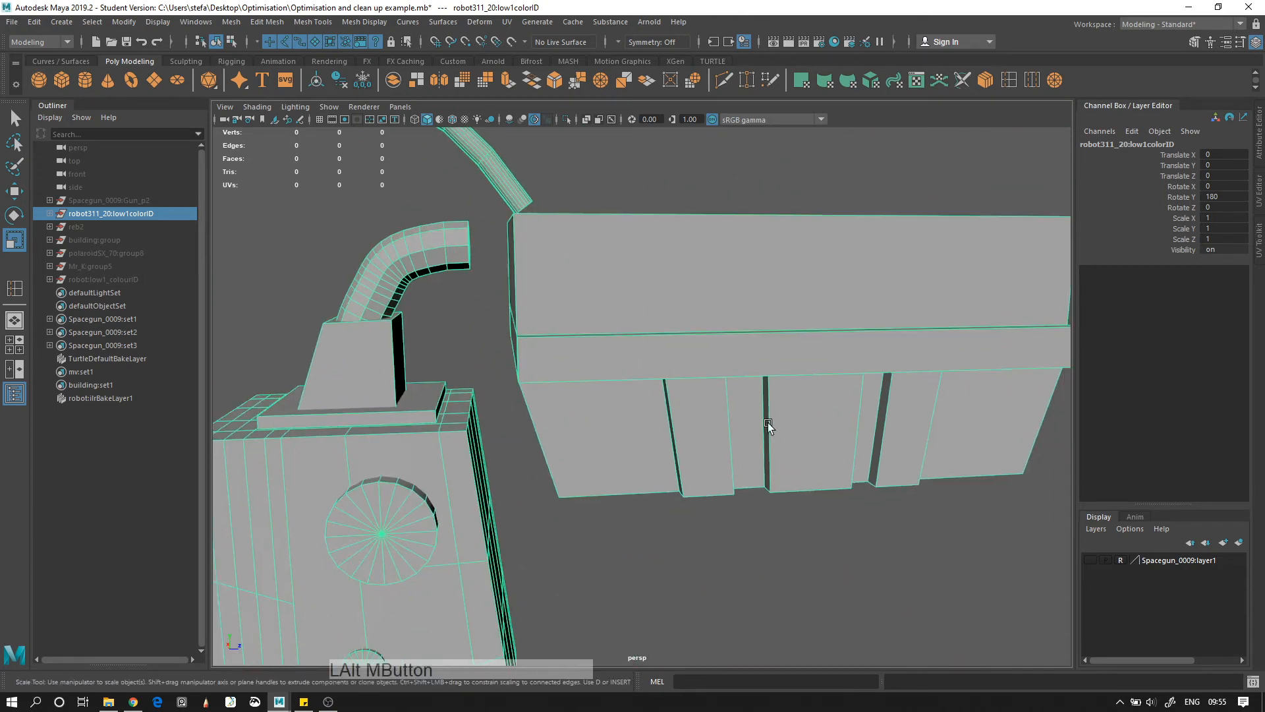
pyautogui.moveTo(741, 335); pyautogui.dragTo(742, 373, button='right')
pyautogui.click(736, 366)
pyautogui.keyDown('alt'); pyautogui.moveTo(702, 369); pyautogui.dragTo(727, 336); pyautogui.keyUp('alt')
pyautogui.click(687, 319)
pyautogui.keyDown('alt'); pyautogui.moveTo(549, 313); pyautogui.dragTo(618, 298); pyautogui.keyUp('alt')
pyautogui.keyDown('alt'); pyautogui.moveTo(619, 299); pyautogui.dragTo(838, 429, button='right'); pyautogui.keyUp('alt')
pyautogui.keyDown('alt'); pyautogui.moveTo(839, 429); pyautogui.dragTo(656, 430); pyautogui.keyUp('alt')
pyautogui.keyDown('alt'); pyautogui.moveTo(657, 430); pyautogui.dragTo(579, 402, button='right'); pyautogui.keyUp('alt')
pyautogui.keyDown('alt'); pyautogui.moveTo(580, 402); pyautogui.dragTo(560, 323); pyautogui.keyUp('alt')
# Merge the surplus vertices along the box's lower edge near one corner using Target Weld
pyautogui.moveTo(551, 314); pyautogui.dragTo(486, 302, button='right')
pyautogui.keyDown('alt'); pyautogui.moveTo(485, 302); pyautogui.dragTo(498, 253); pyautogui.keyUp('alt')
pyautogui.keyDown('alt'); pyautogui.moveTo(498, 253); pyautogui.dragTo(521, 279, button='right'); pyautogui.keyUp('alt')
pyautogui.keyDown('alt'); pyautogui.moveTo(521, 280); pyautogui.dragTo(587, 322, button='middle'); pyautogui.keyUp('alt')
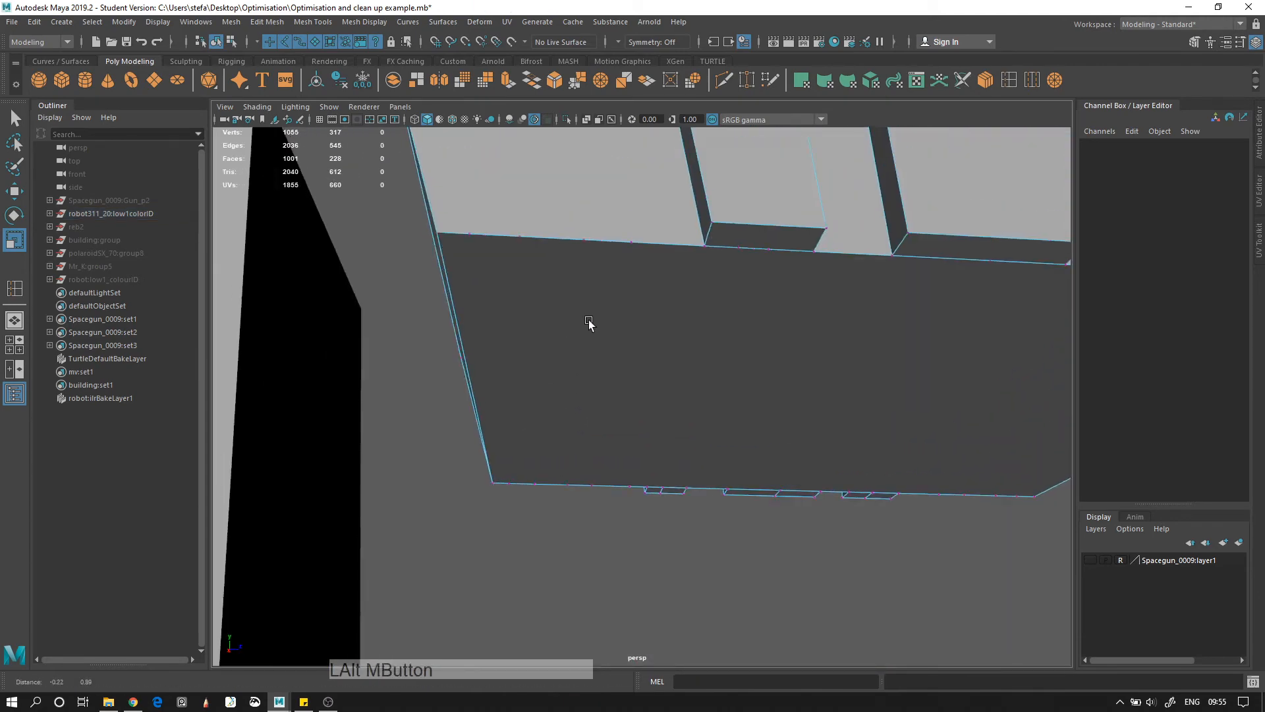
pyautogui.keyDown('alt'); pyautogui.moveTo(587, 322); pyautogui.dragTo(568, 303, button='right'); pyautogui.keyUp('alt')
pyautogui.keyDown('alt'); pyautogui.moveTo(568, 303); pyautogui.dragTo(601, 312, button='middle'); pyautogui.keyUp('alt')
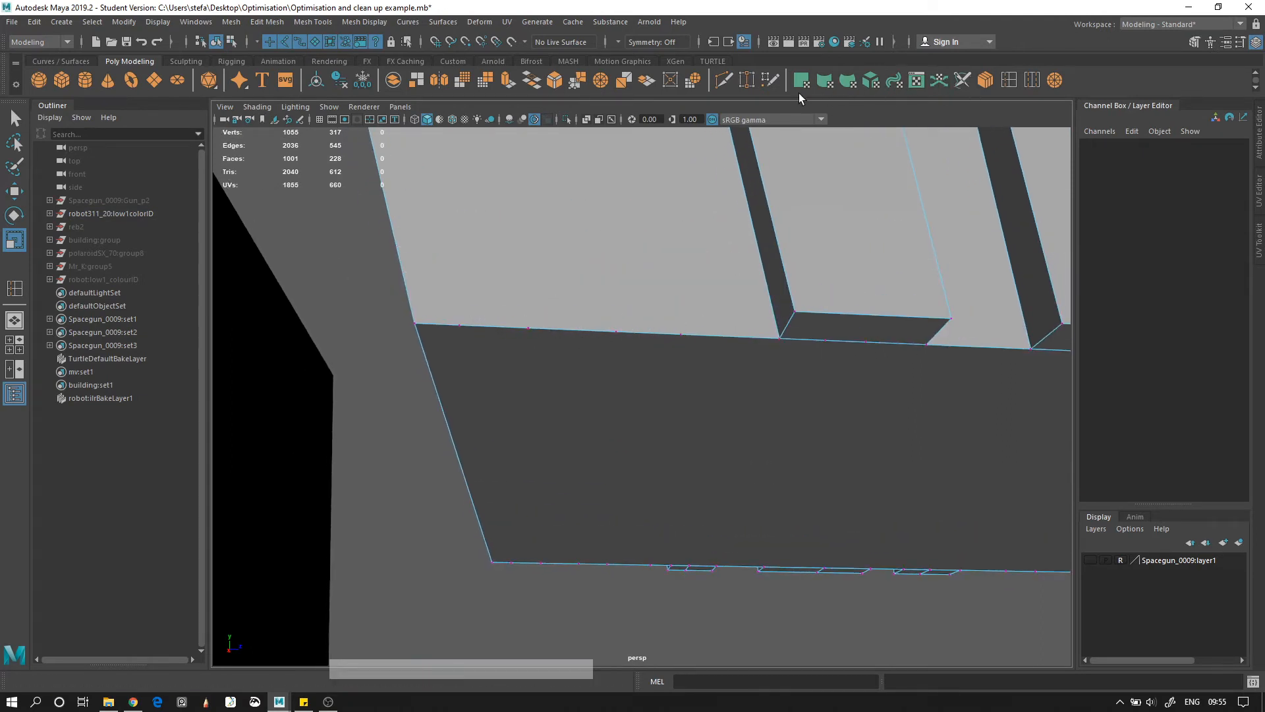
pyautogui.click(747, 81)
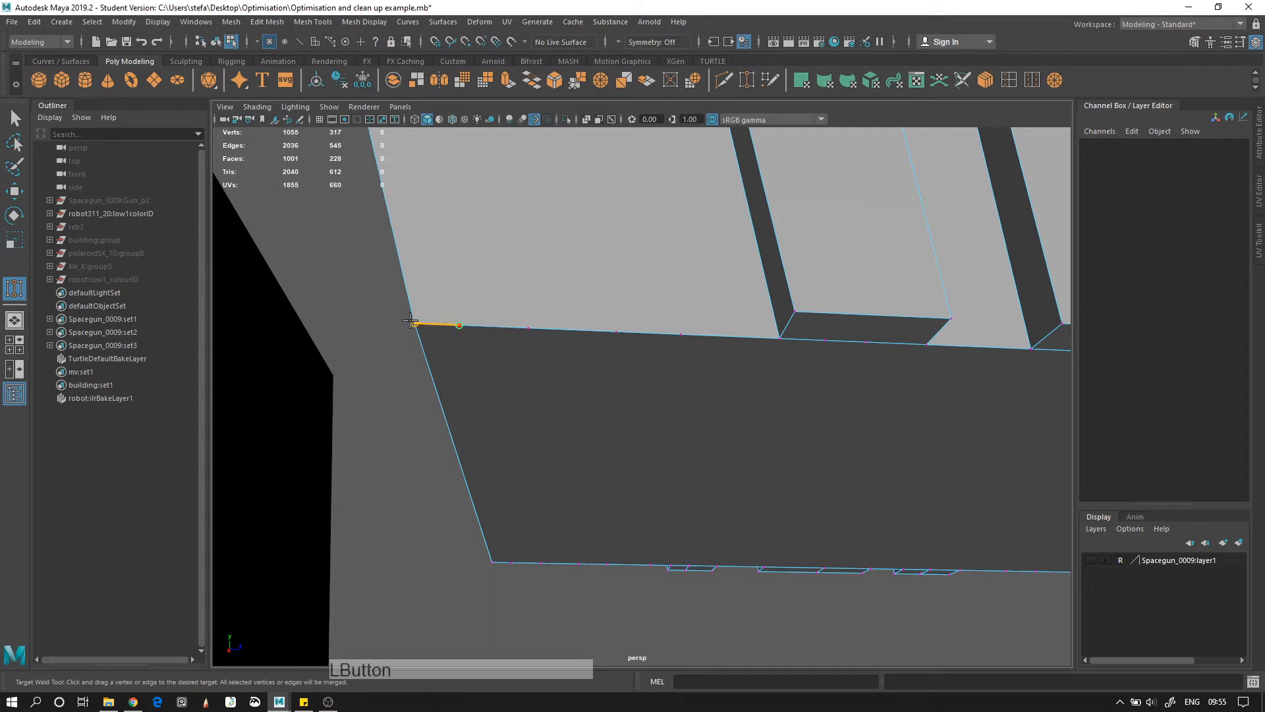
pyautogui.moveTo(414, 322); pyautogui.dragTo(522, 328)
# Select the stray vertices along the lower edge at the box's opposite end and target-weld them into the corner
pyautogui.keyDown('alt'); pyautogui.moveTo(508, 335); pyautogui.dragTo(492, 373, button='middle'); pyautogui.keyUp('alt')
pyautogui.keyDown('alt'); pyautogui.moveTo(491, 373); pyautogui.dragTo(514, 398); pyautogui.keyUp('alt')
pyautogui.keyDown('alt'); pyautogui.moveTo(514, 398); pyautogui.dragTo(573, 455, button='middle'); pyautogui.keyUp('alt')
pyautogui.keyDown('alt'); pyautogui.moveTo(573, 455); pyautogui.dragTo(604, 333); pyautogui.keyUp('alt')
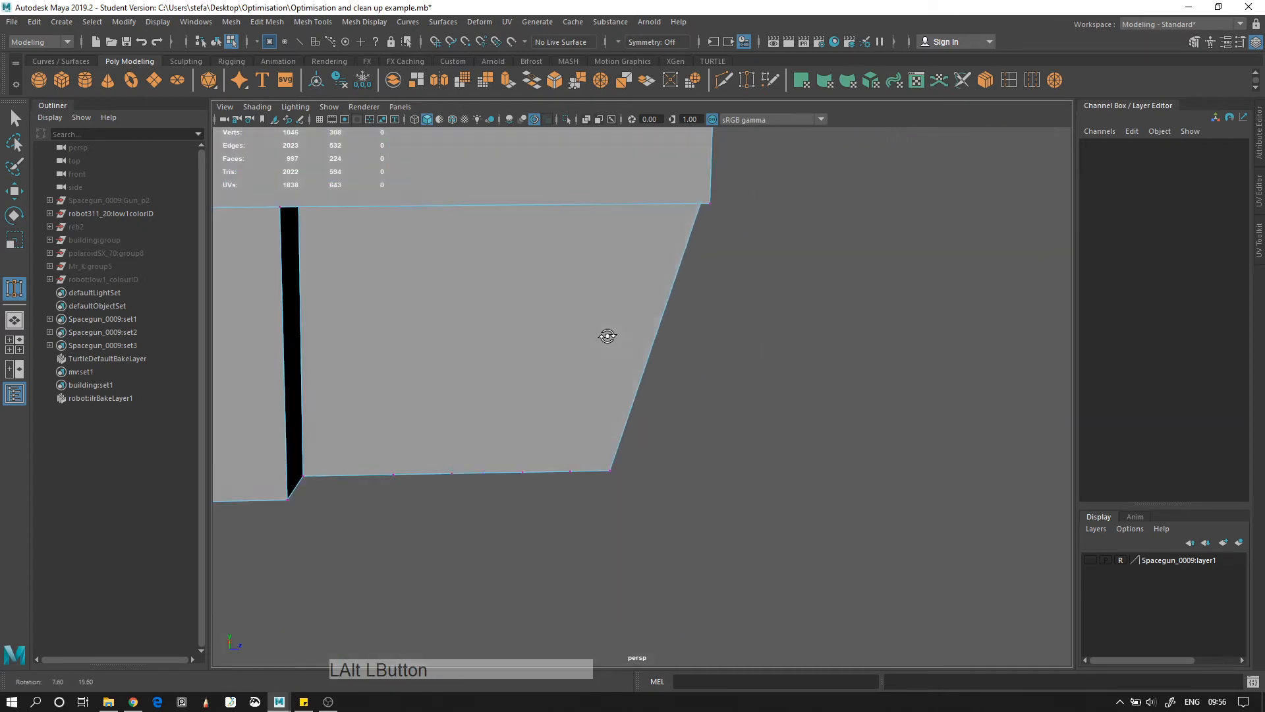
pyautogui.press('q')
pyautogui.keyDown('alt'); pyautogui.moveTo(370, 556); pyautogui.dragTo(341, 594); pyautogui.keyUp('alt')
pyautogui.moveTo(542, 560); pyautogui.dragTo(675, 282)
pyautogui.keyDown('alt'); pyautogui.moveTo(675, 283); pyautogui.dragTo(651, 66, button='middle'); pyautogui.keyUp('alt')
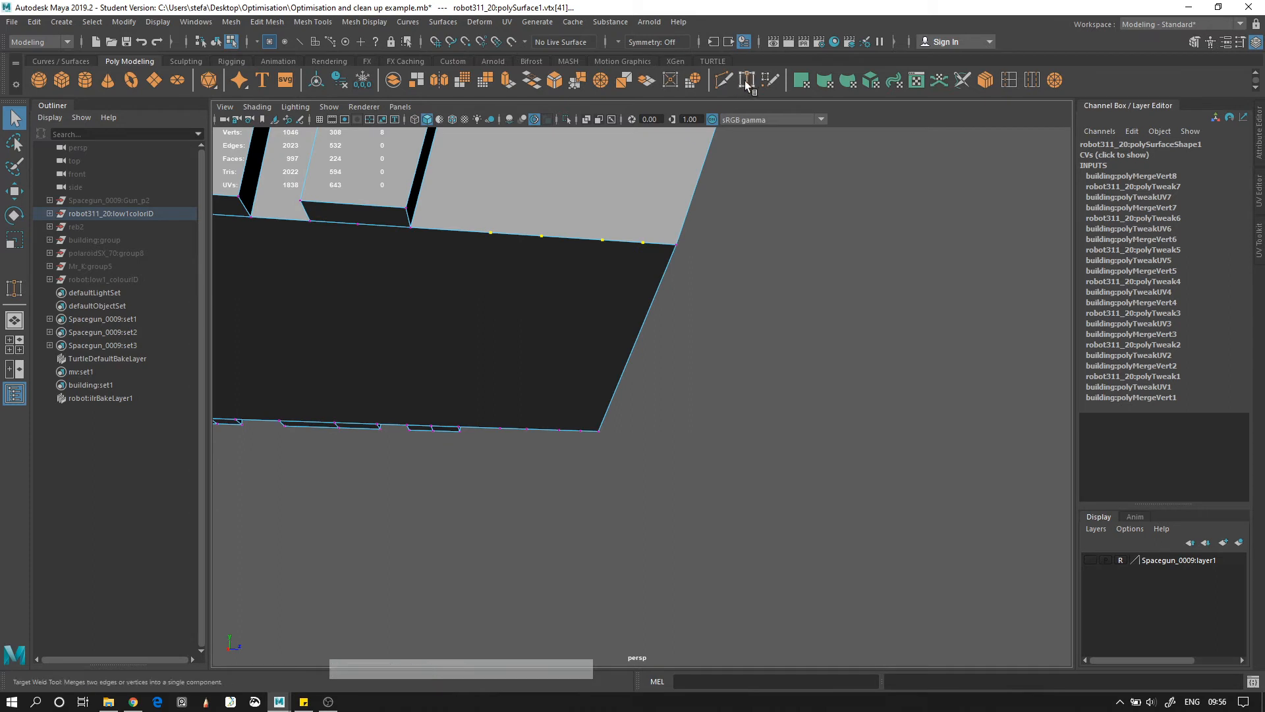
pyautogui.moveTo(643, 243); pyautogui.dragTo(677, 245)
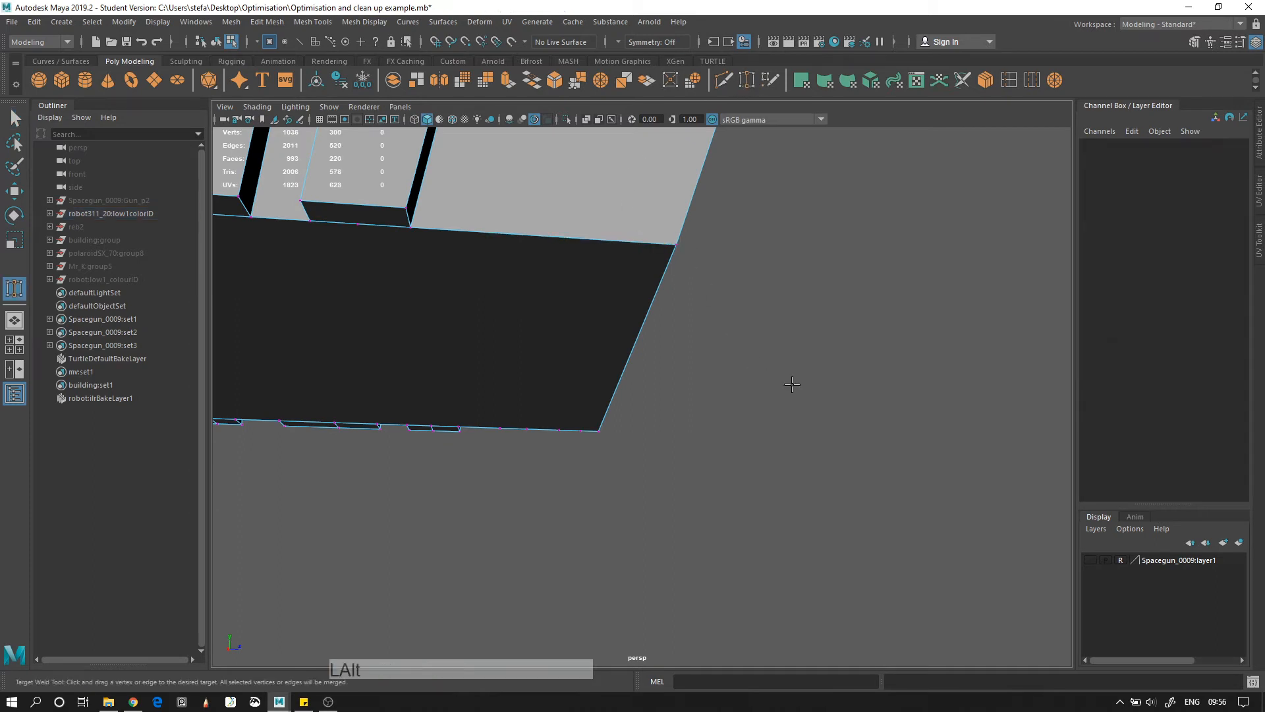
pyautogui.keyDown('alt'); pyautogui.moveTo(792, 384); pyautogui.dragTo(678, 367, button='right'); pyautogui.keyUp('alt')
pyautogui.press('q')
# Select the short bent pipe on the robot and inspect its wireframe up close
pyautogui.keyDown('alt'); pyautogui.moveTo(776, 362); pyautogui.dragTo(573, 345); pyautogui.keyUp('alt')
pyautogui.keyDown('alt'); pyautogui.moveTo(574, 345); pyautogui.dragTo(875, 265, button='middle'); pyautogui.keyUp('alt')
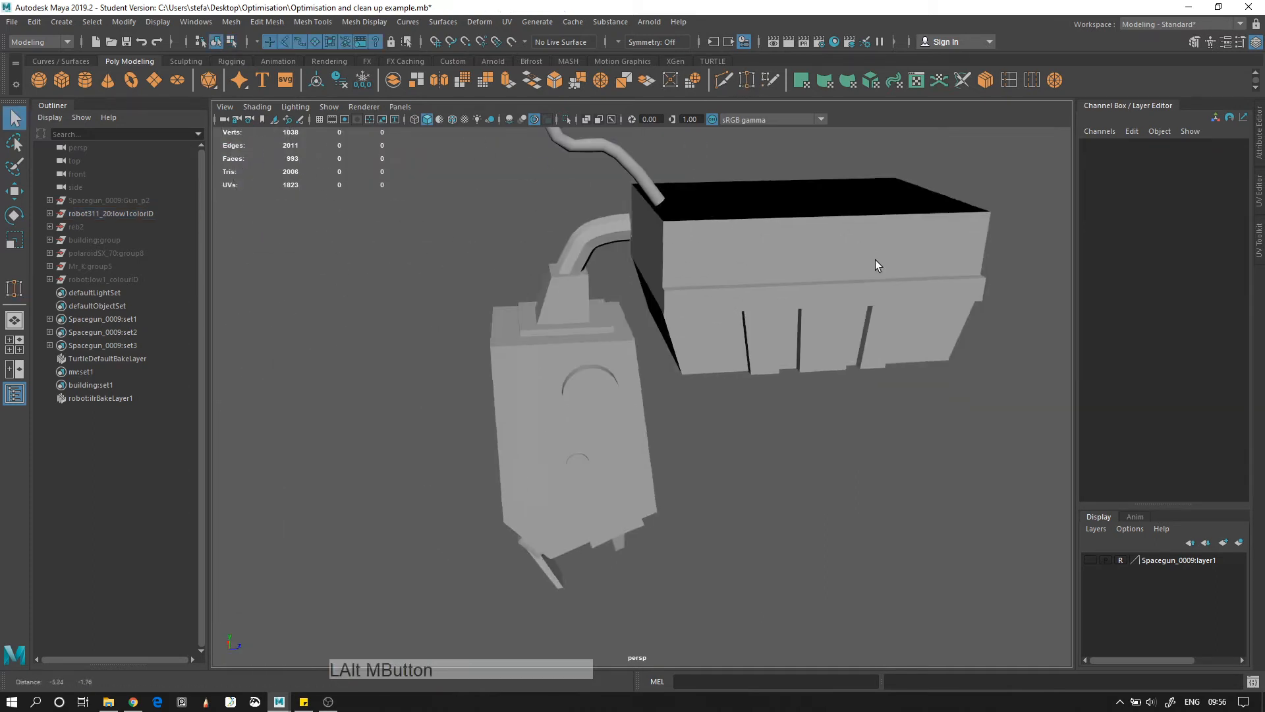
pyautogui.click(614, 239)
pyautogui.keyDown('alt'); pyautogui.moveTo(614, 238); pyautogui.dragTo(607, 322, button='middle'); pyautogui.keyUp('alt')
pyautogui.keyDown('alt'); pyautogui.moveTo(607, 322); pyautogui.dragTo(643, 422, button='right'); pyautogui.keyUp('alt')
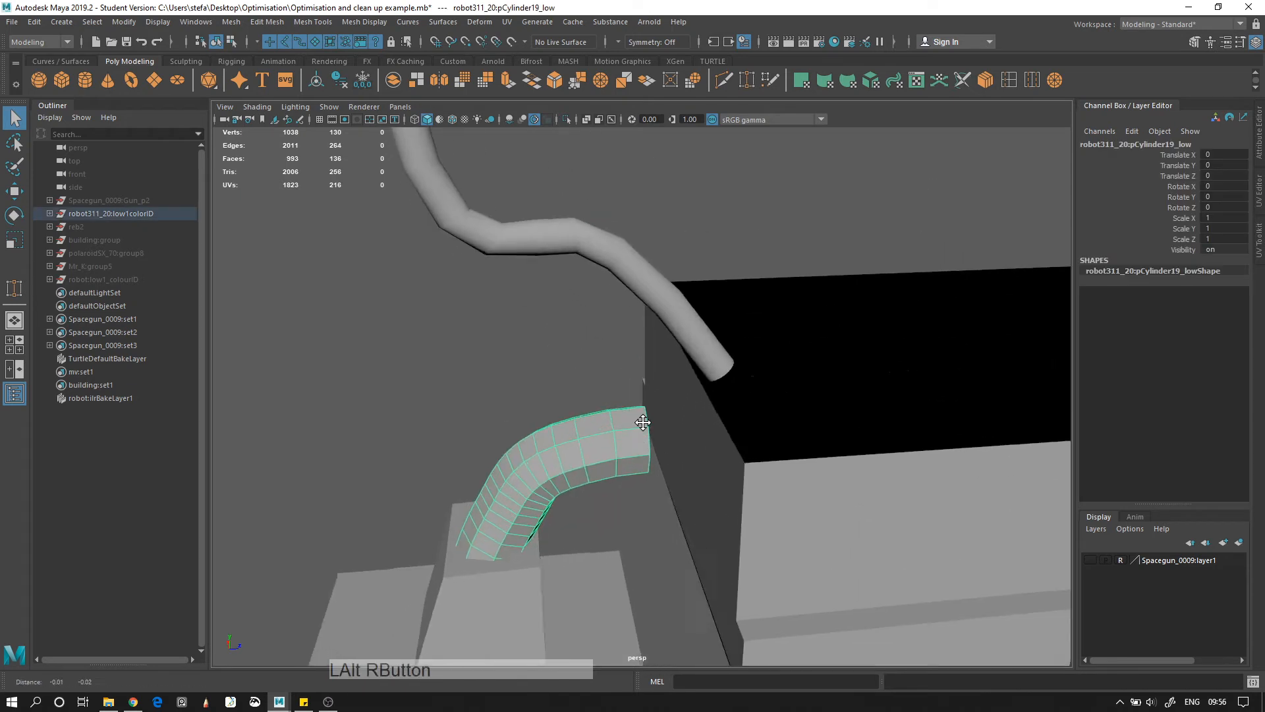
pyautogui.keyDown('alt'); pyautogui.moveTo(643, 422); pyautogui.dragTo(704, 389, button='middle'); pyautogui.keyUp('alt')
pyautogui.keyDown('alt'); pyautogui.moveTo(704, 389); pyautogui.dragTo(725, 432, button='right'); pyautogui.keyUp('alt')
pyautogui.keyDown('alt'); pyautogui.moveTo(725, 432); pyautogui.dragTo(722, 428); pyautogui.keyUp('alt')
pyautogui.keyDown('alt'); pyautogui.moveTo(429, 227); pyautogui.dragTo(479, 247, button='right'); pyautogui.keyUp('alt')
pyautogui.keyDown('alt'); pyautogui.moveTo(479, 247); pyautogui.dragTo(577, 287, button='middle'); pyautogui.keyUp('alt')
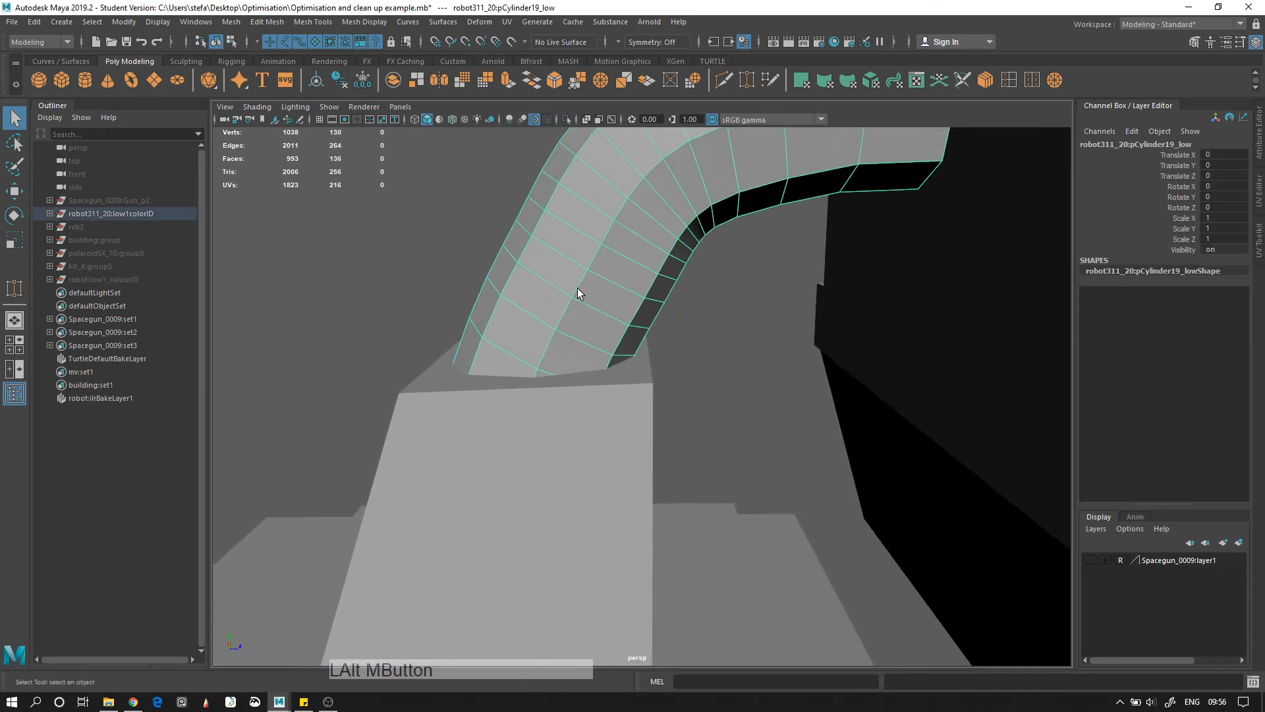
# Delete four edge loops across the straight lower section of the bent pipe
pyautogui.moveTo(619, 290); pyautogui.dragTo(626, 262, button='right')
pyautogui.click(582, 333)
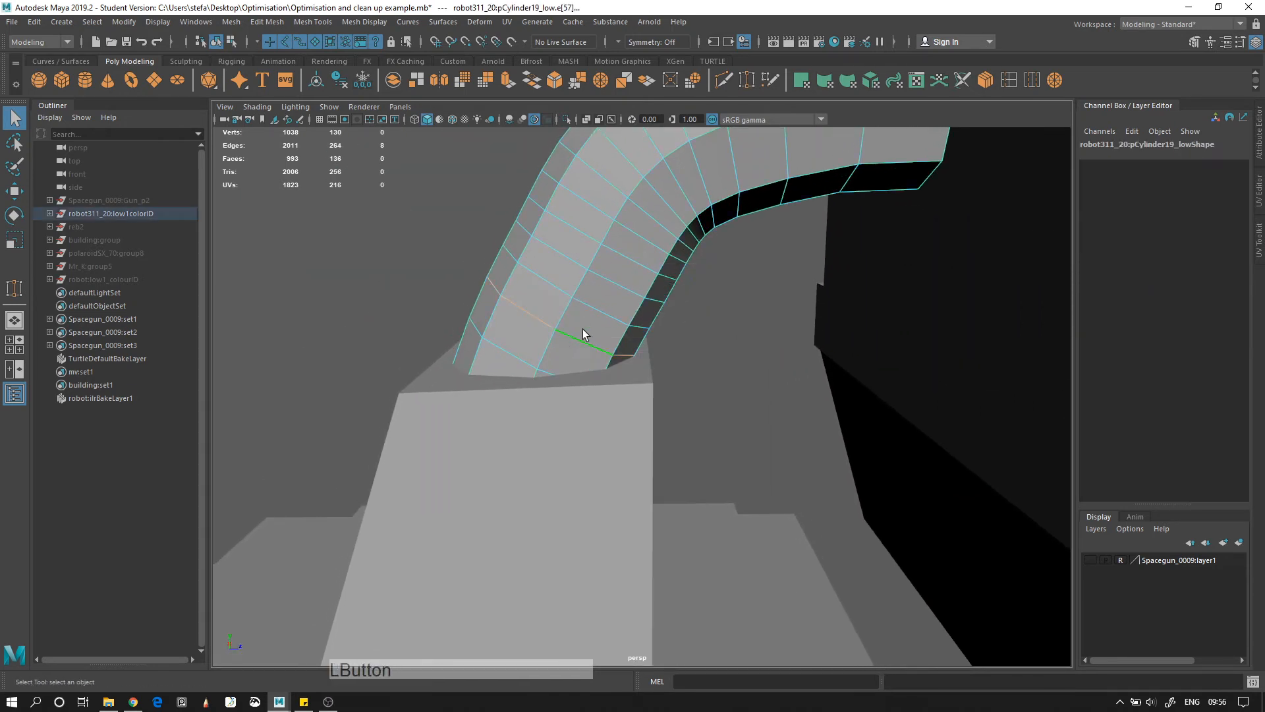
pyautogui.keyDown('shift'); pyautogui.doubleClick(633, 267); pyautogui.keyUp('shift')
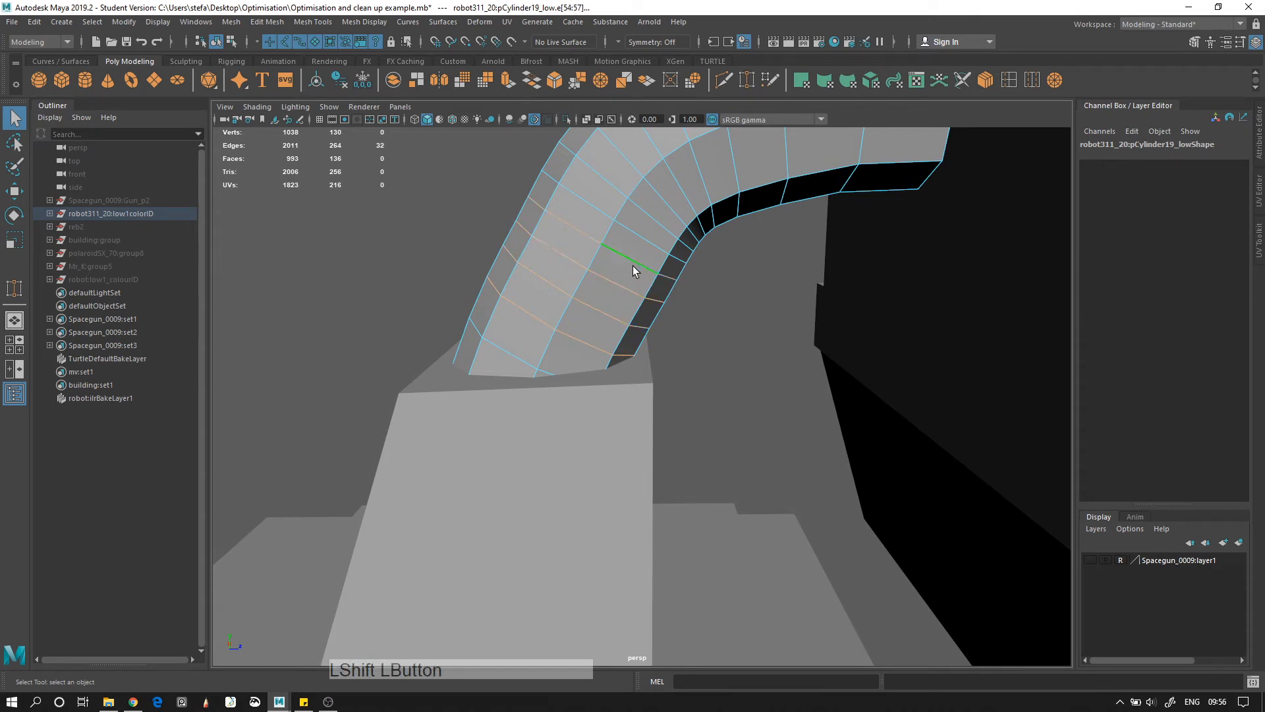
pyautogui.press('Right')
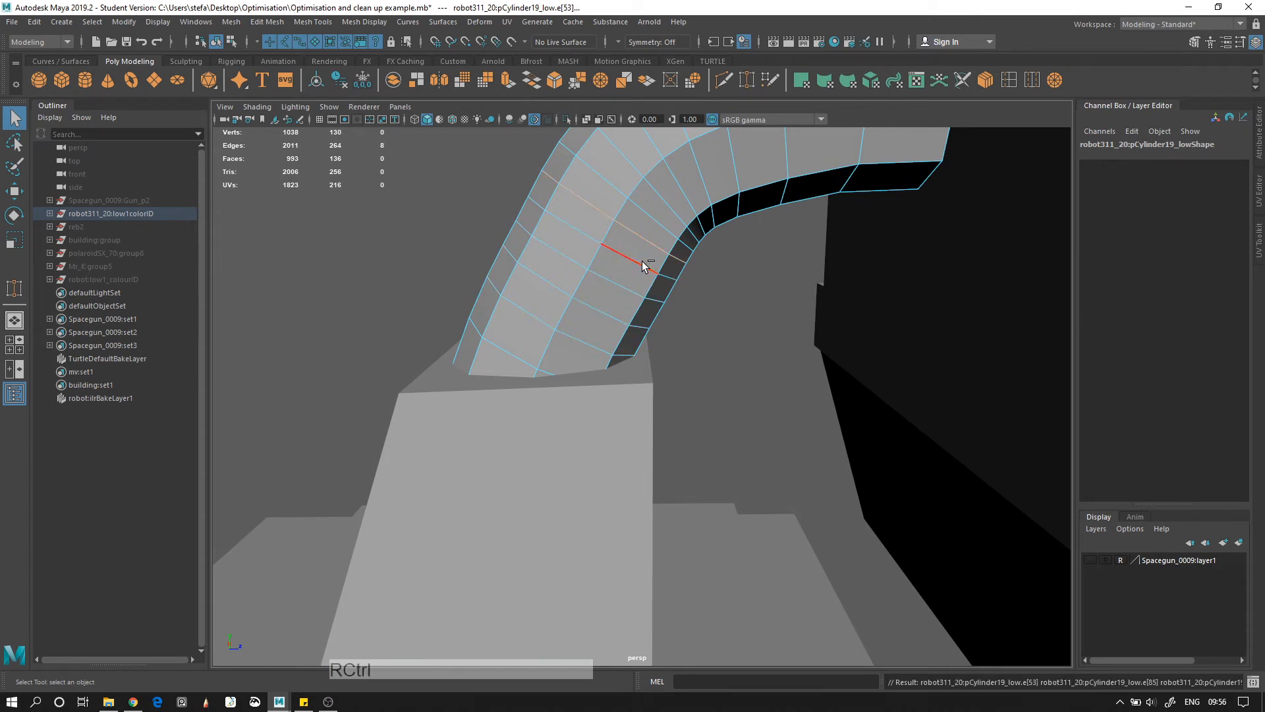
pyautogui.hotkey('ctrl', 'Delete')
pyautogui.doubleClick(642, 261)
pyautogui.press('Delete')
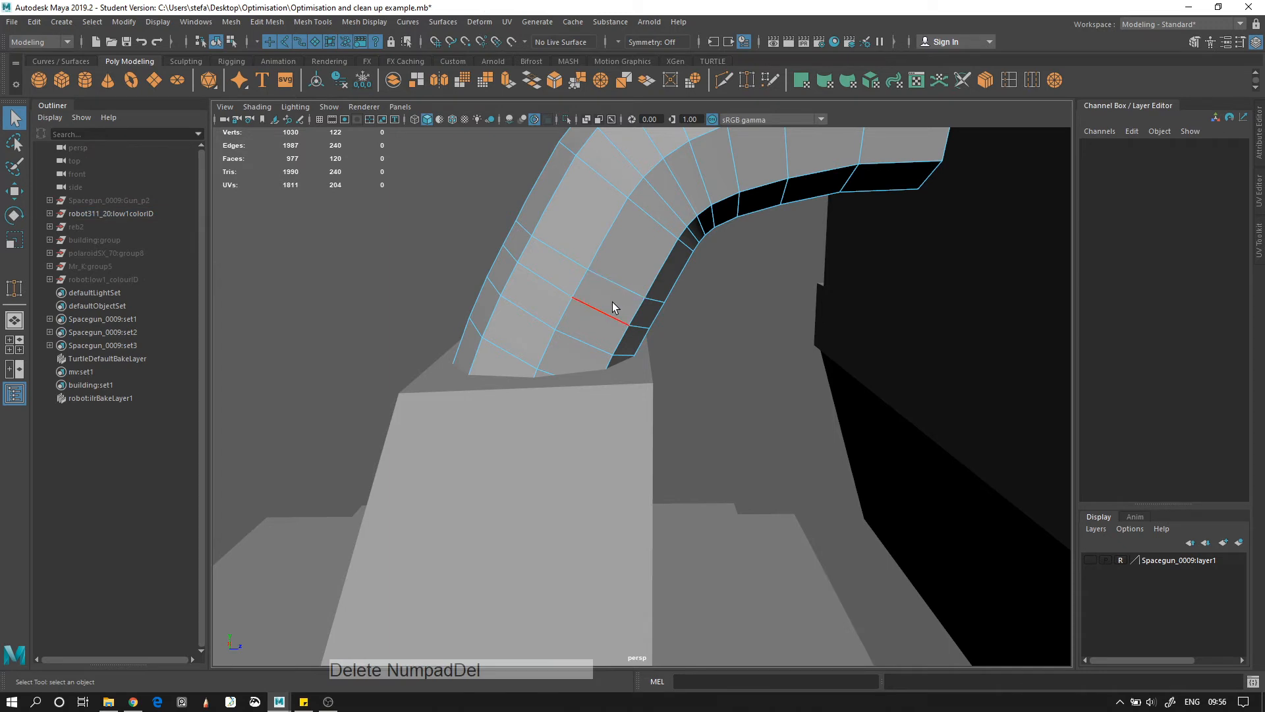
pyautogui.doubleClick(609, 304)
pyautogui.press('Delete')
pyautogui.doubleClick(578, 340)
pyautogui.press('Delete')
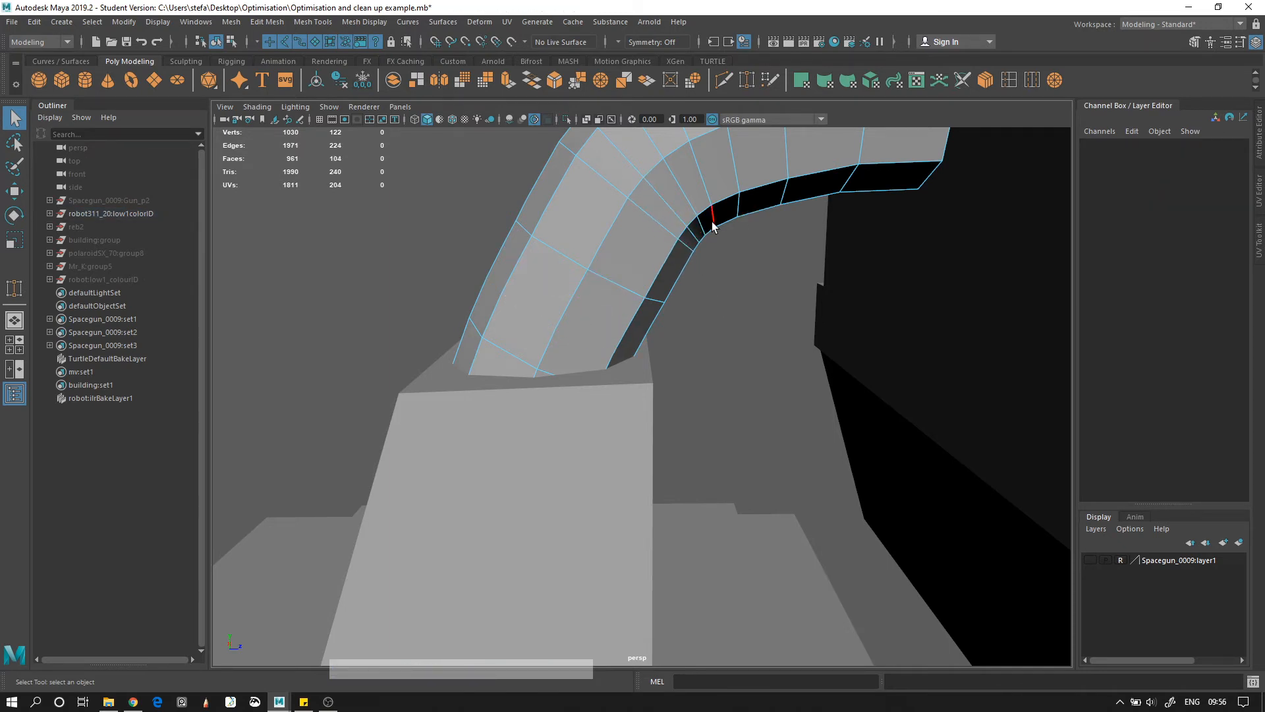
# Delete one edge loop across the bent pipe's nearly straight upper section
pyautogui.keyDown('alt'); pyautogui.moveTo(713, 226); pyautogui.dragTo(664, 283, button='middle'); pyautogui.keyUp('alt')
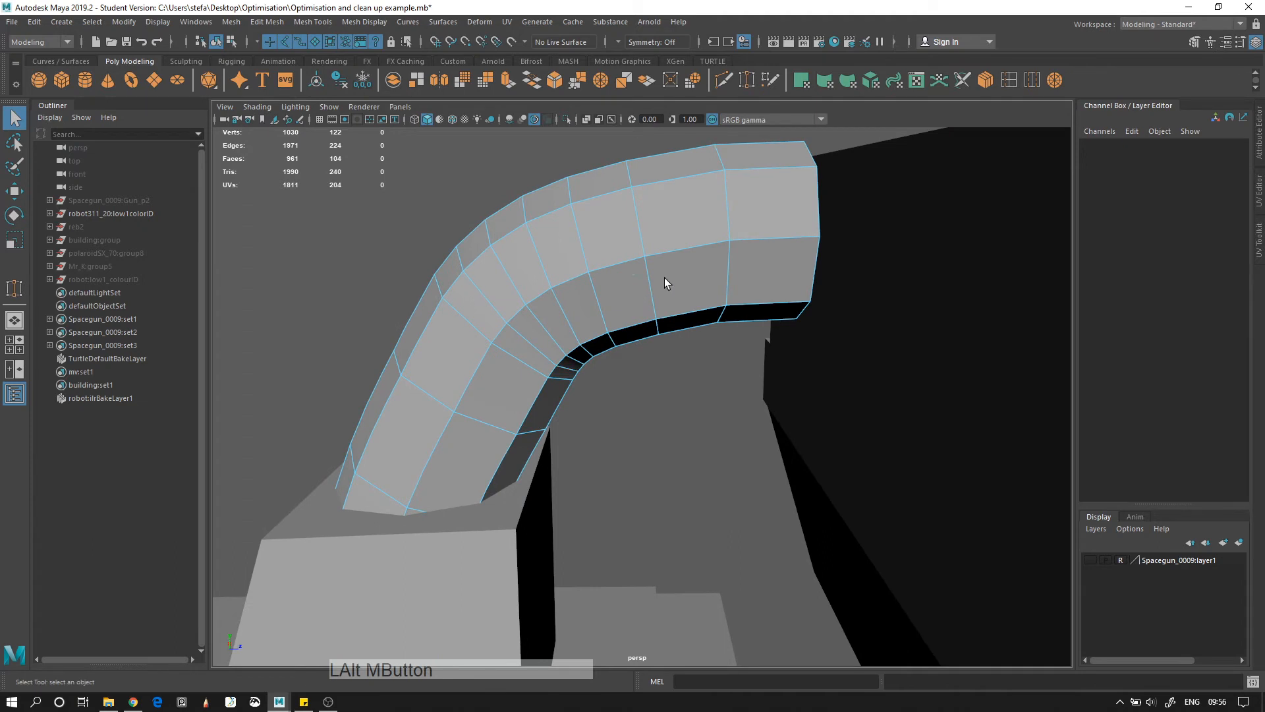
pyautogui.click(605, 294)
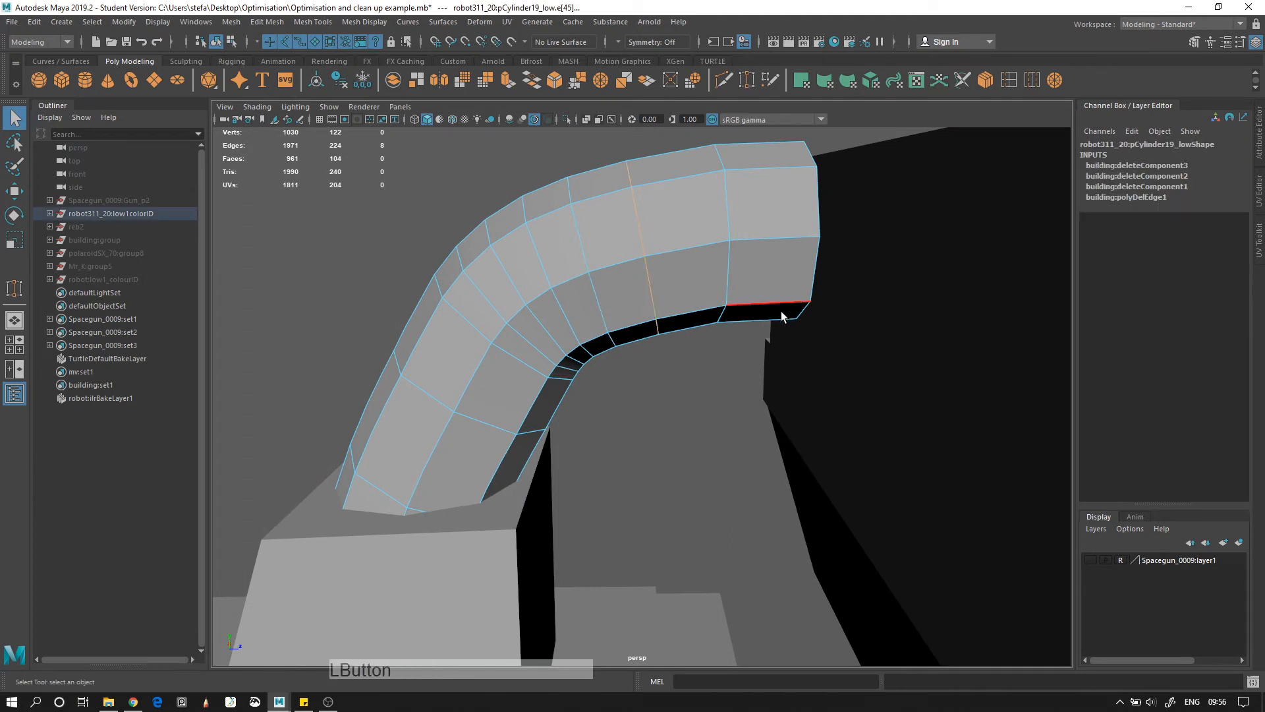
pyautogui.press('Delete')
# Soften the bent pipe's edge normals for smooth shading
pyautogui.keyDown('alt'); pyautogui.moveTo(835, 323); pyautogui.dragTo(729, 217); pyautogui.keyUp('alt')
pyautogui.click(971, 453)
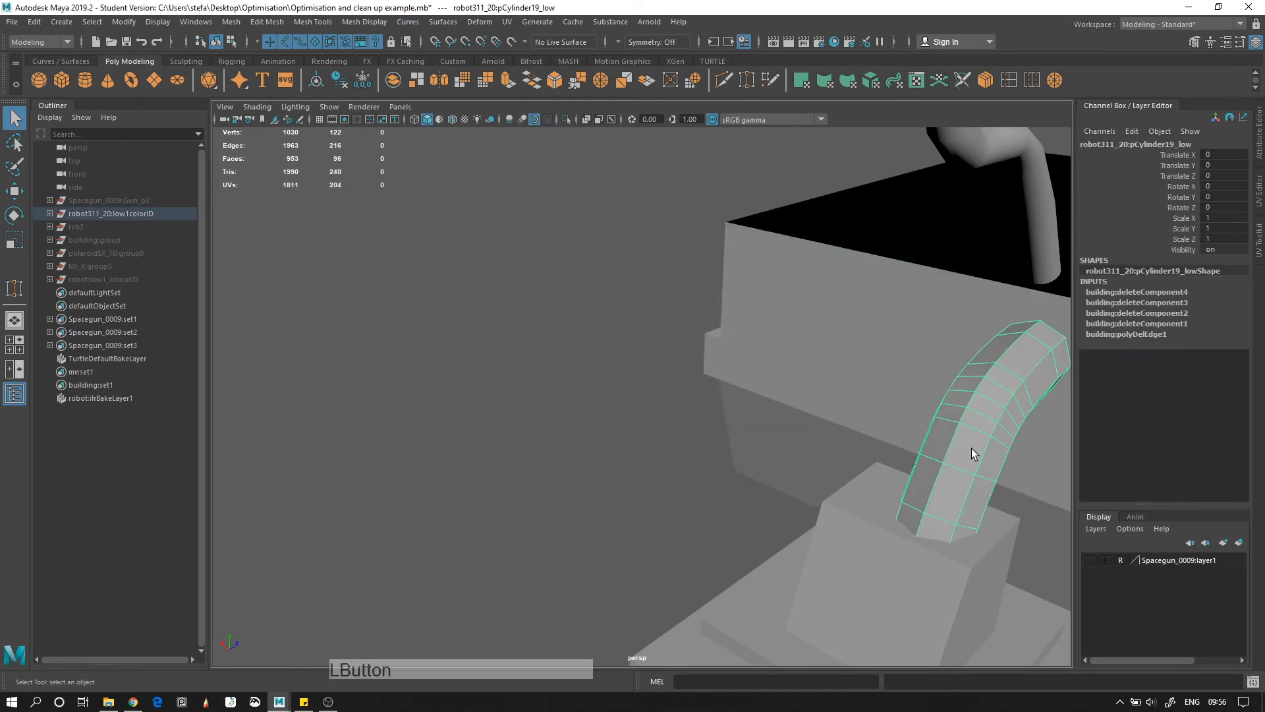
pyautogui.click(359, 22)
pyautogui.click(393, 138)
pyautogui.click(420, 162)
pyautogui.keyDown('alt'); pyautogui.moveTo(425, 172); pyautogui.dragTo(548, 225); pyautogui.keyUp('alt')
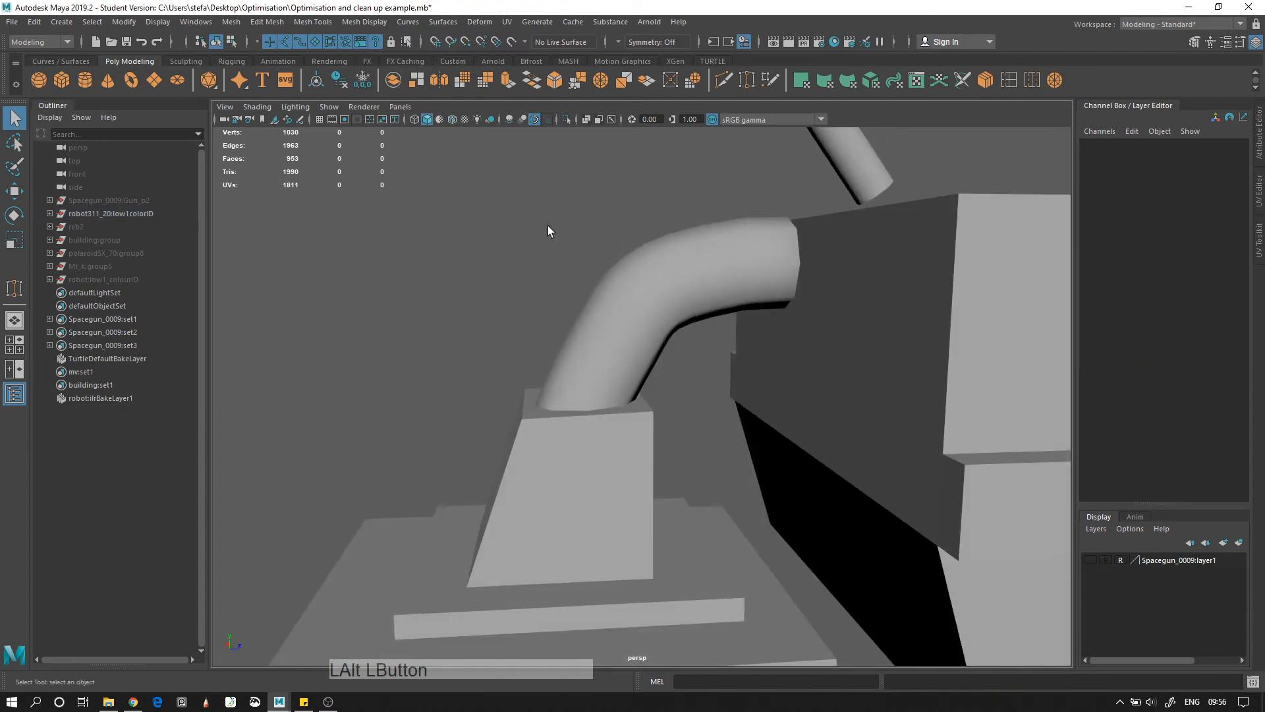
# Examine the long curved hose's wireframe, checking the density of its lengthwise edges
pyautogui.keyDown('alt'); pyautogui.moveTo(637, 282); pyautogui.dragTo(587, 409, button='middle'); pyautogui.keyUp('alt')
pyautogui.click(620, 303)
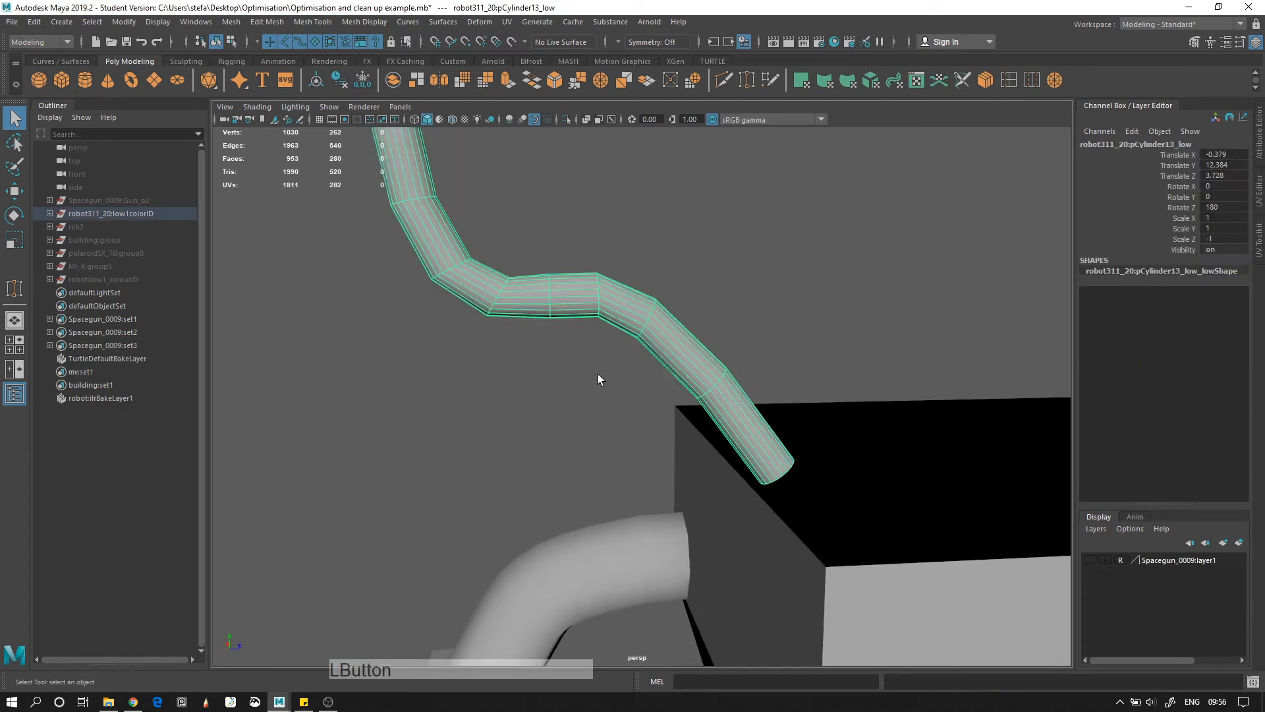
pyautogui.keyDown('alt'); pyautogui.moveTo(598, 374); pyautogui.dragTo(501, 287, button='right'); pyautogui.keyUp('alt')
pyautogui.keyDown('alt'); pyautogui.moveTo(501, 286); pyautogui.dragTo(570, 302, button='middle'); pyautogui.keyUp('alt')
pyautogui.keyDown('alt'); pyautogui.moveTo(439, 165); pyautogui.dragTo(433, 244, button='middle'); pyautogui.keyUp('alt')
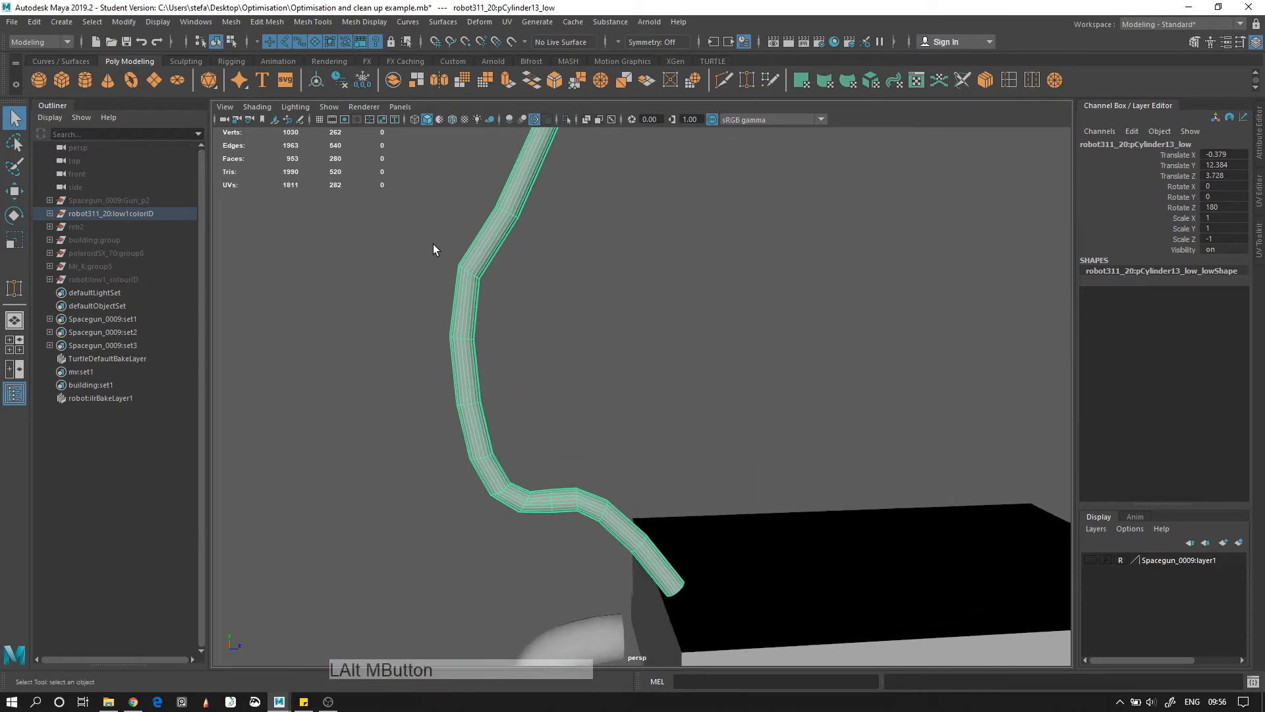
pyautogui.keyDown('alt'); pyautogui.moveTo(560, 472); pyautogui.dragTo(582, 517, button='right'); pyautogui.keyUp('alt')
pyautogui.keyDown('alt'); pyautogui.moveTo(582, 516); pyautogui.dragTo(522, 325, button='middle'); pyautogui.keyUp('alt')
pyautogui.moveTo(519, 318); pyautogui.dragTo(527, 282, button='right')
pyautogui.keyDown('alt'); pyautogui.moveTo(524, 308); pyautogui.dragTo(560, 336); pyautogui.keyUp('alt')
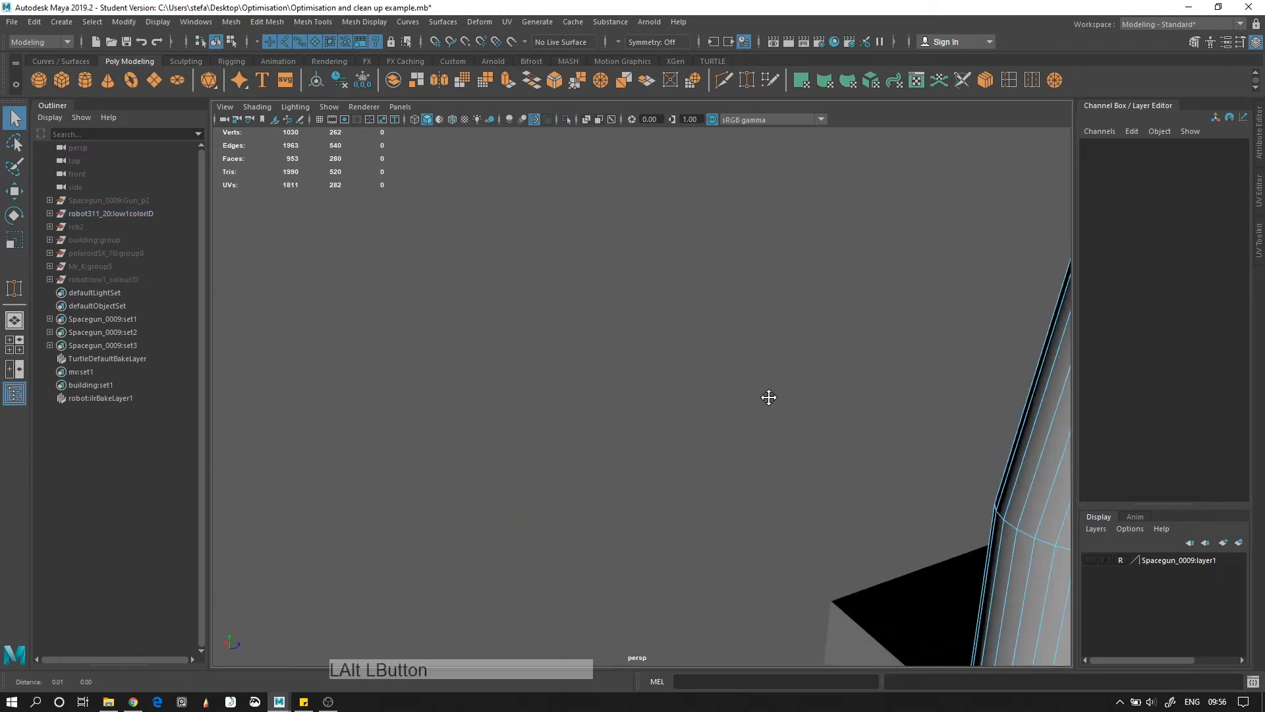
pyautogui.keyDown('alt'); pyautogui.moveTo(769, 398); pyautogui.dragTo(590, 382, button='middle'); pyautogui.keyUp('alt')
pyautogui.keyDown('alt'); pyautogui.moveTo(590, 382); pyautogui.dragTo(492, 287, button='right'); pyautogui.keyUp('alt')
pyautogui.hotkey('alt', 'd')
pyautogui.keyDown('alt'); pyautogui.moveTo(733, 361); pyautogui.dragTo(698, 333); pyautogui.keyUp('alt')
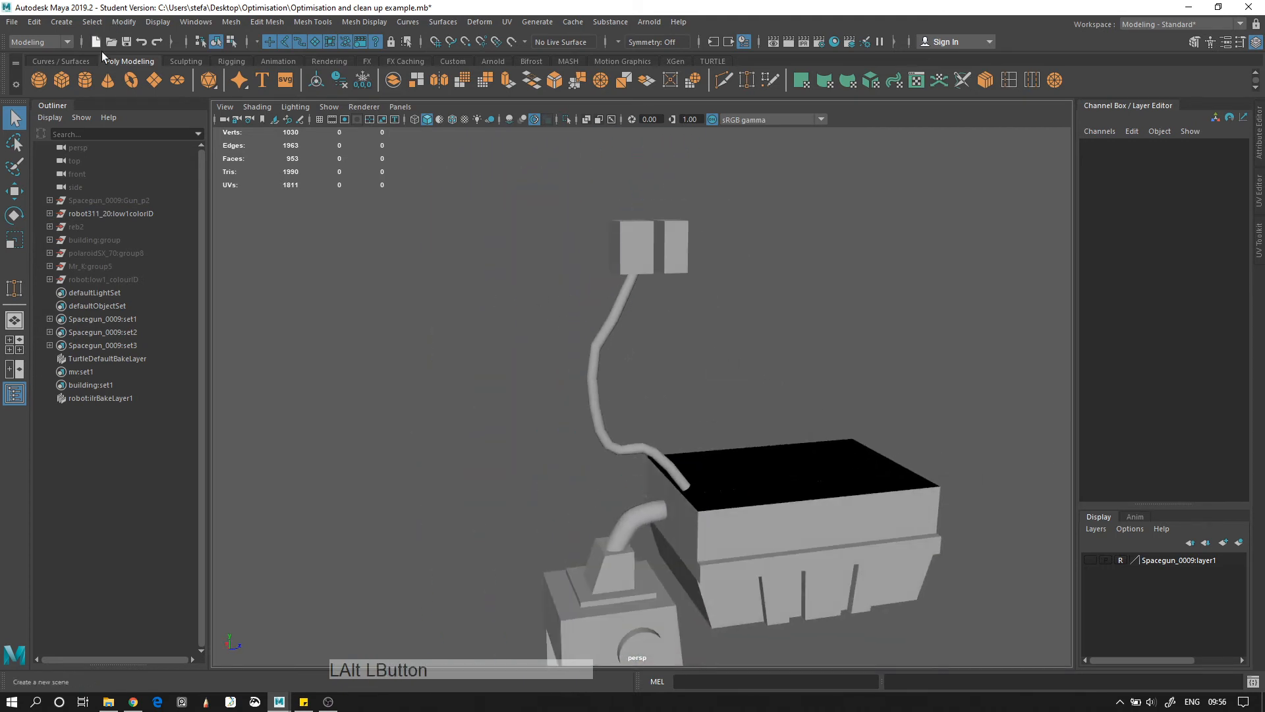
# Create a polygon cylinder and raise it above the box to Translate Y 10.062
pyautogui.click(94, 78)
pyautogui.press('w')
pyautogui.keyDown('alt'); pyautogui.moveTo(751, 452); pyautogui.dragTo(714, 529, button='right'); pyautogui.keyUp('alt')
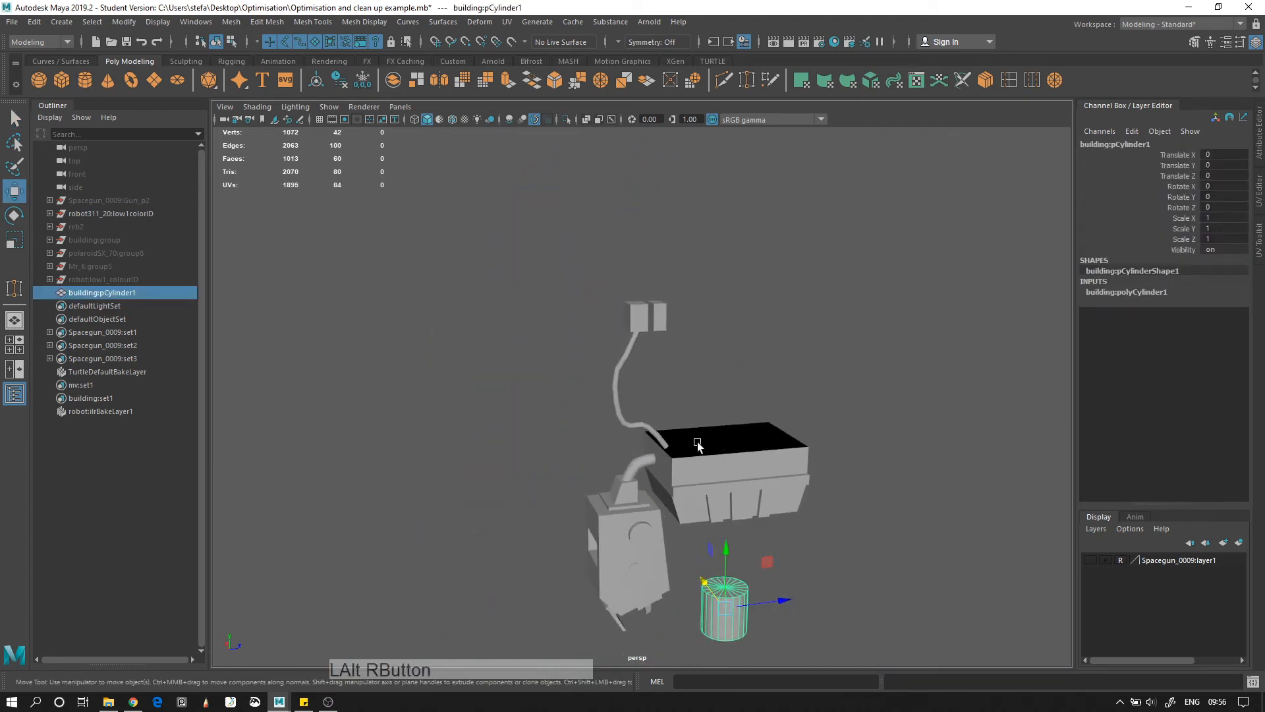
pyautogui.keyDown('alt'); pyautogui.moveTo(715, 529); pyautogui.dragTo(710, 516, button='middle'); pyautogui.keyUp('alt')
pyautogui.moveTo(710, 516); pyautogui.dragTo(753, 291)
pyautogui.keyDown('alt'); pyautogui.moveTo(828, 294); pyautogui.dragTo(852, 350); pyautogui.keyUp('alt')
pyautogui.keyDown('alt'); pyautogui.moveTo(852, 349); pyautogui.dragTo(903, 418, button='right'); pyautogui.keyUp('alt')
pyautogui.keyDown('alt'); pyautogui.moveTo(903, 417); pyautogui.dragTo(782, 344, button='middle'); pyautogui.keyUp('alt')
# Try the cylinder with 7 axis subdivisions, inspect its shape, and delete the cylinder
pyautogui.click(1148, 293)
pyautogui.keyDown('alt'); pyautogui.moveTo(875, 344); pyautogui.dragTo(851, 266); pyautogui.keyUp('alt')
pyautogui.keyDown('alt'); pyautogui.moveTo(852, 267); pyautogui.dragTo(913, 290, button='right'); pyautogui.keyUp('alt')
pyautogui.click(1186, 324)
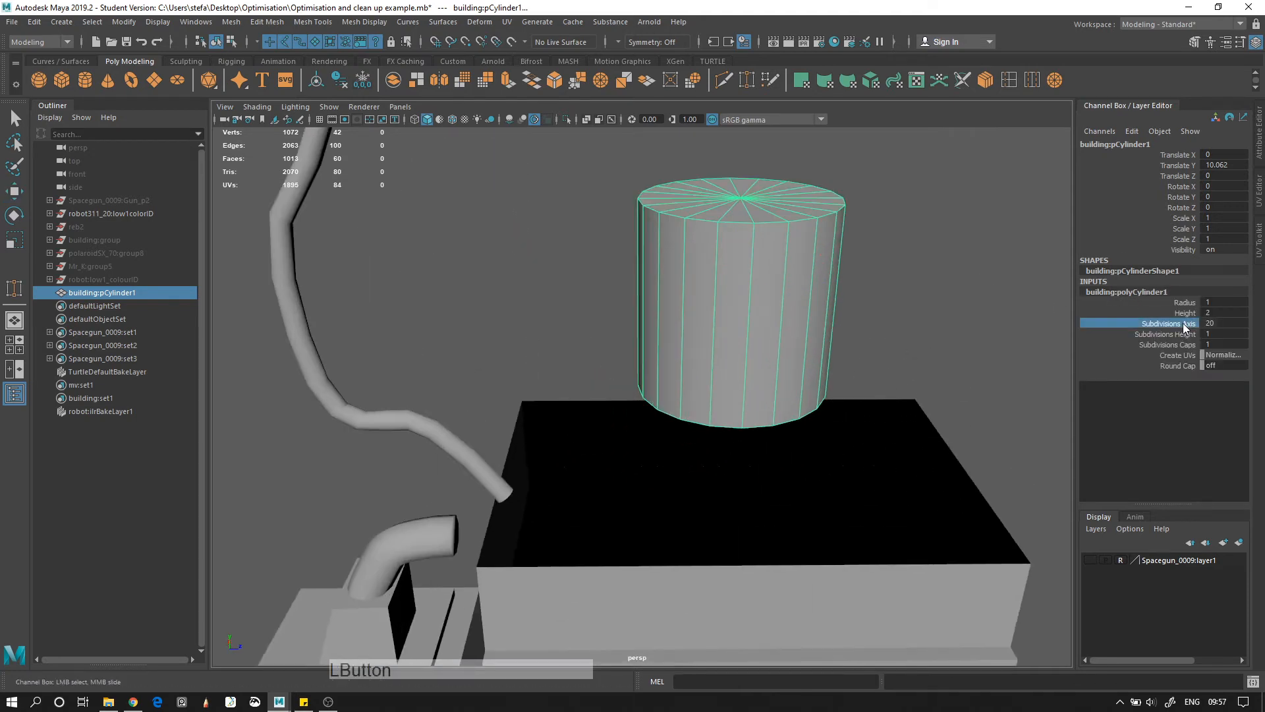
pyautogui.moveTo(1209, 323)
pyautogui.mouseDown(button='middle')
pyautogui.moveTo(1230, 323)
pyautogui.moveTo(1204, 323)
pyautogui.mouseUp(button='middle')
pyautogui.keyDown('alt'); pyautogui.moveTo(805, 283); pyautogui.dragTo(819, 305); pyautogui.keyUp('alt')
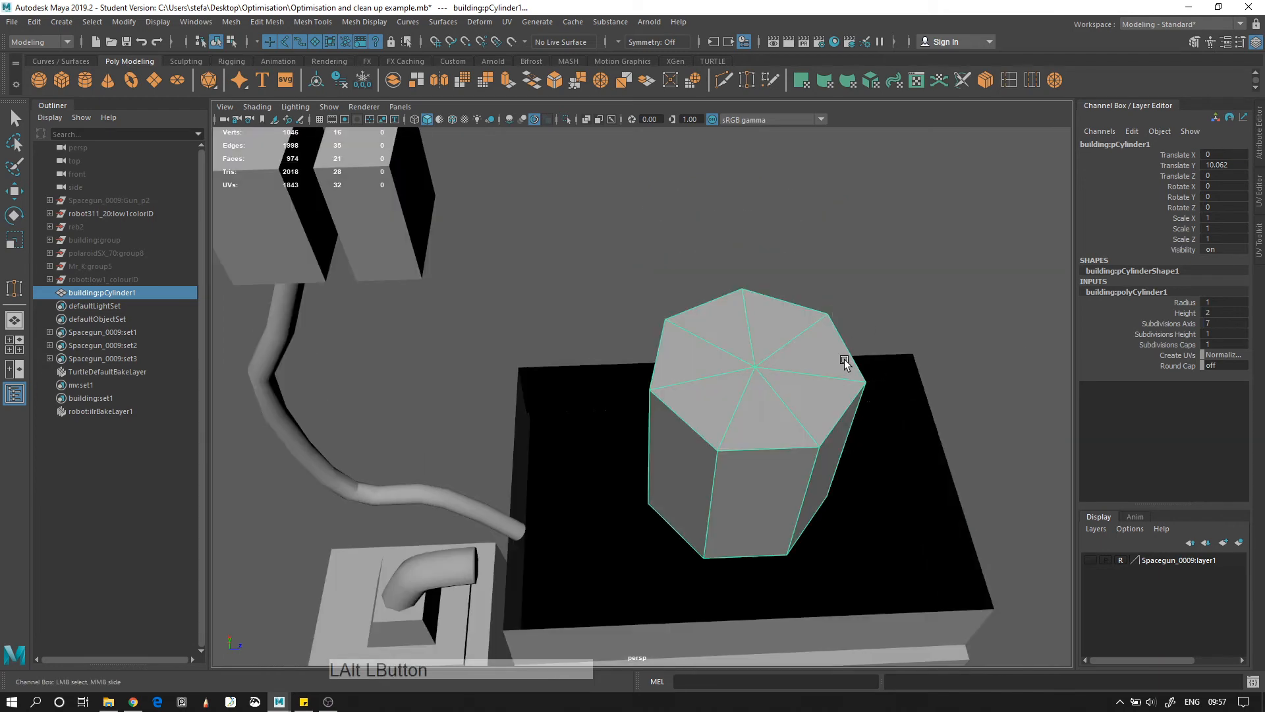
pyautogui.press('Delete')
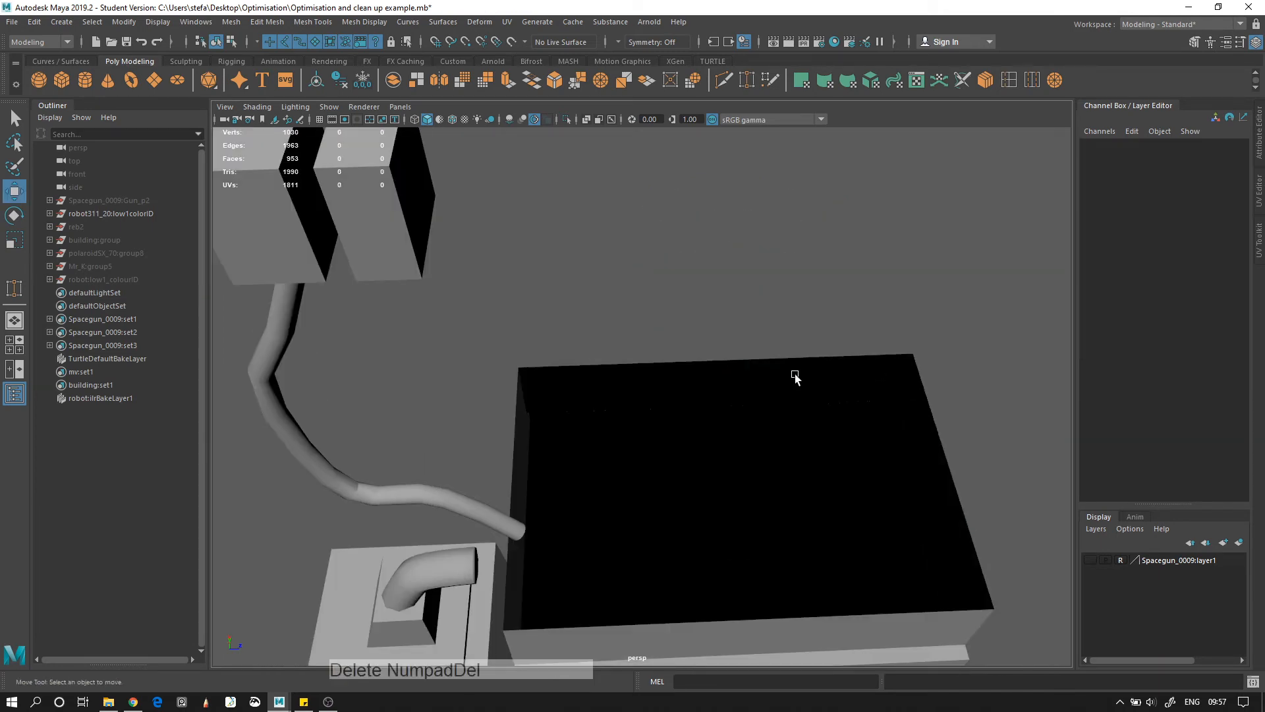
# Delete every second lengthwise edge loop around the long curved hose, including their vertices
pyautogui.click(264, 369)
pyautogui.keyDown('alt'); pyautogui.moveTo(369, 366); pyautogui.dragTo(485, 305); pyautogui.keyUp('alt')
pyautogui.keyDown('alt'); pyautogui.moveTo(485, 305); pyautogui.dragTo(757, 263, button='right'); pyautogui.keyUp('alt')
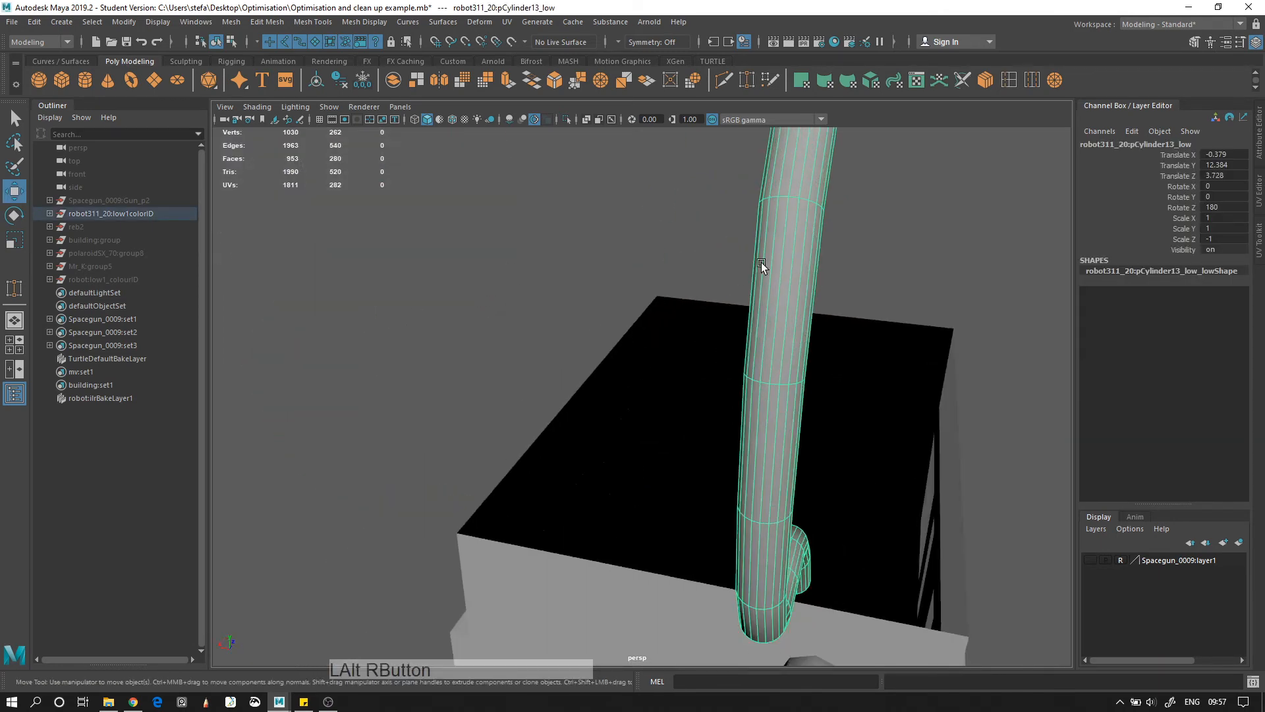
pyautogui.keyDown('alt'); pyautogui.moveTo(757, 263); pyautogui.dragTo(592, 261, button='middle'); pyautogui.keyUp('alt')
pyautogui.moveTo(592, 261); pyautogui.dragTo(525, 258, button='right')
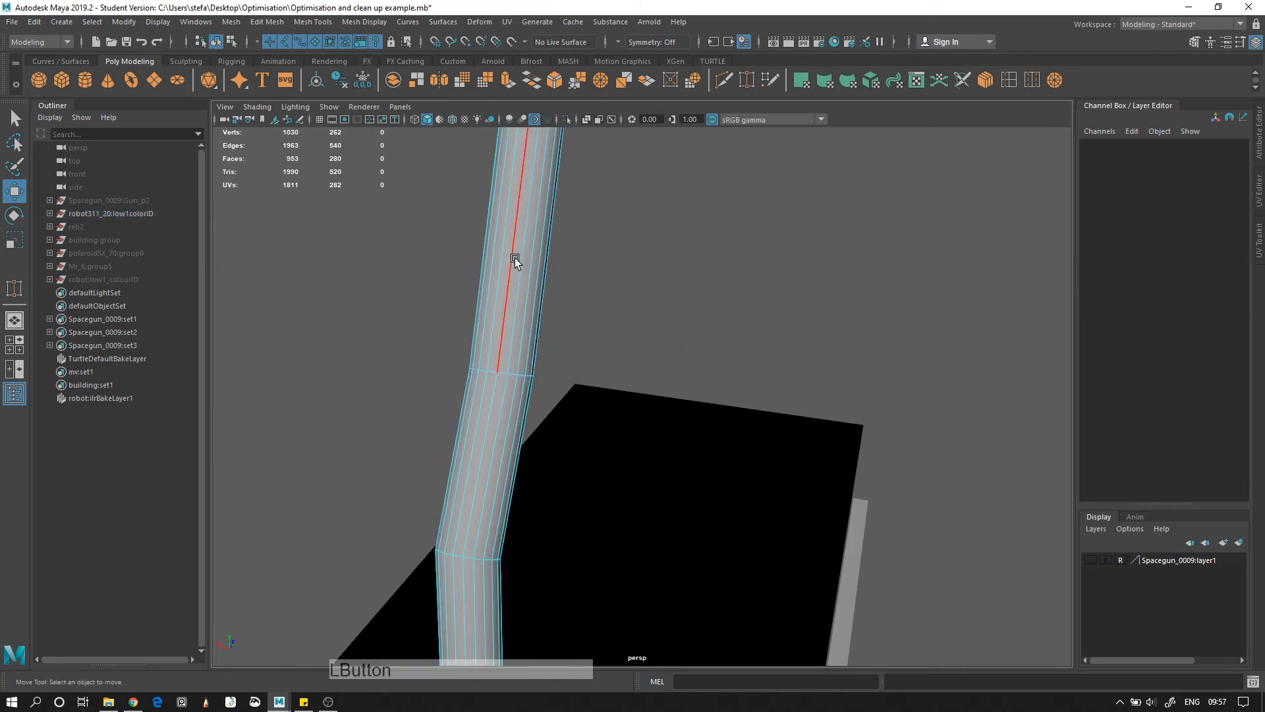
pyautogui.click(515, 257)
pyautogui.doubleClick(514, 255)
pyautogui.press('q')
pyautogui.keyDown('shift'); pyautogui.doubleClick(533, 254); pyautogui.keyUp('shift')
pyautogui.keyDown('alt'); pyautogui.moveTo(543, 255); pyautogui.dragTo(485, 257); pyautogui.keyUp('alt')
pyautogui.keyDown('alt'); pyautogui.moveTo(485, 257); pyautogui.dragTo(634, 300, button='middle'); pyautogui.keyUp('alt')
pyautogui.keyDown('alt'); pyautogui.moveTo(634, 300); pyautogui.dragTo(396, 232, button='right'); pyautogui.keyUp('alt')
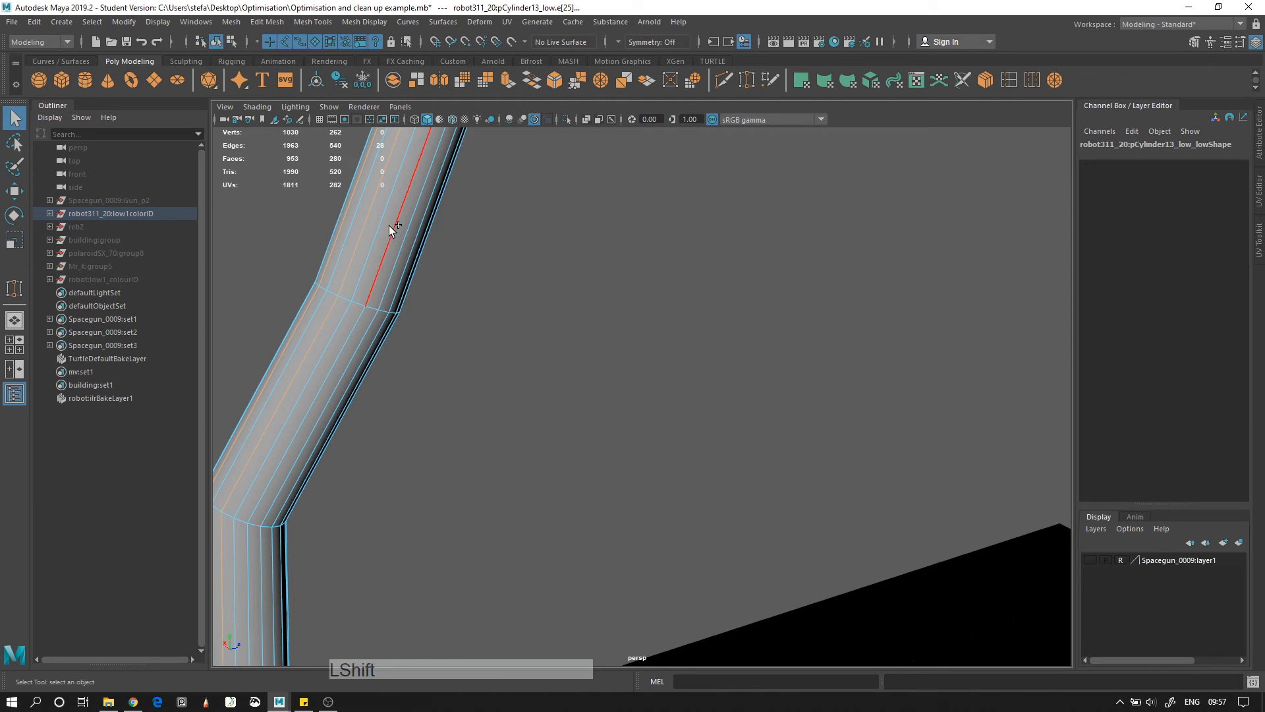
pyautogui.keyDown('shift'); pyautogui.doubleClick(419, 236); pyautogui.keyUp('shift')
pyautogui.keyDown('shift'); pyautogui.doubleClick(427, 236); pyautogui.keyUp('shift')
pyautogui.keyDown('alt'); pyautogui.moveTo(434, 236); pyautogui.dragTo(503, 263); pyautogui.keyUp('alt')
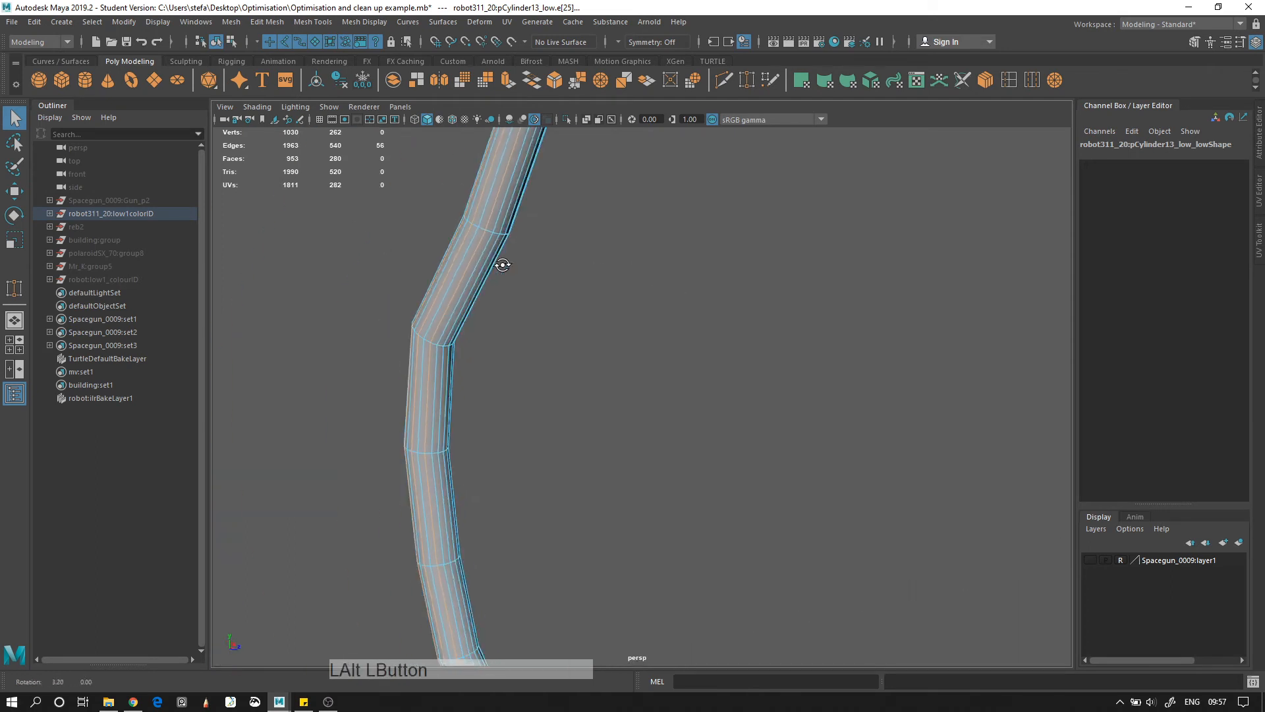
pyautogui.keyDown('alt'); pyautogui.moveTo(502, 263); pyautogui.dragTo(535, 475, button='middle'); pyautogui.keyUp('alt')
pyautogui.keyDown('alt'); pyautogui.moveTo(535, 474); pyautogui.dragTo(674, 446, button='right'); pyautogui.keyUp('alt')
pyautogui.keyDown('shift'); pyautogui.doubleClick(369, 278); pyautogui.keyUp('shift')
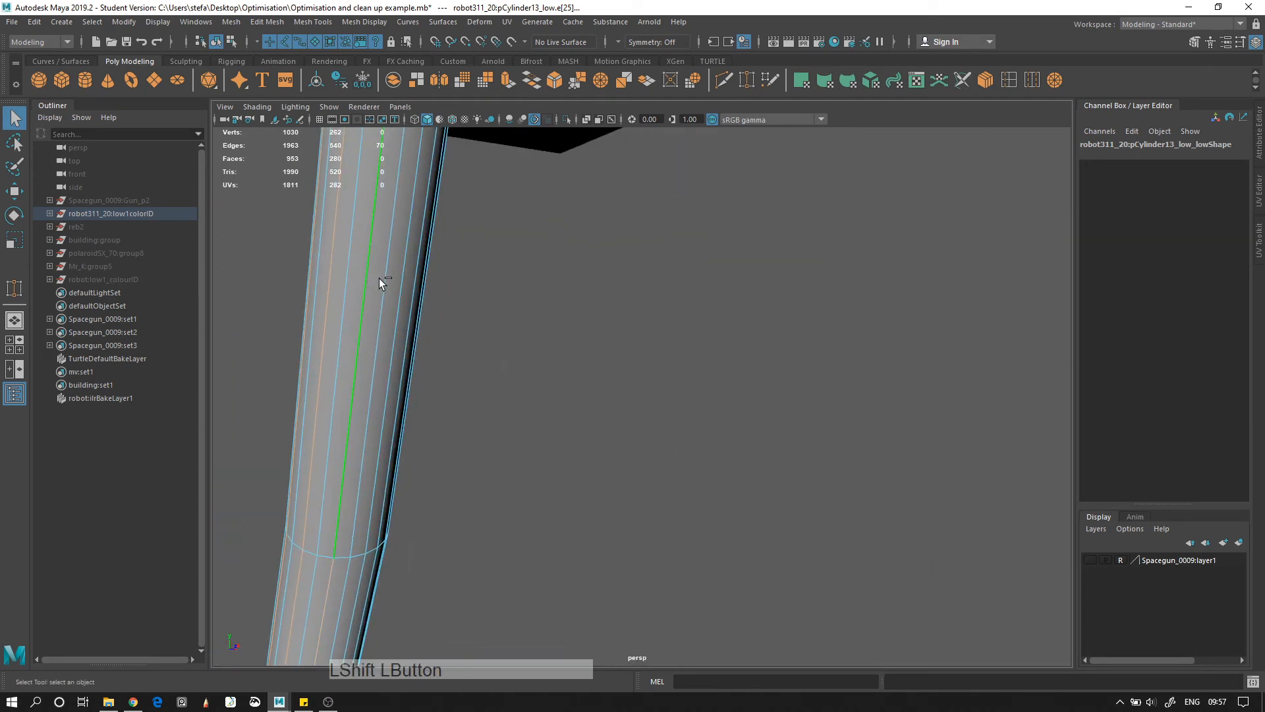
pyautogui.keyDown('shift'); pyautogui.doubleClick(401, 280); pyautogui.keyUp('shift')
pyautogui.keyDown('alt'); pyautogui.moveTo(455, 288); pyautogui.dragTo(606, 305); pyautogui.keyUp('alt')
pyautogui.keyDown('shift'); pyautogui.doubleClick(276, 431); pyautogui.keyUp('shift')
pyautogui.keyDown('shift'); pyautogui.doubleClick(315, 412); pyautogui.keyUp('shift')
pyautogui.keyDown('alt'); pyautogui.moveTo(539, 322); pyautogui.dragTo(523, 413, button='middle'); pyautogui.keyUp('alt')
pyautogui.scroll(3, 523, 413)
pyautogui.keyDown('shift'); pyautogui.doubleClick(440, 427); pyautogui.keyUp('shift')
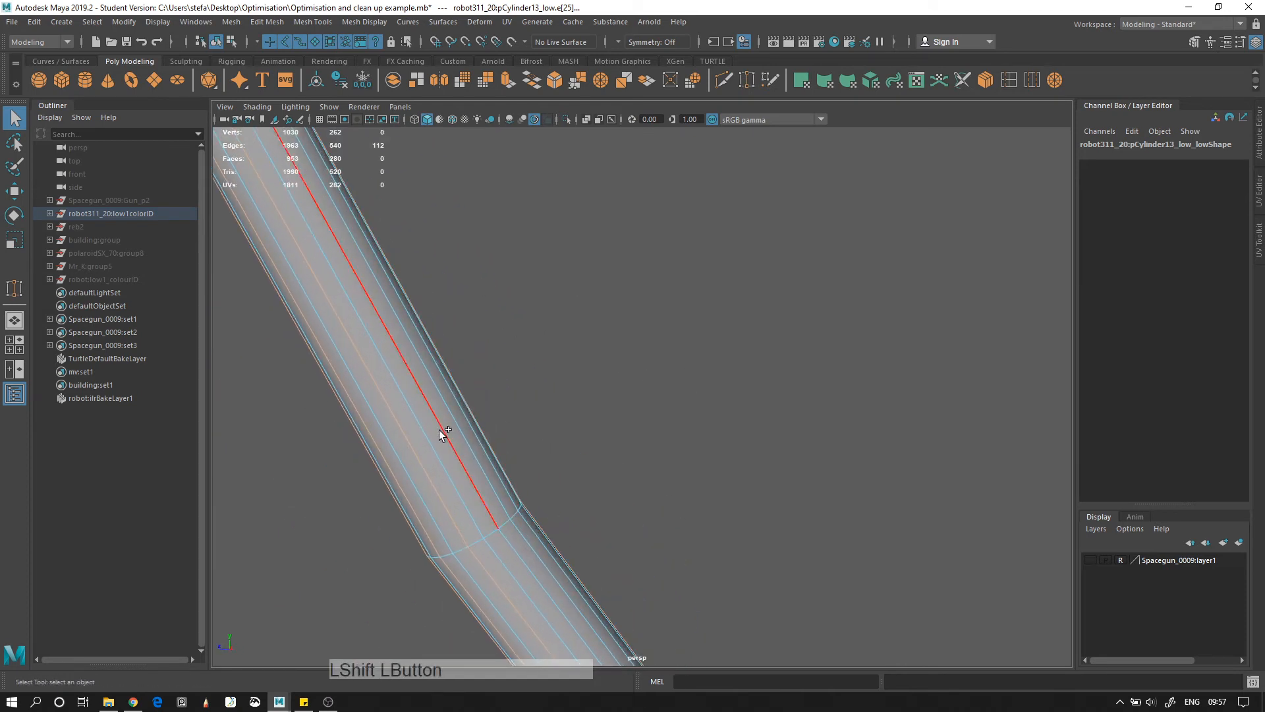
pyautogui.keyDown('shift'); pyautogui.doubleClick(466, 417); pyautogui.keyUp('shift')
pyautogui.keyDown('alt'); pyautogui.moveTo(556, 429); pyautogui.dragTo(432, 446); pyautogui.keyUp('alt')
pyautogui.keyDown('alt'); pyautogui.moveTo(433, 447); pyautogui.dragTo(499, 400, button='right'); pyautogui.keyUp('alt')
pyautogui.keyDown('alt'); pyautogui.moveTo(499, 400); pyautogui.dragTo(627, 387); pyautogui.keyUp('alt')
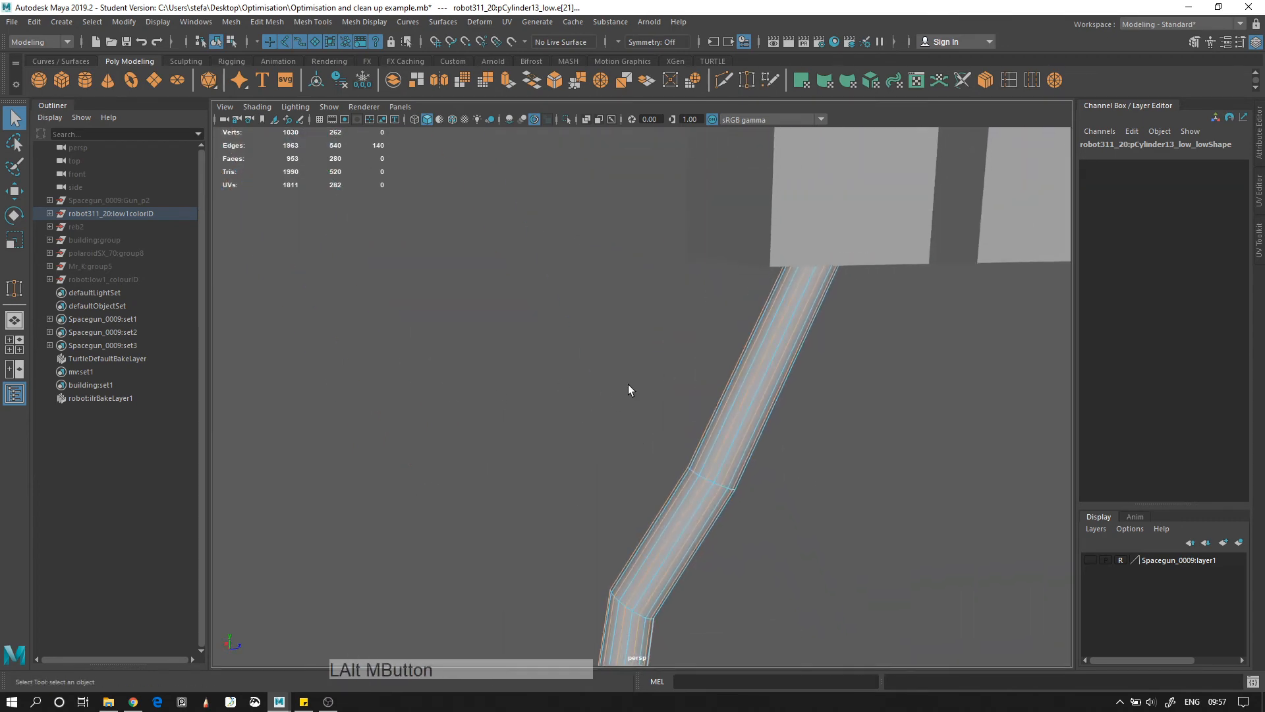
pyautogui.hotkey('ctrl', 'Delete')
pyautogui.keyDown('alt'); pyautogui.moveTo(776, 386); pyautogui.dragTo(622, 365, button='middle'); pyautogui.keyUp('alt')
pyautogui.click(622, 365)
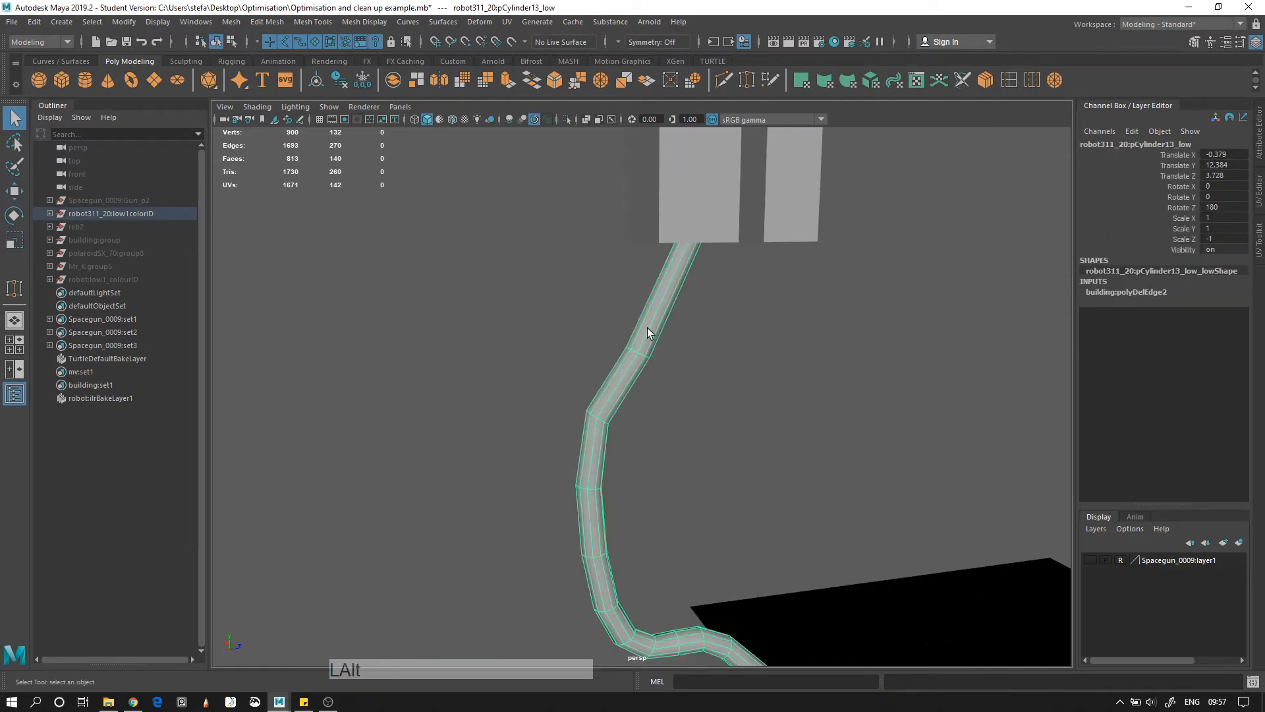
# Delete one vertical edge loop, including its vertices, from the side of the clawed box below the pipe
pyautogui.keyDown('alt'); pyautogui.moveTo(587, 469); pyautogui.dragTo(557, 280, button='middle'); pyautogui.keyUp('alt')
pyautogui.keyDown('alt'); pyautogui.moveTo(652, 328); pyautogui.dragTo(581, 264, button='right'); pyautogui.keyUp('alt')
pyautogui.keyDown('alt'); pyautogui.moveTo(581, 238); pyautogui.dragTo(586, 370, button='middle'); pyautogui.keyUp('alt')
pyautogui.click(646, 273)
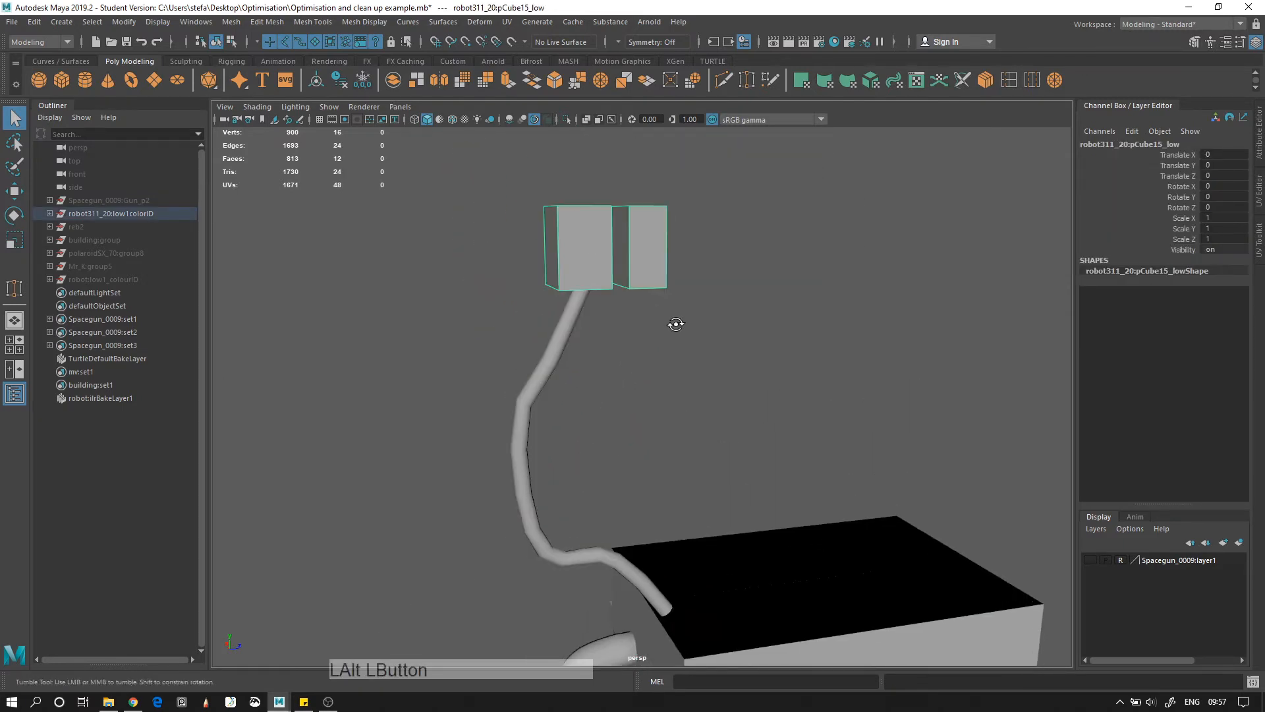
pyautogui.keyDown('alt'); pyautogui.moveTo(674, 325); pyautogui.dragTo(612, 244); pyautogui.keyUp('alt')
pyautogui.keyDown('alt'); pyautogui.moveTo(659, 251); pyautogui.dragTo(823, 20, button='middle'); pyautogui.keyUp('alt')
pyautogui.click(717, 421)
pyautogui.keyDown('alt'); pyautogui.moveTo(717, 422); pyautogui.dragTo(764, 465); pyautogui.keyUp('alt')
pyautogui.keyDown('alt'); pyautogui.moveTo(801, 501); pyautogui.dragTo(793, 251, button='middle'); pyautogui.keyUp('alt')
pyautogui.keyDown('alt'); pyautogui.moveTo(793, 252); pyautogui.dragTo(718, 351); pyautogui.keyUp('alt')
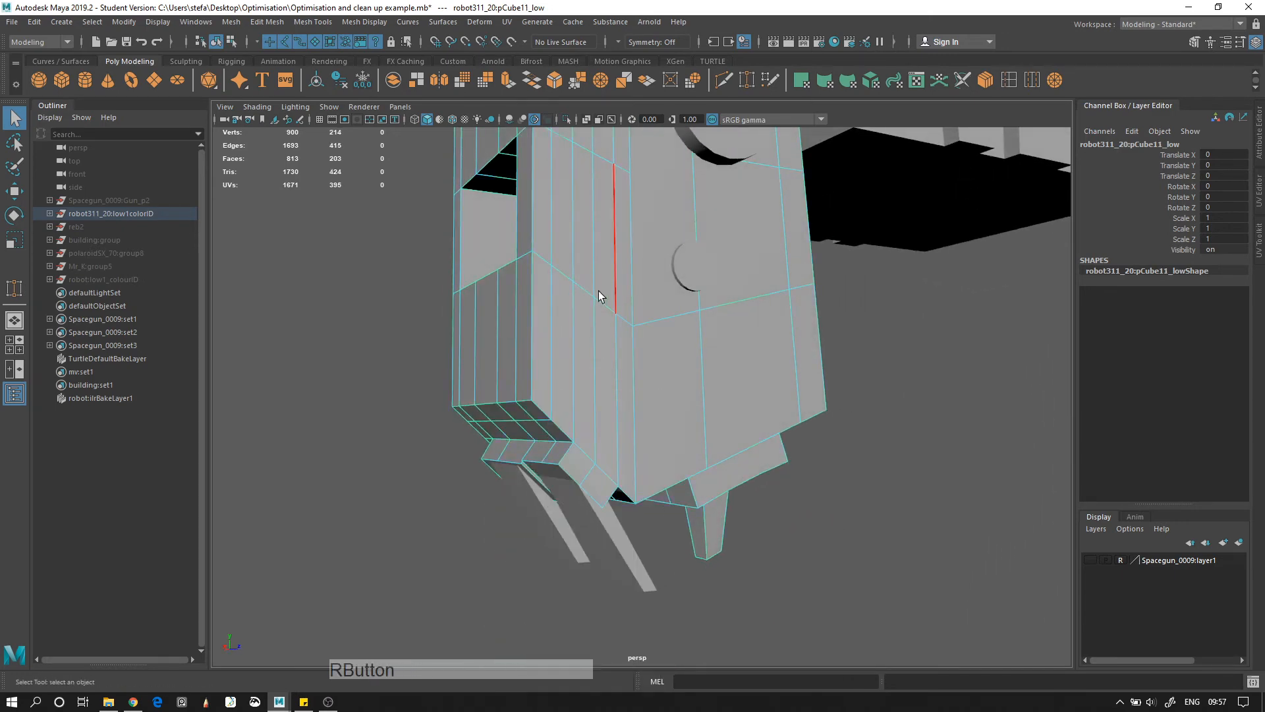
pyautogui.keyDown('alt'); pyautogui.moveTo(599, 290); pyautogui.dragTo(505, 240); pyautogui.keyUp('alt')
pyautogui.doubleClick(507, 240)
pyautogui.keyDown('alt'); pyautogui.moveTo(525, 282); pyautogui.dragTo(499, 272, button='middle'); pyautogui.keyUp('alt')
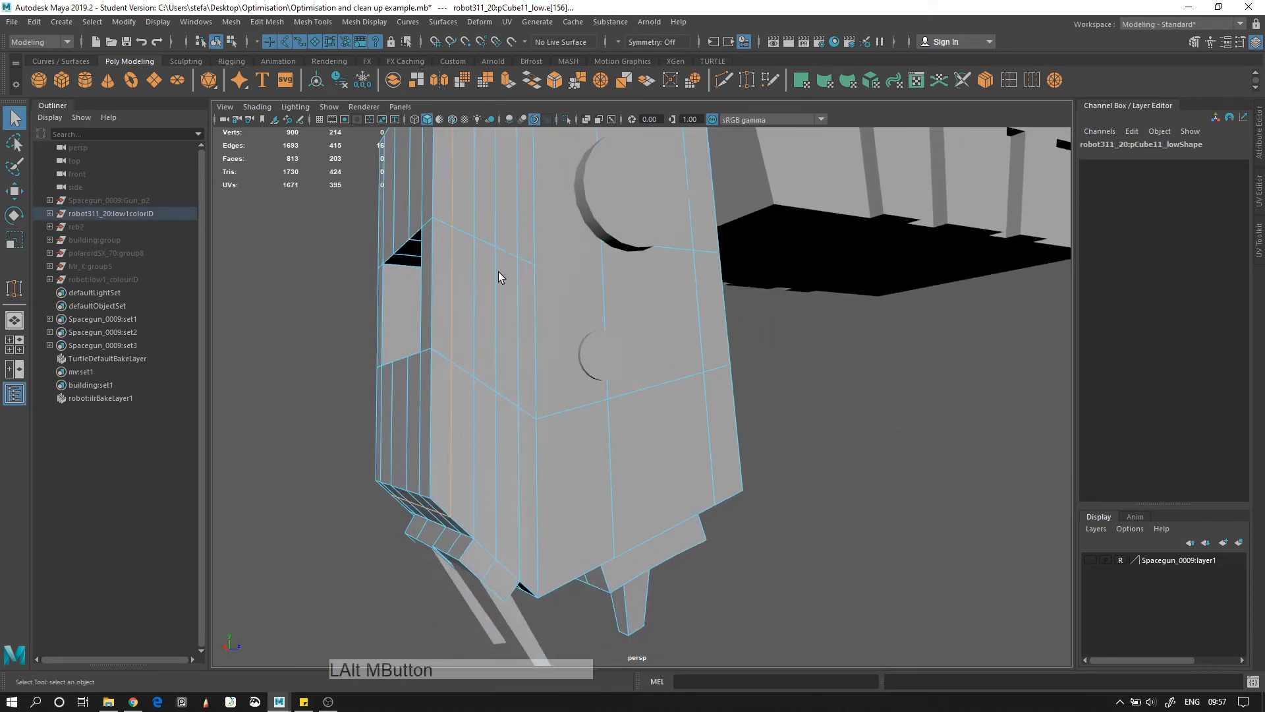
pyautogui.hotkey('ctrl', 'Delete')
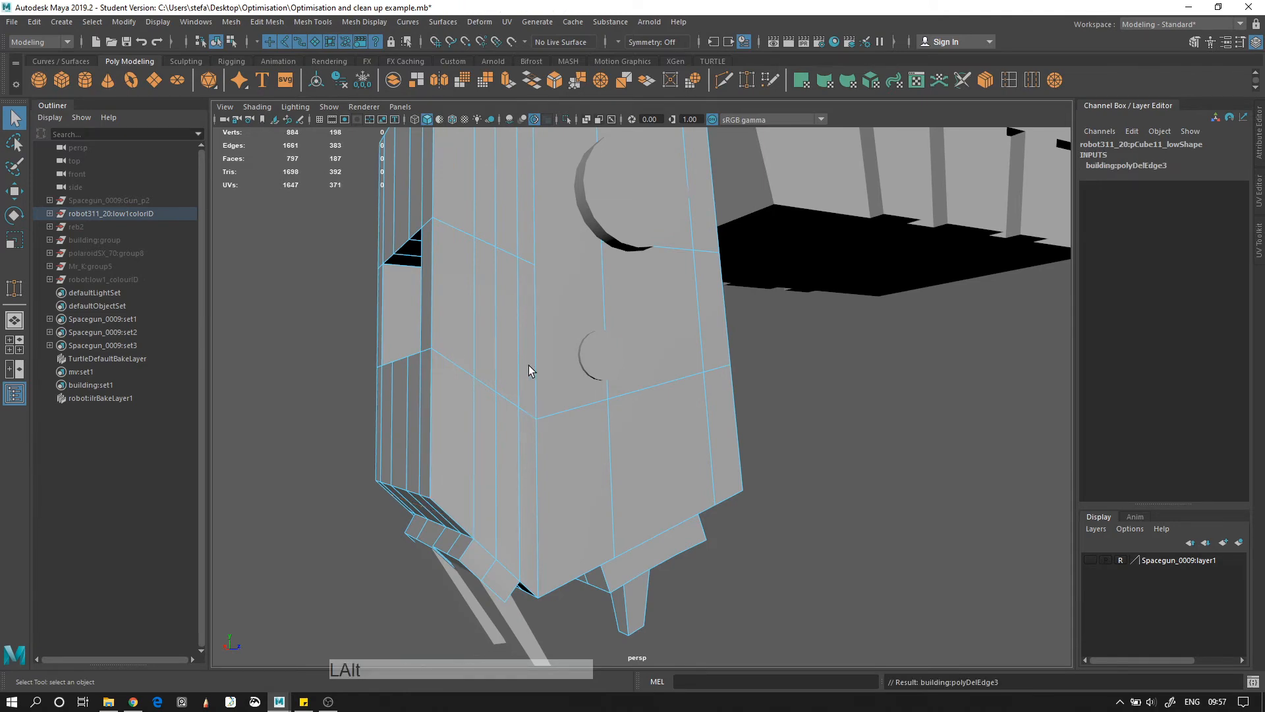
pyautogui.keyDown('alt'); pyautogui.moveTo(527, 367); pyautogui.dragTo(679, 452); pyautogui.keyUp('alt')
pyautogui.doubleClick(532, 460)
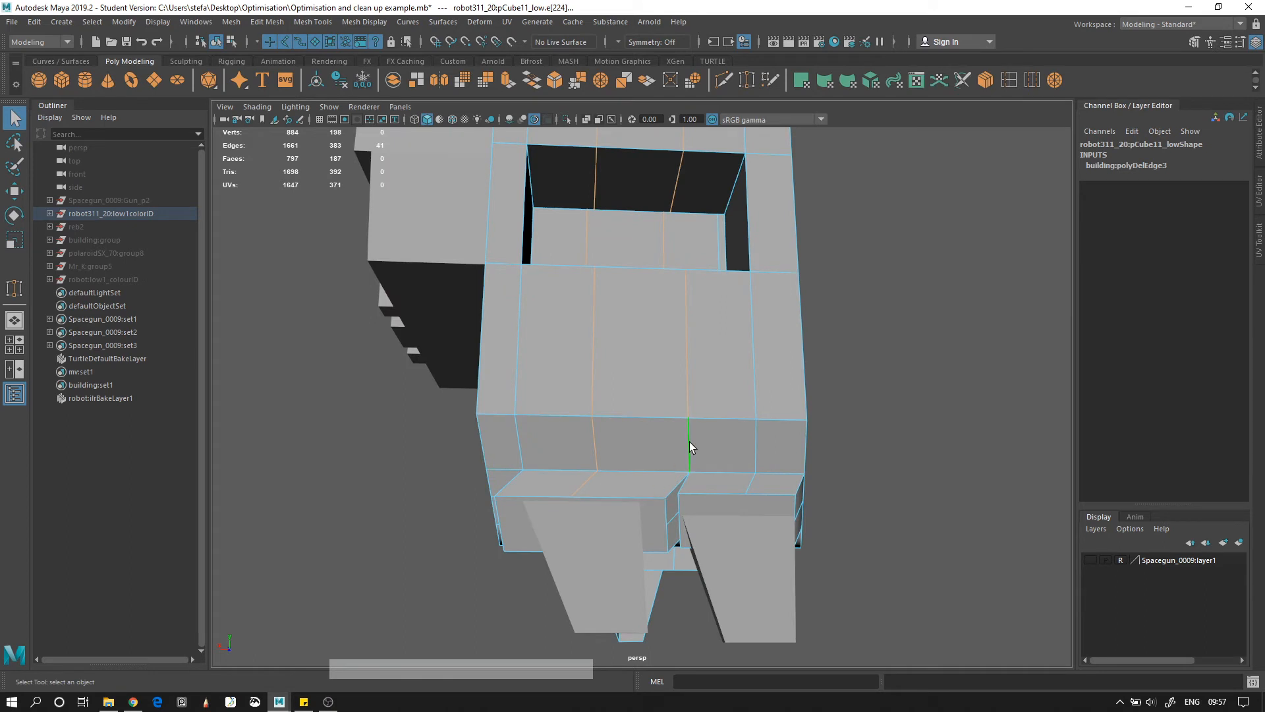
pyautogui.click(982, 211)
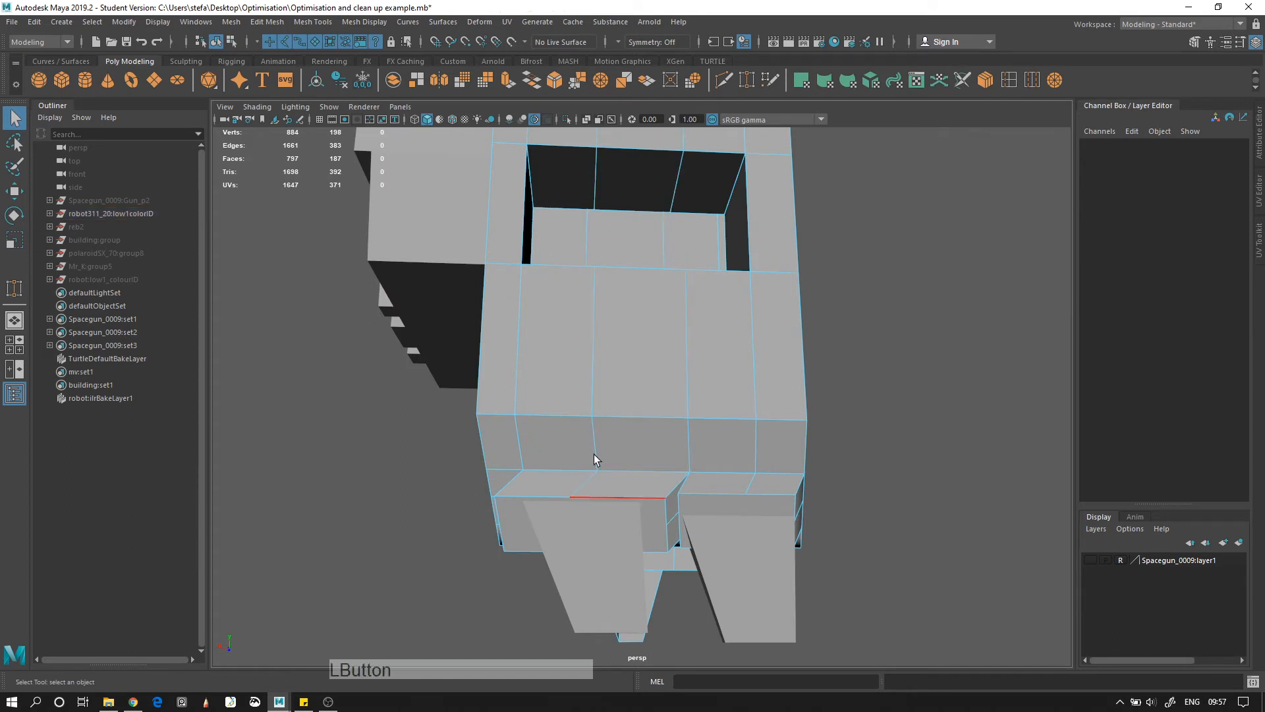
# Target Weld the inner vertices of the row below the box's opening onto the outer corners of that face
pyautogui.click(746, 80)
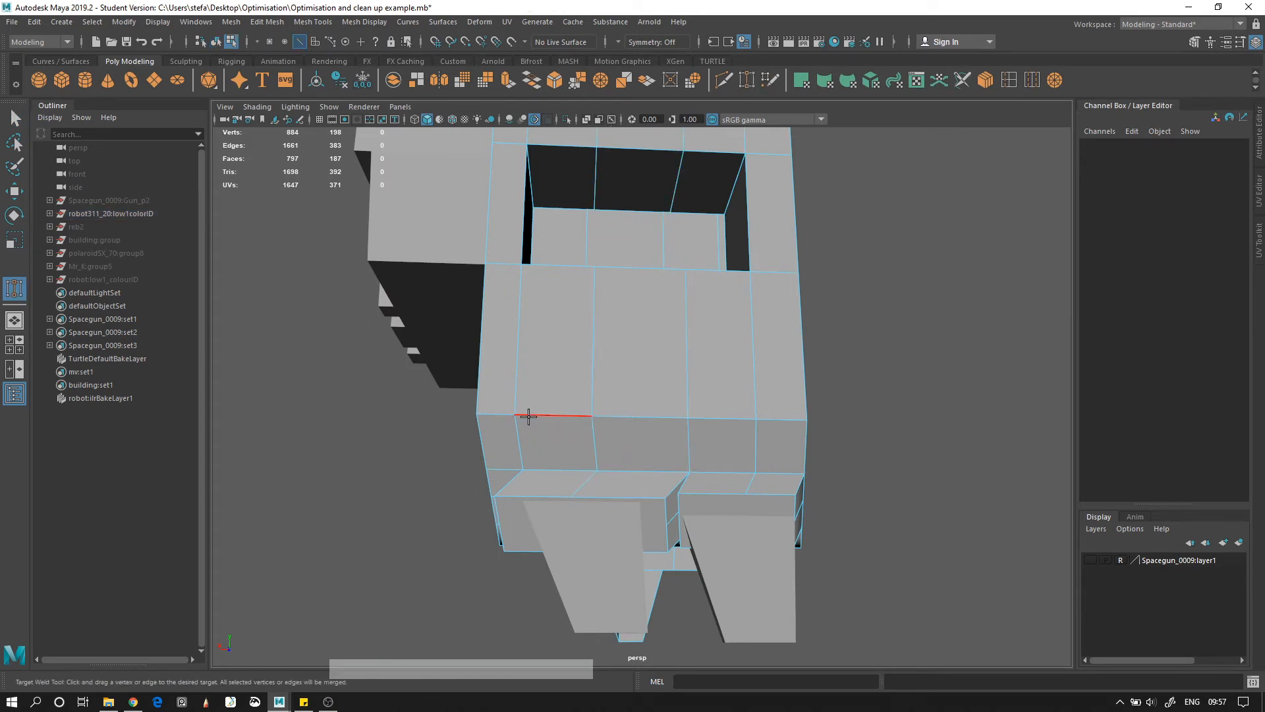
pyautogui.moveTo(529, 417); pyautogui.dragTo(503, 414, button='right')
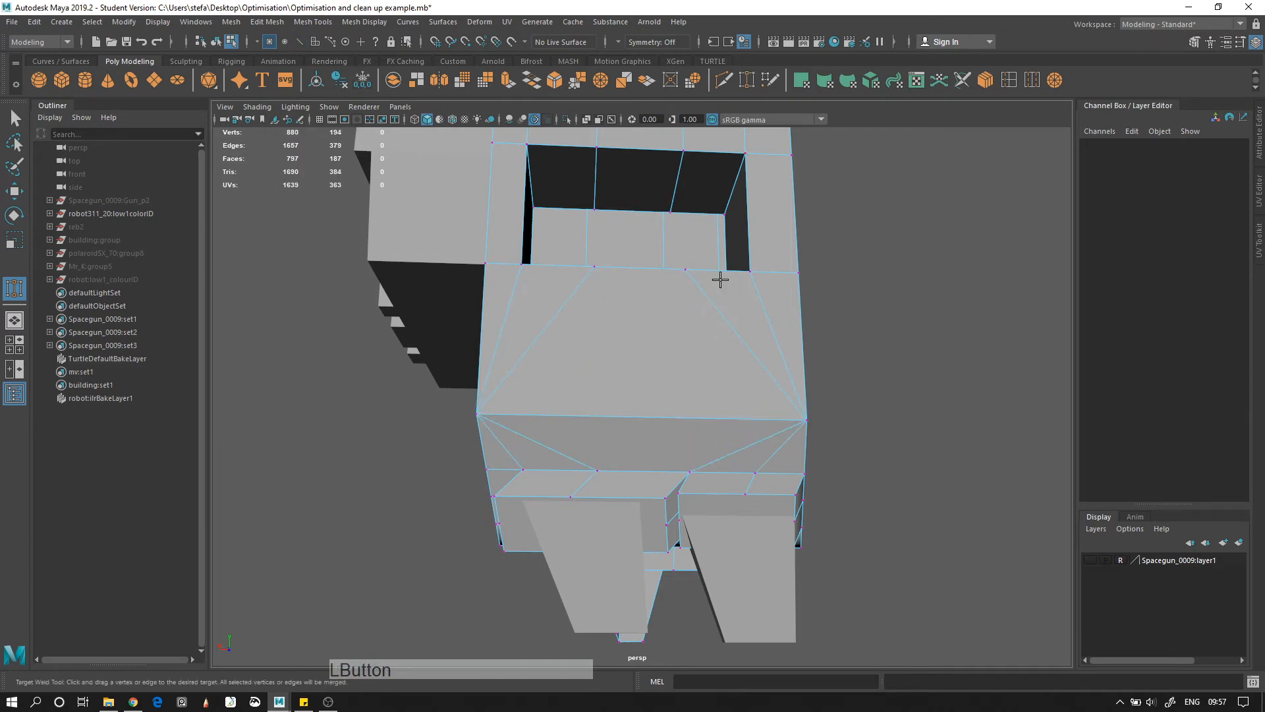
pyautogui.keyDown('alt'); pyautogui.moveTo(720, 280); pyautogui.dragTo(773, 429); pyautogui.keyUp('alt')
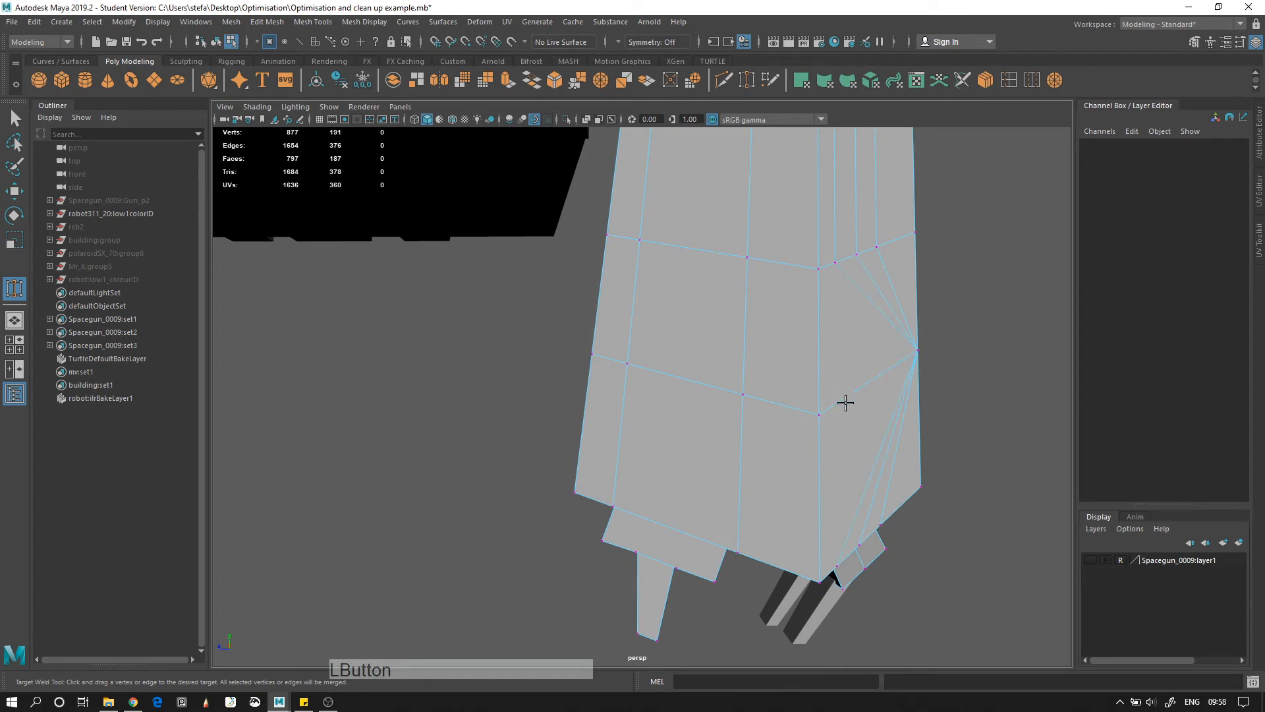
pyautogui.keyDown('alt'); pyautogui.moveTo(915, 312); pyautogui.dragTo(884, 220, button='middle'); pyautogui.keyUp('alt')
pyautogui.keyDown('alt'); pyautogui.moveTo(884, 220); pyautogui.dragTo(817, 328); pyautogui.keyUp('alt')
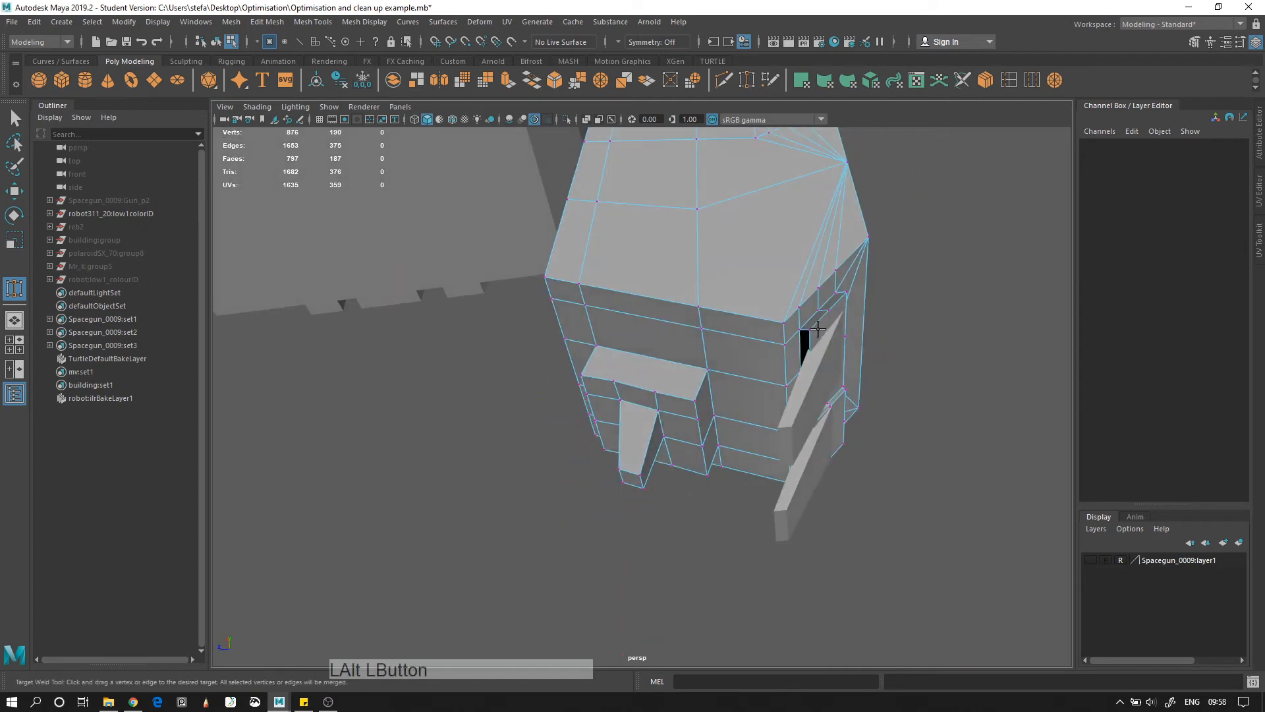
# Undo the last vertex welds on the side of the box
pyautogui.keyDown('alt'); pyautogui.moveTo(777, 225); pyautogui.dragTo(763, 246, button='middle'); pyautogui.keyUp('alt')
pyautogui.hotkey('ctrl', 'z')
pyautogui.hotkey('ctrl', 'z')
pyautogui.hotkey('ctrl', 'z')
pyautogui.hotkey('ctrl', 'z')
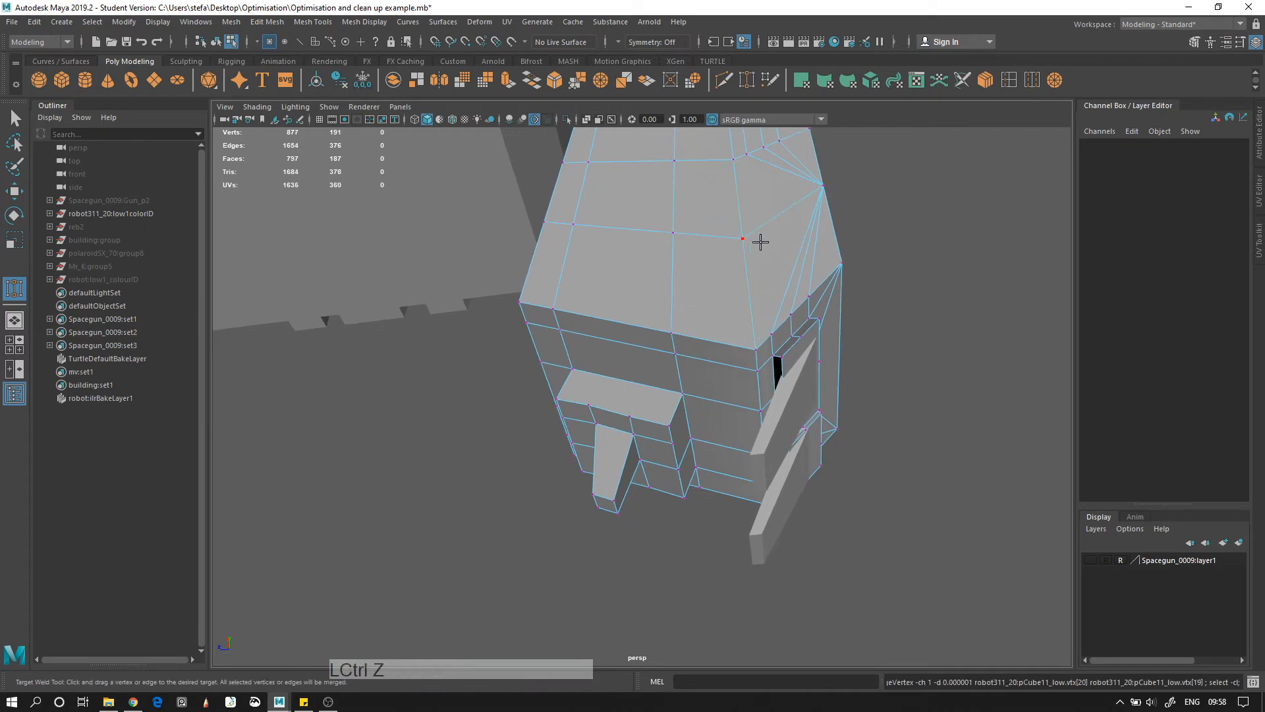
# Target Weld the stray vertices beside the box's vertical corner onto the neighbouring corner vertices, working from its lower edge up to its top
pyautogui.keyDown('alt'); pyautogui.moveTo(803, 340); pyautogui.dragTo(730, 265); pyautogui.keyUp('alt')
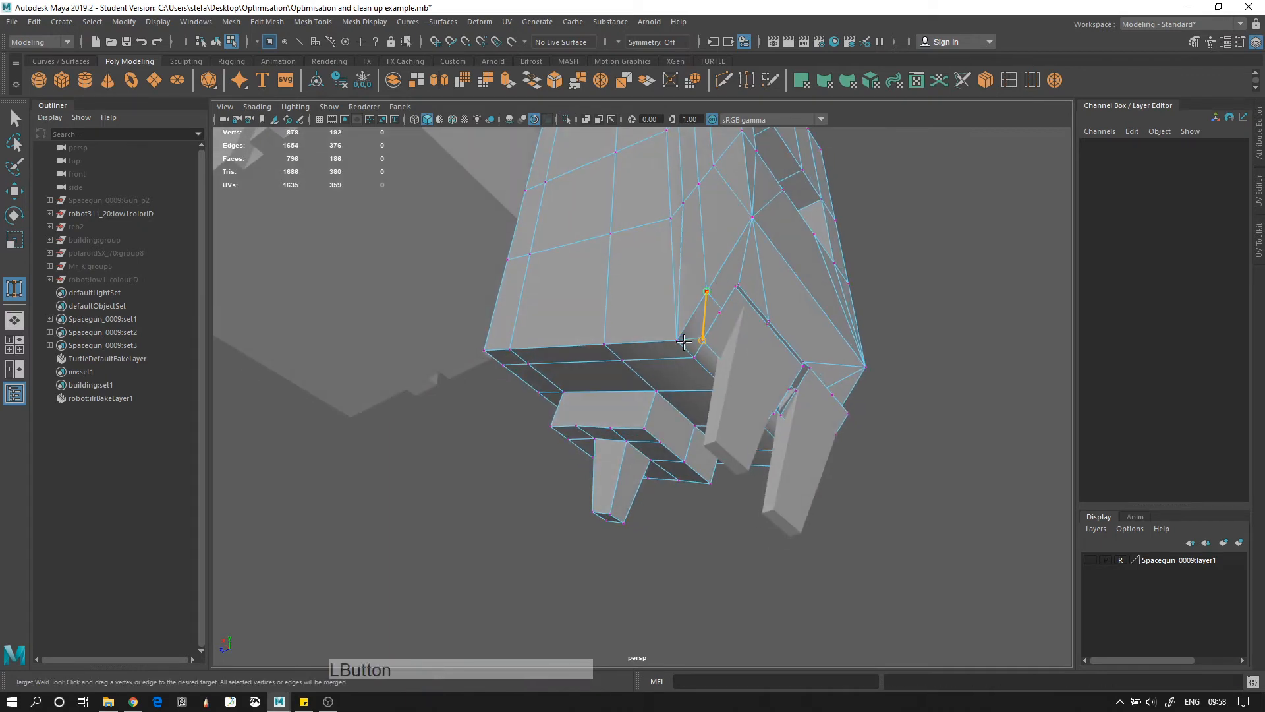
pyautogui.keyDown('alt'); pyautogui.moveTo(730, 312); pyautogui.dragTo(725, 207); pyautogui.keyUp('alt')
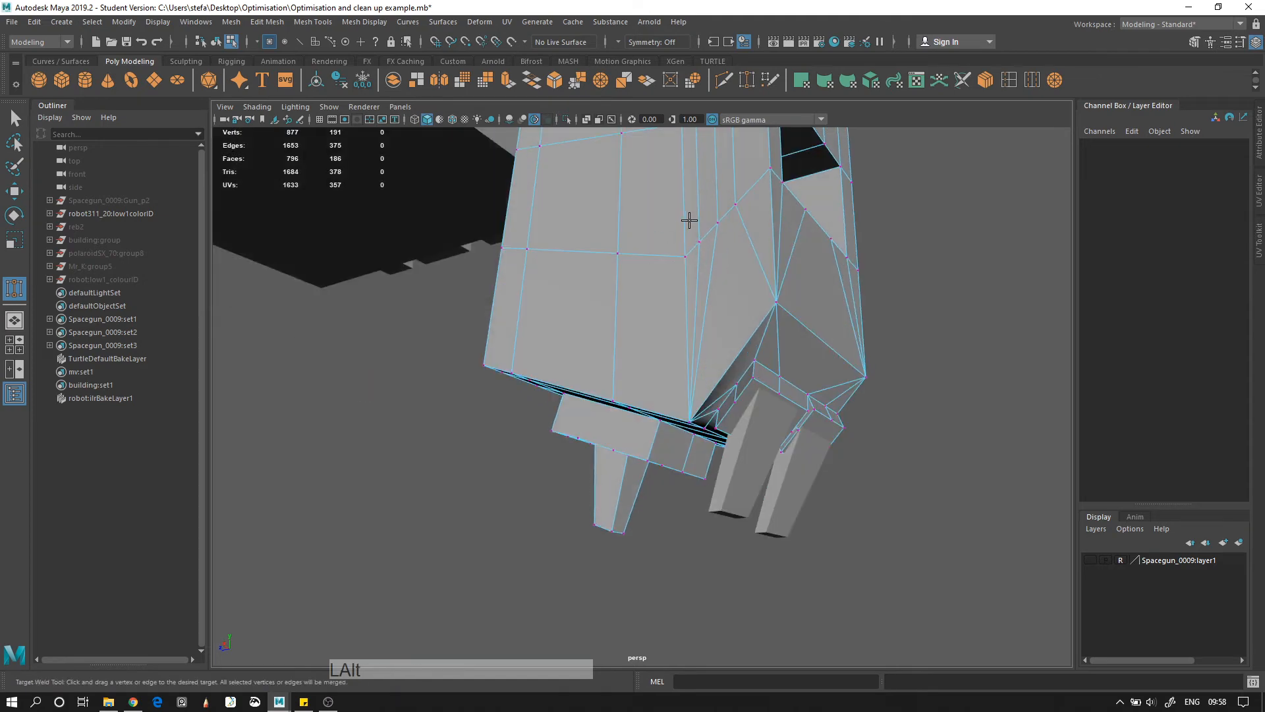
pyautogui.keyDown('alt'); pyautogui.moveTo(689, 220); pyautogui.dragTo(746, 328, button='middle'); pyautogui.keyUp('alt')
pyautogui.keyDown('alt'); pyautogui.moveTo(613, 271); pyautogui.dragTo(642, 426); pyautogui.keyUp('alt')
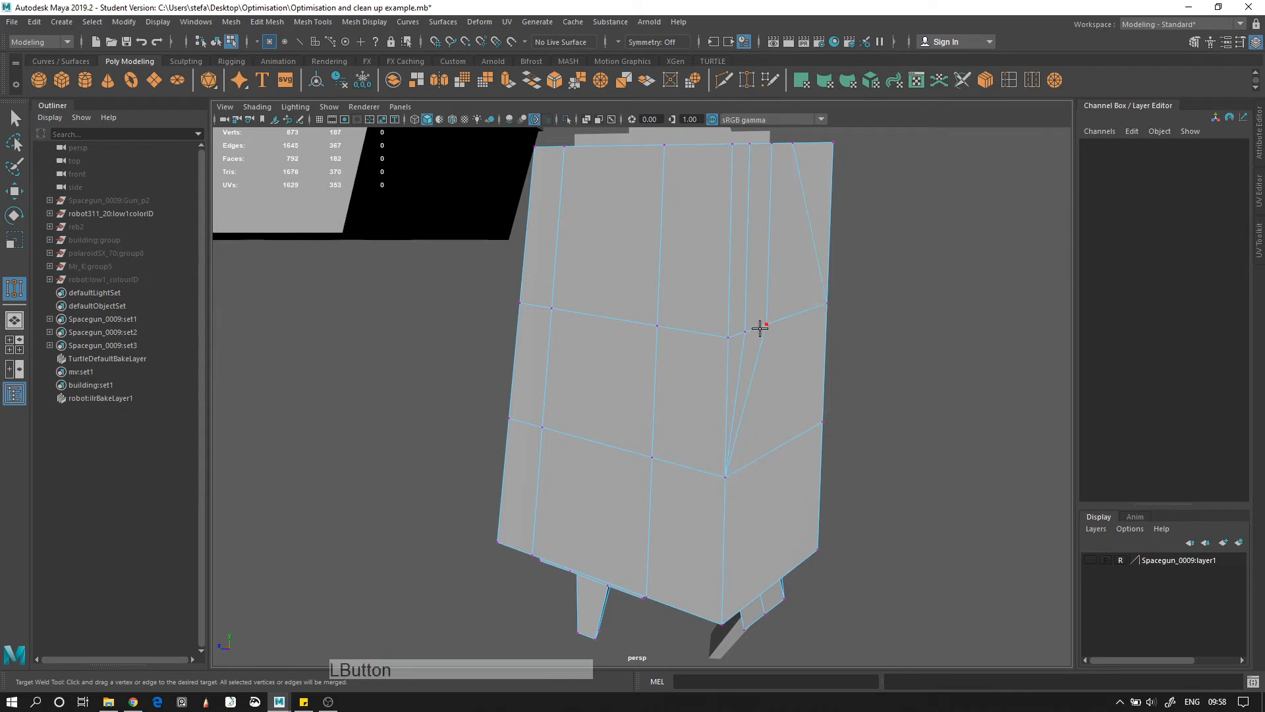
pyautogui.keyDown('alt'); pyautogui.moveTo(774, 277); pyautogui.dragTo(756, 404, button='middle'); pyautogui.keyUp('alt')
pyautogui.keyDown('alt'); pyautogui.moveTo(740, 305); pyautogui.dragTo(731, 367); pyautogui.keyUp('alt')
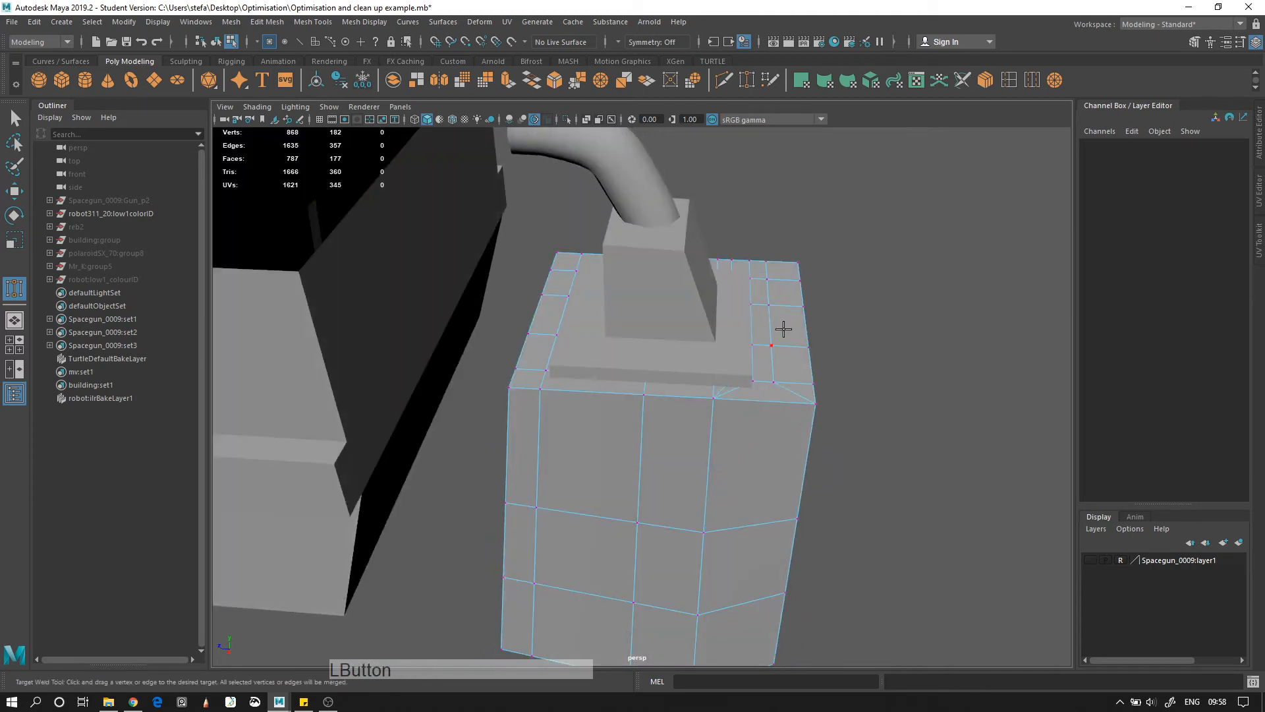
pyautogui.keyDown('alt'); pyautogui.moveTo(783, 329); pyautogui.dragTo(666, 367); pyautogui.keyUp('alt')
# Move the large round disc out of the box's side to Translate X 1.728
pyautogui.hotkey('alt', 'd')
pyautogui.press('q')
pyautogui.click(692, 262)
pyautogui.keyDown('alt'); pyautogui.moveTo(692, 262); pyautogui.dragTo(748, 438, button='right'); pyautogui.keyUp('alt')
pyautogui.keyDown('alt'); pyautogui.moveTo(748, 437); pyautogui.dragTo(860, 365); pyautogui.keyUp('alt')
pyautogui.press('w')
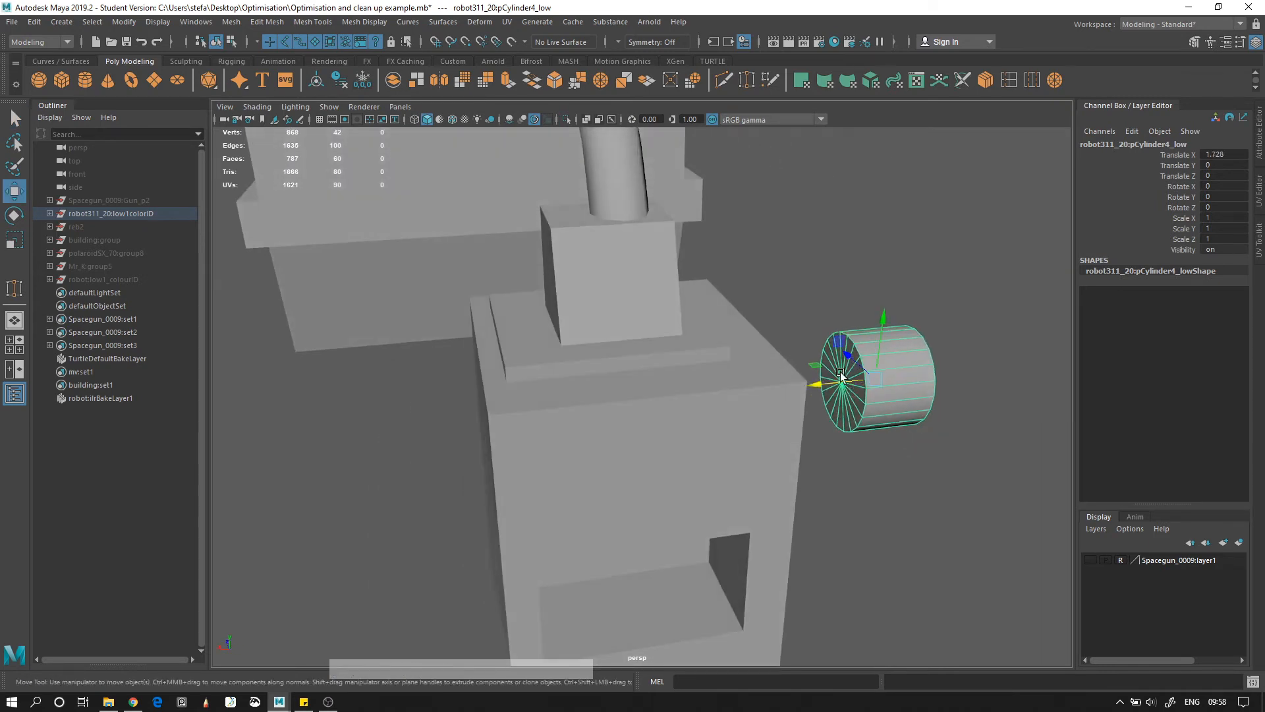
# Delete the cap faces on the disc's inner end that faces the box
pyautogui.click(868, 397)
pyautogui.moveTo(861, 336); pyautogui.dragTo(862, 384, button='right')
pyautogui.keyDown('alt'); pyautogui.moveTo(865, 382); pyautogui.dragTo(845, 365); pyautogui.keyUp('alt')
pyautogui.moveTo(822, 503); pyautogui.dragTo(956, 470)
pyautogui.press('Delete')
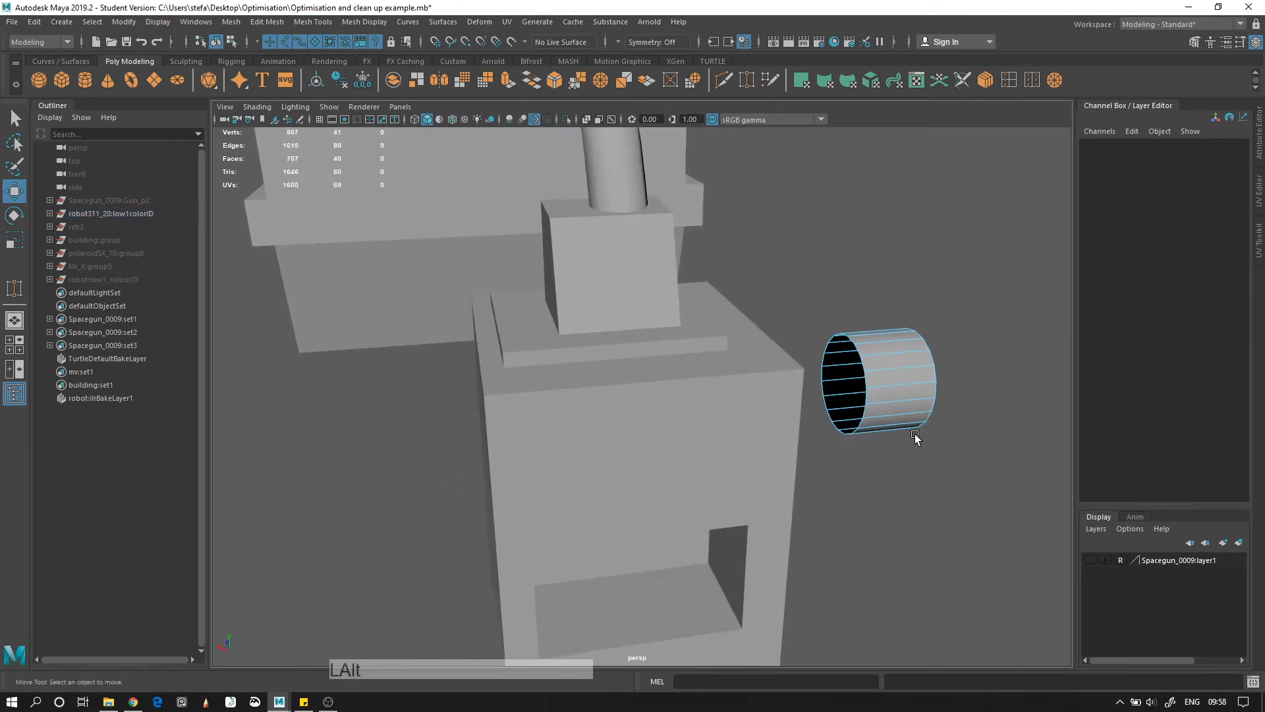
# Move the disc back into the box's side at Translate X -0.031
pyautogui.hotkey('alt', 'd')
pyautogui.click(897, 382)
pyautogui.keyDown('alt'); pyautogui.moveTo(897, 382); pyautogui.dragTo(685, 416); pyautogui.keyUp('alt')
pyautogui.hotkey('ctrl', 'z')
pyautogui.moveTo(800, 427); pyautogui.dragTo(645, 417)
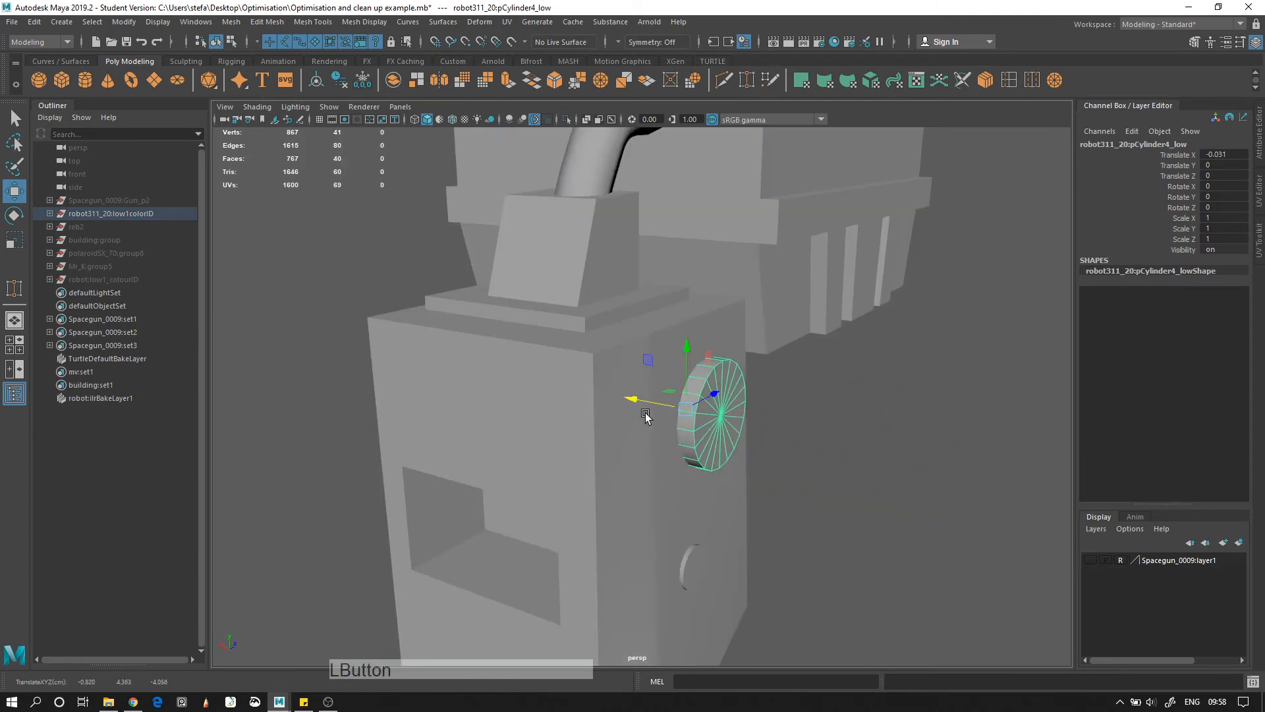
# Select the disc's vertices and shift them along its X axis toward the box
pyautogui.click(837, 532)
pyautogui.keyDown('alt'); pyautogui.moveTo(837, 532); pyautogui.dragTo(746, 506); pyautogui.keyUp('alt')
pyautogui.keyDown('alt'); pyautogui.moveTo(606, 396); pyautogui.dragTo(725, 439); pyautogui.keyUp('alt')
pyautogui.click(690, 422)
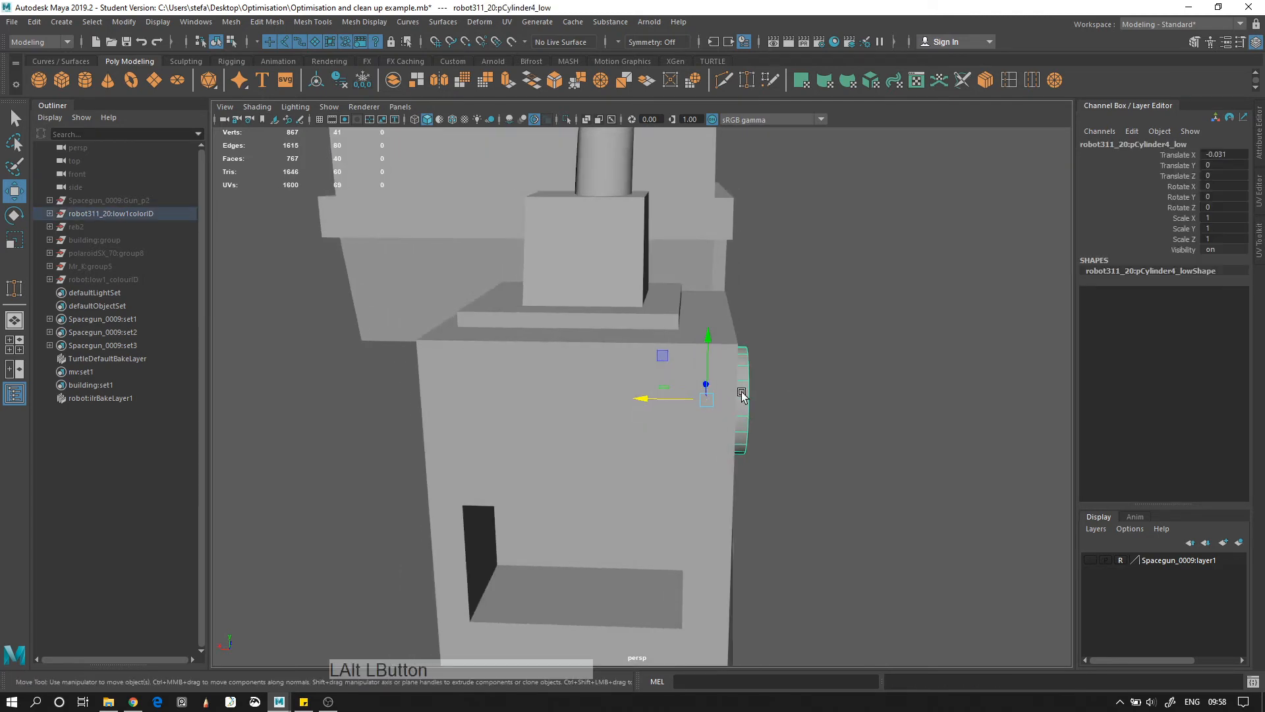
pyautogui.keyDown('alt'); pyautogui.moveTo(742, 392); pyautogui.dragTo(796, 406); pyautogui.keyUp('alt')
pyautogui.moveTo(829, 377); pyautogui.dragTo(774, 329, button='right')
pyautogui.moveTo(773, 326); pyautogui.dragTo(844, 573)
pyautogui.moveTo(768, 410); pyautogui.dragTo(596, 424)
pyautogui.hotkey('alt', 'd')
pyautogui.click(877, 412)
pyautogui.hotkey('alt', 'd')
# Examine the box's underside, claws and remaining wireframe from several angles
pyautogui.keyDown('alt'); pyautogui.moveTo(840, 488); pyautogui.dragTo(783, 435, button='right'); pyautogui.keyUp('alt')
pyautogui.keyDown('alt'); pyautogui.moveTo(782, 435); pyautogui.dragTo(811, 282, button='middle'); pyautogui.keyUp('alt')
pyautogui.keyDown('alt'); pyautogui.moveTo(860, 491); pyautogui.dragTo(915, 541, button='right'); pyautogui.keyUp('alt')
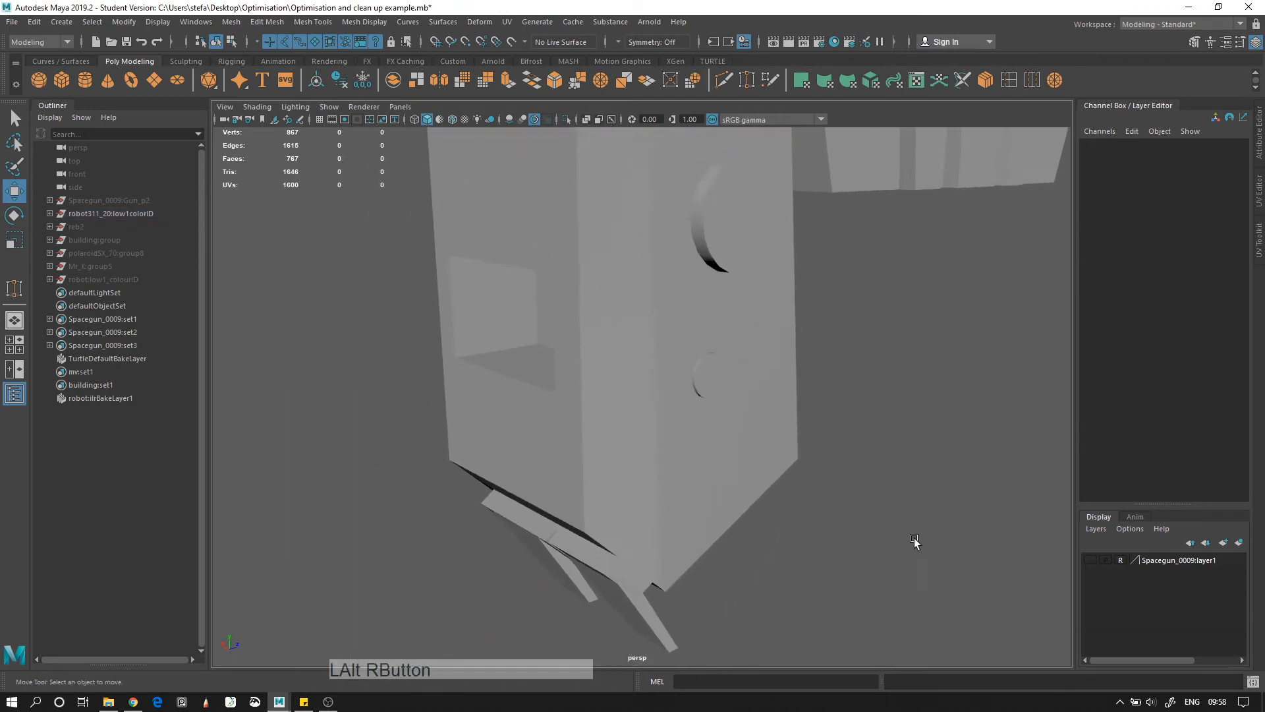
pyautogui.keyDown('alt'); pyautogui.moveTo(915, 540); pyautogui.dragTo(644, 574); pyautogui.keyUp('alt')
pyautogui.click(601, 511)
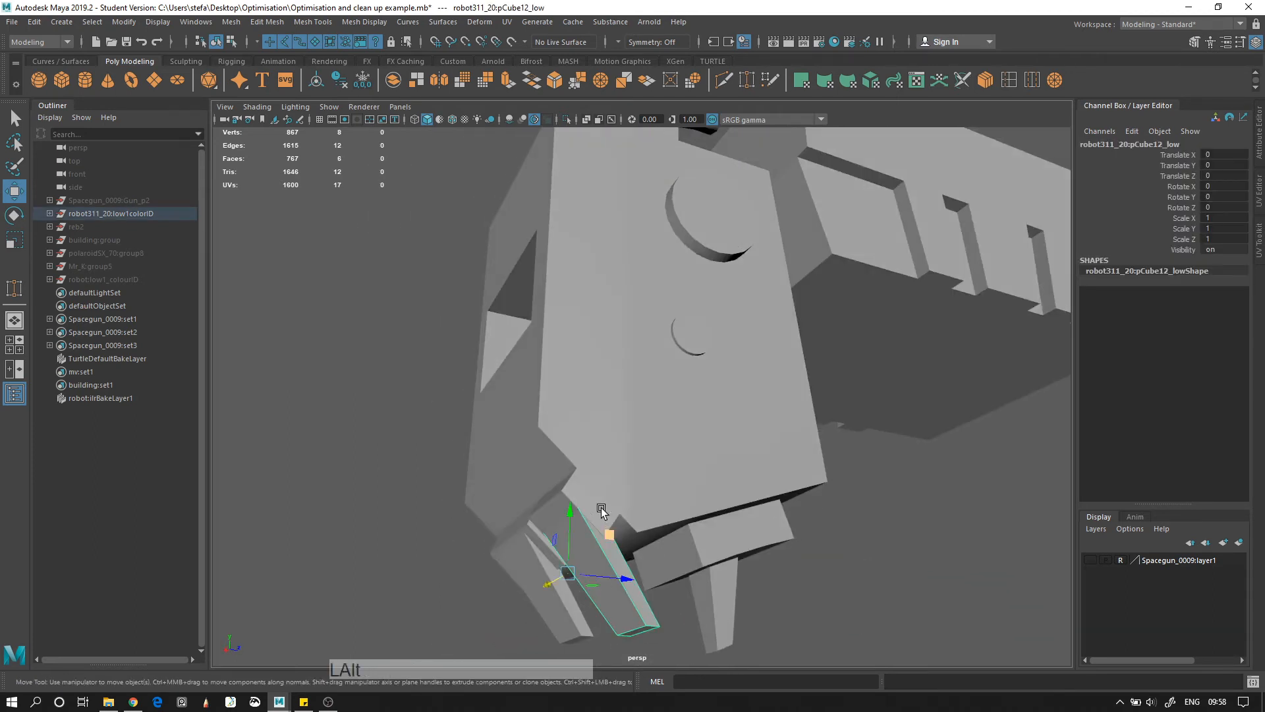
pyautogui.click(585, 503)
pyautogui.keyDown('alt'); pyautogui.moveTo(805, 550); pyautogui.dragTo(610, 438, button='right'); pyautogui.keyUp('alt')
pyautogui.keyDown('alt'); pyautogui.moveTo(610, 438); pyautogui.dragTo(762, 548); pyautogui.keyUp('alt')
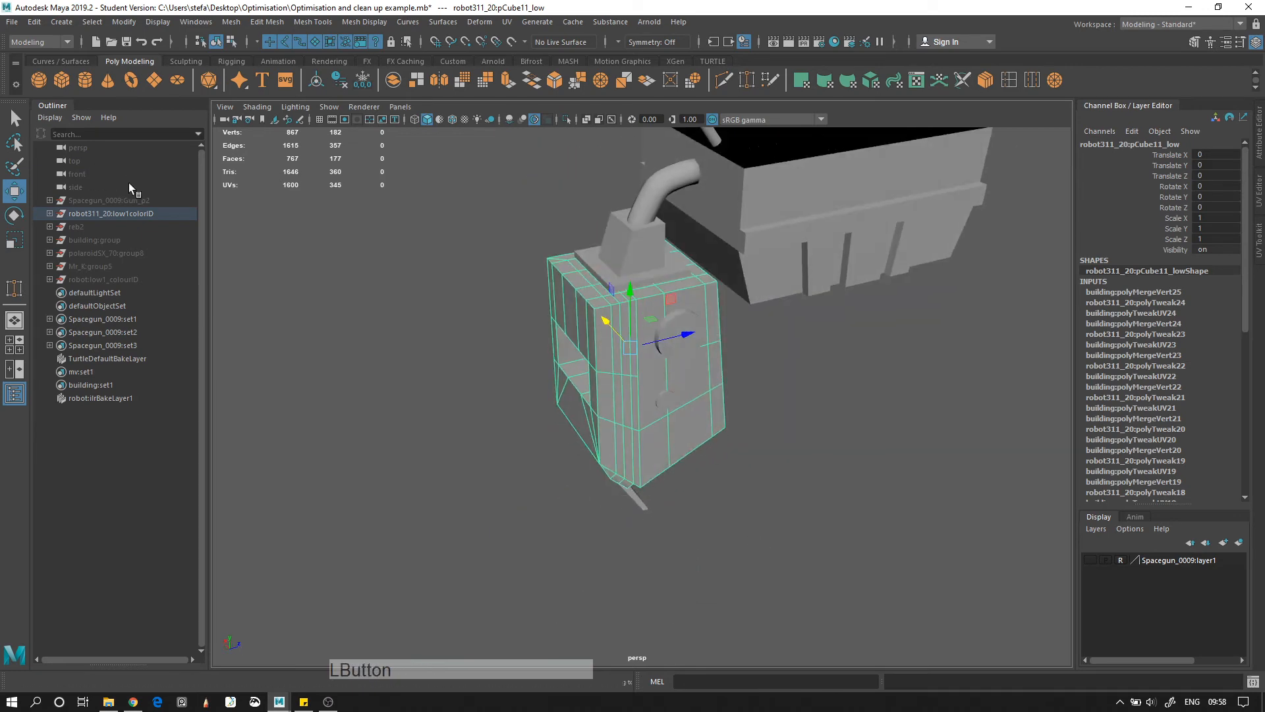
# Hide the robot311_20:low1colorID group and show the polaroidSX_70:group8 model
pyautogui.click(117, 208)
pyautogui.press('h')
pyautogui.click(108, 252)
pyautogui.press('h')
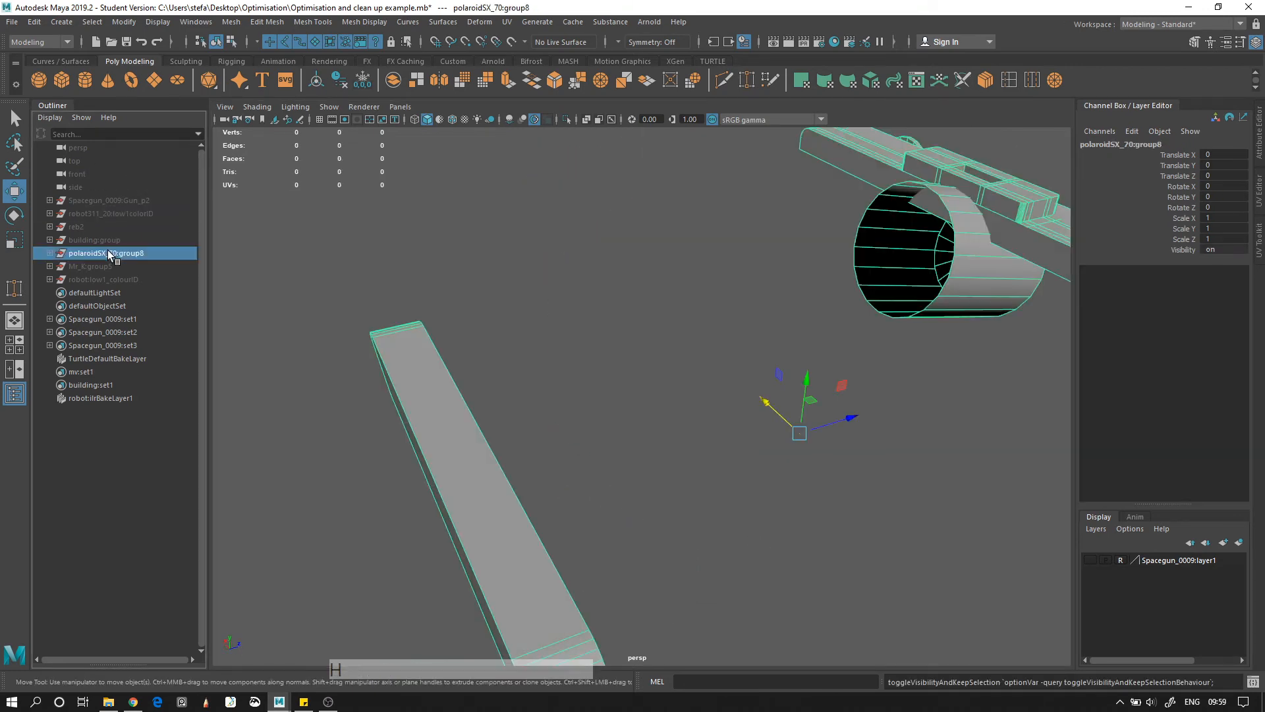
# Delete the large flat side face of the Polaroid's long block with rounded upper corners
pyautogui.keyDown('alt'); pyautogui.moveTo(593, 362); pyautogui.dragTo(549, 378); pyautogui.keyUp('alt')
pyautogui.keyDown('alt'); pyautogui.moveTo(548, 379); pyautogui.dragTo(587, 386, button='right'); pyautogui.keyUp('alt')
pyautogui.keyDown('alt'); pyautogui.moveTo(586, 386); pyautogui.dragTo(754, 365); pyautogui.keyUp('alt')
pyautogui.keyDown('alt'); pyautogui.moveTo(754, 365); pyautogui.dragTo(824, 375, button='right'); pyautogui.keyUp('alt')
pyautogui.keyDown('alt'); pyautogui.moveTo(823, 375); pyautogui.dragTo(717, 350, button='middle'); pyautogui.keyUp('alt')
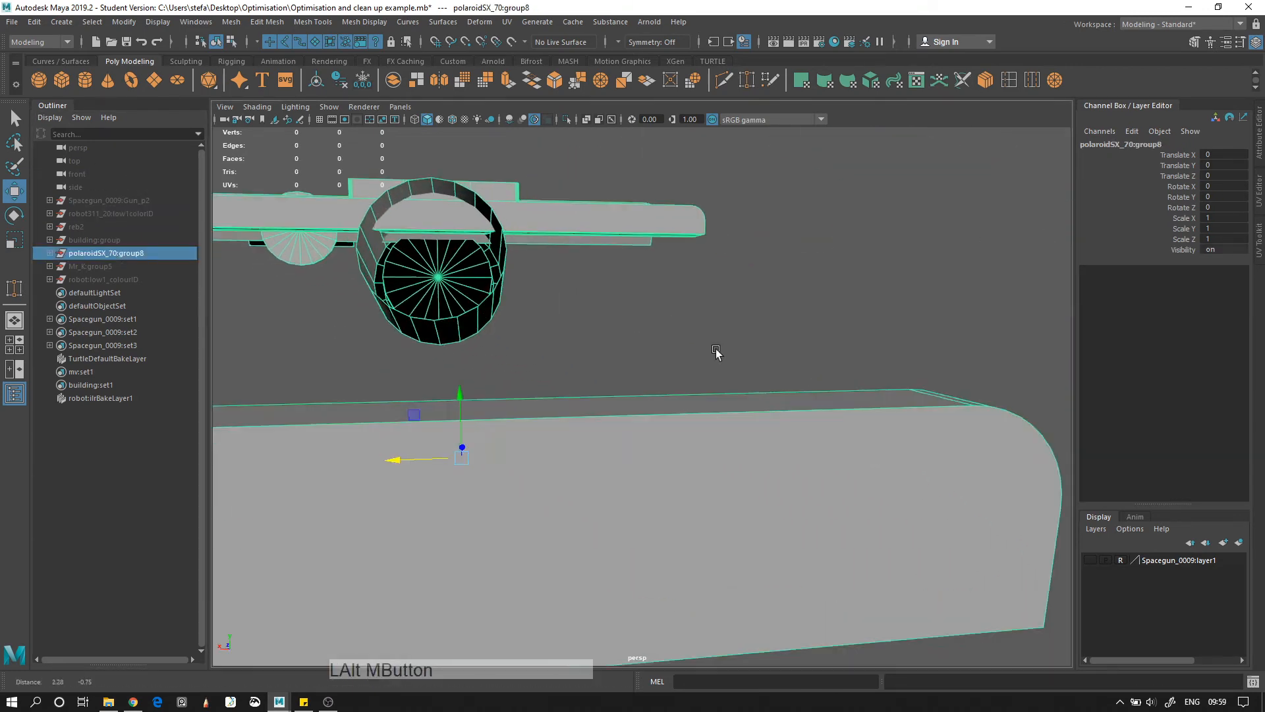
pyautogui.keyDown('alt'); pyautogui.moveTo(716, 350); pyautogui.dragTo(462, 387); pyautogui.keyUp('alt')
pyautogui.press('q')
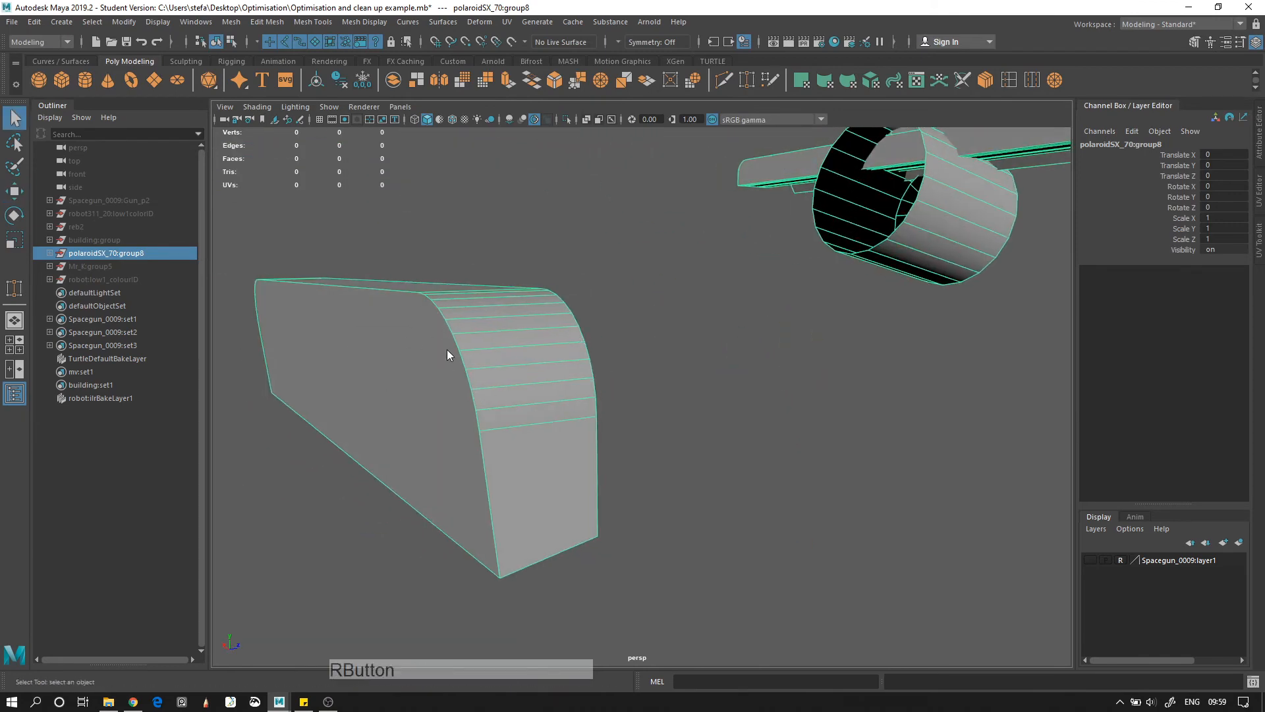
pyautogui.moveTo(446, 349); pyautogui.dragTo(445, 389, button='right')
pyautogui.click(371, 358)
pyautogui.press('Delete')
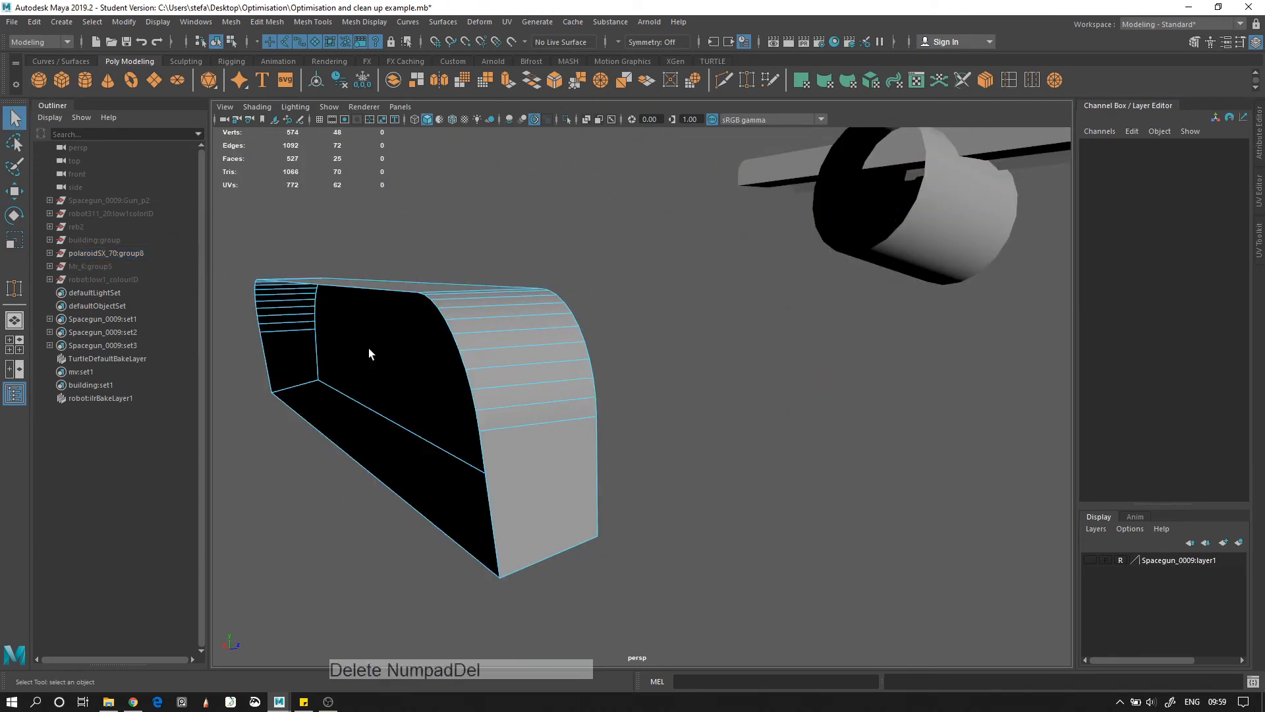
# Bridge the long block's open side between its two curved end borders, excluding the straight top and bottom border edges from the selection
pyautogui.moveTo(369, 348); pyautogui.dragTo(380, 334, button='right')
pyautogui.click(377, 287)
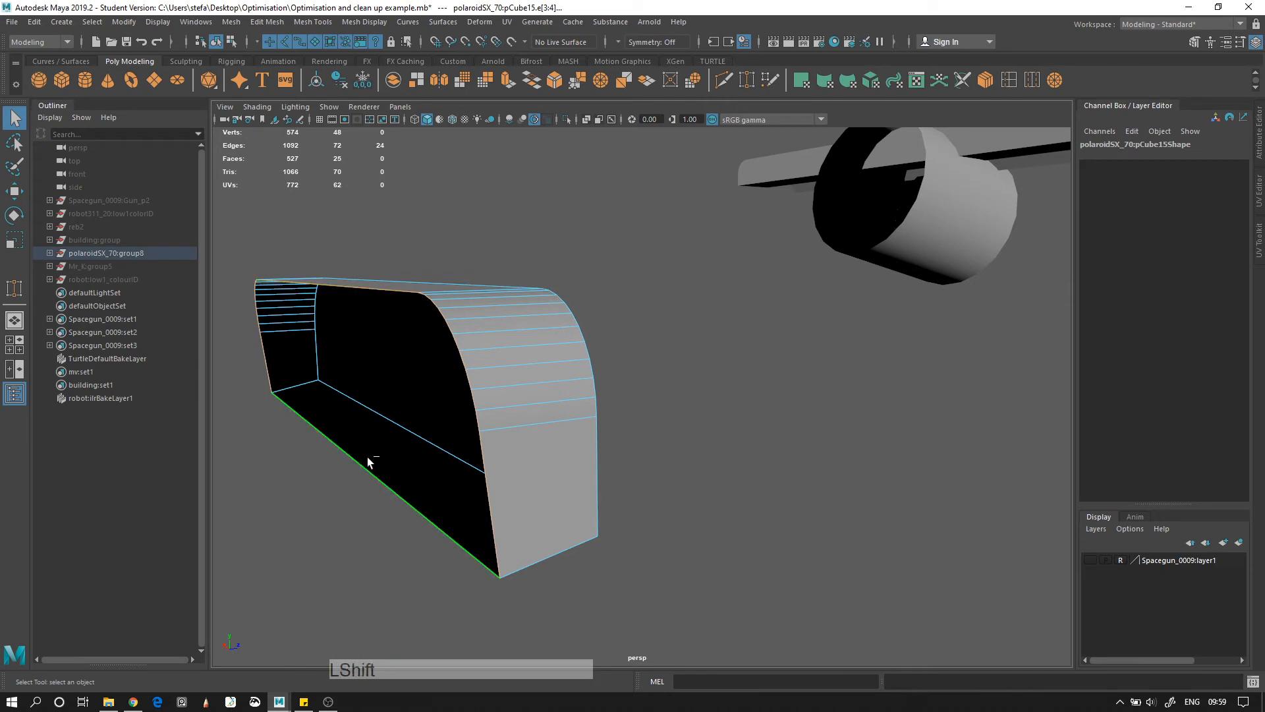
pyautogui.keyDown('ctrl'); pyautogui.click(365, 467); pyautogui.keyUp('ctrl')
pyautogui.keyDown('ctrl'); pyautogui.click(351, 286); pyautogui.keyUp('ctrl')
pyautogui.keyDown('alt'); pyautogui.moveTo(683, 333); pyautogui.dragTo(572, 286); pyautogui.keyUp('alt')
pyautogui.press('q')
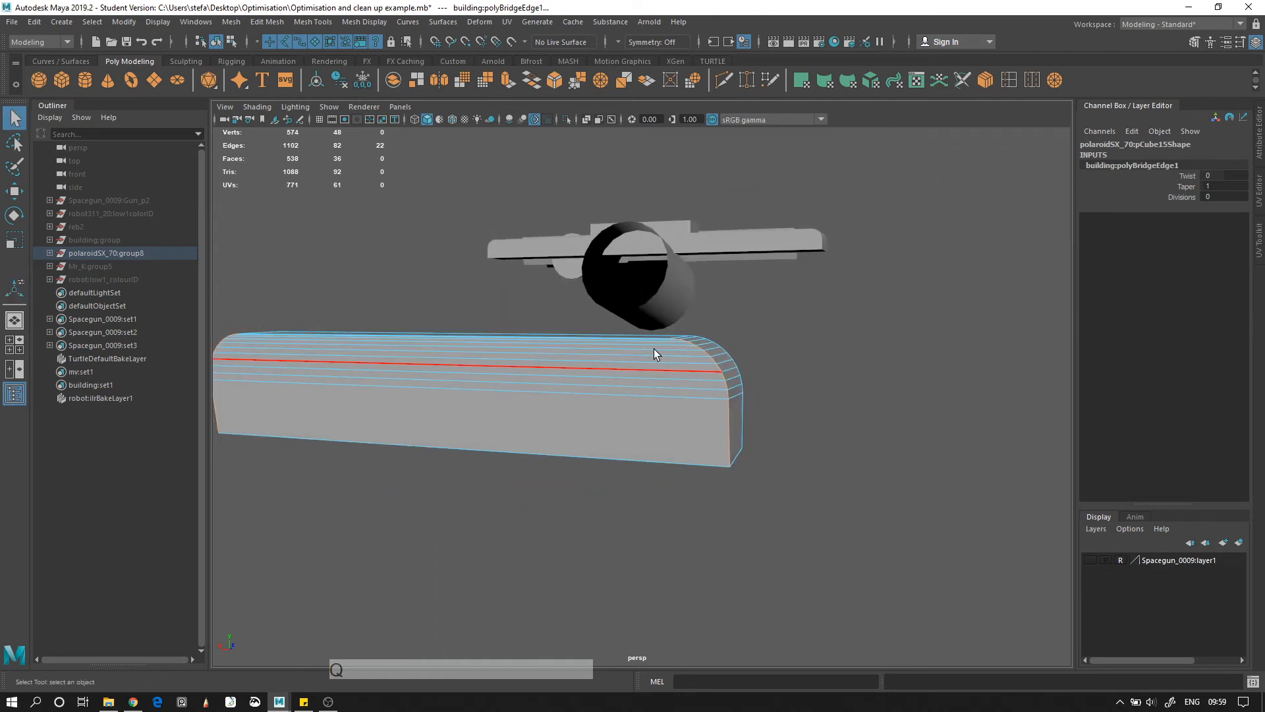
# Delete every other edge loop running along the long block's rounded corners
pyautogui.moveTo(669, 336); pyautogui.dragTo(669, 300, button='right')
pyautogui.keyDown('alt'); pyautogui.moveTo(682, 350); pyautogui.dragTo(744, 390, button='right'); pyautogui.keyUp('alt')
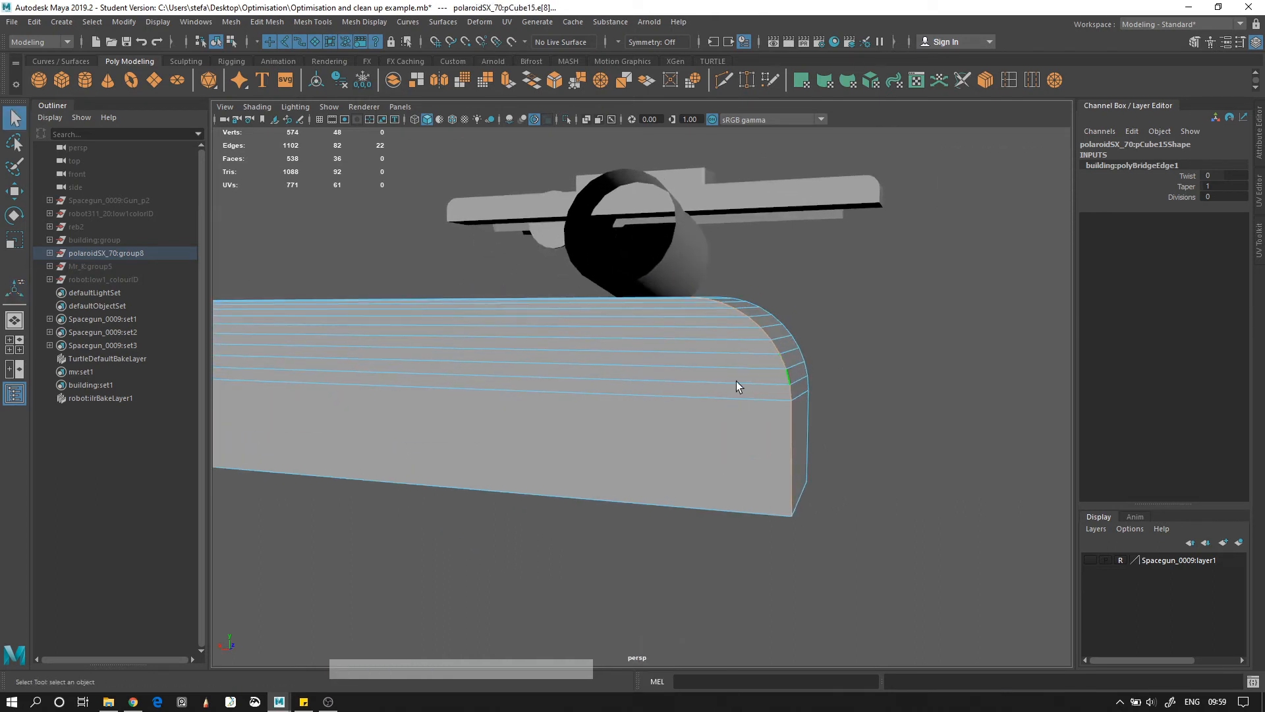
pyautogui.doubleClick(733, 383)
pyautogui.keyDown('shift'); pyautogui.doubleClick(713, 351); pyautogui.keyUp('shift')
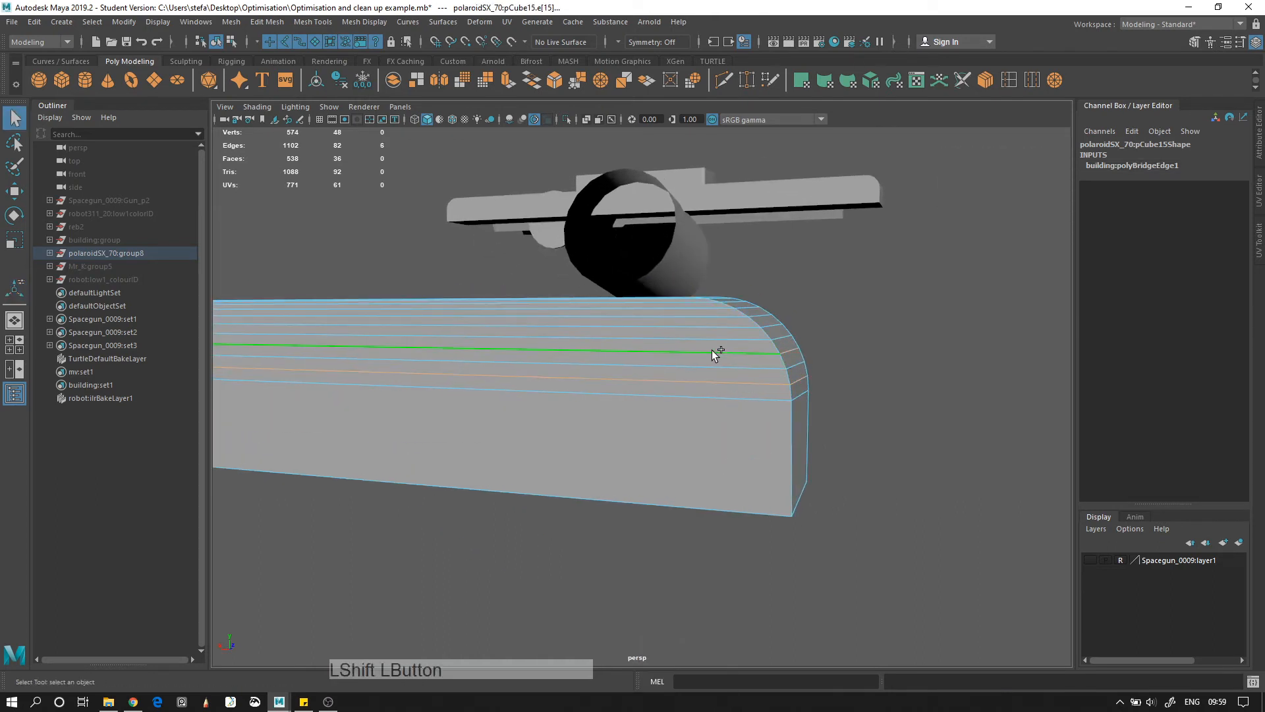
pyautogui.keyDown('shift'); pyautogui.doubleClick(692, 323); pyautogui.keyUp('shift')
pyautogui.keyDown('shift'); pyautogui.doubleClick(685, 307); pyautogui.keyUp('shift')
pyautogui.hotkey('ctrl', 'Delete')
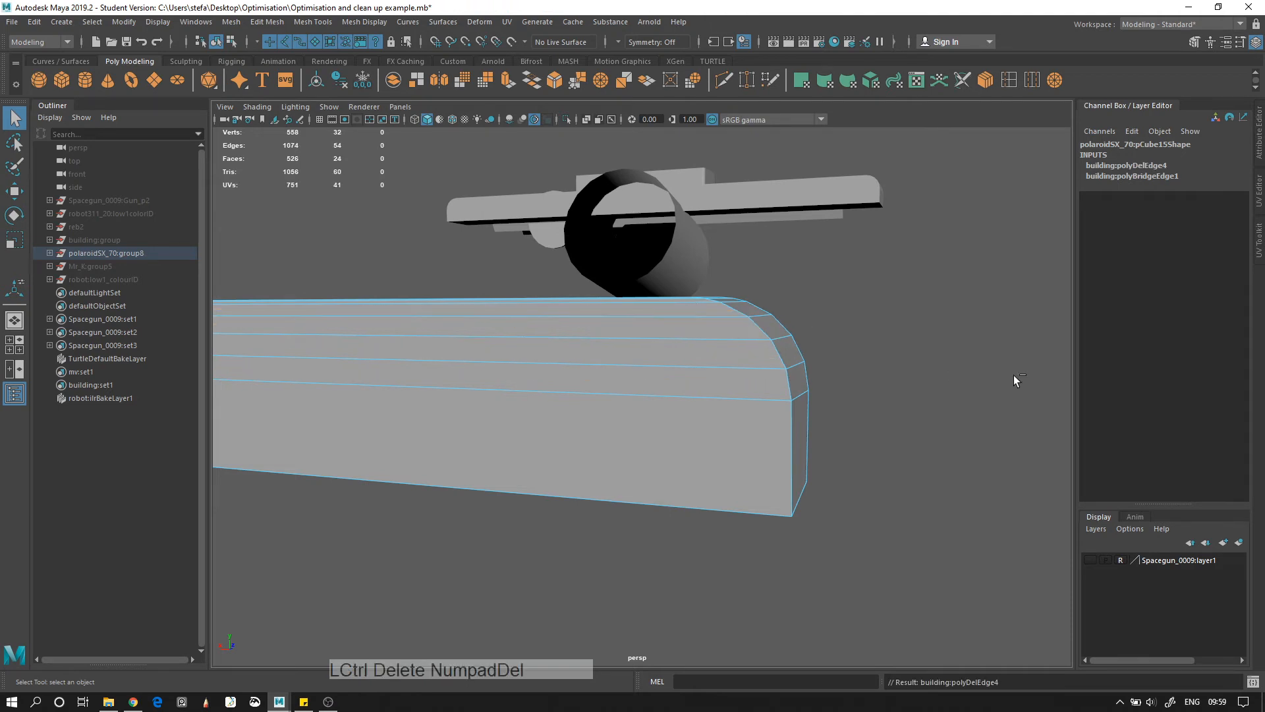
pyautogui.hotkey('alt', 'd')
pyautogui.keyDown('alt'); pyautogui.moveTo(1013, 381); pyautogui.dragTo(808, 350, button='right'); pyautogui.keyUp('alt')
pyautogui.click(723, 377)
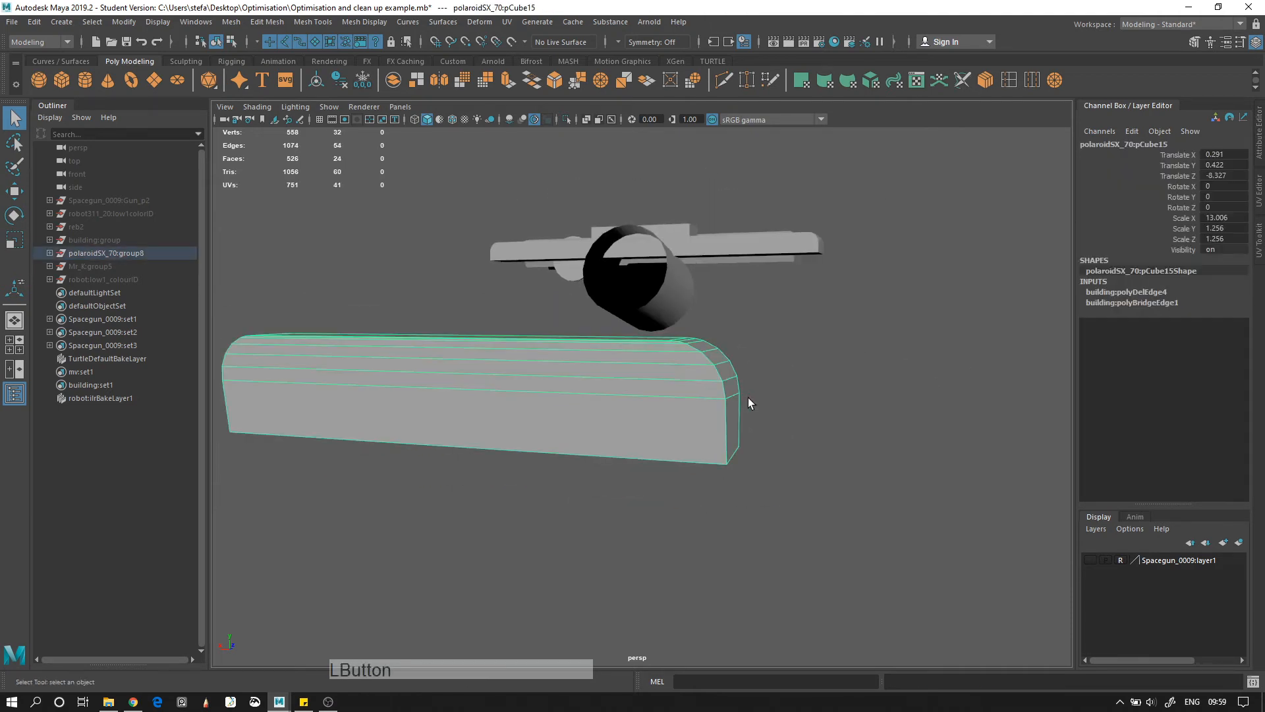
# Delete alternate concentric edge loops on the dome inside the lens barrel
pyautogui.keyDown('alt'); pyautogui.moveTo(765, 400); pyautogui.dragTo(956, 395); pyautogui.keyUp('alt')
pyautogui.keyDown('alt'); pyautogui.moveTo(955, 395); pyautogui.dragTo(790, 351, button='right'); pyautogui.keyUp('alt')
pyautogui.keyDown('alt'); pyautogui.moveTo(791, 351); pyautogui.dragTo(718, 390, button='middle'); pyautogui.keyUp('alt')
pyautogui.click(717, 389)
pyautogui.keyDown('alt'); pyautogui.moveTo(718, 389); pyautogui.dragTo(819, 429, button='right'); pyautogui.keyUp('alt')
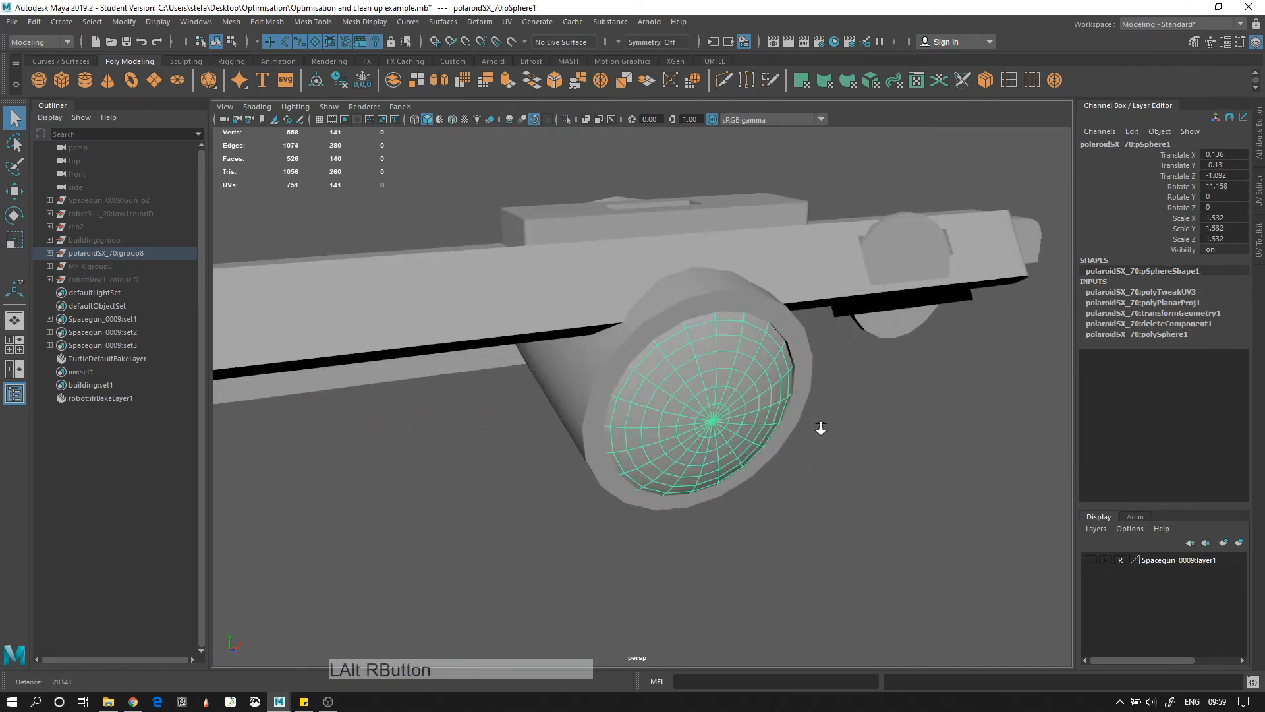
pyautogui.keyDown('alt'); pyautogui.moveTo(819, 429); pyautogui.dragTo(792, 319); pyautogui.keyUp('alt')
pyautogui.moveTo(834, 310); pyautogui.dragTo(838, 272, button='right')
pyautogui.keyDown('alt'); pyautogui.moveTo(839, 271); pyautogui.dragTo(722, 271); pyautogui.keyUp('alt')
pyautogui.click(703, 262)
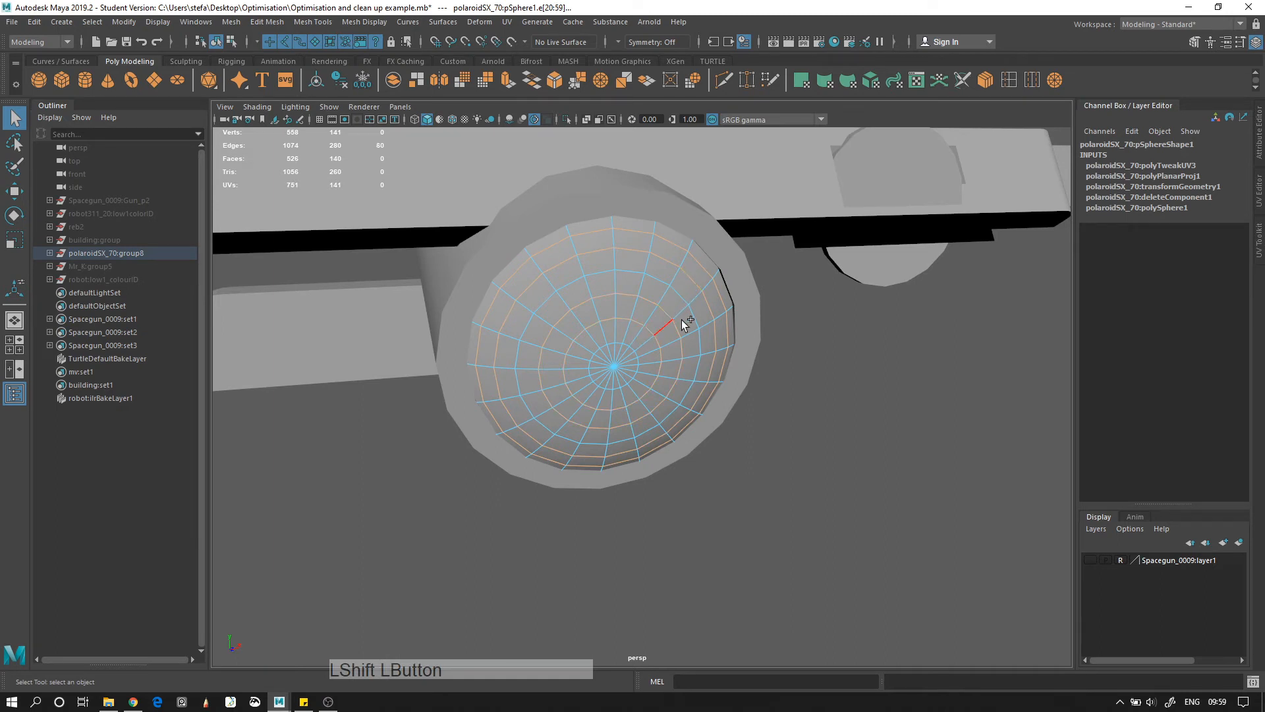
pyautogui.hotkey('ctrl', 'Delete')
pyautogui.keyDown('alt'); pyautogui.moveTo(903, 367); pyautogui.dragTo(666, 344, button='right'); pyautogui.keyUp('alt')
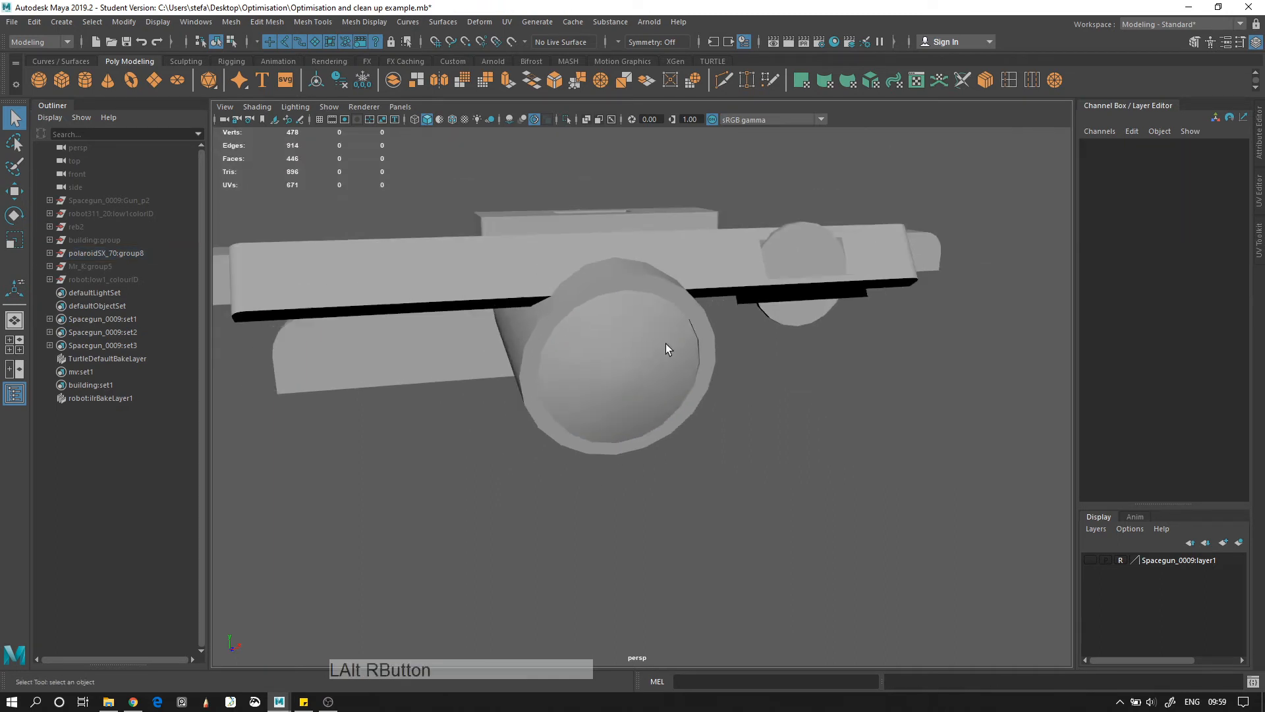
pyautogui.click(626, 317)
# Select the thin disc set into the slanted front panel and examine its placement from several angles
pyautogui.click(748, 377)
pyautogui.keyDown('alt'); pyautogui.moveTo(748, 377); pyautogui.dragTo(855, 337); pyautogui.keyUp('alt')
pyautogui.keyDown('alt'); pyautogui.moveTo(893, 403); pyautogui.dragTo(828, 411); pyautogui.keyUp('alt')
pyautogui.click(801, 324)
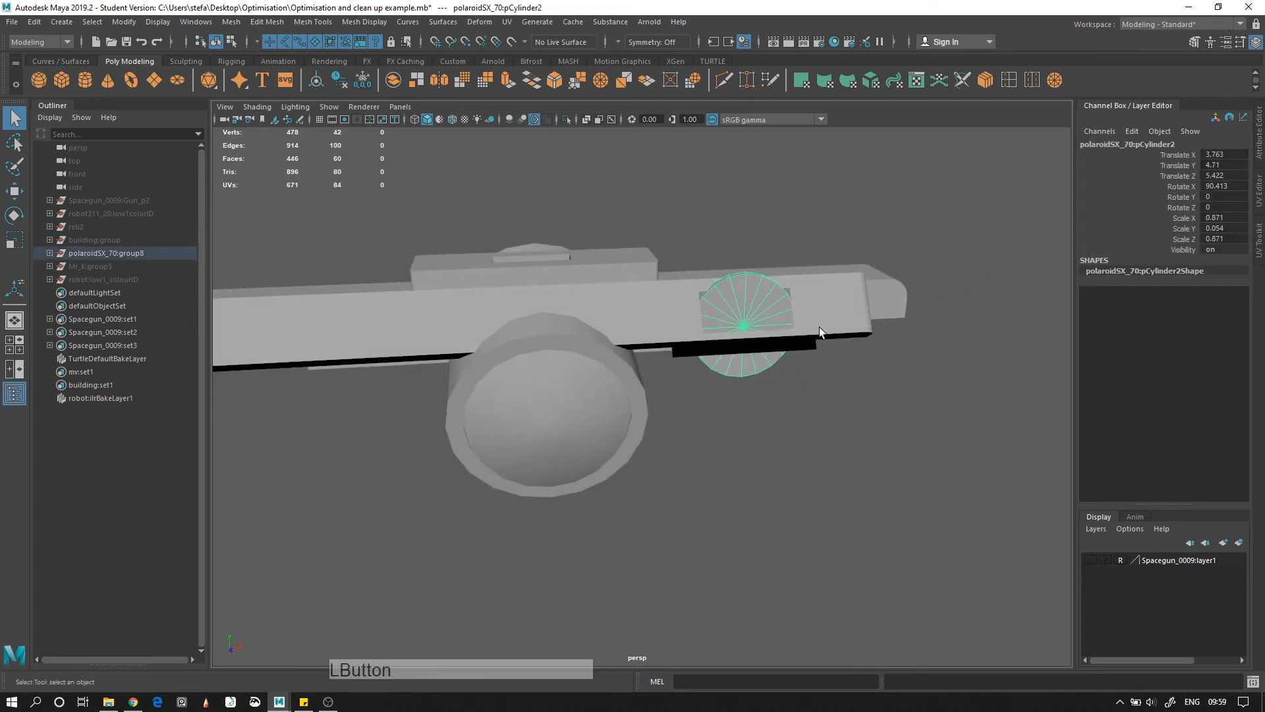
pyautogui.keyDown('alt'); pyautogui.moveTo(819, 327); pyautogui.dragTo(861, 319, button='right'); pyautogui.keyUp('alt')
pyautogui.keyDown('alt'); pyautogui.moveTo(861, 319); pyautogui.dragTo(723, 385, button='middle'); pyautogui.keyUp('alt')
pyautogui.keyDown('alt'); pyautogui.moveTo(466, 324); pyautogui.dragTo(507, 314, button='right'); pyautogui.keyUp('alt')
pyautogui.keyDown('alt'); pyautogui.moveTo(508, 313); pyautogui.dragTo(428, 300); pyautogui.keyUp('alt')
pyautogui.keyDown('alt'); pyautogui.moveTo(428, 300); pyautogui.dragTo(673, 314, button='middle'); pyautogui.keyUp('alt')
pyautogui.keyDown('alt'); pyautogui.moveTo(674, 318); pyautogui.dragTo(671, 326, button='right'); pyautogui.keyUp('alt')
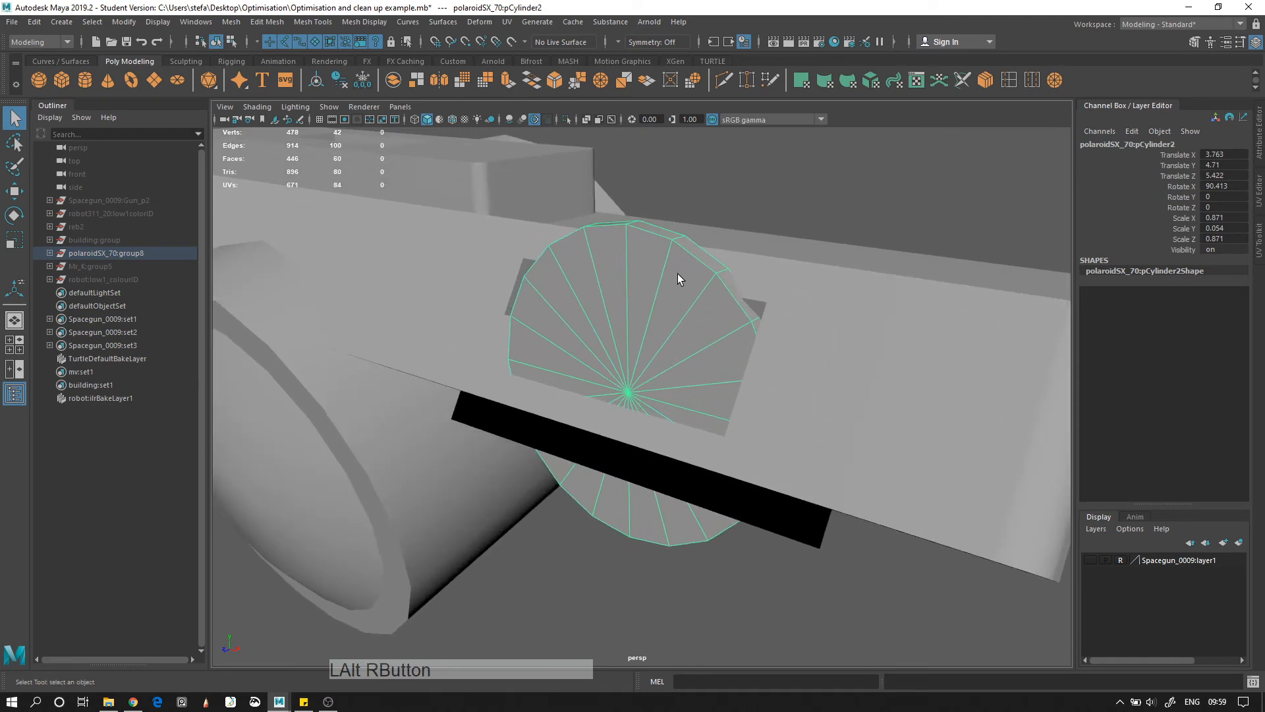
pyautogui.keyDown('alt'); pyautogui.moveTo(667, 277); pyautogui.dragTo(506, 288); pyautogui.keyUp('alt')
pyautogui.keyDown('alt'); pyautogui.moveTo(506, 287); pyautogui.dragTo(749, 387, button='middle'); pyautogui.keyUp('alt')
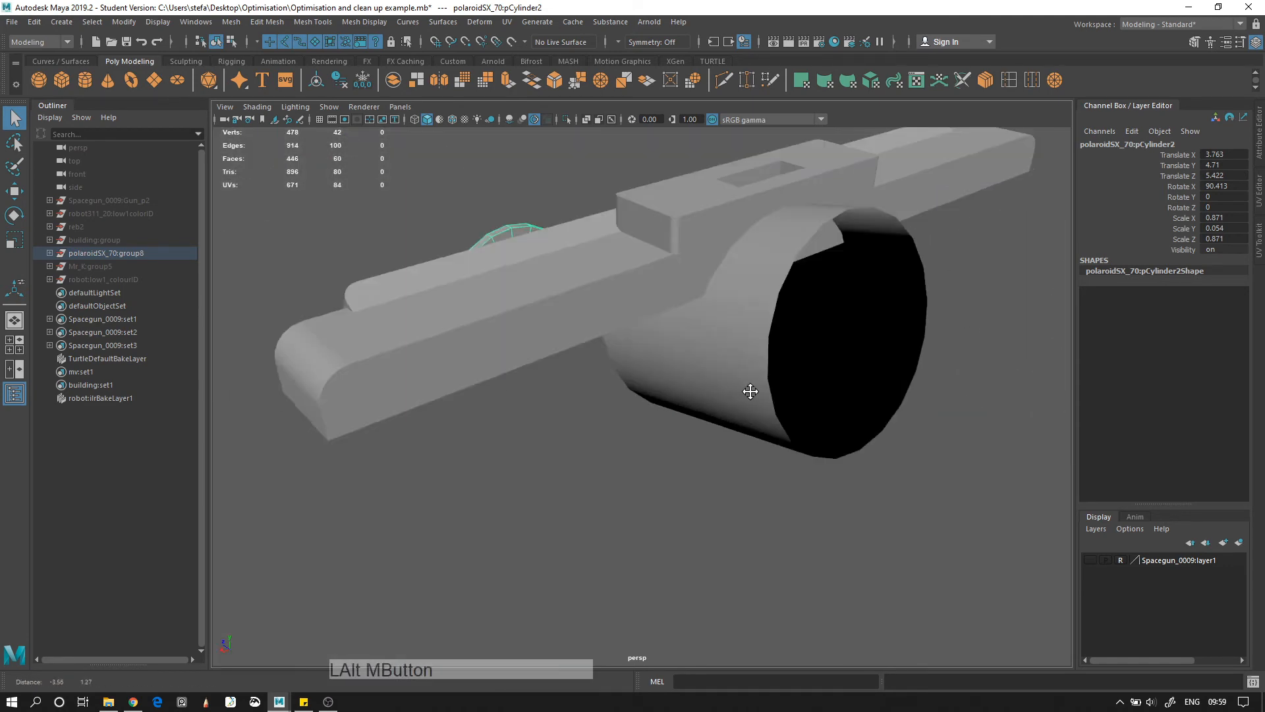
pyautogui.keyDown('alt'); pyautogui.moveTo(750, 387); pyautogui.dragTo(636, 337, button='right'); pyautogui.keyUp('alt')
pyautogui.keyDown('alt'); pyautogui.moveTo(635, 337); pyautogui.dragTo(664, 319); pyautogui.keyUp('alt')
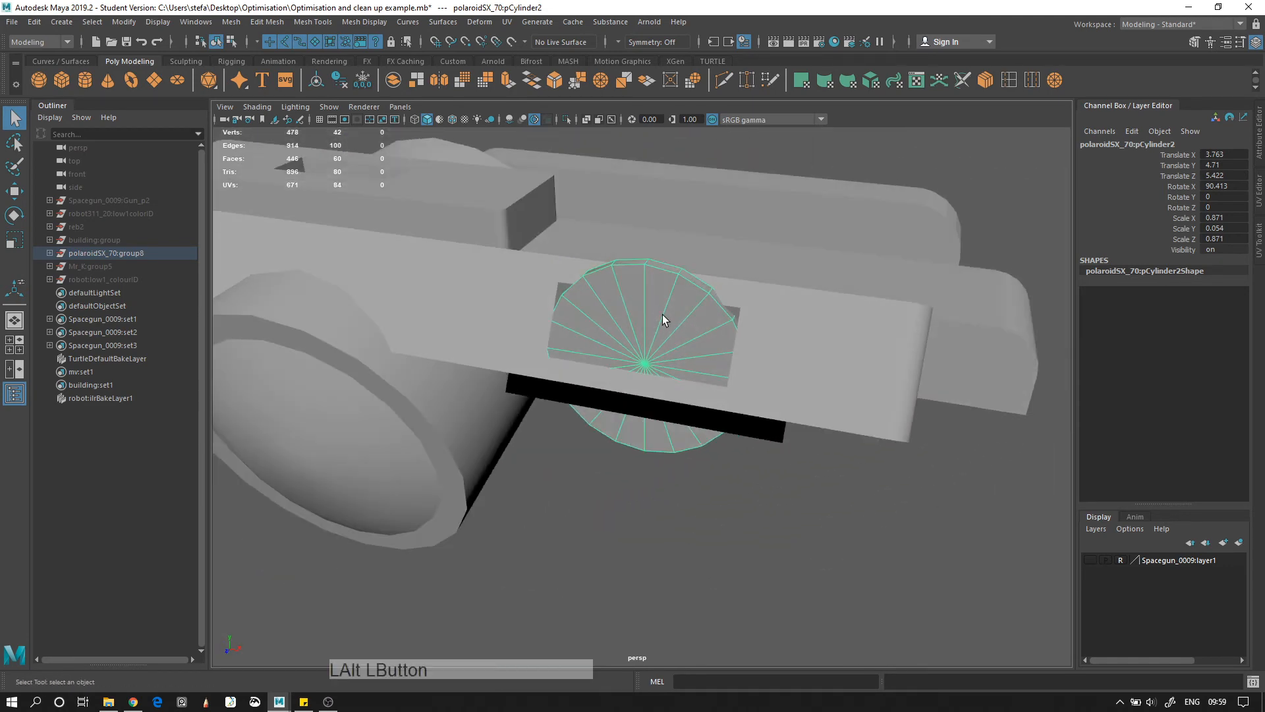
# Try deleting the thin disc's faces by inverting a cap-centre face selection, and undo the deletion
pyautogui.moveTo(642, 325); pyautogui.dragTo(578, 324, button='right')
pyautogui.click(643, 363)
pyautogui.keyDown('ctrl'); pyautogui.rightClick(677, 329); pyautogui.keyUp('ctrl')
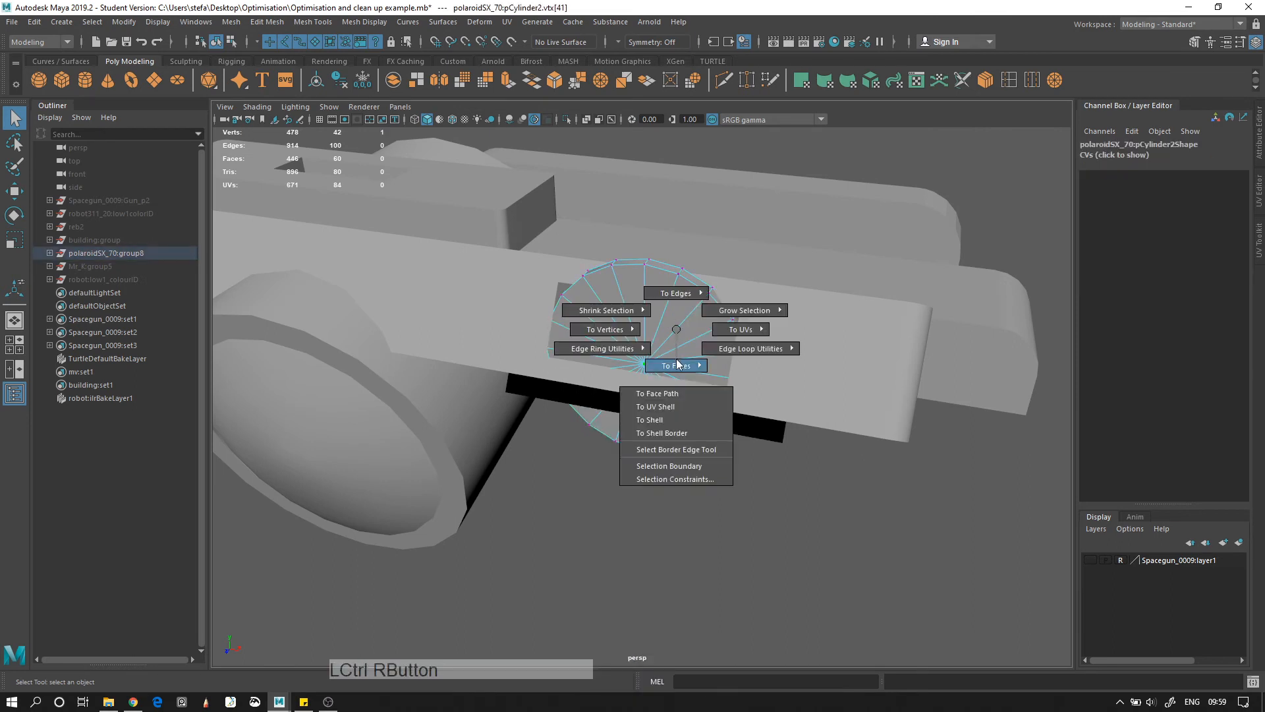
pyautogui.keyDown('ctrl'); pyautogui.moveTo(676, 365); pyautogui.dragTo(677, 367, button='right'); pyautogui.keyUp('ctrl')
pyautogui.keyDown('shift'); pyautogui.moveTo(495, 519); pyautogui.dragTo(971, 175); pyautogui.keyUp('shift')
pyautogui.press('Delete')
pyautogui.keyDown('alt'); pyautogui.moveTo(819, 319); pyautogui.dragTo(753, 328); pyautogui.keyUp('alt')
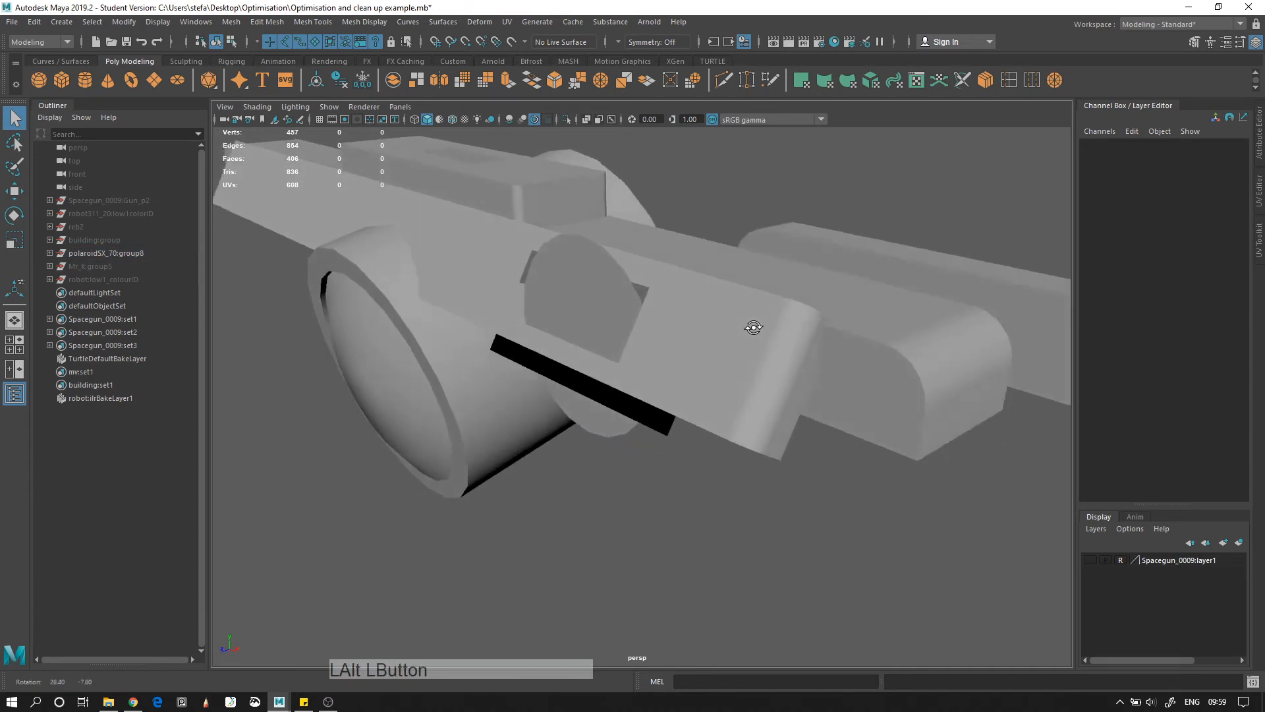
pyautogui.keyDown('alt'); pyautogui.moveTo(754, 328); pyautogui.dragTo(602, 305, button='right'); pyautogui.keyUp('alt')
pyautogui.hotkey('ctrl', 'z')
pyautogui.keyDown('alt'); pyautogui.moveTo(711, 341); pyautogui.dragTo(645, 386, button='right'); pyautogui.keyUp('alt')
pyautogui.hotkey('alt', 'd')
pyautogui.keyDown('alt'); pyautogui.moveTo(780, 432); pyautogui.dragTo(693, 394, button='right'); pyautogui.keyUp('alt')
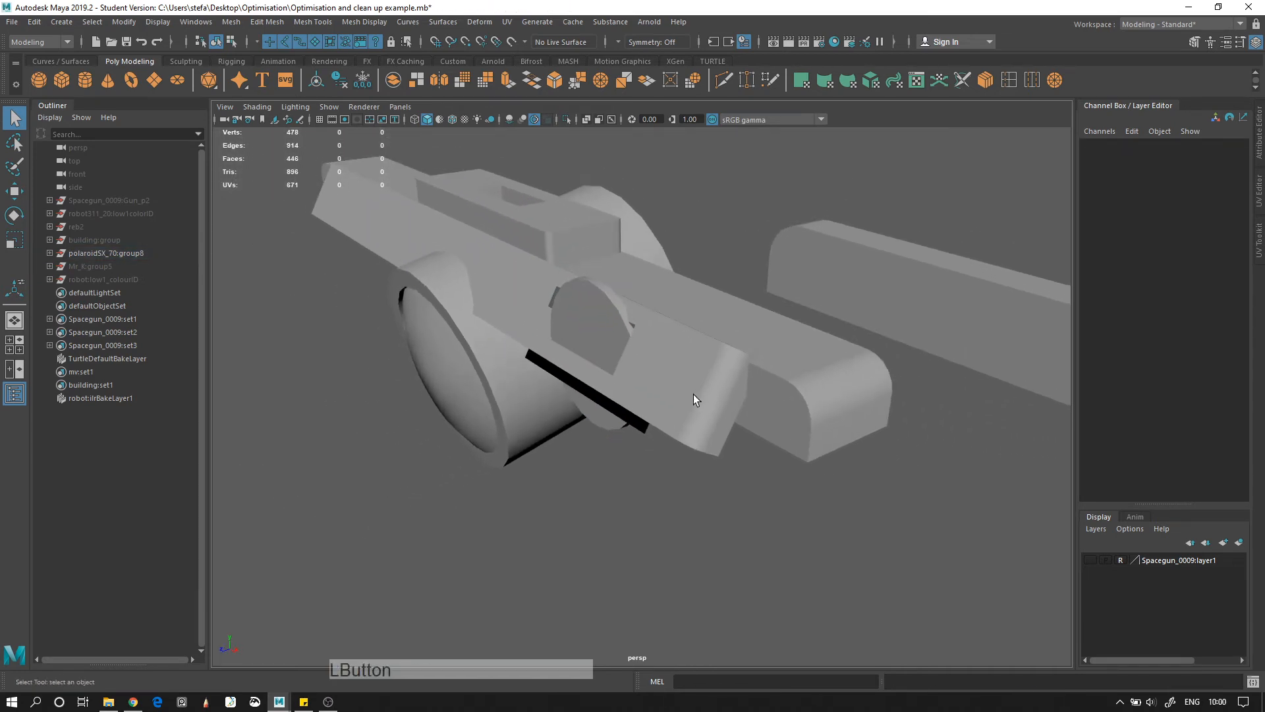
# Delete the edge loop running lengthwise near the upper border of the slanted front panel
pyautogui.click(693, 394)
pyautogui.keyDown('alt'); pyautogui.moveTo(693, 394); pyautogui.dragTo(762, 310); pyautogui.keyUp('alt')
pyautogui.rightClick(817, 334)
pyautogui.moveTo(817, 346); pyautogui.dragTo(816, 302, button='right')
pyautogui.doubleClick(780, 337)
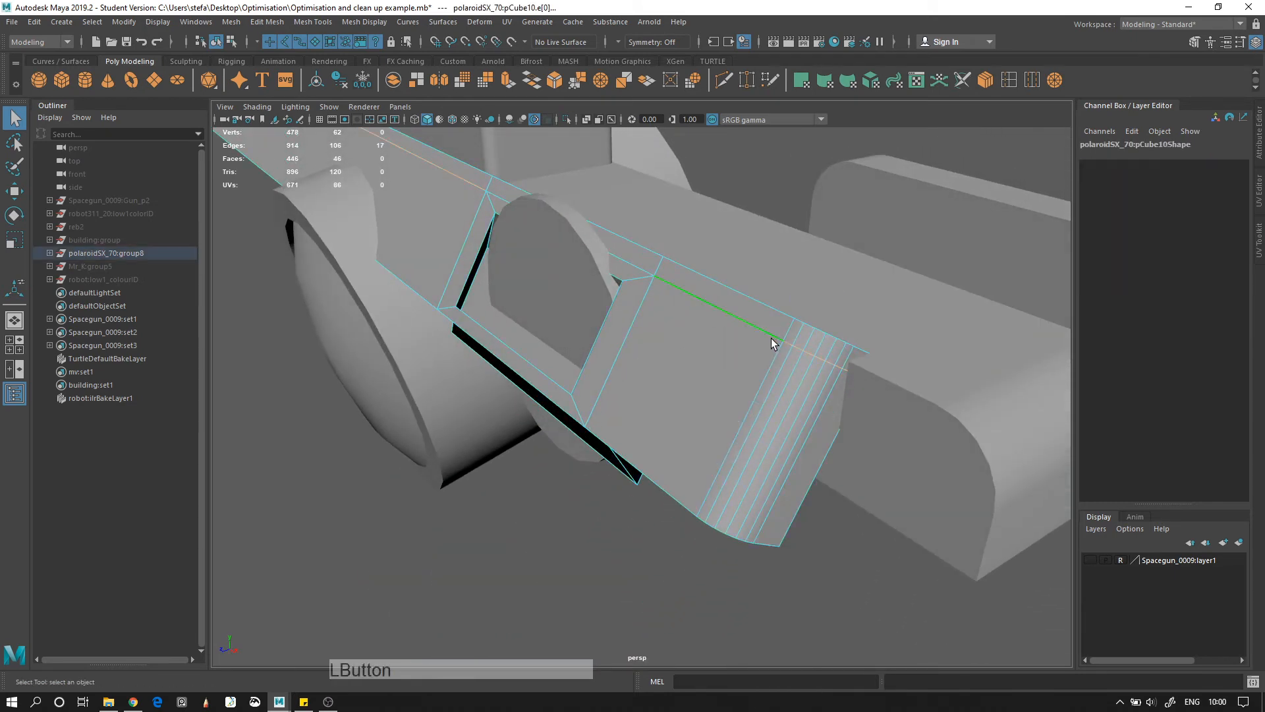
pyautogui.hotkey('ctrl', 'Delete')
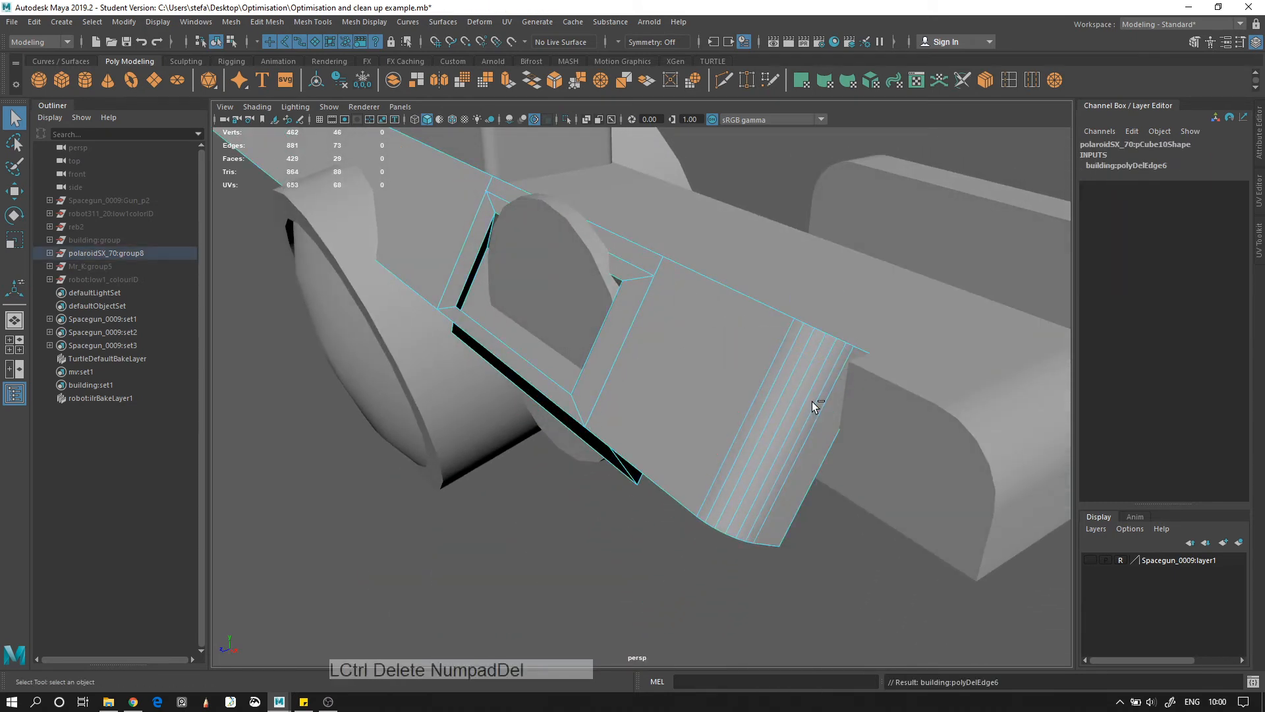
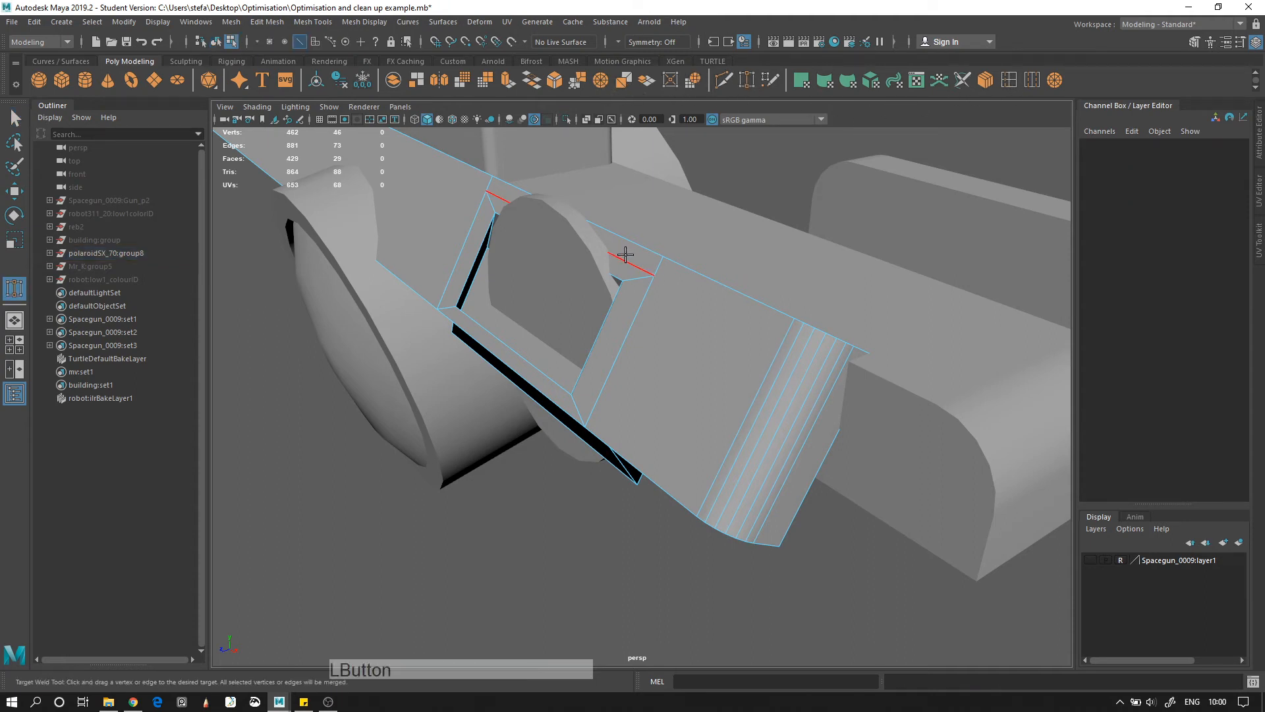
# Target-weld the leftover short edge above the disc's cutout onto the slanted panel's upper border
pyautogui.moveTo(632, 246); pyautogui.dragTo(632, 246)
pyautogui.keyDown('alt'); pyautogui.moveTo(580, 395); pyautogui.dragTo(493, 435); pyautogui.keyUp('alt')
pyautogui.press('q')
pyautogui.moveTo(506, 334); pyautogui.dragTo(505, 403, button='right')
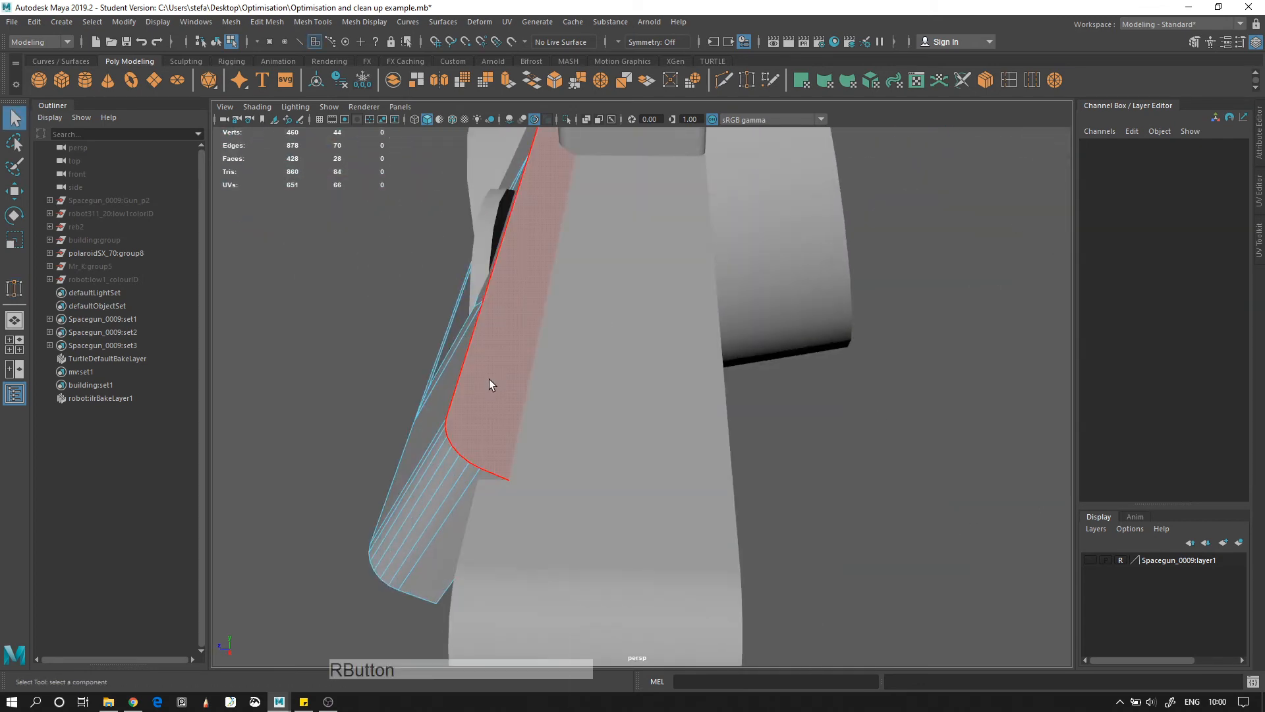
pyautogui.click(489, 379)
pyautogui.keyDown('alt'); pyautogui.moveTo(770, 474); pyautogui.dragTo(688, 337, button='right'); pyautogui.keyUp('alt')
pyautogui.hotkey('alt', 'd')
# Delete the redundant crosswise and lengthwise edge loops beside the rectangular opening in the camera body's raised block
pyautogui.click(631, 253)
pyautogui.keyDown('alt'); pyautogui.moveTo(685, 248); pyautogui.dragTo(639, 277); pyautogui.keyUp('alt')
pyautogui.keyDown('alt'); pyautogui.moveTo(646, 273); pyautogui.dragTo(742, 417, button='right'); pyautogui.keyUp('alt')
pyautogui.keyDown('alt'); pyautogui.moveTo(674, 449); pyautogui.dragTo(511, 353); pyautogui.keyUp('alt')
pyautogui.keyDown('alt'); pyautogui.moveTo(511, 353); pyautogui.dragTo(804, 347, button='right'); pyautogui.keyUp('alt')
pyautogui.doubleClick(806, 377)
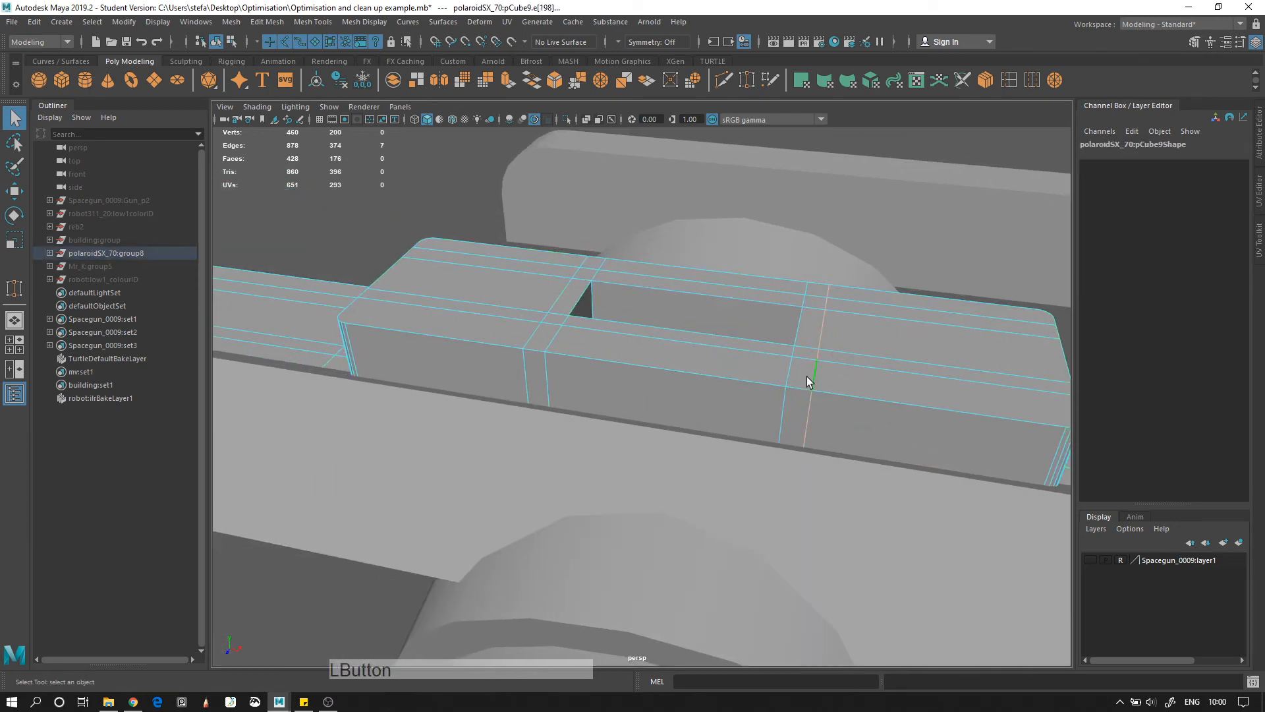
pyautogui.keyDown('shift'); pyautogui.doubleClick(547, 329); pyautogui.keyUp('shift')
pyautogui.keyDown('shift'); pyautogui.doubleClick(590, 333); pyautogui.keyUp('shift')
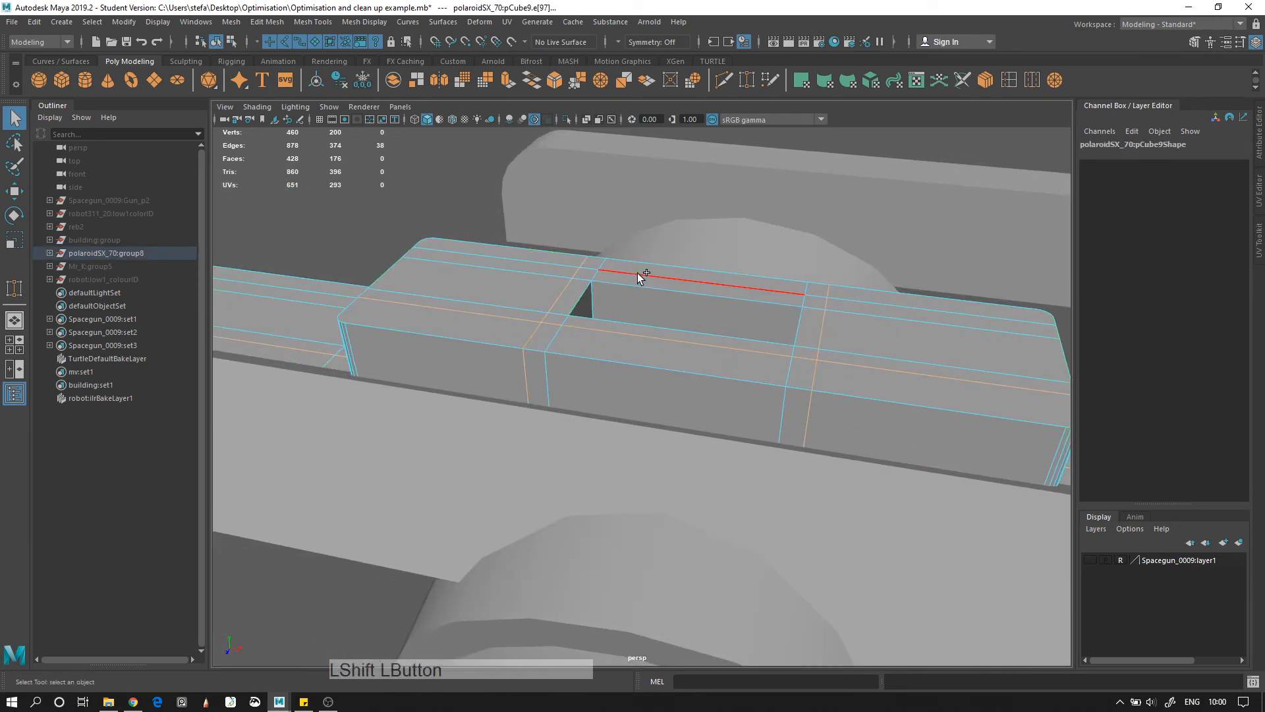
pyautogui.keyDown('shift'); pyautogui.doubleClick(638, 274); pyautogui.keyUp('shift')
pyautogui.keyDown('alt'); pyautogui.moveTo(658, 362); pyautogui.dragTo(658, 353); pyautogui.keyUp('alt')
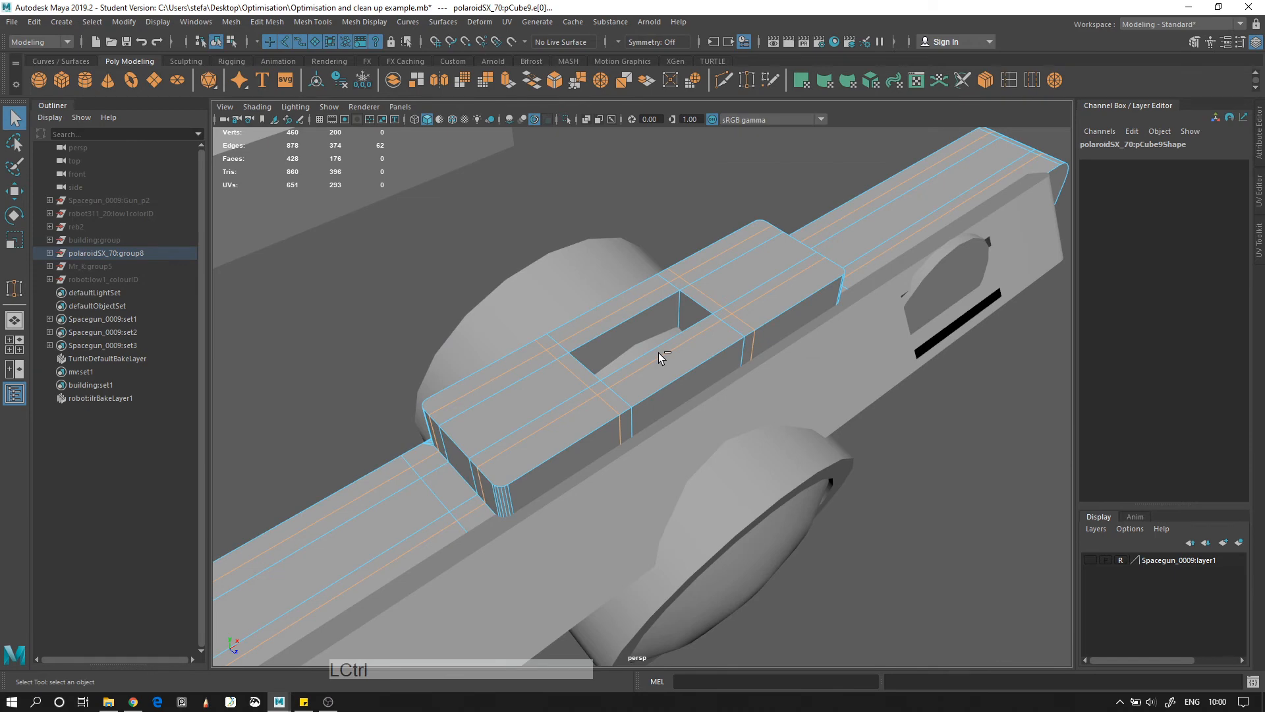
pyautogui.hotkey('ctrl', 'Delete')
# Undo the deletion of the camera body's edge loops and delete the same loops again
pyautogui.keyDown('alt'); pyautogui.moveTo(658, 354); pyautogui.dragTo(590, 338, button='right'); pyautogui.keyUp('alt')
pyautogui.keyDown('alt'); pyautogui.moveTo(590, 339); pyautogui.dragTo(627, 300); pyautogui.keyUp('alt')
pyautogui.keyDown('alt'); pyautogui.moveTo(627, 301); pyautogui.dragTo(558, 291, button='right'); pyautogui.keyUp('alt')
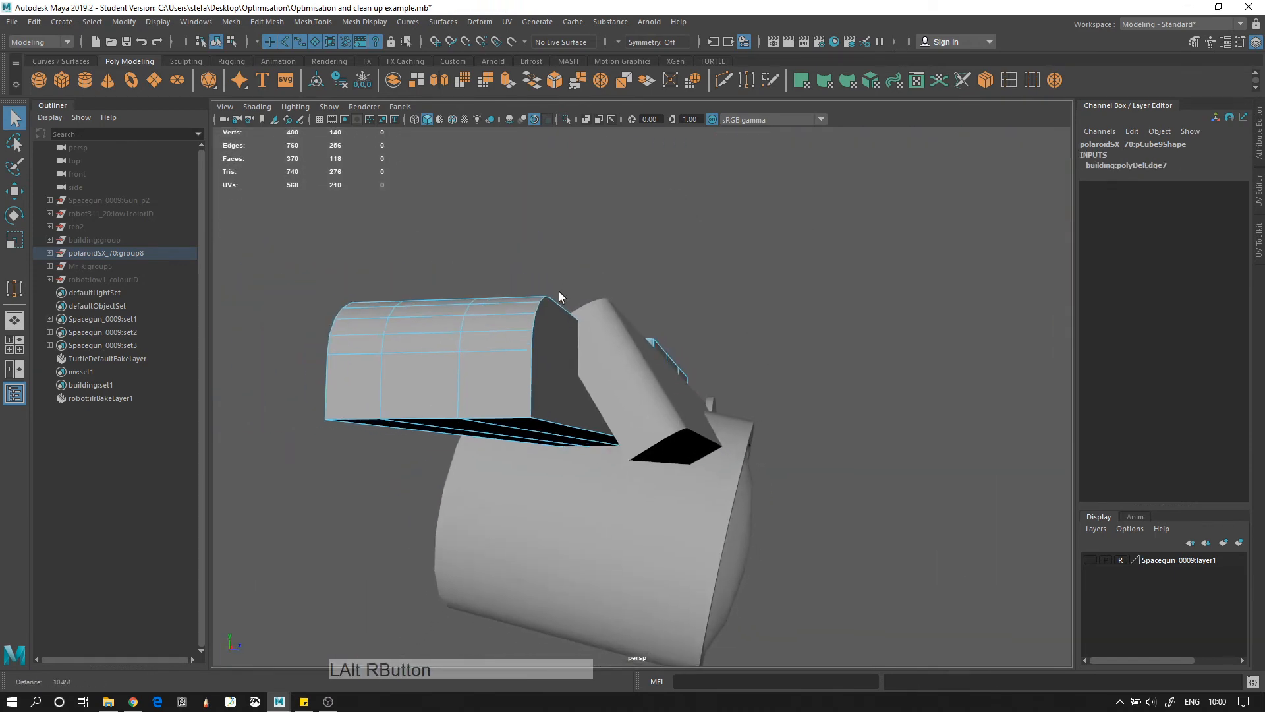
pyautogui.hotkey('ctrl', 'z')
pyautogui.hotkey('ctrl', 'Delete')
# Delete the long flat faces on the underside of the camera body
pyautogui.keyDown('alt'); pyautogui.moveTo(570, 294); pyautogui.dragTo(589, 275); pyautogui.keyUp('alt')
pyautogui.moveTo(562, 295); pyautogui.dragTo(565, 332, button='right')
pyautogui.click(580, 326)
pyautogui.keyDown('shift'); pyautogui.click(545, 310); pyautogui.keyUp('shift')
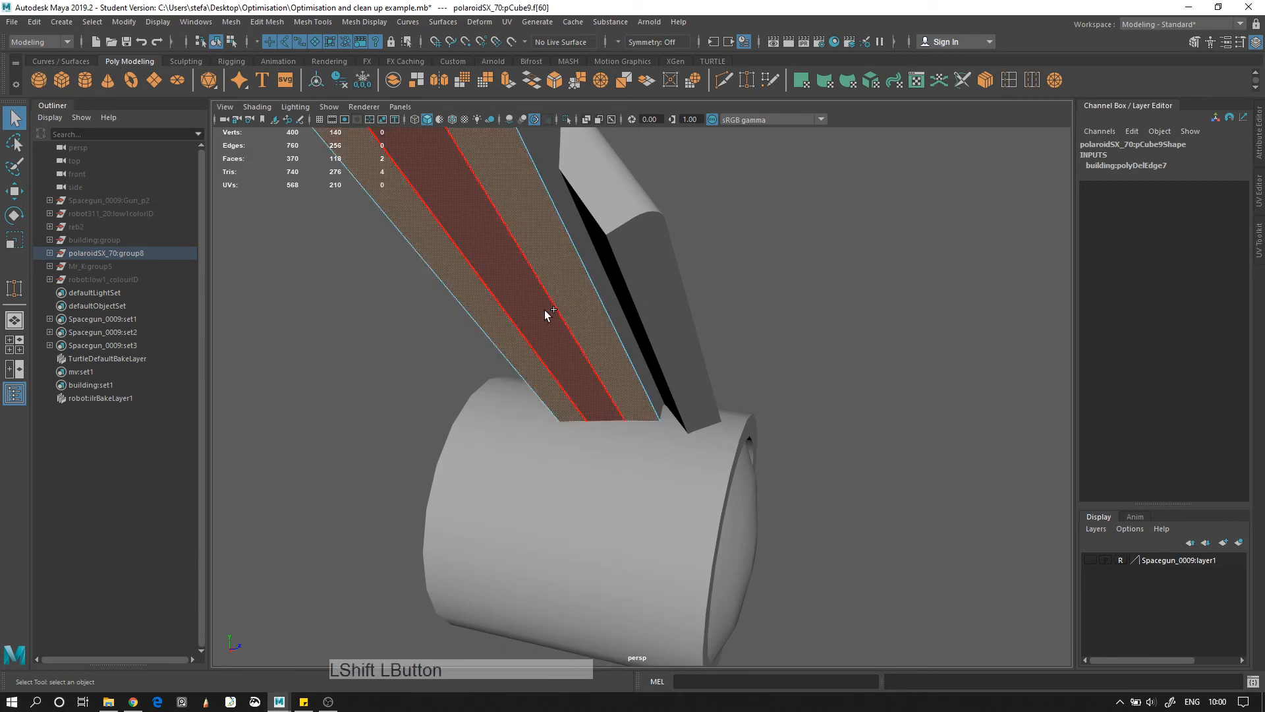
pyautogui.hotkey('ctrl', 'Delete')
pyautogui.keyDown('alt'); pyautogui.moveTo(651, 331); pyautogui.dragTo(398, 330); pyautogui.keyUp('alt')
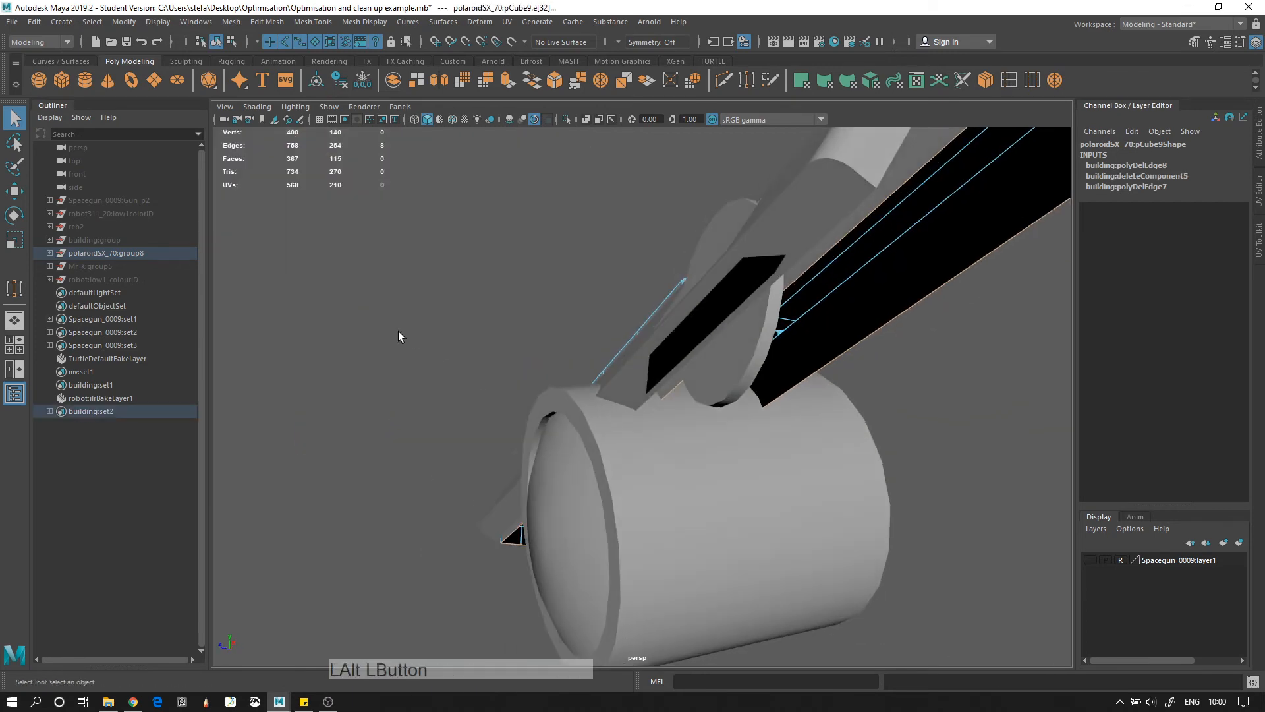
pyautogui.keyDown('alt'); pyautogui.moveTo(778, 321); pyautogui.dragTo(717, 432, button='middle'); pyautogui.keyUp('alt')
pyautogui.keyDown('alt'); pyautogui.moveTo(716, 433); pyautogui.dragTo(726, 444); pyautogui.keyUp('alt')
pyautogui.hotkey('alt', 'd')
# Select the camera body and examine the edges around its raised block's rounded vertical corner
pyautogui.keyDown('alt'); pyautogui.moveTo(757, 457); pyautogui.dragTo(727, 379, button='middle'); pyautogui.keyUp('alt')
pyautogui.keyDown('alt'); pyautogui.moveTo(727, 379); pyautogui.dragTo(757, 463, button='right'); pyautogui.keyUp('alt')
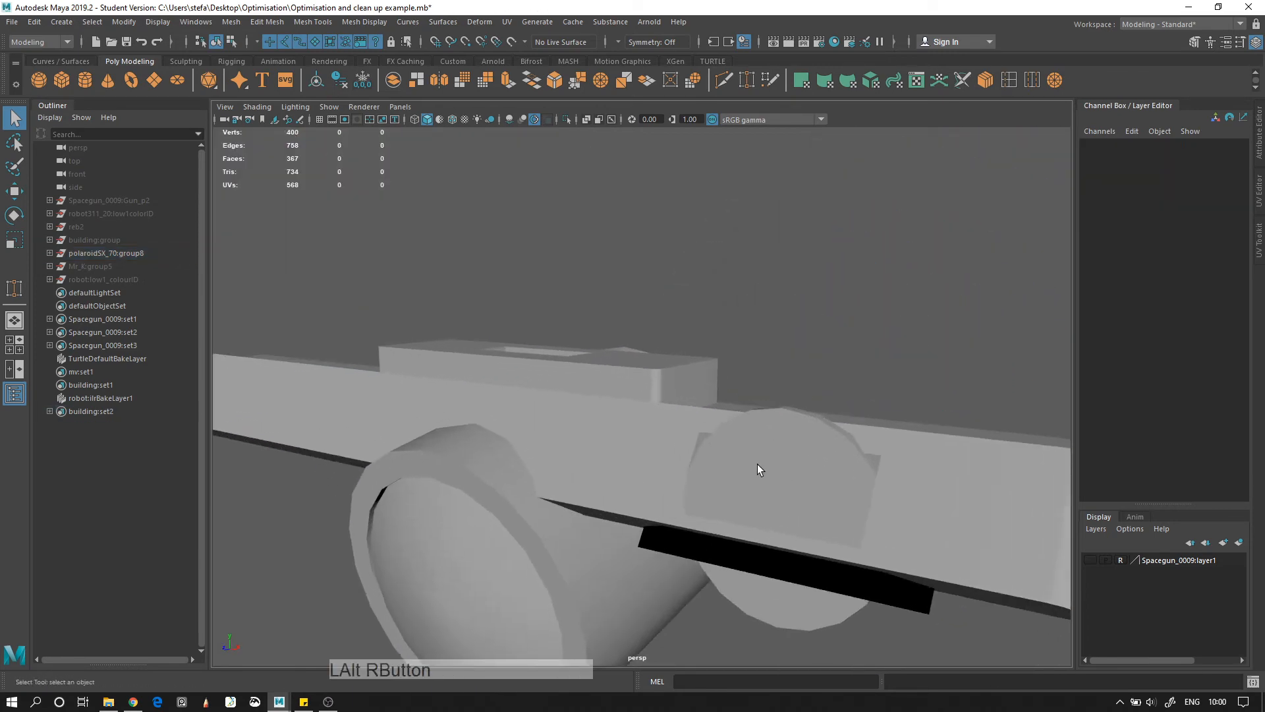
pyautogui.keyDown('alt'); pyautogui.moveTo(757, 464); pyautogui.dragTo(724, 485); pyautogui.keyUp('alt')
pyautogui.click(599, 418)
pyautogui.keyDown('alt'); pyautogui.moveTo(599, 417); pyautogui.dragTo(768, 500, button='right'); pyautogui.keyUp('alt')
pyautogui.keyDown('alt'); pyautogui.moveTo(772, 500); pyautogui.dragTo(679, 487); pyautogui.keyUp('alt')
pyautogui.keyDown('alt'); pyautogui.moveTo(679, 487); pyautogui.dragTo(571, 433, button='right'); pyautogui.keyUp('alt')
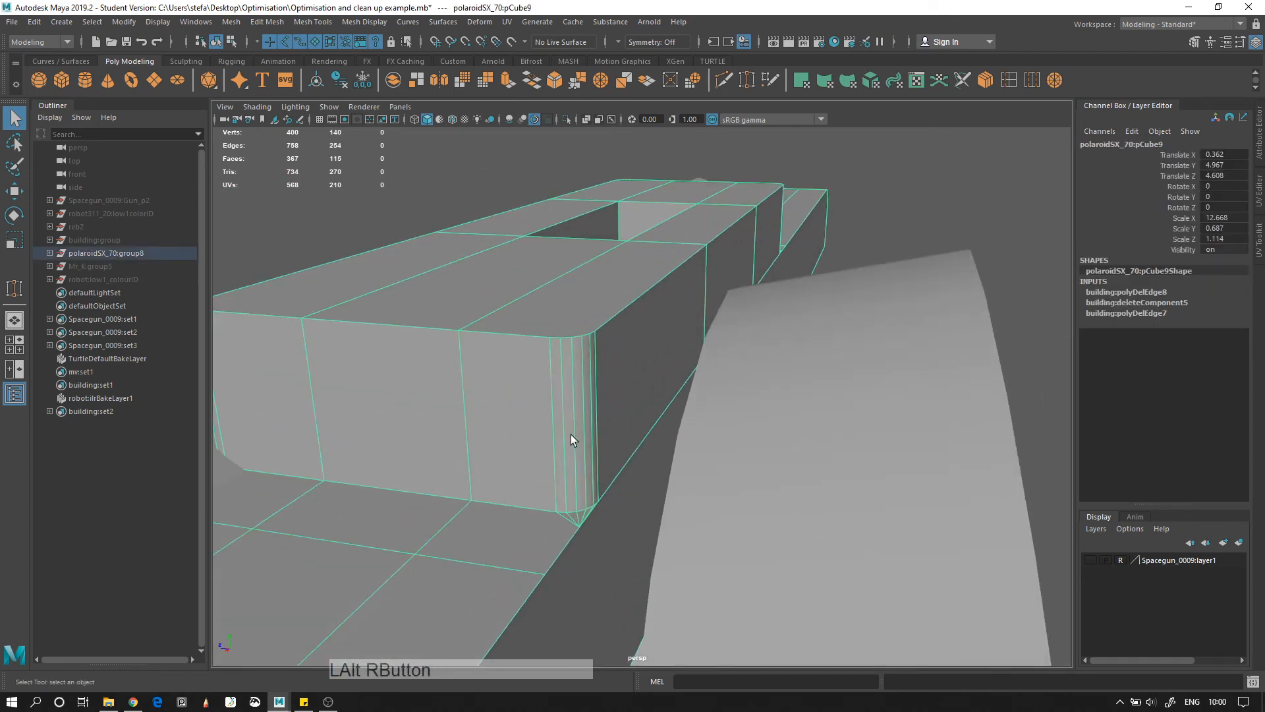
pyautogui.keyDown('alt'); pyautogui.moveTo(570, 434); pyautogui.dragTo(593, 466); pyautogui.keyUp('alt')
pyautogui.keyDown('alt'); pyautogui.moveTo(593, 466); pyautogui.dragTo(655, 441, button='middle'); pyautogui.keyUp('alt')
# Select the three adjoining top faces at the end of the raised block to review them, and clear the selection
pyautogui.moveTo(655, 335); pyautogui.dragTo(655, 378, button='right')
pyautogui.click(662, 351)
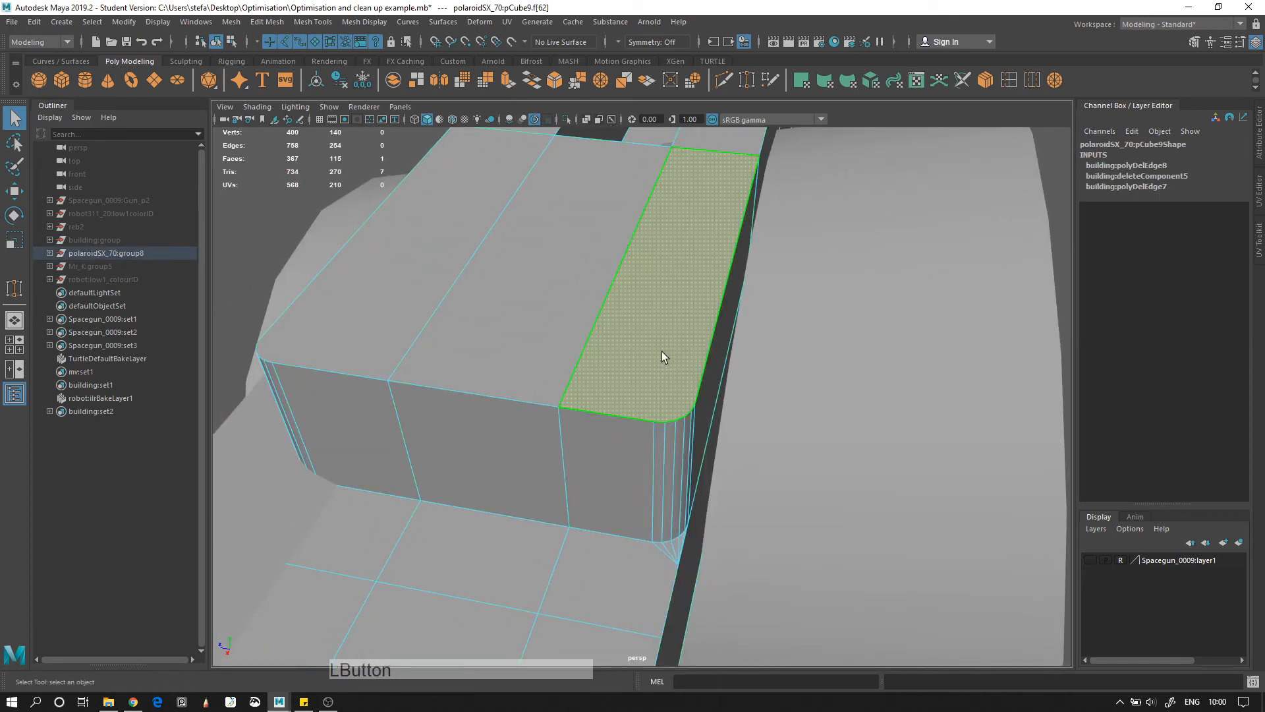
pyautogui.keyDown('shift'); pyautogui.click(409, 293); pyautogui.keyUp('shift')
pyautogui.keyDown('shift'); pyautogui.click(534, 344); pyautogui.keyUp('shift')
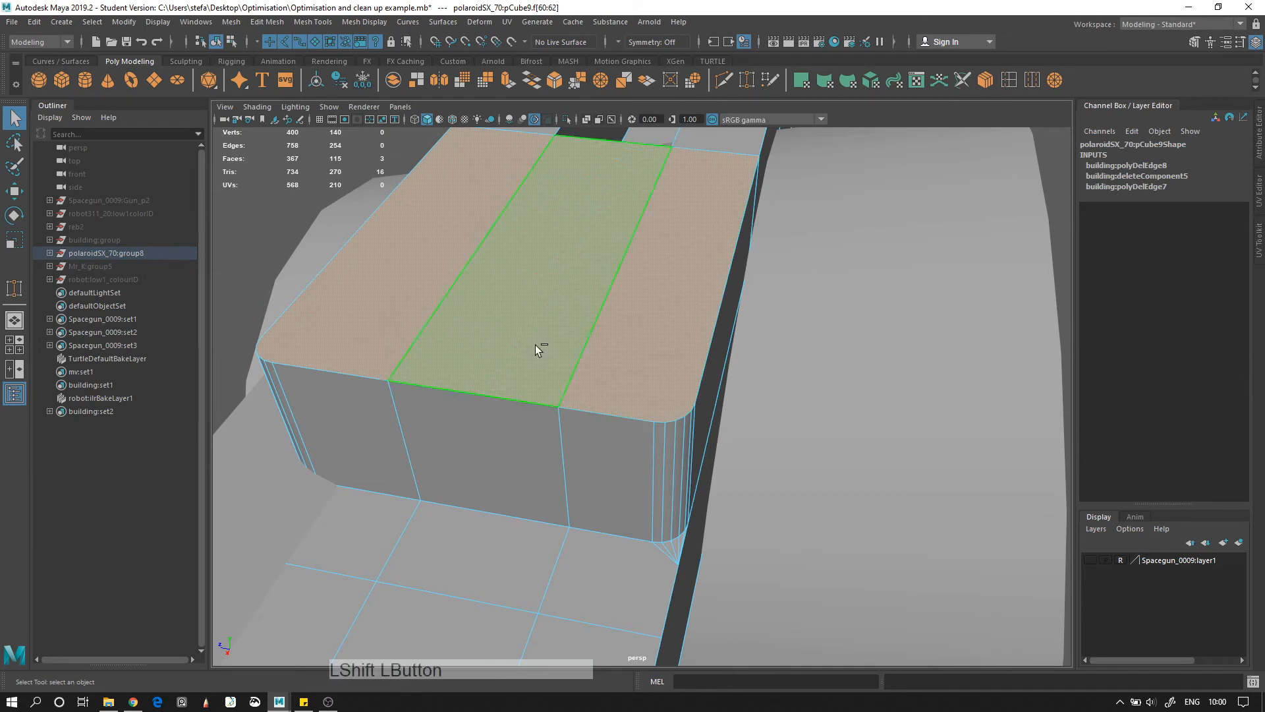
pyautogui.keyDown('alt'); pyautogui.moveTo(712, 390); pyautogui.dragTo(593, 359, button='right'); pyautogui.keyUp('alt')
pyautogui.keyDown('alt'); pyautogui.moveTo(593, 360); pyautogui.dragTo(721, 328); pyautogui.keyUp('alt')
pyautogui.click(731, 322)
pyautogui.keyDown('alt'); pyautogui.moveTo(731, 322); pyautogui.dragTo(639, 326, button='right'); pyautogui.keyUp('alt')
pyautogui.keyDown('alt'); pyautogui.moveTo(639, 327); pyautogui.dragTo(719, 377); pyautogui.keyUp('alt')
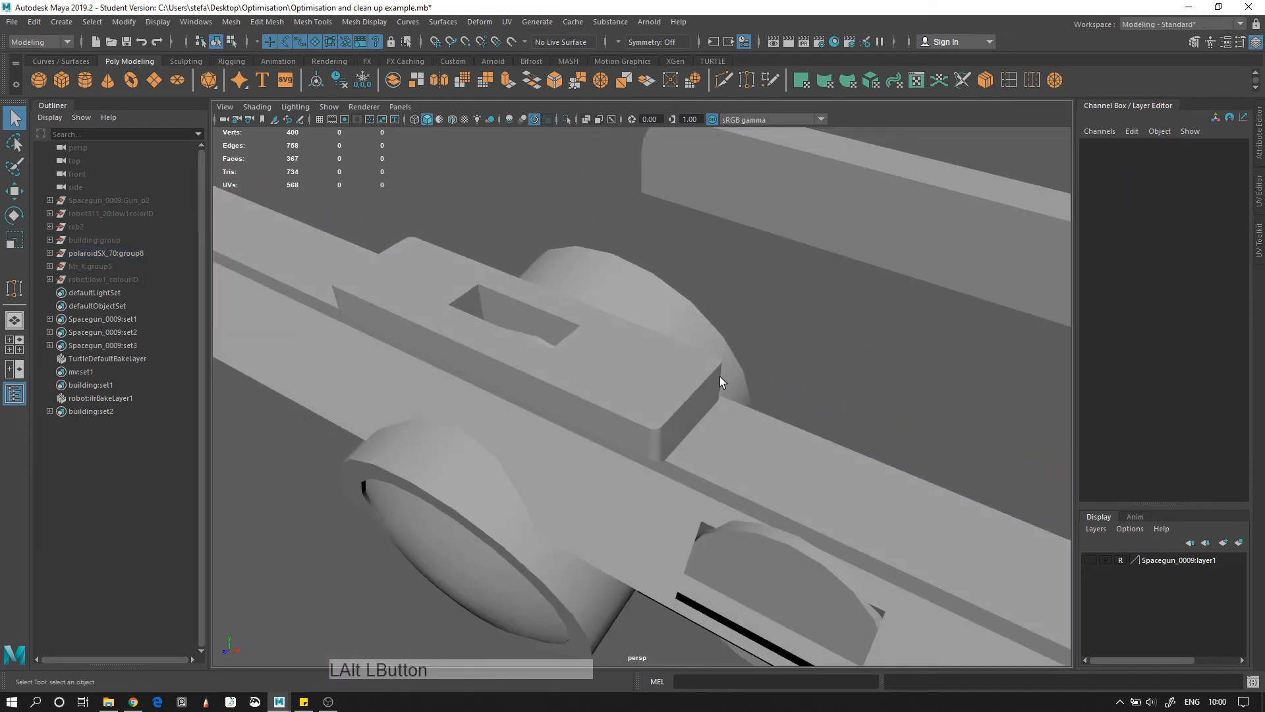
# Compare the wireframes of the lens barrel and camera body, examining the narrow triangles at the raised block's corner
pyautogui.keyDown('alt'); pyautogui.moveTo(720, 377); pyautogui.dragTo(546, 422, button='right'); pyautogui.keyUp('alt')
pyautogui.keyDown('alt'); pyautogui.moveTo(546, 422); pyautogui.dragTo(612, 382); pyautogui.keyUp('alt')
pyautogui.click(619, 471)
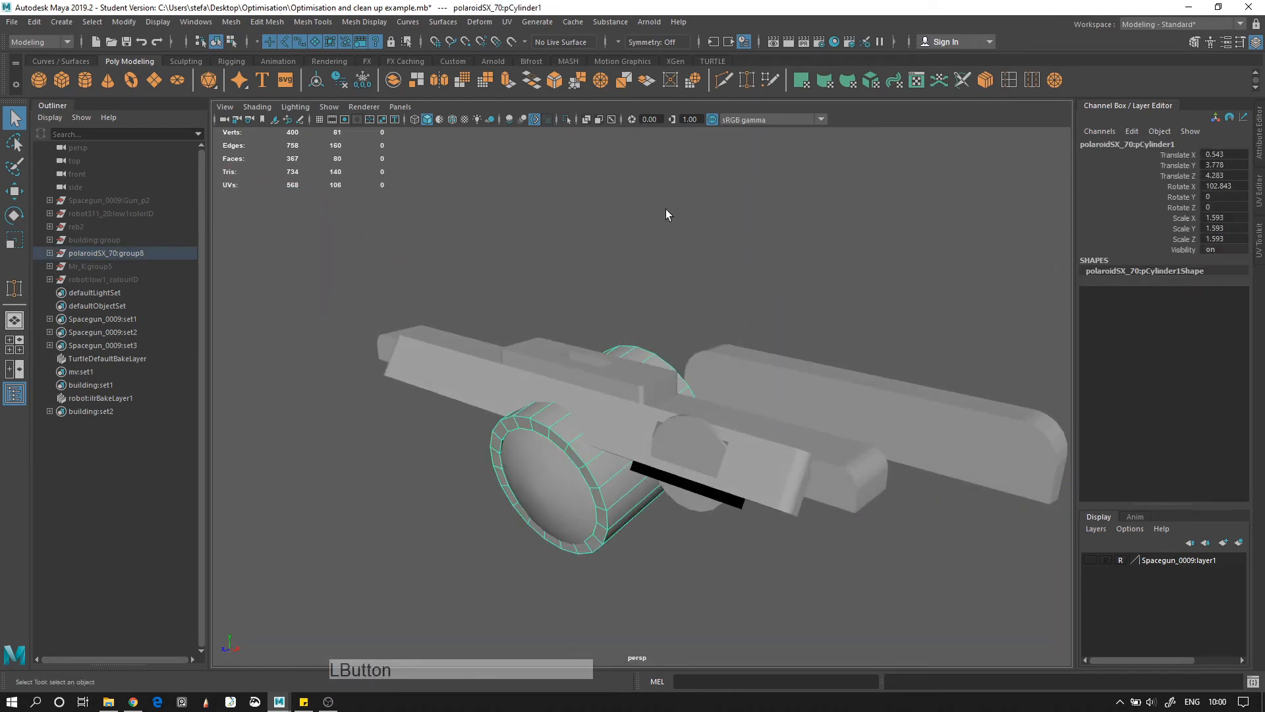
pyautogui.keyDown('alt'); pyautogui.moveTo(771, 433); pyautogui.dragTo(974, 499, button='right'); pyautogui.keyUp('alt')
pyautogui.click(920, 481)
pyautogui.keyDown('alt'); pyautogui.moveTo(918, 481); pyautogui.dragTo(873, 464, button='middle'); pyautogui.keyUp('alt')
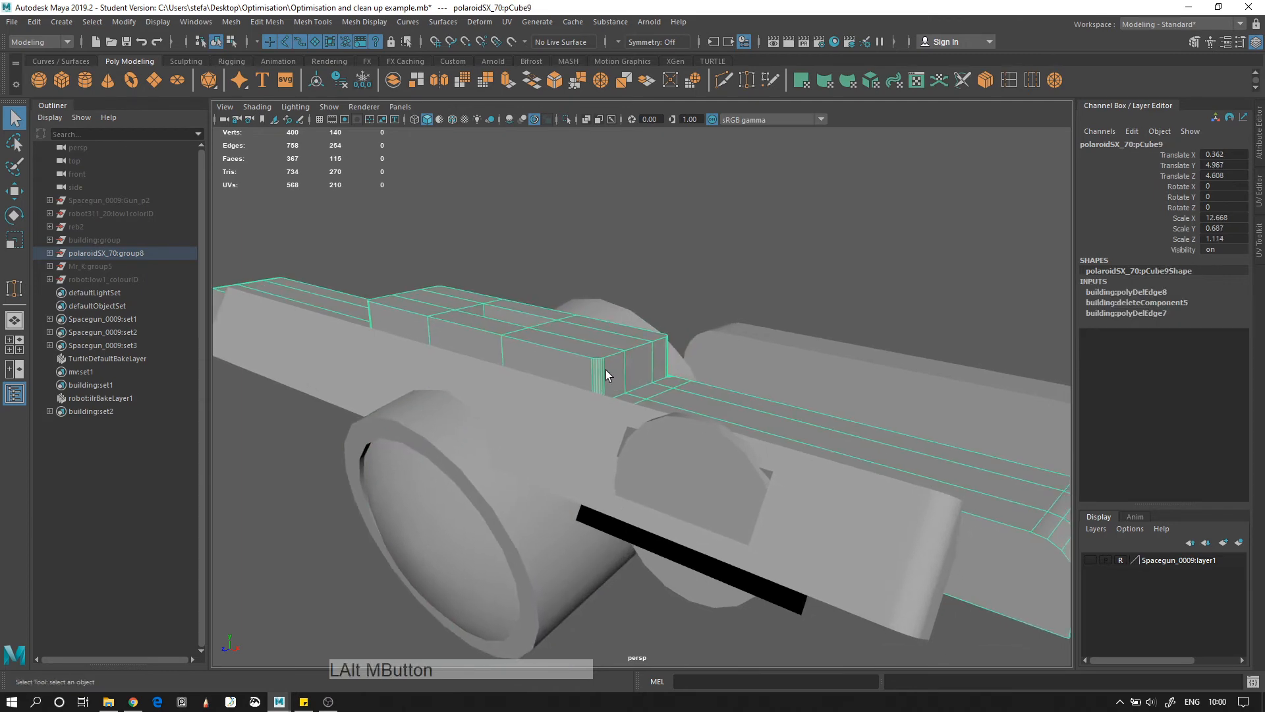
pyautogui.keyDown('alt'); pyautogui.moveTo(622, 397); pyautogui.dragTo(661, 379, button='right'); pyautogui.keyUp('alt')
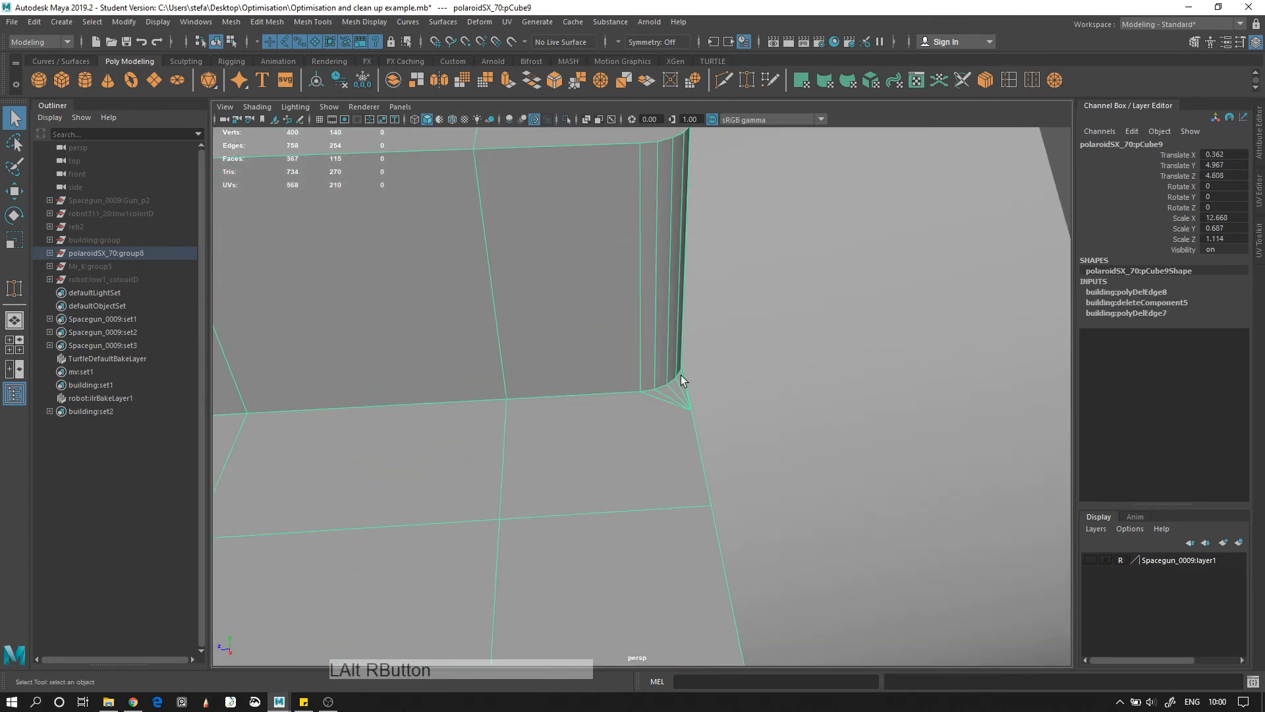
pyautogui.keyDown('alt'); pyautogui.moveTo(689, 414); pyautogui.dragTo(543, 354, button='middle'); pyautogui.keyUp('alt')
pyautogui.keyDown('alt'); pyautogui.moveTo(564, 421); pyautogui.dragTo(670, 319); pyautogui.keyUp('alt')
pyautogui.keyDown('alt'); pyautogui.moveTo(516, 302); pyautogui.dragTo(757, 353); pyautogui.keyUp('alt')
pyautogui.keyDown('alt'); pyautogui.moveTo(757, 353); pyautogui.dragTo(621, 339, button='right'); pyautogui.keyUp('alt')
pyautogui.keyDown('alt'); pyautogui.moveTo(621, 339); pyautogui.dragTo(425, 398, button='middle'); pyautogui.keyUp('alt')
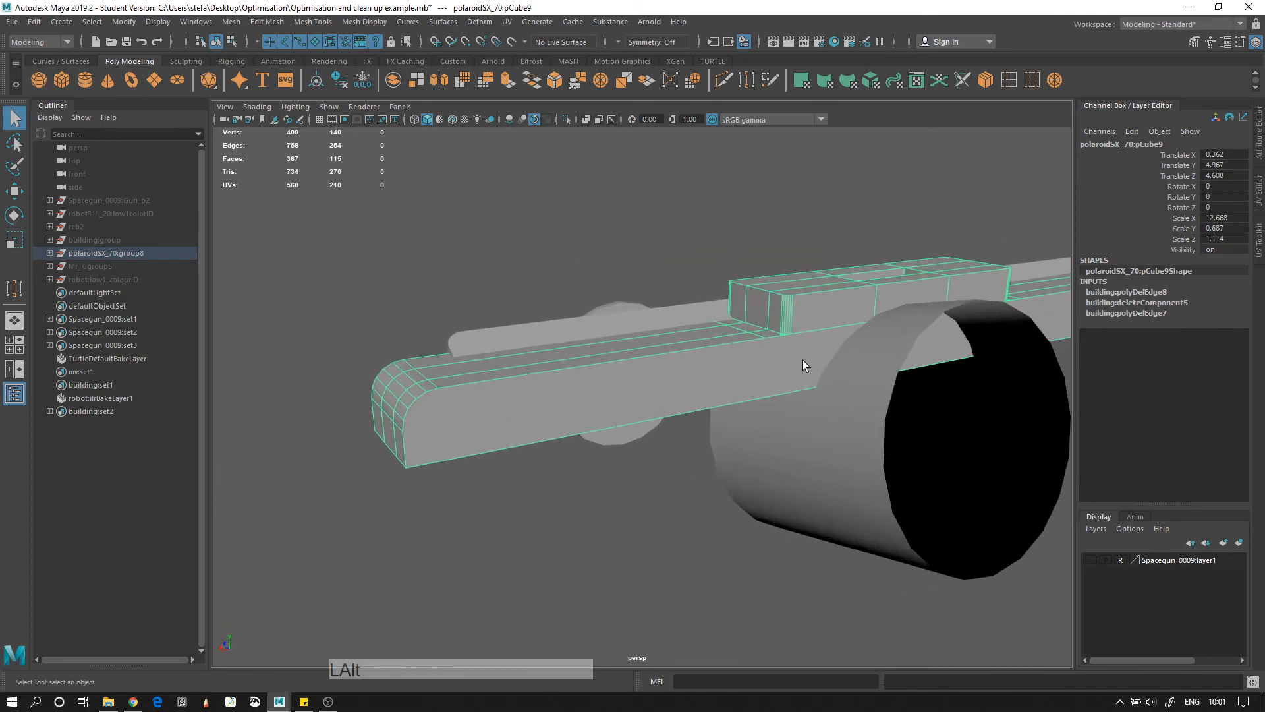
# Cut two edges down the camera body's long side, from the raised block's corner and the neighbouring vertex to the lower border
pyautogui.keyDown('alt'); pyautogui.moveTo(802, 361); pyautogui.dragTo(588, 337, button='right'); pyautogui.keyUp('alt')
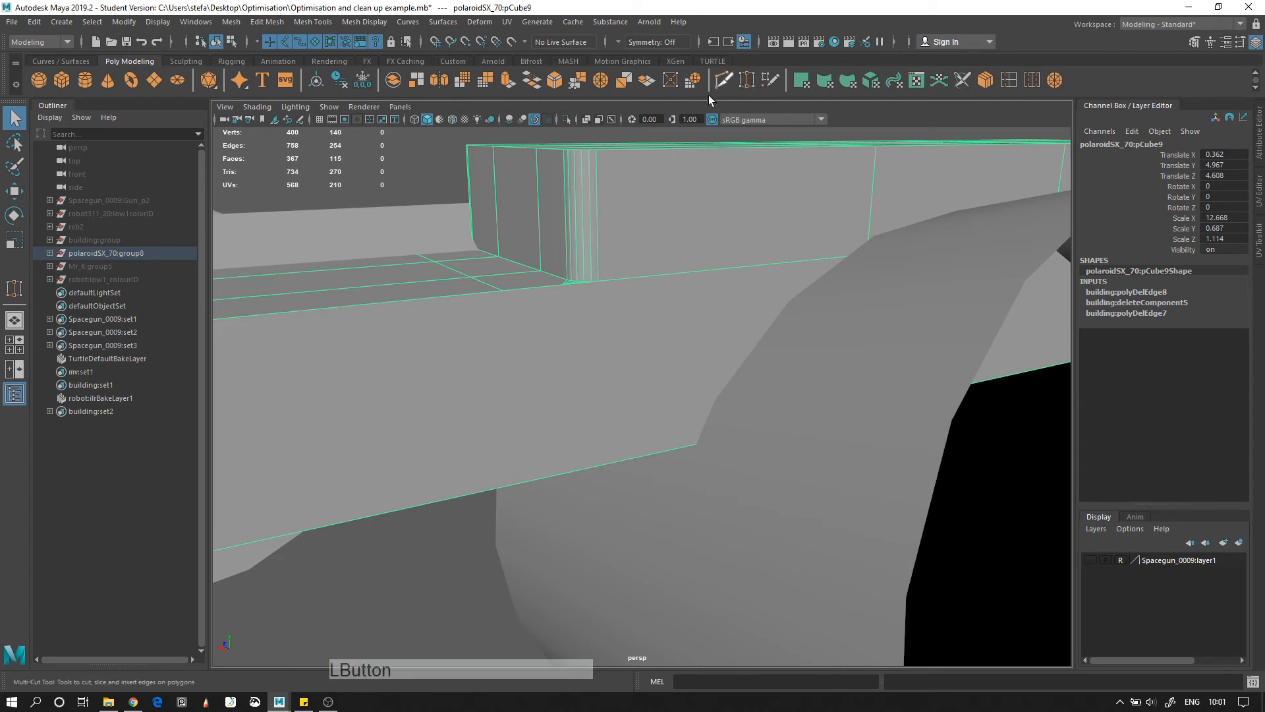
pyautogui.keyDown('alt'); pyautogui.moveTo(607, 285); pyautogui.dragTo(553, 296); pyautogui.keyUp('alt')
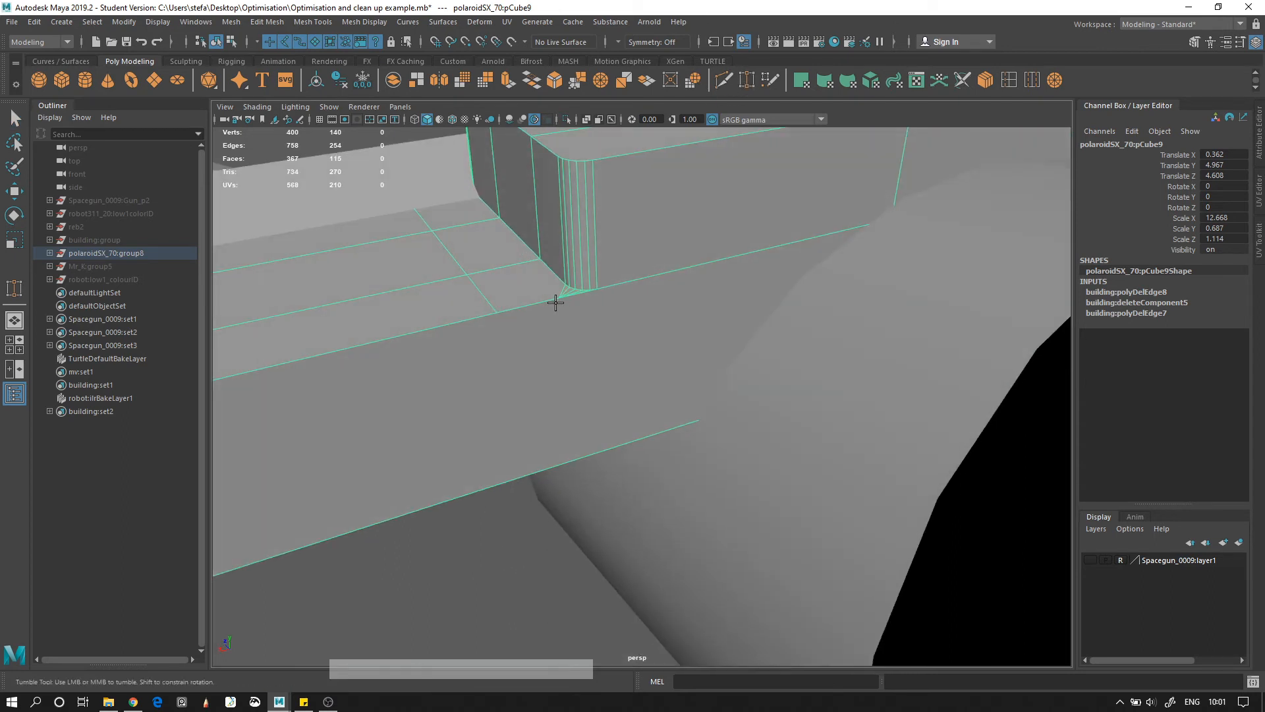
pyautogui.moveTo(575, 301); pyautogui.dragTo(560, 302, button='right')
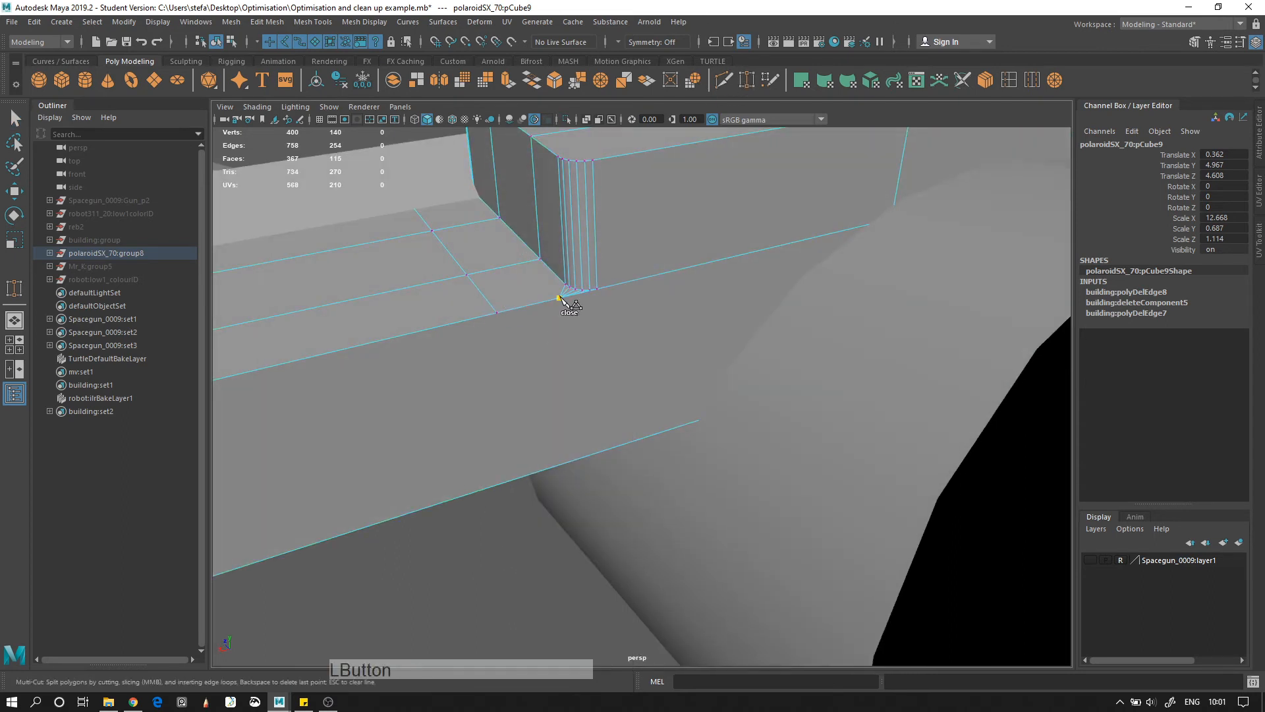
pyautogui.click(560, 299)
pyautogui.click(588, 455)
pyautogui.press('Return')
pyautogui.click(496, 312)
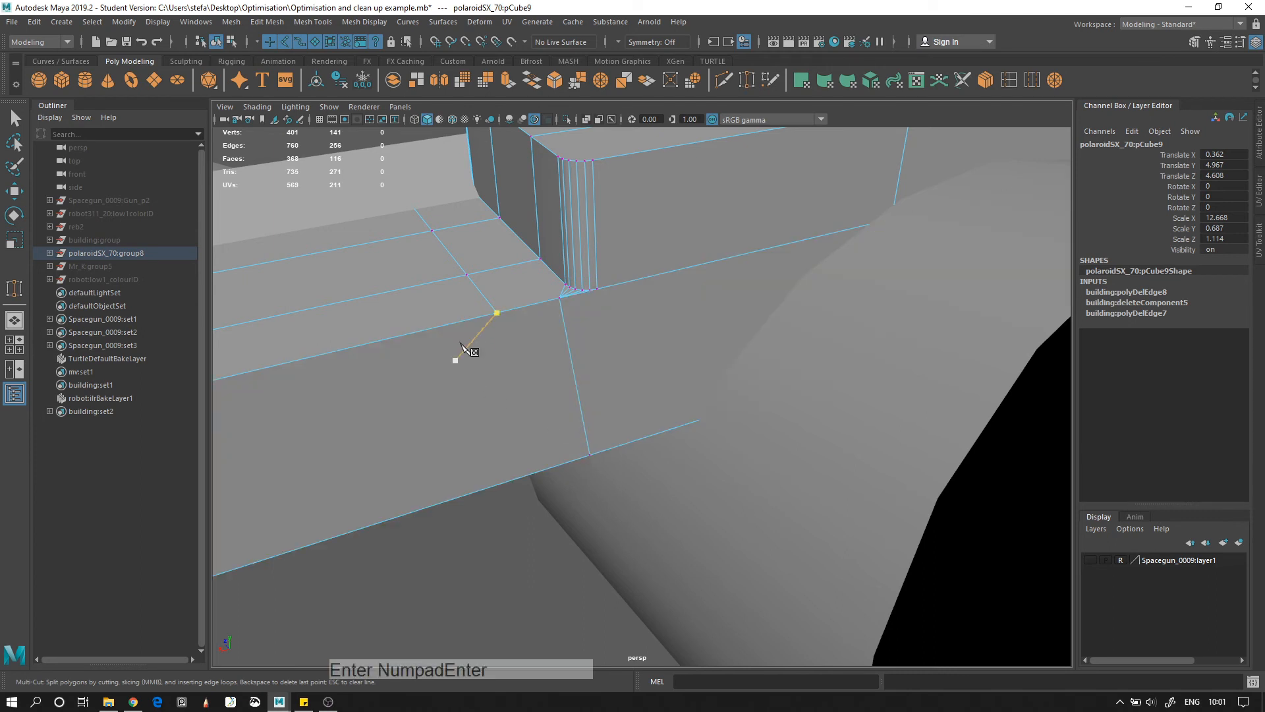
pyautogui.click(529, 473)
pyautogui.press('Return')
# Examine the new cuts and the narrow triangles around the raised block's rounded corner, in shaded and wireframe display
pyautogui.keyDown('alt'); pyautogui.moveTo(698, 469); pyautogui.dragTo(535, 392, button='right'); pyautogui.keyUp('alt')
pyautogui.keyDown('alt'); pyautogui.moveTo(461, 410); pyautogui.dragTo(543, 385, button='middle'); pyautogui.keyUp('alt')
pyautogui.keyDown('alt'); pyautogui.moveTo(548, 385); pyautogui.dragTo(363, 413, button='right'); pyautogui.keyUp('alt')
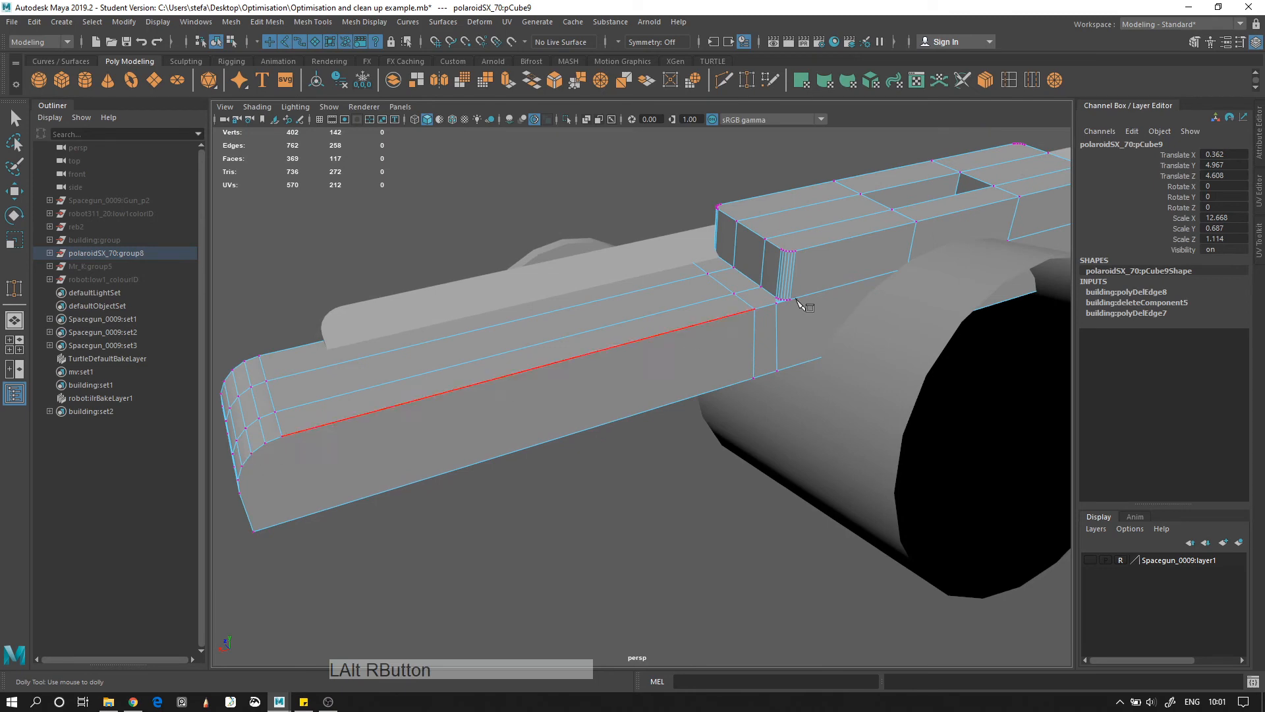
pyautogui.click(776, 370)
pyautogui.keyDown('alt'); pyautogui.moveTo(801, 348); pyautogui.dragTo(572, 417, button='right'); pyautogui.keyUp('alt')
pyautogui.hotkey('alt', 'd')
pyautogui.keyDown('alt'); pyautogui.moveTo(663, 323); pyautogui.dragTo(688, 424); pyautogui.keyUp('alt')
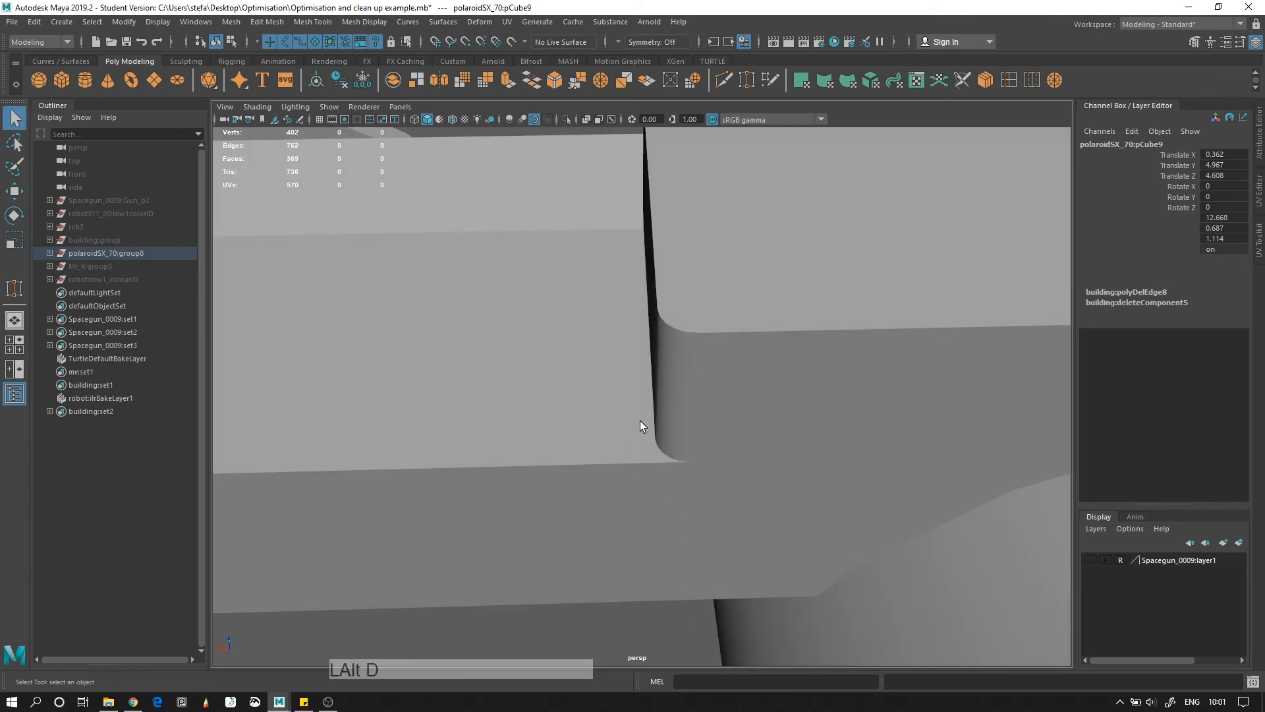
pyautogui.click(721, 386)
pyautogui.keyDown('alt'); pyautogui.moveTo(630, 378); pyautogui.dragTo(767, 387); pyautogui.keyUp('alt')
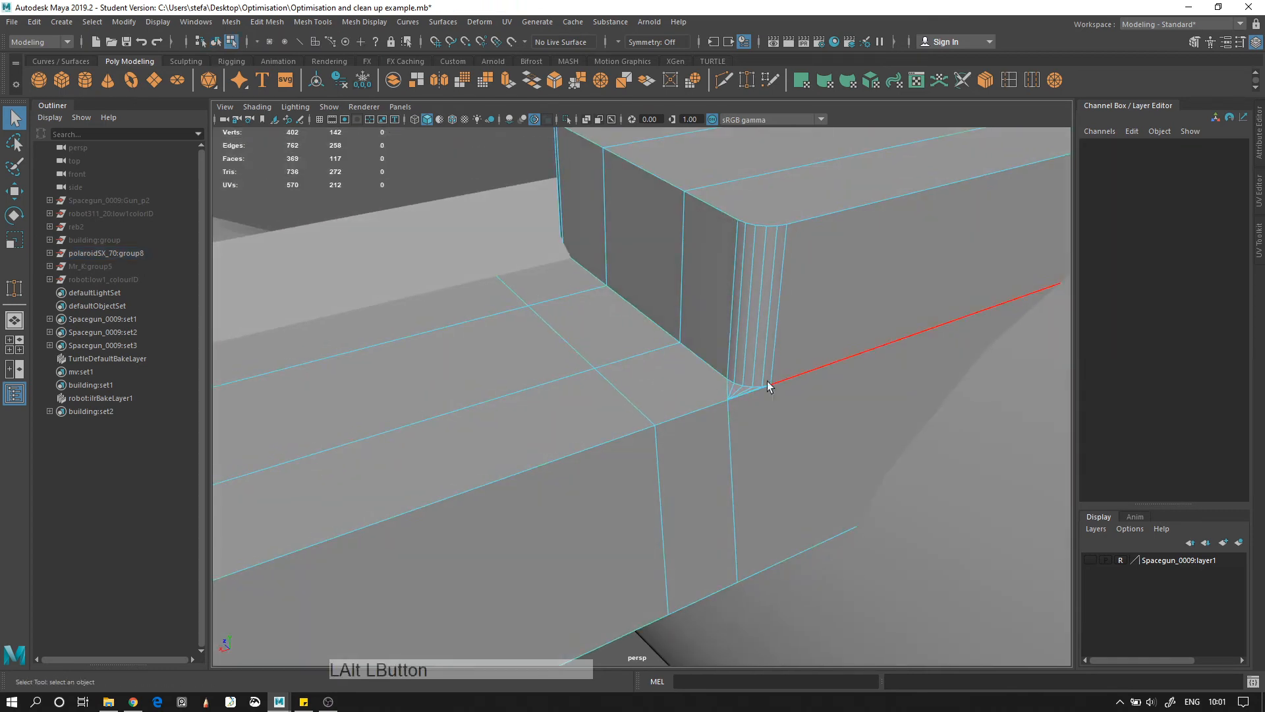
pyautogui.keyDown('alt'); pyautogui.moveTo(739, 386); pyautogui.dragTo(422, 254, button='right'); pyautogui.keyUp('alt')
pyautogui.keyDown('alt'); pyautogui.moveTo(422, 253); pyautogui.dragTo(880, 356); pyautogui.keyUp('alt')
pyautogui.doubleClick(880, 356)
pyautogui.keyDown('alt'); pyautogui.moveTo(880, 356); pyautogui.dragTo(669, 289, button='right'); pyautogui.keyUp('alt')
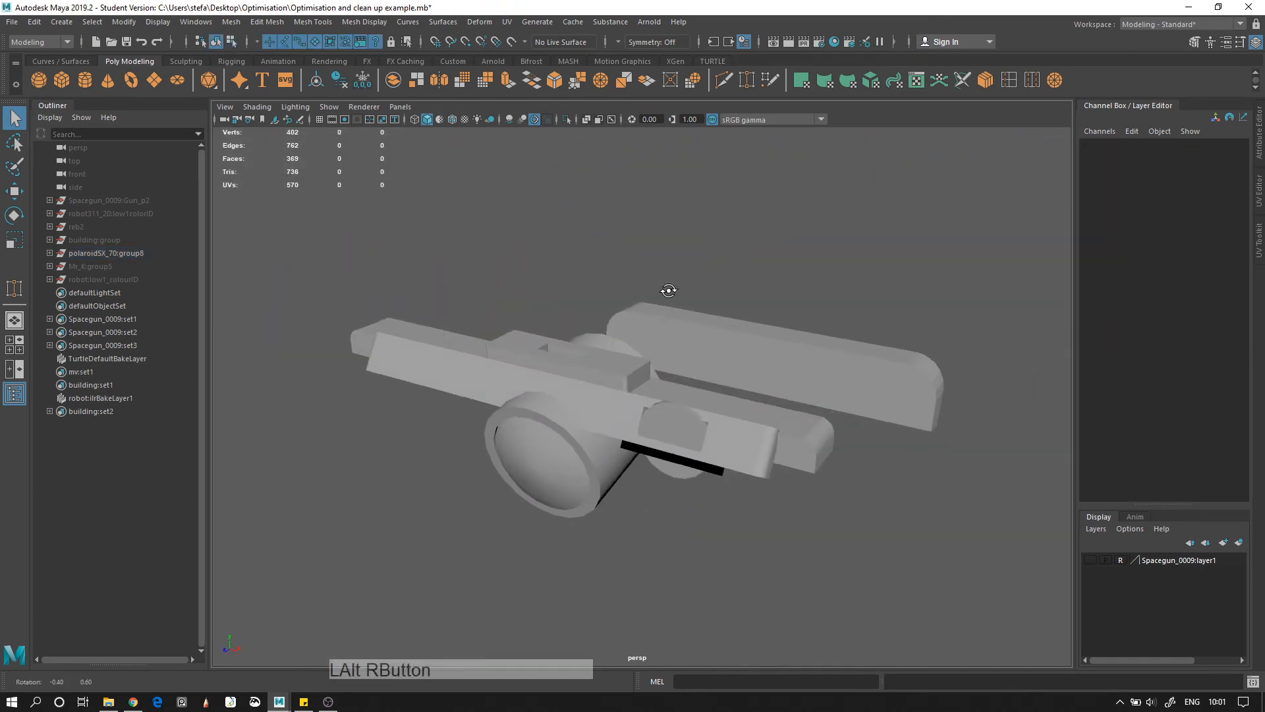
# Hide the polaroidSX_70:group8 model and show the Mr_K:group5 model instead
pyautogui.keyDown('alt'); pyautogui.moveTo(669, 289); pyautogui.dragTo(527, 257); pyautogui.keyUp('alt')
pyautogui.click(93, 254)
pyautogui.press('h')
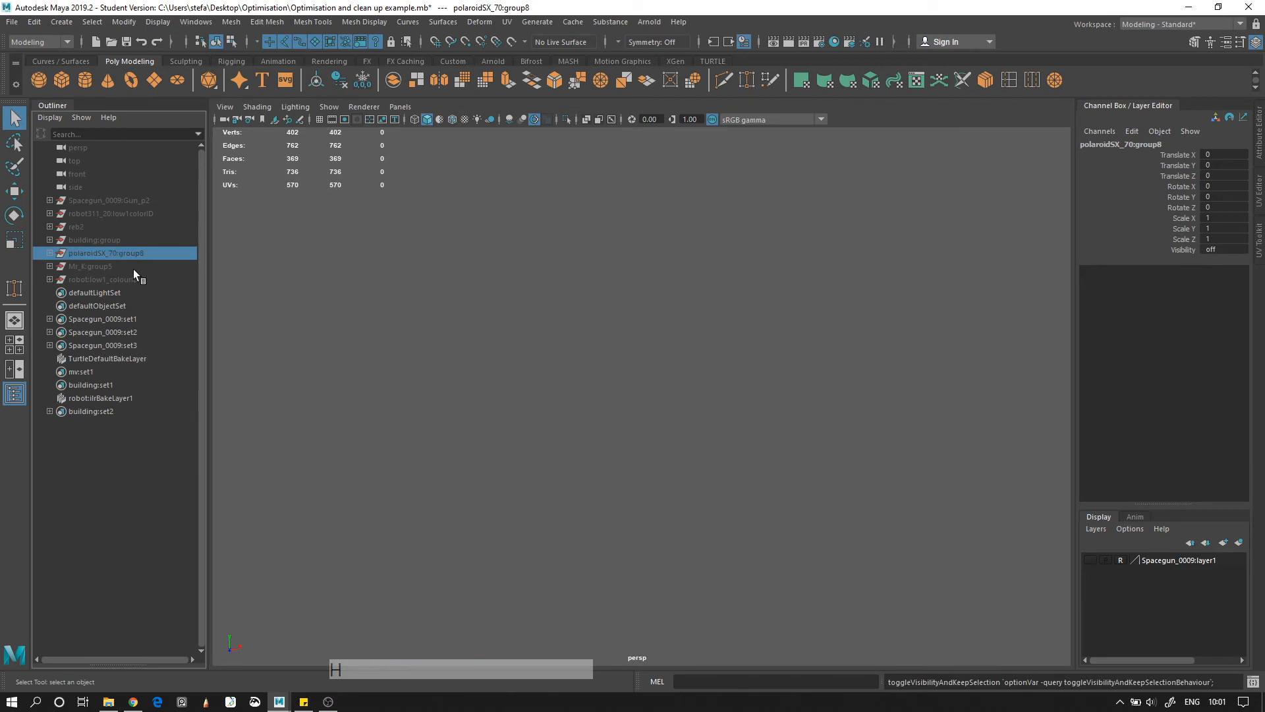
pyautogui.click(133, 266)
pyautogui.press('h')
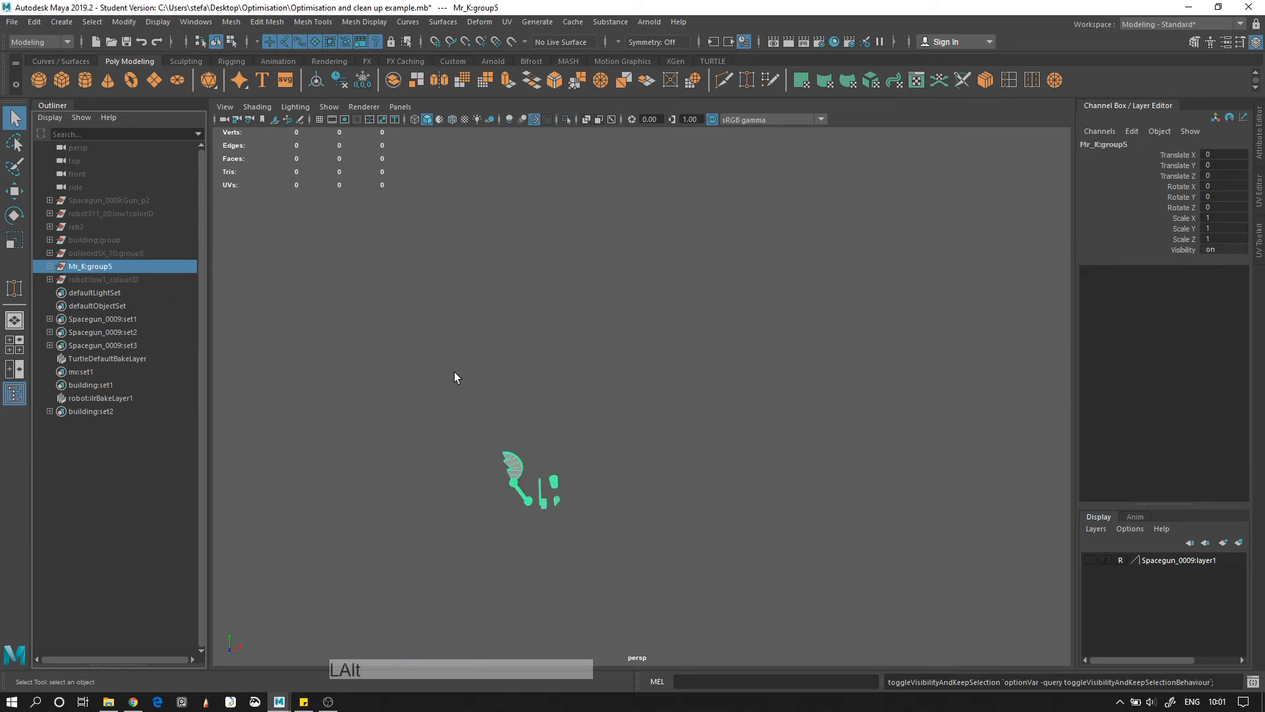
# Delete the redundant edge loop running along the middle of the toothed blade's curved rim
pyautogui.keyDown('alt'); pyautogui.moveTo(454, 372); pyautogui.dragTo(726, 461, button='right'); pyautogui.keyUp('alt')
pyautogui.keyDown('alt'); pyautogui.moveTo(726, 460); pyautogui.dragTo(558, 367); pyautogui.keyUp('alt')
pyautogui.moveTo(635, 226); pyautogui.dragTo(636, 185, button='right')
pyautogui.click(648, 206)
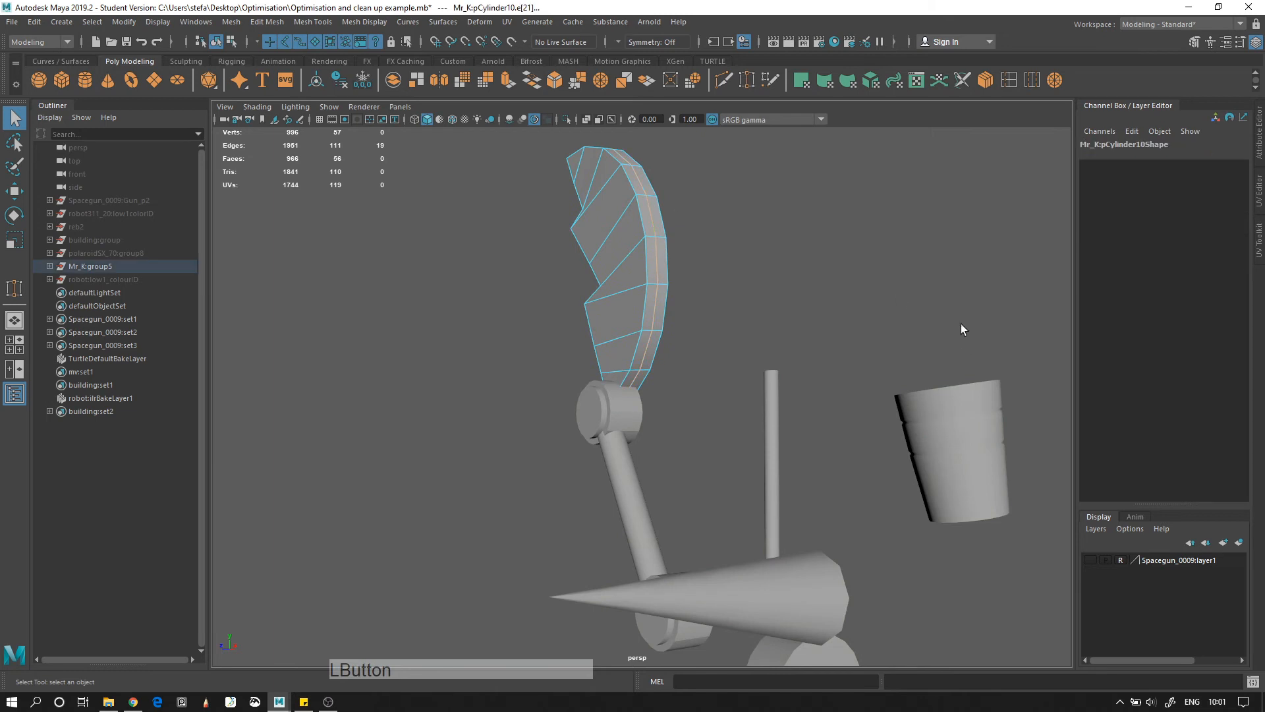
pyautogui.hotkey('ctrl', 'Delete')
pyautogui.press('F8')
pyautogui.click(663, 288)
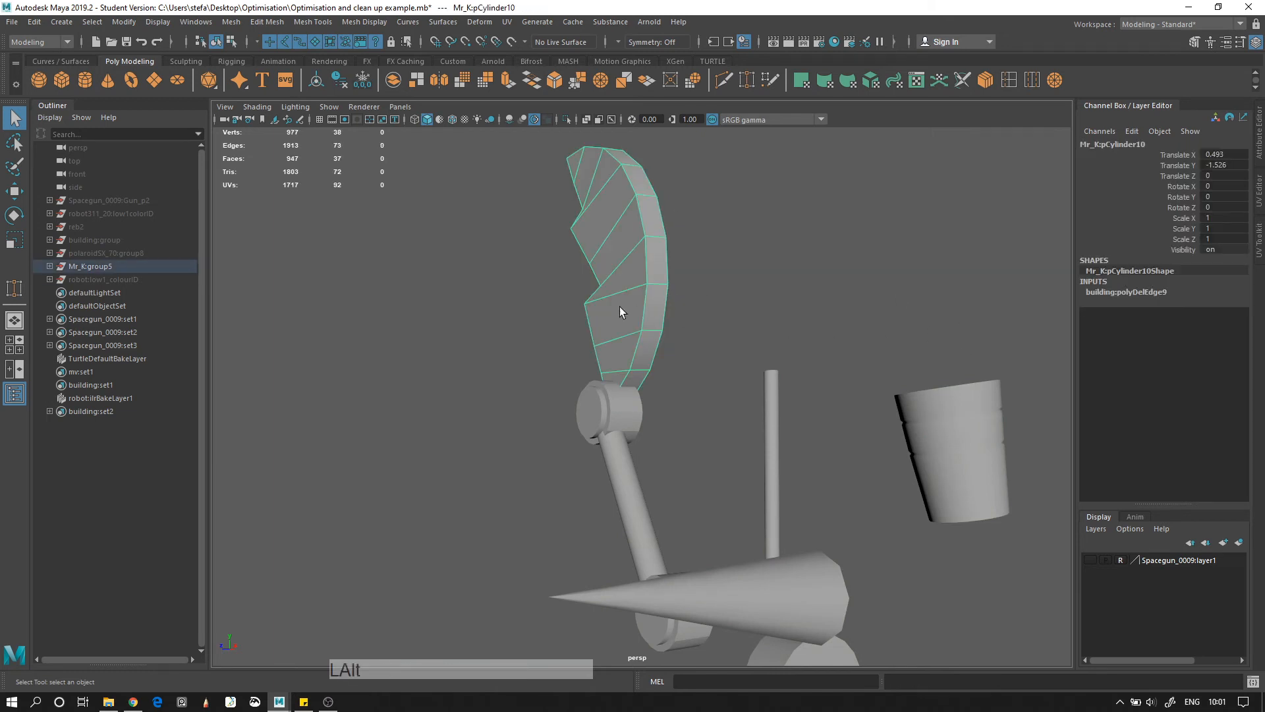
# Use Target Weld to merge the intermediate edges on the blade's middle and upper teeth into their neighbouring corner edges
pyautogui.keyDown('alt'); pyautogui.moveTo(620, 306); pyautogui.dragTo(463, 240); pyautogui.keyUp('alt')
pyautogui.keyDown('alt'); pyautogui.moveTo(463, 240); pyautogui.dragTo(556, 344, button='right'); pyautogui.keyUp('alt')
pyautogui.keyDown('alt'); pyautogui.moveTo(556, 345); pyautogui.dragTo(476, 270); pyautogui.keyUp('alt')
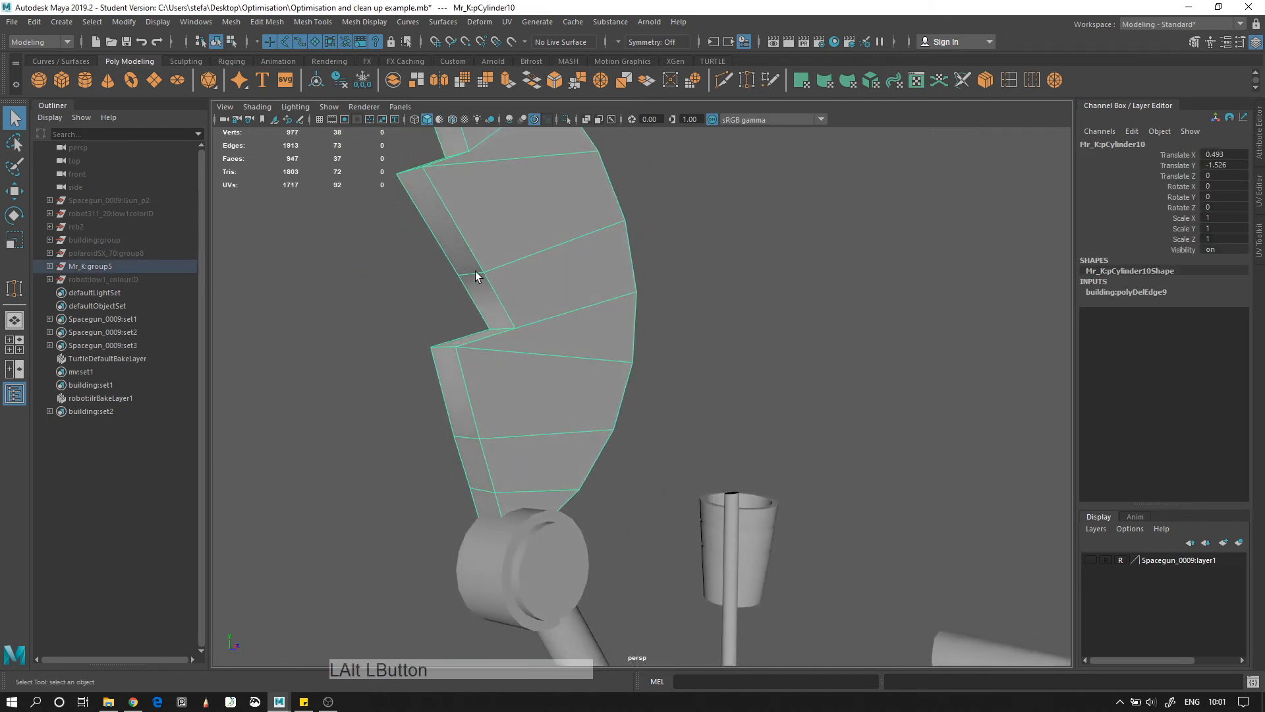
pyautogui.click(747, 80)
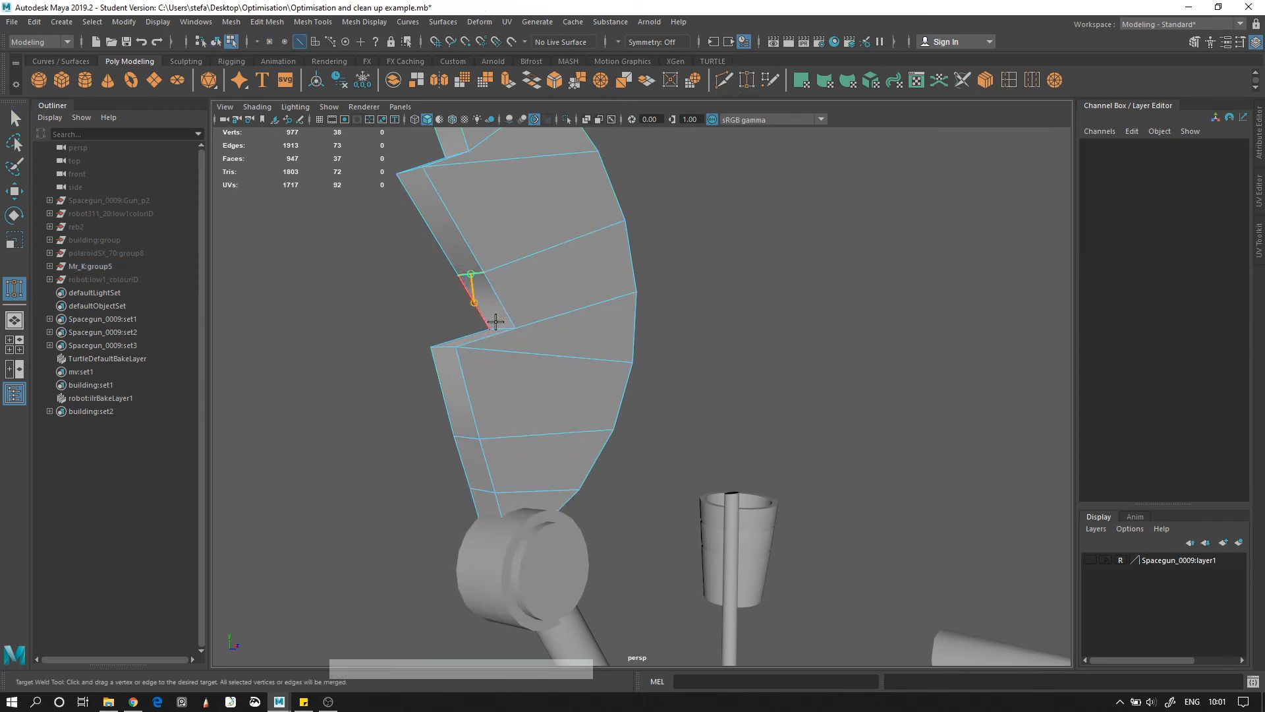
pyautogui.moveTo(498, 321); pyautogui.dragTo(500, 318)
pyautogui.keyDown('alt'); pyautogui.moveTo(661, 288); pyautogui.dragTo(535, 289, button='right'); pyautogui.keyUp('alt')
pyautogui.keyDown('alt'); pyautogui.moveTo(535, 289); pyautogui.dragTo(636, 448, button='middle'); pyautogui.keyUp('alt')
pyautogui.keyDown('alt'); pyautogui.moveTo(634, 422); pyautogui.dragTo(580, 341); pyautogui.keyUp('alt')
pyautogui.moveTo(586, 285); pyautogui.dragTo(578, 226)
# Weld the two intermediate edges on the blade's lowest tooth into its end edges and return to object selection
pyautogui.keyDown('alt'); pyautogui.moveTo(681, 384); pyautogui.dragTo(678, 358); pyautogui.keyUp('alt')
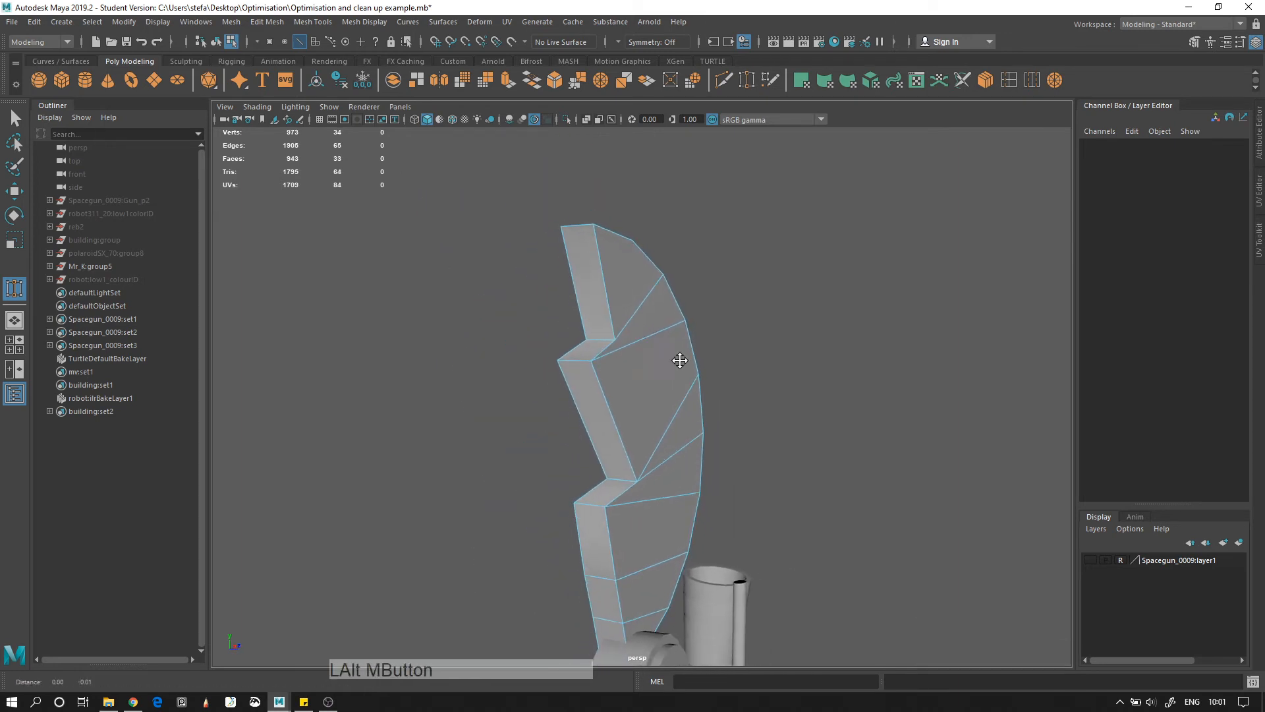
pyautogui.keyDown('alt'); pyautogui.moveTo(678, 359); pyautogui.dragTo(675, 251, button='middle'); pyautogui.keyUp('alt')
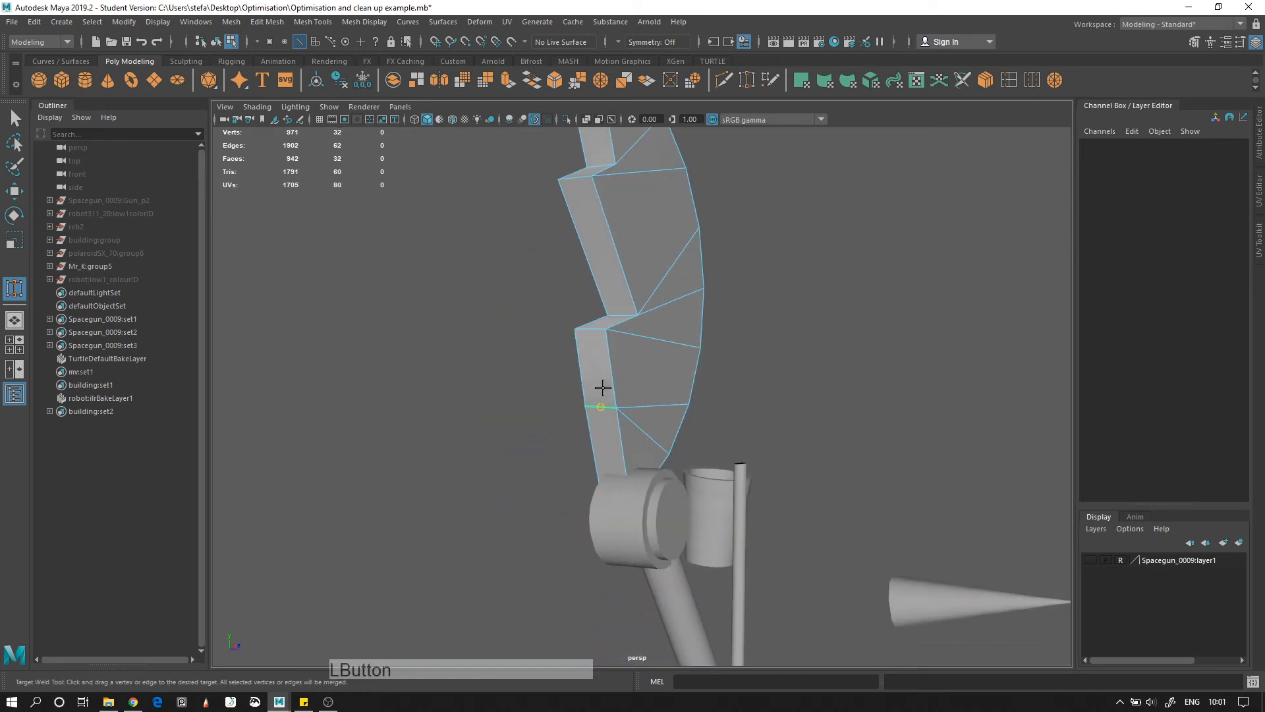
pyautogui.moveTo(596, 334); pyautogui.dragTo(709, 416)
pyautogui.press('F8')
pyautogui.keyDown('alt'); pyautogui.moveTo(709, 413); pyautogui.dragTo(681, 356, button='right'); pyautogui.keyUp('alt')
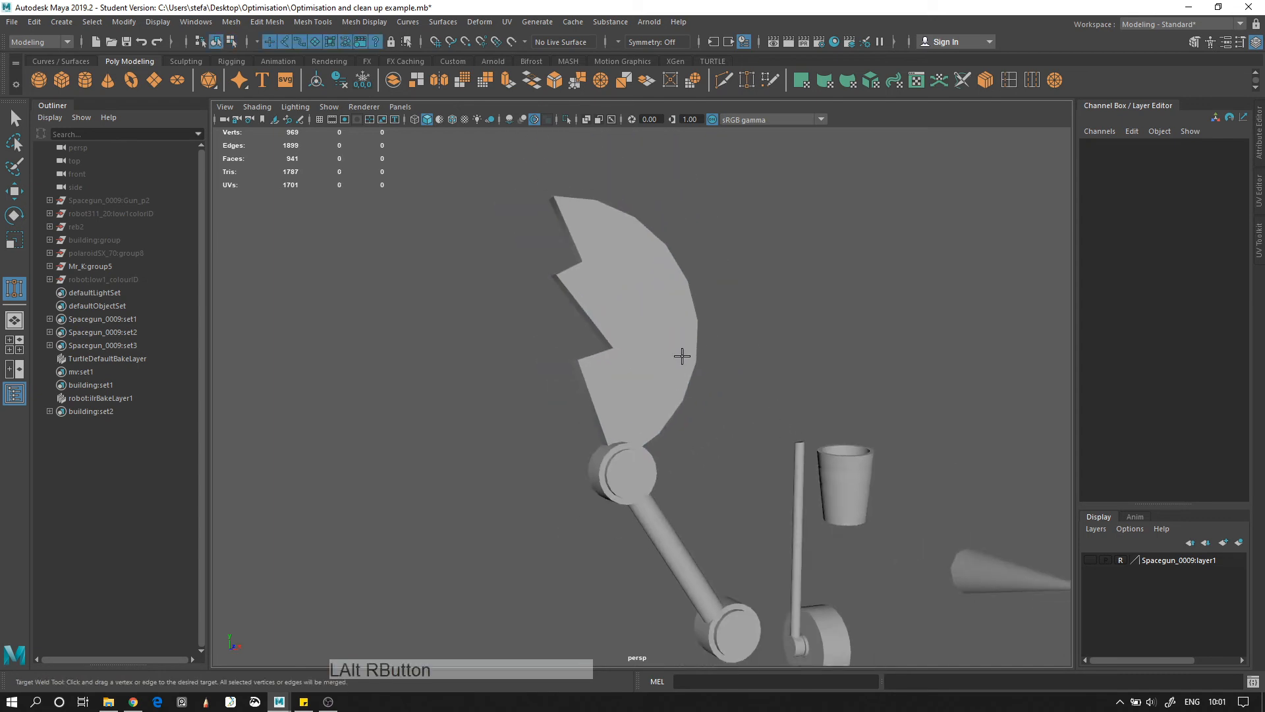
pyautogui.press('q')
pyautogui.click(687, 363)
# Delete the redundant edge loop around the outer wall of the round joint at the arm's lower end
pyautogui.keyDown('alt'); pyautogui.moveTo(769, 391); pyautogui.dragTo(738, 410); pyautogui.keyUp('alt')
pyautogui.keyDown('alt'); pyautogui.moveTo(741, 418); pyautogui.dragTo(698, 224, button='middle'); pyautogui.keyUp('alt')
pyautogui.keyDown('alt'); pyautogui.moveTo(767, 296); pyautogui.dragTo(857, 408, button='right'); pyautogui.keyUp('alt')
pyautogui.click(706, 420)
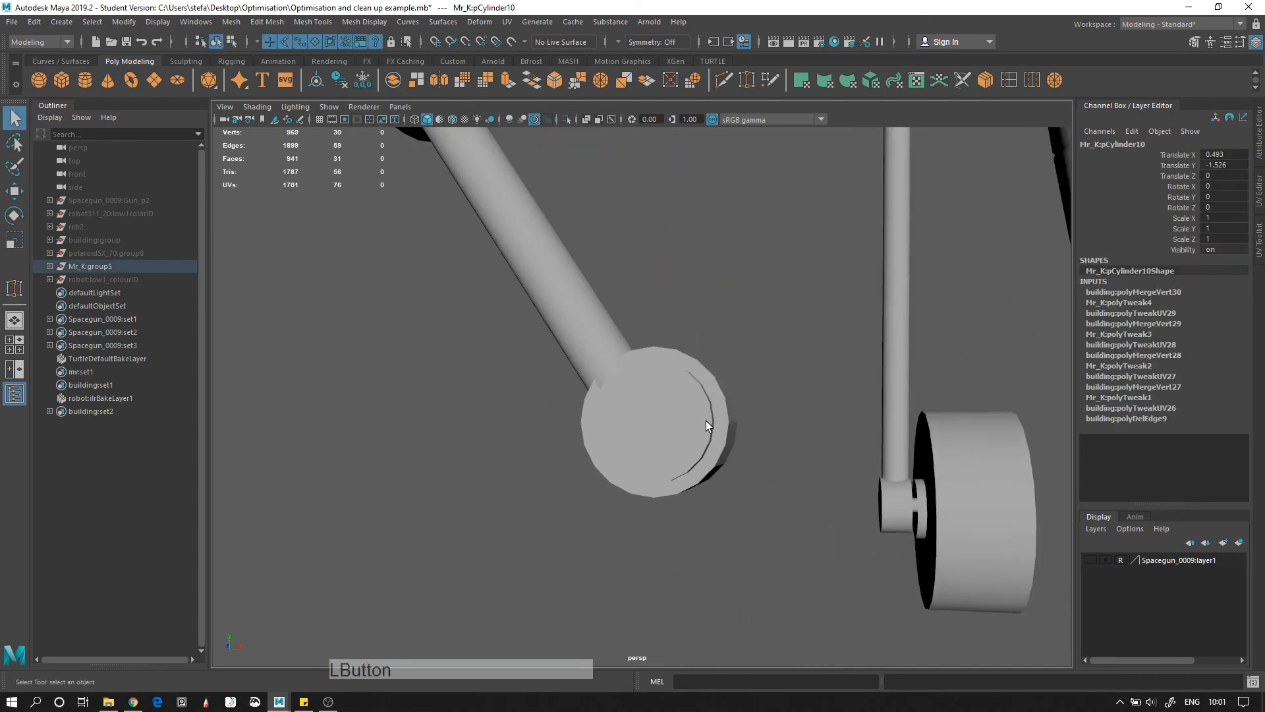
pyautogui.keyDown('alt'); pyautogui.moveTo(764, 425); pyautogui.dragTo(698, 428); pyautogui.keyUp('alt')
pyautogui.keyDown('alt'); pyautogui.moveTo(642, 385); pyautogui.dragTo(671, 426, button='right'); pyautogui.keyUp('alt')
pyautogui.keyDown('alt'); pyautogui.moveTo(671, 426); pyautogui.dragTo(705, 353, button='middle'); pyautogui.keyUp('alt')
pyautogui.keyDown('alt'); pyautogui.moveTo(705, 352); pyautogui.dragTo(734, 405, button='right'); pyautogui.keyUp('alt')
pyautogui.moveTo(730, 334); pyautogui.dragTo(733, 293, button='right')
pyautogui.doubleClick(786, 344)
pyautogui.click(683, 323)
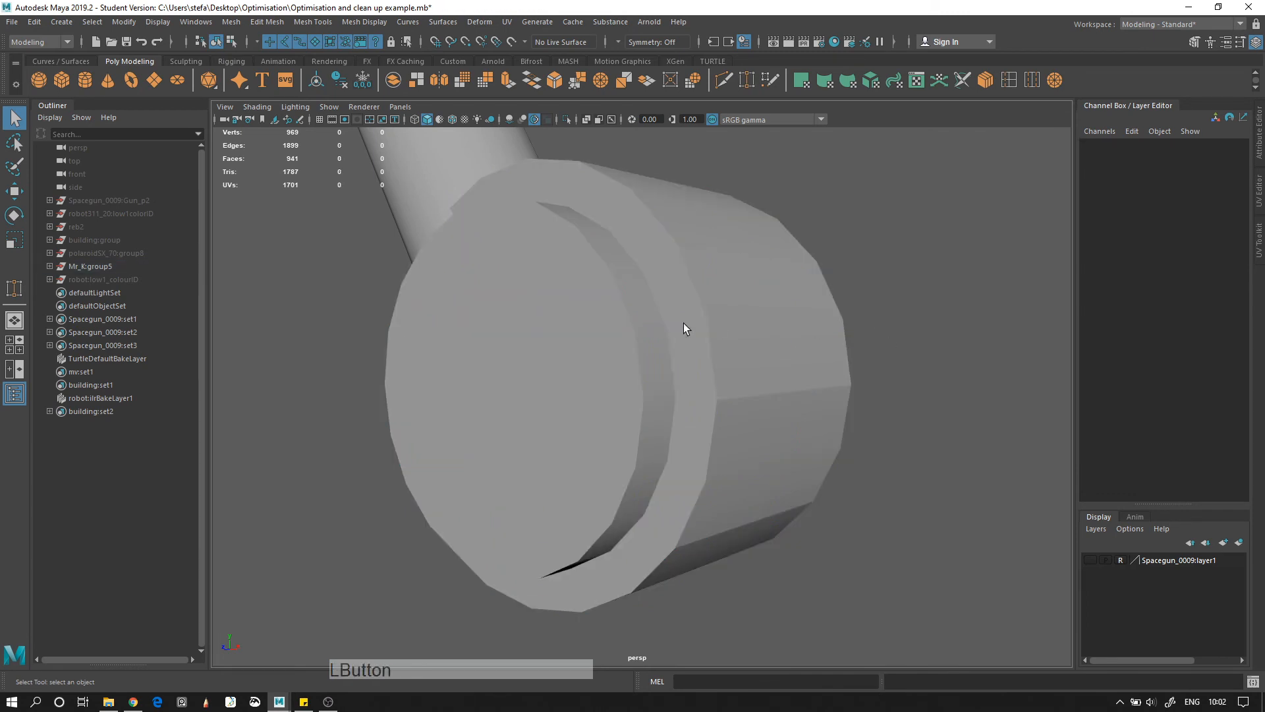
pyautogui.click(682, 323)
pyautogui.moveTo(630, 231); pyautogui.dragTo(670, 214, button='right')
pyautogui.doubleClick(742, 243)
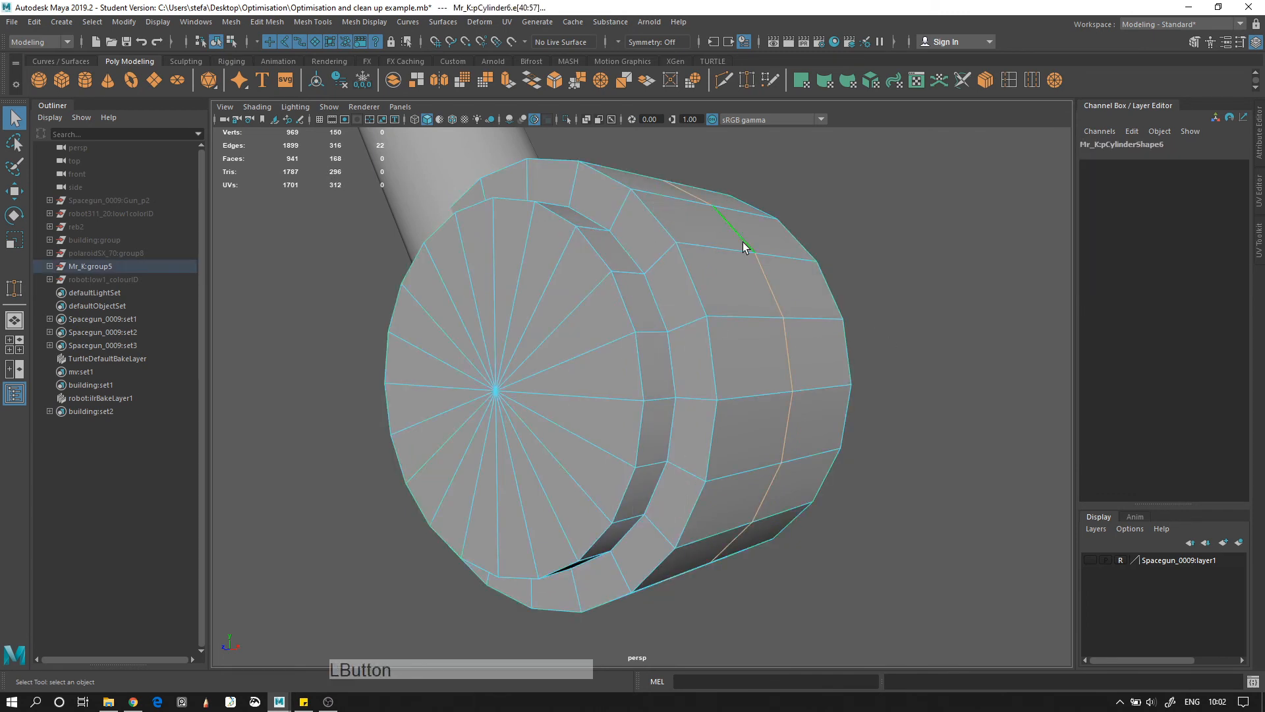
pyautogui.hotkey('ctrl', 'Delete')
pyautogui.click(742, 242)
pyautogui.click(742, 243)
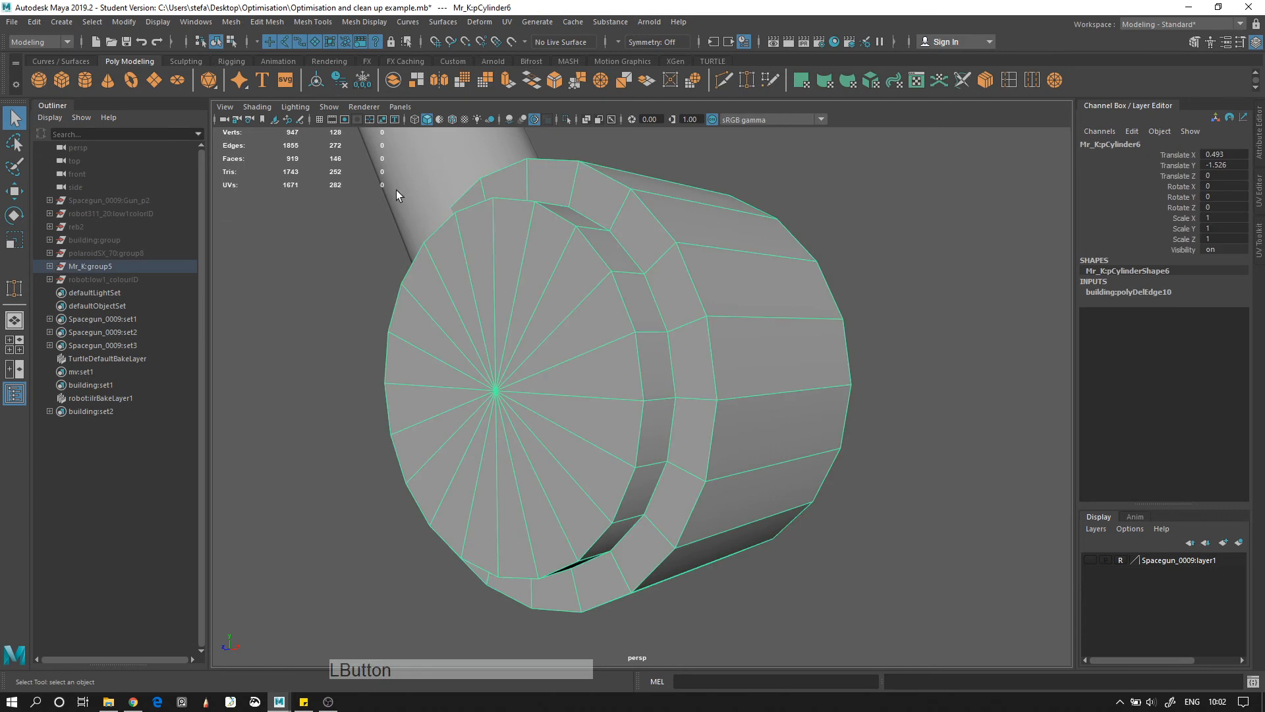
# Move the arm's connecting rod out of the lower joint, to Translate X 0.363 and Translate Y -1.373
pyautogui.keyDown('alt'); pyautogui.moveTo(356, 180); pyautogui.dragTo(650, 365); pyautogui.keyUp('alt')
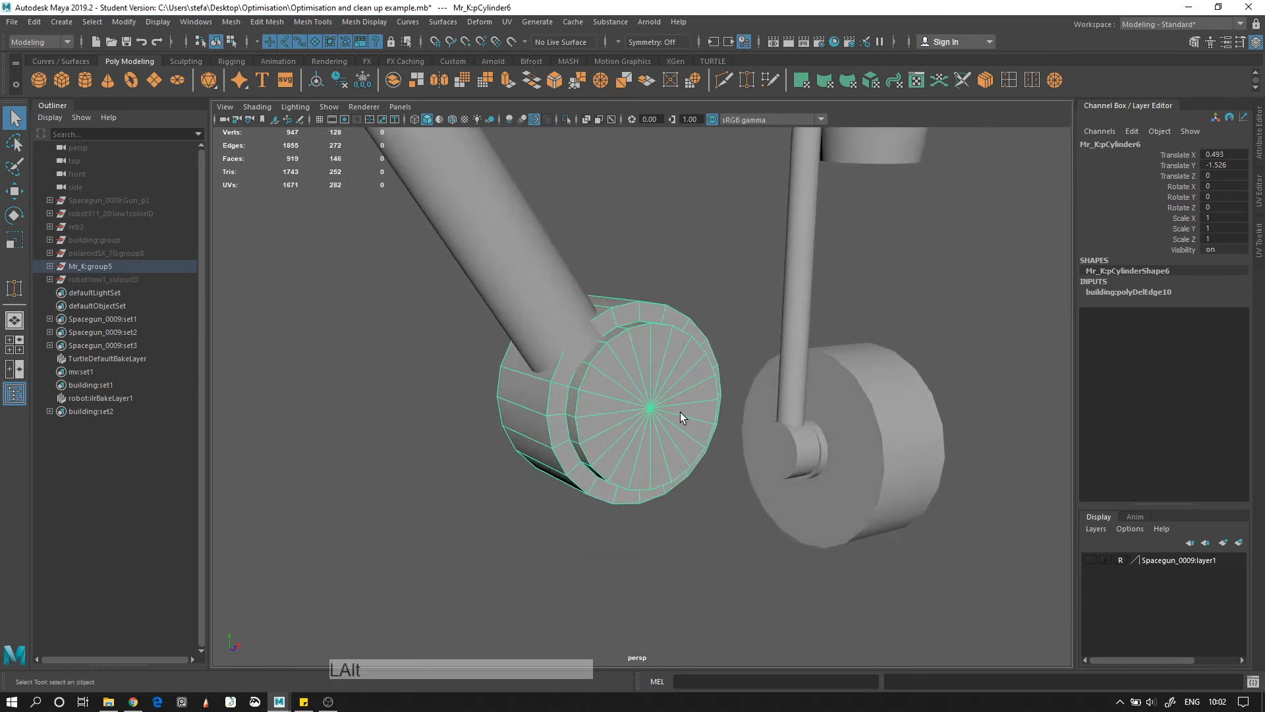
pyautogui.keyDown('alt'); pyautogui.moveTo(680, 412); pyautogui.dragTo(591, 322); pyautogui.keyUp('alt')
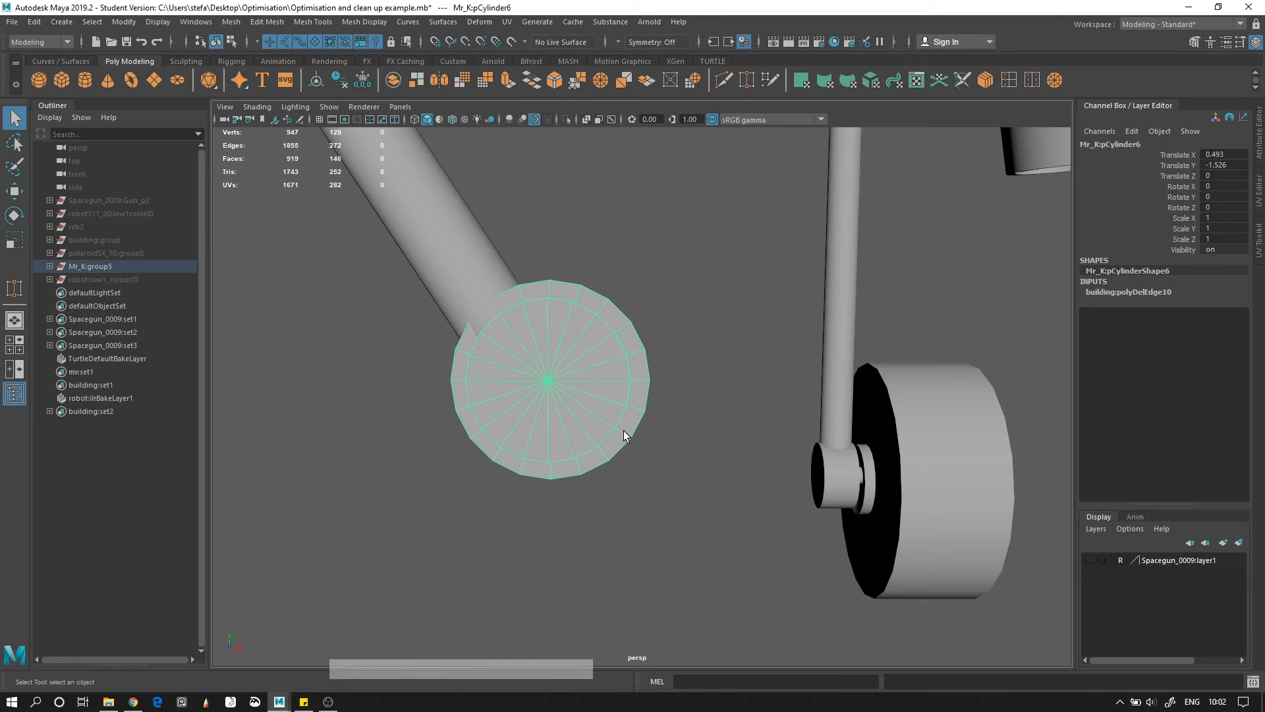
pyautogui.moveTo(572, 337); pyautogui.dragTo(428, 285, button='right')
pyautogui.keyDown('alt'); pyautogui.moveTo(529, 274); pyautogui.dragTo(604, 372, button='middle'); pyautogui.keyUp('alt')
pyautogui.click(532, 352)
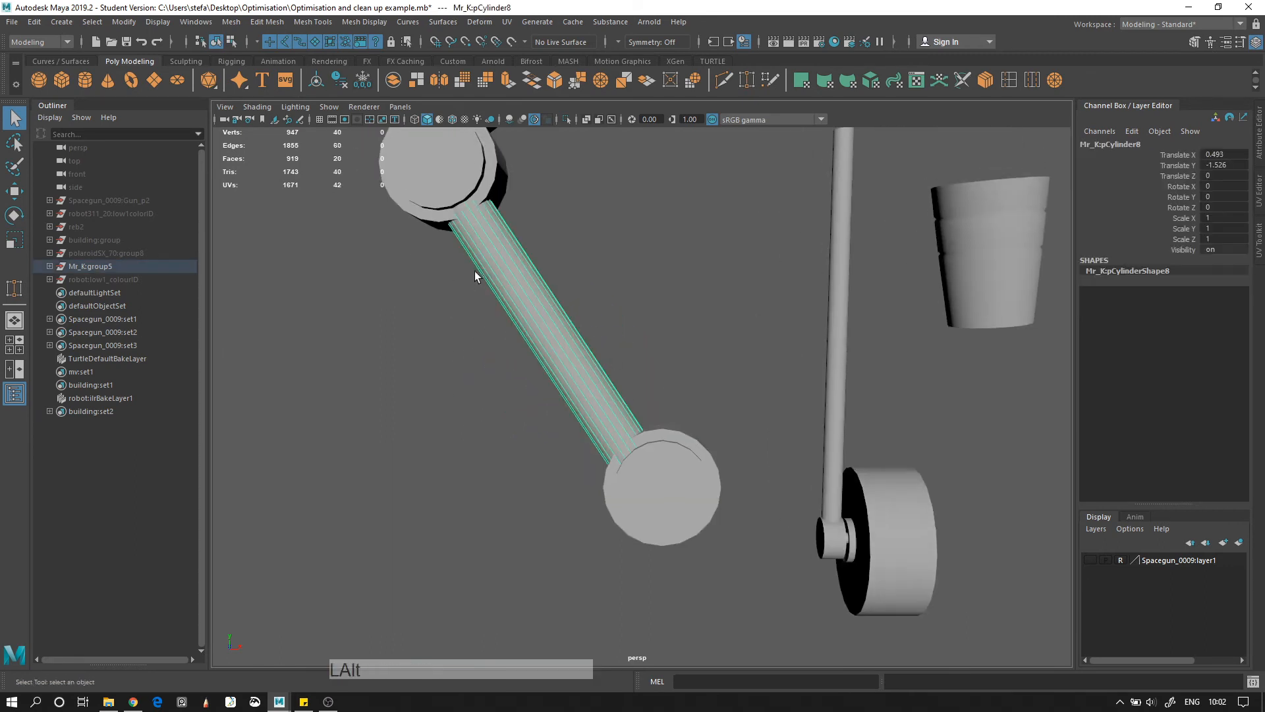
pyautogui.keyDown('alt'); pyautogui.moveTo(474, 271); pyautogui.dragTo(577, 303, button='right'); pyautogui.keyUp('alt')
pyautogui.keyDown('alt'); pyautogui.moveTo(578, 303); pyautogui.dragTo(622, 268); pyautogui.keyUp('alt')
pyautogui.click(547, 291)
pyautogui.click(587, 354)
pyautogui.press('w')
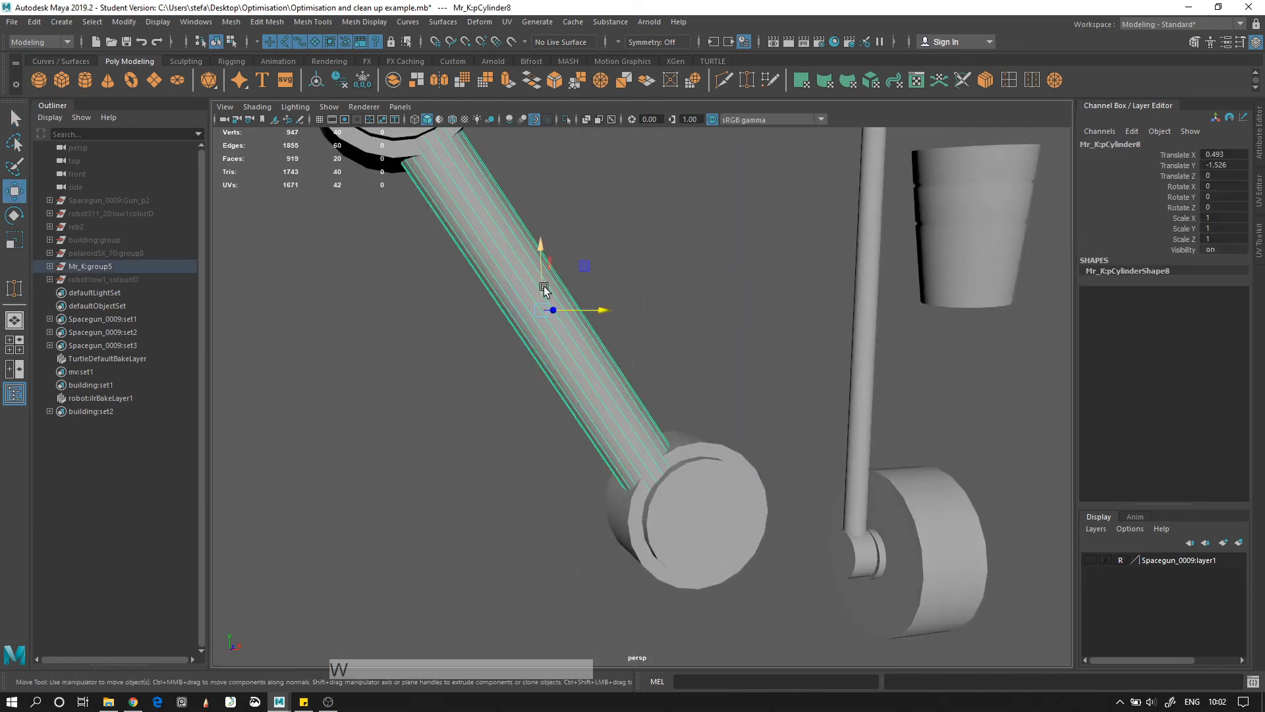
pyautogui.moveTo(534, 301); pyautogui.dragTo(626, 344)
# Examine the exposed end of the connecting rod and how it meets the arm's joints
pyautogui.keyDown('alt'); pyautogui.moveTo(627, 345); pyautogui.dragTo(838, 554, button='right'); pyautogui.keyUp('alt')
pyautogui.keyDown('alt'); pyautogui.moveTo(838, 553); pyautogui.dragTo(760, 342, button='middle'); pyautogui.keyUp('alt')
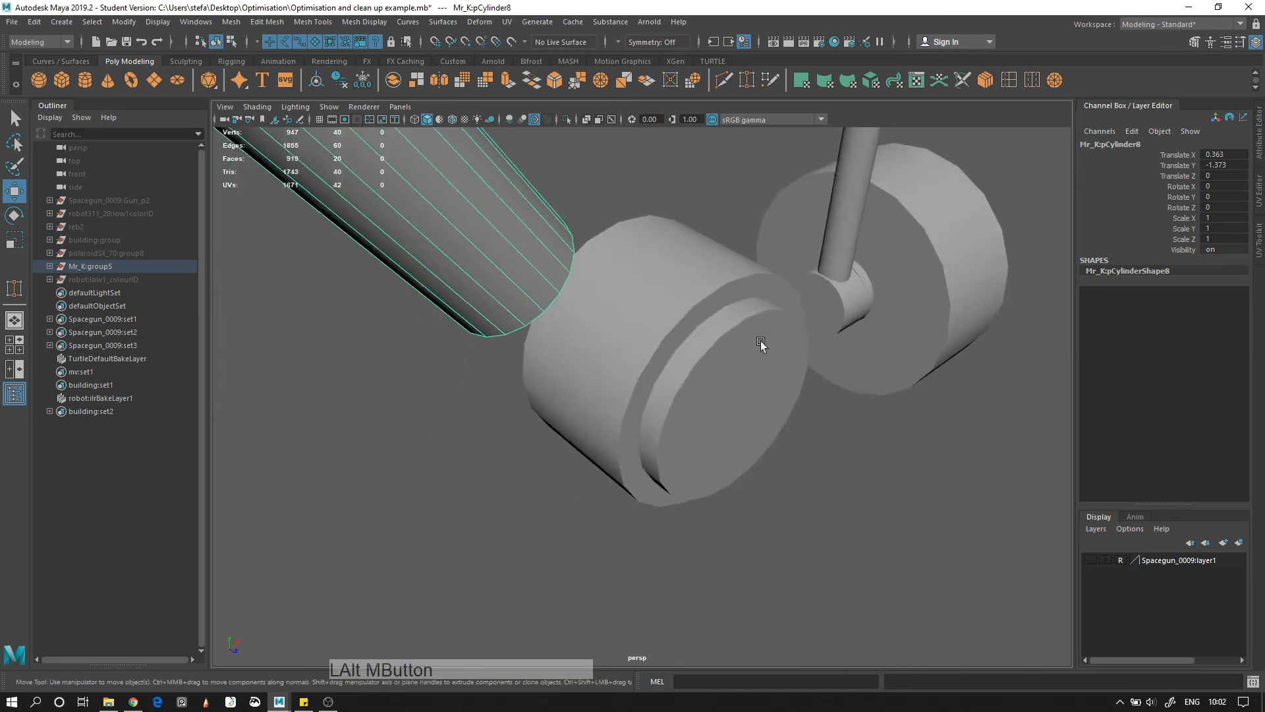
pyautogui.keyDown('alt'); pyautogui.moveTo(544, 204); pyautogui.dragTo(564, 221, button='right'); pyautogui.keyUp('alt')
pyautogui.keyDown('alt'); pyautogui.moveTo(564, 221); pyautogui.dragTo(610, 290, button='middle'); pyautogui.keyUp('alt')
pyautogui.click(640, 206)
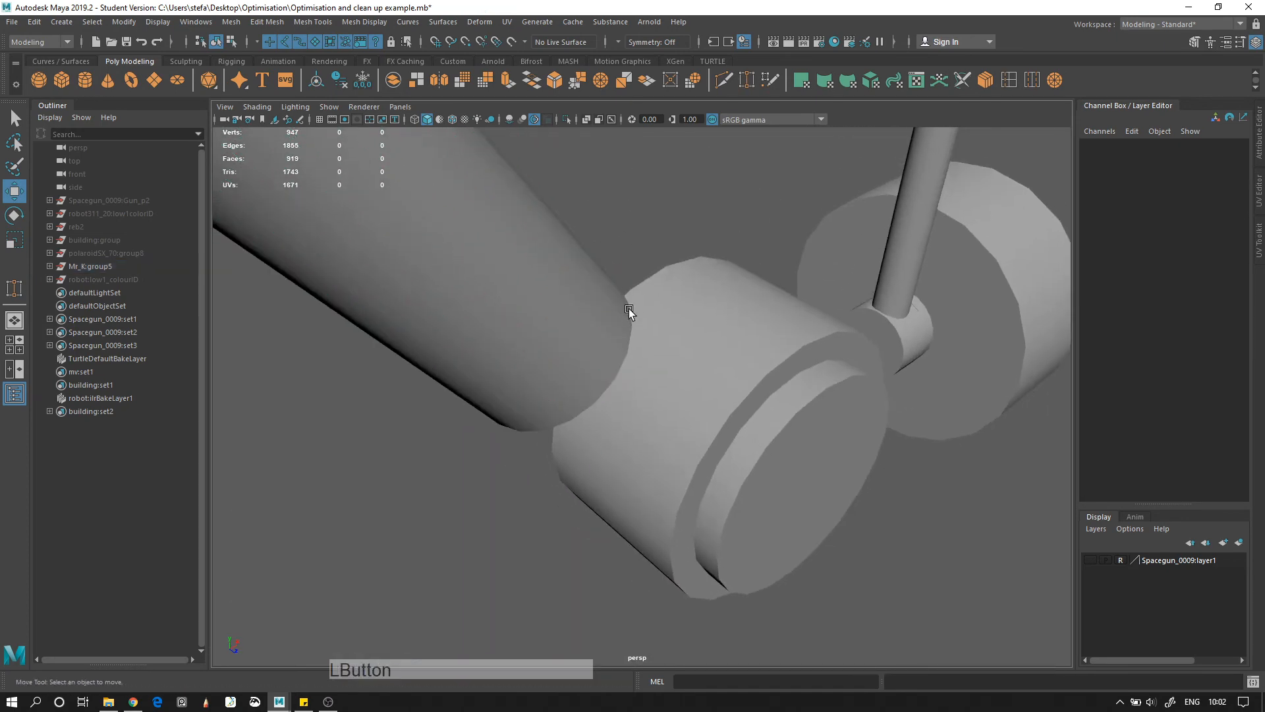
pyautogui.keyDown('alt'); pyautogui.moveTo(556, 406); pyautogui.dragTo(488, 305); pyautogui.keyUp('alt')
pyautogui.keyDown('alt'); pyautogui.moveTo(488, 305); pyautogui.dragTo(591, 409, button='middle'); pyautogui.keyUp('alt')
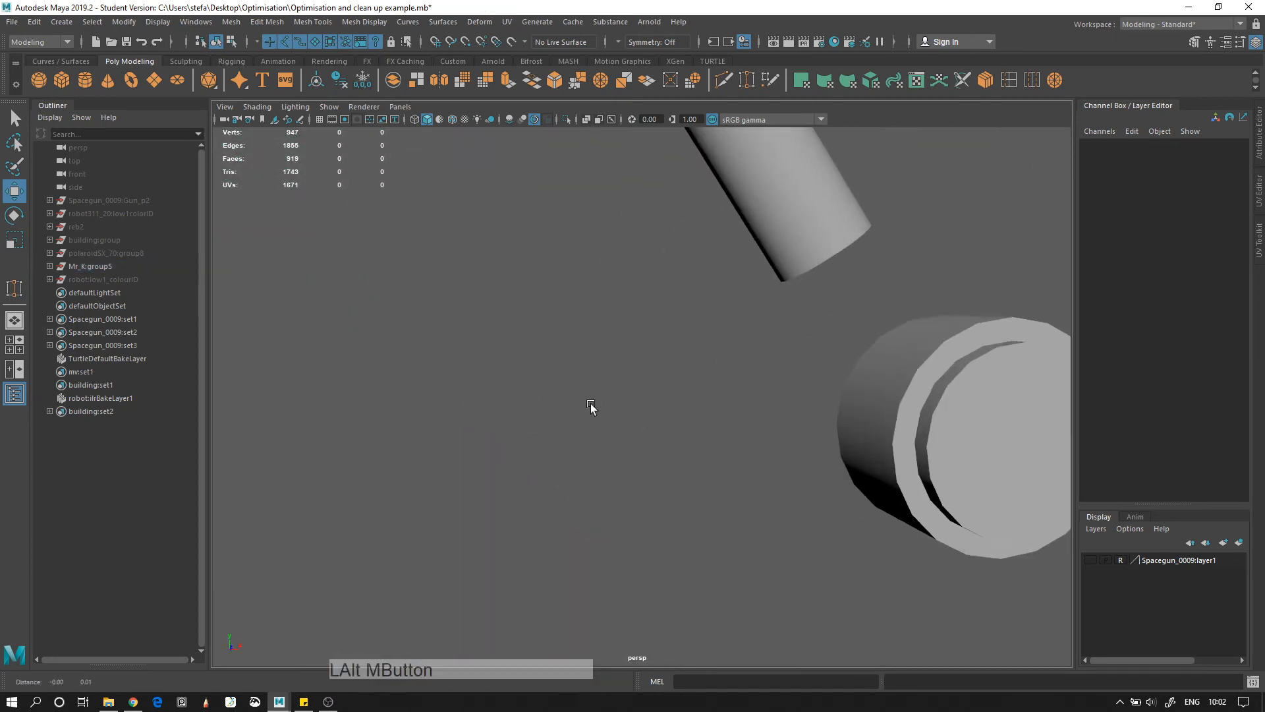
pyautogui.keyDown('alt'); pyautogui.moveTo(590, 410); pyautogui.dragTo(686, 466, button='right'); pyautogui.keyUp('alt')
pyautogui.keyDown('alt'); pyautogui.moveTo(686, 465); pyautogui.dragTo(639, 412, button='middle'); pyautogui.keyUp('alt')
pyautogui.keyDown('alt'); pyautogui.moveTo(639, 413); pyautogui.dragTo(480, 339, button='right'); pyautogui.keyUp('alt')
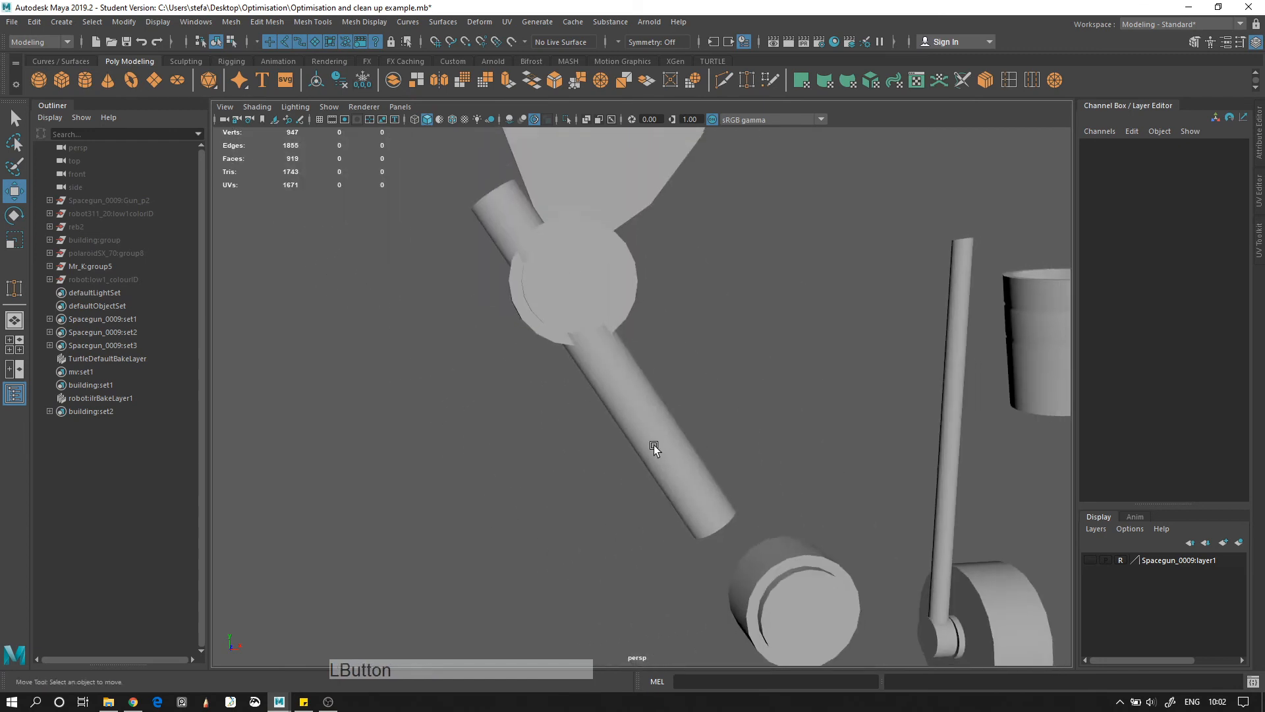
# Move the connecting rod clear of both joints, to Translate X 0.039 and Translate Y -1.657
pyautogui.click(655, 443)
pyautogui.keyDown('alt'); pyautogui.moveTo(655, 443); pyautogui.dragTo(692, 380); pyautogui.keyUp('alt')
pyautogui.moveTo(538, 433); pyautogui.dragTo(382, 555)
pyautogui.keyDown('alt'); pyautogui.moveTo(646, 519); pyautogui.dragTo(675, 328, button='middle'); pyautogui.keyUp('alt')
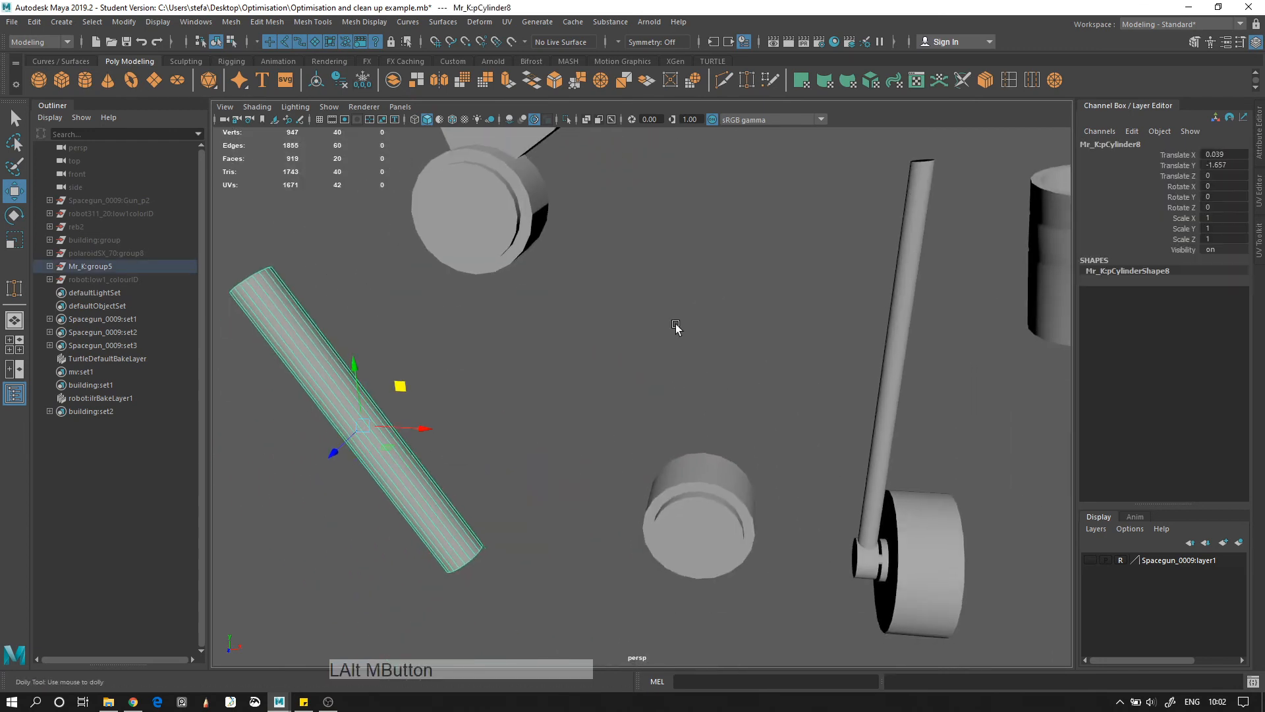
# Create a polygon cylinder, scale it uniformly to 0.077, and place it between the joints at Translate X -1.1, Y 0.592
pyautogui.keyDown('alt'); pyautogui.moveTo(675, 328); pyautogui.dragTo(573, 264, button='right'); pyautogui.keyUp('alt')
pyautogui.click(83, 81)
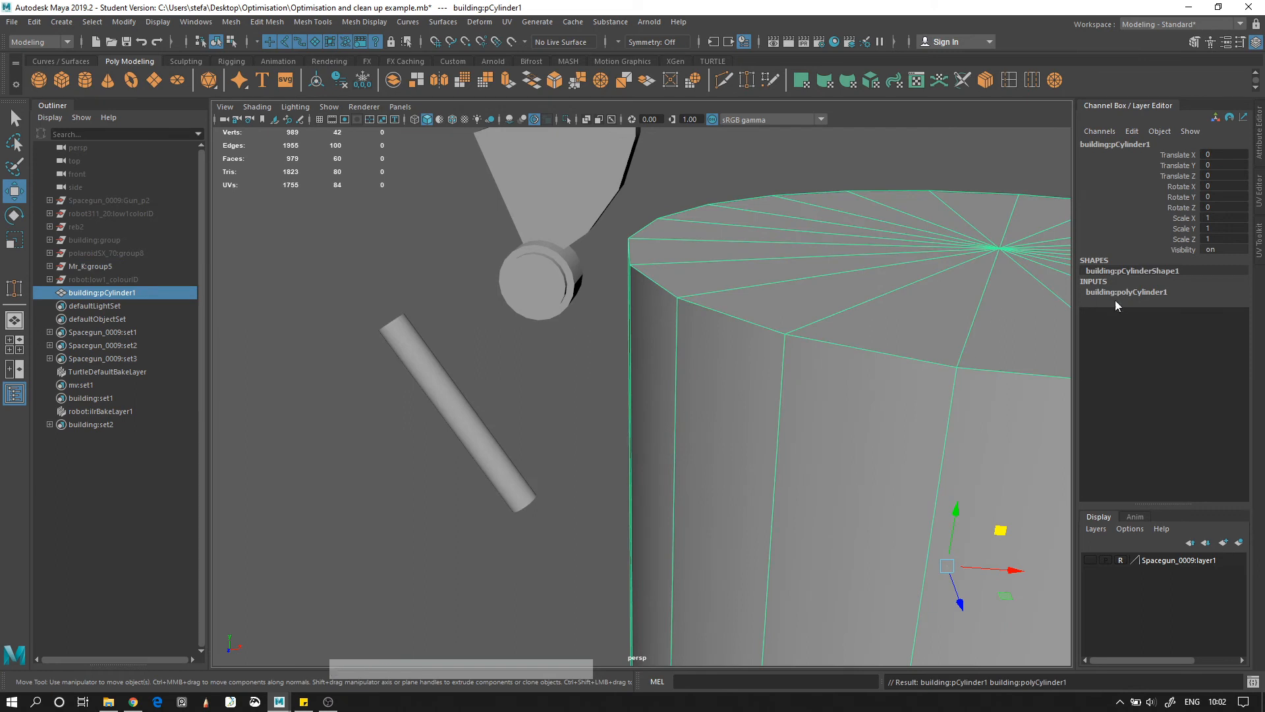
pyautogui.press('r')
pyautogui.moveTo(947, 564); pyautogui.dragTo(403, 422)
pyautogui.press('w')
pyautogui.moveTo(993, 528); pyautogui.dragTo(643, 334)
# Set the new cylinder's Subdivisions Axis to 6
pyautogui.click(1131, 294)
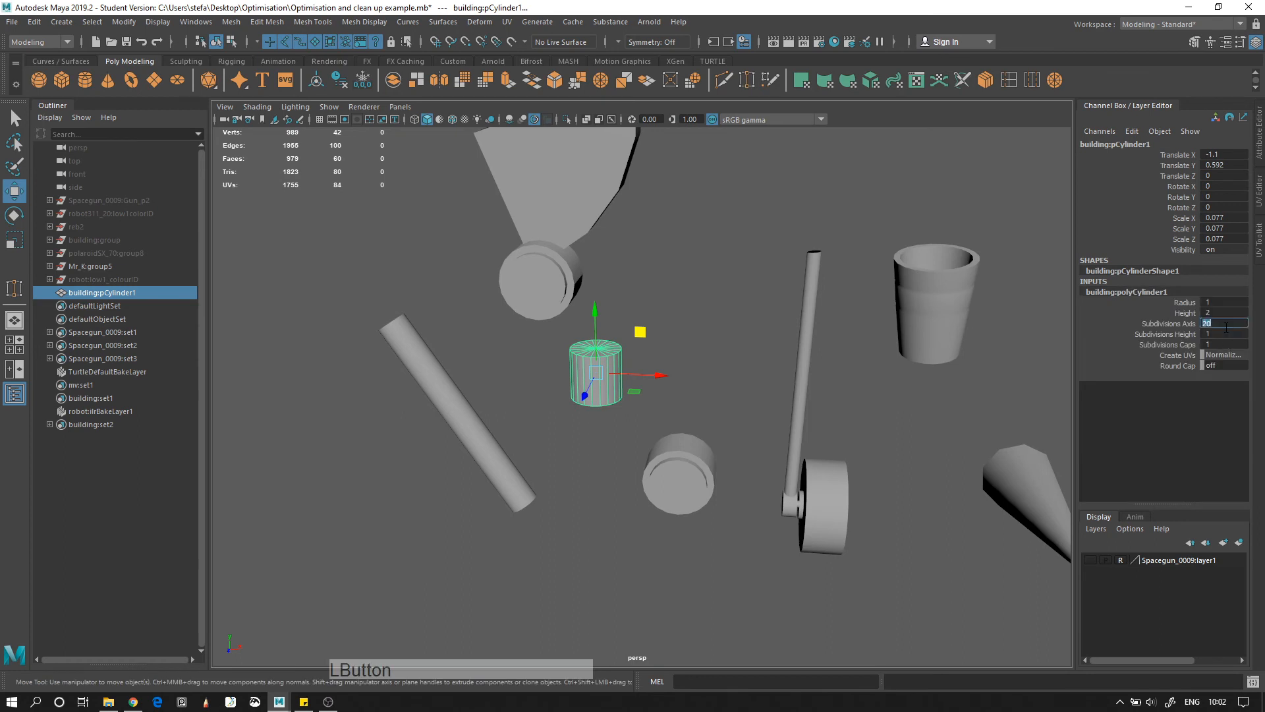
pyautogui.write('6')
pyautogui.press('Return')
pyautogui.keyDown('alt'); pyautogui.moveTo(610, 301); pyautogui.dragTo(608, 353, button='right'); pyautogui.keyUp('alt')
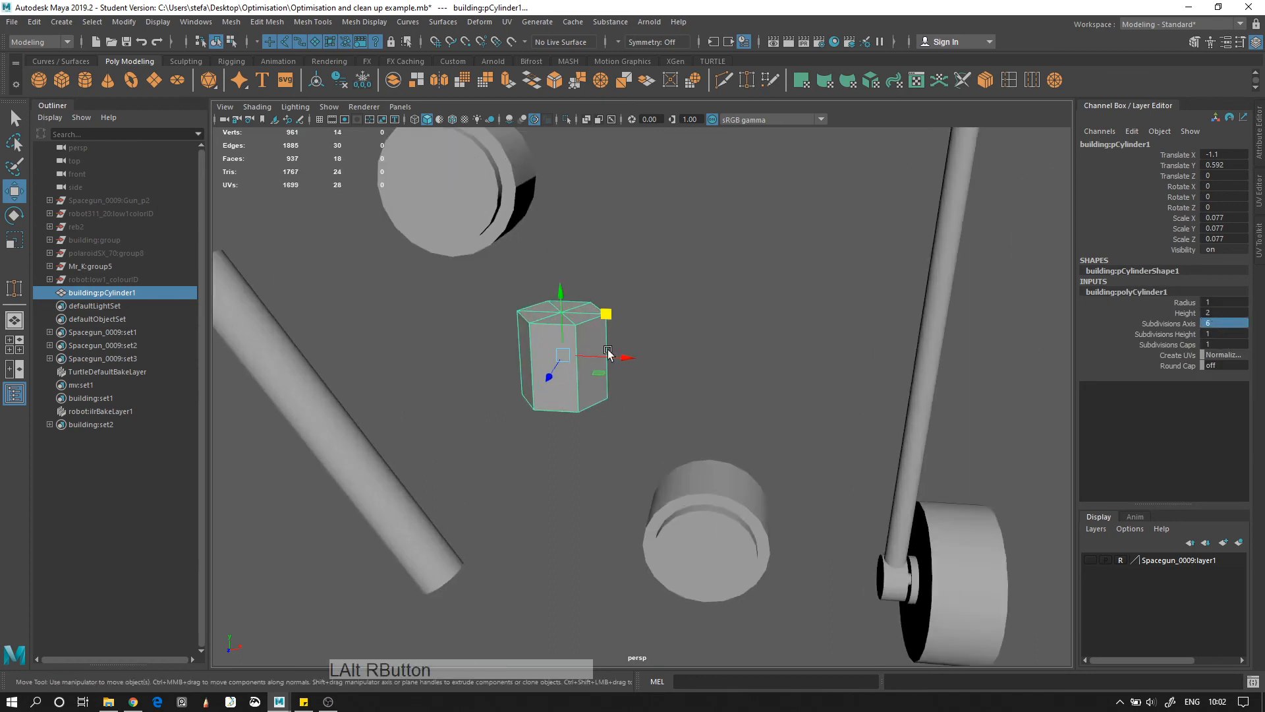
# Fit the six-sided cylinder between the joints with Rotate Z 33.223, Scale Y 0.314, Scale X and Z 0.041, and Translate Z 0.089
pyautogui.press('e')
pyautogui.moveTo(595, 306); pyautogui.dragTo(483, 288)
pyautogui.press('r')
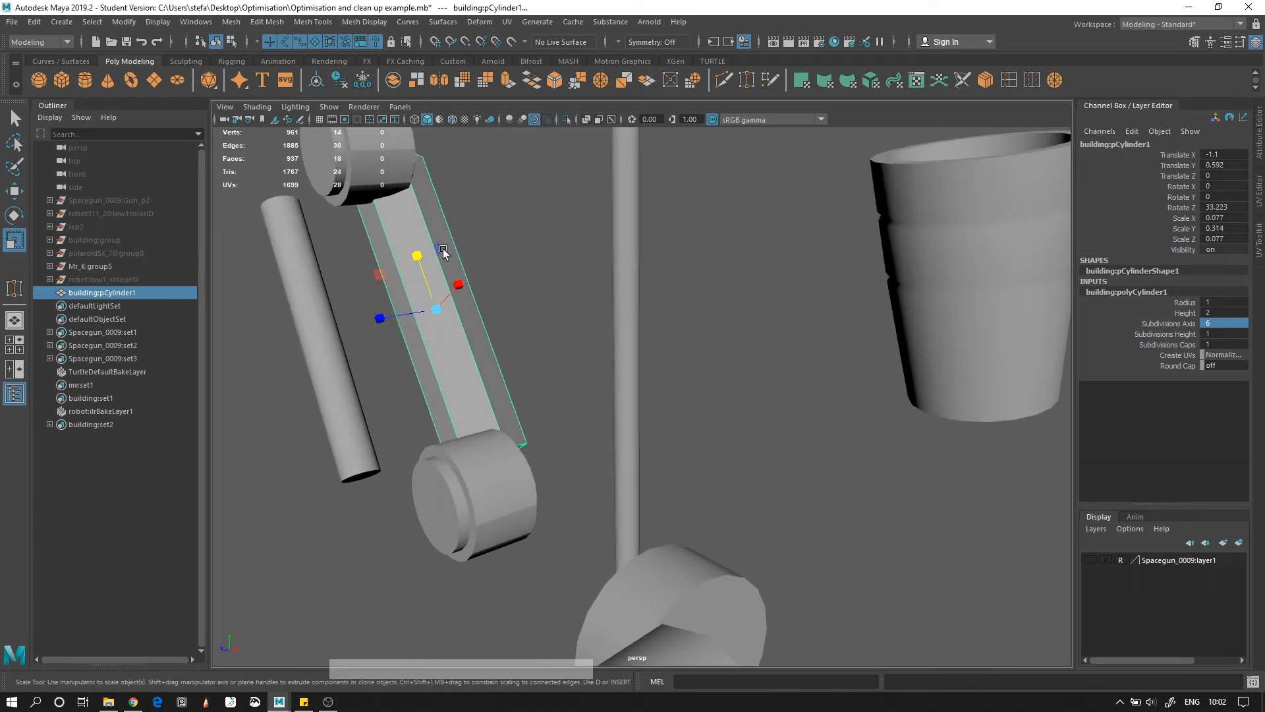
pyautogui.keyDown('alt'); pyautogui.moveTo(417, 332); pyautogui.dragTo(513, 379); pyautogui.keyUp('alt')
pyautogui.moveTo(550, 516); pyautogui.dragTo(653, 369)
pyautogui.press('w')
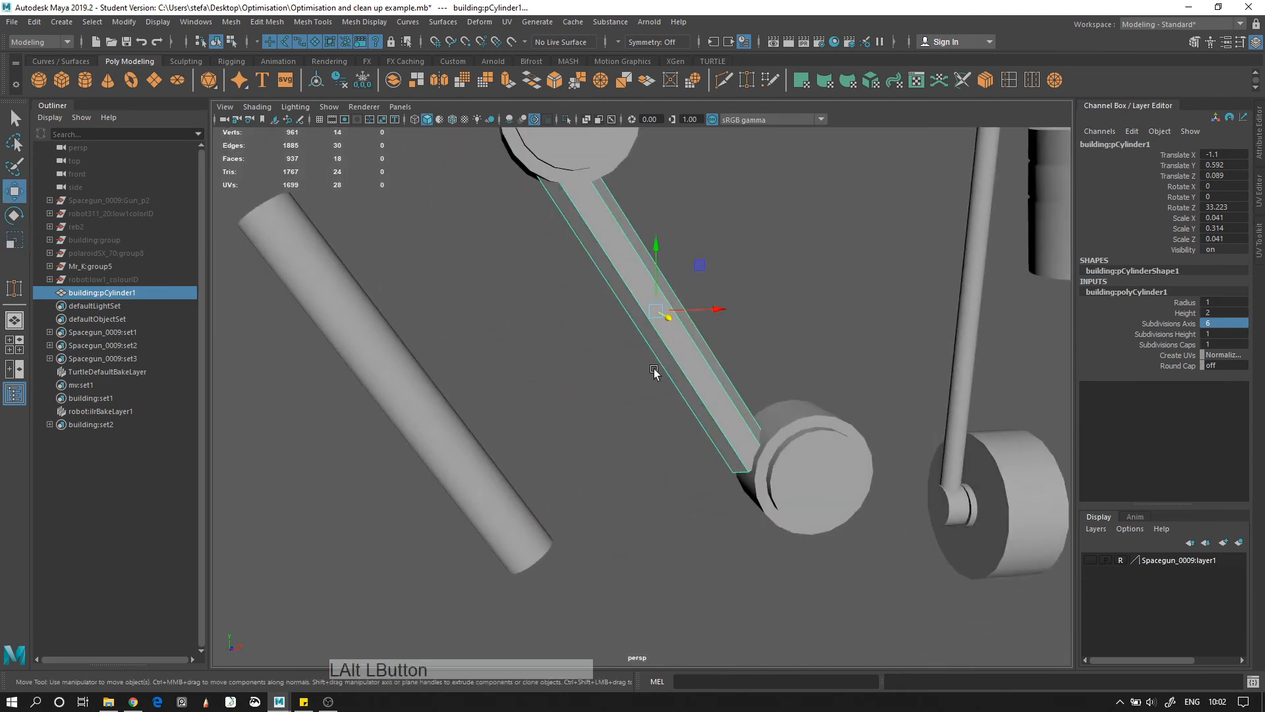
# Soften the lengthwise edges of the six-sided replacement cylinder between the arm joints
pyautogui.moveTo(700, 265)
pyautogui.mouseDown()
pyautogui.moveTo(720, 243)
pyautogui.moveTo(710, 263)
pyautogui.mouseUp()
pyautogui.click(710, 264)
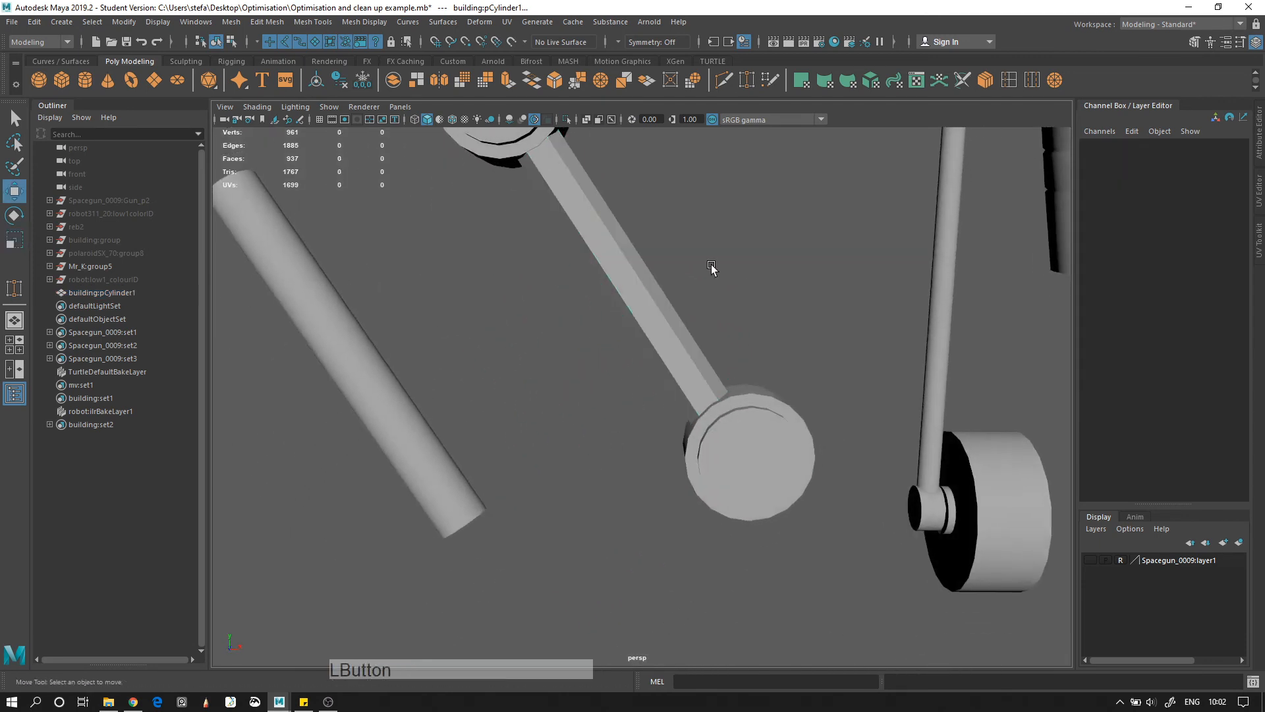
pyautogui.click(622, 256)
pyautogui.moveTo(615, 249); pyautogui.dragTo(616, 213, button='right')
pyautogui.moveTo(543, 313); pyautogui.dragTo(659, 245)
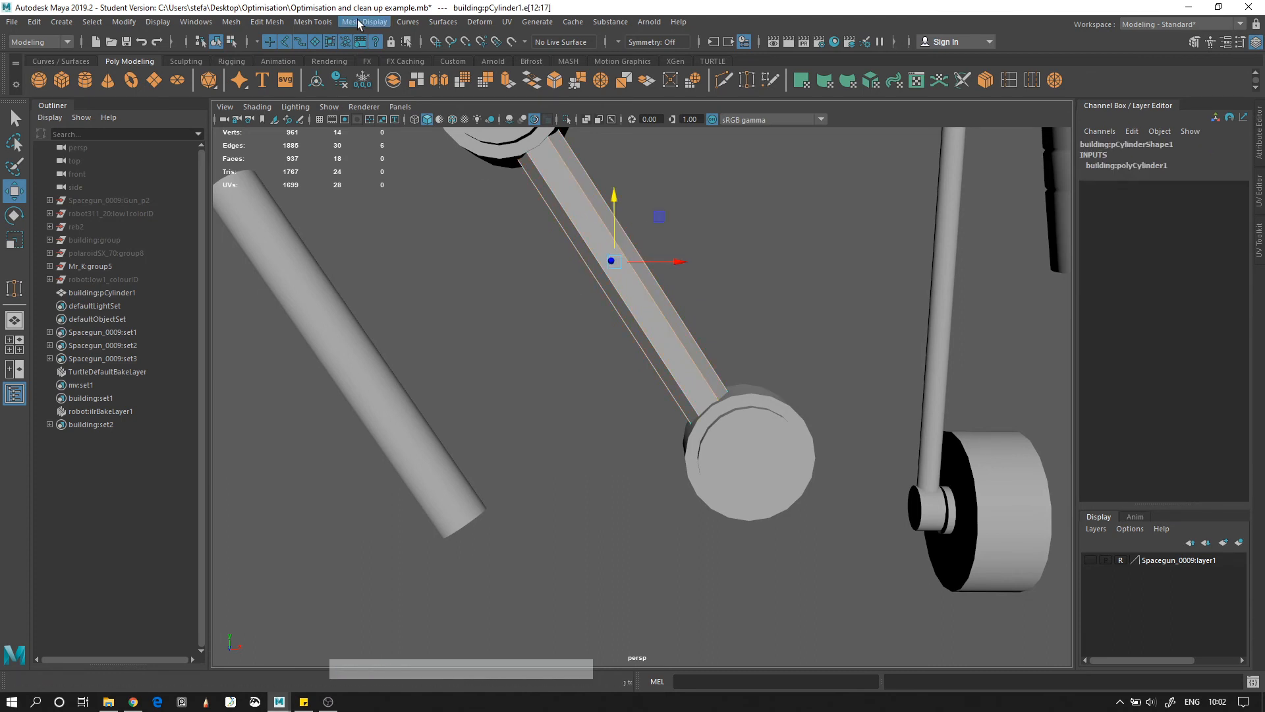
pyautogui.click(359, 24)
pyautogui.click(394, 136)
pyautogui.click(737, 262)
# Reposition the cylinder between the joints at Translate X -1.058, Y 0.629, Z 0.068
pyautogui.moveTo(736, 262)
pyautogui.keyDown('alt'); pyautogui.mouseDown()
pyautogui.moveTo(596, 308)
pyautogui.moveTo(520, 300)
pyautogui.moveTo(486, 268)
pyautogui.moveTo(604, 283)
pyautogui.moveTo(672, 254)
pyautogui.moveTo(572, 374)
pyautogui.moveTo(444, 234)
pyautogui.mouseUp(); pyautogui.keyUp('alt')
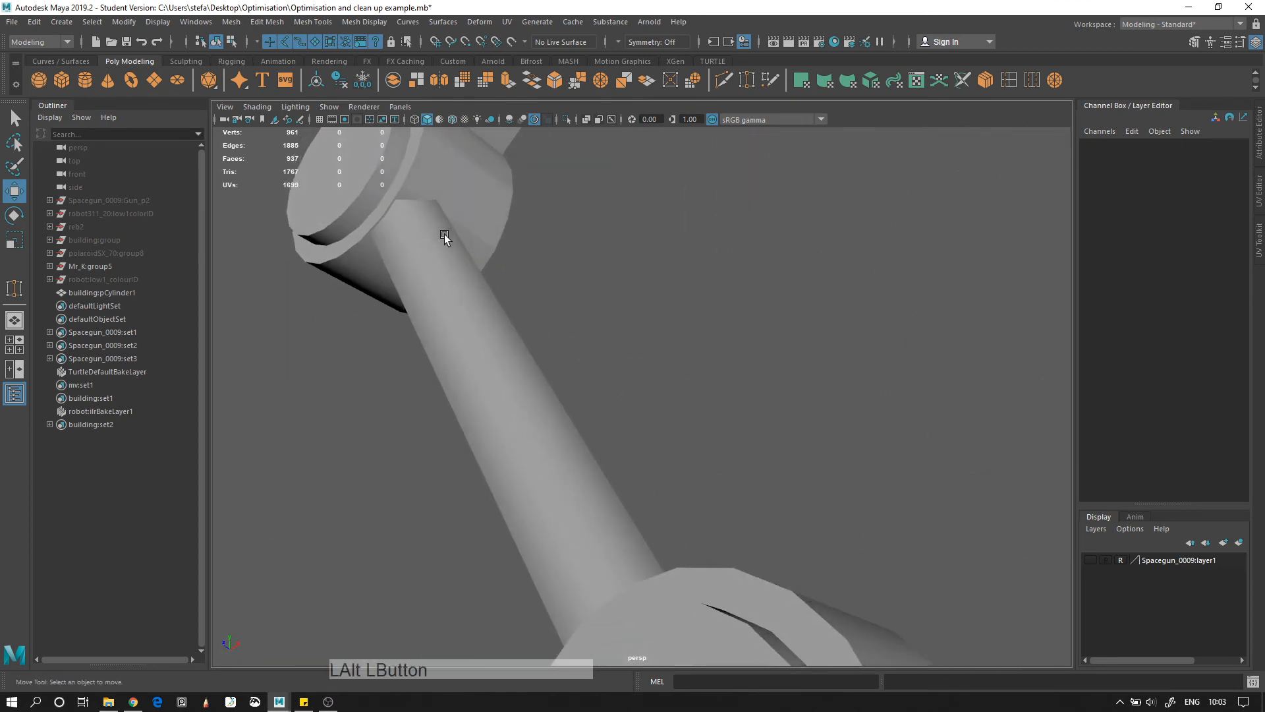
pyautogui.click(460, 282)
pyautogui.moveTo(442, 343); pyautogui.dragTo(462, 351)
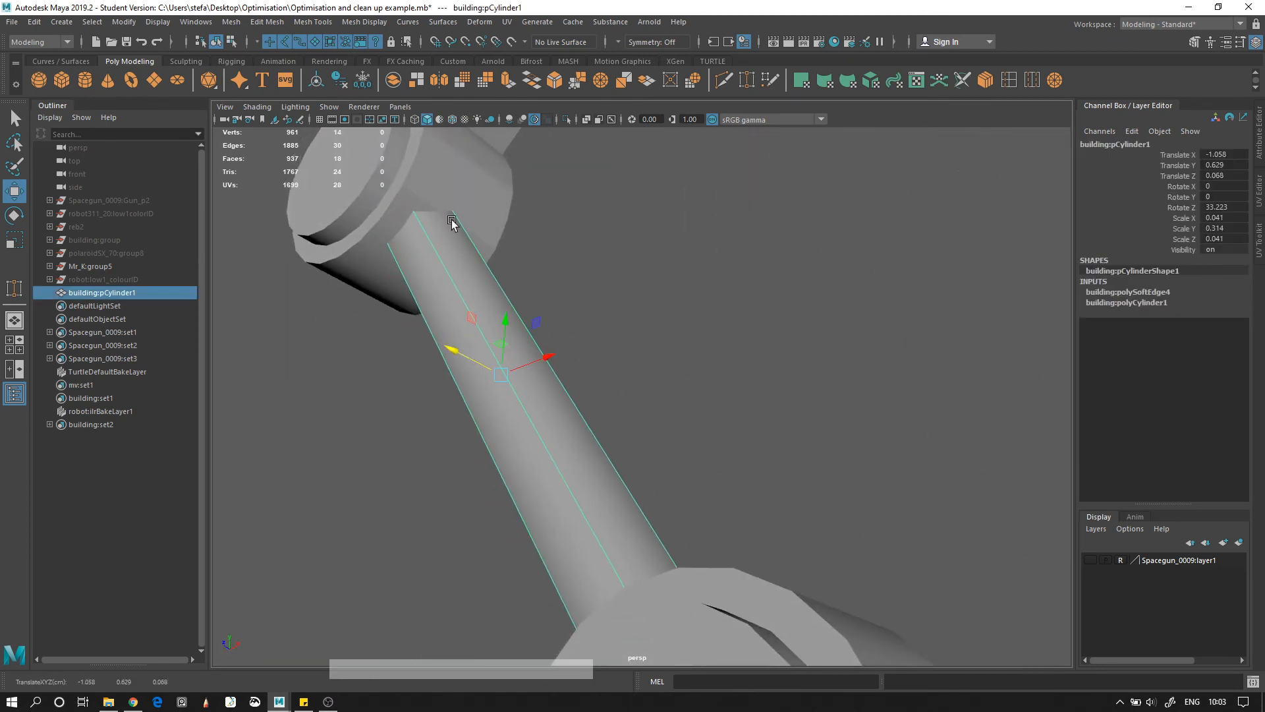
pyautogui.keyDown('alt'); pyautogui.moveTo(395, 233); pyautogui.dragTo(489, 244); pyautogui.keyUp('alt')
pyautogui.click(476, 252)
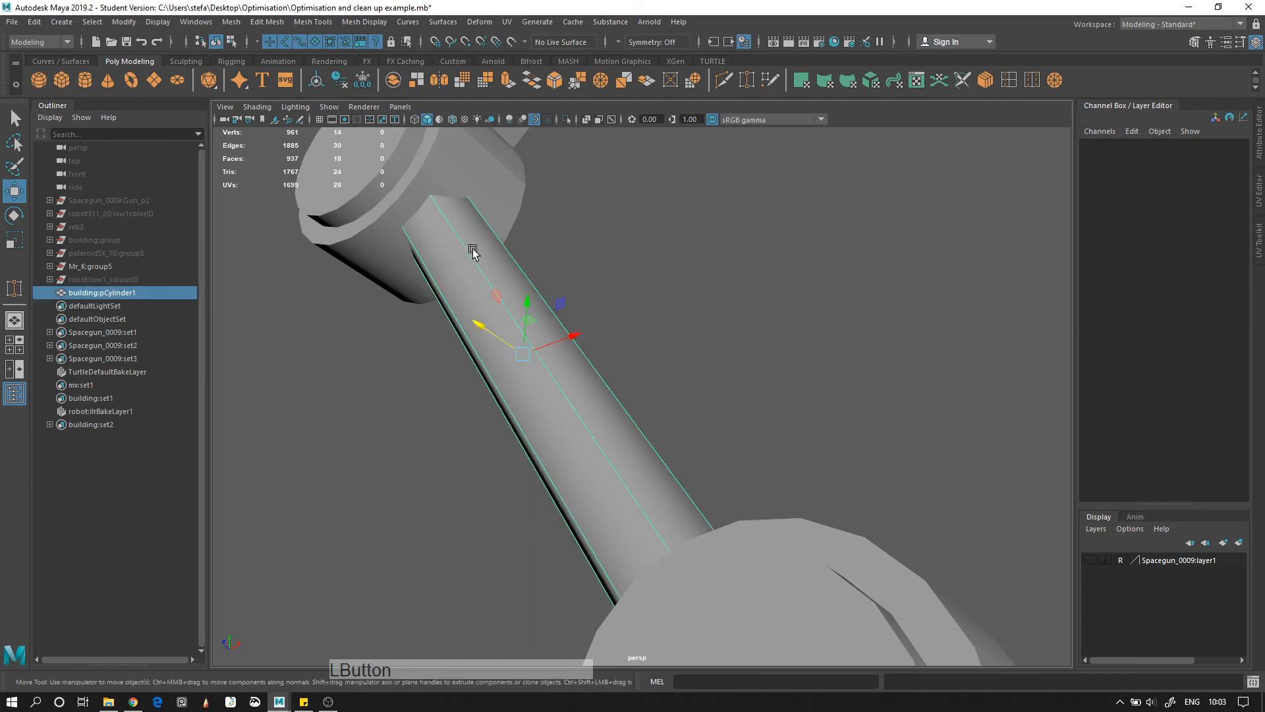
# Set the replacement cylinder's Subdivisions Axis to 10
pyautogui.click(1133, 302)
pyautogui.click(1179, 333)
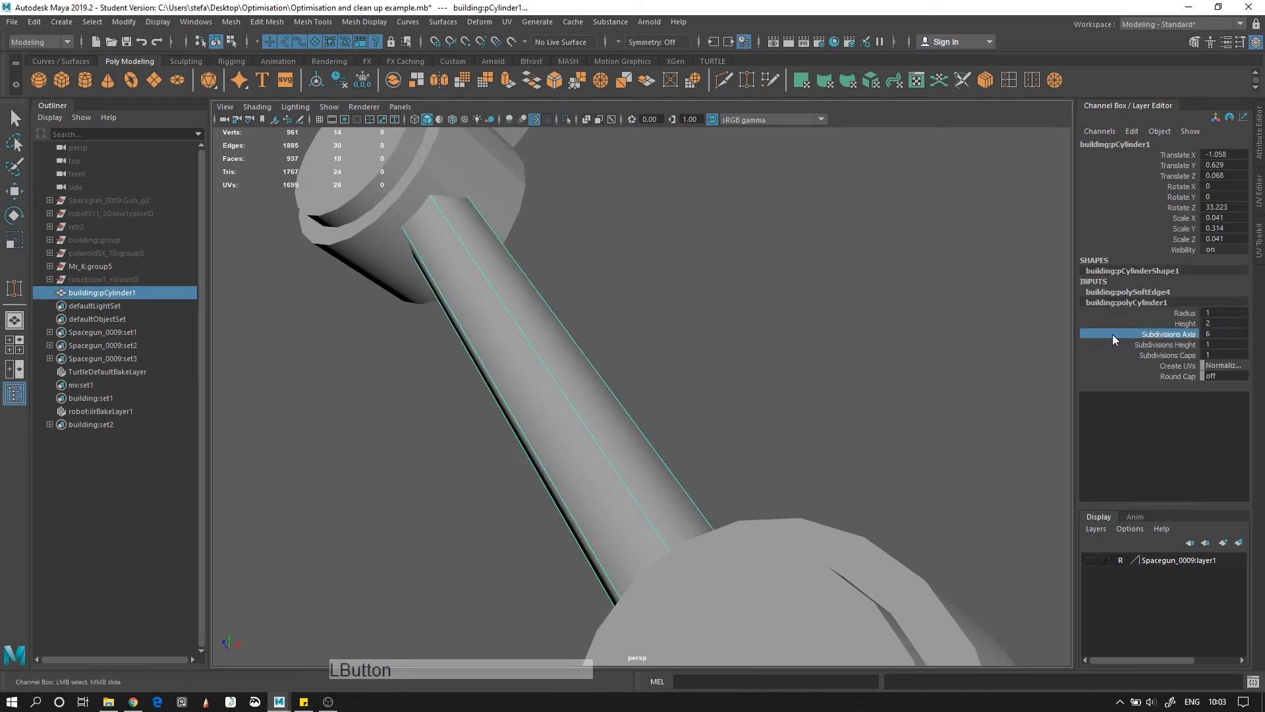
pyautogui.moveTo(1112, 334); pyautogui.dragTo(875, 343, button='middle')
pyautogui.press('w')
pyautogui.click(834, 351)
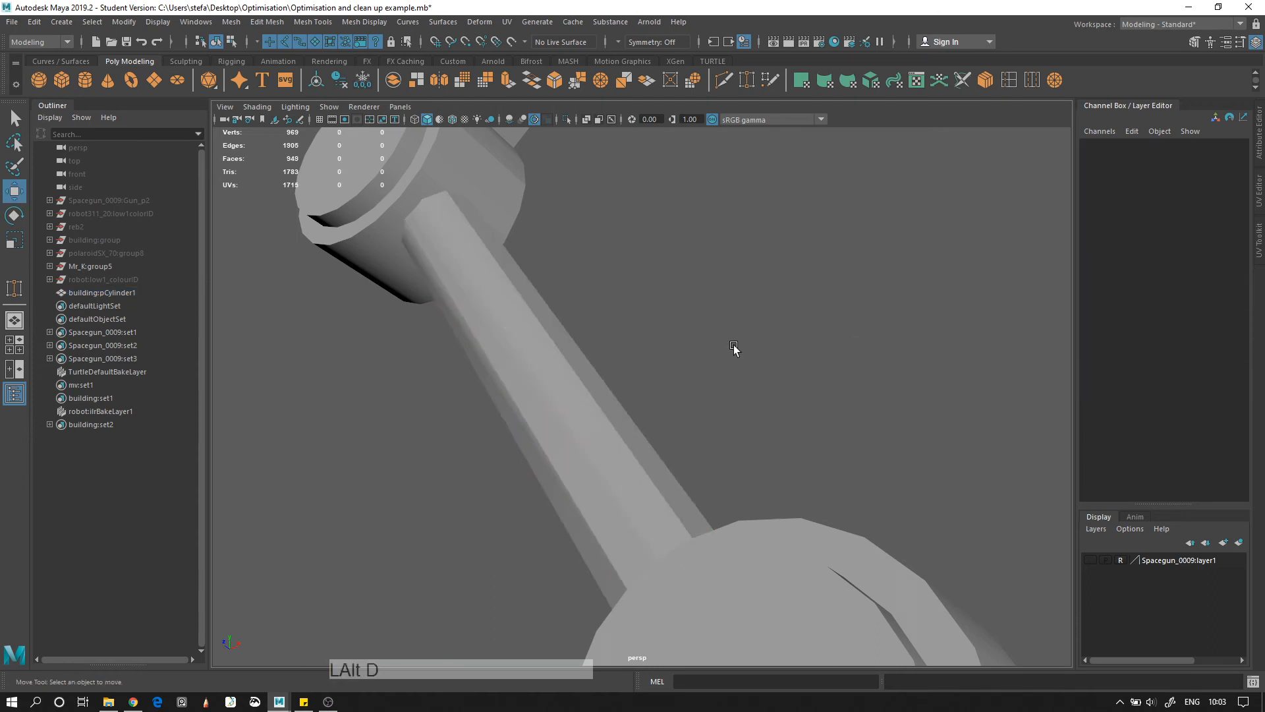
# Apply Soften Edge to the whole ten-sided replacement cylinder between the joints
pyautogui.keyDown('alt'); pyautogui.moveTo(733, 346); pyautogui.dragTo(593, 366, button='right'); pyautogui.keyUp('alt')
pyautogui.click(562, 372)
pyautogui.click(365, 22)
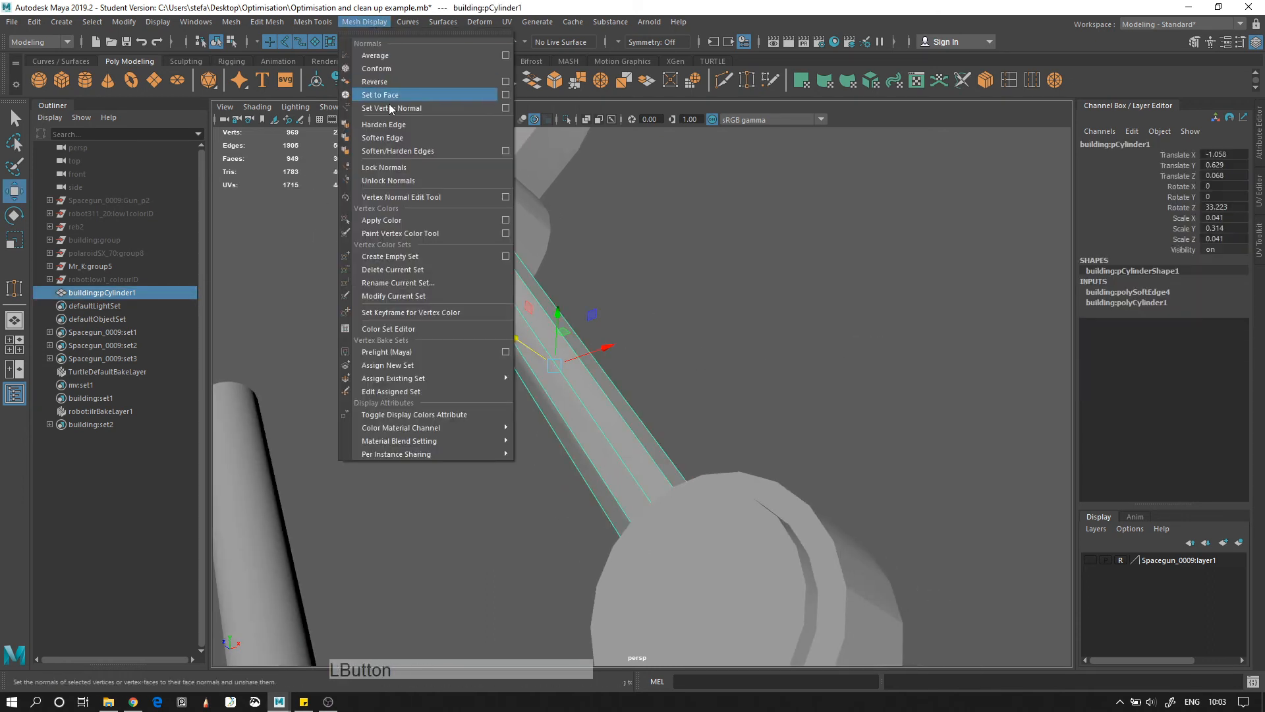
pyautogui.click(387, 141)
pyautogui.click(740, 272)
pyautogui.keyDown('alt'); pyautogui.moveTo(740, 271); pyautogui.dragTo(738, 276); pyautogui.keyUp('alt')
pyautogui.keyDown('alt'); pyautogui.moveTo(737, 277); pyautogui.dragTo(436, 511, button='right'); pyautogui.keyUp('alt')
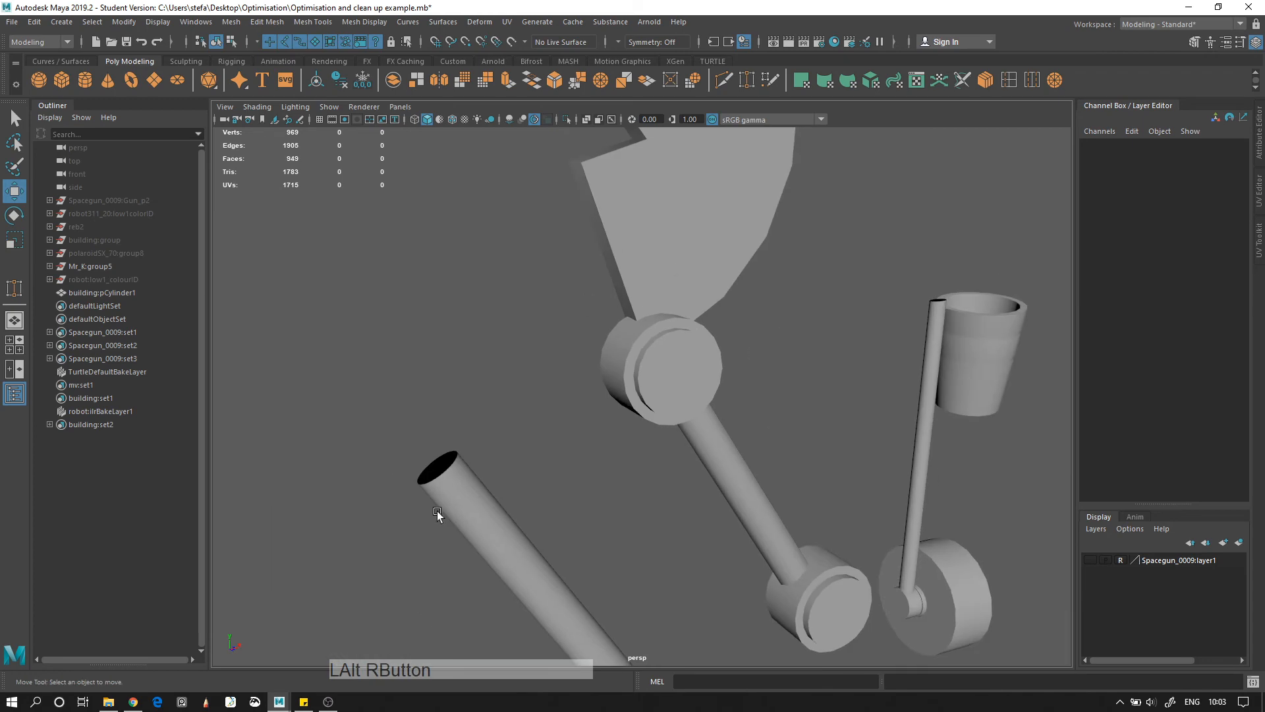
# Compare the topology and shading of the ten-sided replacement rod with those of the original dense rod
pyautogui.click(437, 511)
pyautogui.keyDown('alt'); pyautogui.moveTo(474, 400); pyautogui.dragTo(703, 395, button='right'); pyautogui.keyUp('alt')
pyautogui.keyDown('alt'); pyautogui.moveTo(703, 395); pyautogui.dragTo(912, 252); pyautogui.keyUp('alt')
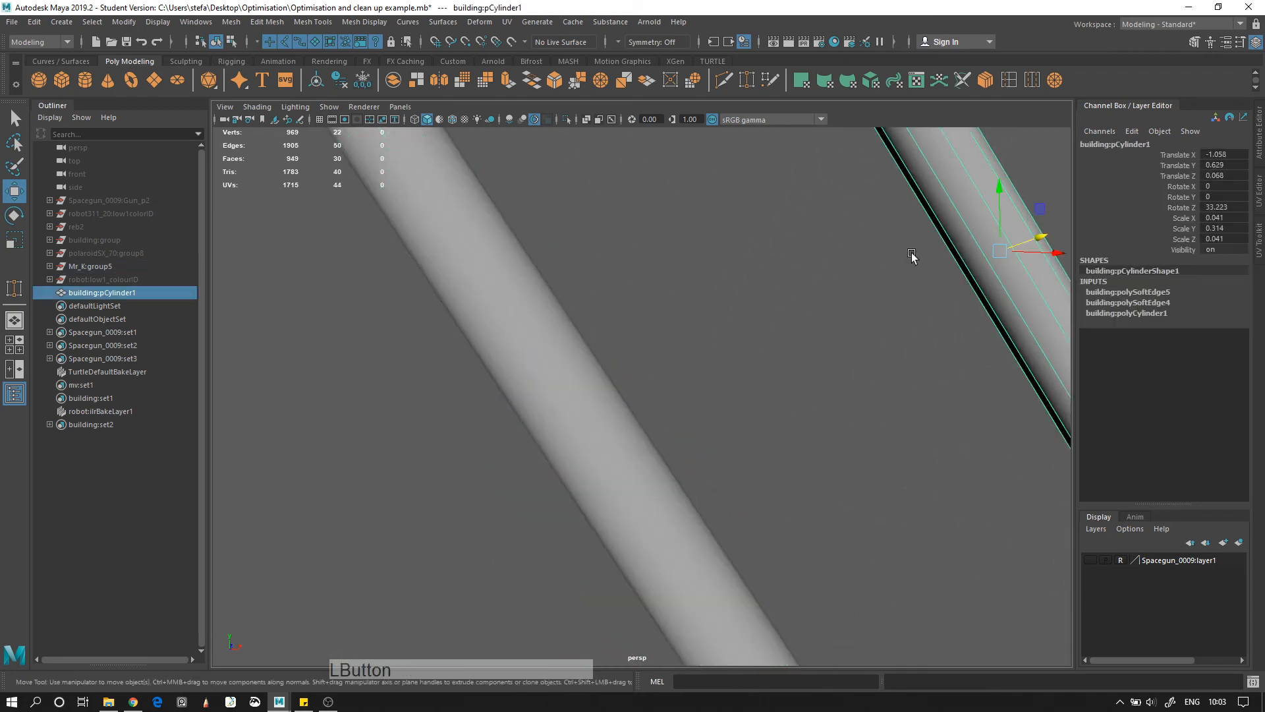
pyautogui.keyDown('alt'); pyautogui.moveTo(911, 252); pyautogui.dragTo(685, 296, button='middle'); pyautogui.keyUp('alt')
pyautogui.keyDown('alt'); pyautogui.moveTo(686, 296); pyautogui.dragTo(596, 268, button='right'); pyautogui.keyUp('alt')
pyautogui.click(427, 484)
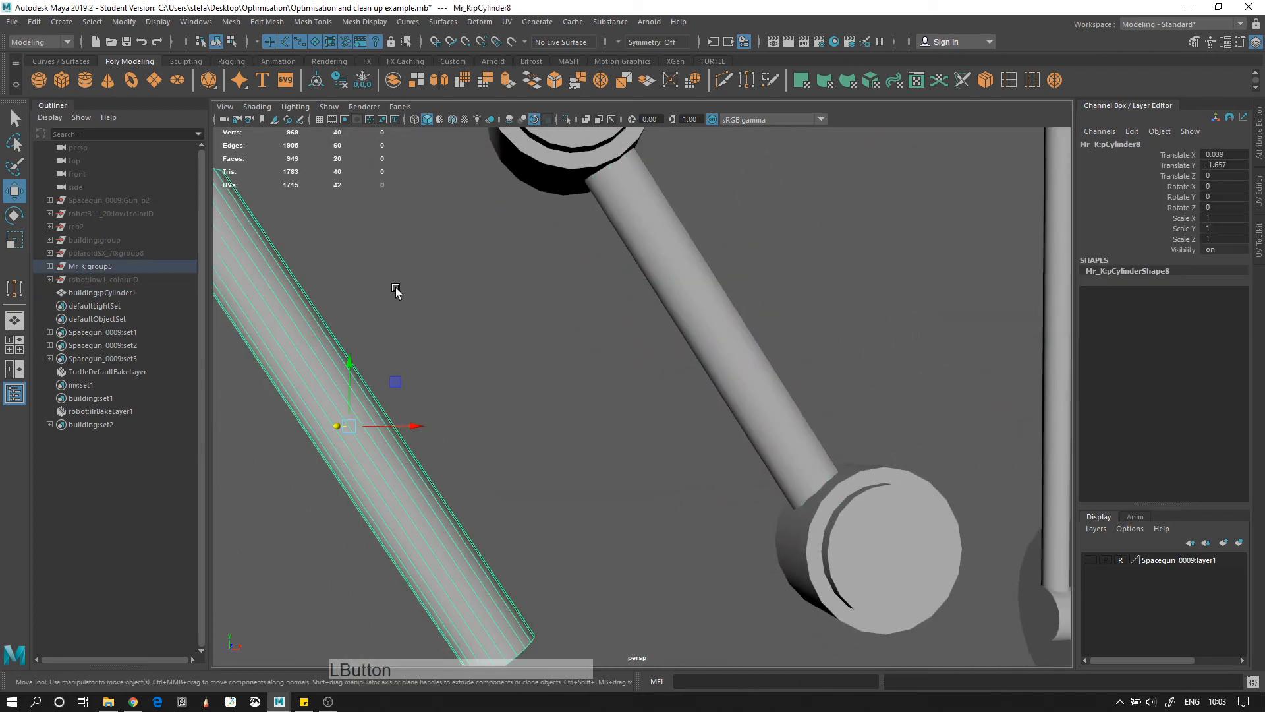
pyautogui.press('q')
pyautogui.click(438, 286)
pyautogui.click(288, 319)
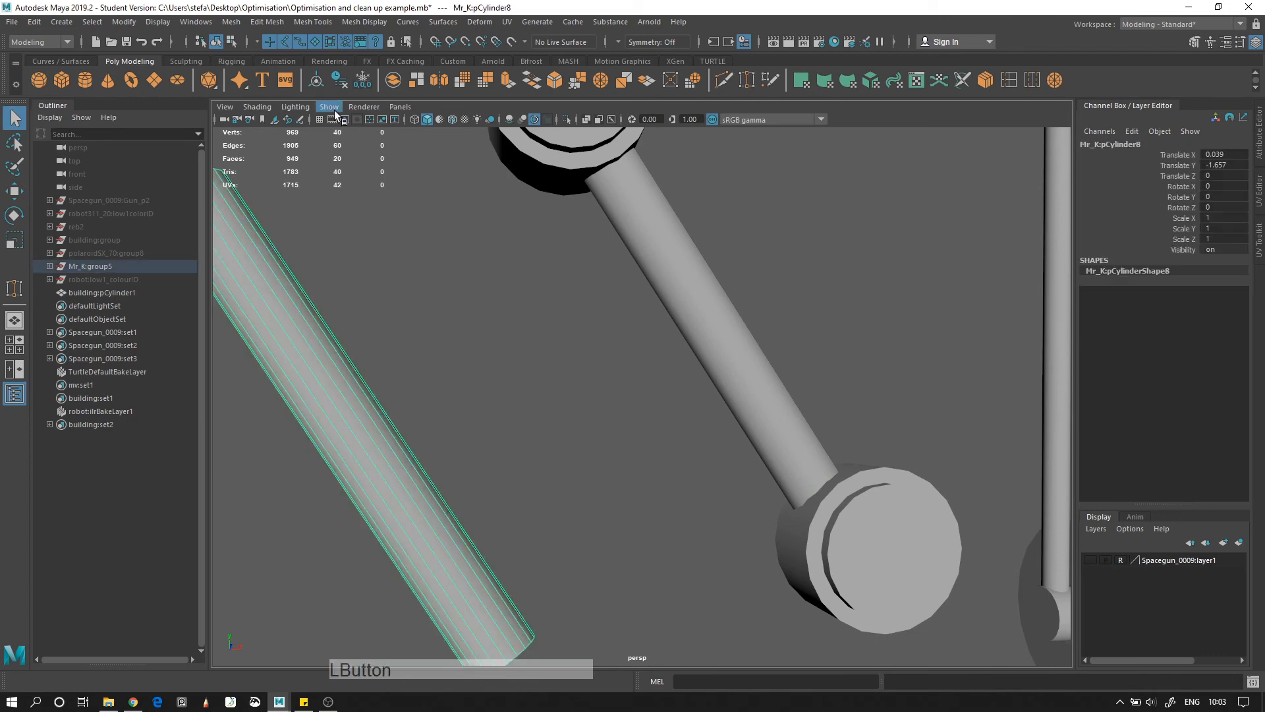
# Isolate the replacement rod, delete the cap faces at both of its ends, and show the rest of the scene again
pyautogui.click(603, 223)
pyautogui.click(643, 239)
pyautogui.keyDown('alt'); pyautogui.moveTo(643, 240); pyautogui.dragTo(643, 123); pyautogui.keyUp('alt')
pyautogui.click(566, 119)
pyautogui.keyDown('alt'); pyautogui.moveTo(689, 217); pyautogui.dragTo(638, 155); pyautogui.keyUp('alt')
pyautogui.moveTo(635, 150); pyautogui.dragTo(635, 185, button='right')
pyautogui.keyDown('alt'); pyautogui.moveTo(655, 161); pyautogui.dragTo(581, 198, button='middle'); pyautogui.keyUp('alt')
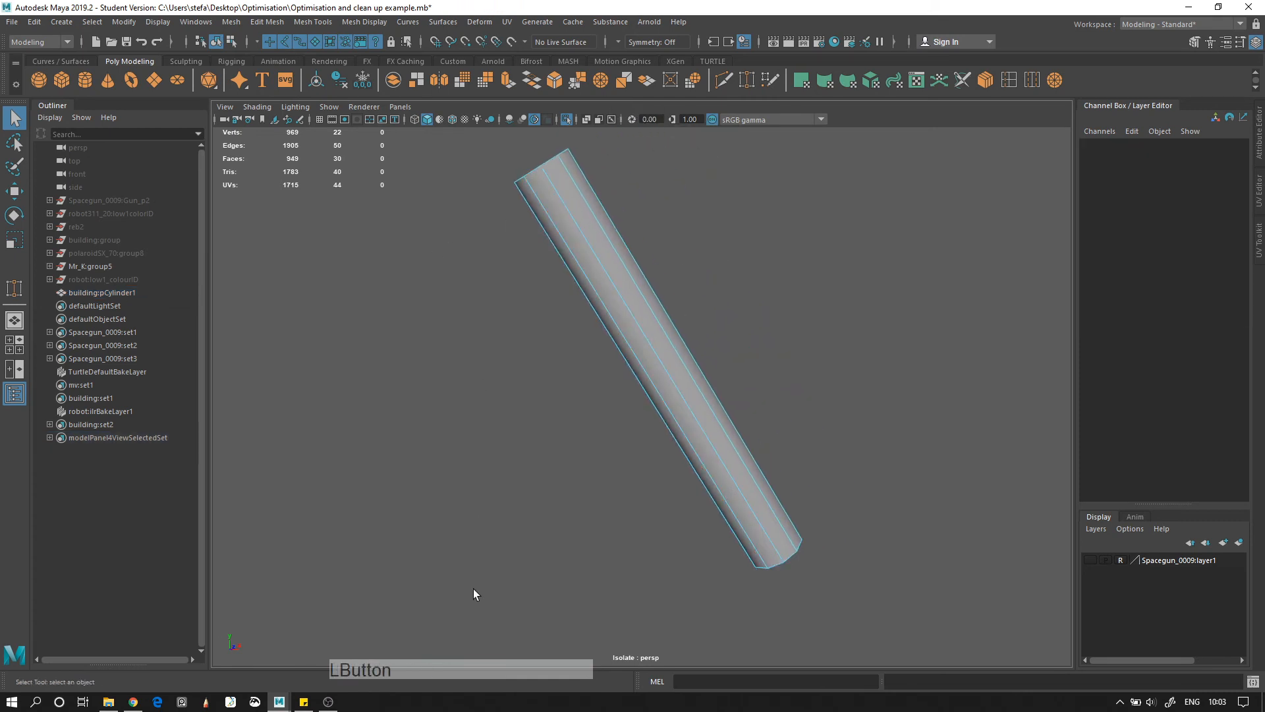
pyautogui.moveTo(473, 589); pyautogui.dragTo(879, 125)
pyautogui.keyDown('ctrl'); pyautogui.moveTo(597, 422); pyautogui.dragTo(726, 298); pyautogui.keyUp('ctrl')
pyautogui.press('Delete')
pyautogui.keyDown('alt'); pyautogui.moveTo(678, 339); pyautogui.dragTo(527, 280); pyautogui.keyUp('alt')
pyautogui.click(527, 280)
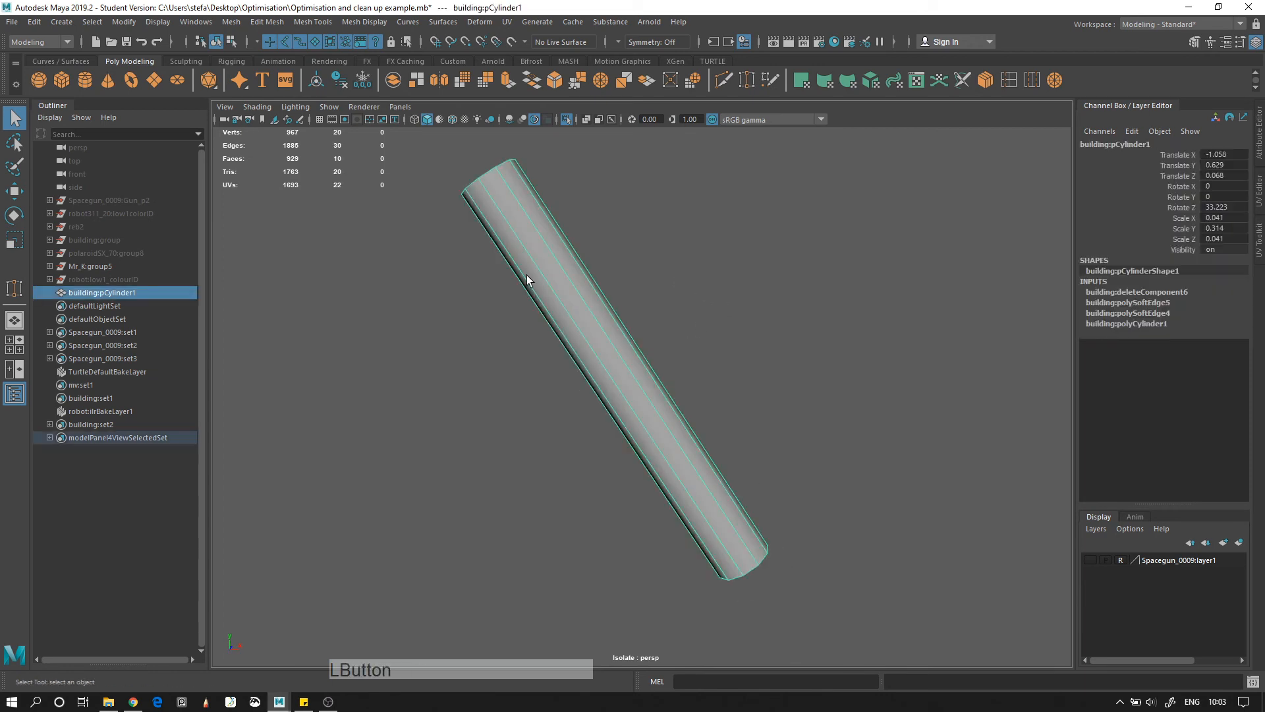
pyautogui.click(568, 119)
# Compare the polygon counts of the original dense rod and the capless replacement rod
pyautogui.click(305, 535)
pyautogui.keyDown('alt'); pyautogui.moveTo(514, 386); pyautogui.dragTo(416, 302, button='right'); pyautogui.keyUp('alt')
pyautogui.keyDown('alt'); pyautogui.moveTo(416, 302); pyautogui.dragTo(429, 265, button='middle'); pyautogui.keyUp('alt')
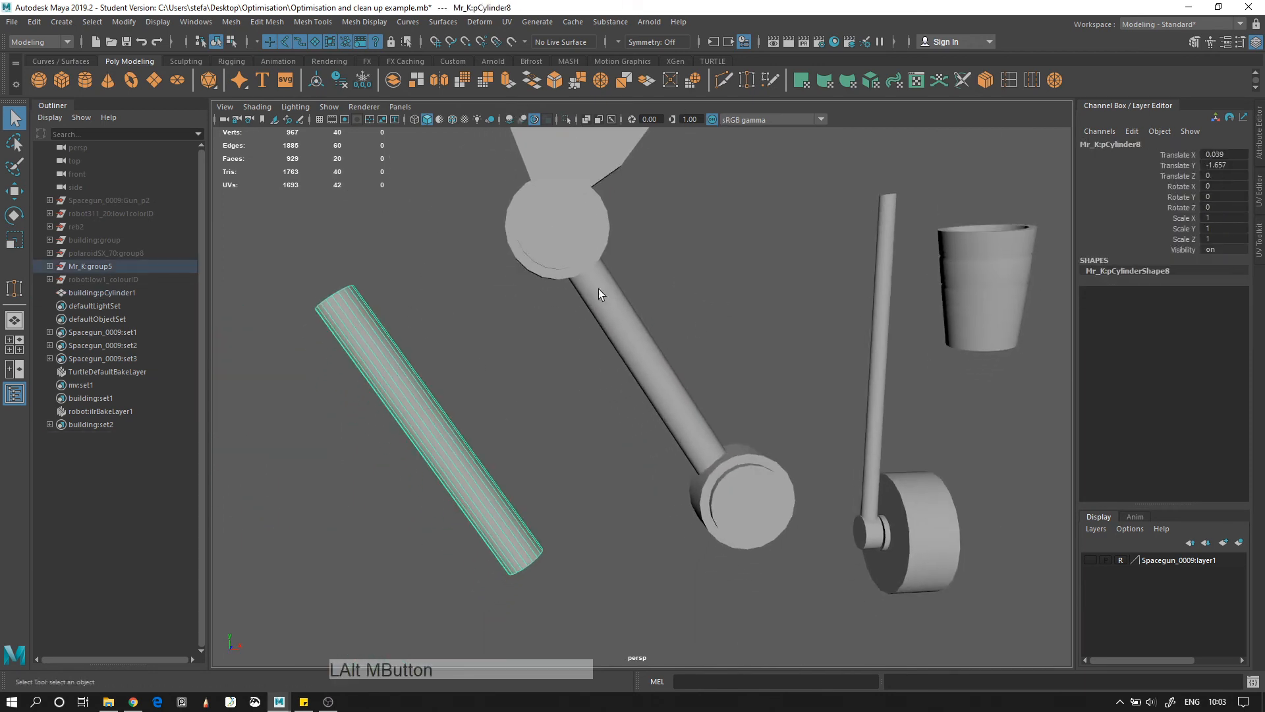
pyautogui.keyDown('alt'); pyautogui.moveTo(728, 403); pyautogui.dragTo(720, 365, button='right'); pyautogui.keyUp('alt')
pyautogui.keyDown('alt'); pyautogui.moveTo(719, 365); pyautogui.dragTo(551, 374, button='middle'); pyautogui.keyUp('alt')
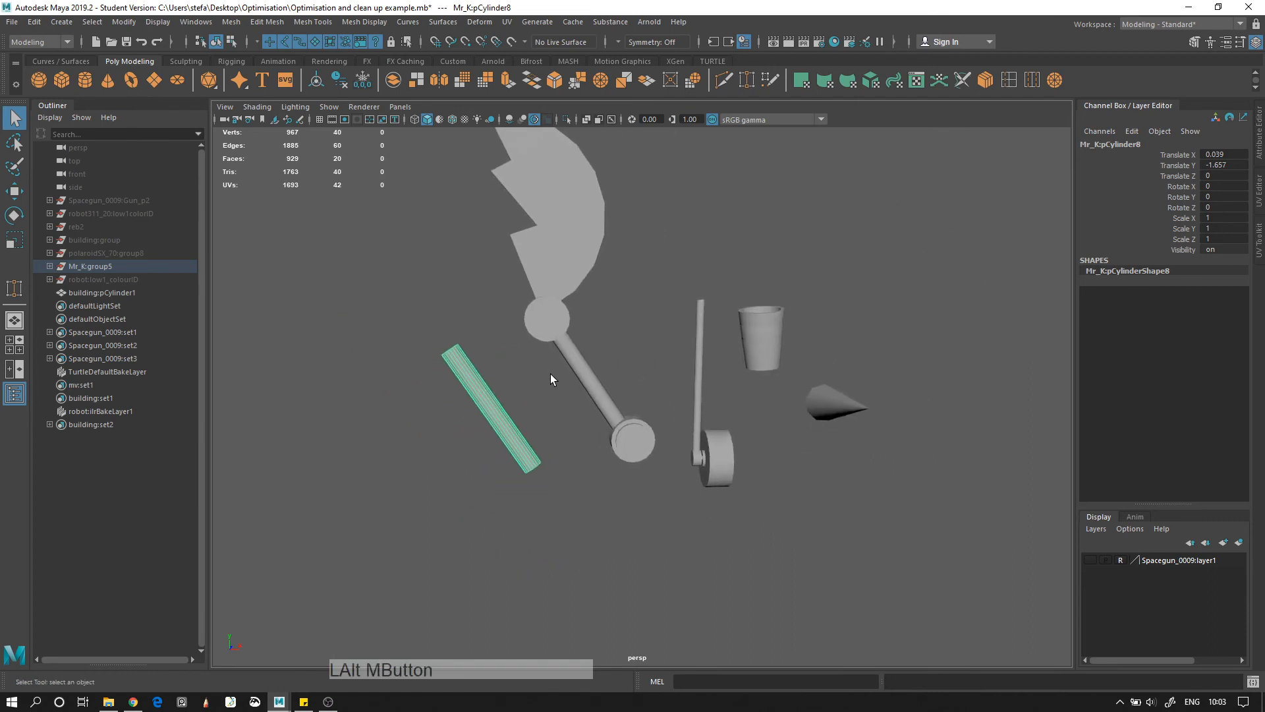
pyautogui.click(580, 358)
pyautogui.keyDown('alt'); pyautogui.moveTo(659, 438); pyautogui.dragTo(548, 358, button='right'); pyautogui.keyUp('alt')
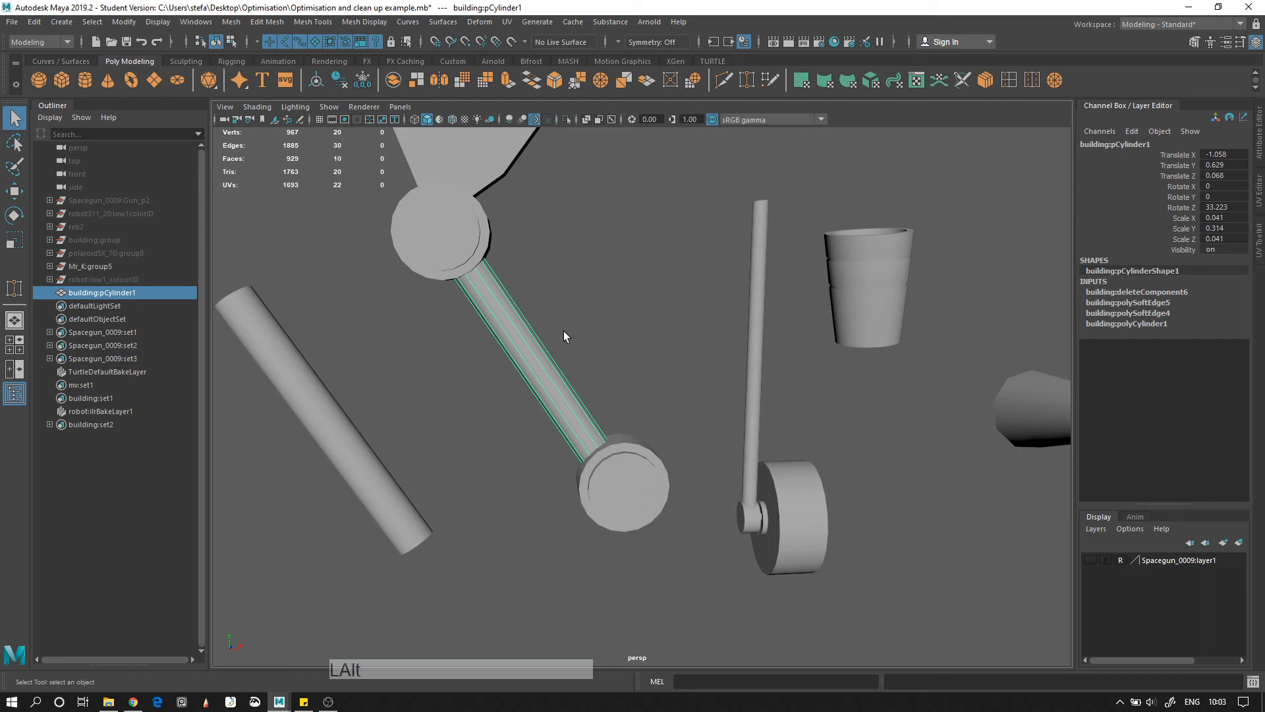
# Delete the three edge loops, with their vertices, that form the lower groove around the cup
pyautogui.keyDown('alt'); pyautogui.moveTo(832, 295); pyautogui.dragTo(682, 310, button='middle'); pyautogui.keyUp('alt')
pyautogui.click(756, 303)
pyautogui.keyDown('alt'); pyautogui.moveTo(682, 310); pyautogui.dragTo(776, 284, button='right'); pyautogui.keyUp('alt')
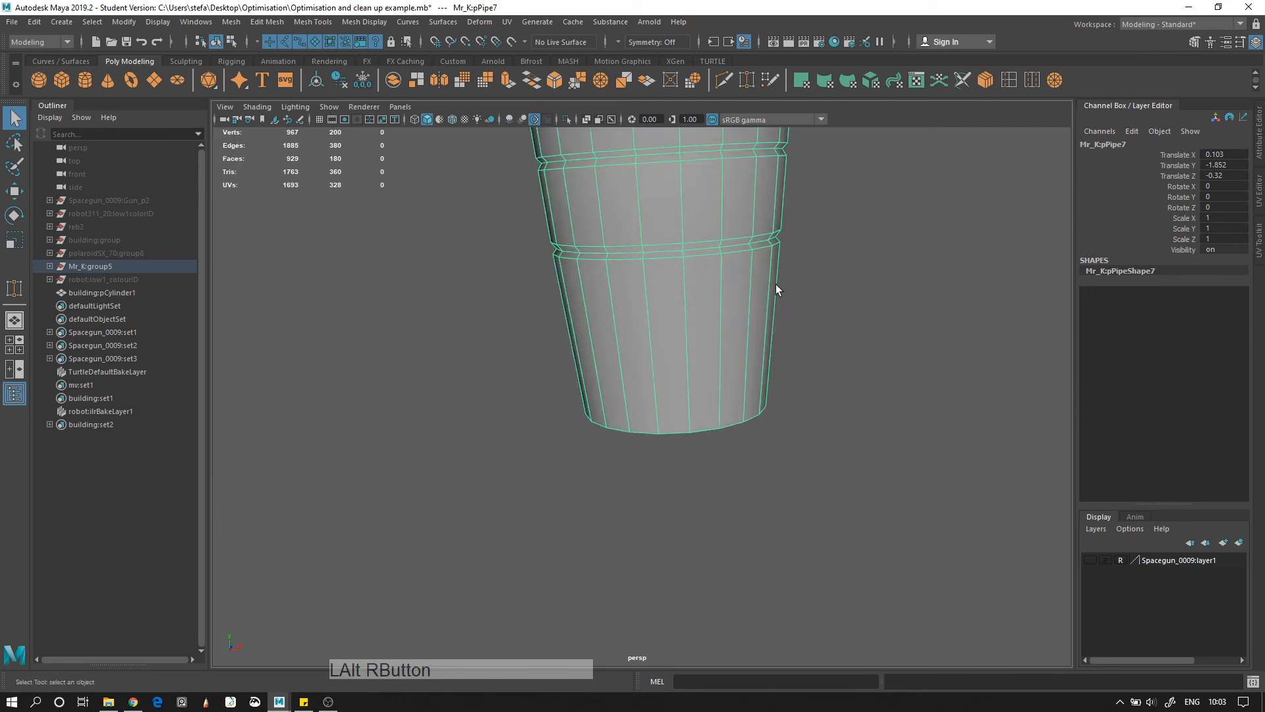
pyautogui.keyDown('alt'); pyautogui.moveTo(777, 283); pyautogui.dragTo(674, 277, button='middle'); pyautogui.keyUp('alt')
pyautogui.keyDown('alt'); pyautogui.moveTo(674, 282); pyautogui.dragTo(730, 360, button='right'); pyautogui.keyUp('alt')
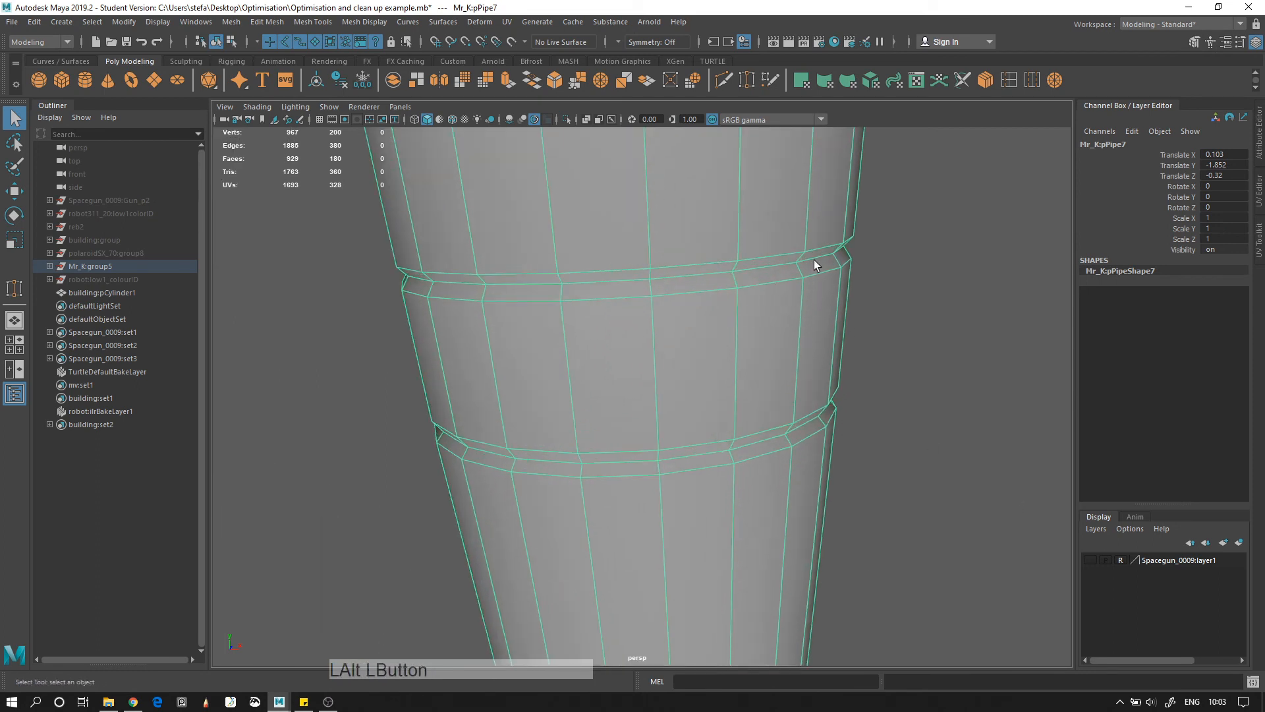
pyautogui.moveTo(760, 288); pyautogui.dragTo(760, 252, button='right')
pyautogui.doubleClick(767, 267)
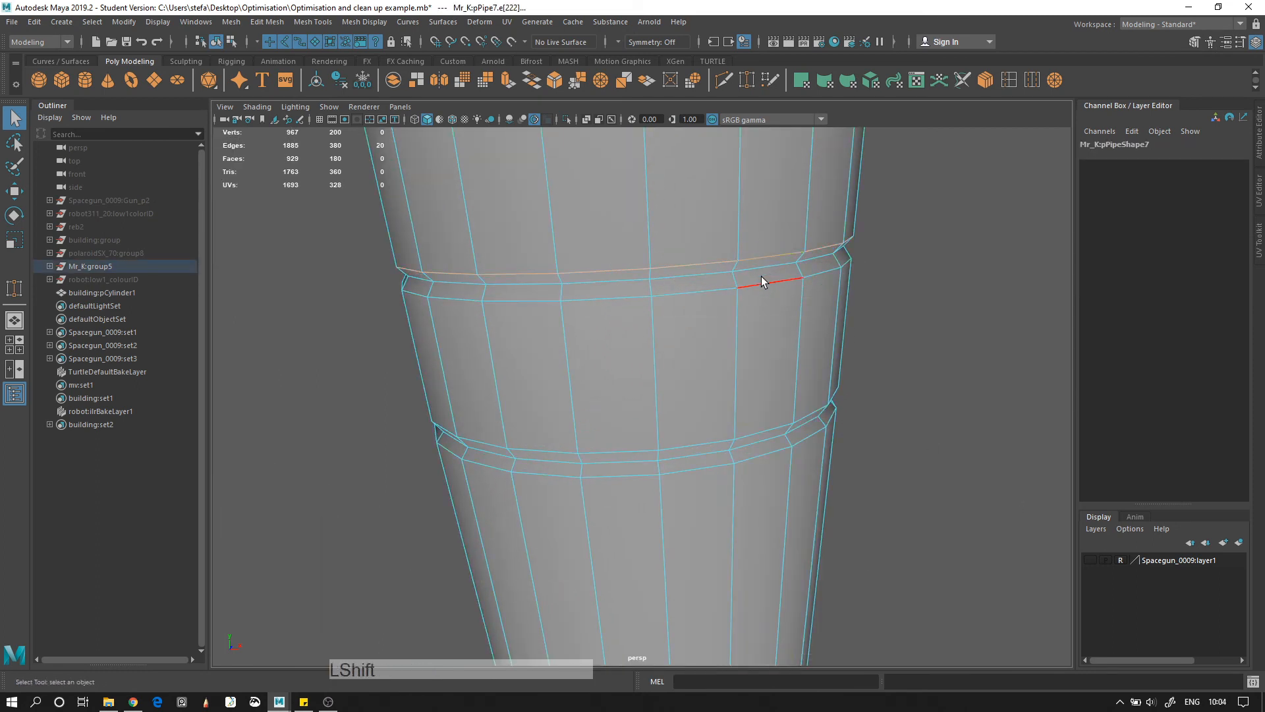
pyautogui.keyDown('shift'); pyautogui.click(689, 275); pyautogui.keyUp('shift')
pyautogui.keyDown('alt'); pyautogui.moveTo(689, 275); pyautogui.dragTo(722, 373, button='right'); pyautogui.keyUp('alt')
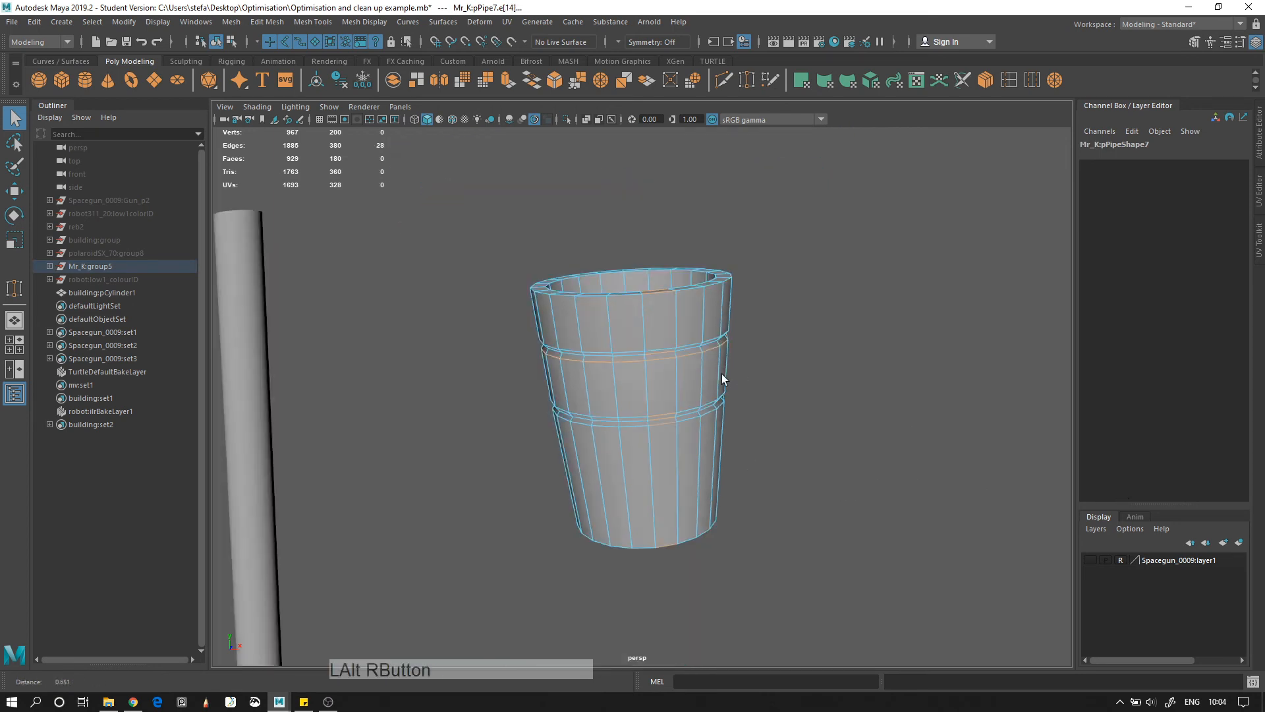
pyautogui.keyDown('alt'); pyautogui.moveTo(721, 373); pyautogui.dragTo(738, 353, button='middle'); pyautogui.keyUp('alt')
pyautogui.keyDown('alt'); pyautogui.moveTo(738, 353); pyautogui.dragTo(676, 341, button='right'); pyautogui.keyUp('alt')
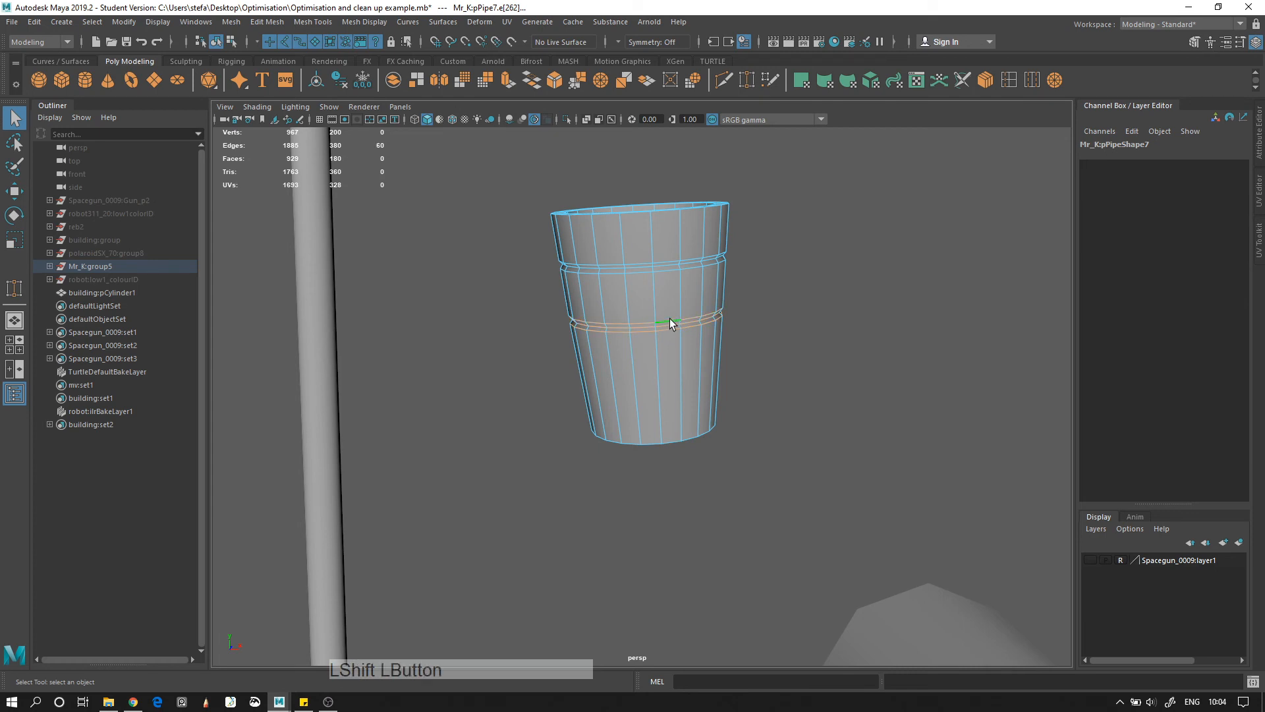
pyautogui.hotkey('ctrl', 'Delete')
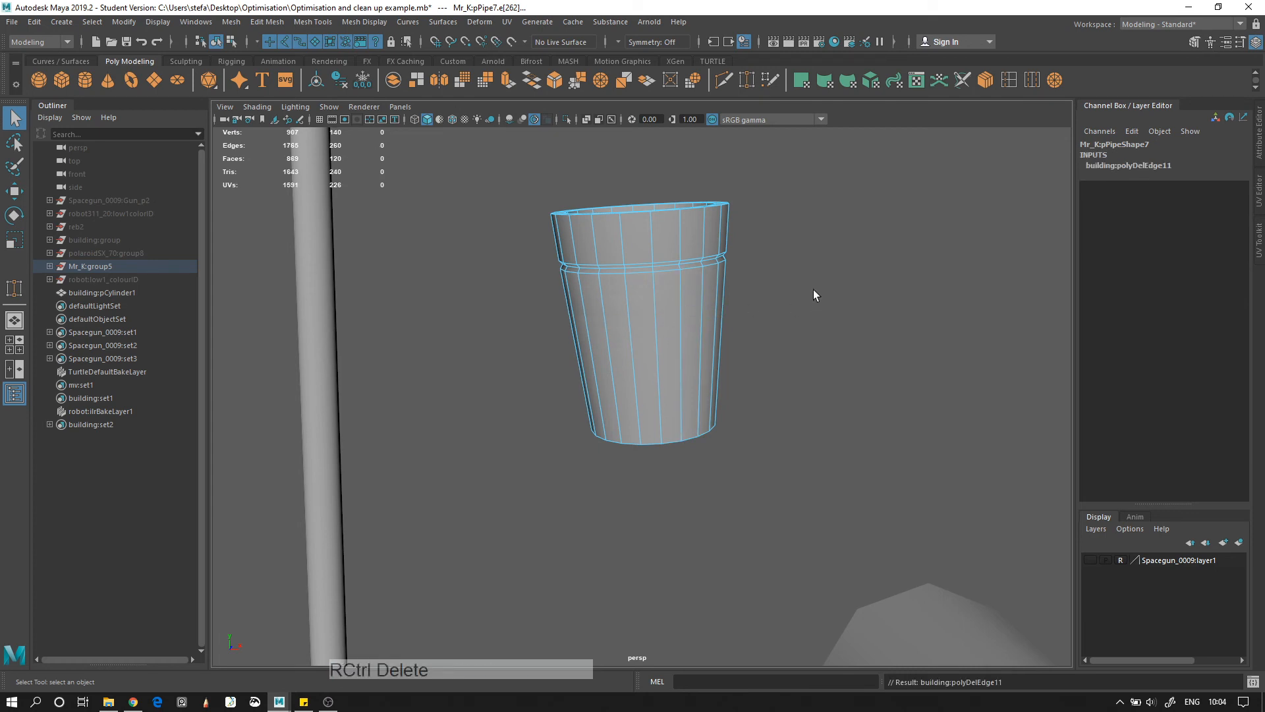
# Bend the cone by raising its first and third intermediate edge loops, counted from the wide end
pyautogui.hotkey('alt', 'd')
pyautogui.keyDown('alt'); pyautogui.moveTo(892, 402); pyautogui.dragTo(975, 689, button='right'); pyautogui.keyUp('alt')
pyautogui.keyDown('alt'); pyautogui.moveTo(788, 432); pyautogui.dragTo(619, 375, button='middle'); pyautogui.keyUp('alt')
pyautogui.keyDown('alt'); pyautogui.moveTo(619, 375); pyautogui.dragTo(903, 435); pyautogui.keyUp('alt')
pyautogui.click(903, 434)
pyautogui.moveTo(923, 407); pyautogui.dragTo(910, 325, button='right')
pyautogui.click(859, 417)
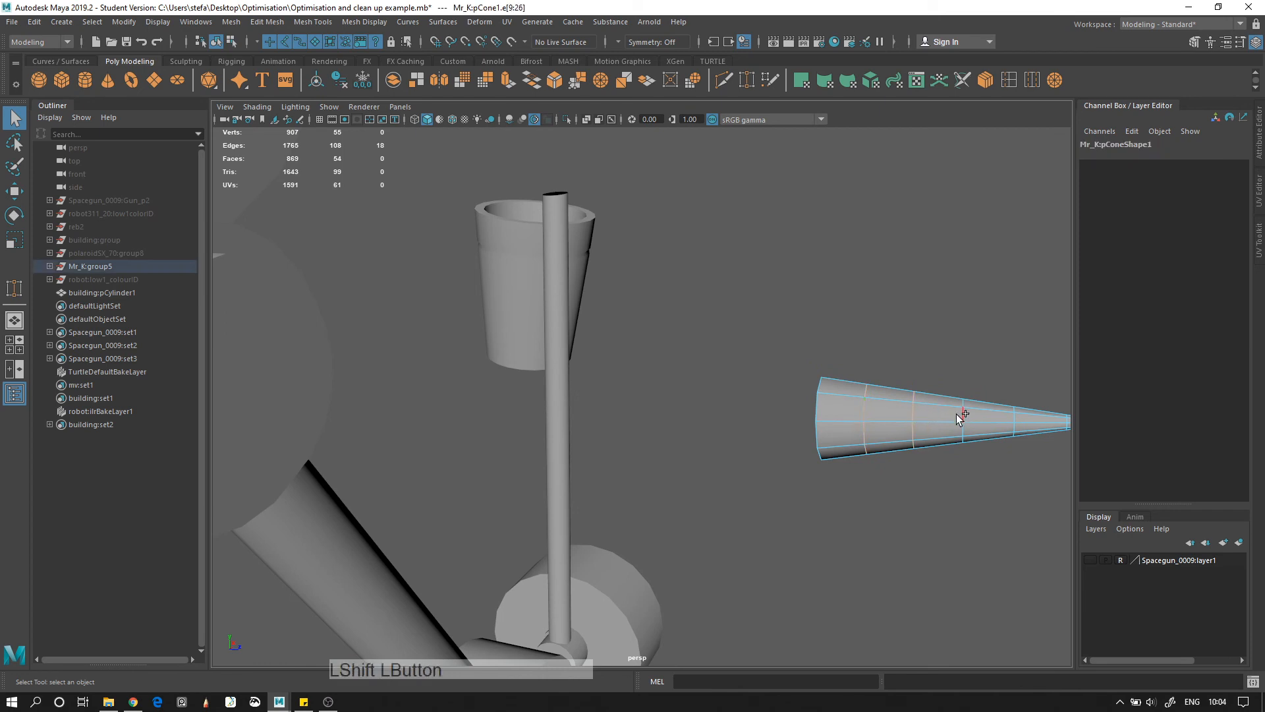
pyautogui.doubleClick(850, 435)
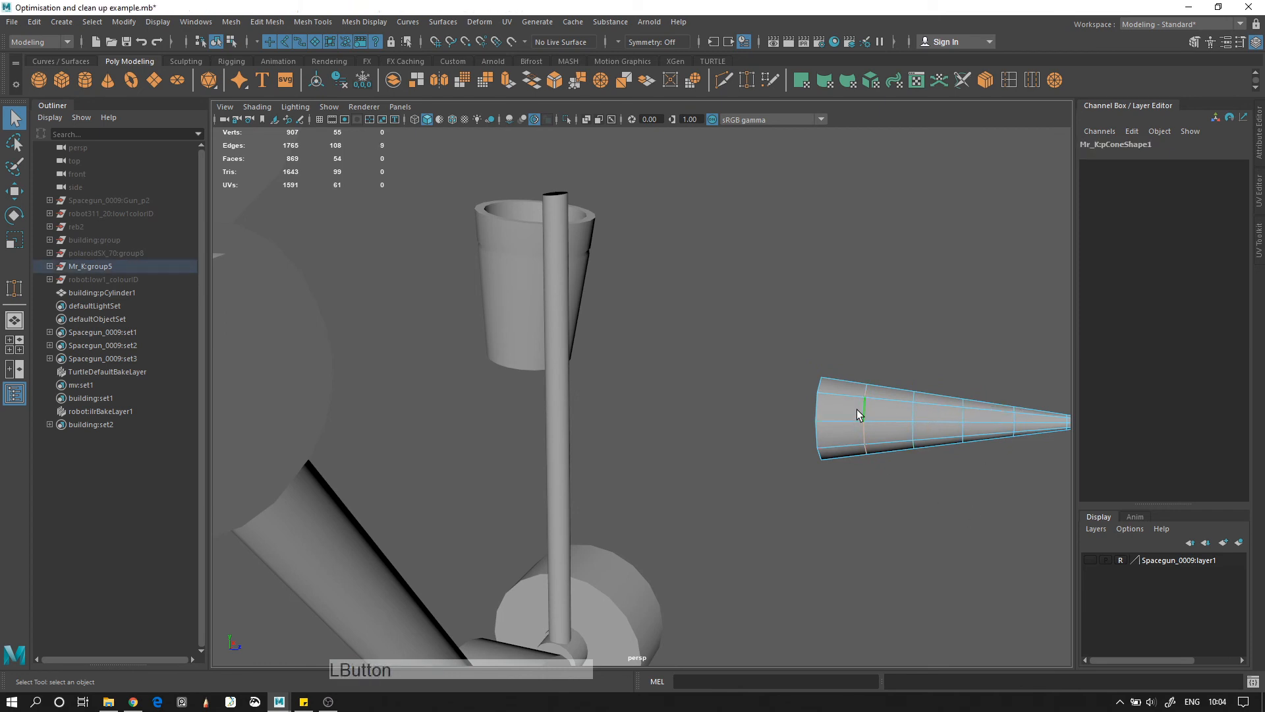
pyautogui.press('w')
pyautogui.moveTo(871, 372); pyautogui.dragTo(874, 353)
pyautogui.doubleClick(966, 411)
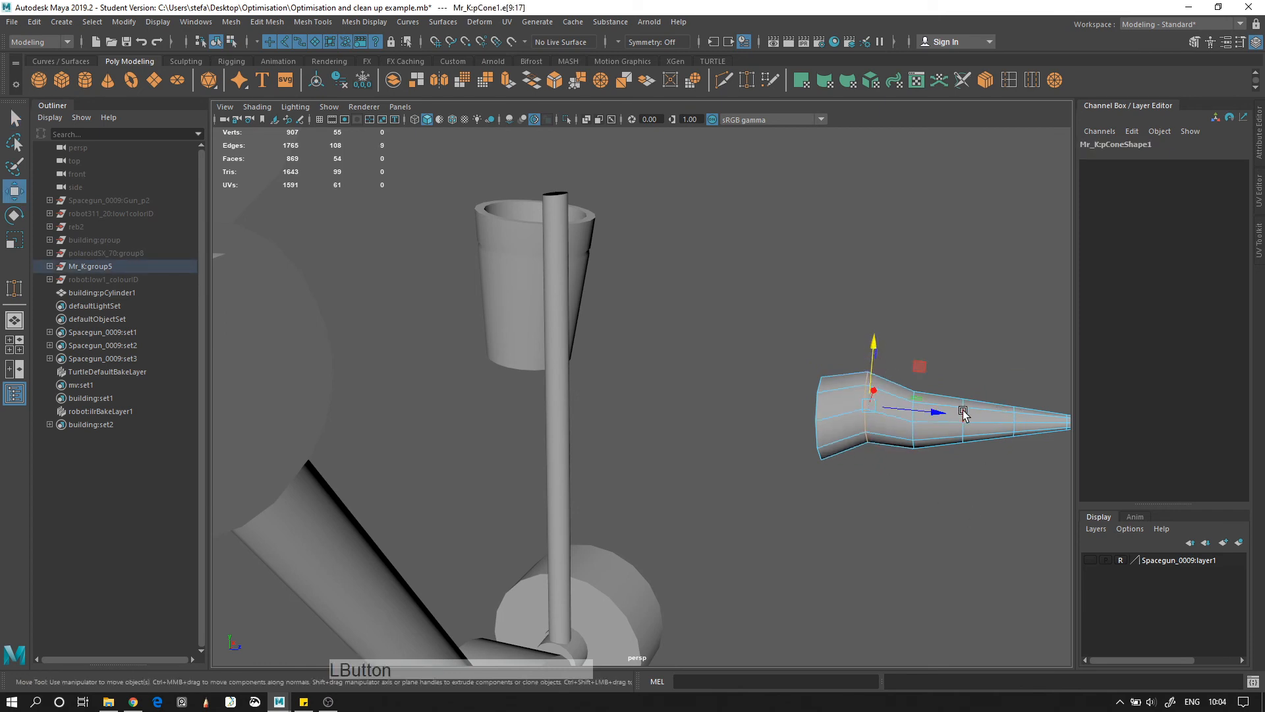
pyautogui.moveTo(964, 396); pyautogui.dragTo(969, 374)
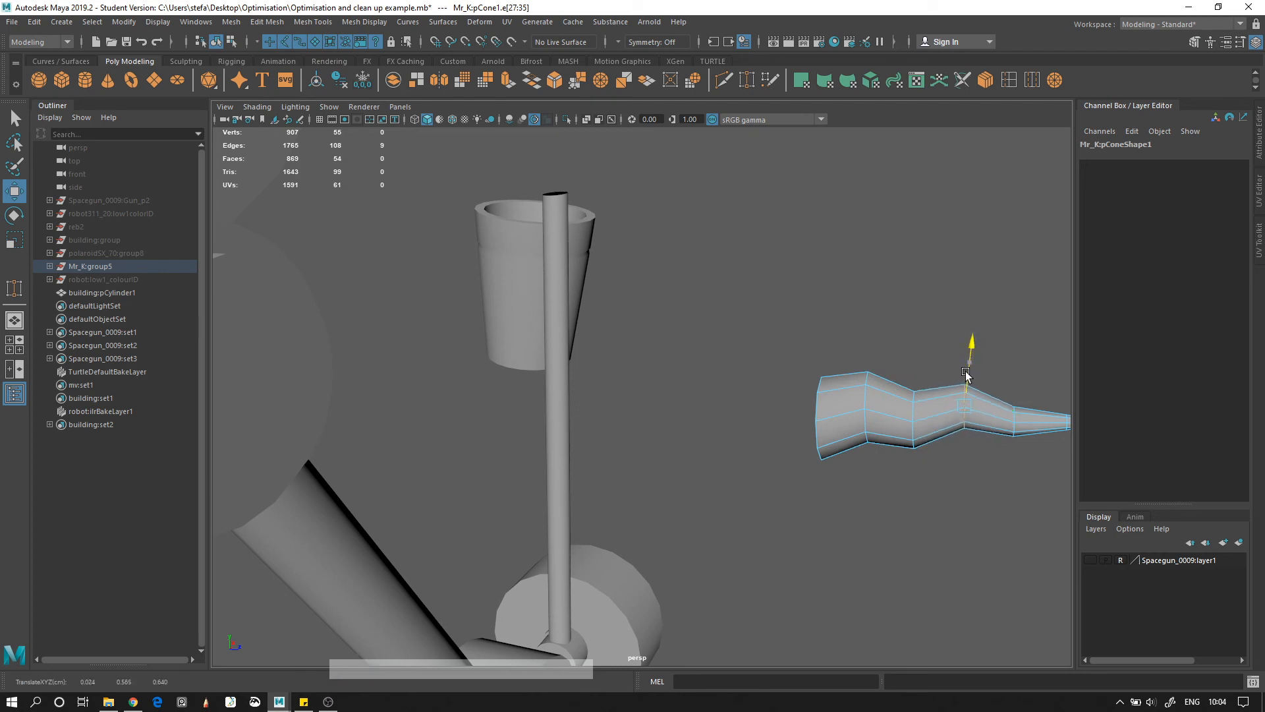
# Delete the cone's four intermediate edge loops together with their vertices
pyautogui.hotkey('alt', 'd')
pyautogui.keyDown('alt'); pyautogui.moveTo(1037, 528); pyautogui.dragTo(904, 411, button='right'); pyautogui.keyUp('alt')
pyautogui.keyDown('alt'); pyautogui.moveTo(904, 411); pyautogui.dragTo(714, 452); pyautogui.keyUp('alt')
pyautogui.keyDown('alt'); pyautogui.moveTo(573, 468); pyautogui.dragTo(730, 390, button='middle'); pyautogui.keyUp('alt')
pyautogui.keyDown('alt'); pyautogui.moveTo(730, 391); pyautogui.dragTo(1060, 218, button='right'); pyautogui.keyUp('alt')
pyautogui.click(1061, 217)
pyautogui.click(1020, 308)
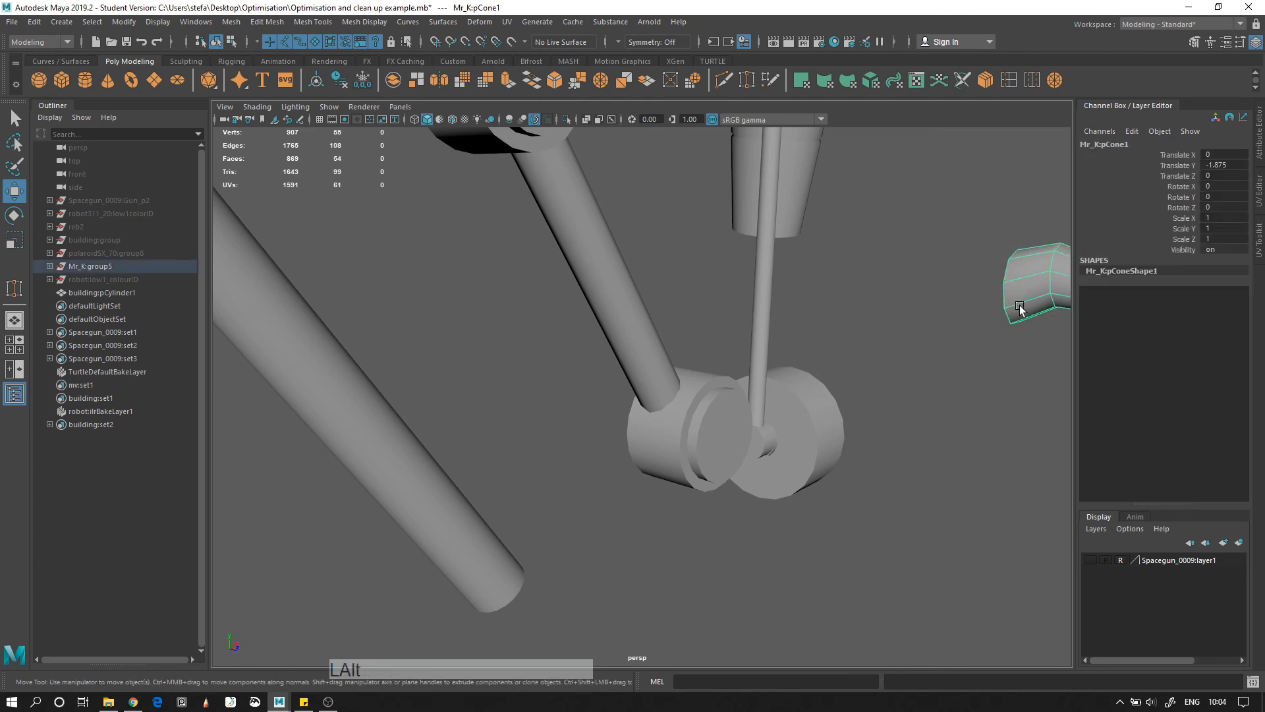
pyautogui.keyDown('alt'); pyautogui.moveTo(1019, 308); pyautogui.dragTo(863, 336, button='middle'); pyautogui.keyUp('alt')
pyautogui.moveTo(887, 320); pyautogui.dragTo(886, 287, button='right')
pyautogui.press('q')
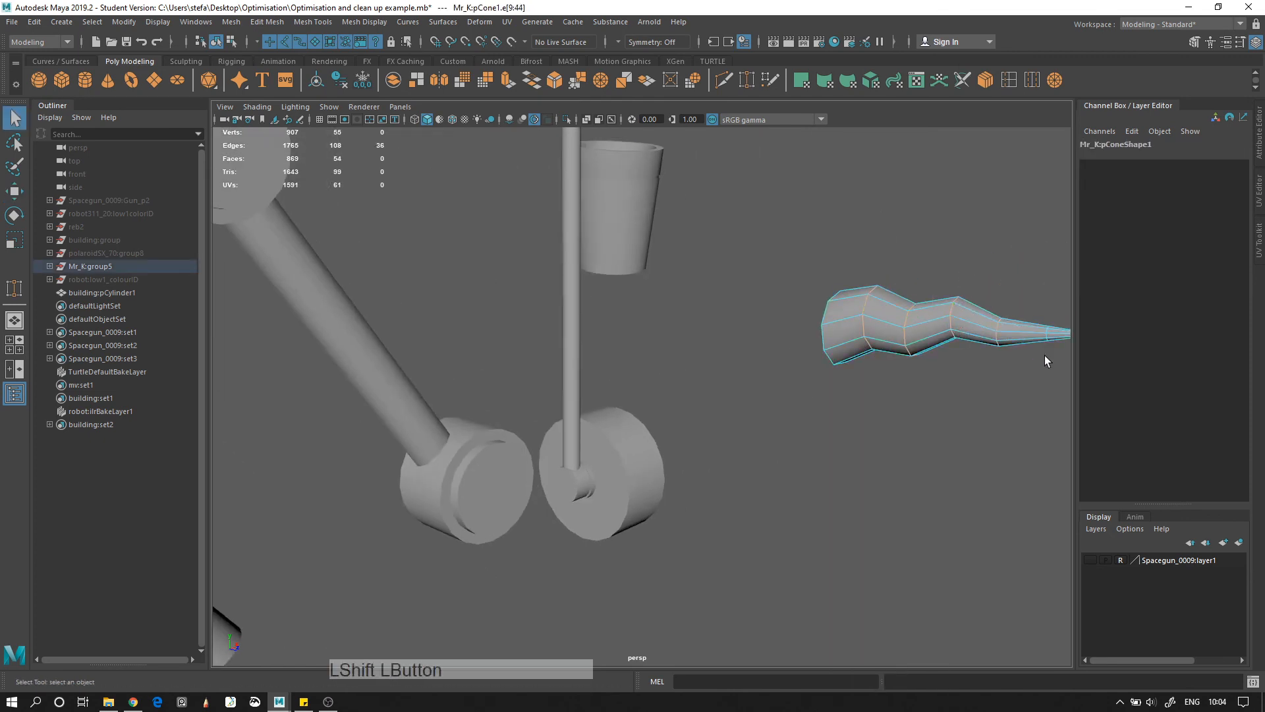
pyautogui.hotkey('ctrl', 'Delete')
pyautogui.hotkey('alt', 'd')
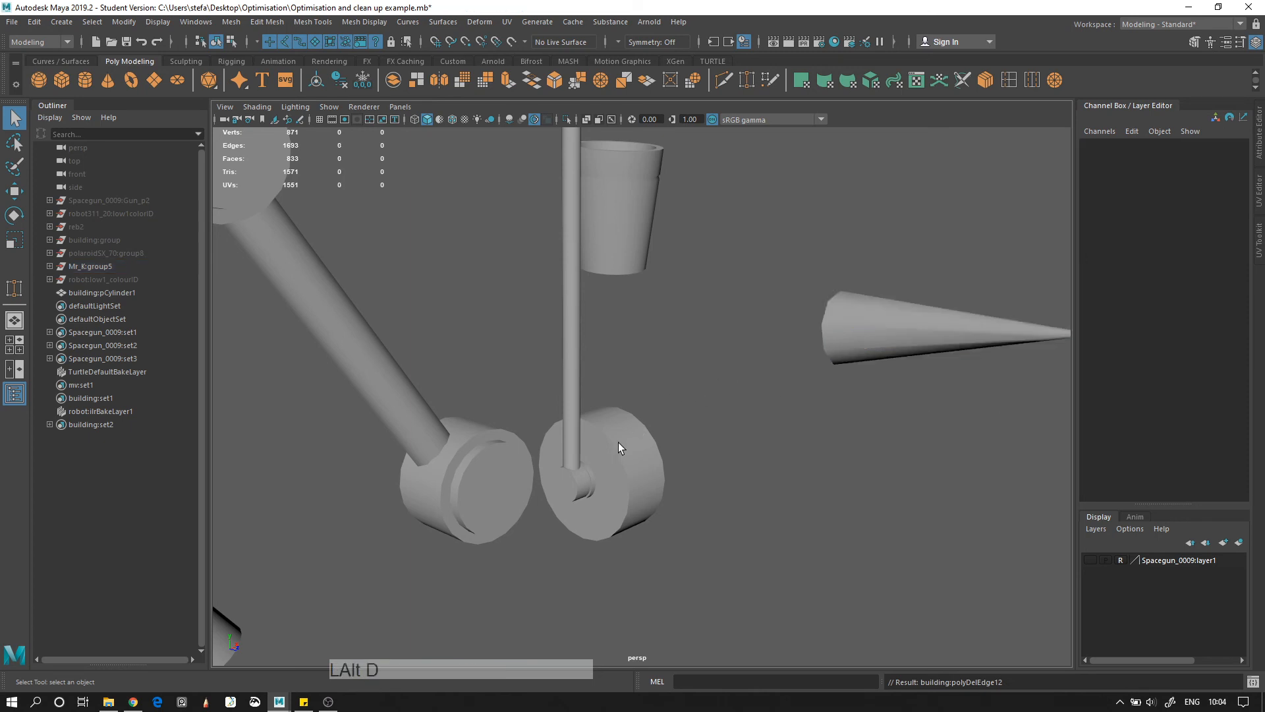
# Examine the wheel's topology around its hub and where it meets the neighbouring joint and vertical rod
pyautogui.click(619, 448)
pyautogui.keyDown('alt'); pyautogui.moveTo(666, 460); pyautogui.dragTo(954, 353); pyautogui.keyUp('alt')
pyautogui.click(956, 353)
pyautogui.click(607, 486)
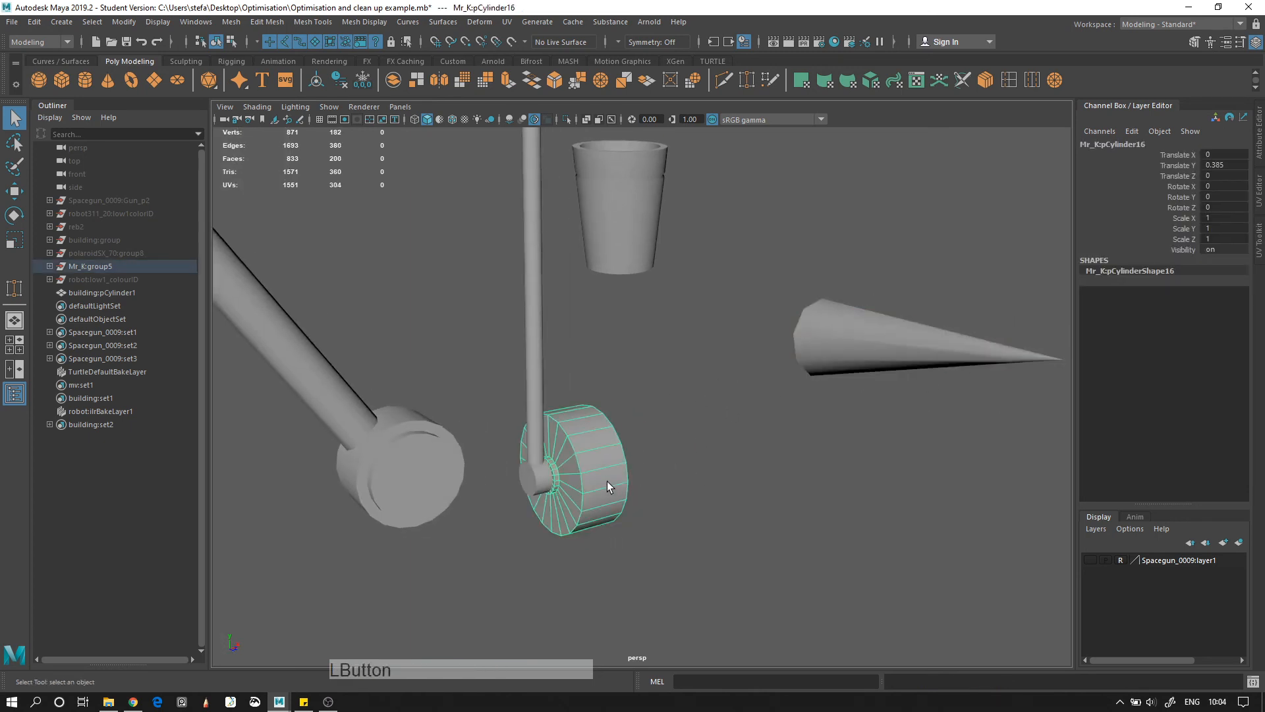
pyautogui.keyDown('alt'); pyautogui.moveTo(543, 483); pyautogui.dragTo(615, 464, button='right'); pyautogui.keyUp('alt')
pyautogui.keyDown('alt'); pyautogui.moveTo(615, 464); pyautogui.dragTo(698, 339, button='middle'); pyautogui.keyUp('alt')
pyautogui.keyDown('alt'); pyautogui.moveTo(646, 491); pyautogui.dragTo(696, 501, button='right'); pyautogui.keyUp('alt')
pyautogui.keyDown('alt'); pyautogui.moveTo(696, 501); pyautogui.dragTo(735, 506); pyautogui.keyUp('alt')
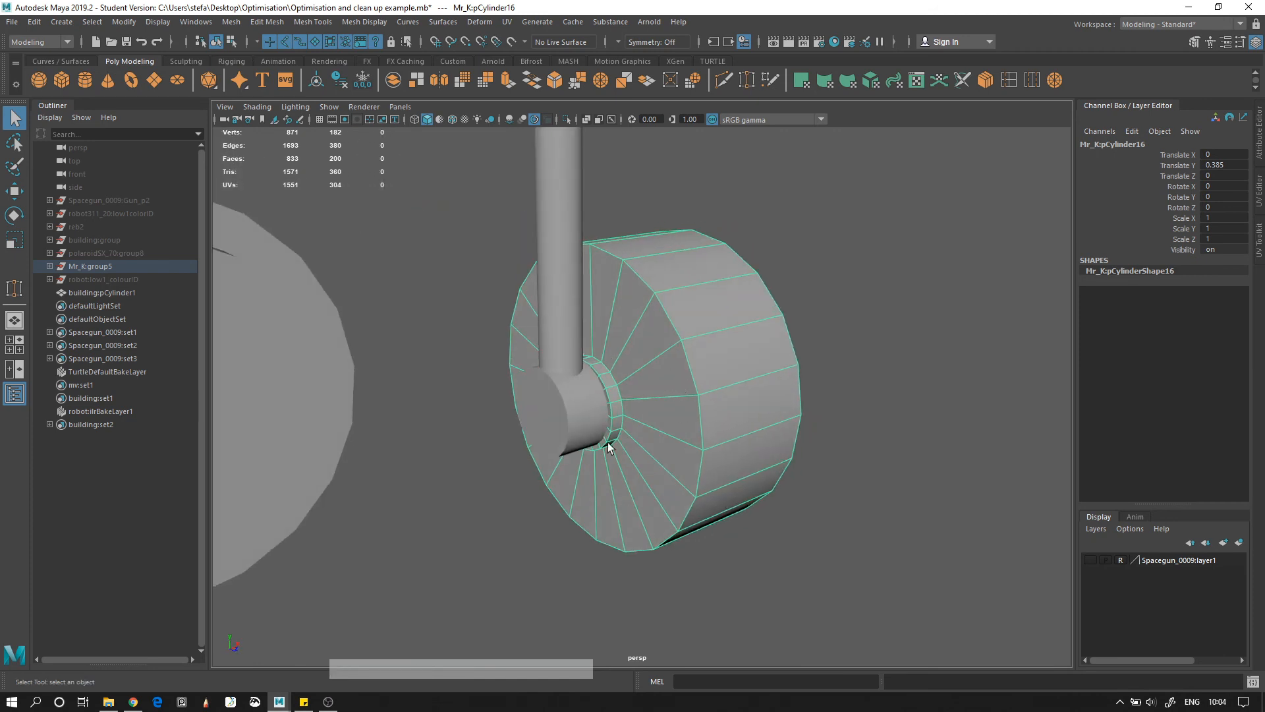
pyautogui.keyDown('alt'); pyautogui.moveTo(670, 293); pyautogui.dragTo(704, 263); pyautogui.keyUp('alt')
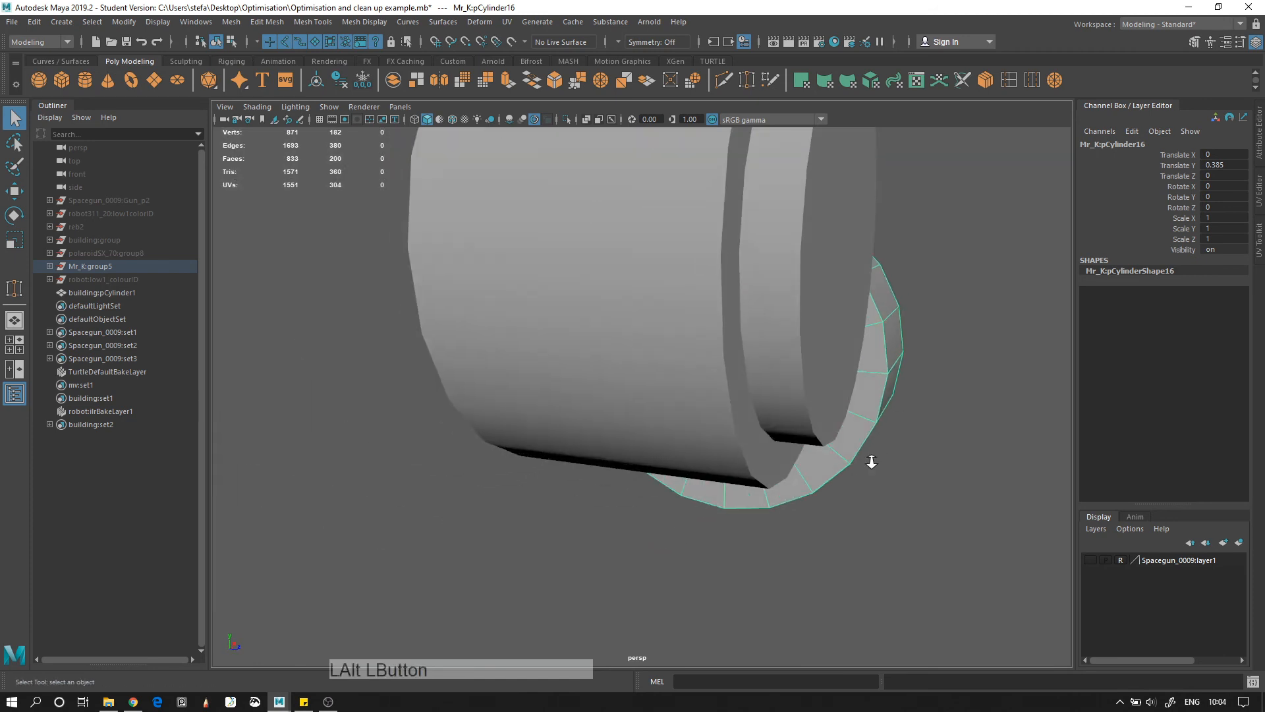
pyautogui.keyDown('alt'); pyautogui.moveTo(871, 462); pyautogui.dragTo(659, 435, button='right'); pyautogui.keyUp('alt')
pyautogui.keyDown('alt'); pyautogui.moveTo(659, 435); pyautogui.dragTo(642, 426); pyautogui.keyUp('alt')
pyautogui.click(695, 443)
pyautogui.keyDown('alt'); pyautogui.moveTo(696, 443); pyautogui.dragTo(635, 401, button='right'); pyautogui.keyUp('alt')
pyautogui.keyDown('alt'); pyautogui.moveTo(635, 402); pyautogui.dragTo(725, 408); pyautogui.keyUp('alt')
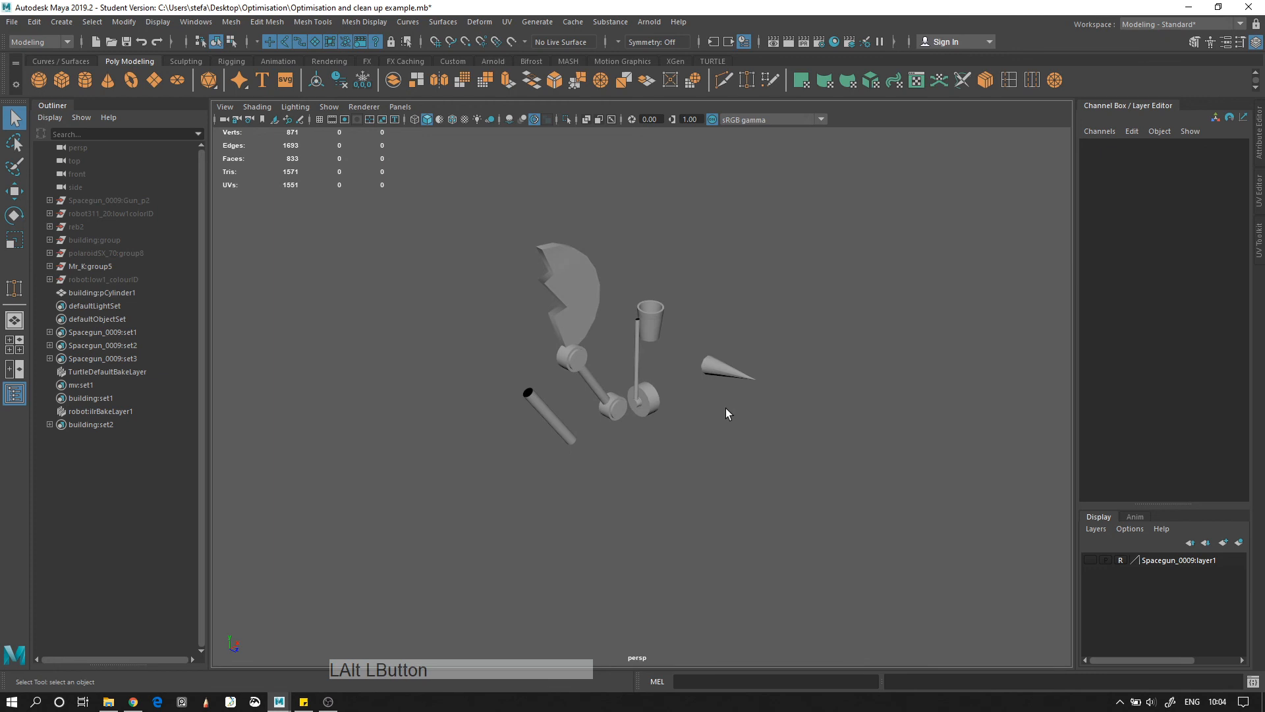
# Delete fifteen of the vertical rod's lengthwise edges together with their vertices, keeping every fourth edge
pyautogui.click(651, 410)
pyautogui.keyDown('alt'); pyautogui.moveTo(651, 410); pyautogui.dragTo(650, 319, button='right'); pyautogui.keyUp('alt')
pyautogui.click(618, 317)
pyautogui.keyDown('alt'); pyautogui.moveTo(618, 317); pyautogui.dragTo(706, 345); pyautogui.keyUp('alt')
pyautogui.keyDown('alt'); pyautogui.moveTo(706, 344); pyautogui.dragTo(718, 395, button='right'); pyautogui.keyUp('alt')
pyautogui.moveTo(718, 396)
pyautogui.keyDown('alt'); pyautogui.mouseDown(button='middle')
pyautogui.moveTo(714, 443)
pyautogui.moveTo(655, 226)
pyautogui.moveTo(625, 254)
pyautogui.mouseUp(button='middle'); pyautogui.keyUp('alt')
pyautogui.keyDown('alt'); pyautogui.moveTo(625, 253); pyautogui.dragTo(634, 232, button='right'); pyautogui.keyUp('alt')
pyautogui.keyDown('alt'); pyautogui.moveTo(634, 232); pyautogui.dragTo(634, 301, button='middle'); pyautogui.keyUp('alt')
pyautogui.moveTo(634, 301)
pyautogui.keyDown('alt'); pyautogui.mouseDown(button='right')
pyautogui.moveTo(647, 303)
pyautogui.moveTo(640, 351)
pyautogui.moveTo(635, 301)
pyautogui.mouseUp(button='right'); pyautogui.keyUp('alt')
pyautogui.keyDown('shift'); pyautogui.click(631, 337); pyautogui.keyUp('shift')
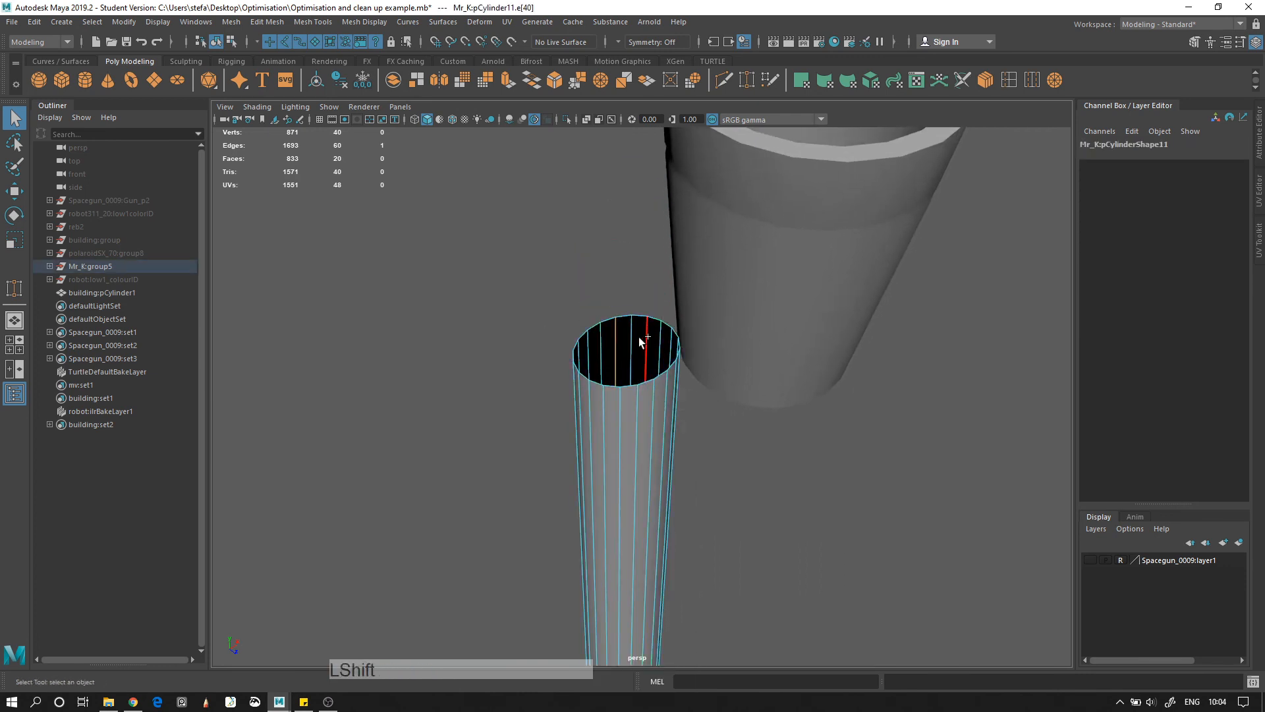
pyautogui.keyDown('shift'); pyautogui.click(667, 344); pyautogui.keyUp('shift')
pyautogui.keyDown('alt'); pyautogui.moveTo(667, 352); pyautogui.dragTo(596, 376); pyautogui.keyUp('alt')
pyautogui.keyDown('alt'); pyautogui.moveTo(421, 284); pyautogui.dragTo(758, 310, button='middle'); pyautogui.keyUp('alt')
pyautogui.keyDown('alt'); pyautogui.moveTo(758, 309); pyautogui.dragTo(158, 205, button='right'); pyautogui.keyUp('alt')
pyautogui.keyDown('alt'); pyautogui.moveTo(561, 343); pyautogui.dragTo(601, 333); pyautogui.keyUp('alt')
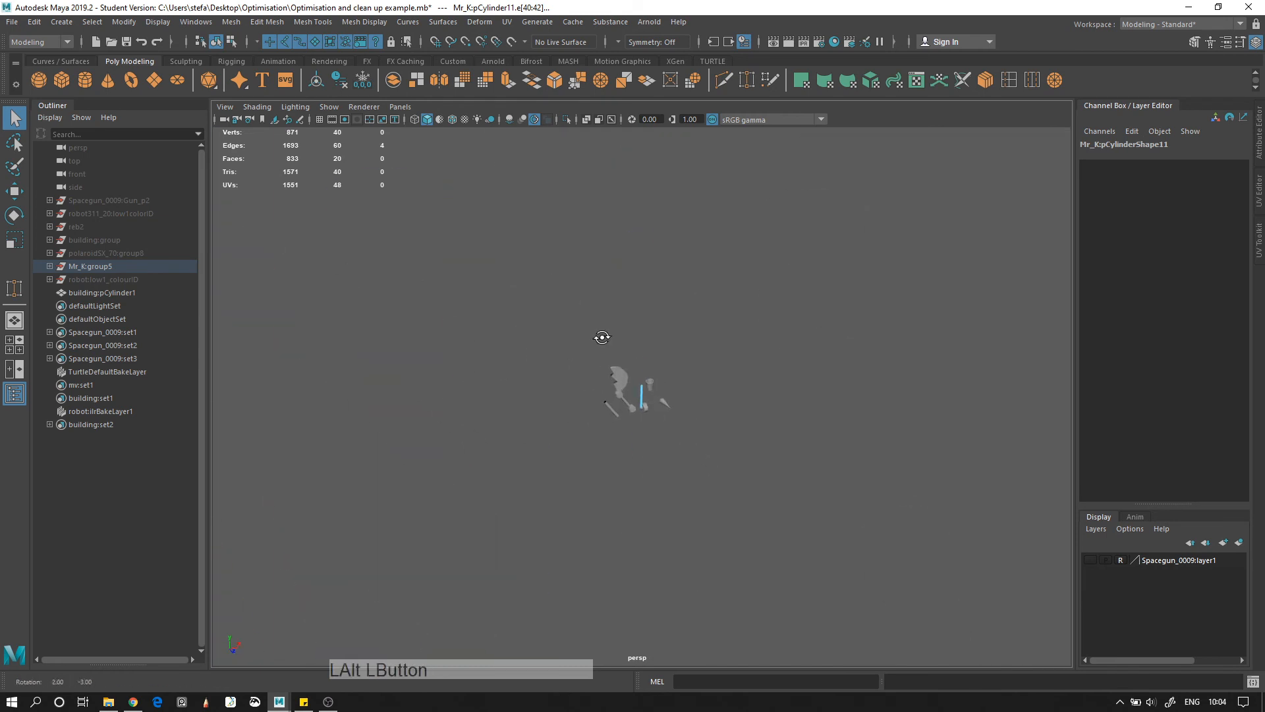
pyautogui.keyDown('alt'); pyautogui.moveTo(602, 333); pyautogui.dragTo(908, 427, button='right'); pyautogui.keyUp('alt')
pyautogui.keyDown('alt'); pyautogui.moveTo(664, 172); pyautogui.dragTo(669, 349, button='middle'); pyautogui.keyUp('alt')
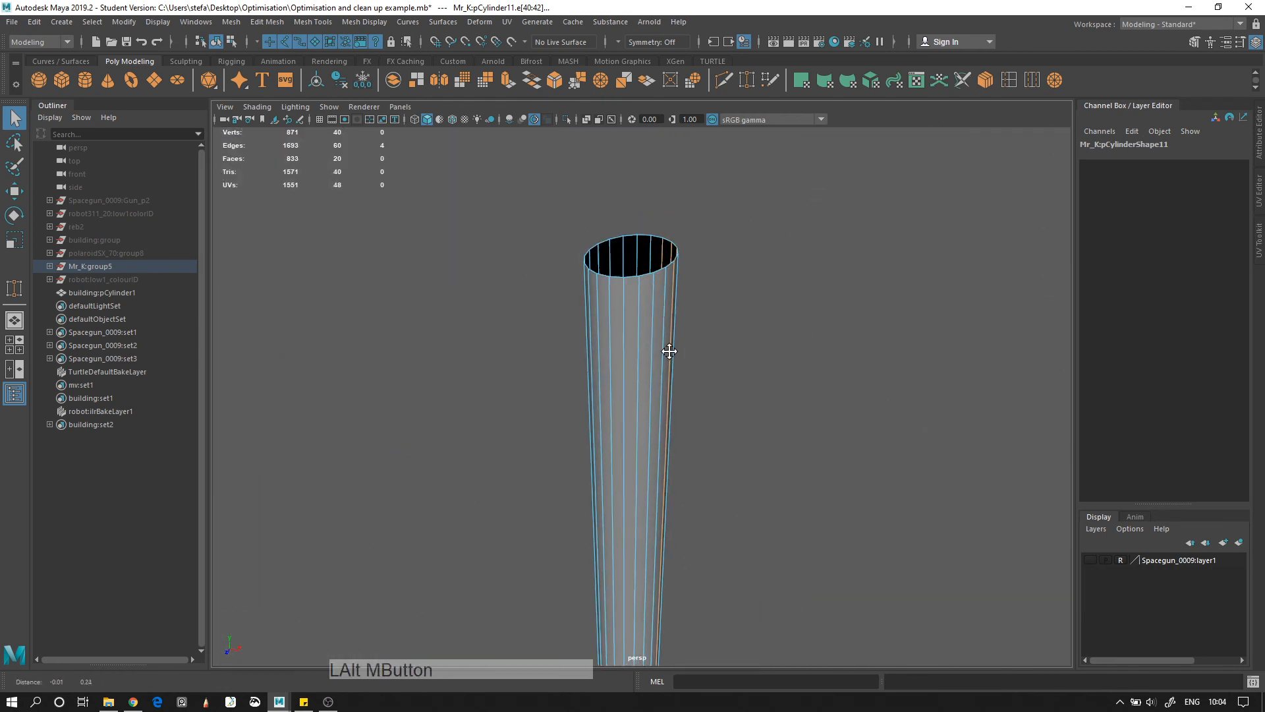
pyautogui.keyDown('alt'); pyautogui.moveTo(593, 267); pyautogui.dragTo(646, 226, button='right'); pyautogui.keyUp('alt')
pyautogui.keyDown('shift'); pyautogui.click(655, 240); pyautogui.keyUp('shift')
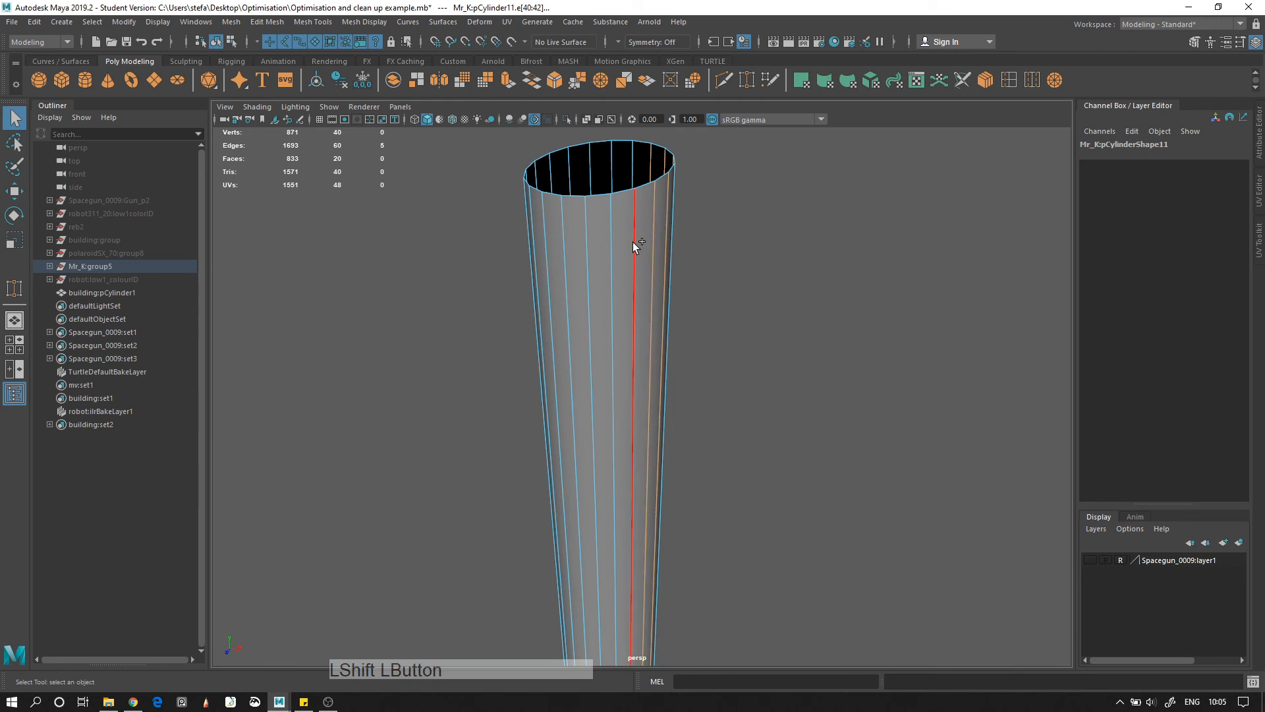
pyautogui.keyDown('shift'); pyautogui.click(632, 243); pyautogui.keyUp('shift')
pyautogui.keyDown('shift'); pyautogui.click(577, 243); pyautogui.keyUp('shift')
pyautogui.keyDown('shift'); pyautogui.click(554, 245); pyautogui.keyUp('shift')
pyautogui.keyDown('shift'); pyautogui.click(543, 246); pyautogui.keyUp('shift')
pyautogui.keyDown('alt'); pyautogui.moveTo(521, 288); pyautogui.dragTo(783, 213); pyautogui.keyUp('alt')
pyautogui.keyDown('shift'); pyautogui.click(833, 196); pyautogui.keyUp('shift')
pyautogui.keyDown('shift'); pyautogui.click(824, 191); pyautogui.keyUp('shift')
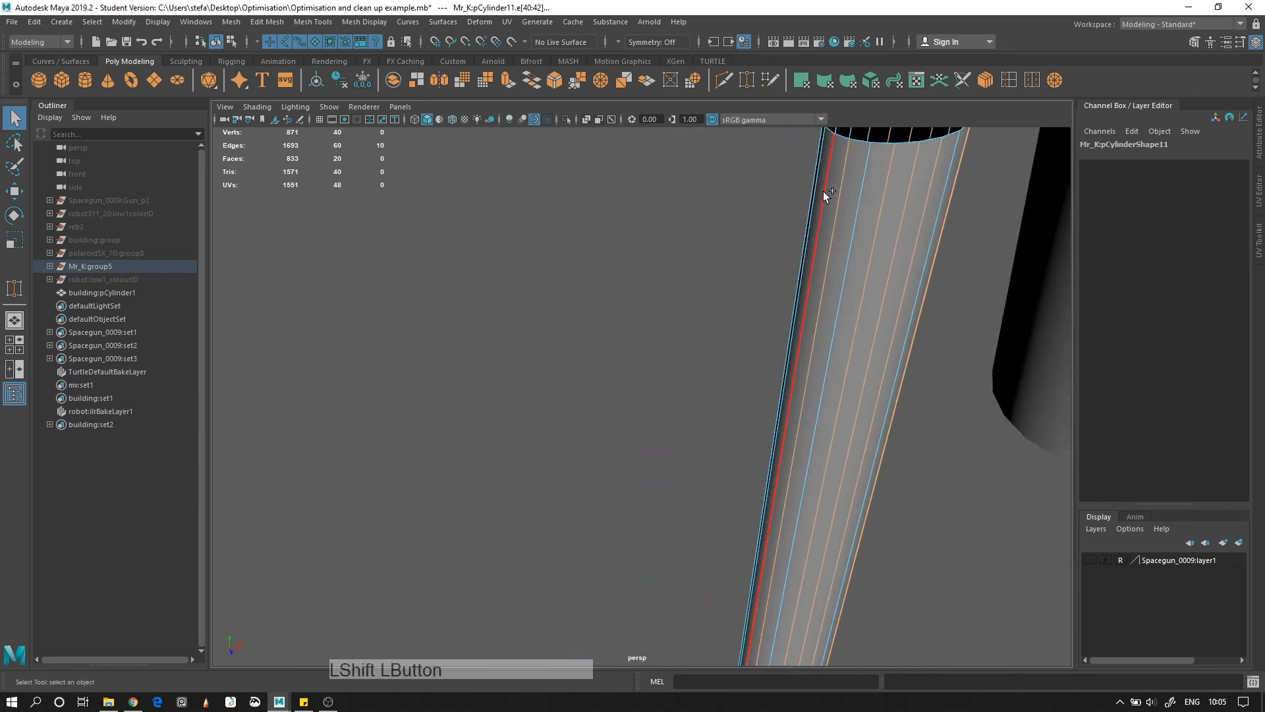
pyautogui.keyDown('shift'); pyautogui.click(816, 188); pyautogui.keyUp('shift')
pyautogui.keyDown('alt'); pyautogui.moveTo(816, 188); pyautogui.dragTo(654, 338, button='right'); pyautogui.keyUp('alt')
pyautogui.keyDown('alt'); pyautogui.moveTo(654, 338); pyautogui.dragTo(568, 342); pyautogui.keyUp('alt')
pyautogui.keyDown('alt'); pyautogui.moveTo(568, 342); pyautogui.dragTo(663, 389, button='right'); pyautogui.keyUp('alt')
pyautogui.keyDown('shift'); pyautogui.click(405, 237); pyautogui.keyUp('shift')
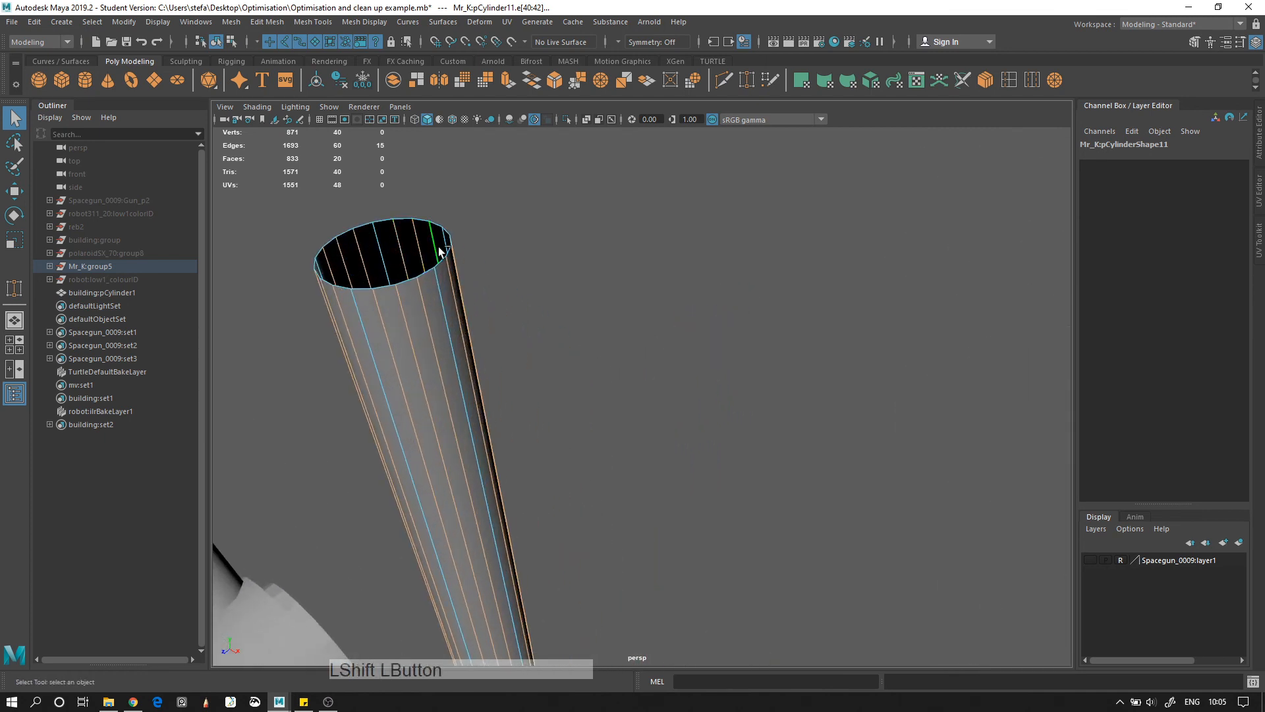
pyautogui.keyDown('alt'); pyautogui.moveTo(440, 253); pyautogui.dragTo(583, 275); pyautogui.keyUp('alt')
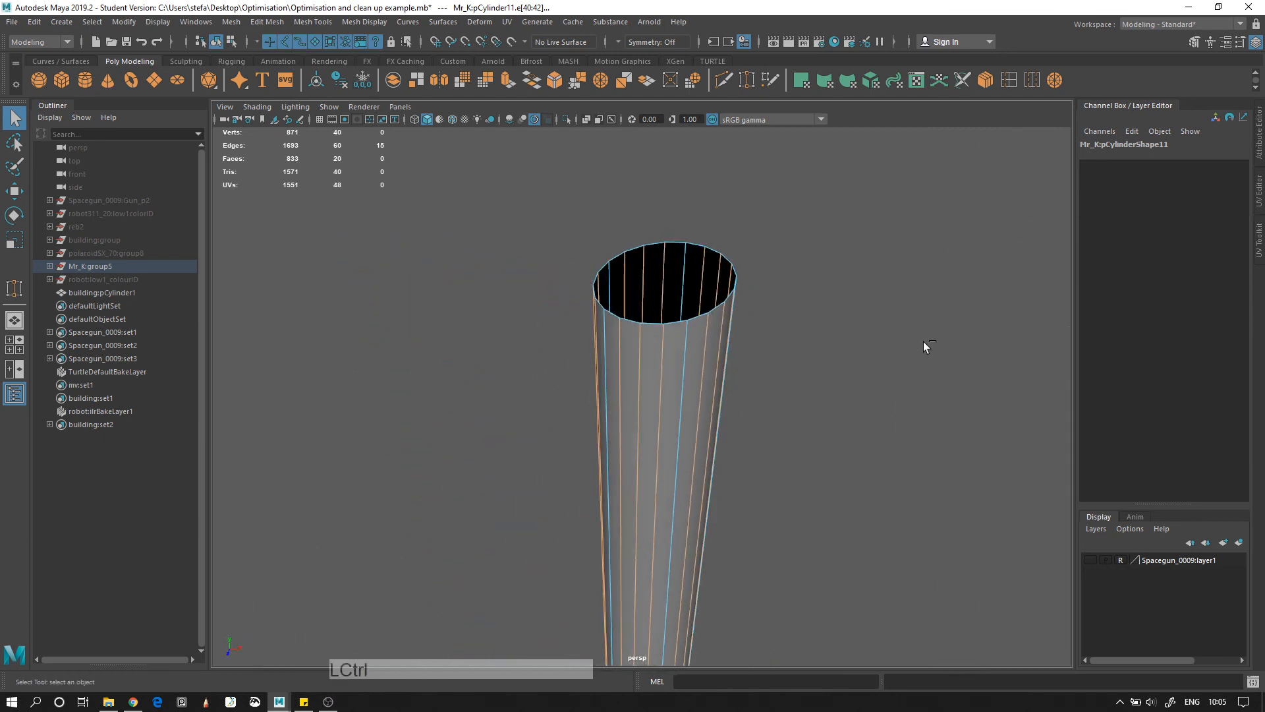
pyautogui.hotkey('ctrl', 'Delete')
# Inspect the simplified vertical rod from a distance and undo its edge deletion
pyautogui.keyDown('alt'); pyautogui.moveTo(906, 322); pyautogui.dragTo(690, 376, button='right'); pyautogui.keyUp('alt')
pyautogui.keyDown('alt'); pyautogui.moveTo(689, 376); pyautogui.dragTo(808, 431); pyautogui.keyUp('alt')
pyautogui.keyDown('alt'); pyautogui.moveTo(808, 431); pyautogui.dragTo(910, 433, button='right'); pyautogui.keyUp('alt')
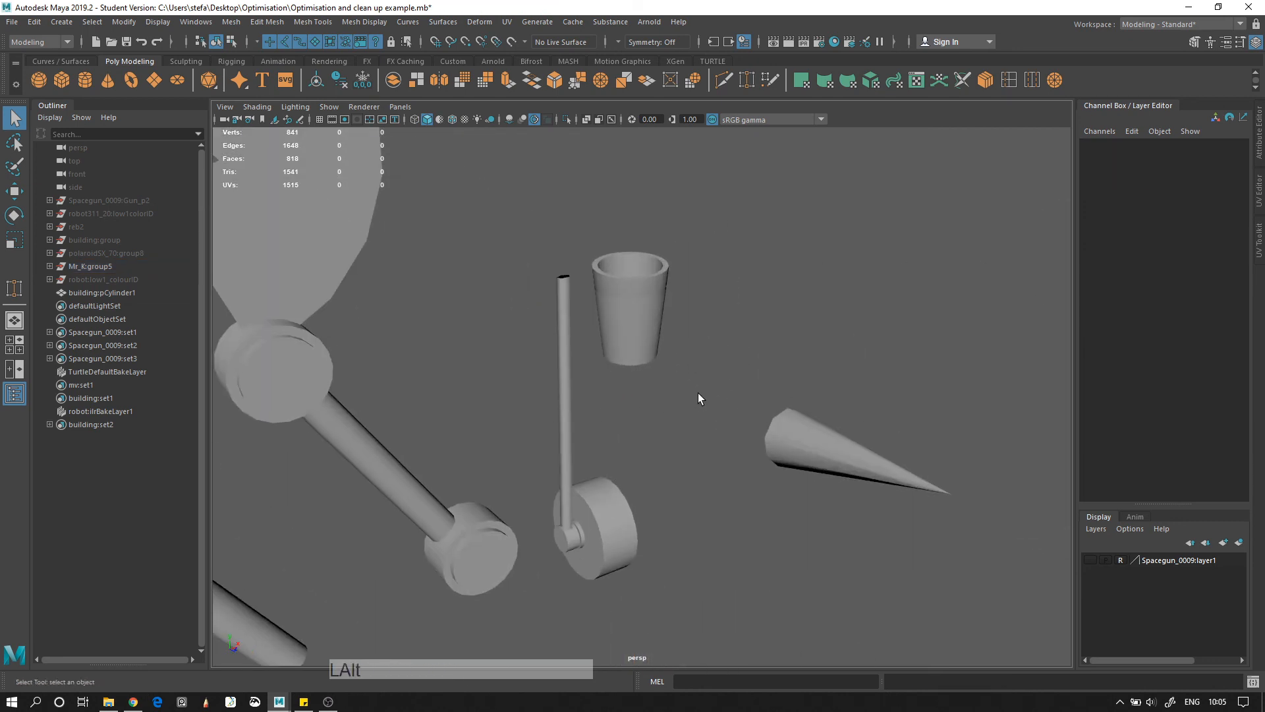
pyautogui.keyDown('alt'); pyautogui.moveTo(697, 393); pyautogui.dragTo(817, 344, button='middle'); pyautogui.keyUp('alt')
pyautogui.keyDown('alt'); pyautogui.moveTo(816, 345); pyautogui.dragTo(659, 390); pyautogui.keyUp('alt')
pyautogui.click(631, 391)
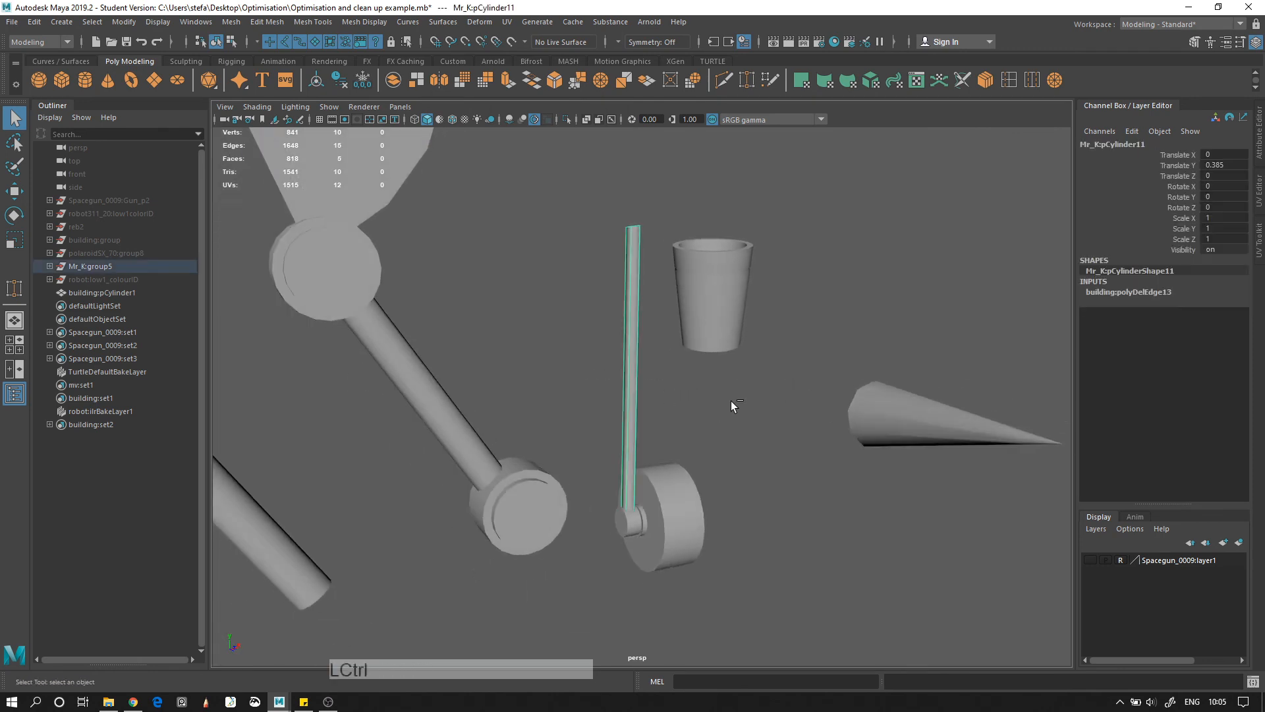
pyautogui.hotkey('ctrl', 'z')
pyautogui.hotkey('ctrl', 'z')
pyautogui.hotkey('ctrl', 'z')
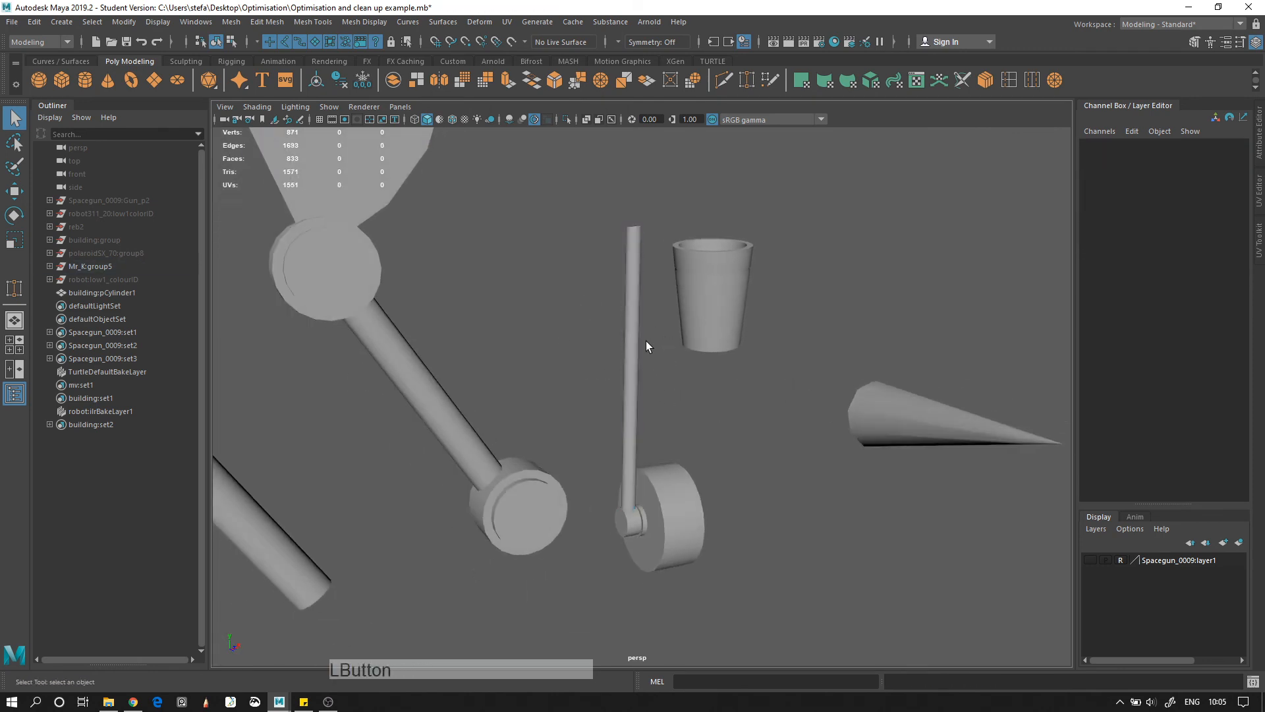
# Examine the vertical rod's polygon statistics and compare them with the wireframe and totals of all the parts
pyautogui.click(631, 349)
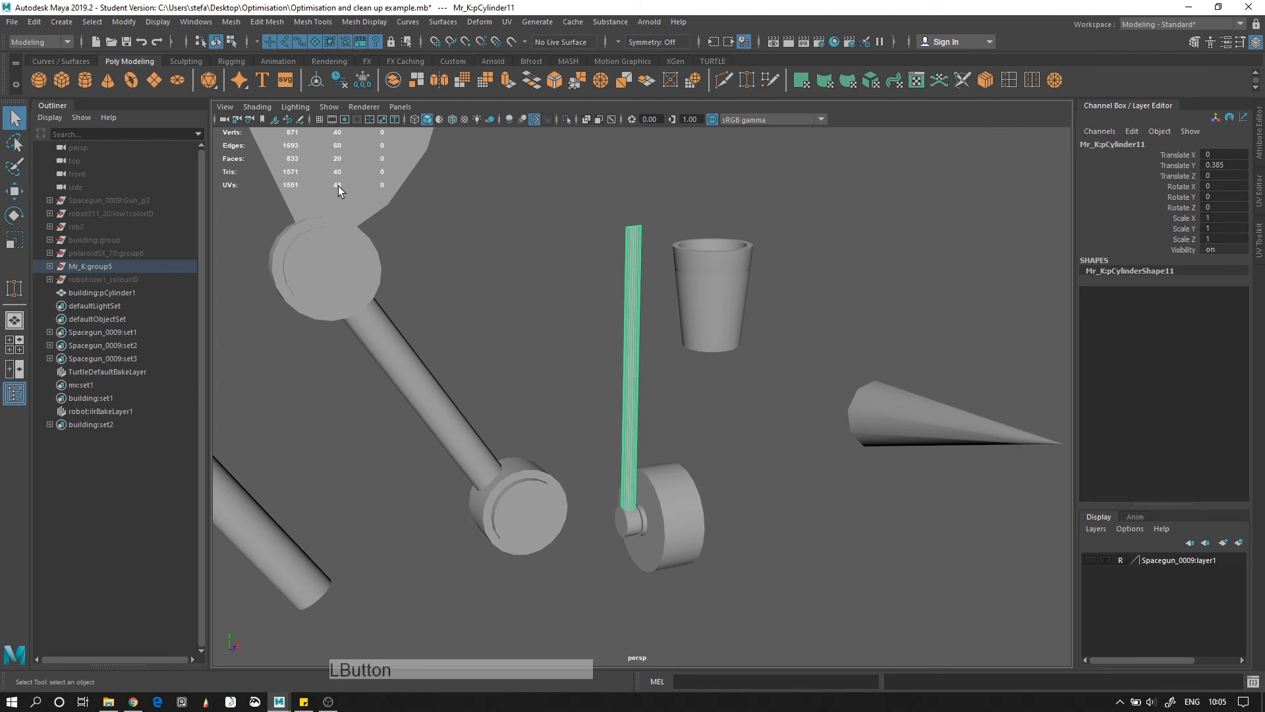
pyautogui.keyDown('alt'); pyautogui.moveTo(347, 172); pyautogui.dragTo(580, 406, button='right'); pyautogui.keyUp('alt')
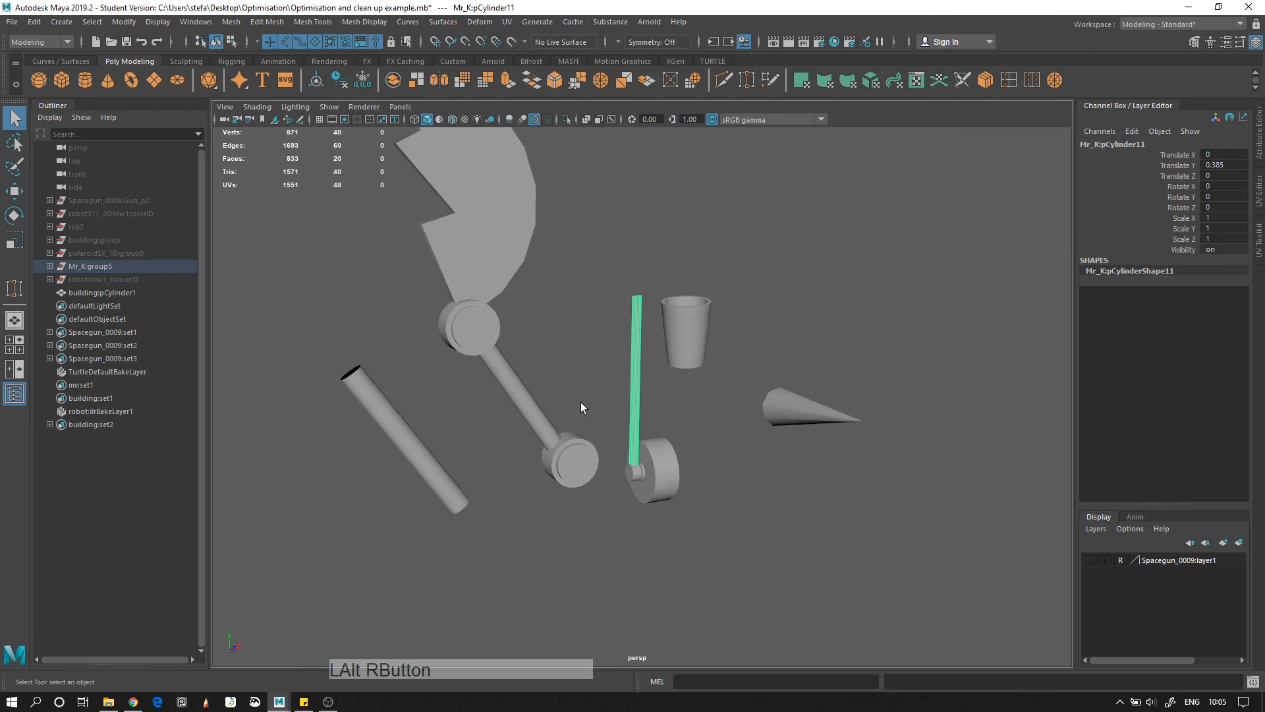
pyautogui.moveTo(606, 381); pyautogui.dragTo(686, 396)
pyautogui.moveTo(579, 360); pyautogui.dragTo(638, 361)
pyautogui.click(556, 364)
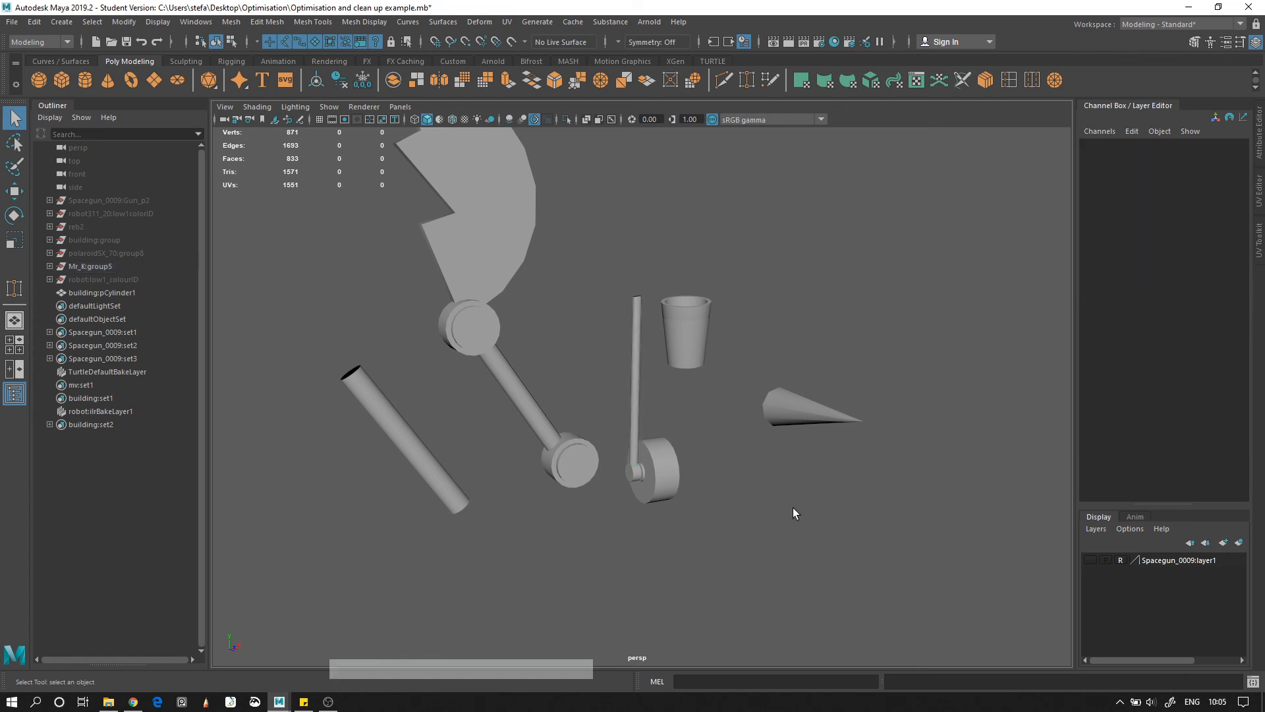
pyautogui.click(656, 471)
pyautogui.click(437, 499)
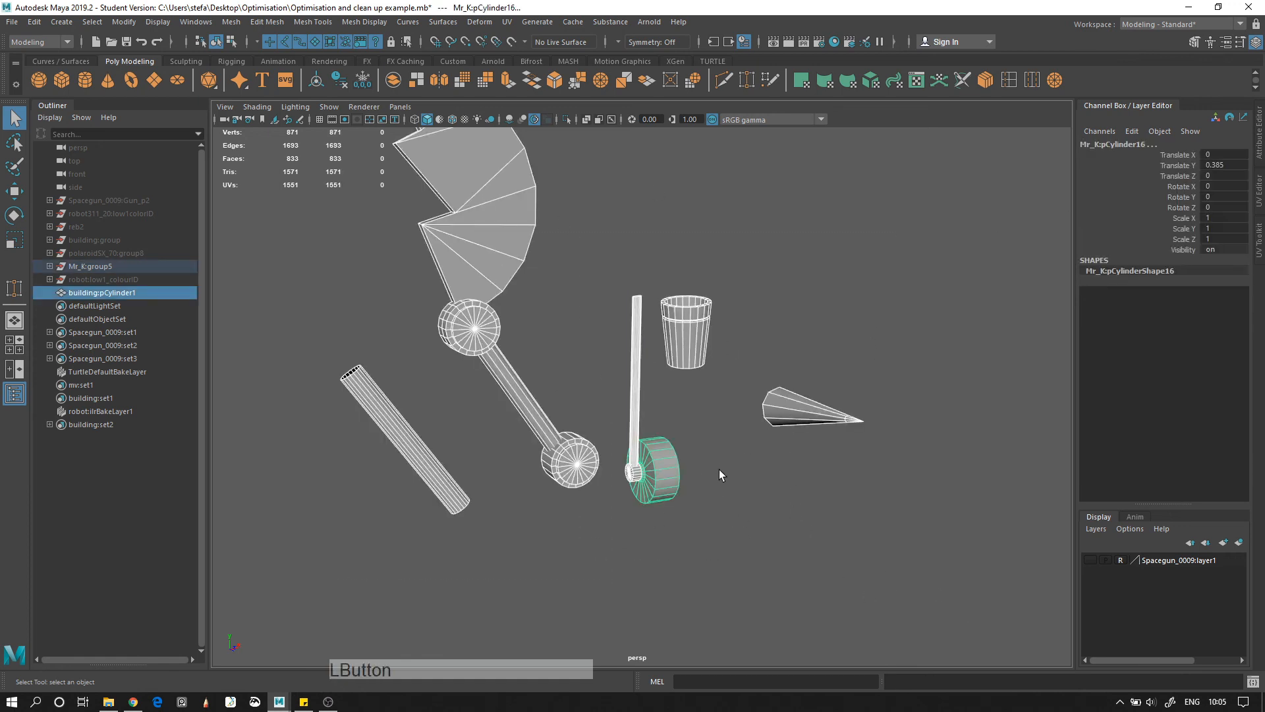
pyautogui.keyDown('alt'); pyautogui.moveTo(775, 493); pyautogui.dragTo(606, 416, button='right'); pyautogui.keyUp('alt')
pyautogui.keyDown('alt'); pyautogui.moveTo(626, 425); pyautogui.dragTo(555, 462); pyautogui.keyUp('alt')
pyautogui.click(802, 523)
# Hide the Mr_K:group5 model and show the robot:low1_colourID group
pyautogui.click(102, 265)
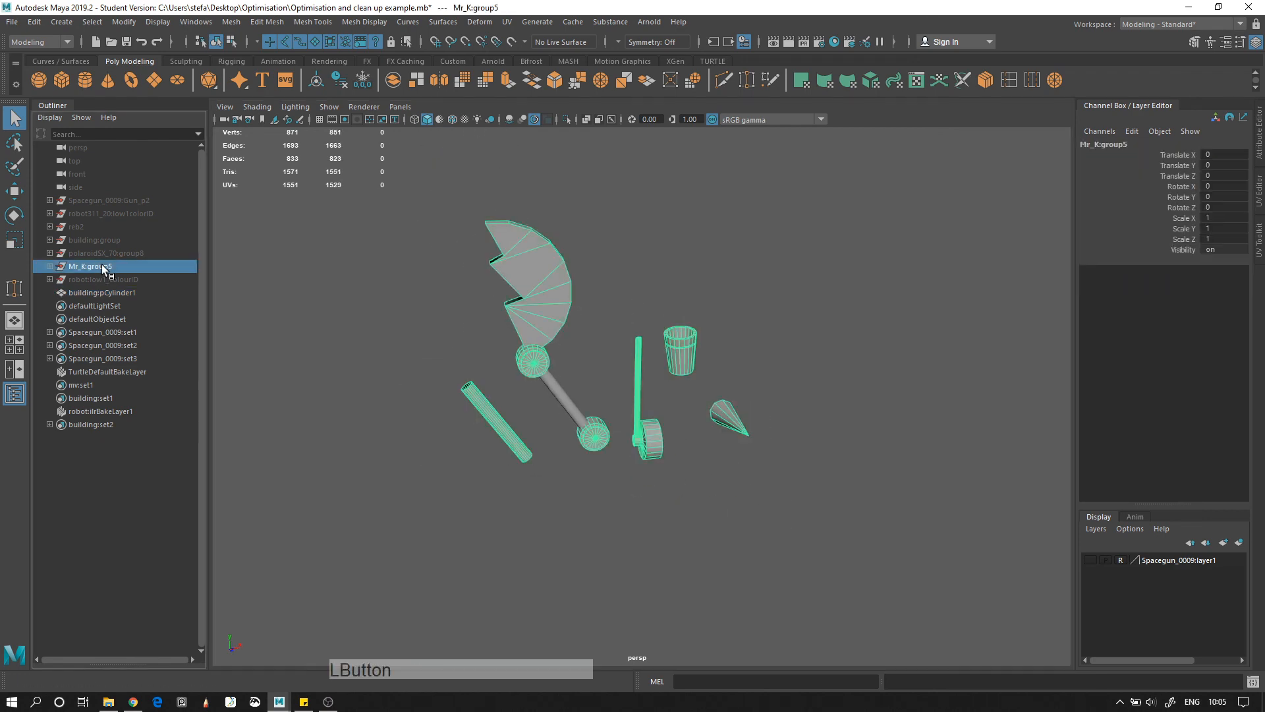
pyautogui.press('h')
pyautogui.click(93, 278)
pyautogui.press('h')
# Delete the leftover cylinder building:pCylinder1 between the robot's foot plates
pyautogui.keyDown('alt'); pyautogui.moveTo(504, 360); pyautogui.dragTo(677, 454); pyautogui.keyUp('alt')
pyautogui.click(125, 288)
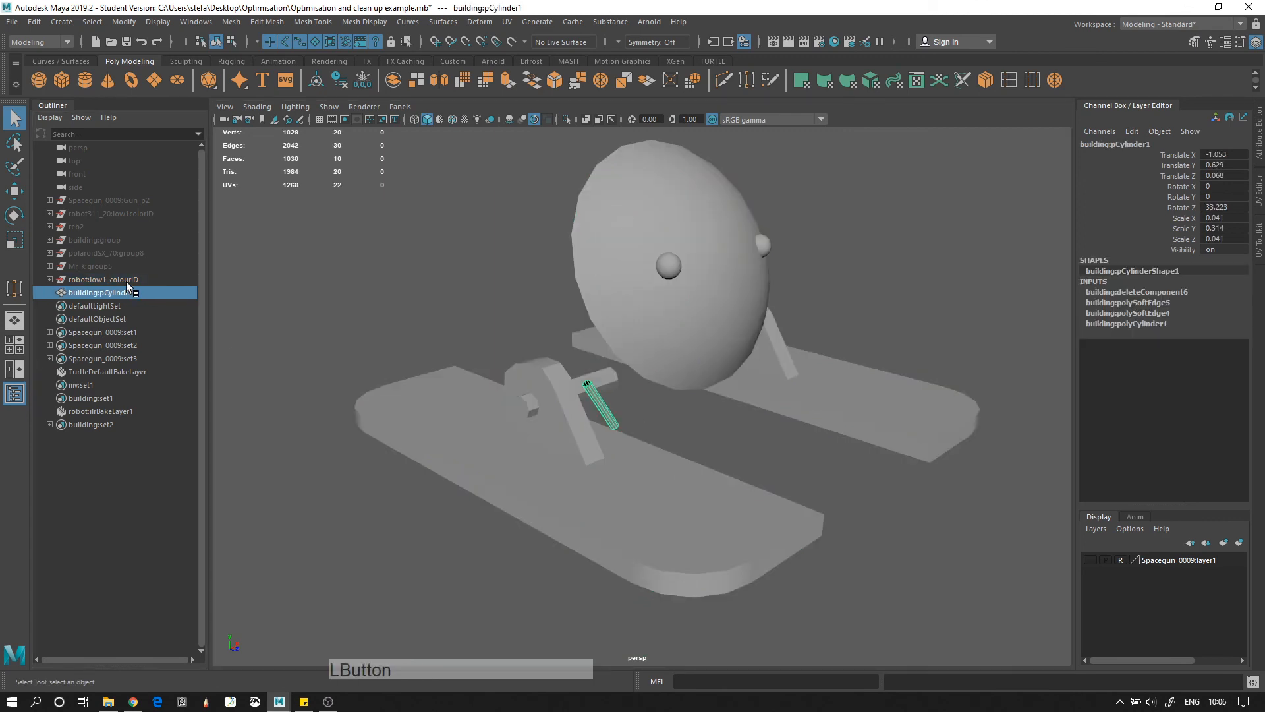
pyautogui.press('Delete')
# Delete the two large many-sided faces on the top and underside of the robot's near foot plate
pyautogui.click(552, 456)
pyautogui.keyDown('alt'); pyautogui.moveTo(552, 455); pyautogui.dragTo(613, 514); pyautogui.keyUp('alt')
pyautogui.keyDown('alt'); pyautogui.moveTo(613, 514); pyautogui.dragTo(683, 322, button='middle'); pyautogui.keyUp('alt')
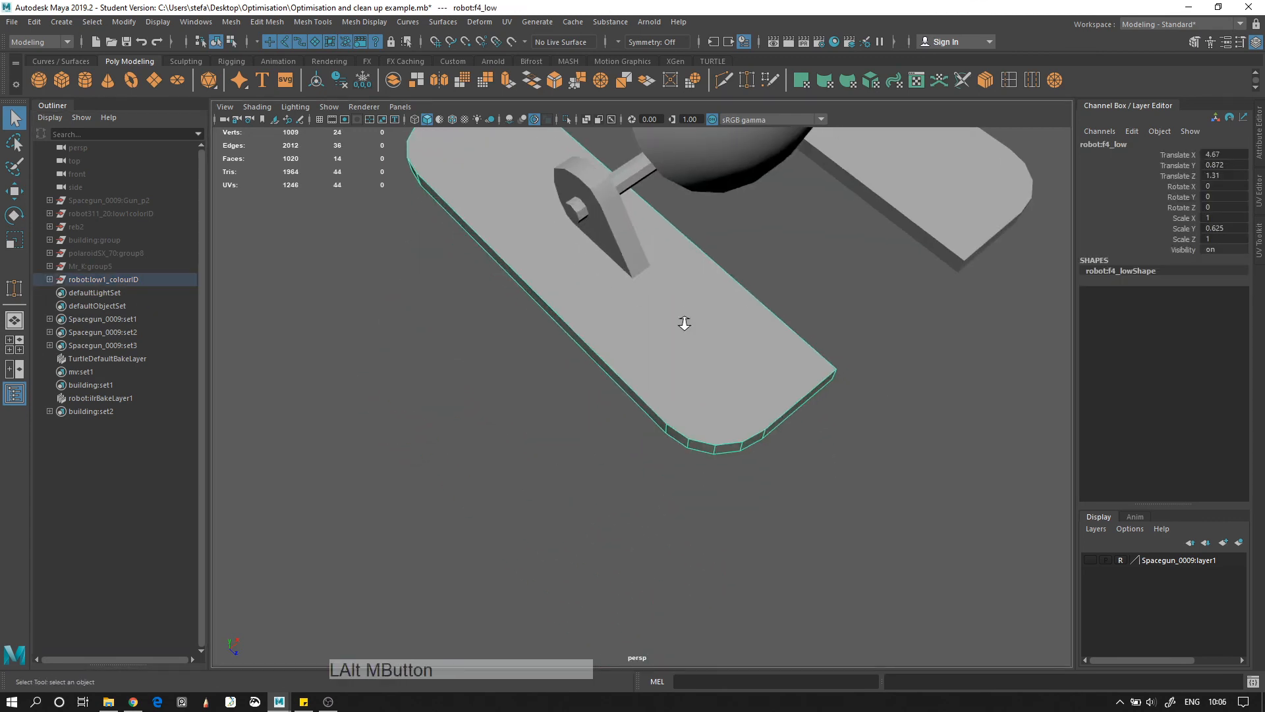
pyautogui.keyDown('alt'); pyautogui.moveTo(684, 322); pyautogui.dragTo(784, 442, button='right'); pyautogui.keyUp('alt')
pyautogui.keyDown('alt'); pyautogui.moveTo(784, 442); pyautogui.dragTo(785, 387); pyautogui.keyUp('alt')
pyautogui.moveTo(744, 207); pyautogui.dragTo(741, 243, button='right')
pyautogui.click(741, 243)
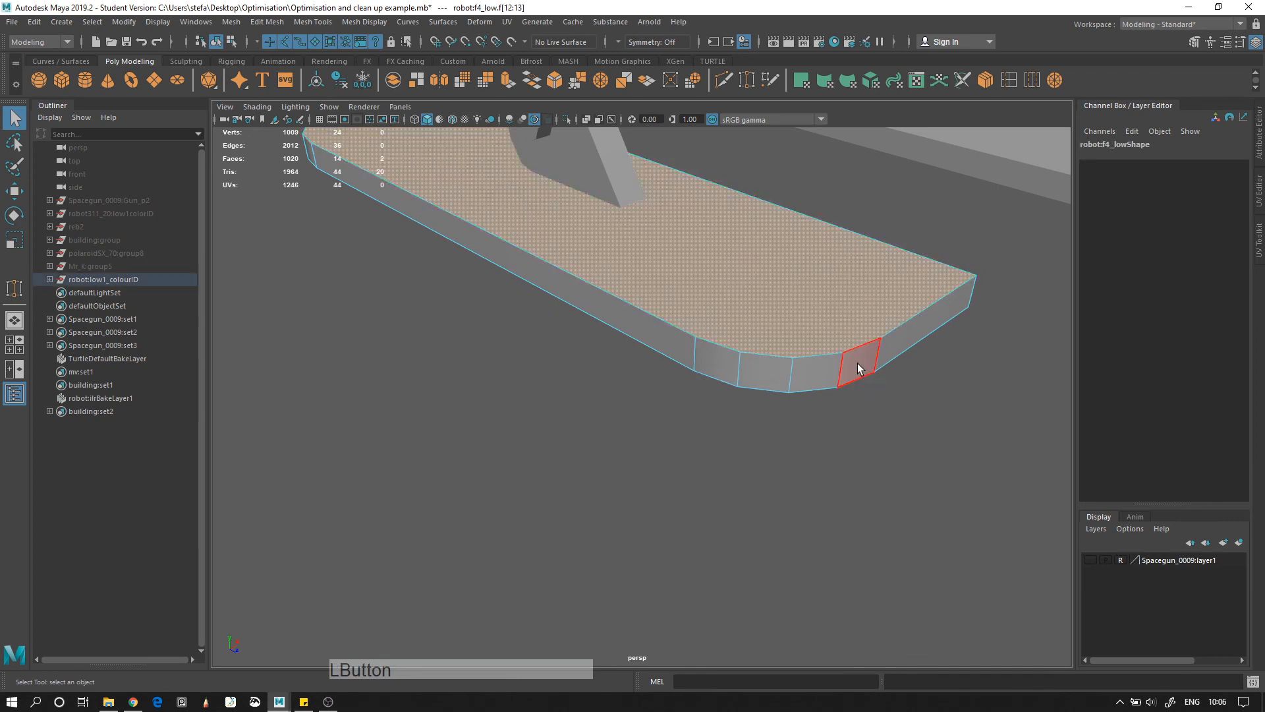
pyautogui.press('Delete')
# Bridge the opposite upper border edges across the near foot plate to rebuild its top as parallel strips
pyautogui.moveTo(725, 330); pyautogui.dragTo(721, 270, button='right')
pyautogui.click(674, 338)
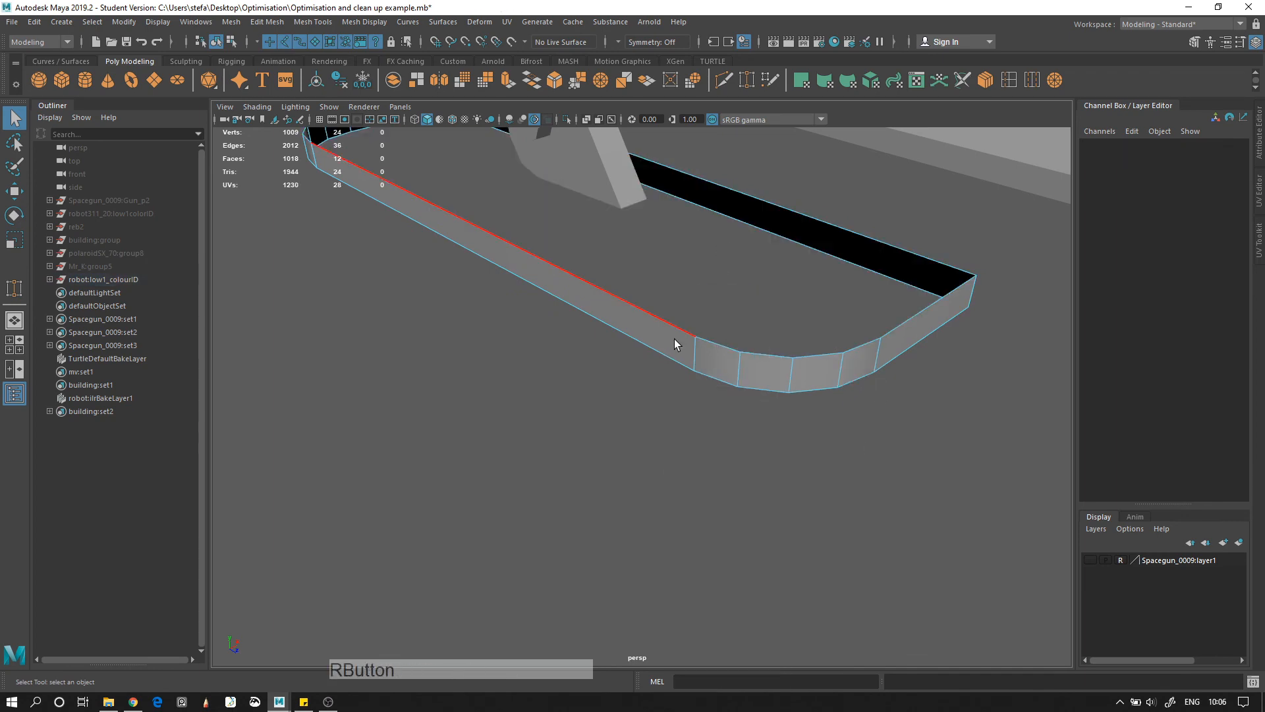
pyautogui.keyDown('shift'); pyautogui.click(780, 247); pyautogui.keyUp('shift')
pyautogui.keyDown('ctrl'); pyautogui.click(804, 219); pyautogui.keyUp('ctrl')
pyautogui.keyDown('ctrl'); pyautogui.click(658, 315); pyautogui.keyUp('ctrl')
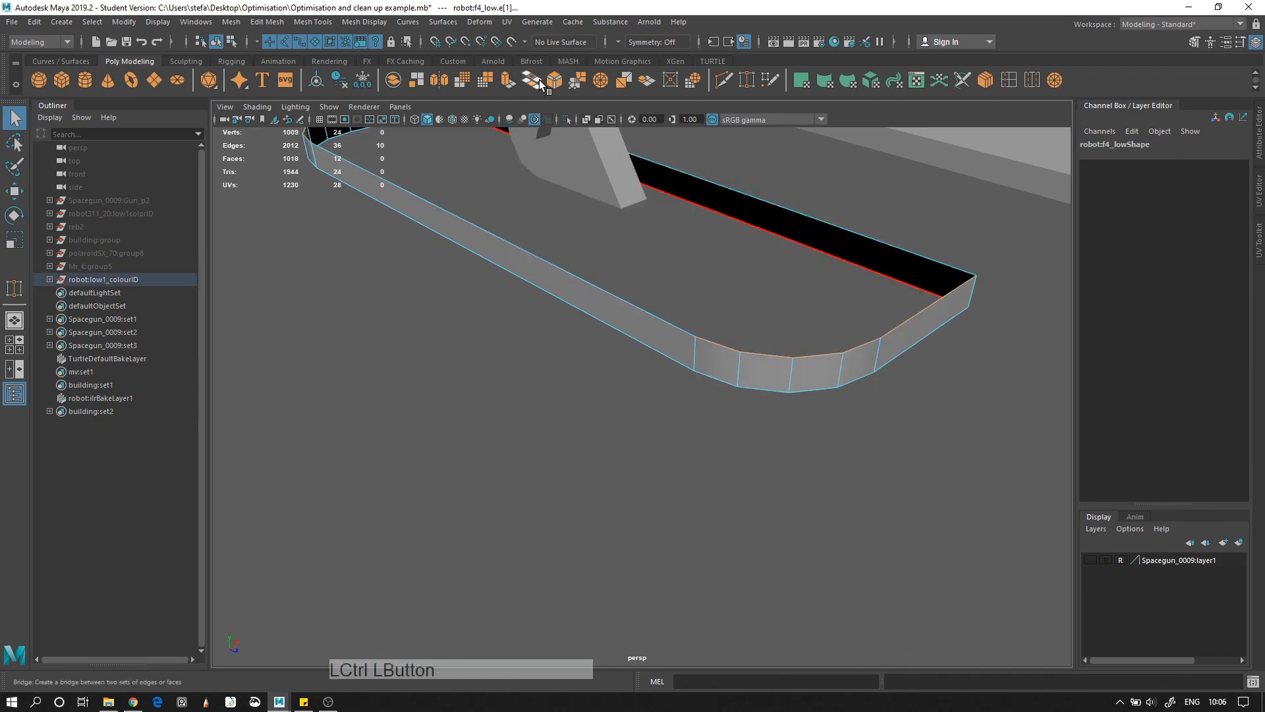
pyautogui.click(532, 80)
pyautogui.click(808, 517)
pyautogui.keyDown('alt'); pyautogui.moveTo(808, 517); pyautogui.dragTo(624, 323, button='right'); pyautogui.keyUp('alt')
pyautogui.click(624, 323)
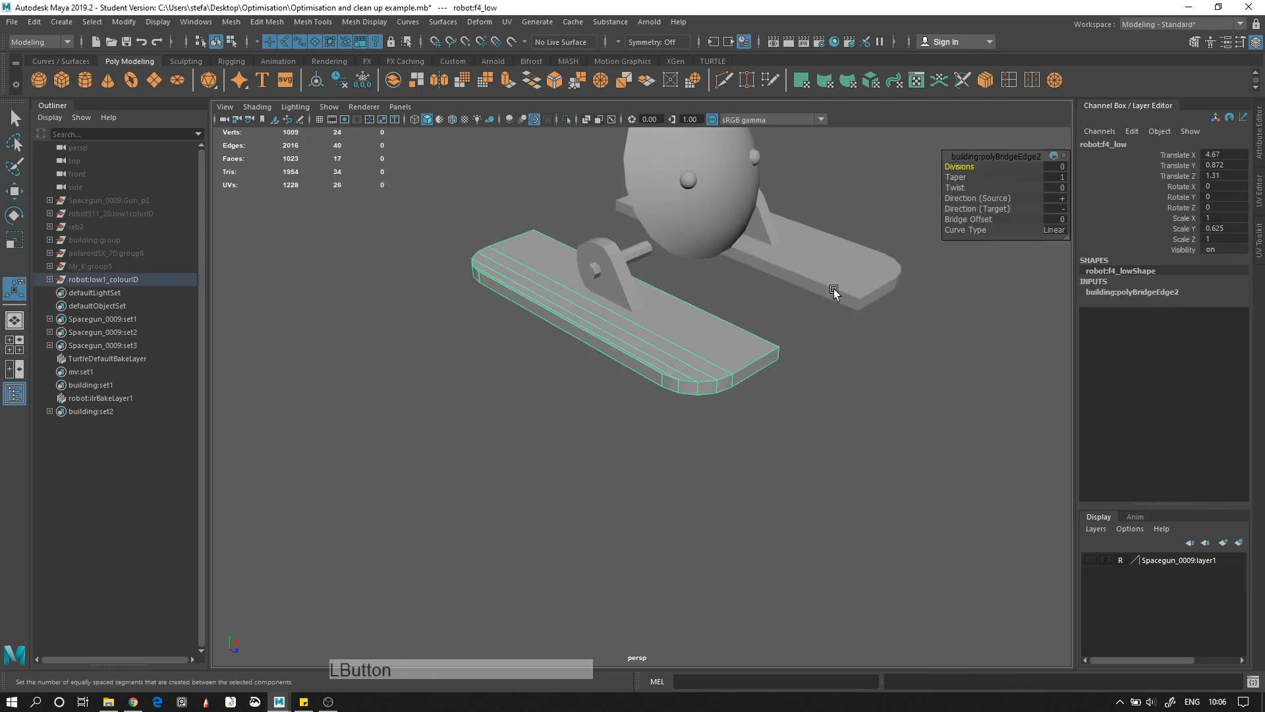
pyautogui.click(832, 288)
pyautogui.click(735, 346)
pyautogui.keyDown('alt'); pyautogui.moveTo(701, 248); pyautogui.dragTo(602, 342, button='right'); pyautogui.keyUp('alt')
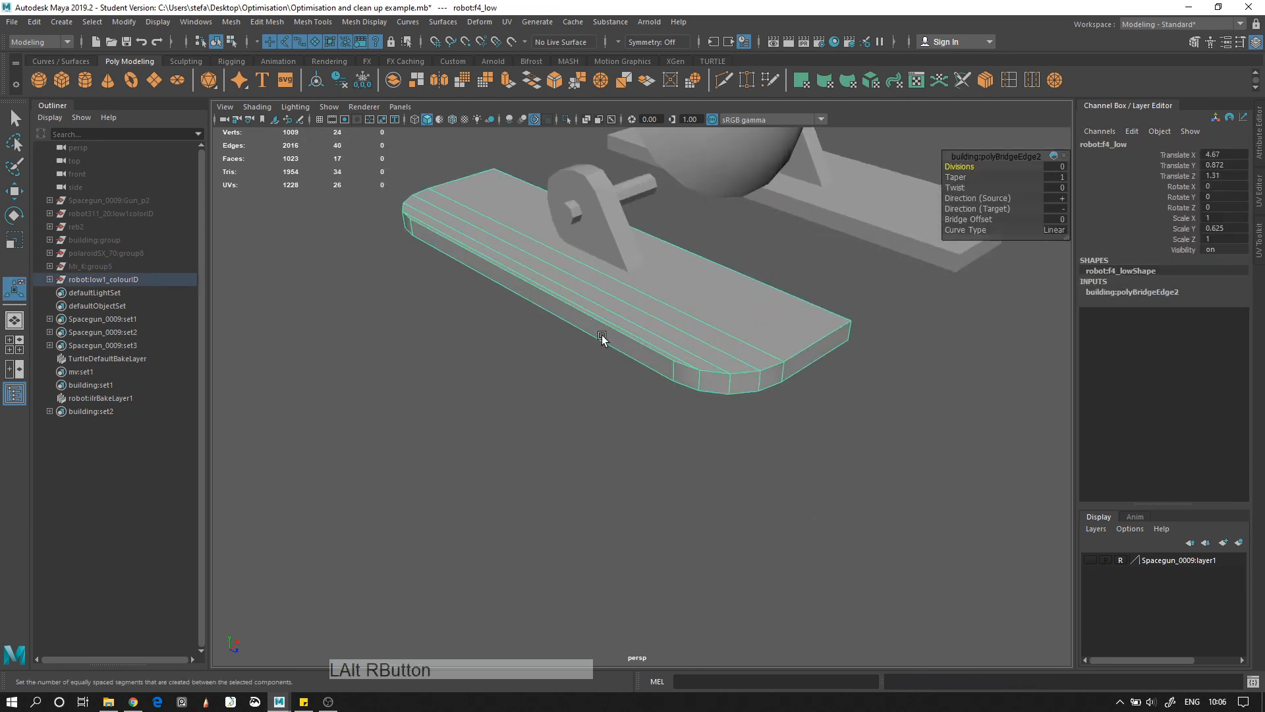
# Examine the side face of the foot plate's upright bracket as a candidate for Multi-Cut
pyautogui.click(611, 242)
pyautogui.keyDown('alt'); pyautogui.moveTo(612, 242); pyautogui.dragTo(624, 225); pyautogui.keyUp('alt')
pyautogui.keyDown('alt'); pyautogui.moveTo(488, 207); pyautogui.dragTo(700, 418, button='middle'); pyautogui.keyUp('alt')
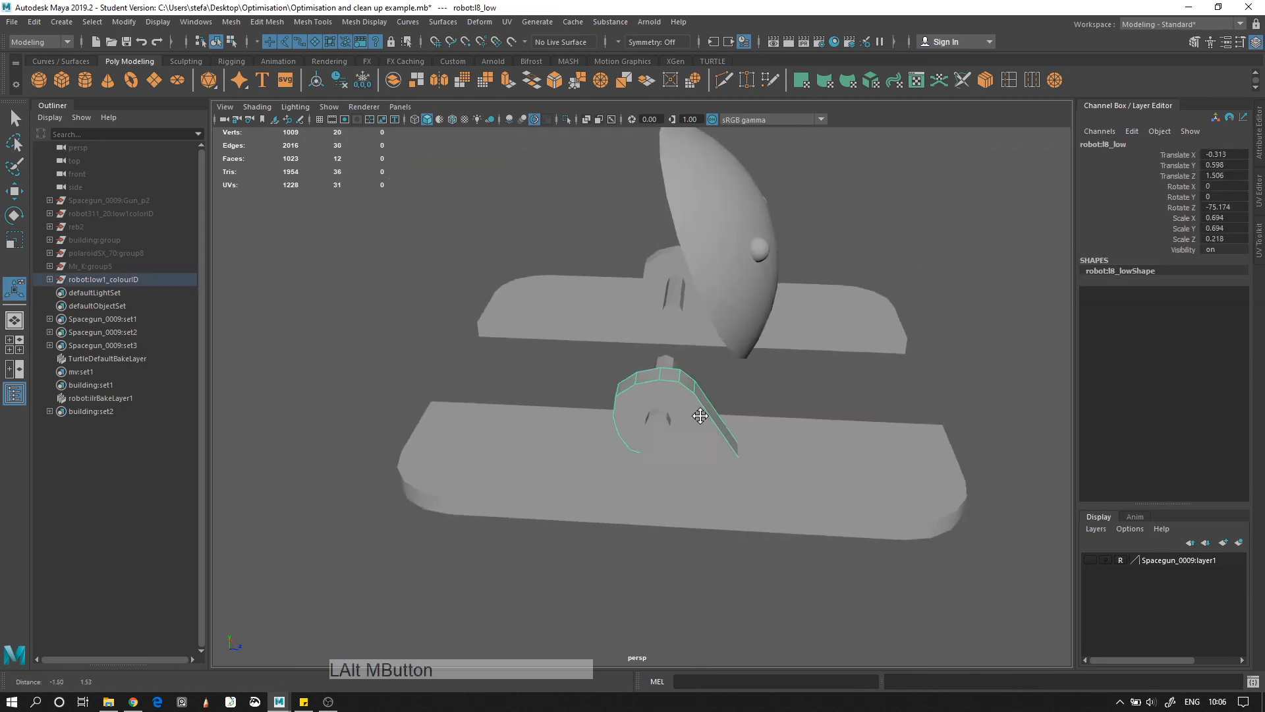
pyautogui.keyDown('alt'); pyautogui.moveTo(701, 418); pyautogui.dragTo(757, 409, button='right'); pyautogui.keyUp('alt')
pyautogui.keyDown('alt'); pyautogui.moveTo(756, 409); pyautogui.dragTo(678, 420); pyautogui.keyUp('alt')
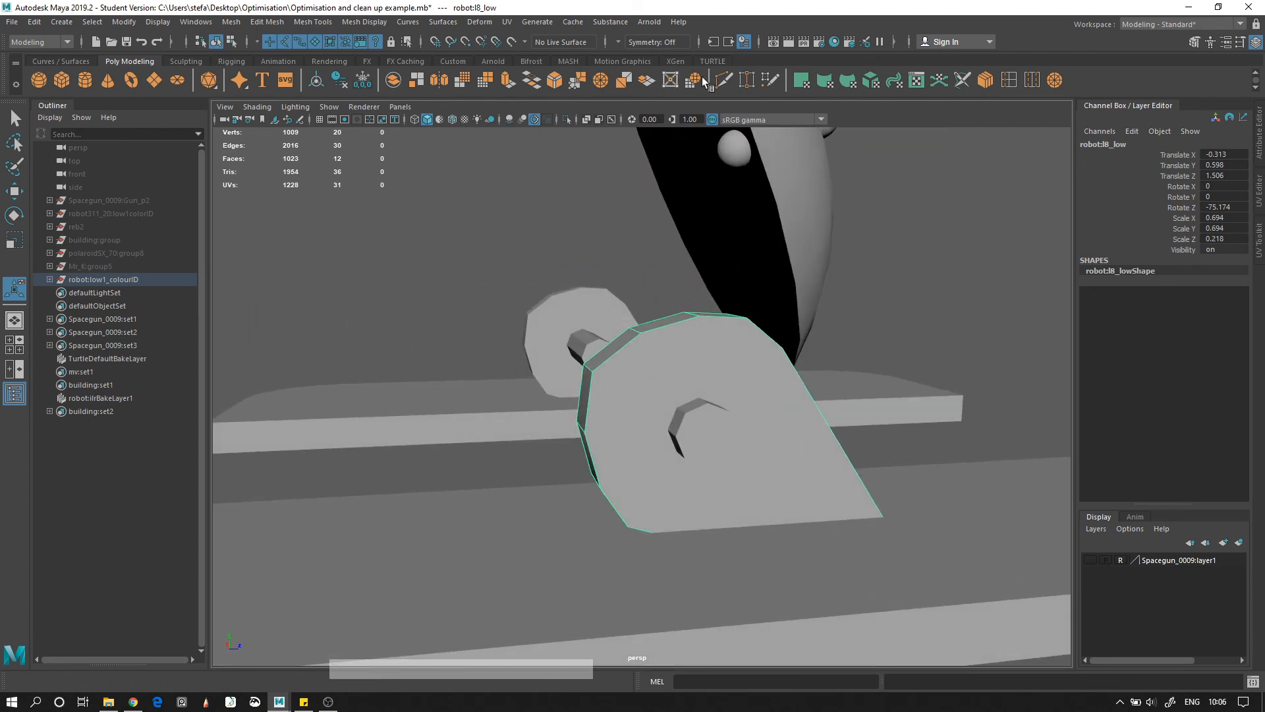
pyautogui.click(723, 80)
pyautogui.hotkey('alt', 'd')
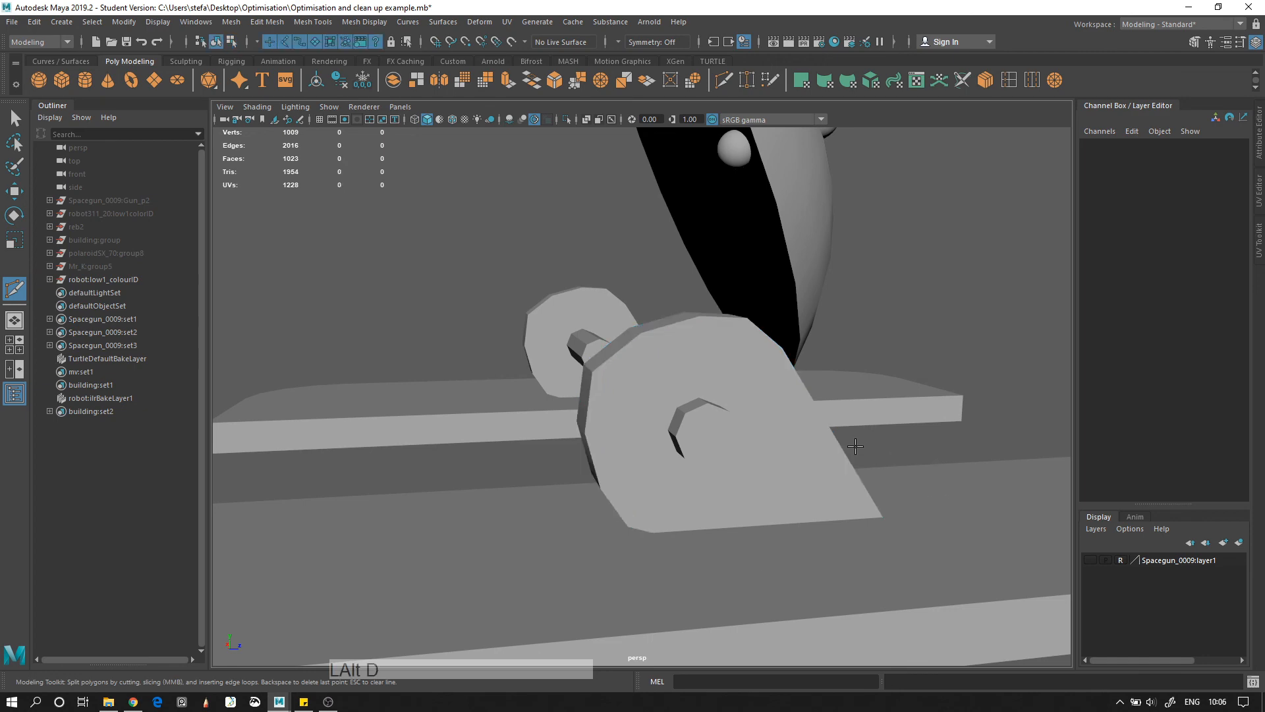
pyautogui.keyDown('alt'); pyautogui.moveTo(856, 444); pyautogui.dragTo(689, 393, button='right'); pyautogui.keyUp('alt')
pyautogui.keyDown('alt'); pyautogui.moveTo(689, 393); pyautogui.dragTo(648, 362); pyautogui.keyUp('alt')
pyautogui.press('q')
# Examine the wireframe density of the robot's head and one of its eyes from close up and afar
pyautogui.keyDown('alt'); pyautogui.moveTo(764, 282); pyautogui.dragTo(581, 432, button='middle'); pyautogui.keyUp('alt')
pyautogui.keyDown('alt'); pyautogui.moveTo(582, 431); pyautogui.dragTo(598, 209); pyautogui.keyUp('alt')
pyautogui.click(602, 379)
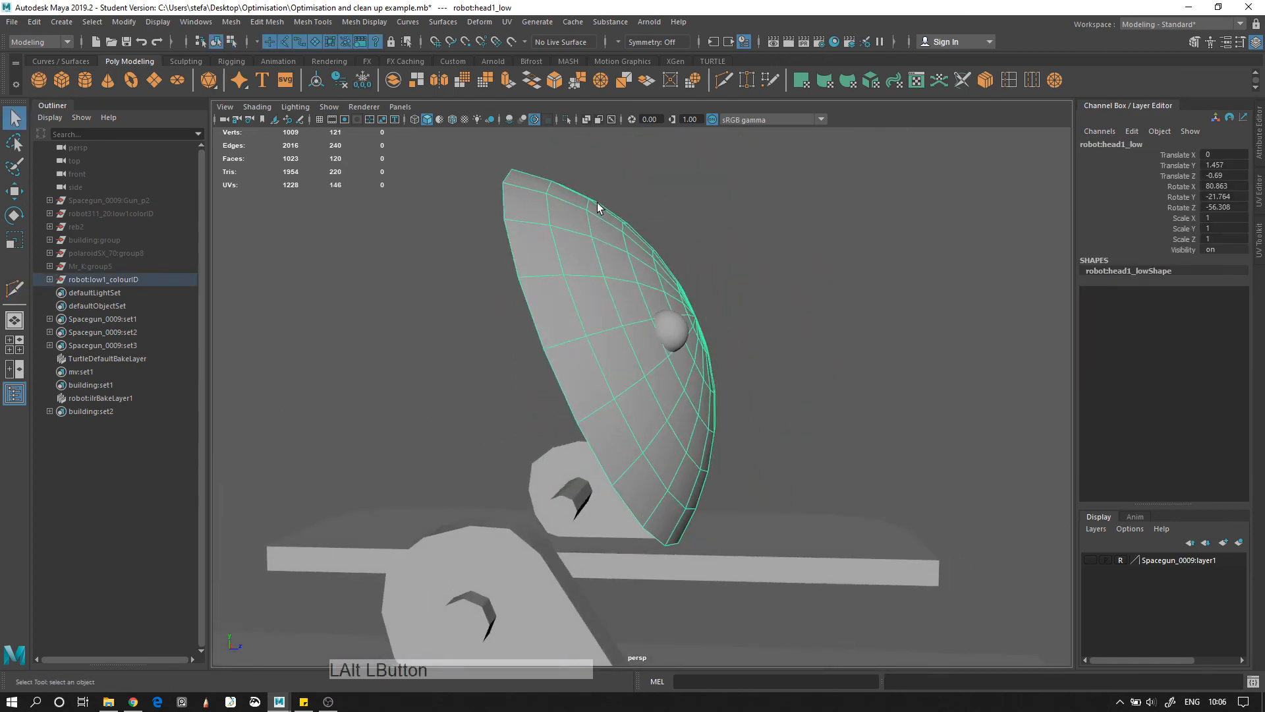
pyautogui.keyDown('alt'); pyautogui.moveTo(607, 283); pyautogui.dragTo(656, 340); pyautogui.keyUp('alt')
pyautogui.click(729, 298)
pyautogui.click(656, 340)
pyautogui.press('f')
pyautogui.keyDown('alt'); pyautogui.moveTo(652, 485); pyautogui.dragTo(627, 438, button='right'); pyautogui.keyUp('alt')
pyautogui.keyDown('alt'); pyautogui.moveTo(627, 438); pyautogui.dragTo(801, 398); pyautogui.keyUp('alt')
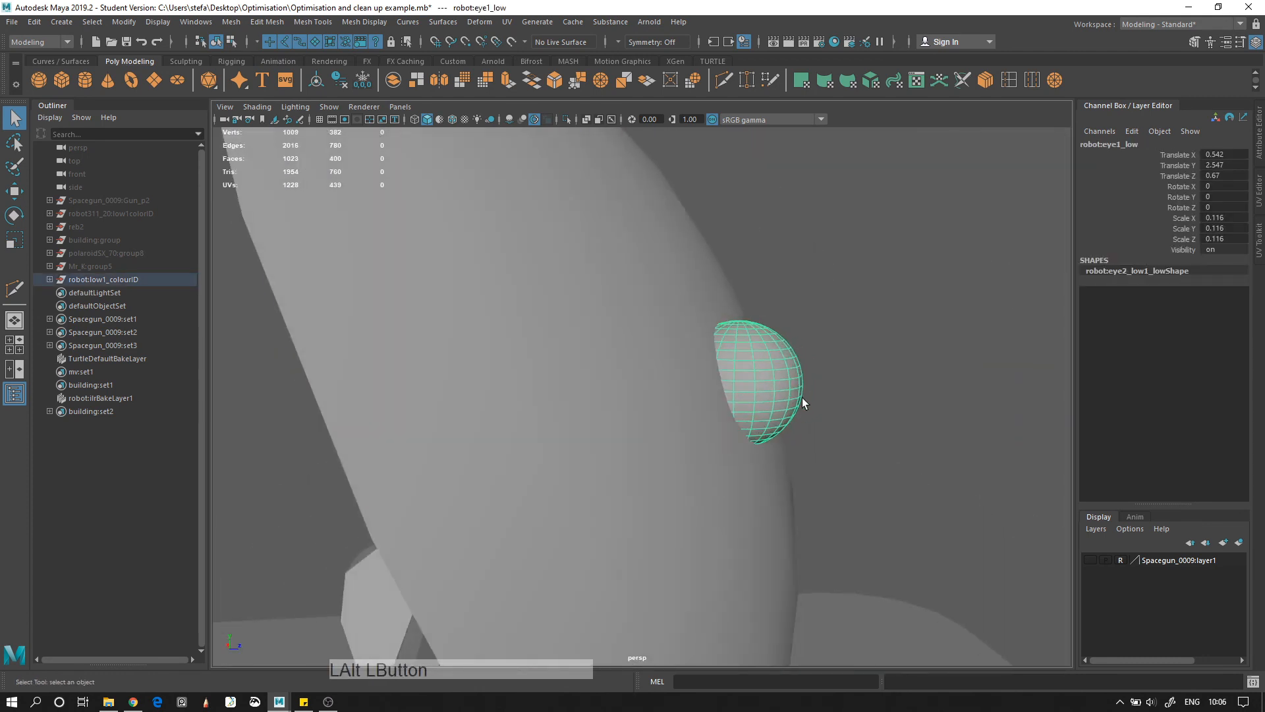
pyautogui.keyDown('alt'); pyautogui.moveTo(789, 452); pyautogui.dragTo(744, 372, button='right'); pyautogui.keyUp('alt')
pyautogui.keyDown('alt'); pyautogui.moveTo(808, 464); pyautogui.dragTo(738, 395, button='right'); pyautogui.keyUp('alt')
pyautogui.keyDown('alt'); pyautogui.moveTo(738, 395); pyautogui.dragTo(646, 425); pyautogui.keyUp('alt')
# Create a polygon sphere, scale it to 0.036 and place it beside the eye at X -0.729, Y 1.994, Z 0.815
pyautogui.click(39, 80)
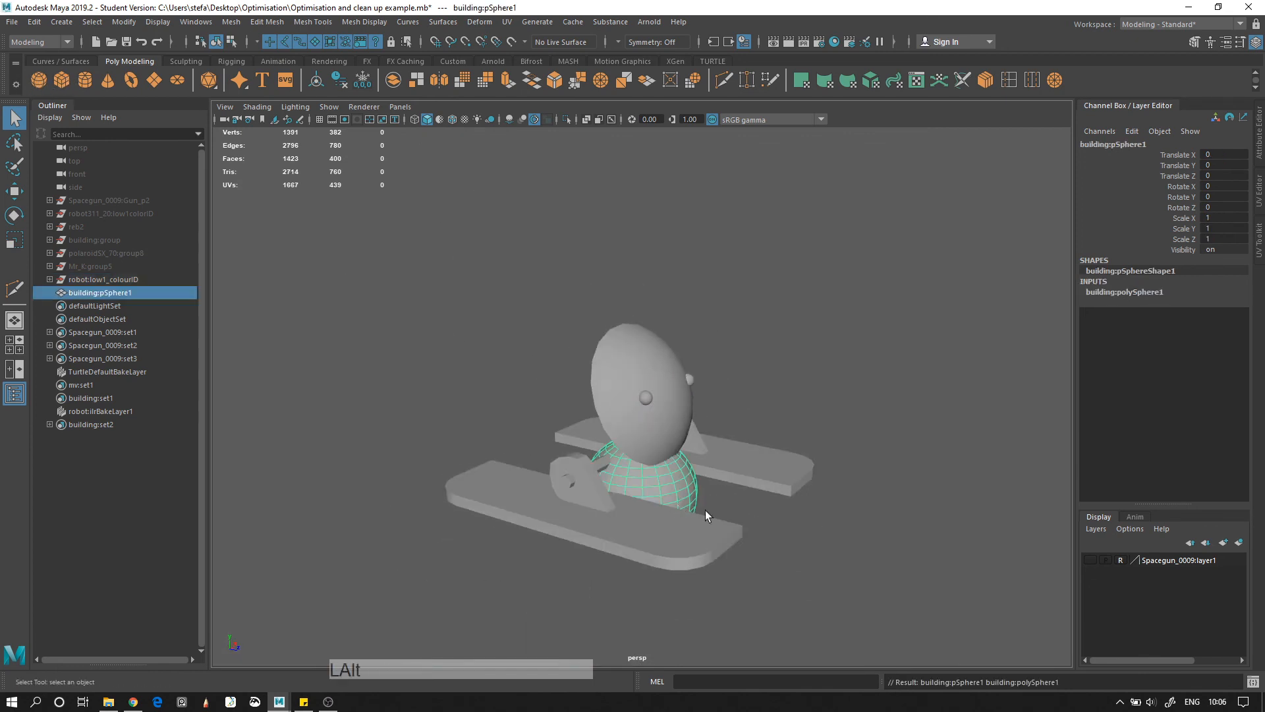
pyautogui.keyDown('alt'); pyautogui.moveTo(705, 510); pyautogui.dragTo(521, 515); pyautogui.keyUp('alt')
pyautogui.press('r')
pyautogui.keyDown('alt'); pyautogui.moveTo(520, 515); pyautogui.dragTo(429, 484); pyautogui.keyUp('alt')
pyautogui.press('w')
pyautogui.moveTo(724, 474); pyautogui.dragTo(677, 352)
pyautogui.keyDown('alt'); pyautogui.moveTo(768, 359); pyautogui.dragTo(666, 397); pyautogui.keyUp('alt')
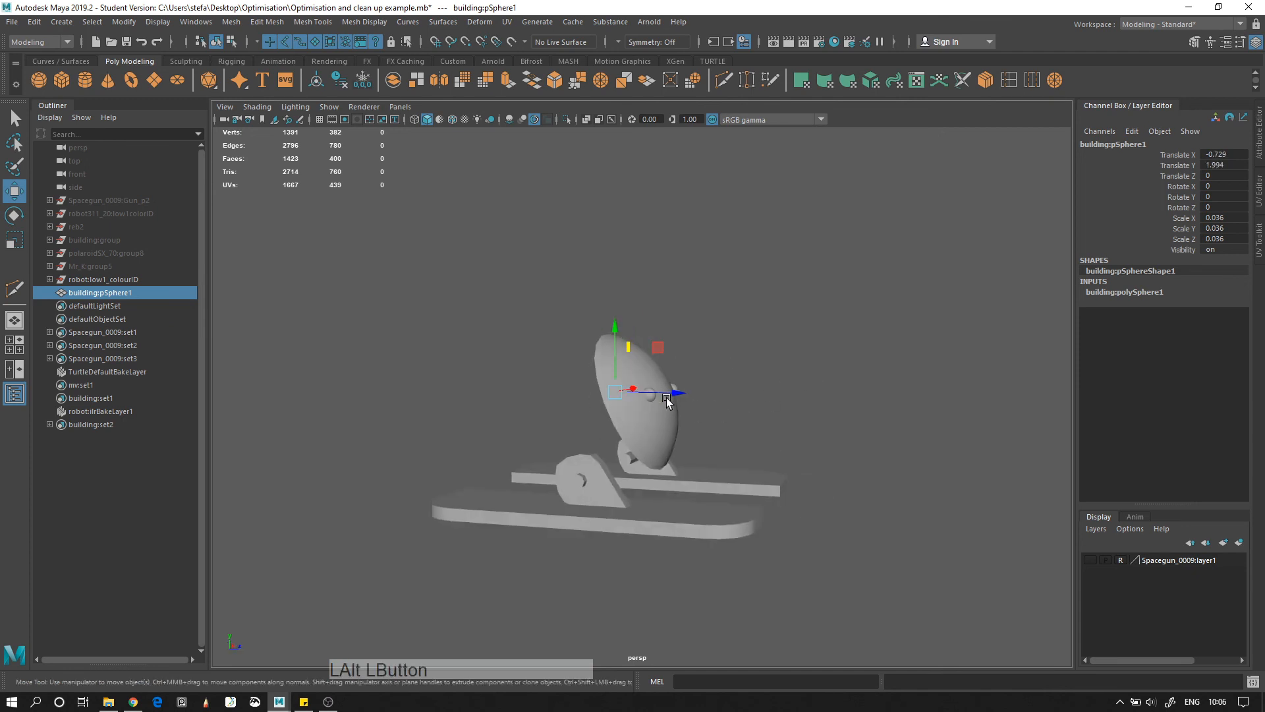
pyautogui.click(723, 410)
pyautogui.keyDown('alt'); pyautogui.moveTo(697, 414); pyautogui.dragTo(732, 410, button='right'); pyautogui.keyUp('alt')
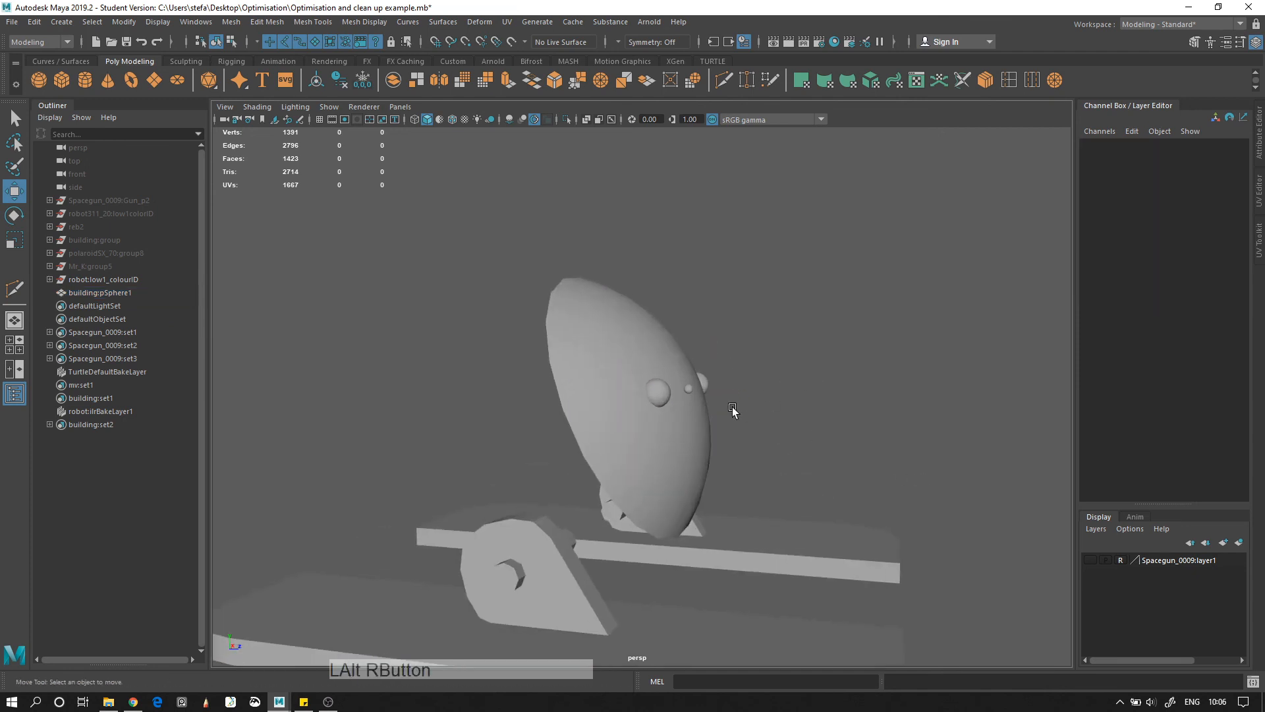
pyautogui.click(689, 389)
pyautogui.keyDown('alt'); pyautogui.moveTo(739, 460); pyautogui.dragTo(671, 400, button='right'); pyautogui.keyUp('alt')
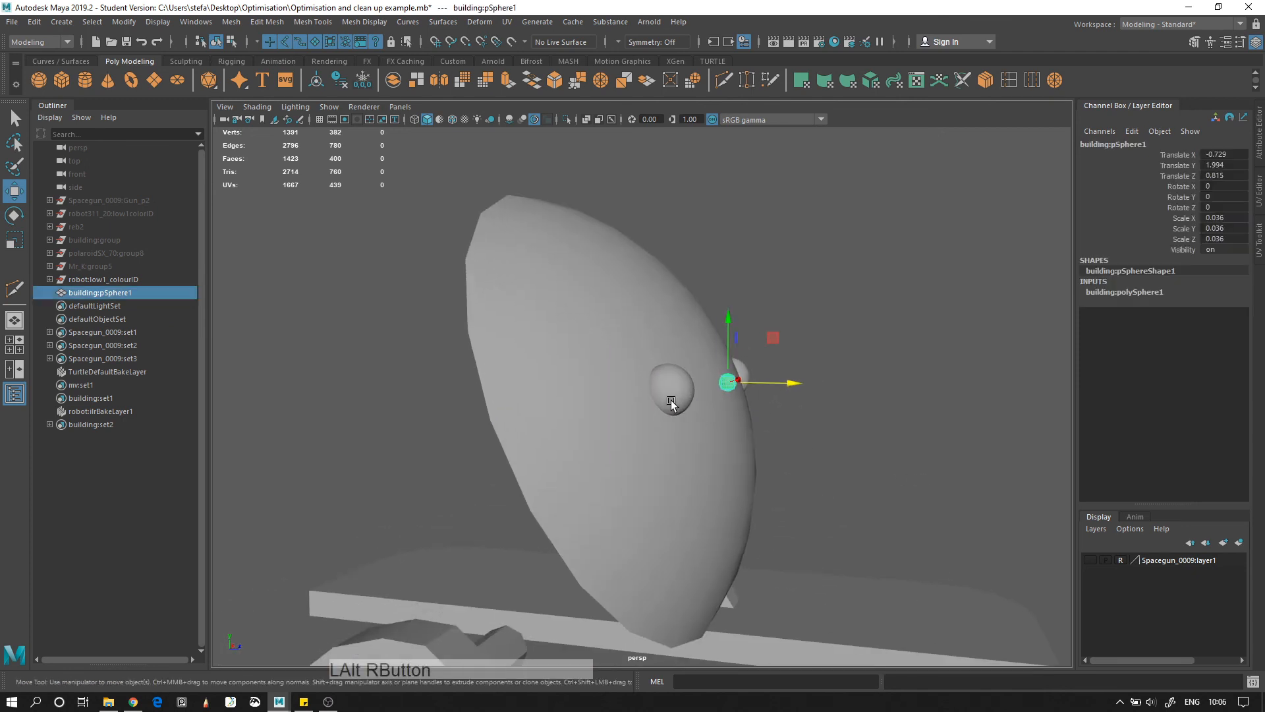
# Replace the head's near eye with the new sphere, scaled to 0.108 and moved to X -0.817, Y 1.942
pyautogui.click(671, 400)
pyautogui.press('Delete')
pyautogui.click(726, 385)
pyautogui.press('e')
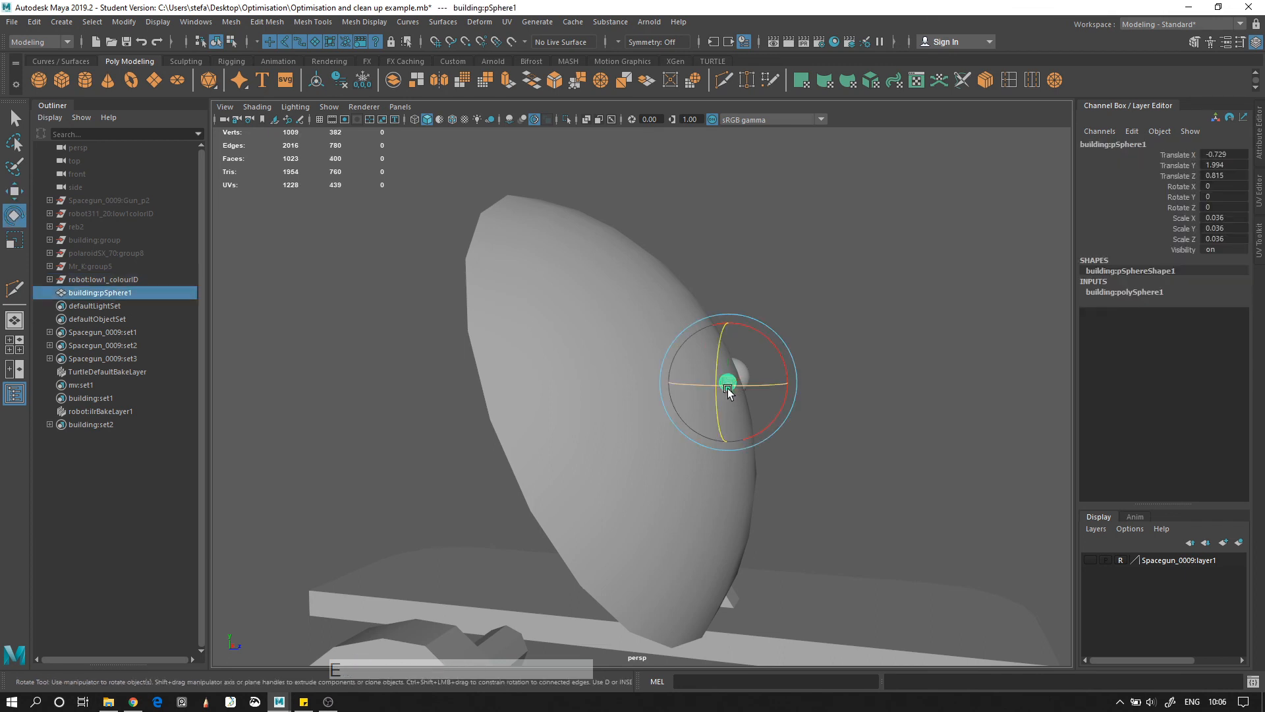
pyautogui.press('r')
pyautogui.click(753, 386)
pyautogui.moveTo(753, 386); pyautogui.dragTo(762, 390)
pyautogui.press('w')
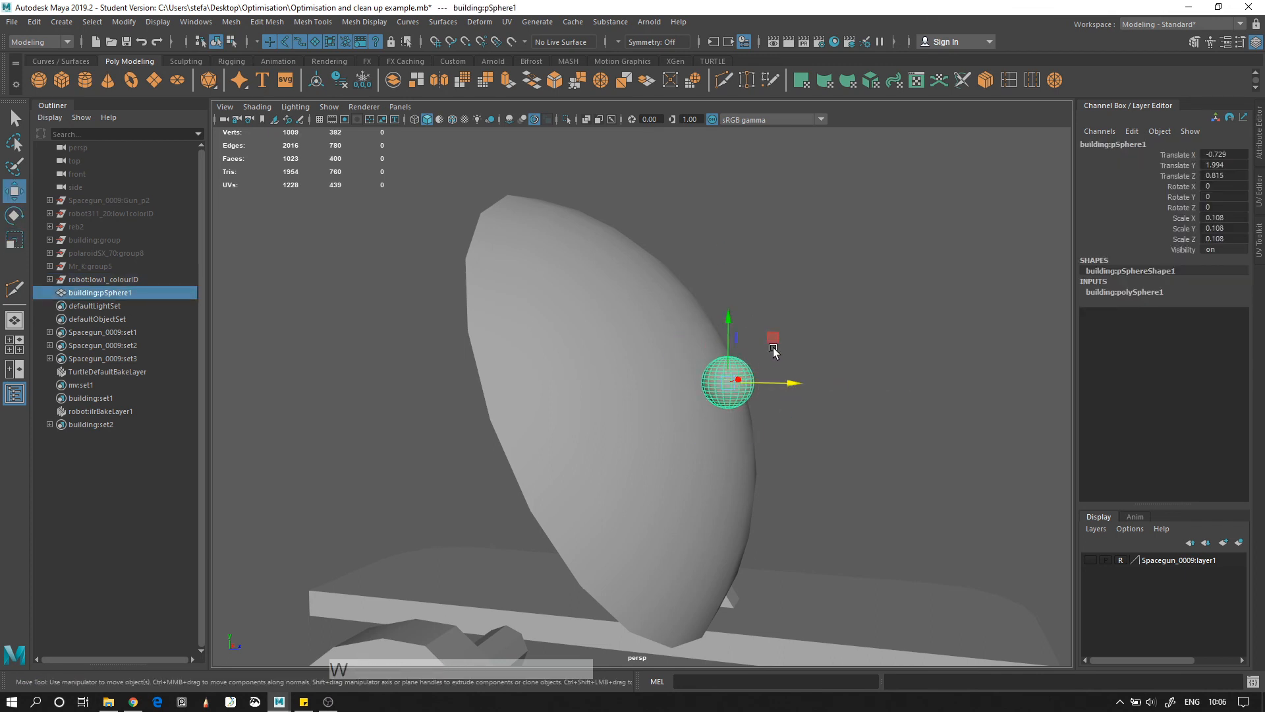
pyautogui.keyDown('alt'); pyautogui.moveTo(773, 346); pyautogui.dragTo(659, 357); pyautogui.keyUp('alt')
# Set the new eye sphere's axis and height subdivisions to 8
pyautogui.click(1124, 292)
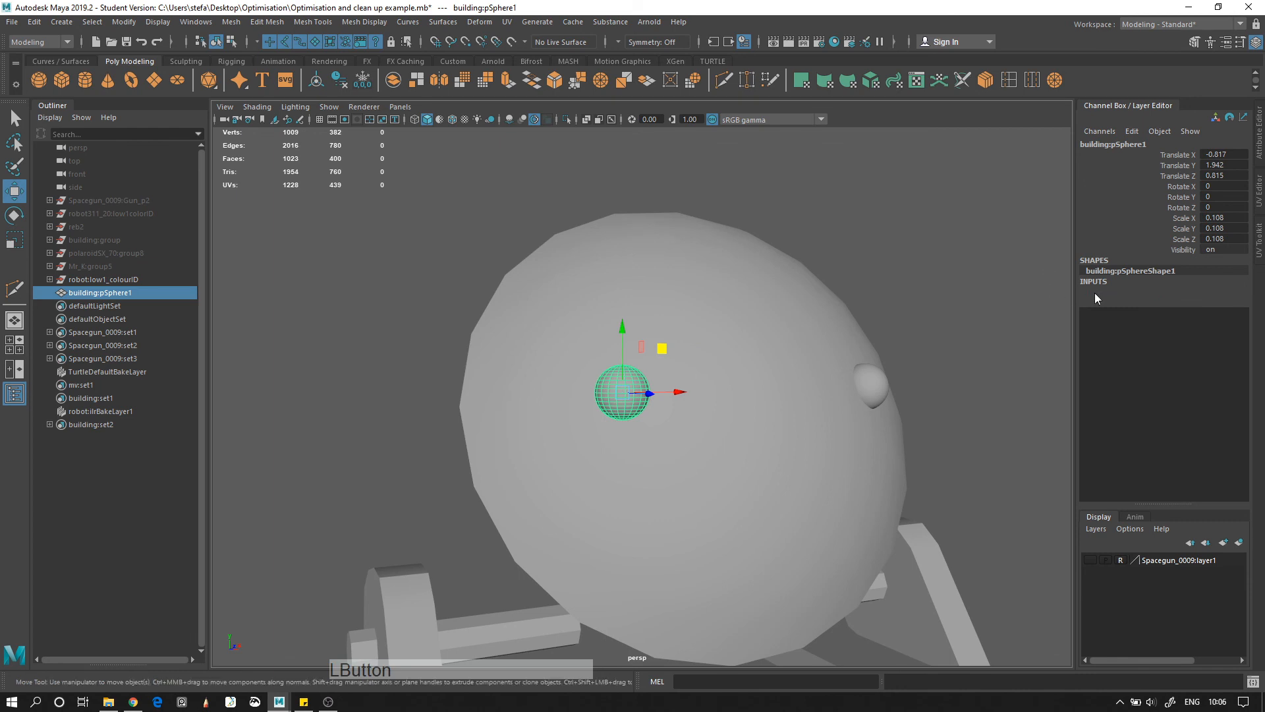
pyautogui.click(1184, 324)
pyautogui.moveTo(1184, 324); pyautogui.dragTo(1181, 314)
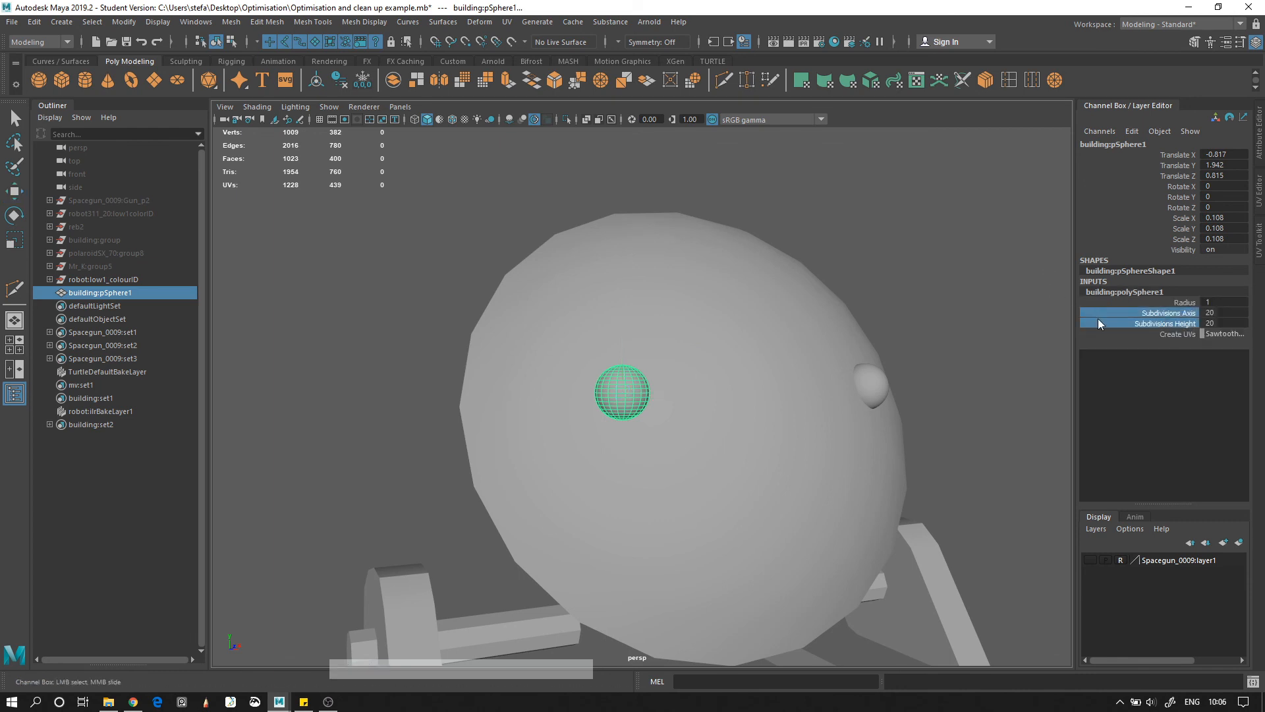
pyautogui.moveTo(939, 292); pyautogui.dragTo(861, 301, button='middle')
# Rotate the eye sphere 90 degrees about X and set it into the head's surface at X -0.706, Y 2.032, Z 0.491
pyautogui.keyDown('alt'); pyautogui.moveTo(860, 300); pyautogui.dragTo(686, 305); pyautogui.keyUp('alt')
pyautogui.press('e')
pyautogui.moveTo(754, 380); pyautogui.dragTo(780, 478)
pyautogui.press('w')
pyautogui.moveTo(801, 375); pyautogui.dragTo(613, 366)
pyautogui.moveTo(671, 336); pyautogui.dragTo(670, 314)
pyautogui.click(721, 366)
pyautogui.click(682, 374)
pyautogui.click(712, 374)
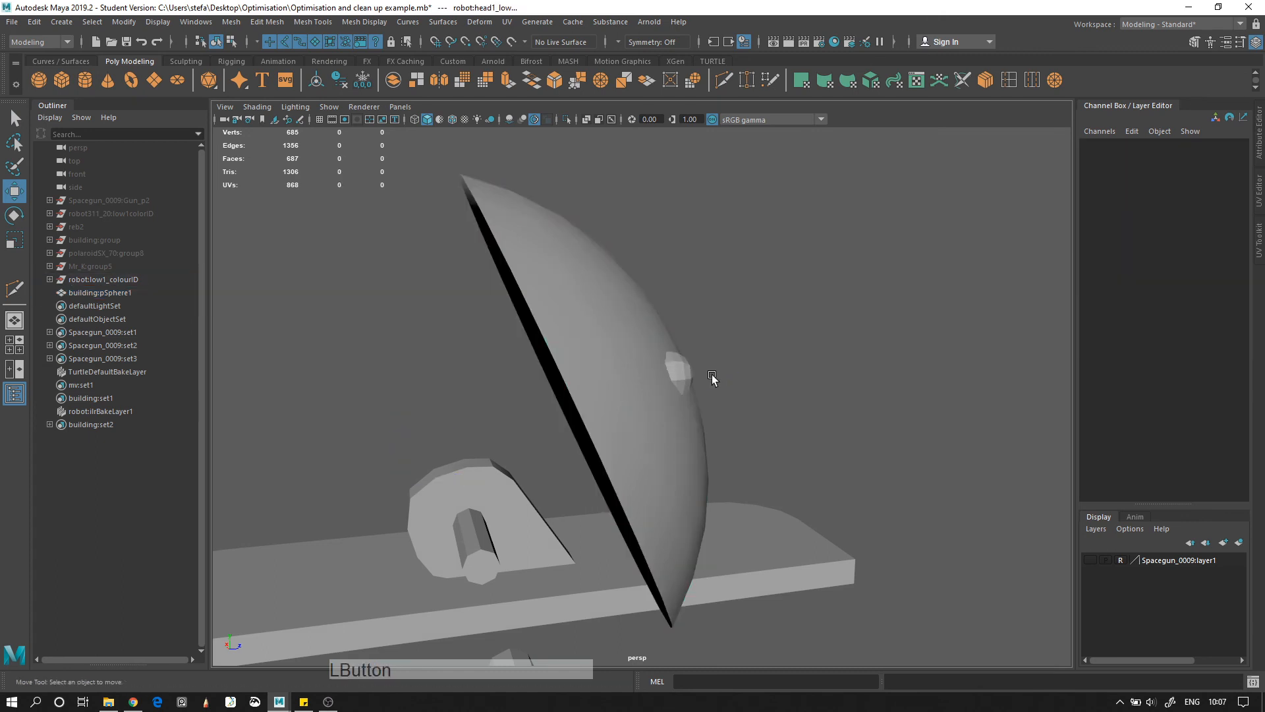
pyautogui.click(687, 375)
pyautogui.moveTo(710, 379); pyautogui.dragTo(722, 378)
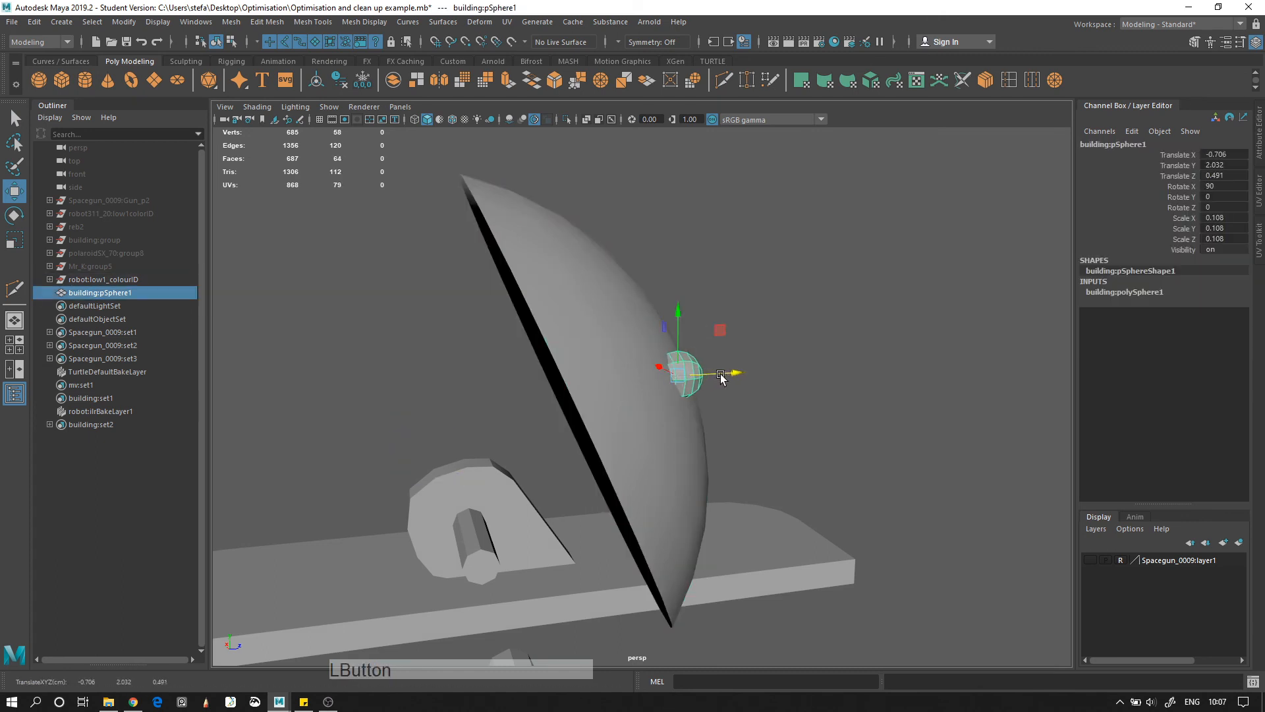
# Soften the edges of the new eye sphere
pyautogui.click(360, 24)
pyautogui.click(379, 137)
pyautogui.click(454, 184)
pyautogui.keyDown('alt'); pyautogui.moveTo(554, 247); pyautogui.dragTo(425, 259); pyautogui.keyUp('alt')
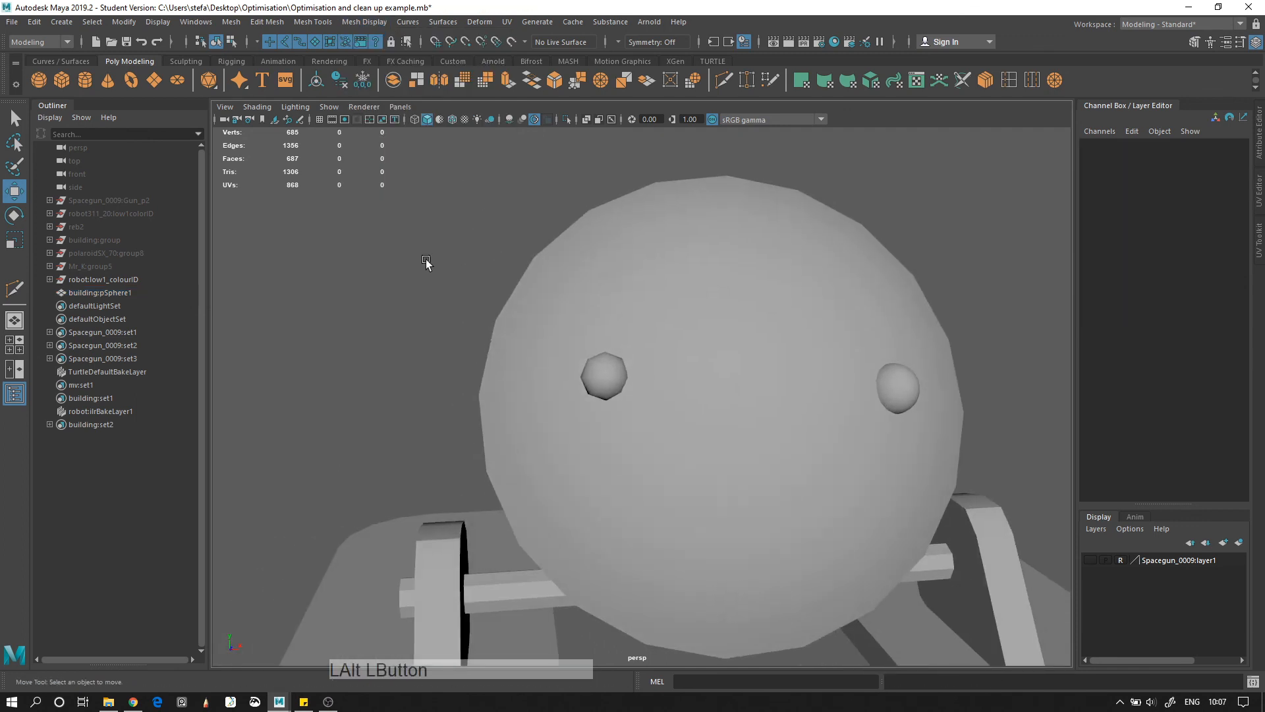
# Raise the new eye sphere's axis and height subdivisions to 12
pyautogui.click(603, 384)
pyautogui.click(1097, 303)
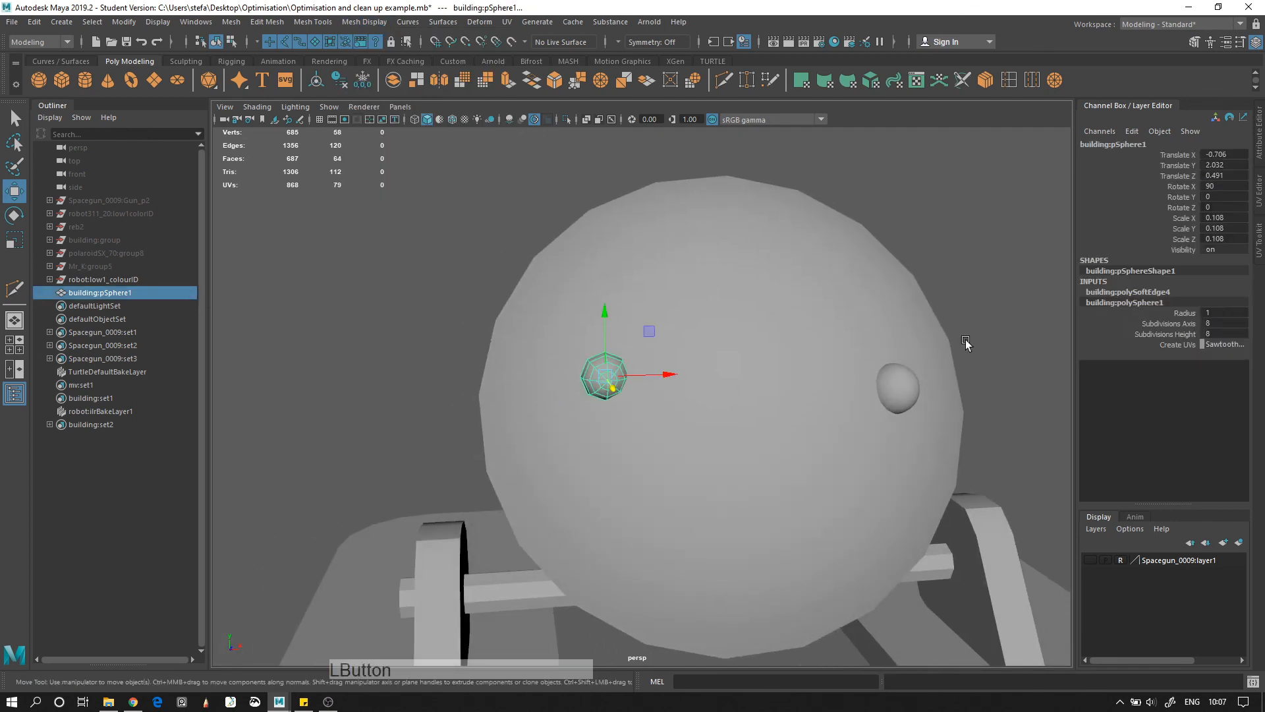
pyautogui.moveTo(1179, 326); pyautogui.dragTo(1180, 334)
pyautogui.moveTo(774, 307); pyautogui.dragTo(783, 306, button='middle')
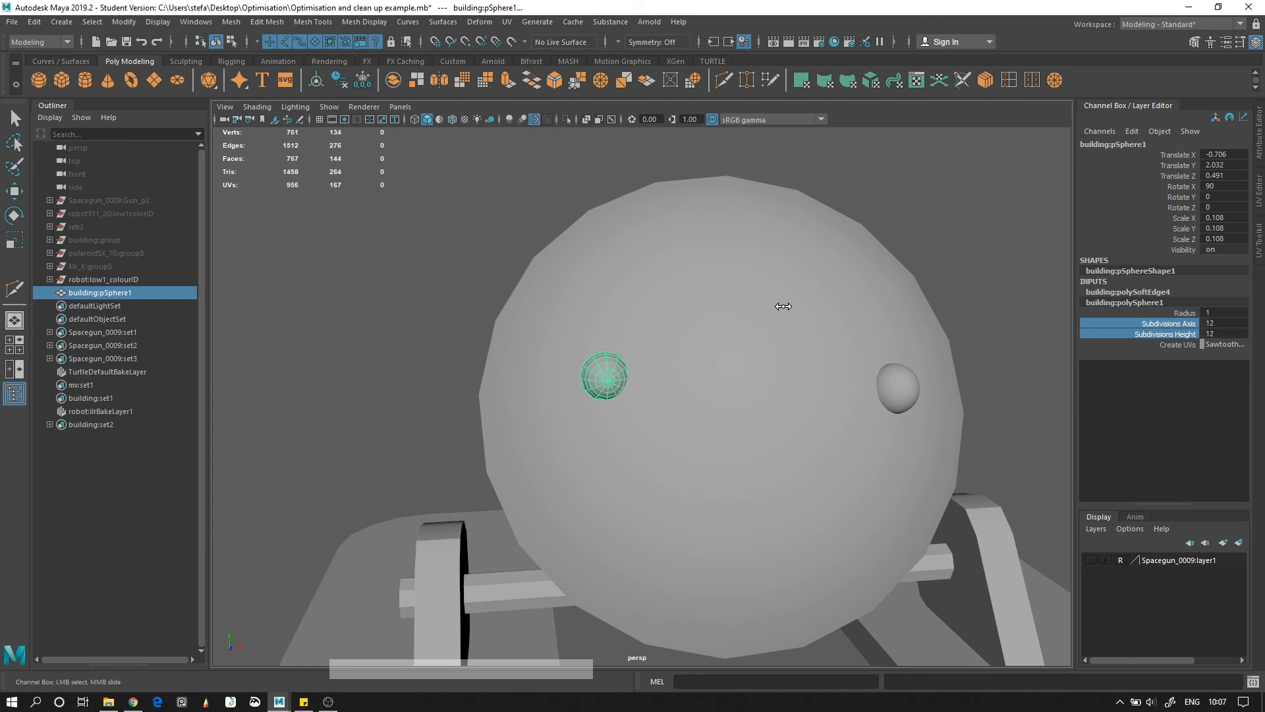
pyautogui.click(622, 313)
pyautogui.press('w')
pyautogui.click(599, 370)
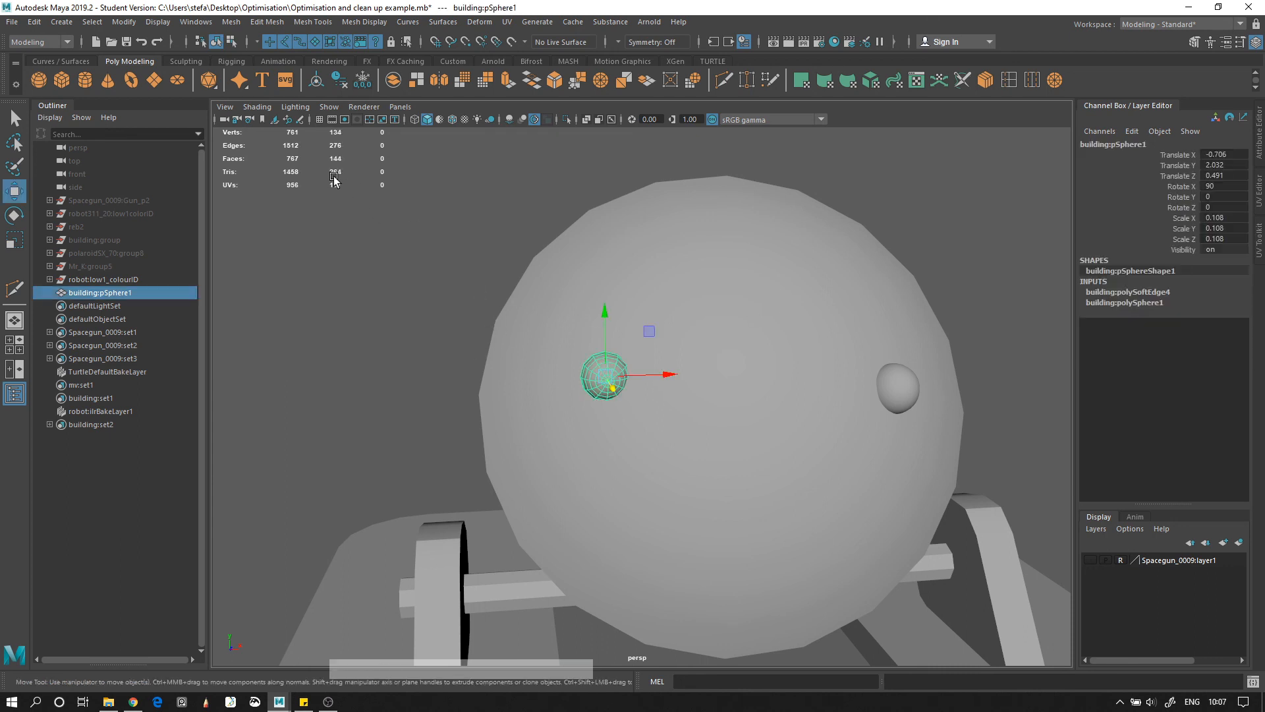
# Compare the new eye sphere's triangle count with the original far eye's, and shift the sphere to Y 2.001, Z 0.525
pyautogui.keyDown('alt'); pyautogui.moveTo(392, 208); pyautogui.dragTo(912, 390); pyautogui.keyUp('alt')
pyautogui.click(903, 384)
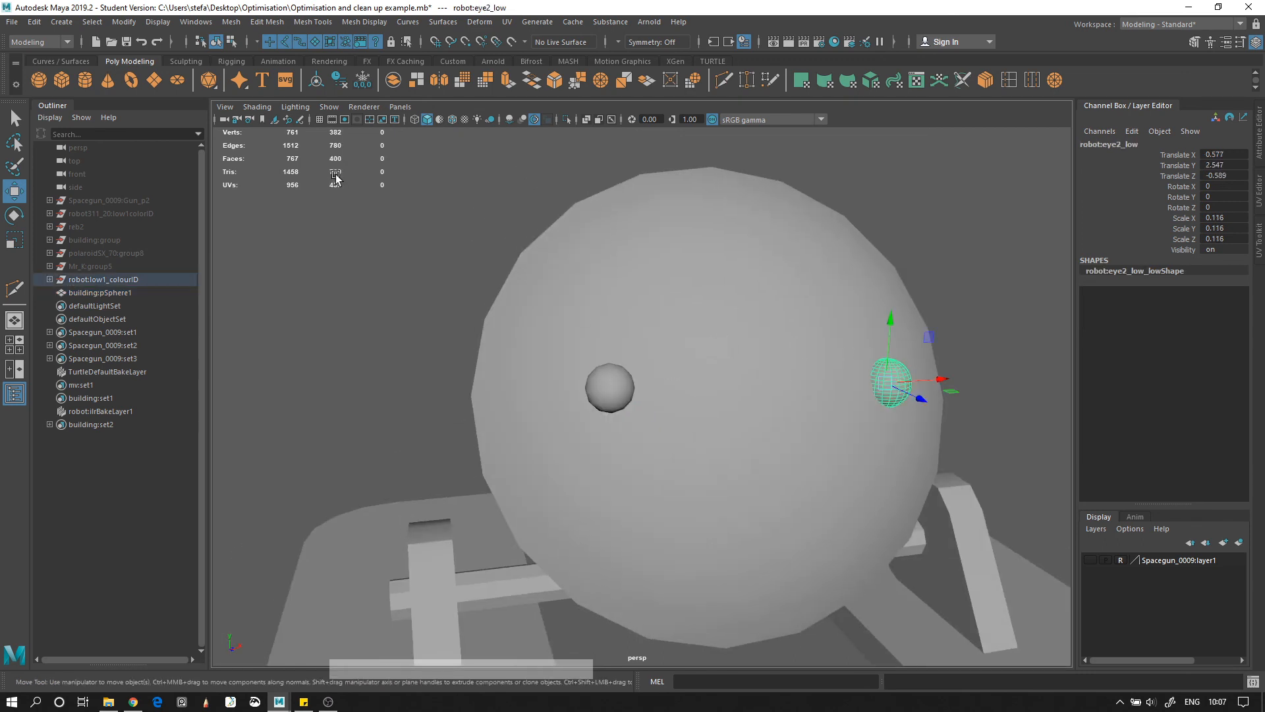
pyautogui.click(595, 383)
pyautogui.keyDown('alt'); pyautogui.moveTo(602, 386); pyautogui.dragTo(549, 379); pyautogui.keyUp('alt')
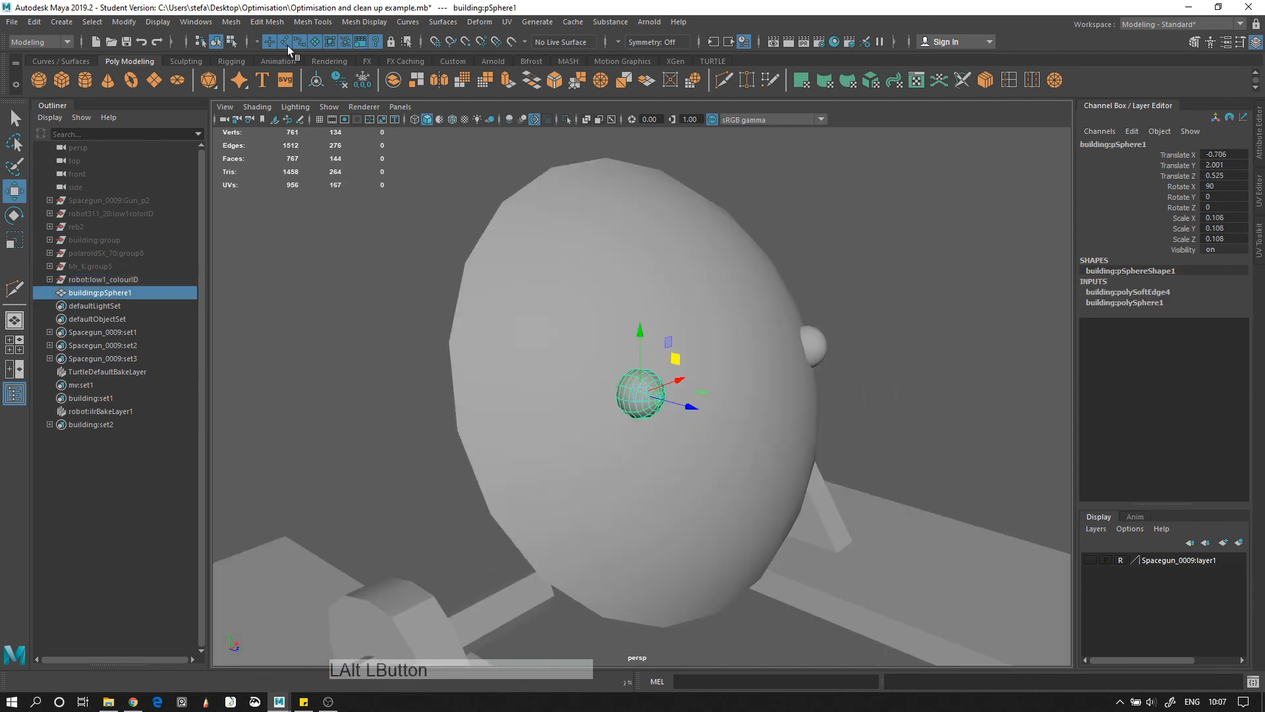
# Soften the denser eye sphere's edges again and compare both eyes from a distance
pyautogui.click(317, 23)
pyautogui.moveTo(363, 23)
pyautogui.click(389, 139)
pyautogui.click(499, 195)
pyautogui.keyDown('alt'); pyautogui.moveTo(503, 209); pyautogui.dragTo(404, 294, button='right'); pyautogui.keyUp('alt')
pyautogui.keyDown('alt'); pyautogui.moveTo(366, 317); pyautogui.dragTo(461, 349); pyautogui.keyUp('alt')
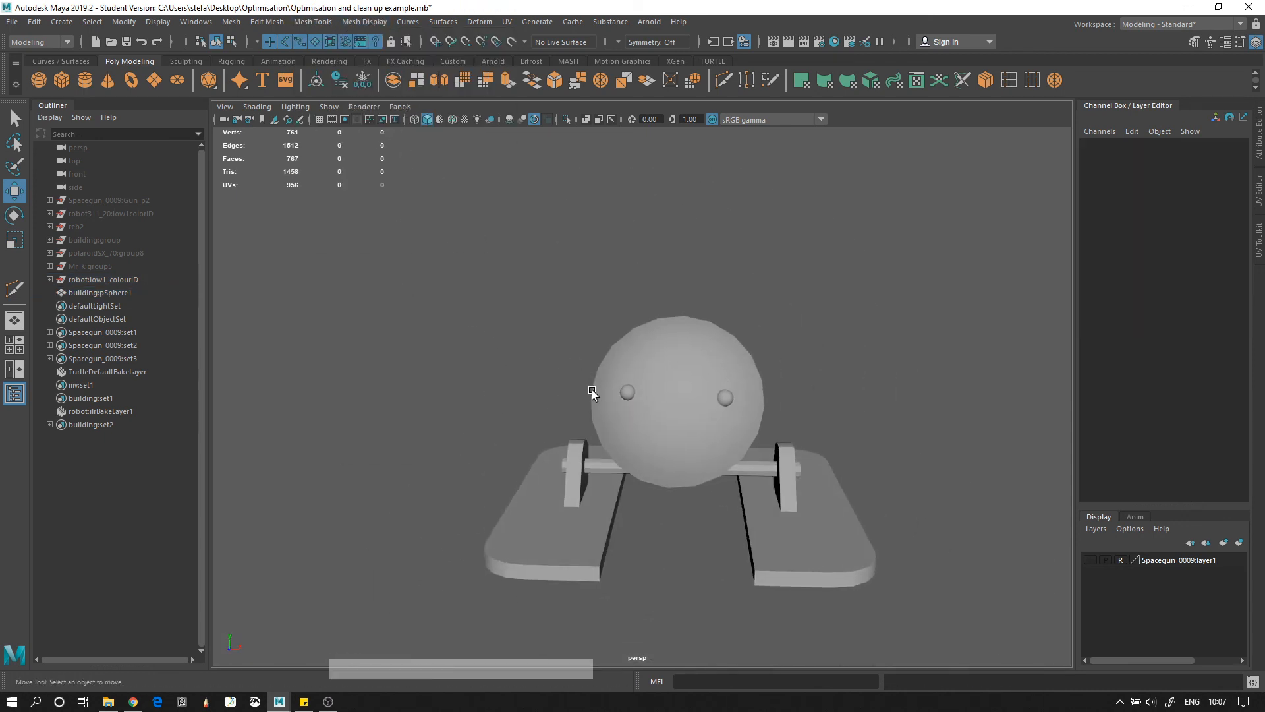
# Align the new eye with the original one by moving it to X -0.679, Y 1.928, and check it from several angles
pyautogui.click(629, 391)
pyautogui.press('w')
pyautogui.click(821, 349)
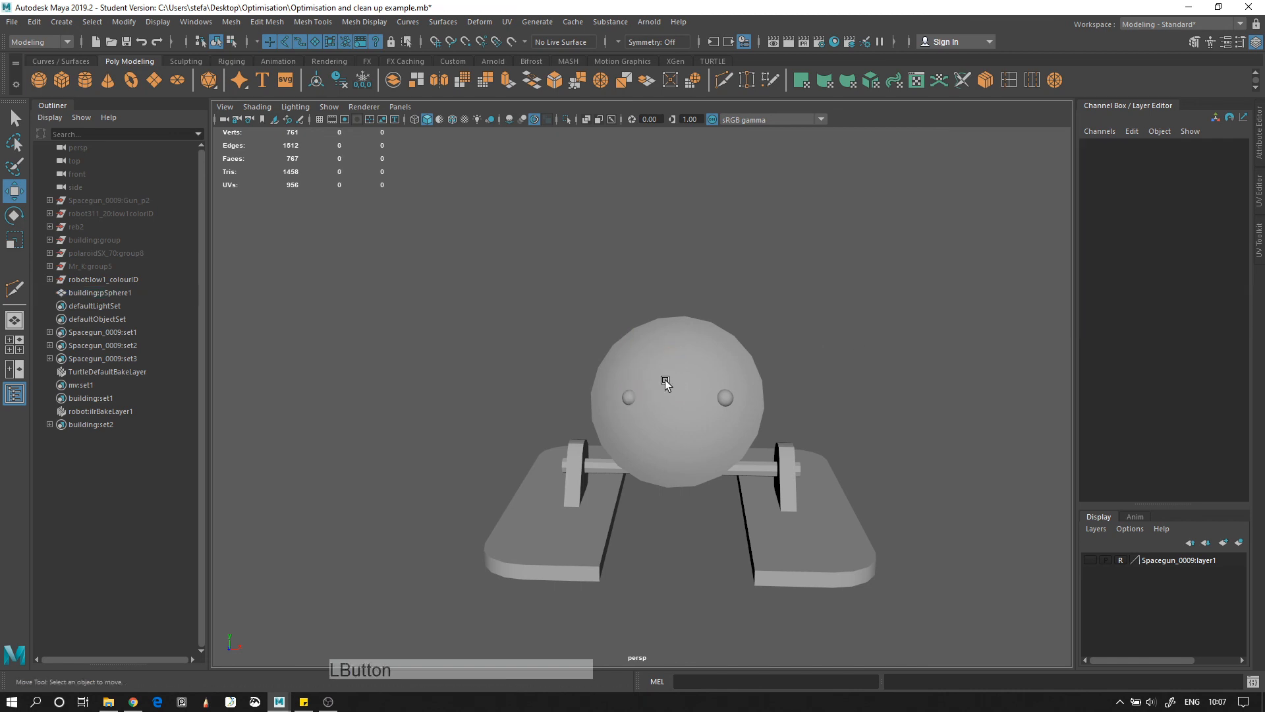
pyautogui.keyDown('alt'); pyautogui.moveTo(727, 399); pyautogui.dragTo(661, 392, button='right'); pyautogui.keyUp('alt')
pyautogui.keyDown('alt'); pyautogui.moveTo(661, 393); pyautogui.dragTo(671, 390); pyautogui.keyUp('alt')
pyautogui.keyDown('alt'); pyautogui.moveTo(671, 390); pyautogui.dragTo(750, 417, button='right'); pyautogui.keyUp('alt')
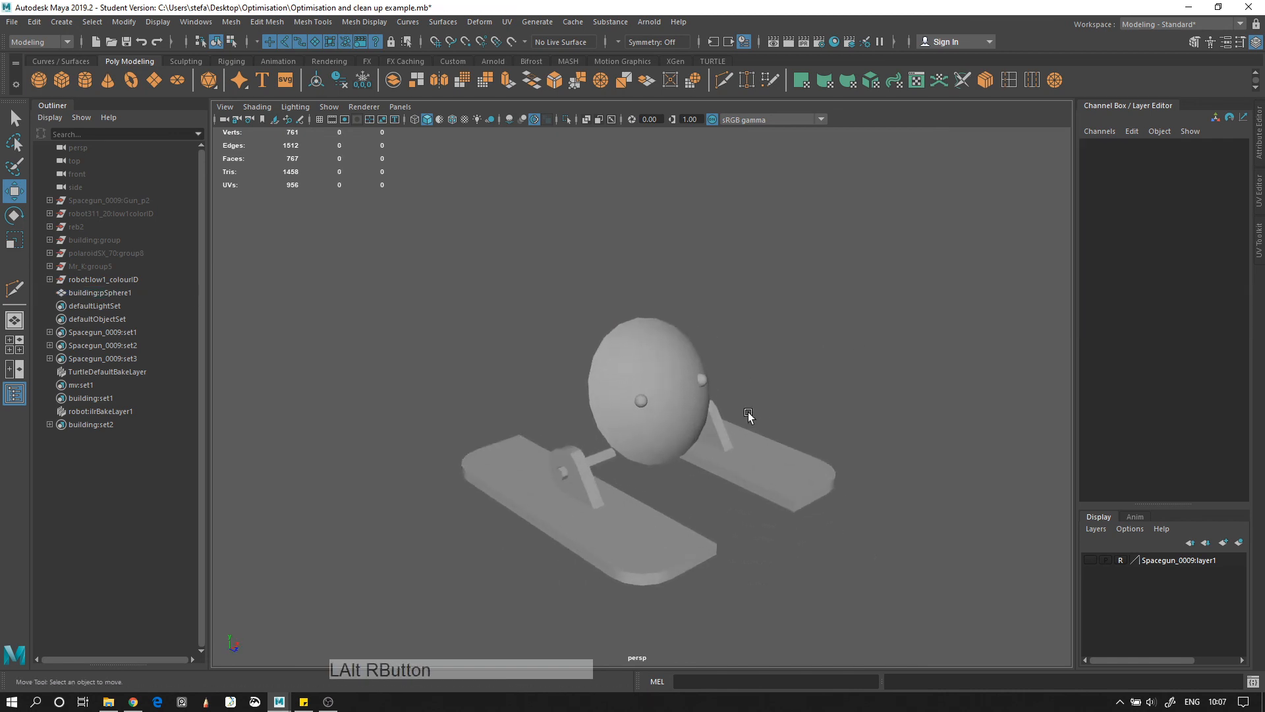
pyautogui.click(646, 404)
pyautogui.keyDown('alt'); pyautogui.moveTo(634, 289); pyautogui.dragTo(728, 396); pyautogui.keyUp('alt')
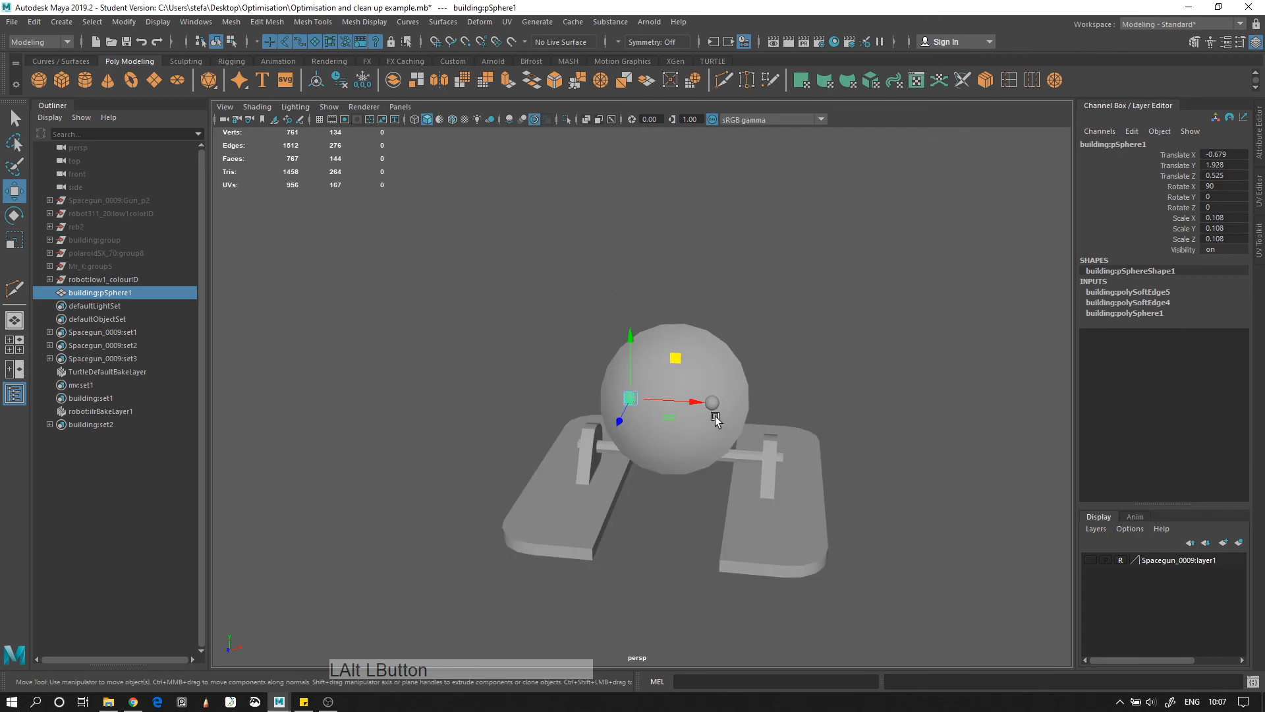
pyautogui.click(548, 360)
pyautogui.keyDown('alt'); pyautogui.moveTo(547, 361); pyautogui.dragTo(614, 361); pyautogui.keyUp('alt')
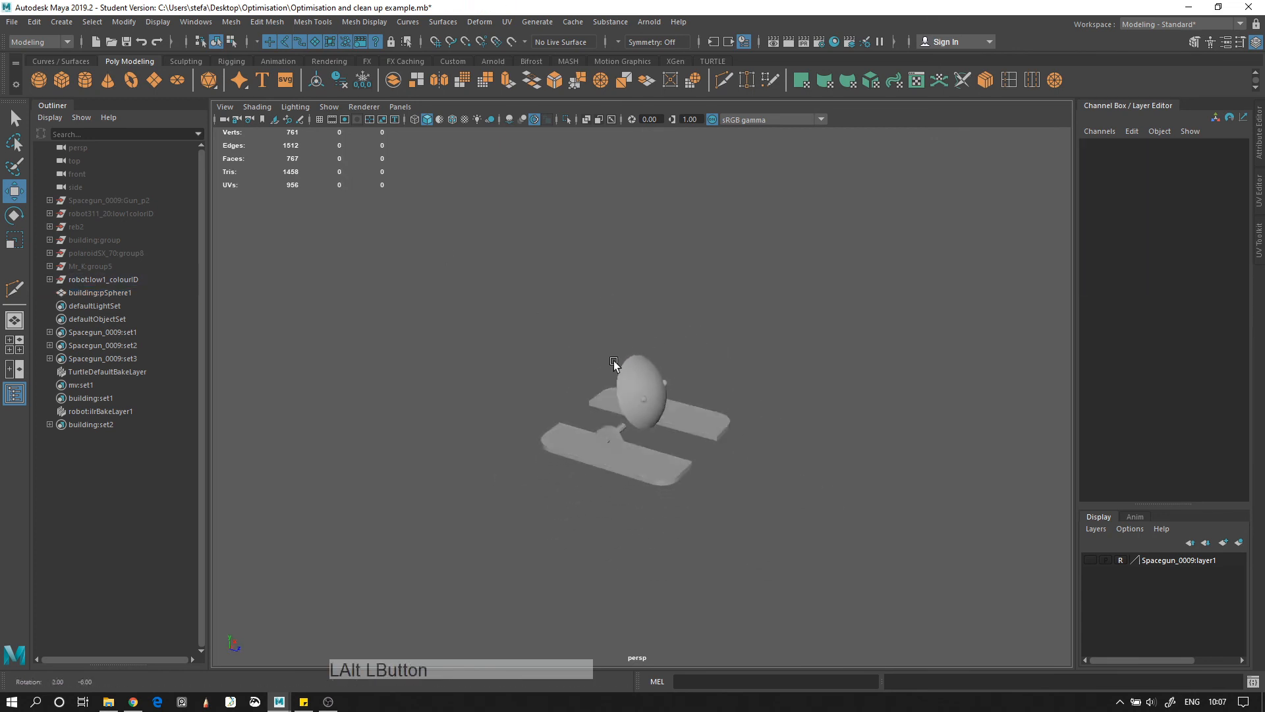
# Hide the robot group and its new eye sphere, and show the Spacegun_0009:Gun_p2 group
pyautogui.moveTo(1010, 607); pyautogui.dragTo(1010, 607)
pyautogui.click(574, 483)
pyautogui.click(98, 280)
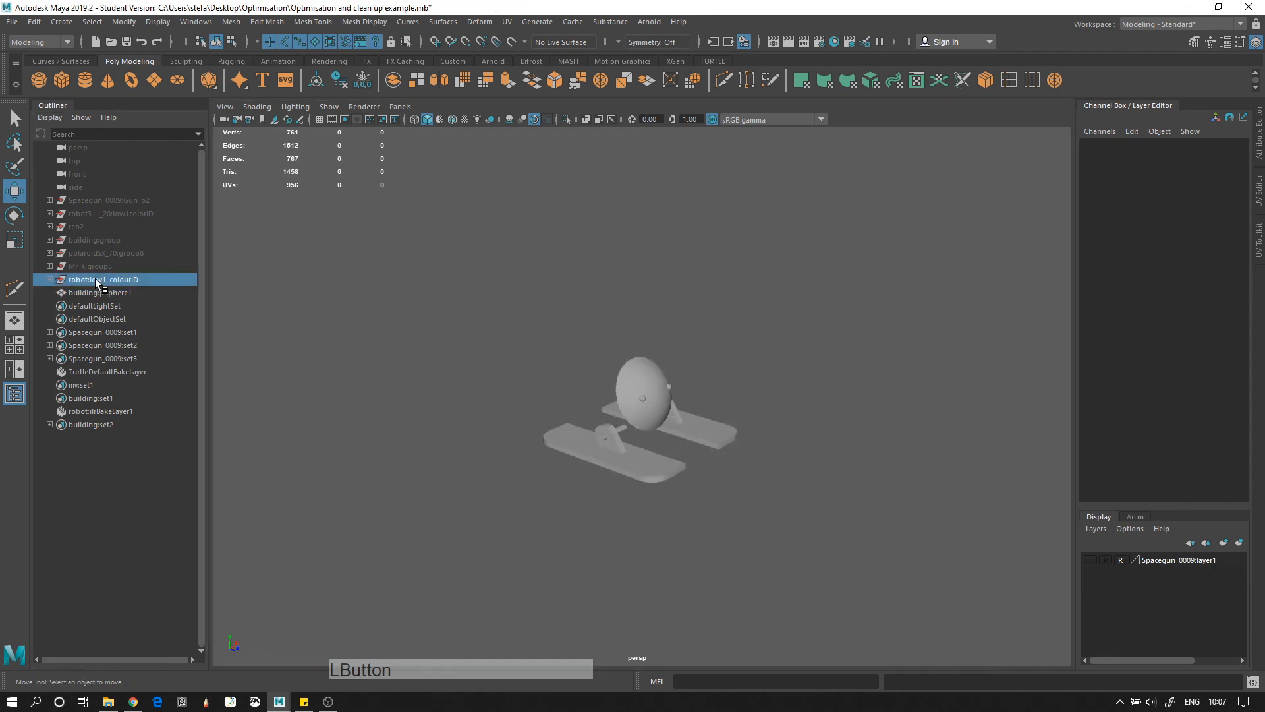
pyautogui.press('h')
pyautogui.click(106, 290)
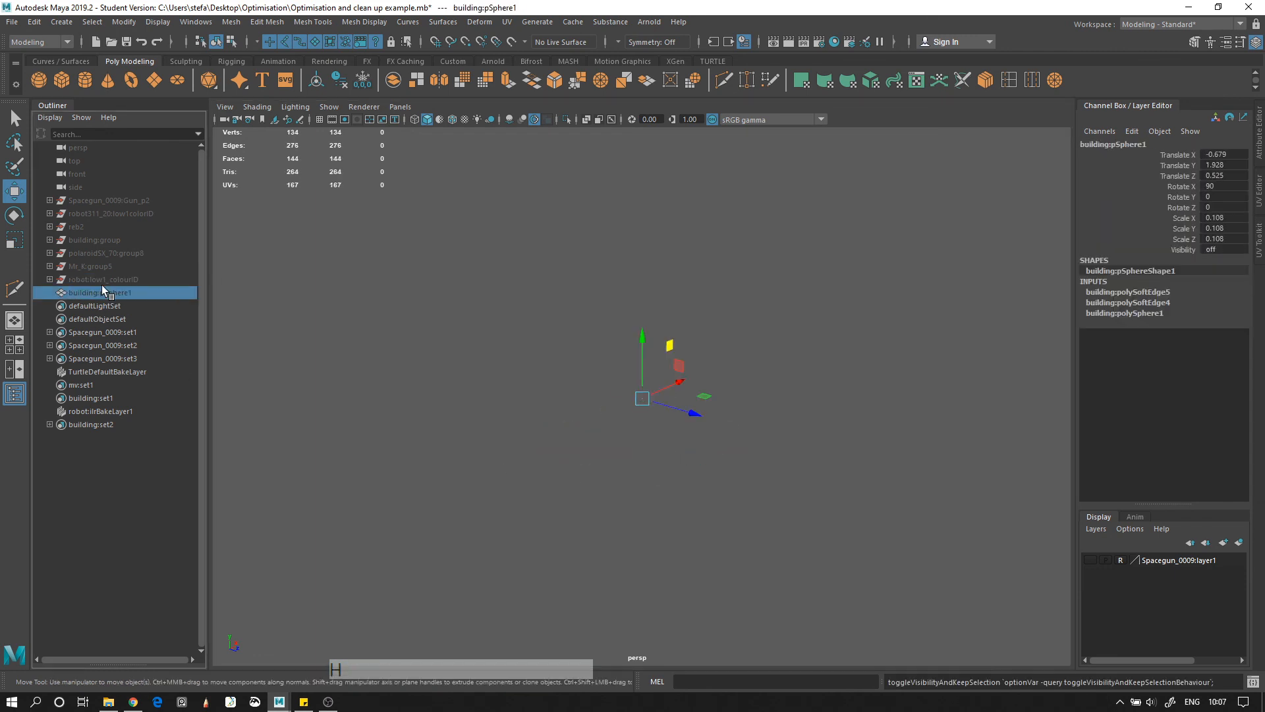
pyautogui.click(109, 206)
pyautogui.press('h')
# Examine the space gun's wireframe from the side, front and underneath, including the grip, triggers and barrel
pyautogui.keyDown('alt'); pyautogui.moveTo(481, 324); pyautogui.dragTo(649, 486, button='right'); pyautogui.keyUp('alt')
pyautogui.keyDown('alt'); pyautogui.moveTo(561, 461); pyautogui.dragTo(636, 427); pyautogui.keyUp('alt')
pyautogui.keyDown('alt'); pyautogui.moveTo(547, 421); pyautogui.dragTo(711, 402, button='middle'); pyautogui.keyUp('alt')
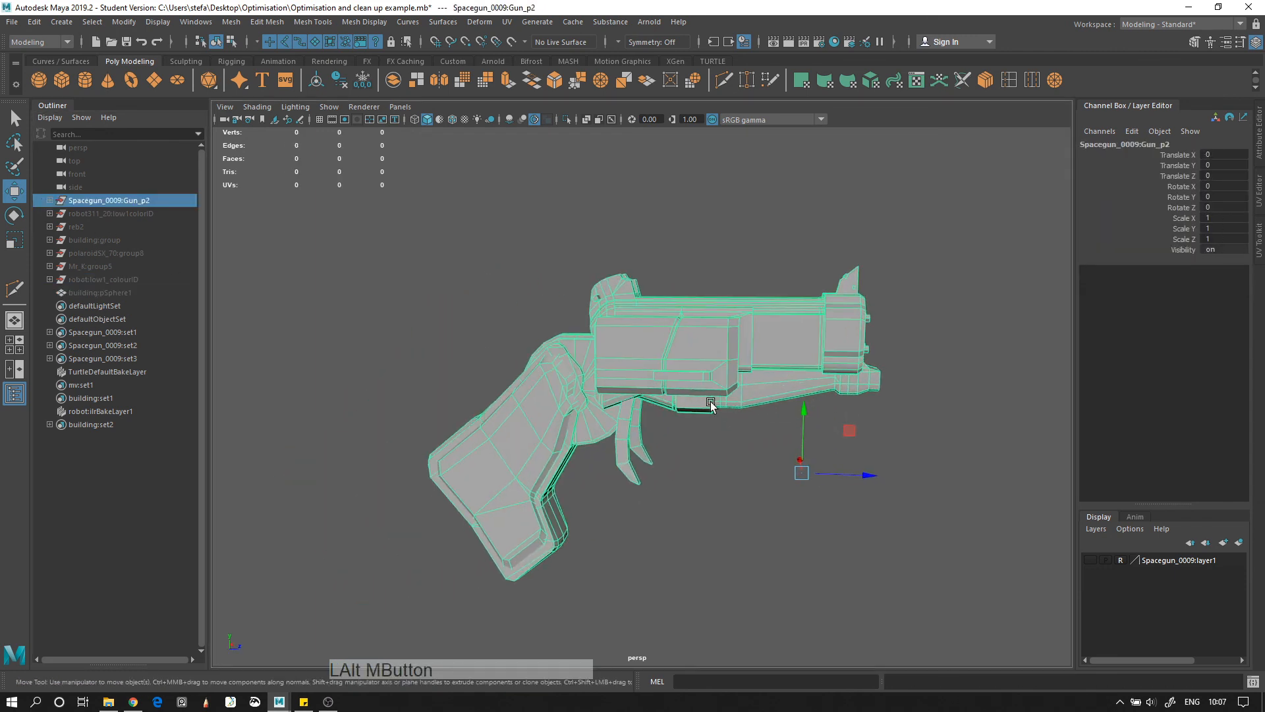
pyautogui.keyDown('alt'); pyautogui.moveTo(711, 403); pyautogui.dragTo(669, 486); pyautogui.keyUp('alt')
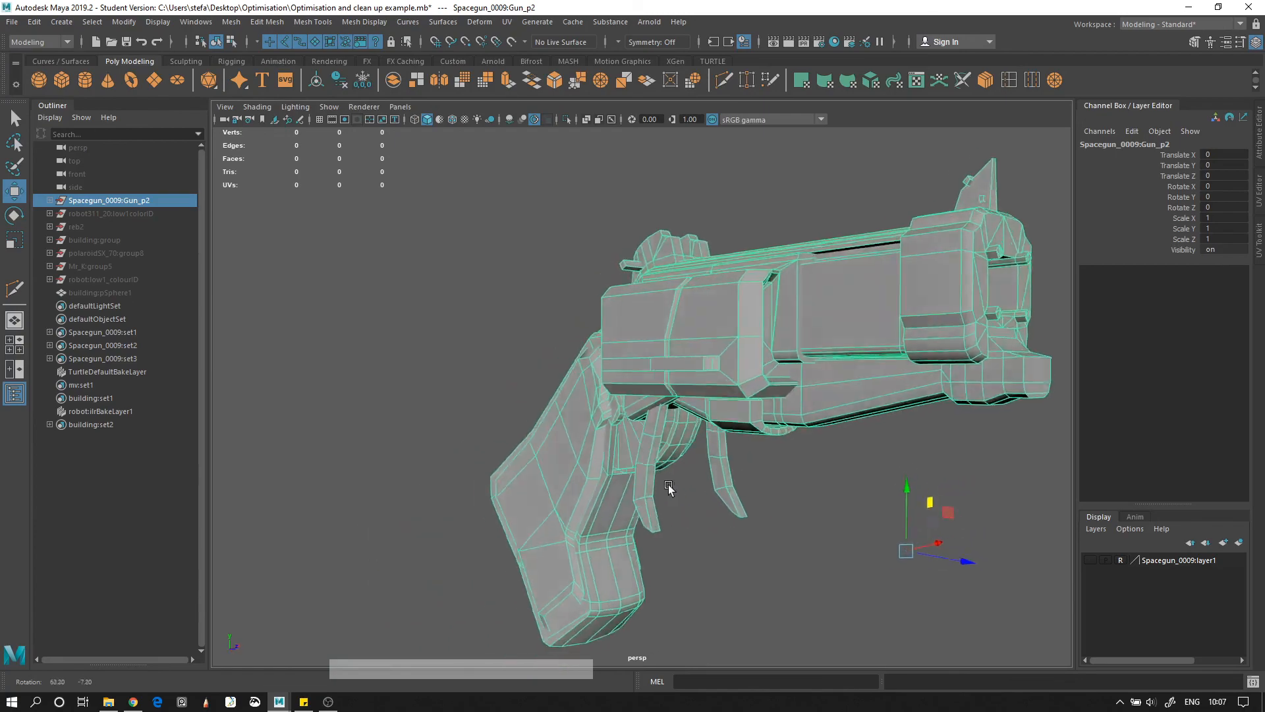
pyautogui.keyDown('alt'); pyautogui.moveTo(668, 486); pyautogui.dragTo(718, 494, button='middle'); pyautogui.keyUp('alt')
pyautogui.keyDown('alt'); pyautogui.moveTo(717, 494); pyautogui.dragTo(754, 497); pyautogui.keyUp('alt')
pyautogui.keyDown('alt'); pyautogui.moveTo(753, 497); pyautogui.dragTo(588, 438, button='right'); pyautogui.keyUp('alt')
pyautogui.keyDown('alt'); pyautogui.moveTo(587, 437); pyautogui.dragTo(675, 490); pyautogui.keyUp('alt')
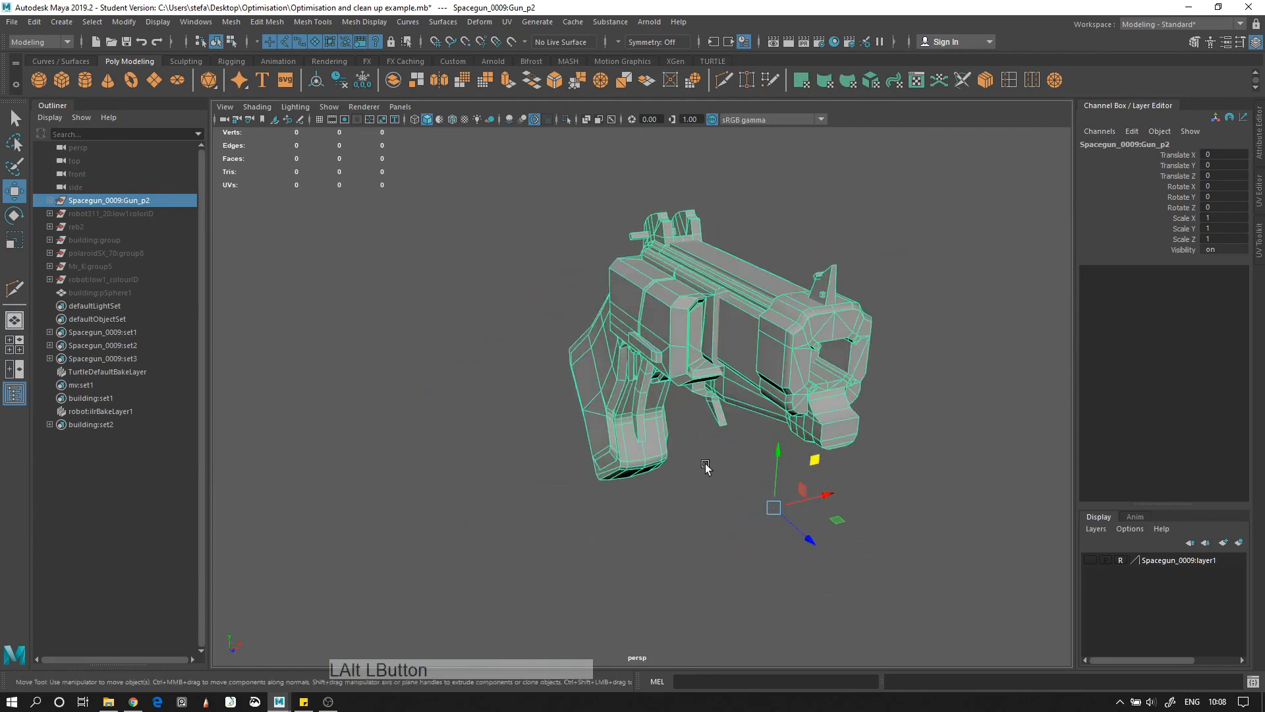
pyautogui.keyDown('alt'); pyautogui.moveTo(705, 467); pyautogui.dragTo(740, 438, button='right'); pyautogui.keyUp('alt')
pyautogui.keyDown('alt'); pyautogui.moveTo(739, 439); pyautogui.dragTo(828, 529); pyautogui.keyUp('alt')
pyautogui.keyDown('alt'); pyautogui.moveTo(829, 529); pyautogui.dragTo(719, 481, button='right'); pyautogui.keyUp('alt')
pyautogui.moveTo(719, 481)
pyautogui.keyDown('alt'); pyautogui.mouseDown()
pyautogui.moveTo(783, 493)
pyautogui.moveTo(683, 485)
pyautogui.moveTo(709, 483)
pyautogui.mouseUp(); pyautogui.keyUp('alt')
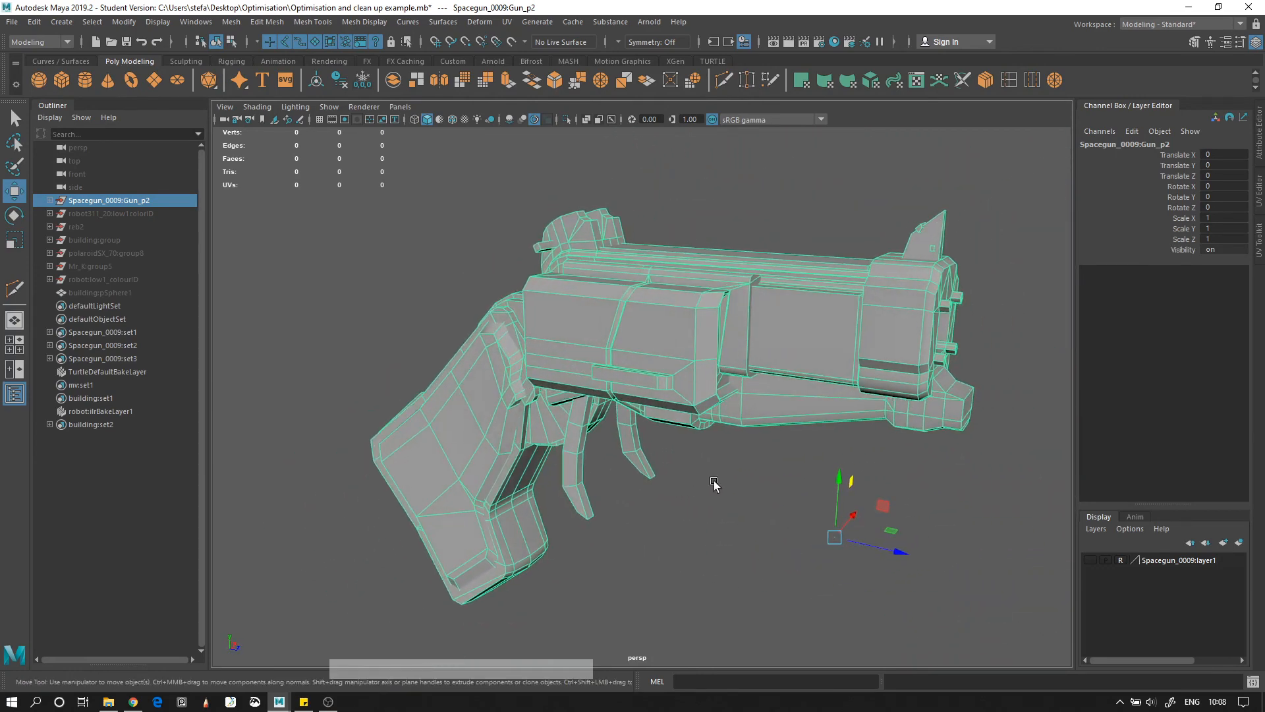